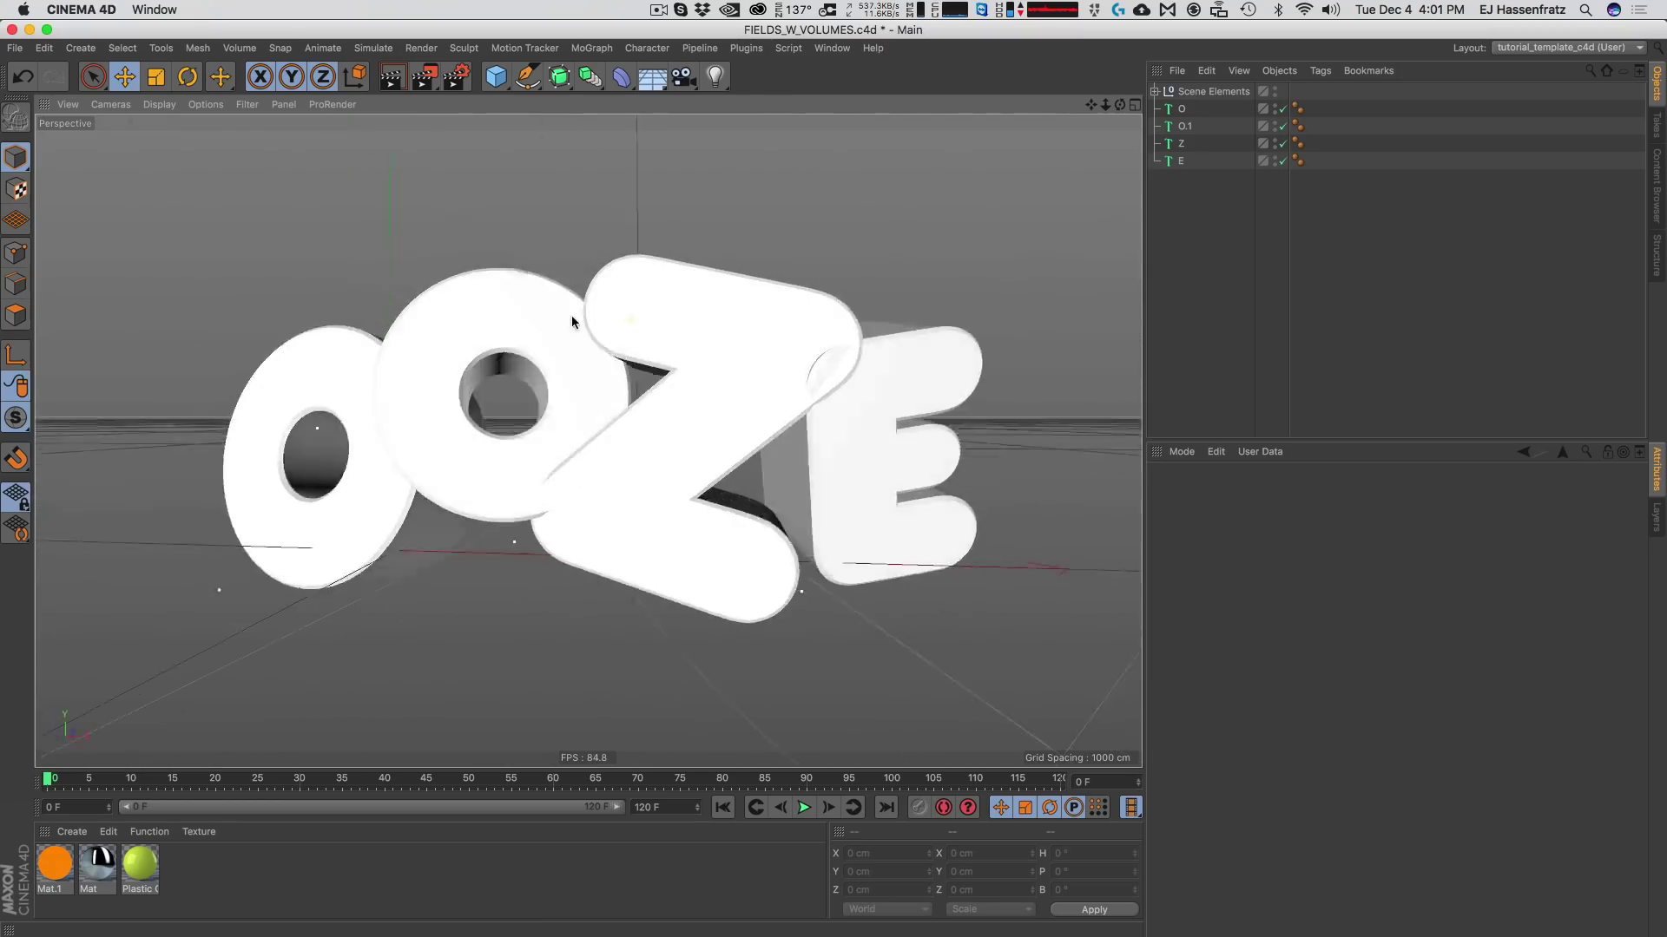
Review the object and fillet cap settings of the first O's MoText object.
{"action": "left_click", "coordinate": [1181, 108]}
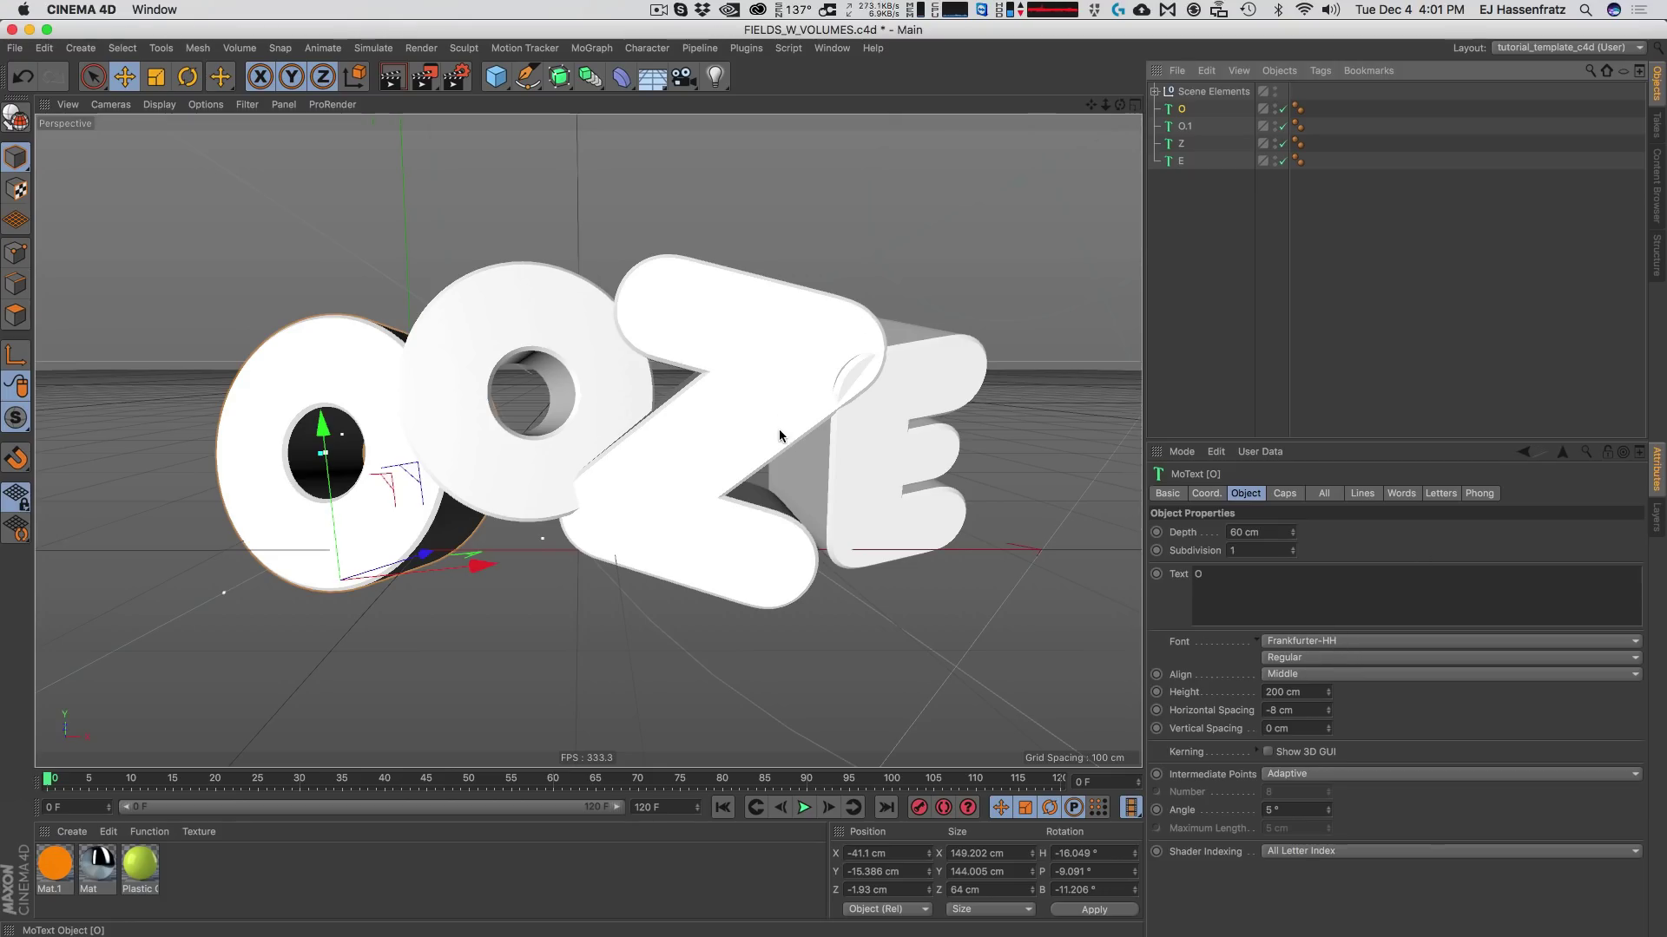
{"action": "left_click", "coordinate": [1186, 535]}
{"action": "left_click_drag", "start_coordinate": [698, 390], "coordinate": [887, 472], "text": "alt"}
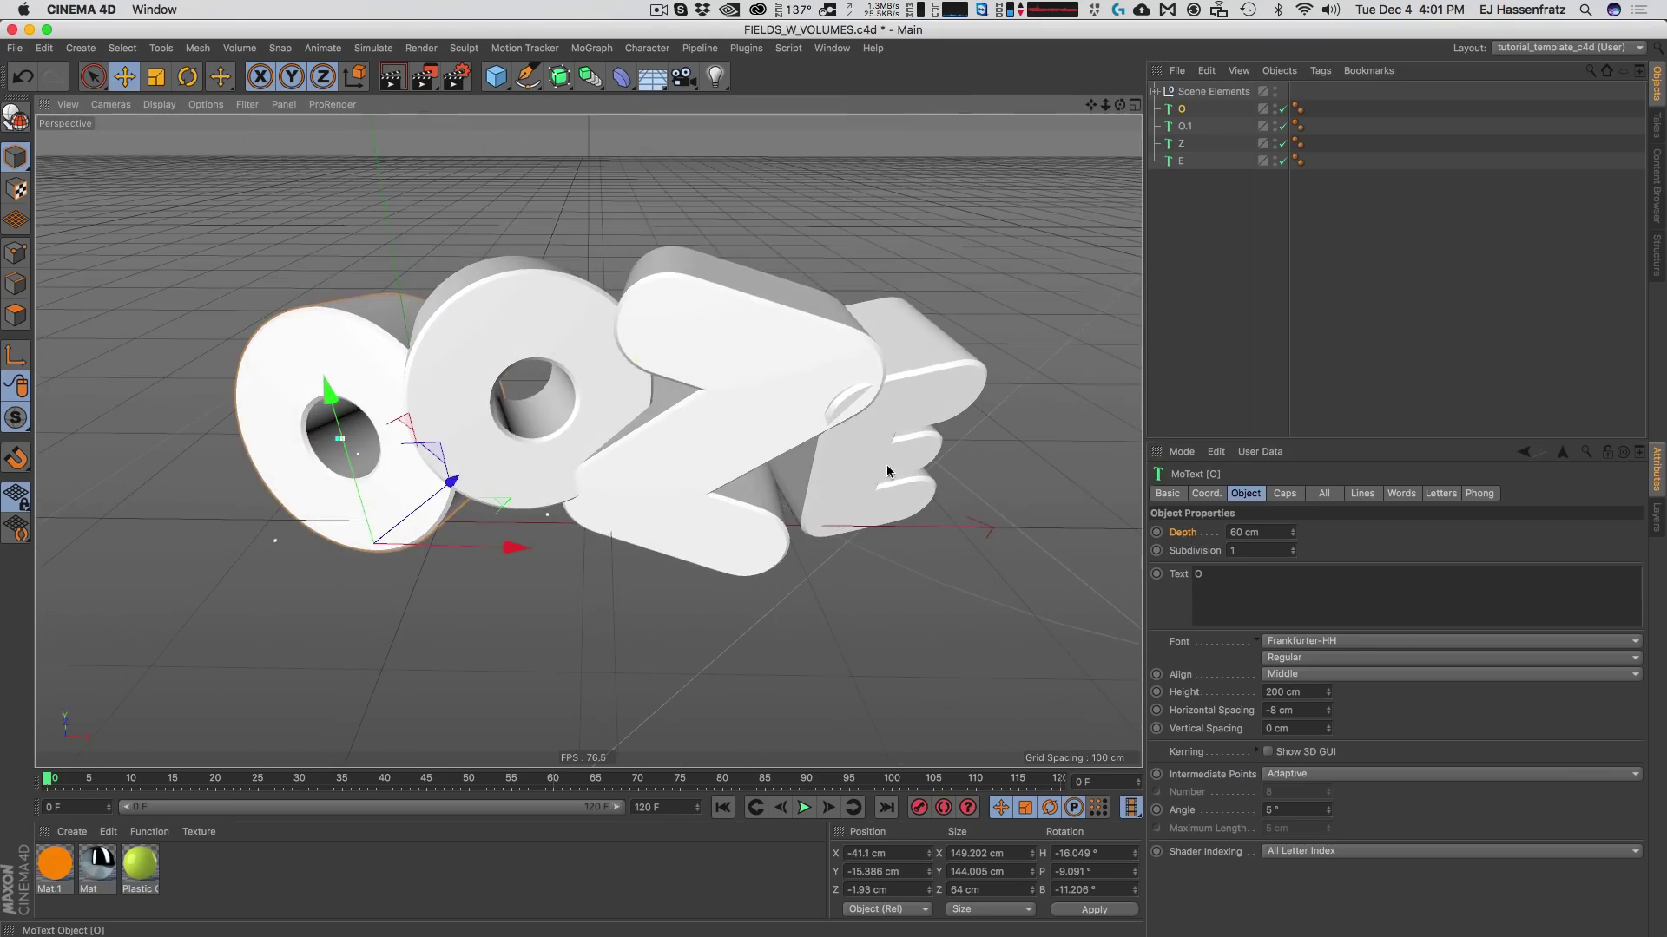
{"action": "left_click", "coordinate": [1284, 493]}
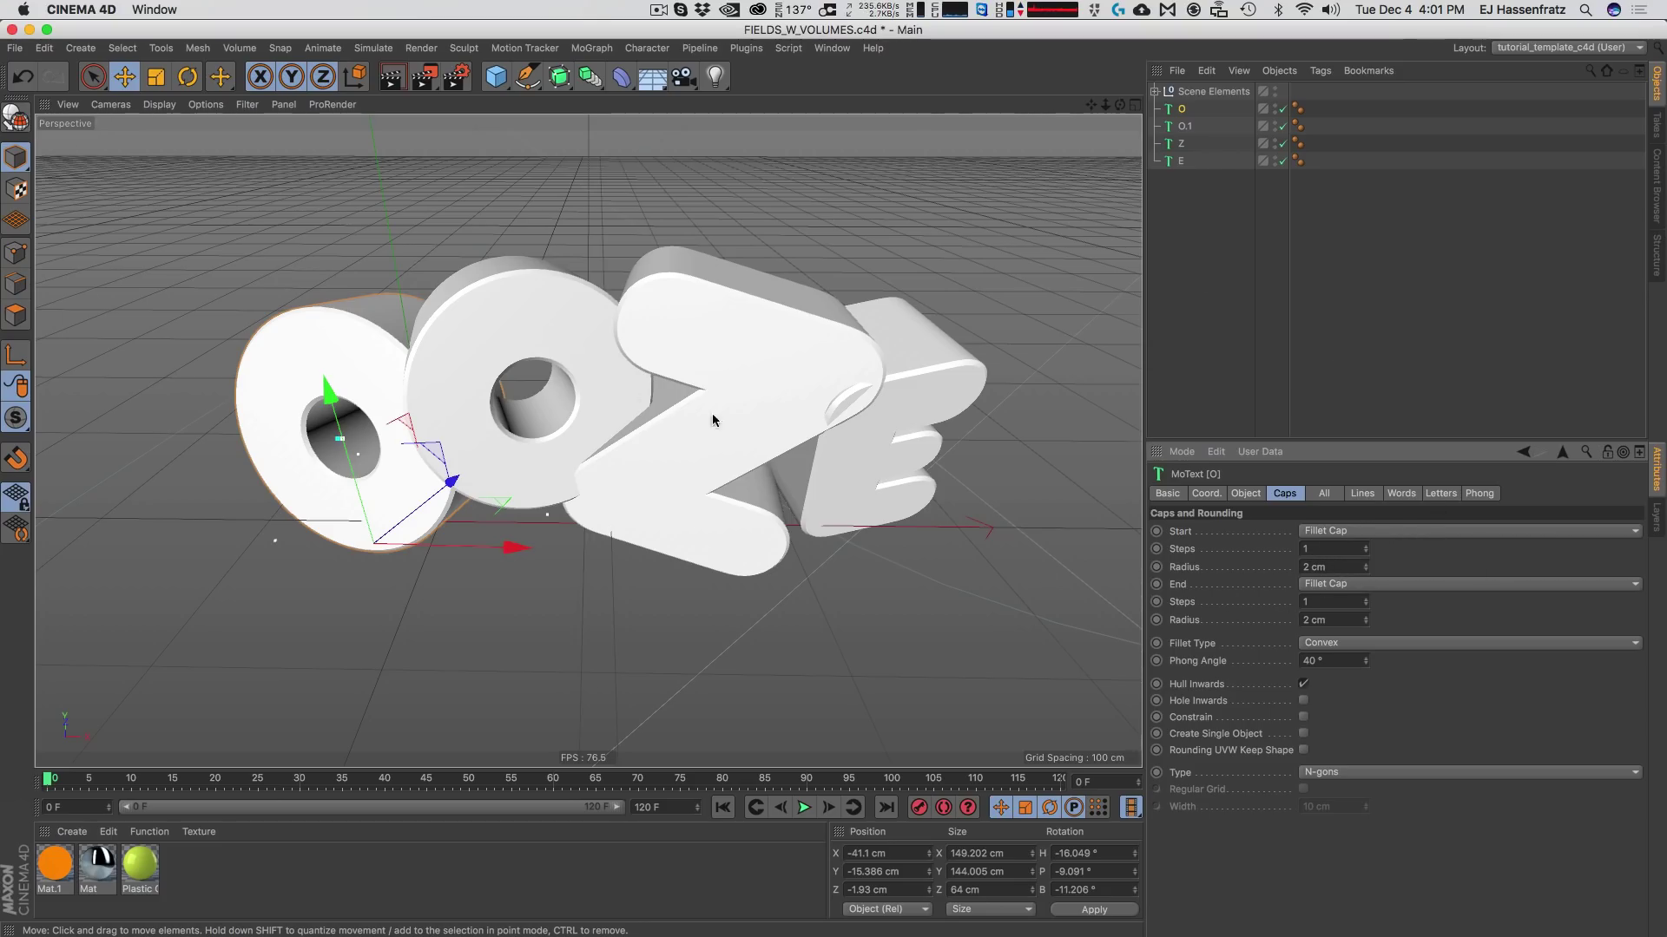
{"action": "mouse_move", "coordinate": [574, 372]}
{"action": "left_mouse_down", "text": "alt"}
{"action": "mouse_move", "coordinate": [694, 305]}
{"action": "mouse_move", "coordinate": [594, 323]}
{"action": "mouse_move", "coordinate": [595, 347]}
{"action": "left_mouse_up", "text": "alt"}
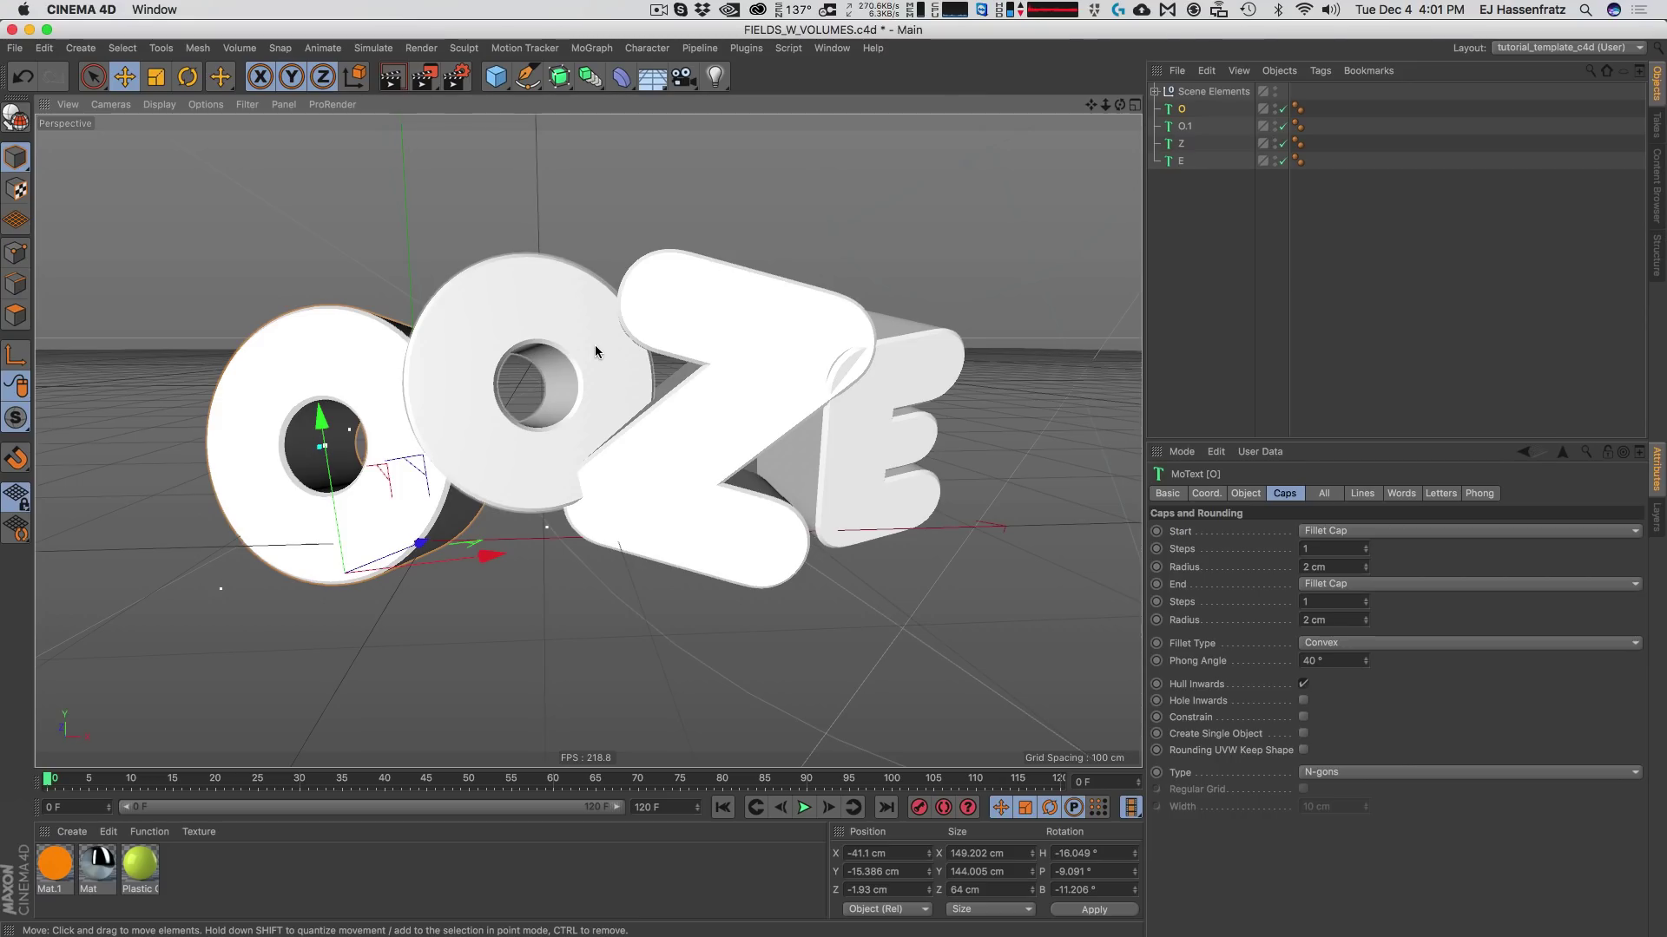
{"action": "left_click", "coordinate": [1261, 249]}
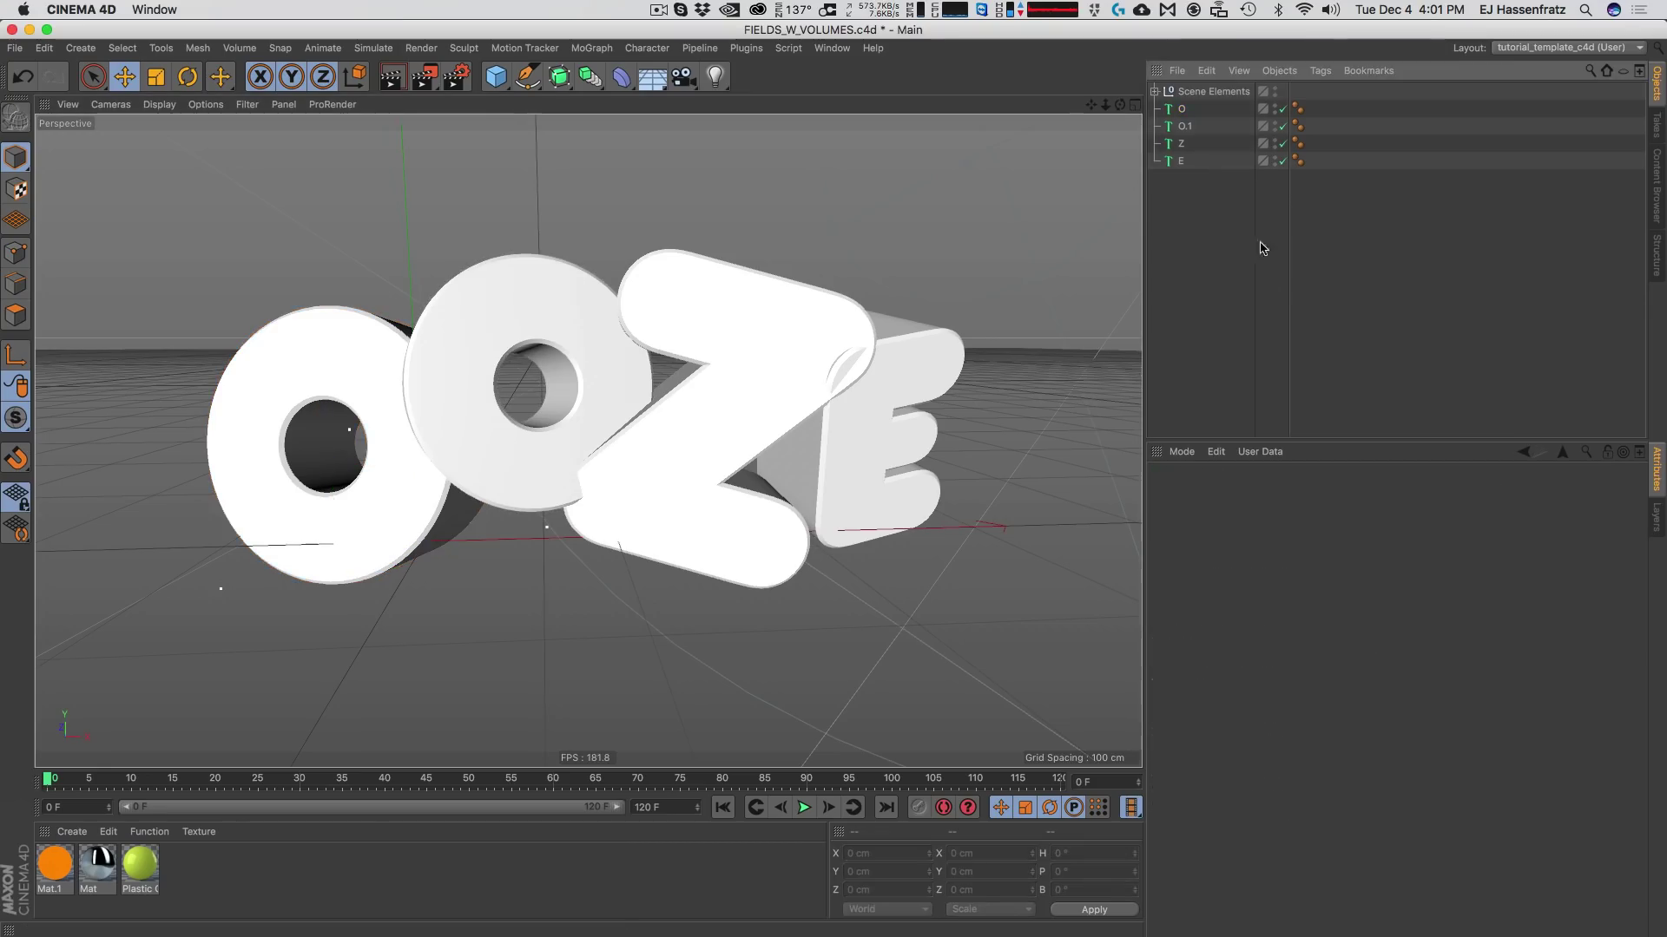
Add a Volume Builder and make the four letter objects O, O.1, Z and E its children.
{"action": "left_click", "coordinate": [596, 76]}
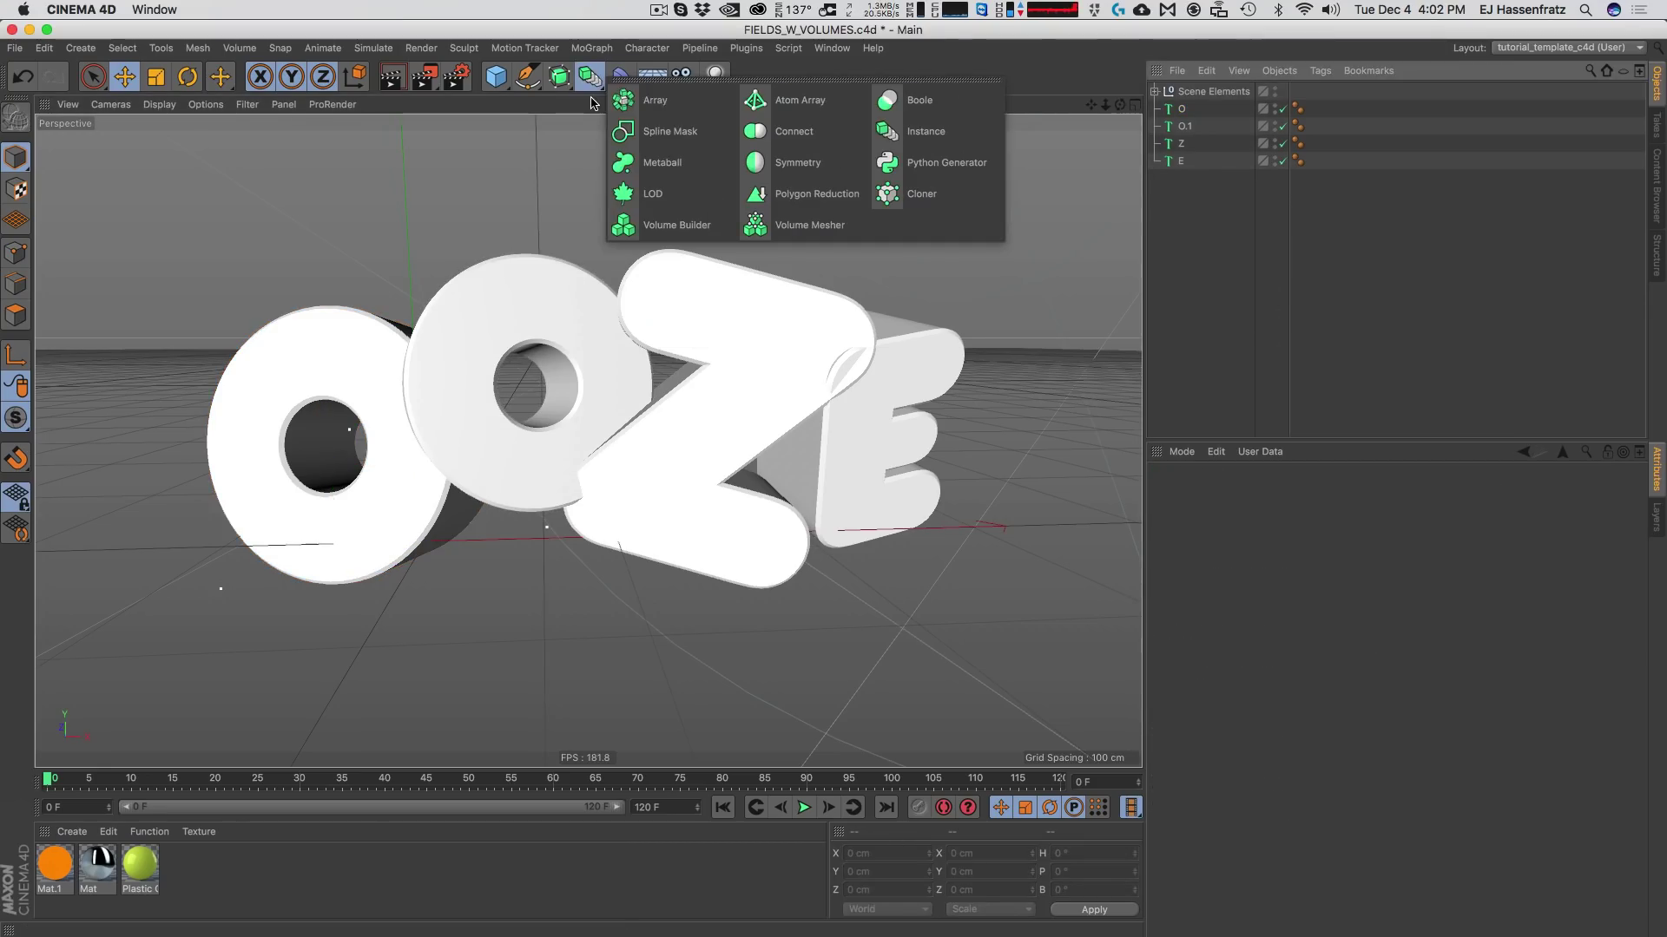
{"action": "left_click", "coordinate": [657, 226]}
{"action": "left_click_drag", "start_coordinate": [1207, 105], "coordinate": [1206, 87]}
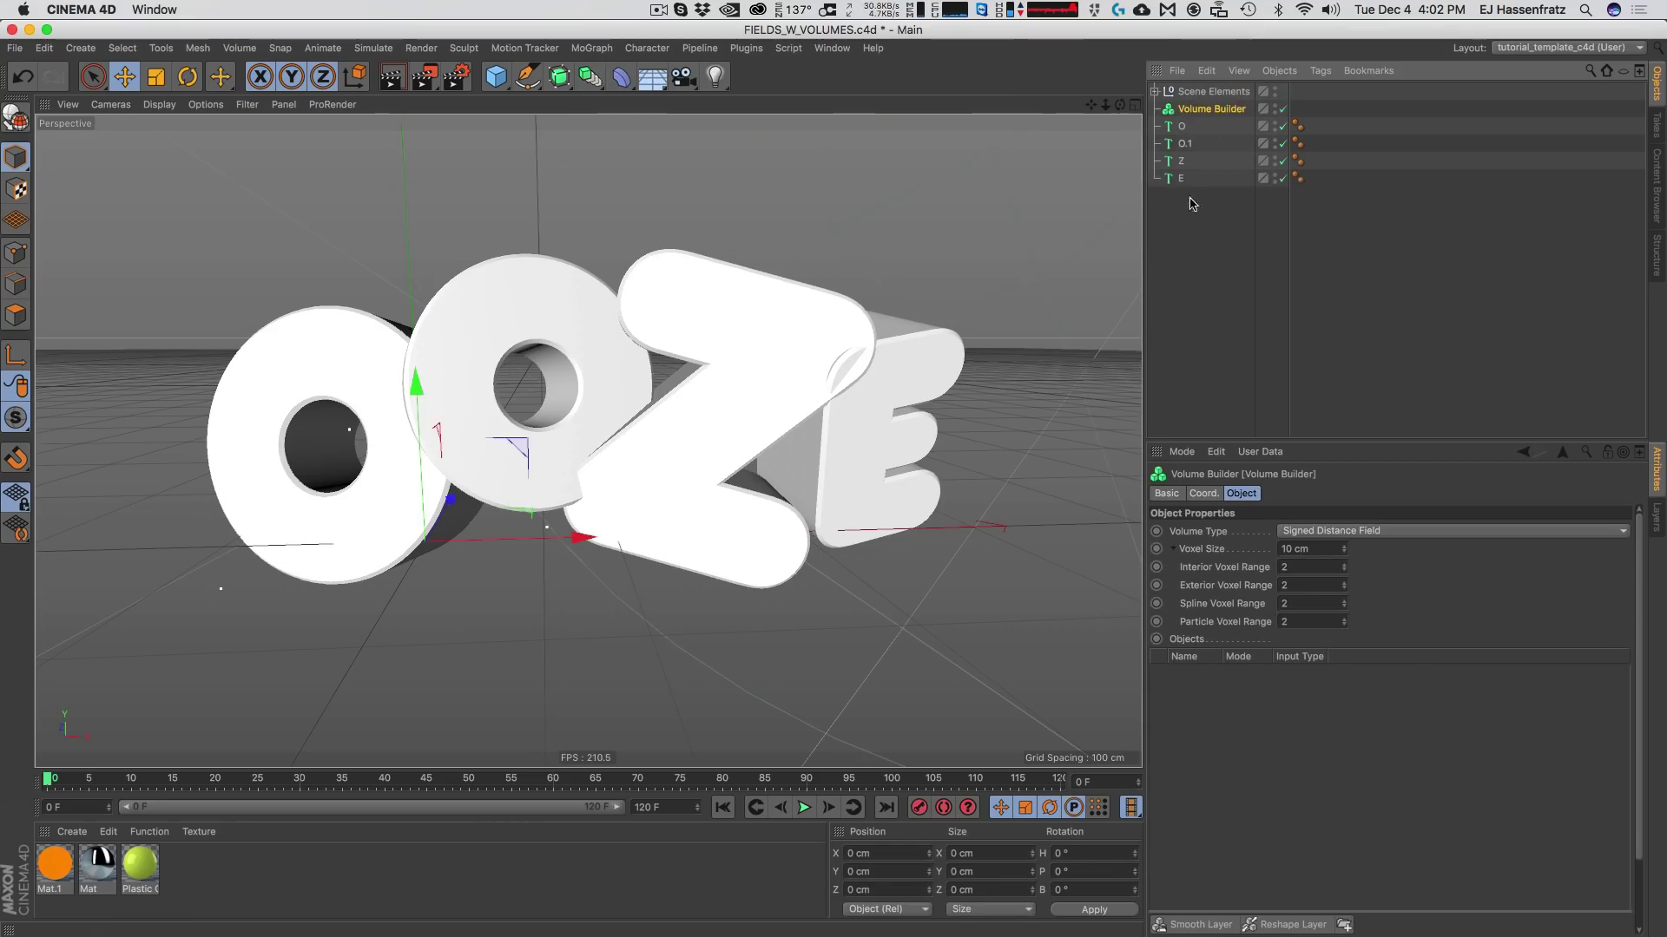
{"action": "left_click_drag", "start_coordinate": [1185, 217], "coordinate": [1224, 111]}
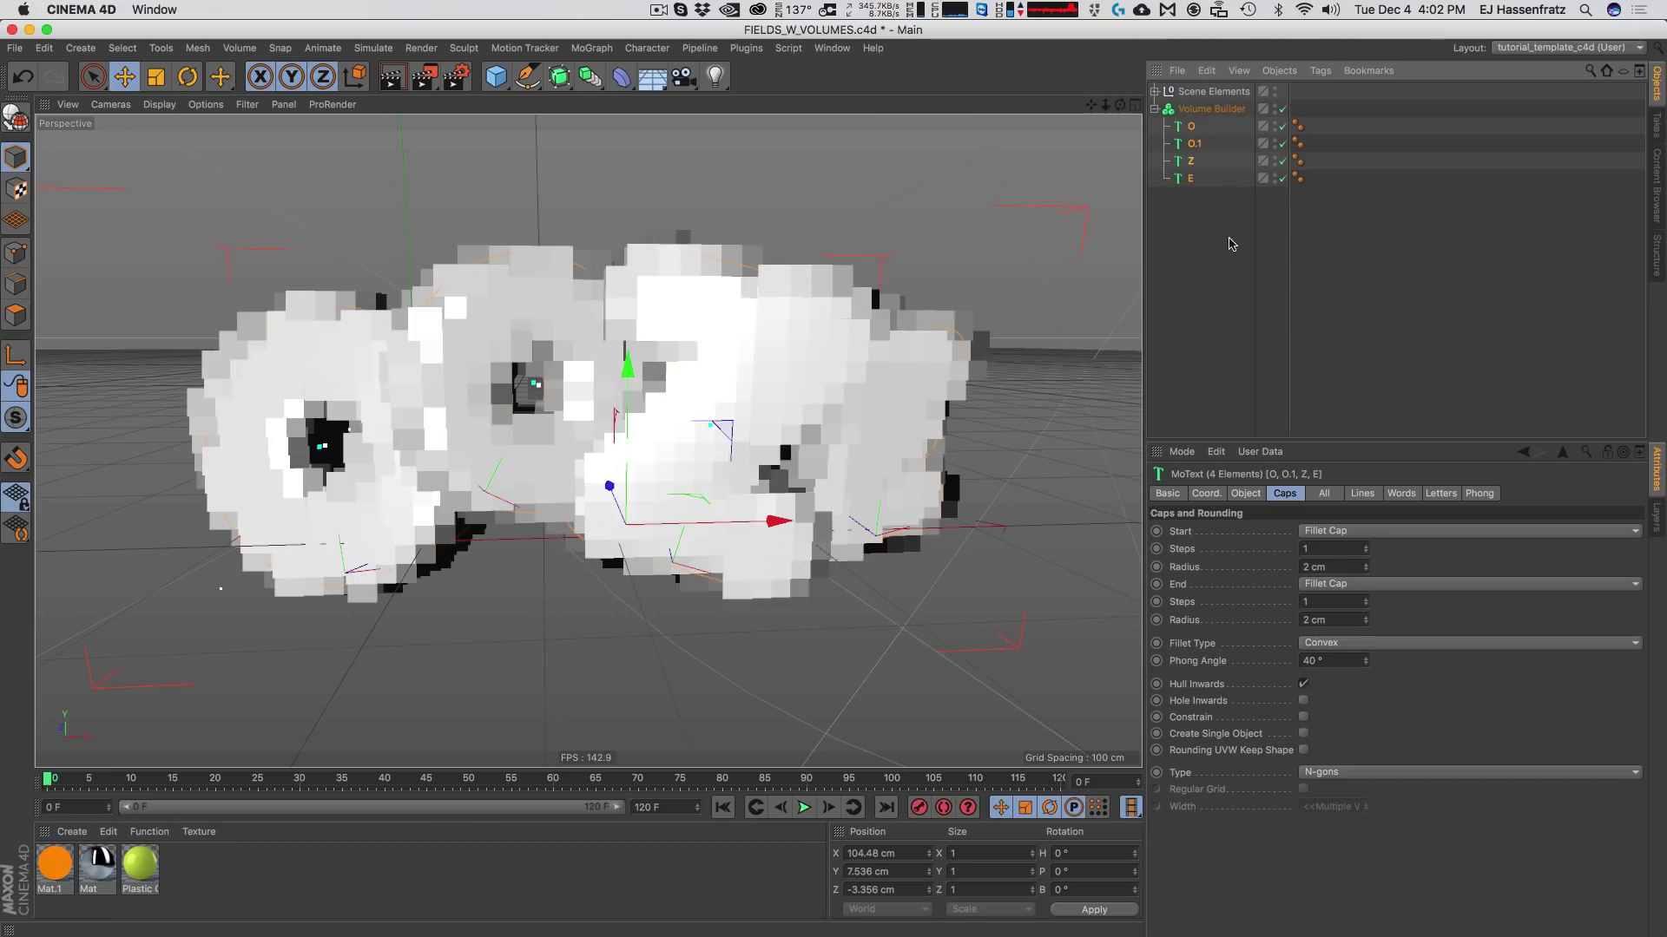
Set the Volume Builder's voxel size to 2 cm.
{"action": "left_click", "coordinate": [1219, 110]}
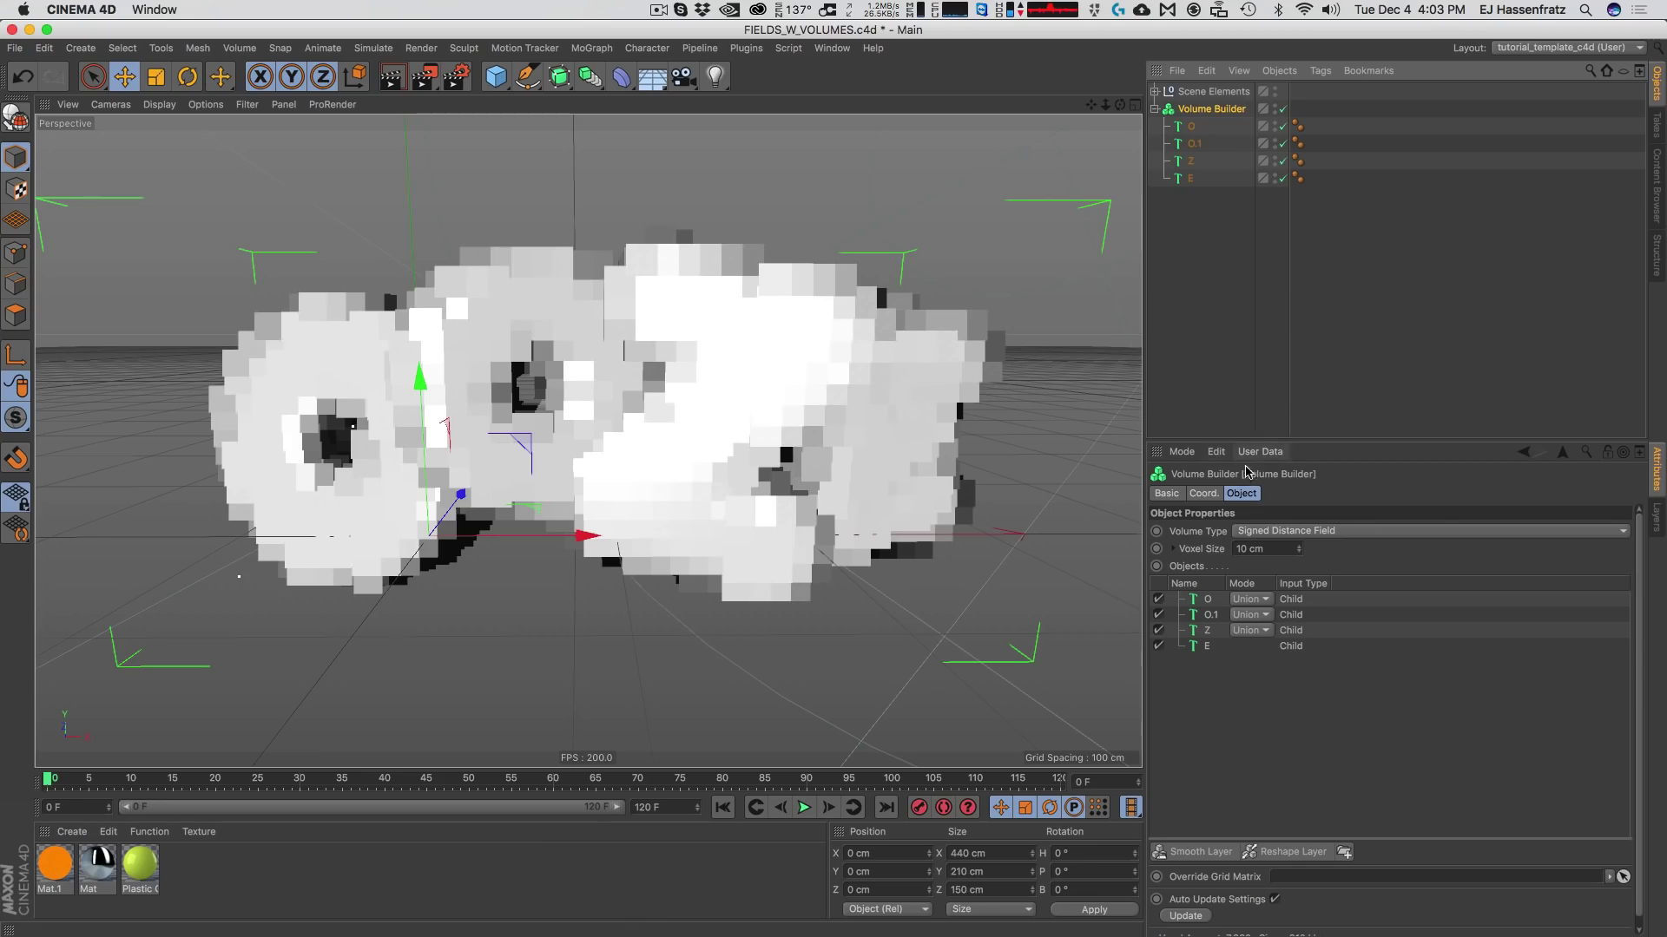
{"action": "left_click_drag", "start_coordinate": [1294, 440], "coordinate": [1302, 338]}
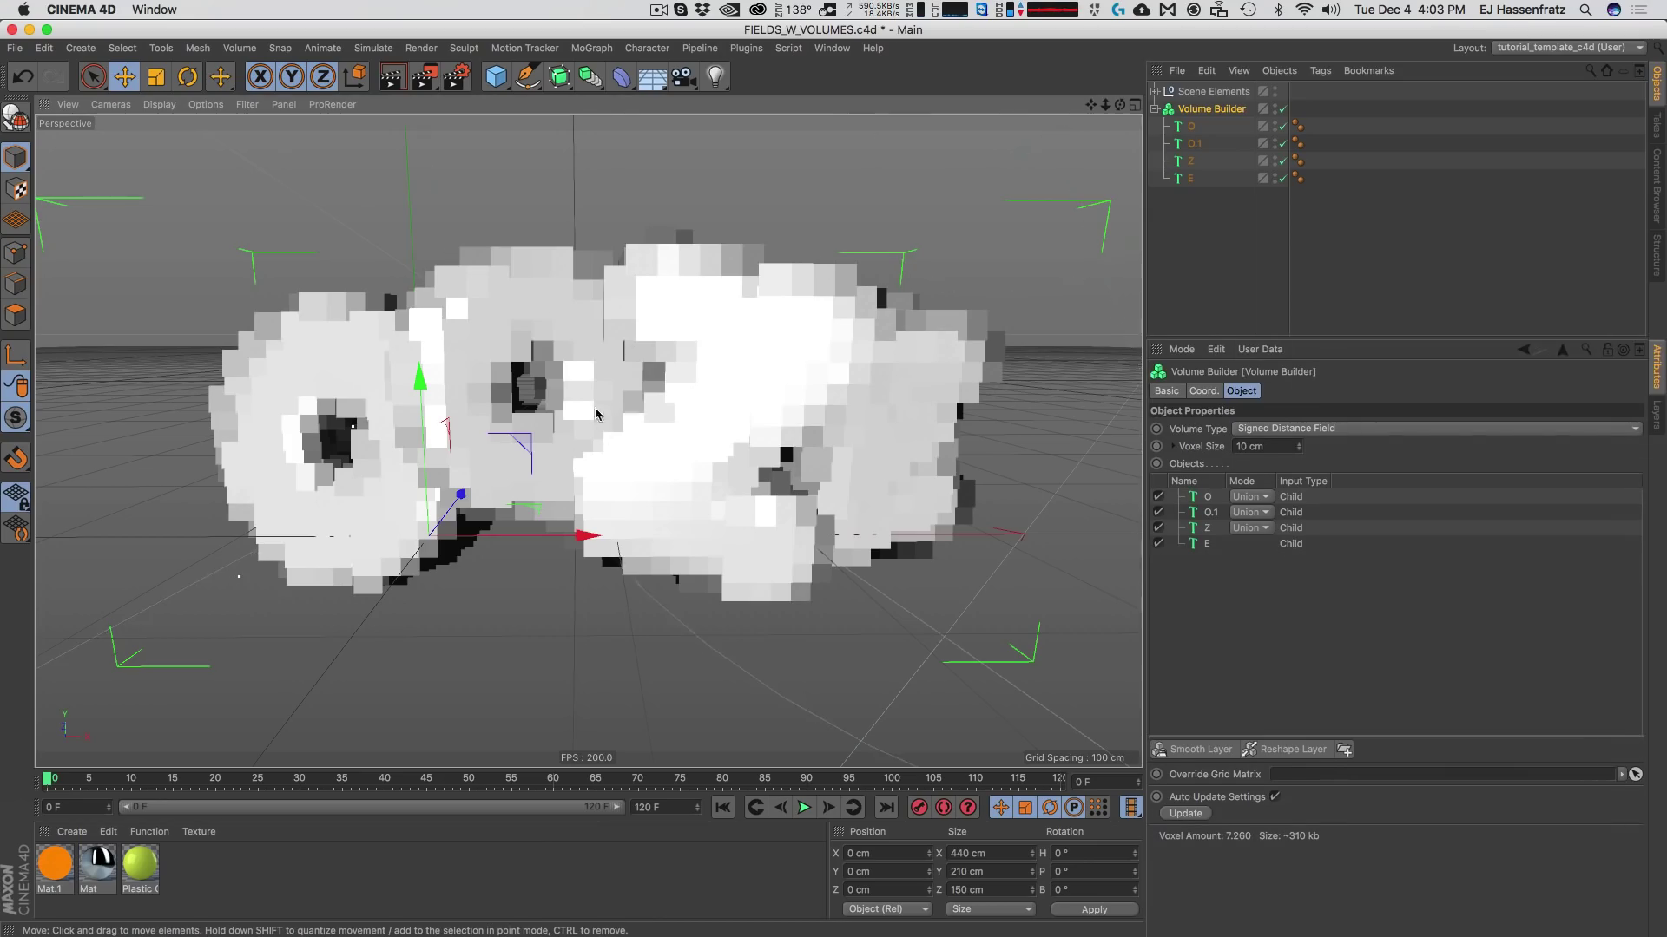
{"action": "left_click_drag", "start_coordinate": [609, 408], "coordinate": [903, 417], "text": "alt"}
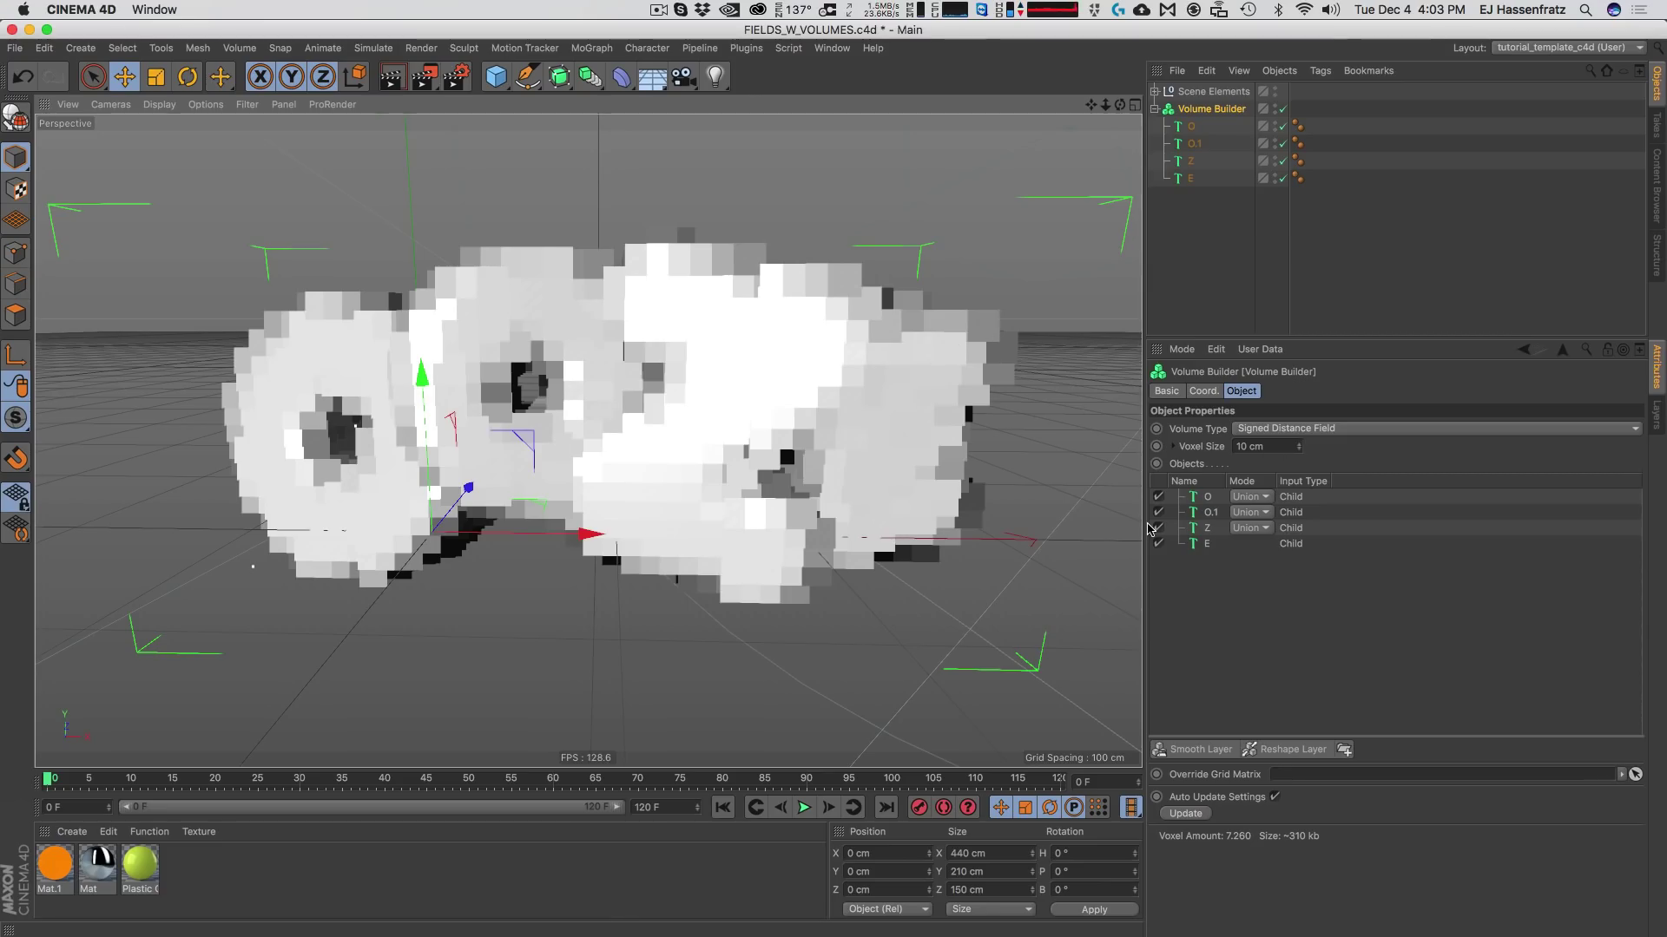
{"action": "left_click", "coordinate": [1276, 446]}
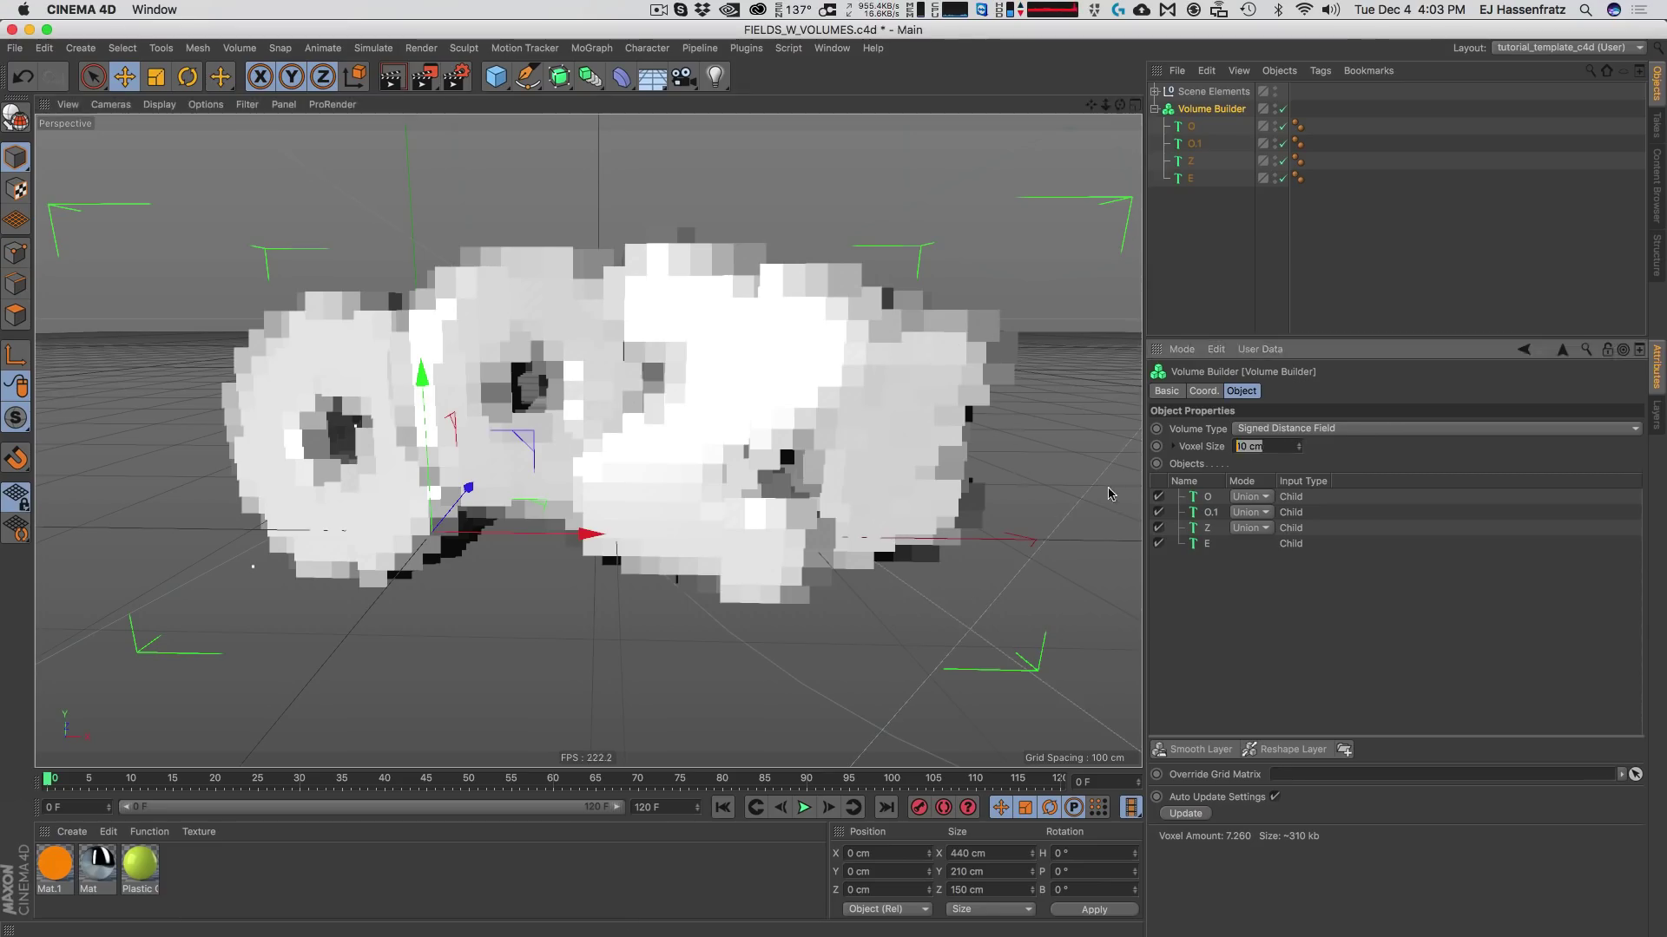
{"action": "type", "text": "2"}
{"action": "key", "text": "Return"}
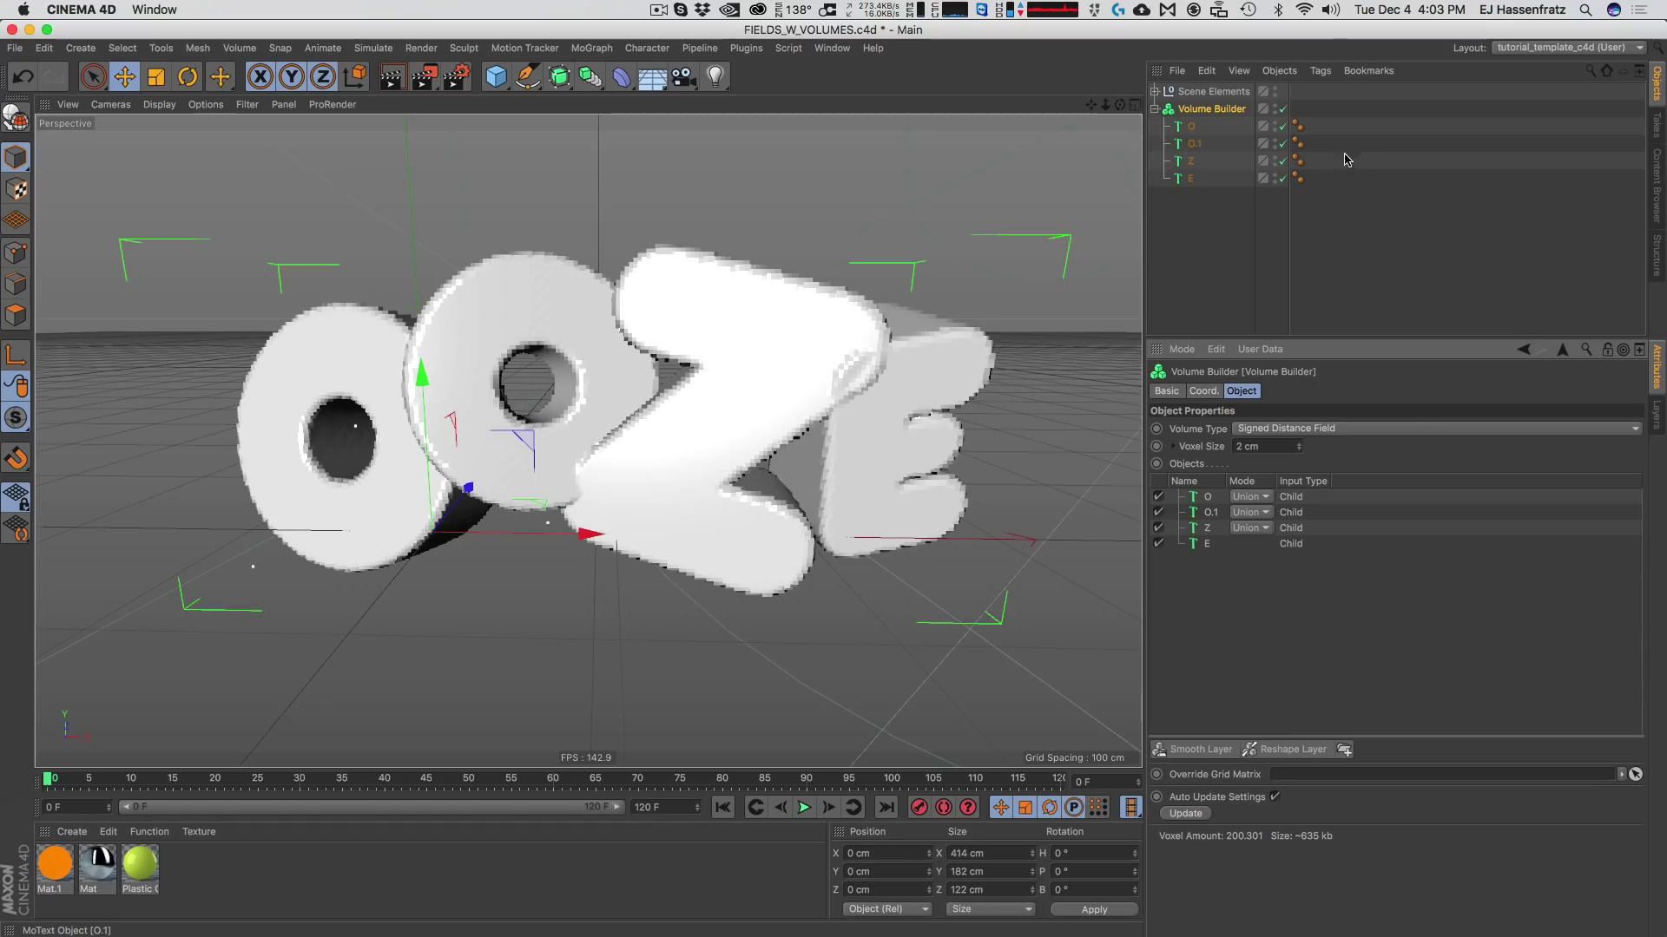
Add a Smooth Layer above the letters in the Volume Builder's object list.
{"action": "left_click", "coordinate": [1252, 499]}
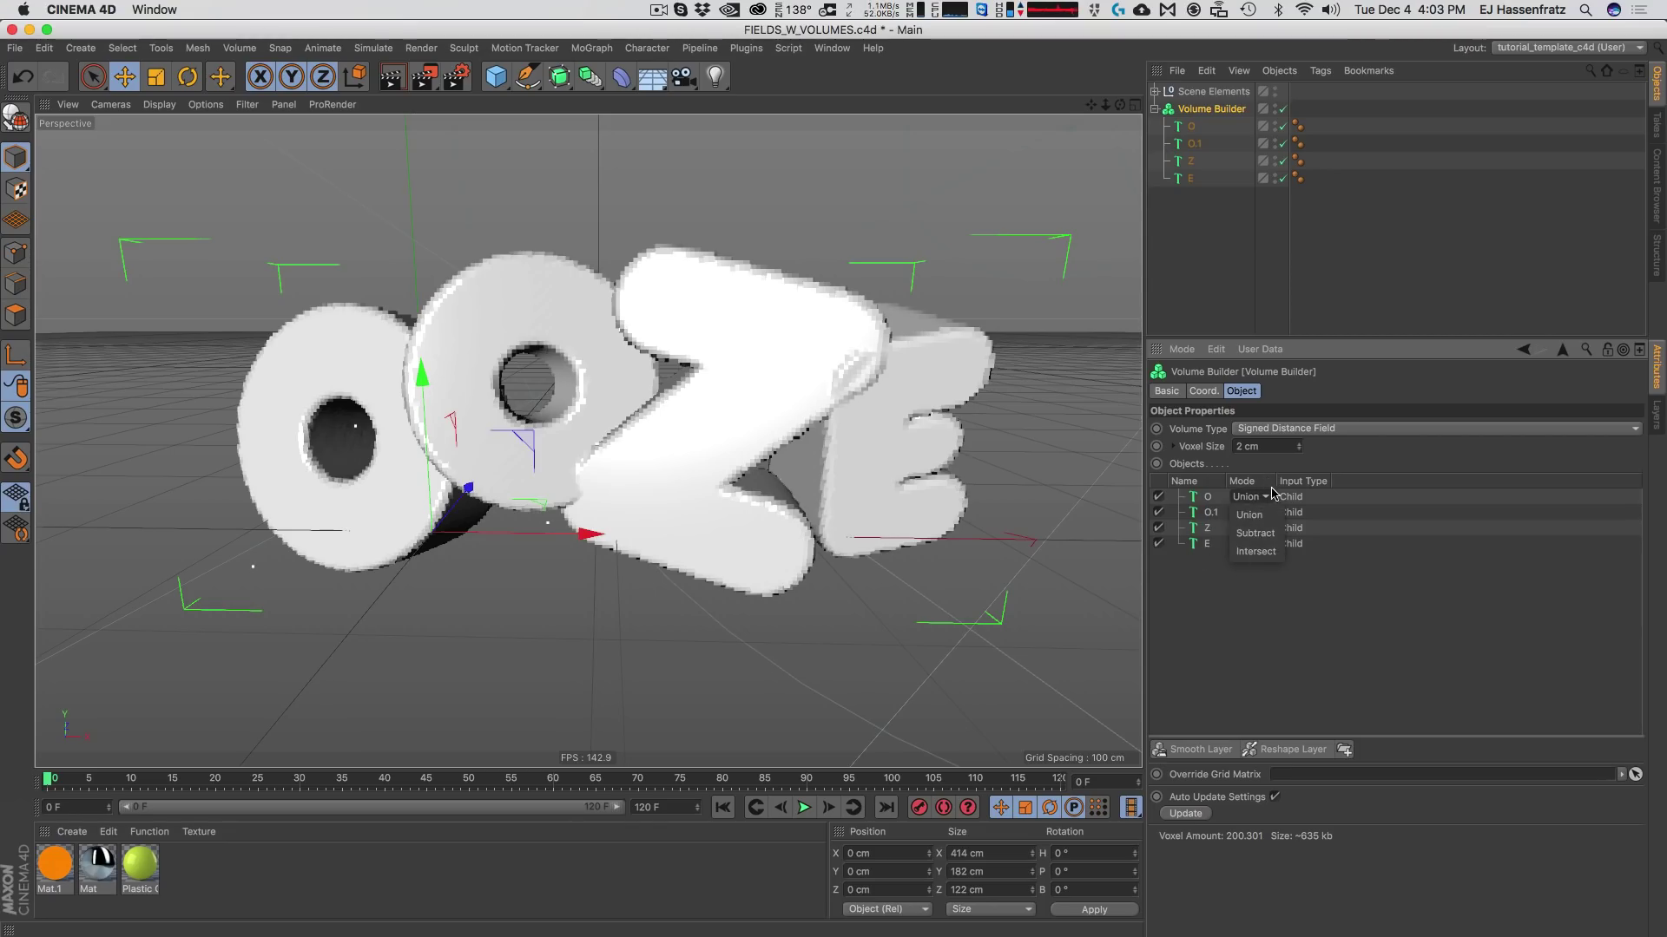
{"action": "left_click", "coordinate": [1254, 651]}
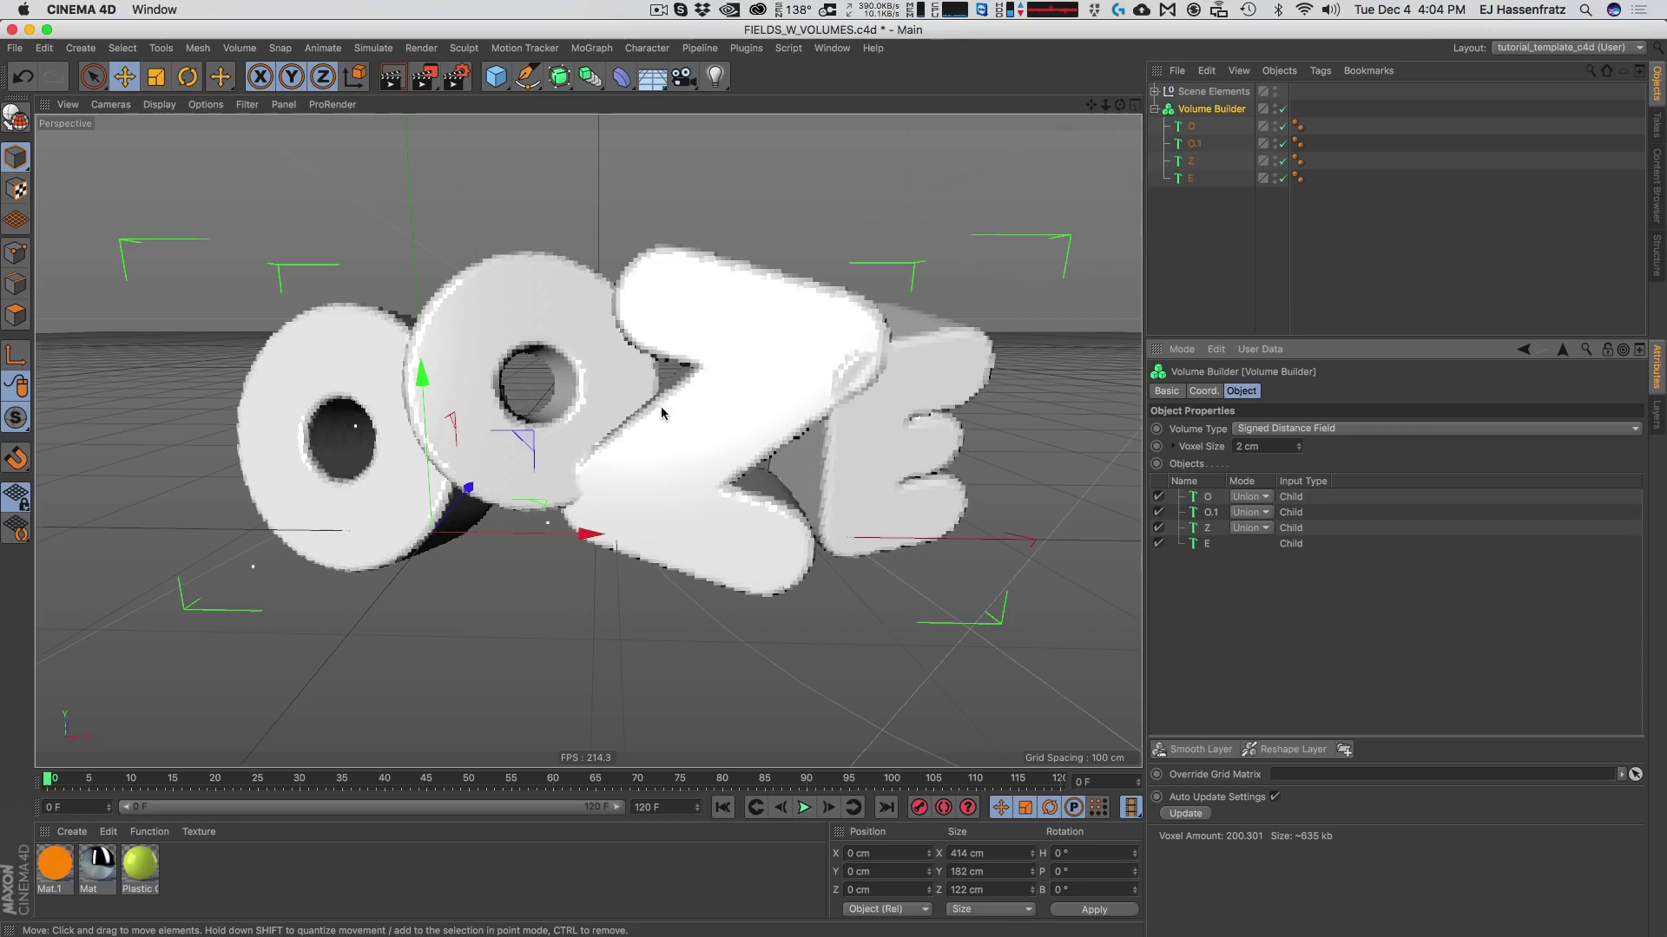
{"action": "left_click", "coordinate": [1198, 750]}
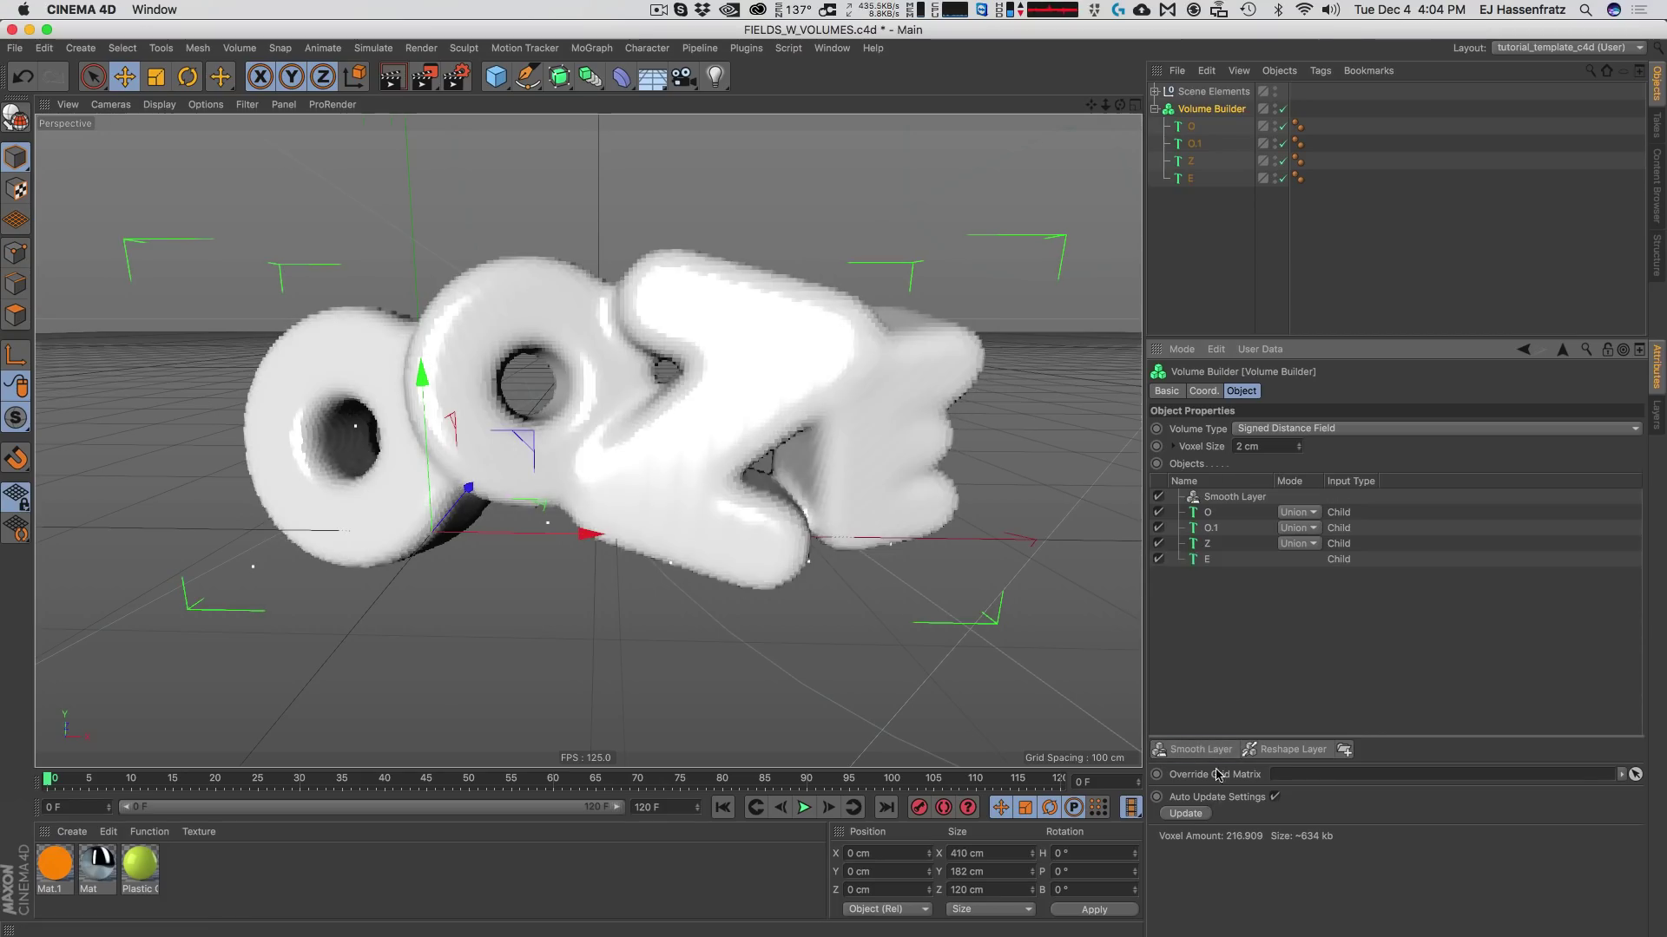
Try voxel distances of 3 and 6 on the Smooth Layer, and set the voxel distance back to 2.
{"action": "left_click", "coordinate": [1224, 498]}
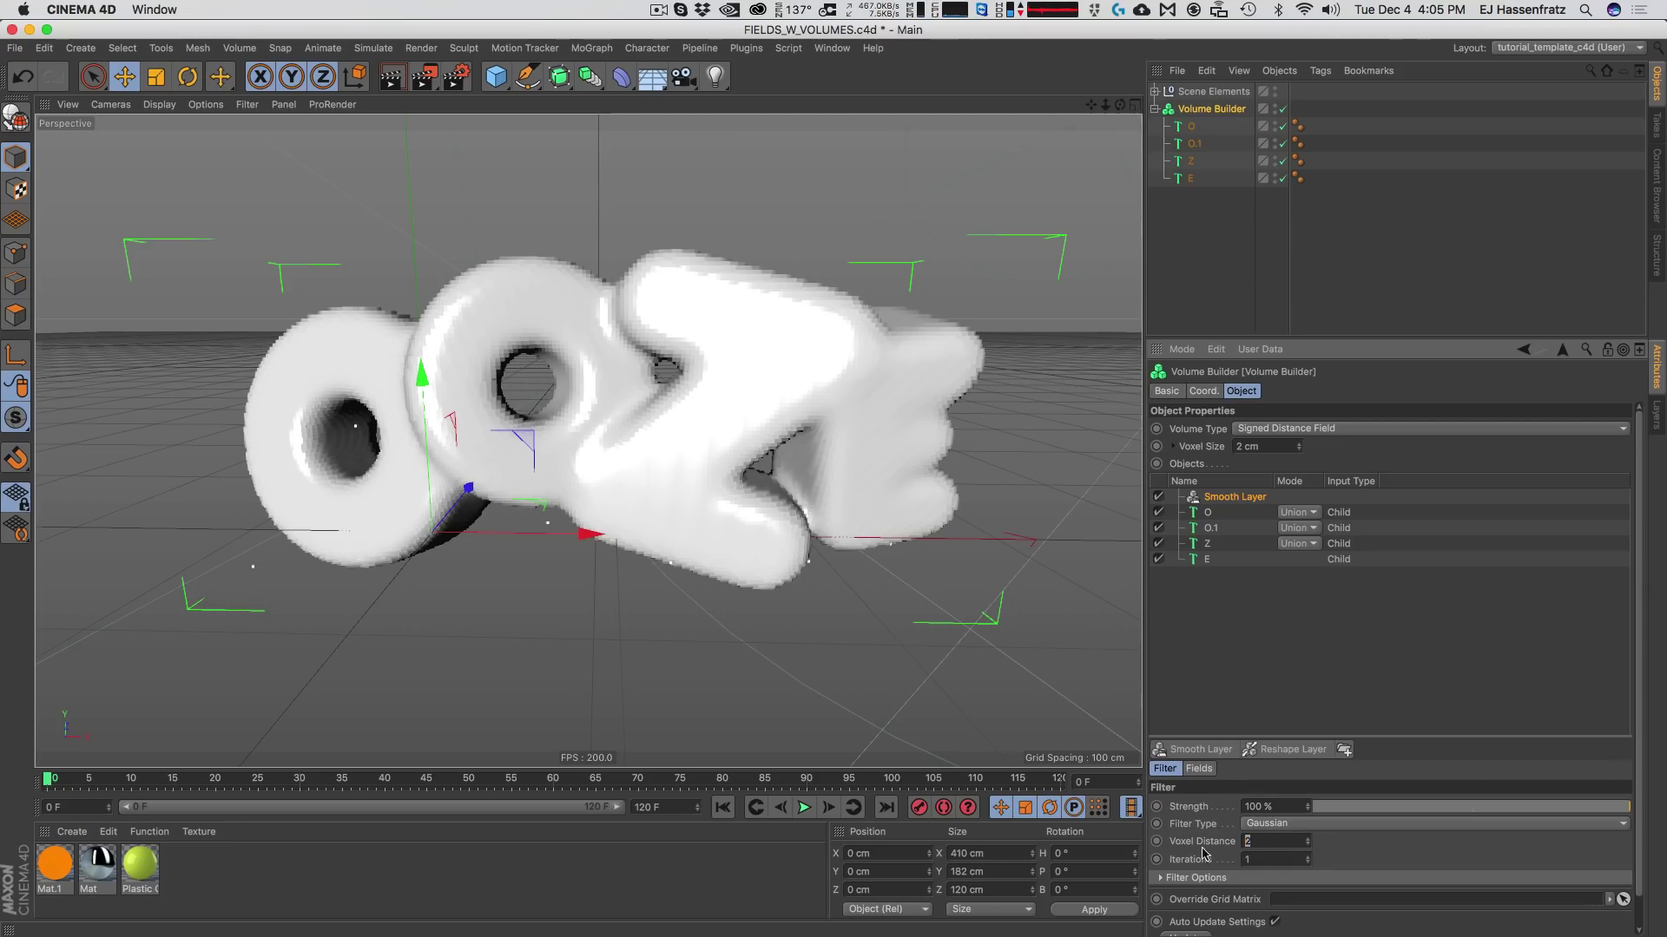
{"action": "type", "text": "3"}
{"action": "key", "text": "Return"}
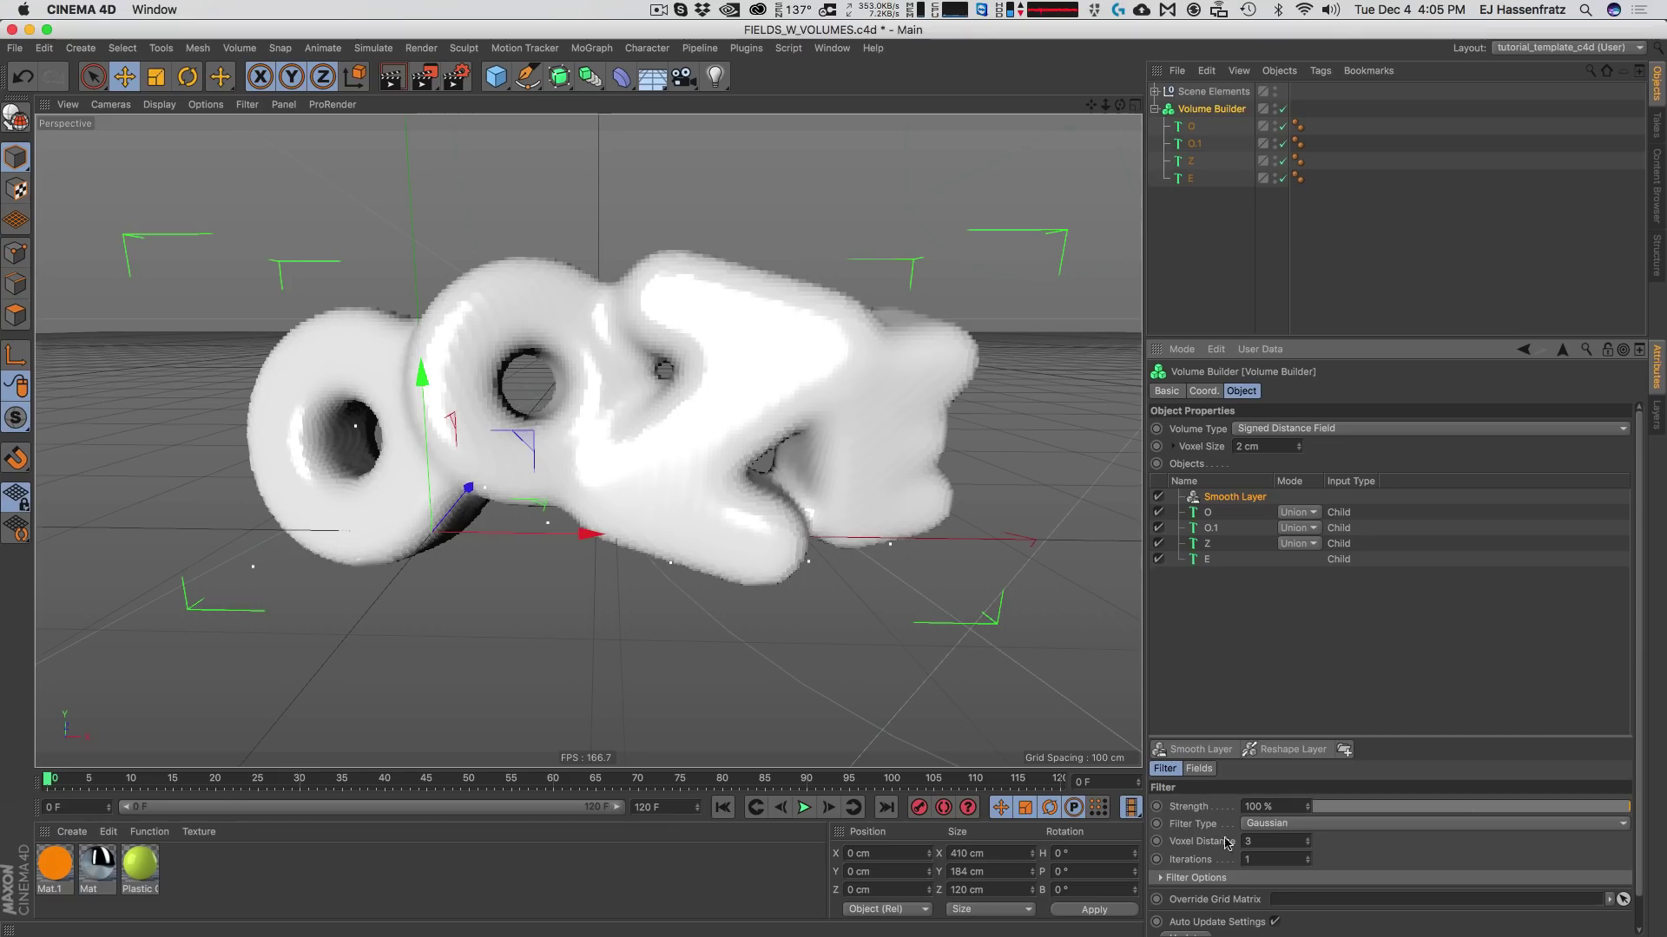
{"action": "double_click", "coordinate": [1276, 842]}
{"action": "type", "text": "6"}
{"action": "key", "text": "Return"}
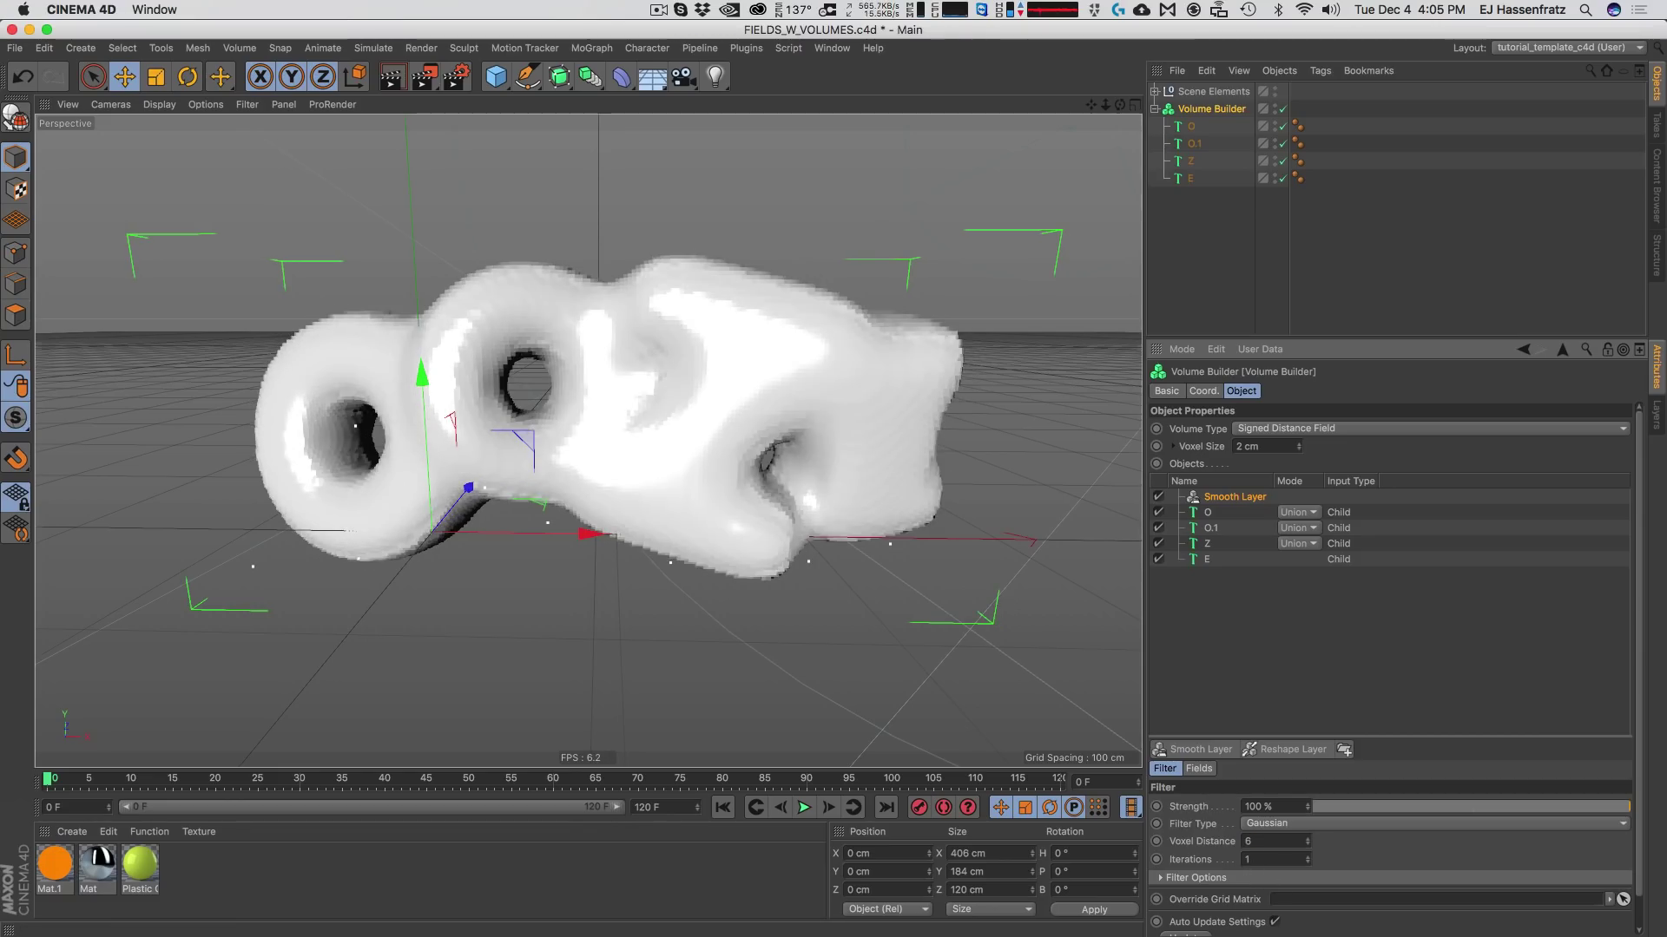
{"action": "double_click", "coordinate": [1276, 841]}
{"action": "type", "text": "2"}
{"action": "key", "text": "Return"}
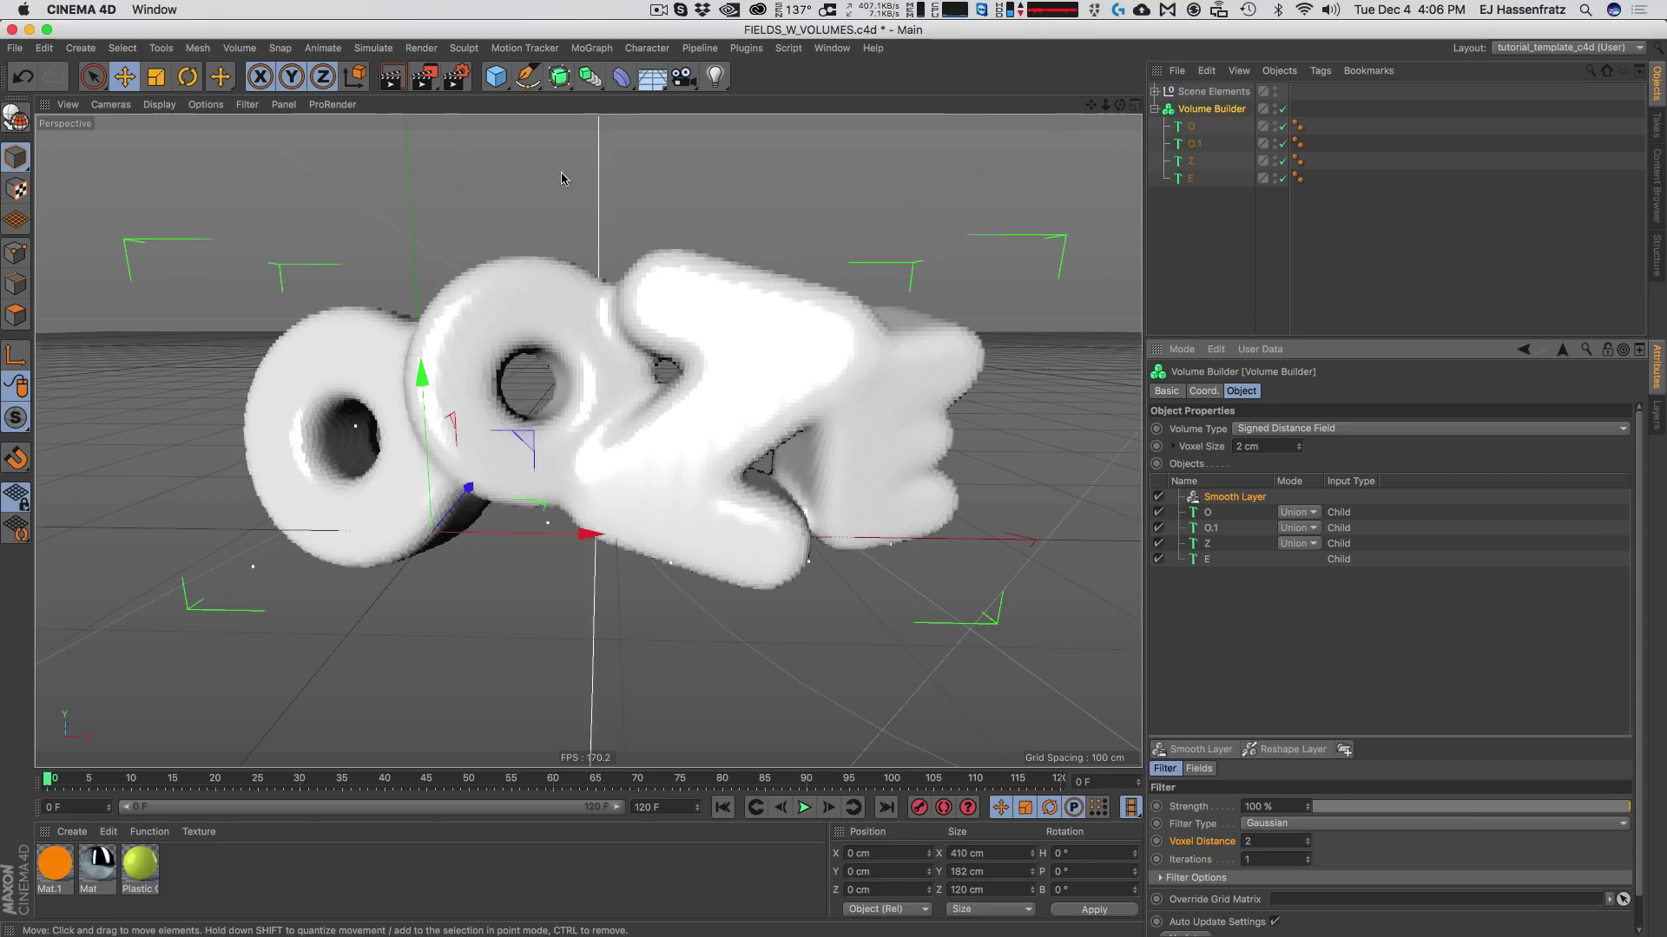
Add a capsule inside the Volume Builder, shrink it to about 10 cm radius and 69 cm height, and place it under the first O.
{"action": "left_click", "coordinate": [496, 76]}
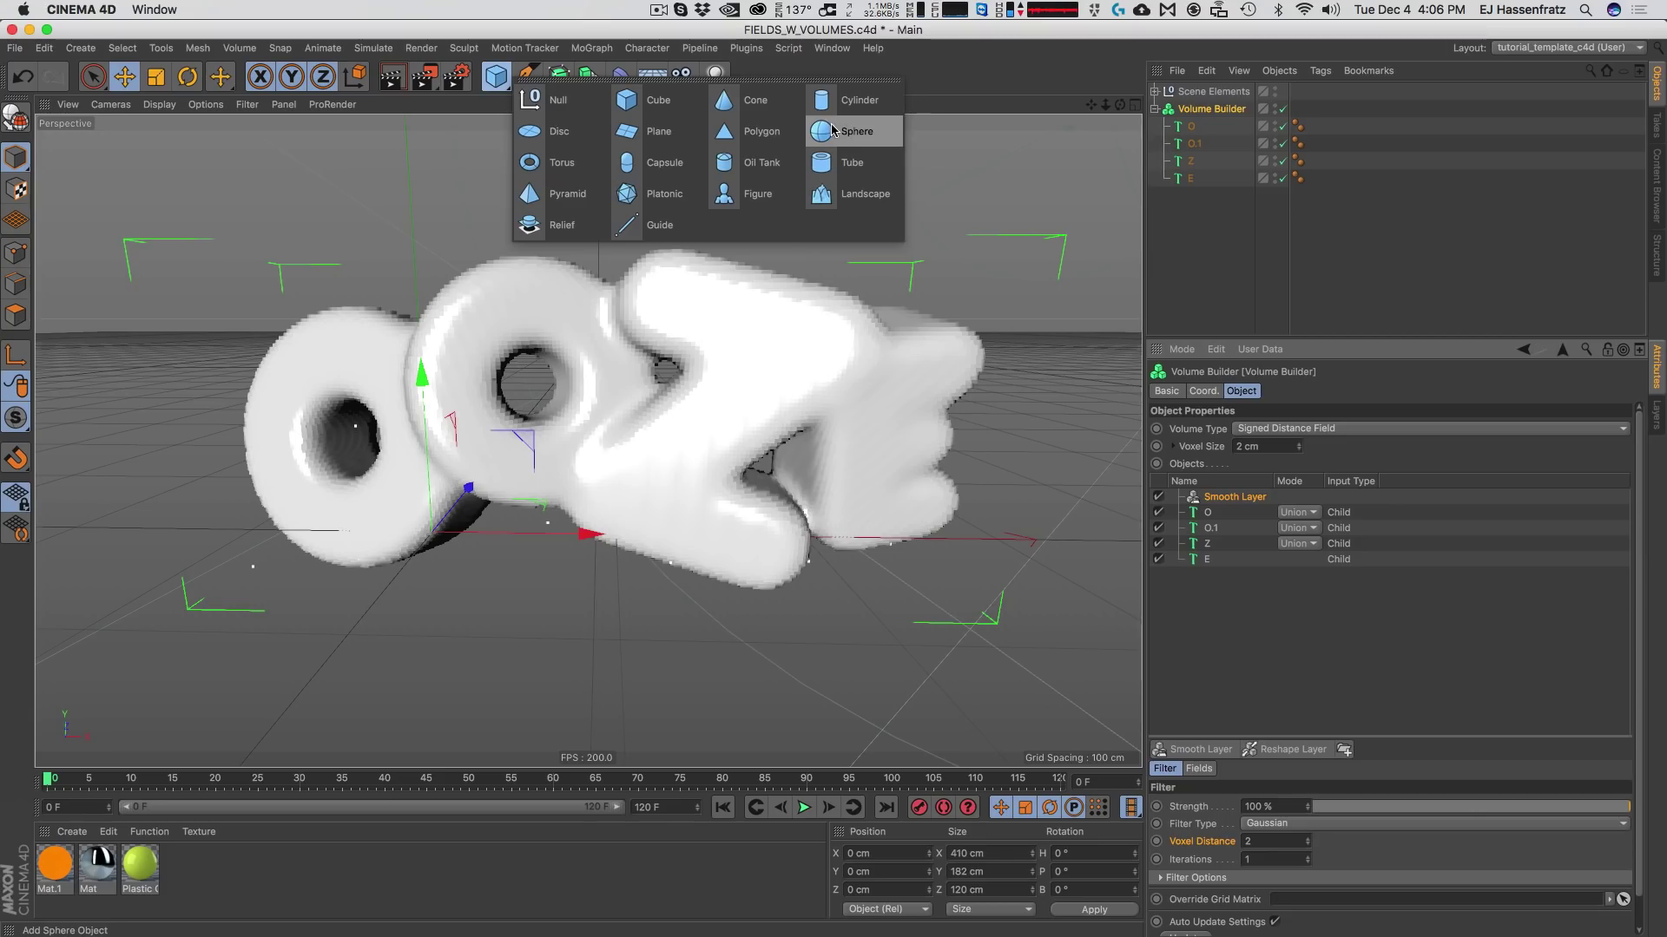
{"action": "left_click", "coordinate": [664, 162]}
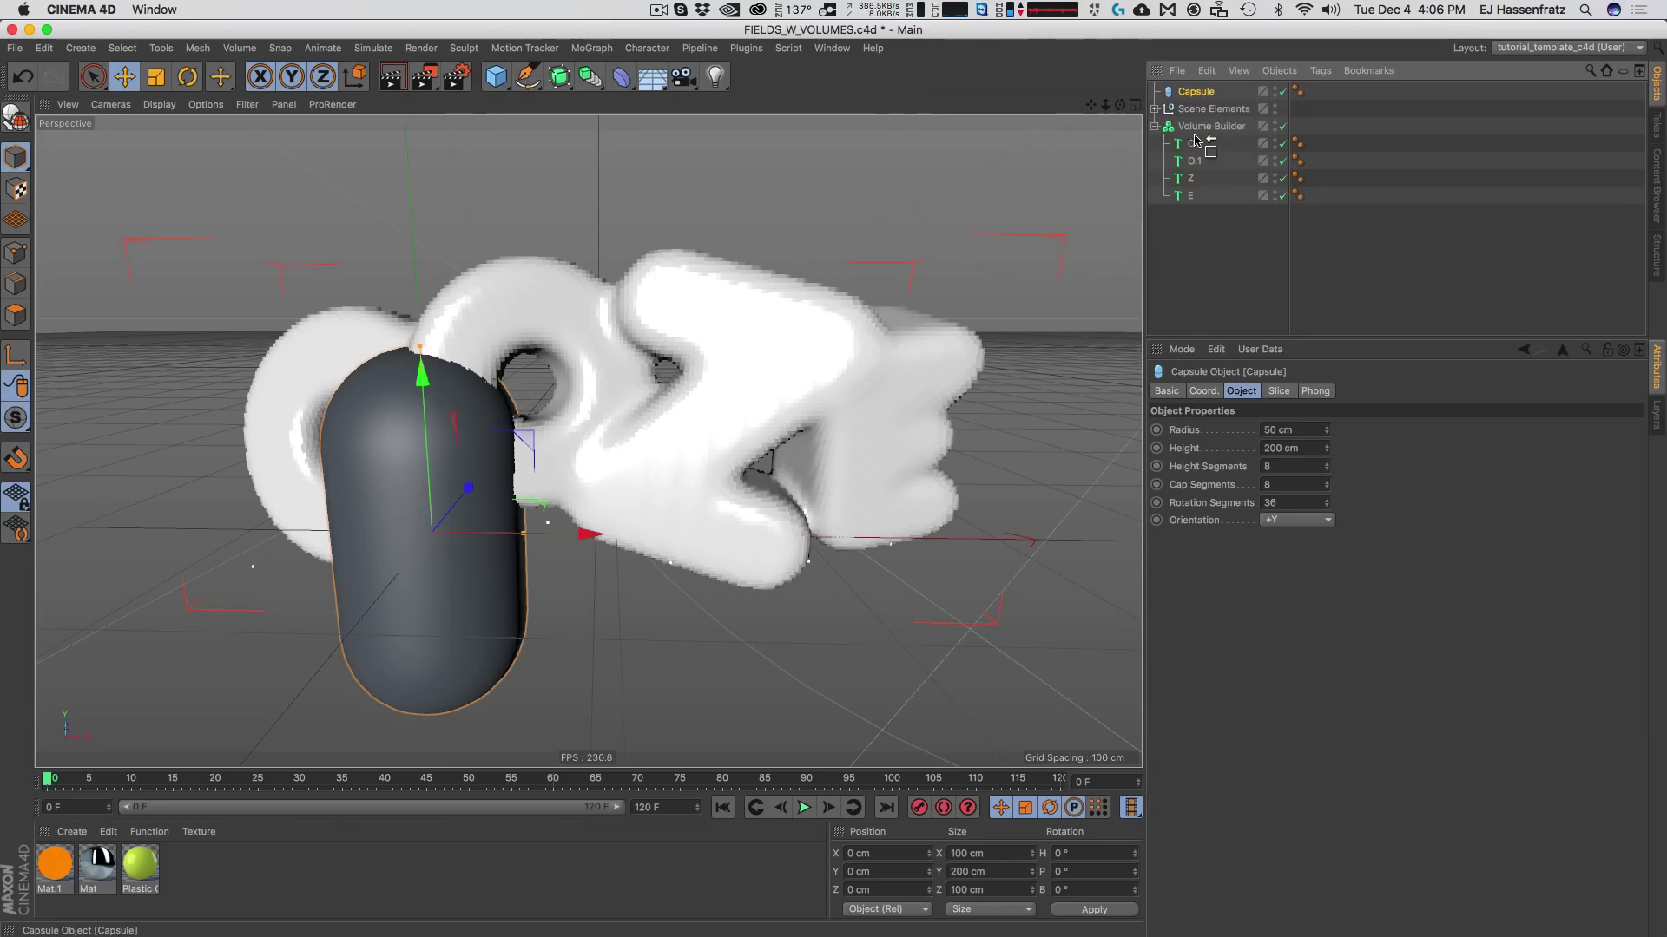
{"action": "left_click_drag", "start_coordinate": [1196, 141], "coordinate": [1198, 137]}
{"action": "left_click_drag", "start_coordinate": [523, 533], "coordinate": [474, 543]}
{"action": "left_click_drag", "start_coordinate": [420, 349], "coordinate": [486, 470]}
{"action": "left_click_drag", "start_coordinate": [542, 421], "coordinate": [442, 529]}
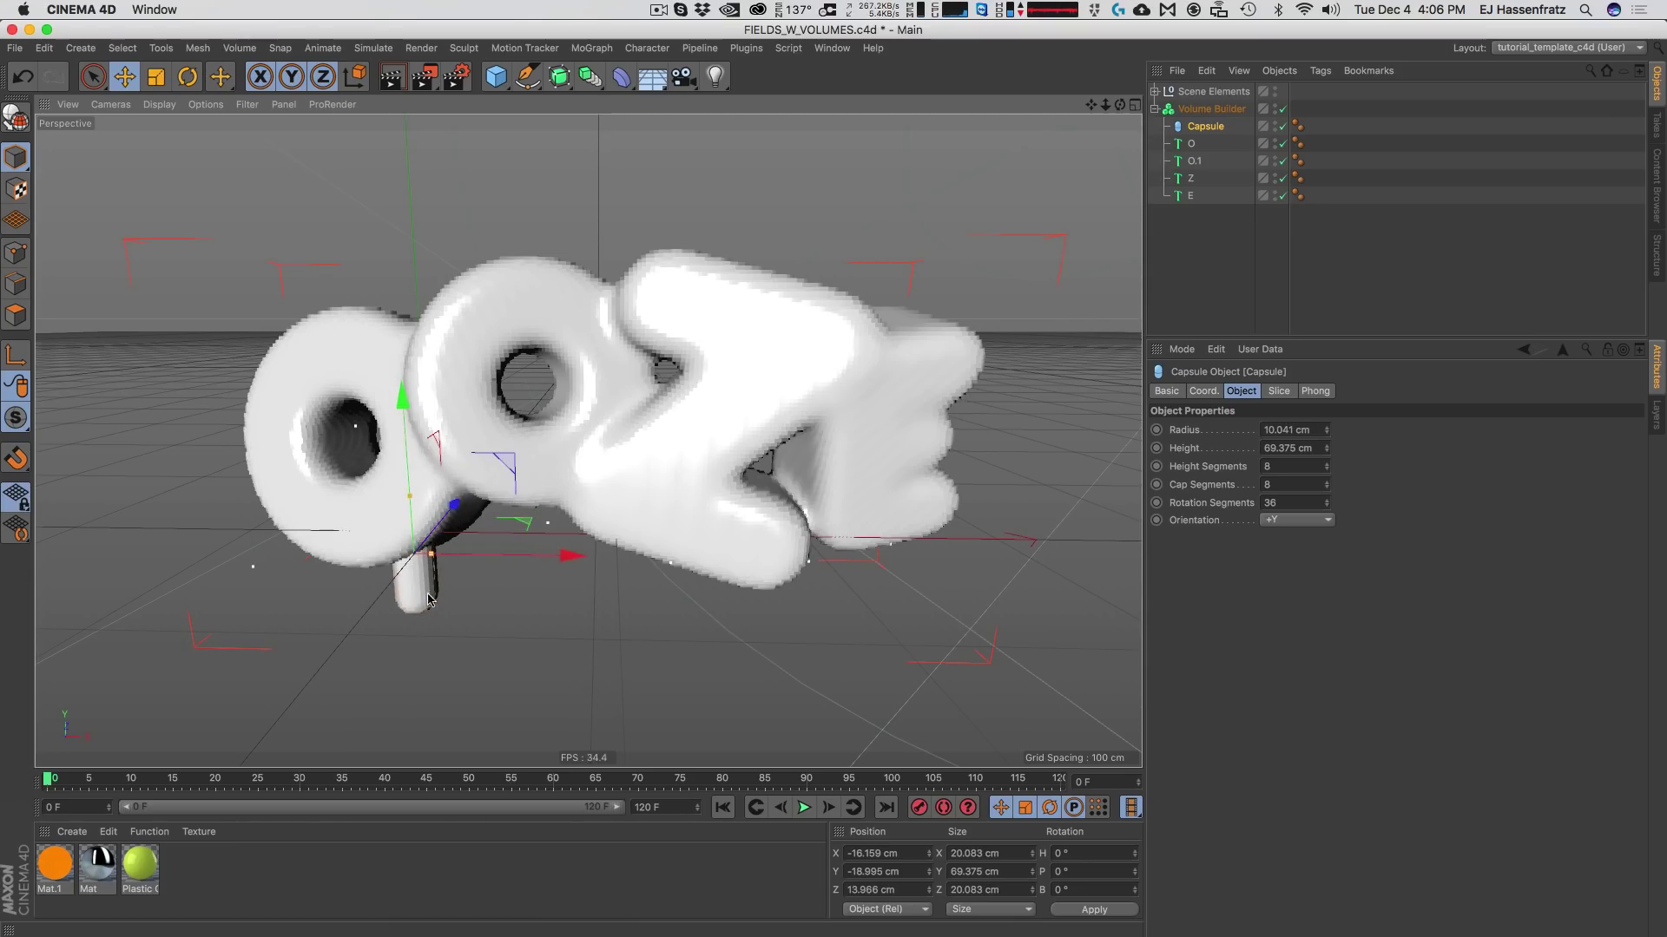
Move the Capsule below the Smooth Layer in the Volume Builder's object list so the smoothing includes it.
{"action": "left_click", "coordinate": [1211, 108]}
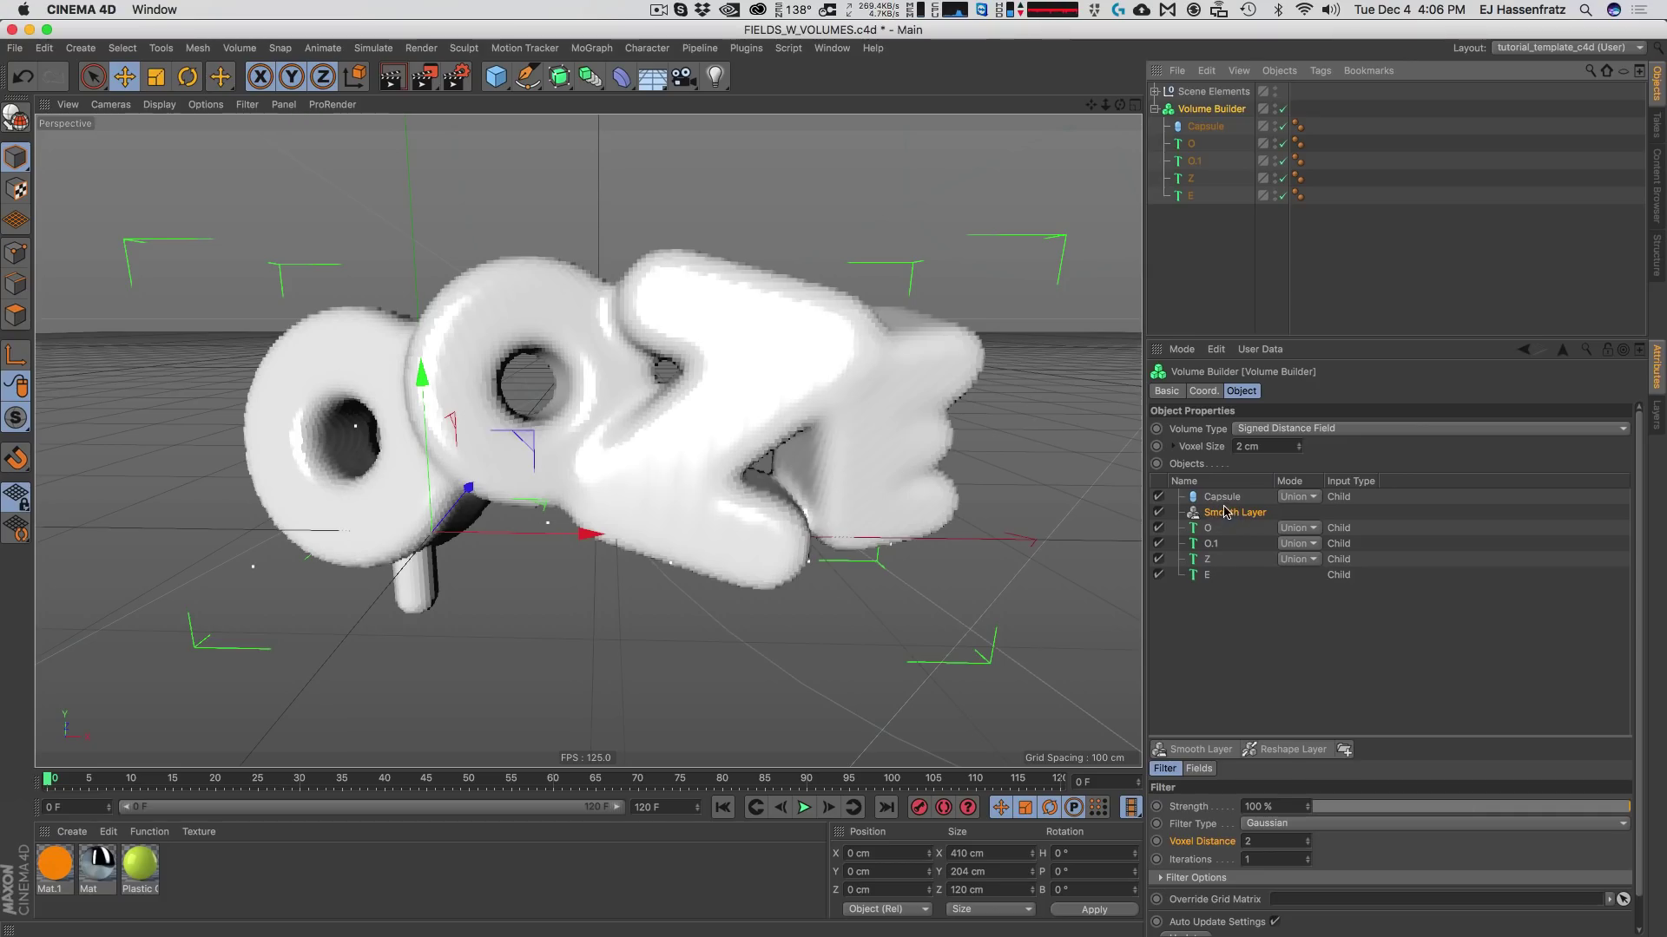
{"action": "left_click_drag", "start_coordinate": [1221, 502], "coordinate": [1224, 519]}
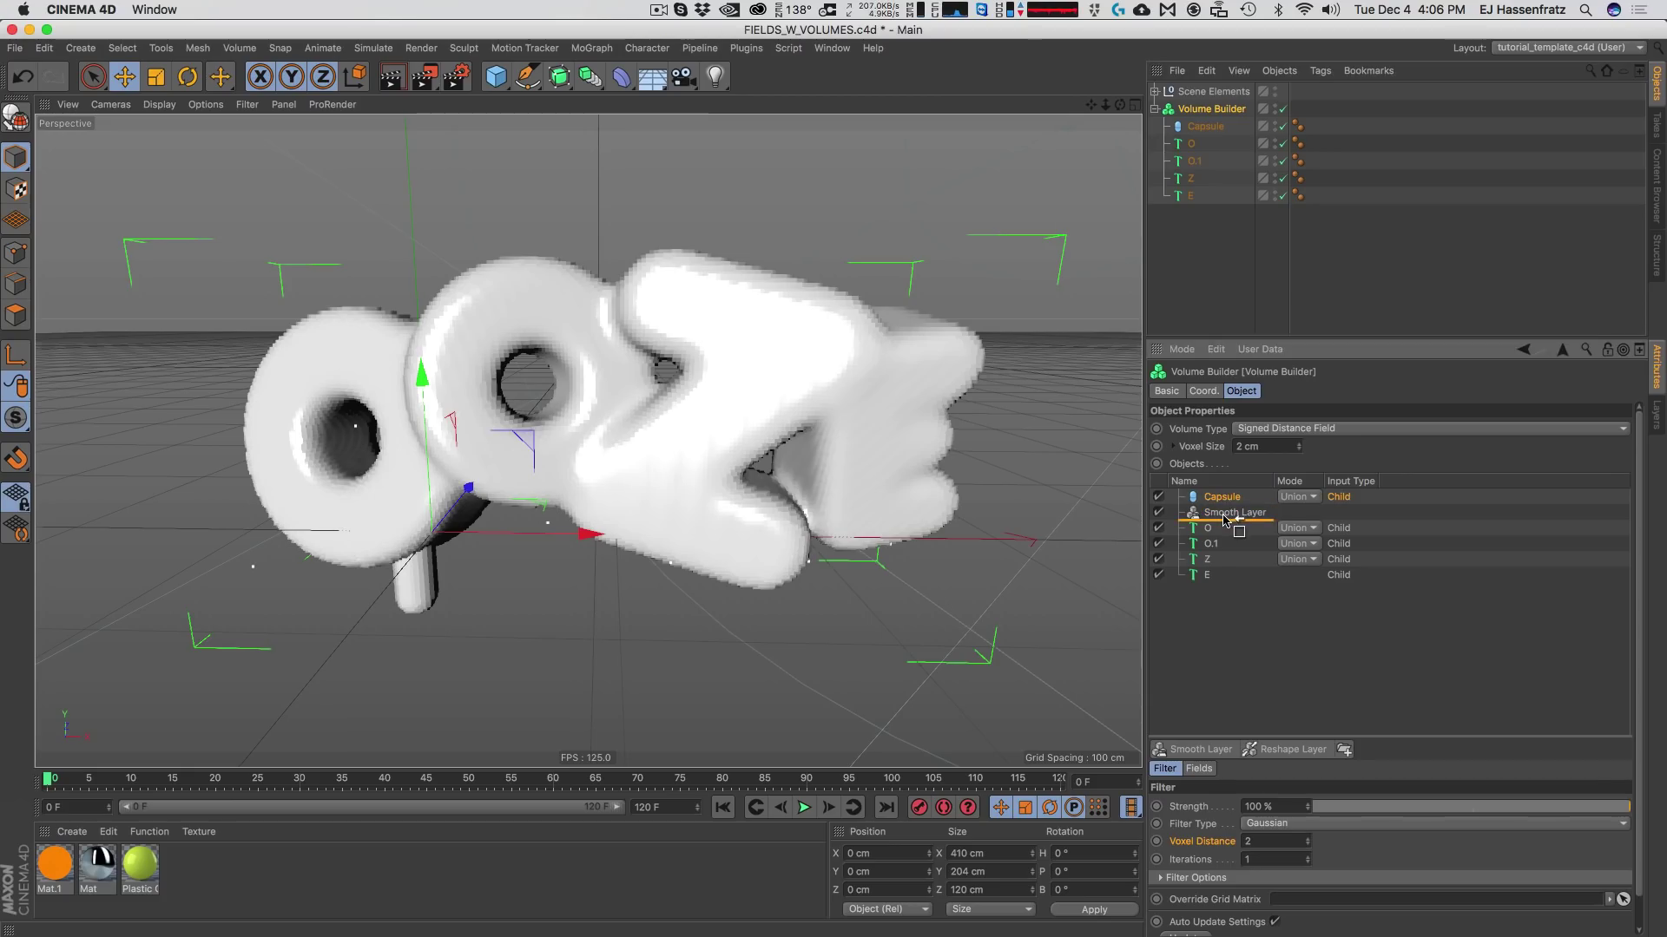
{"action": "left_click_drag", "start_coordinate": [1224, 519], "coordinate": [1225, 523]}
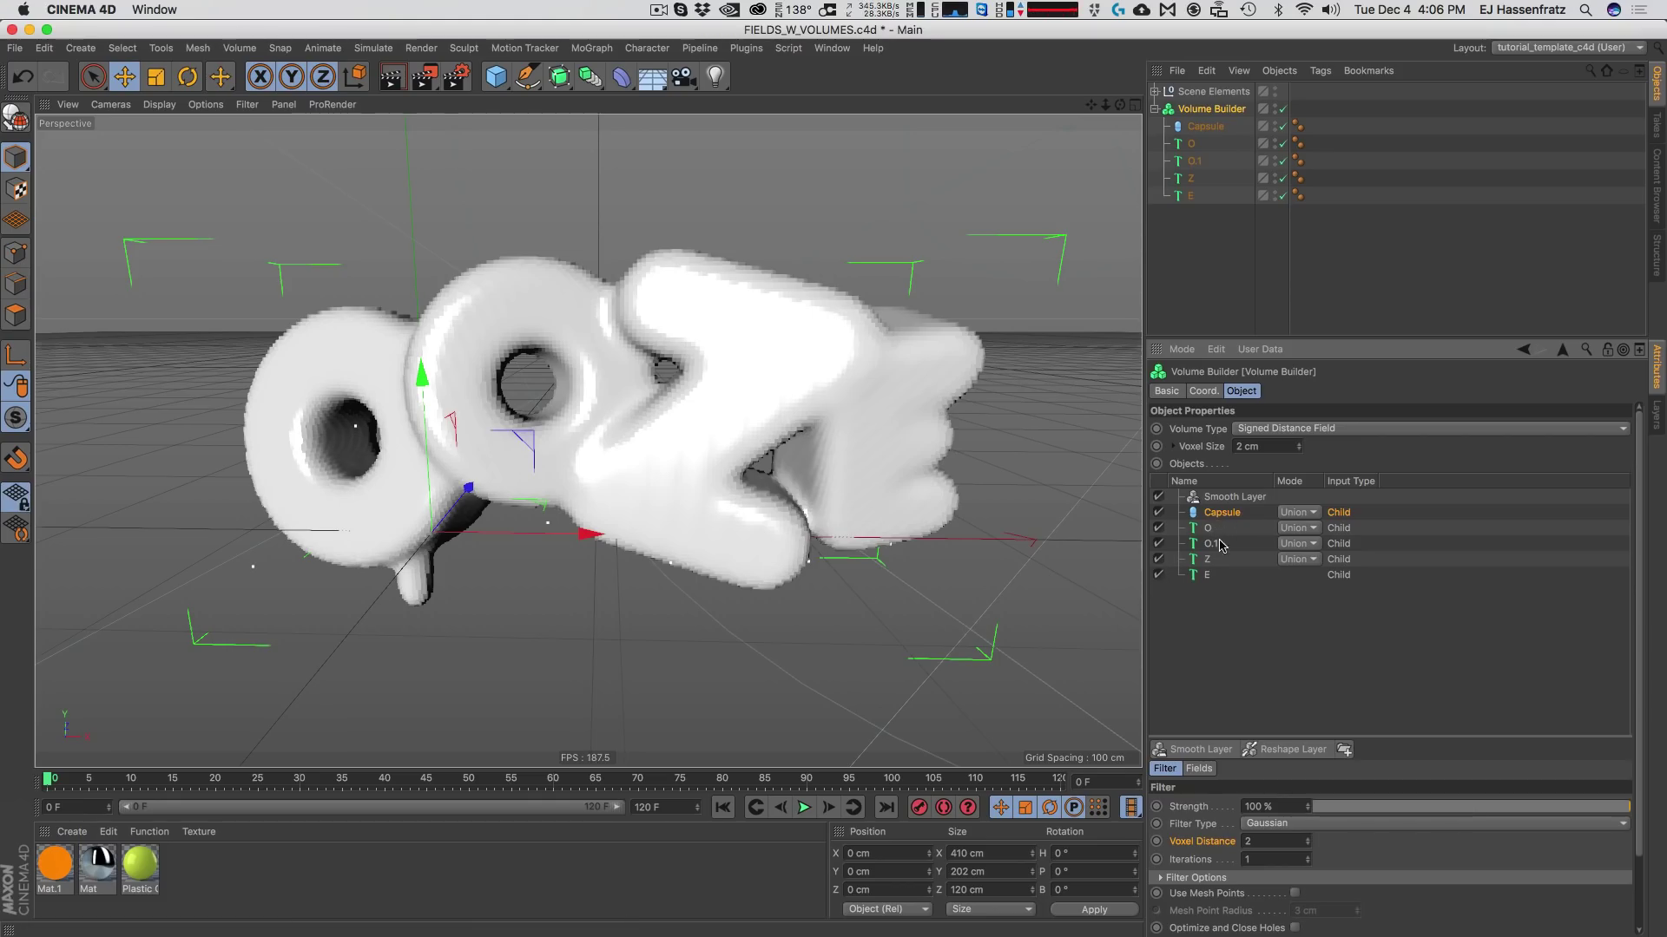
Raise the capsule under the first O slightly, to a Y position of about -16.3 cm.
{"action": "left_click_drag", "start_coordinate": [427, 443], "coordinate": [427, 451]}
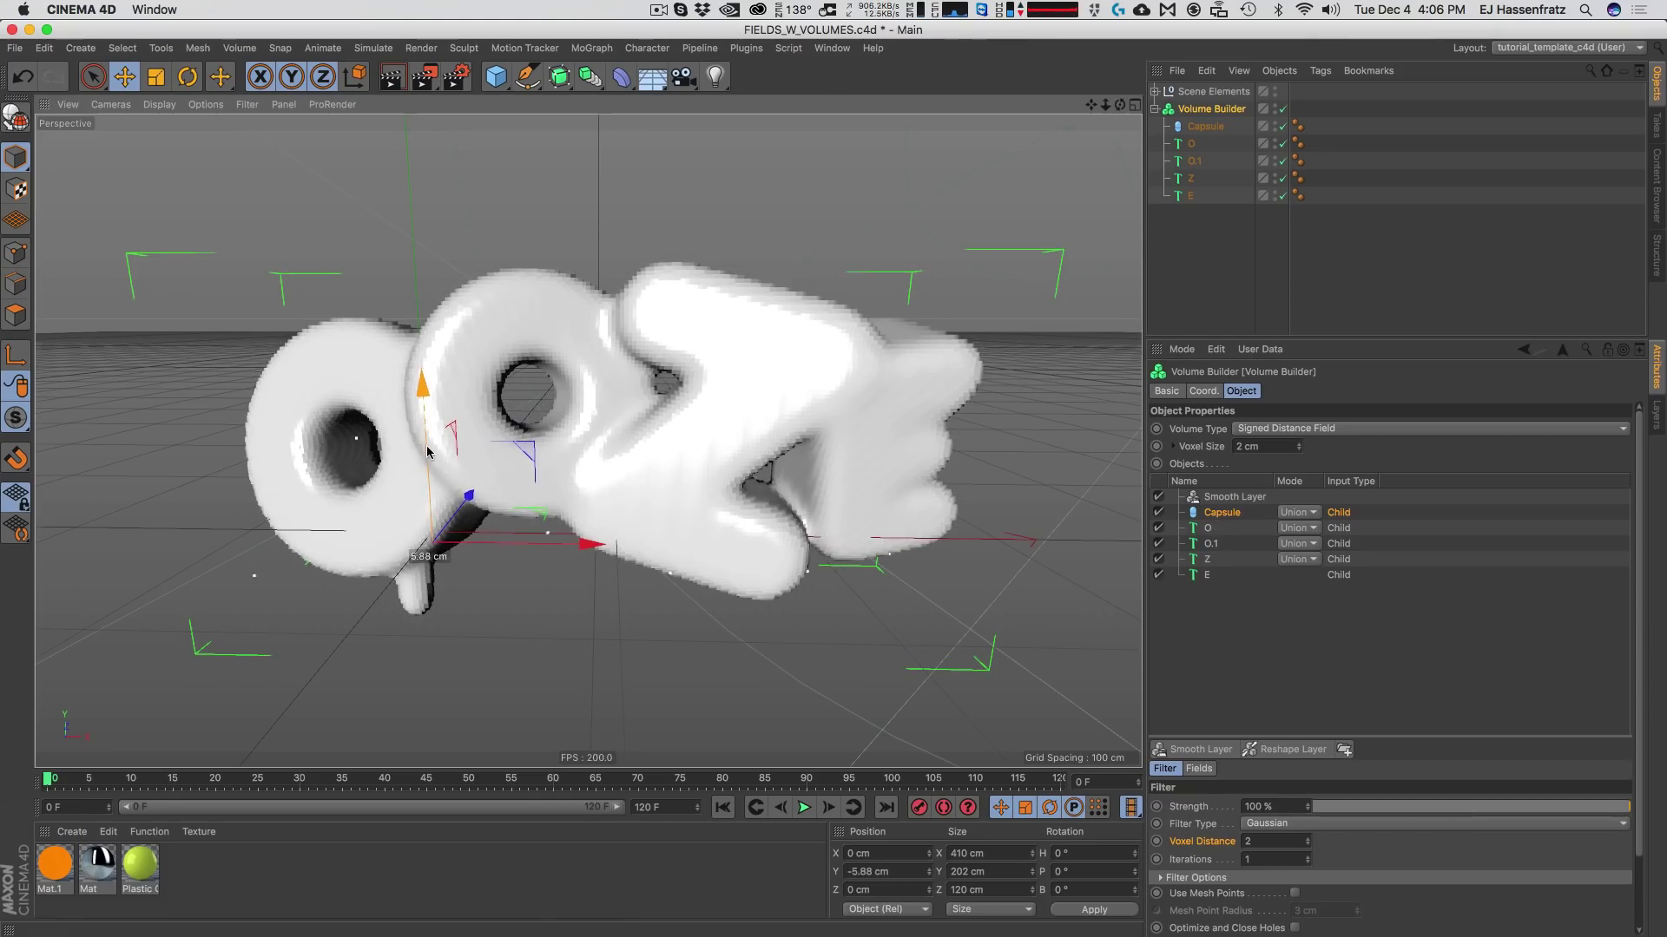
{"action": "left_click", "coordinate": [1206, 126]}
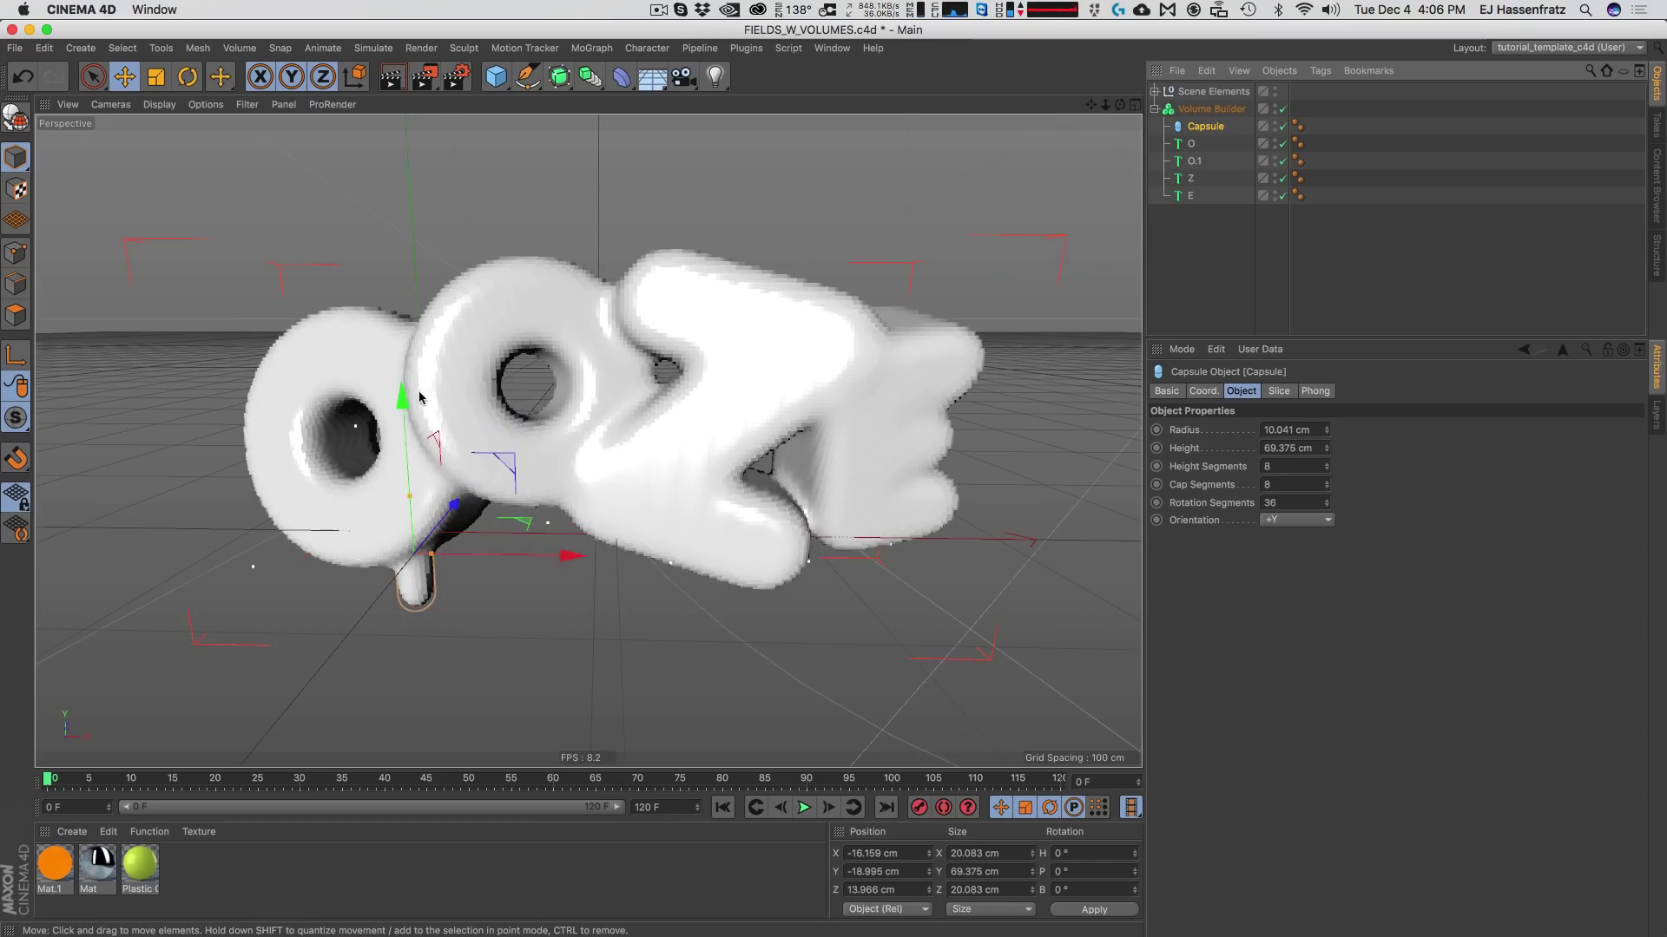
{"action": "mouse_move", "coordinate": [405, 400]}
{"action": "left_mouse_down"}
{"action": "mouse_move", "coordinate": [414, 430]}
{"action": "mouse_move", "coordinate": [414, 379]}
{"action": "mouse_move", "coordinate": [425, 451]}
{"action": "mouse_move", "coordinate": [422, 360]}
{"action": "mouse_move", "coordinate": [424, 387]}
{"action": "left_mouse_up"}
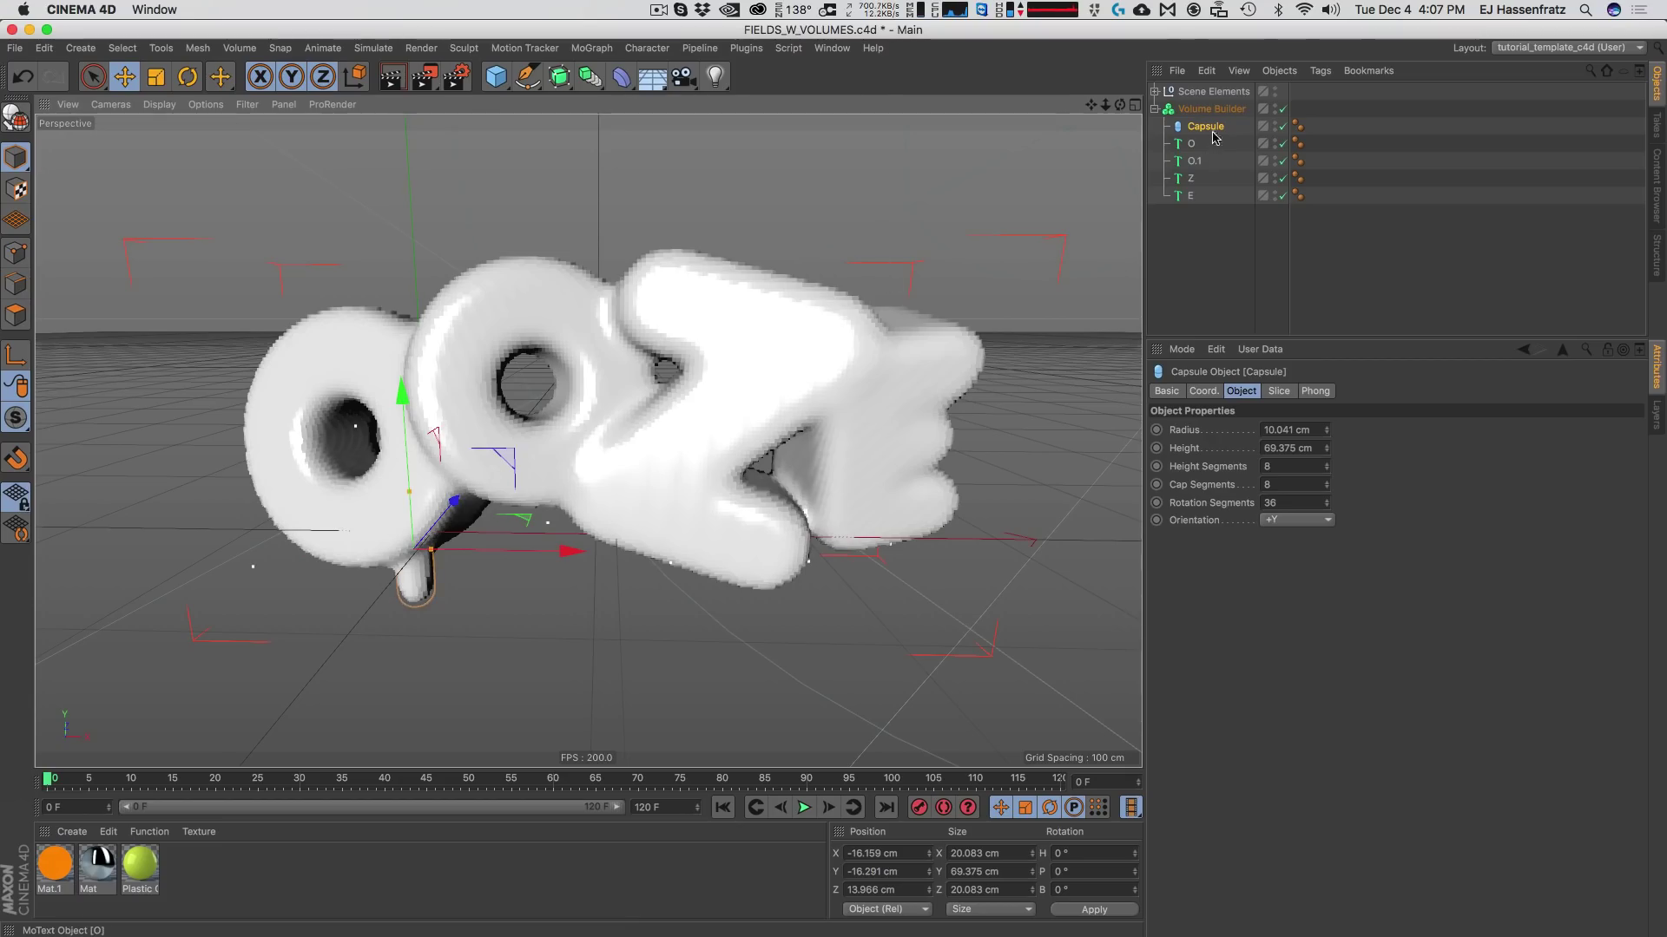
Duplicate the capsule to form two drips under the Z, one of them narrowed to about 5.2 cm radius.
{"action": "left_click_drag", "start_coordinate": [1204, 126], "coordinate": [1206, 141], "text": "ctrl"}
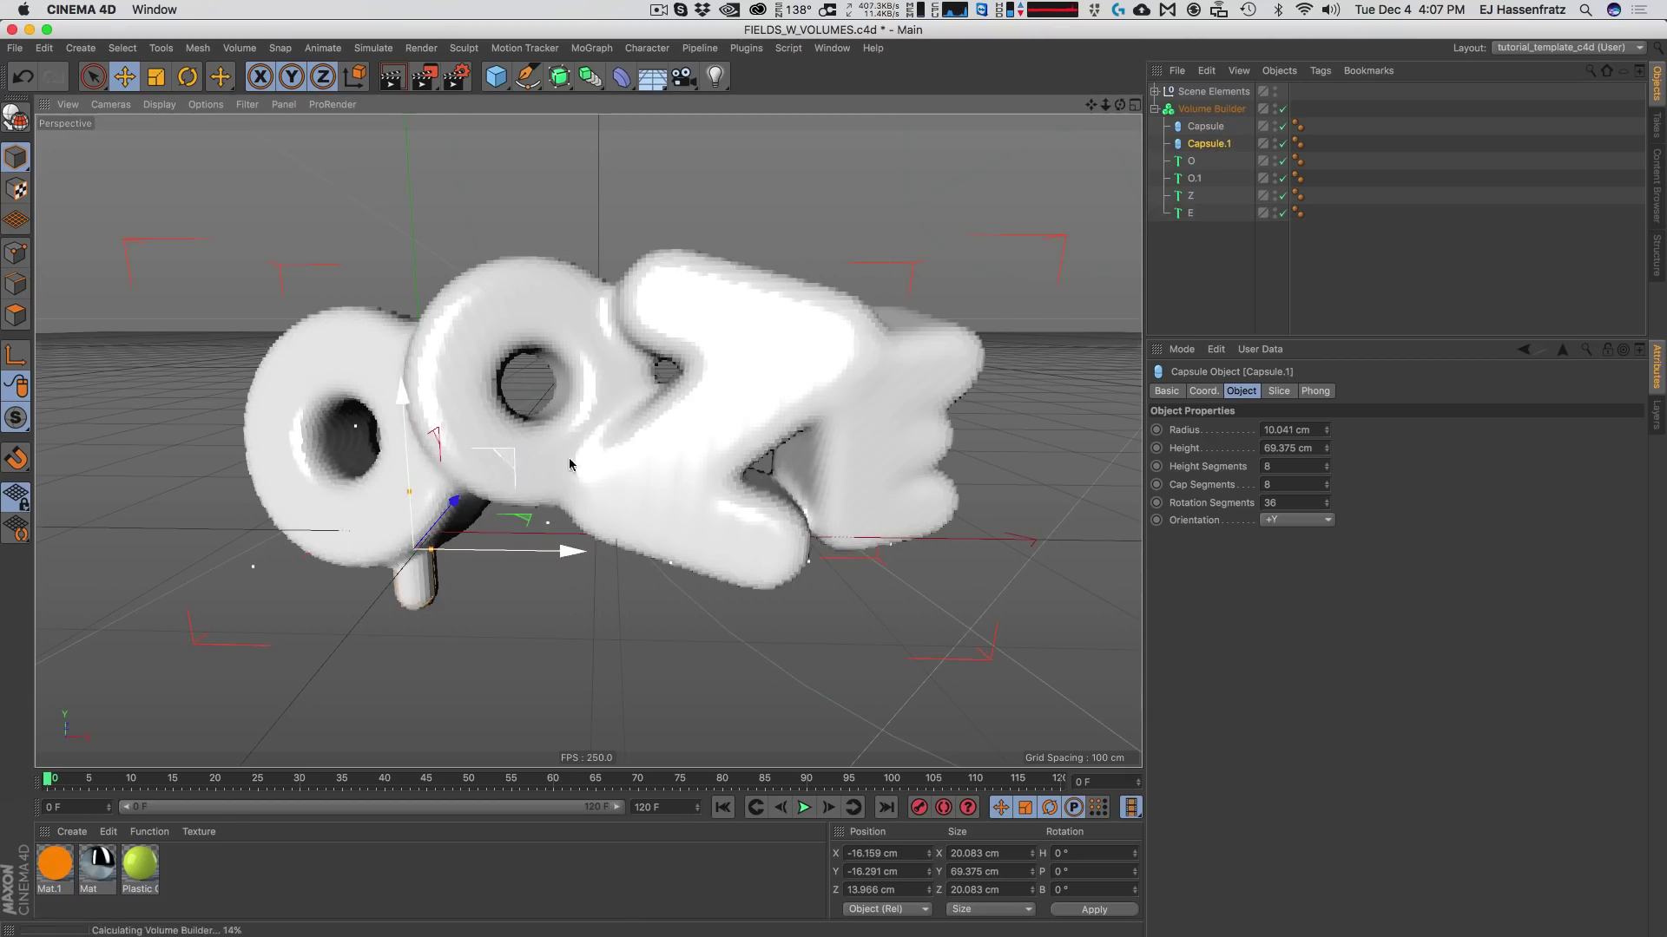
{"action": "left_click_drag", "start_coordinate": [415, 506], "coordinate": [818, 507]}
{"action": "left_click_drag", "start_coordinate": [735, 584], "coordinate": [768, 511]}
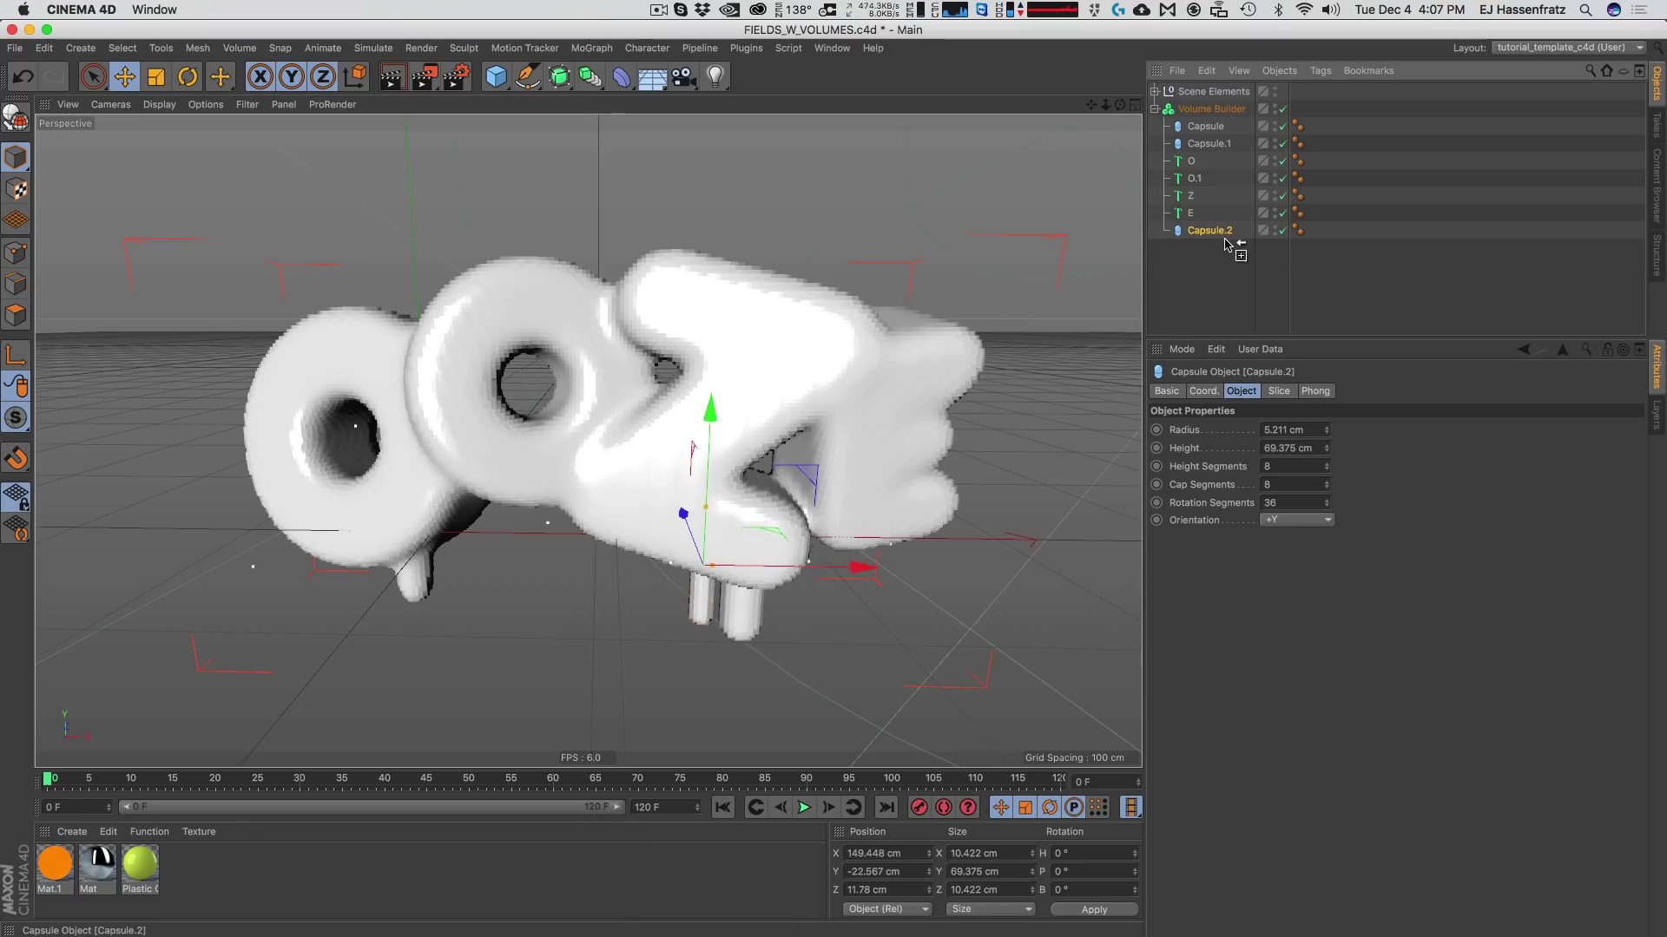
Duplicate the narrow capsule within the Volume Builder for drips under the second O and, about 48 cm tall, in the first O's hole.
{"action": "left_click_drag", "start_coordinate": [1215, 231], "coordinate": [1198, 248], "text": "ctrl"}
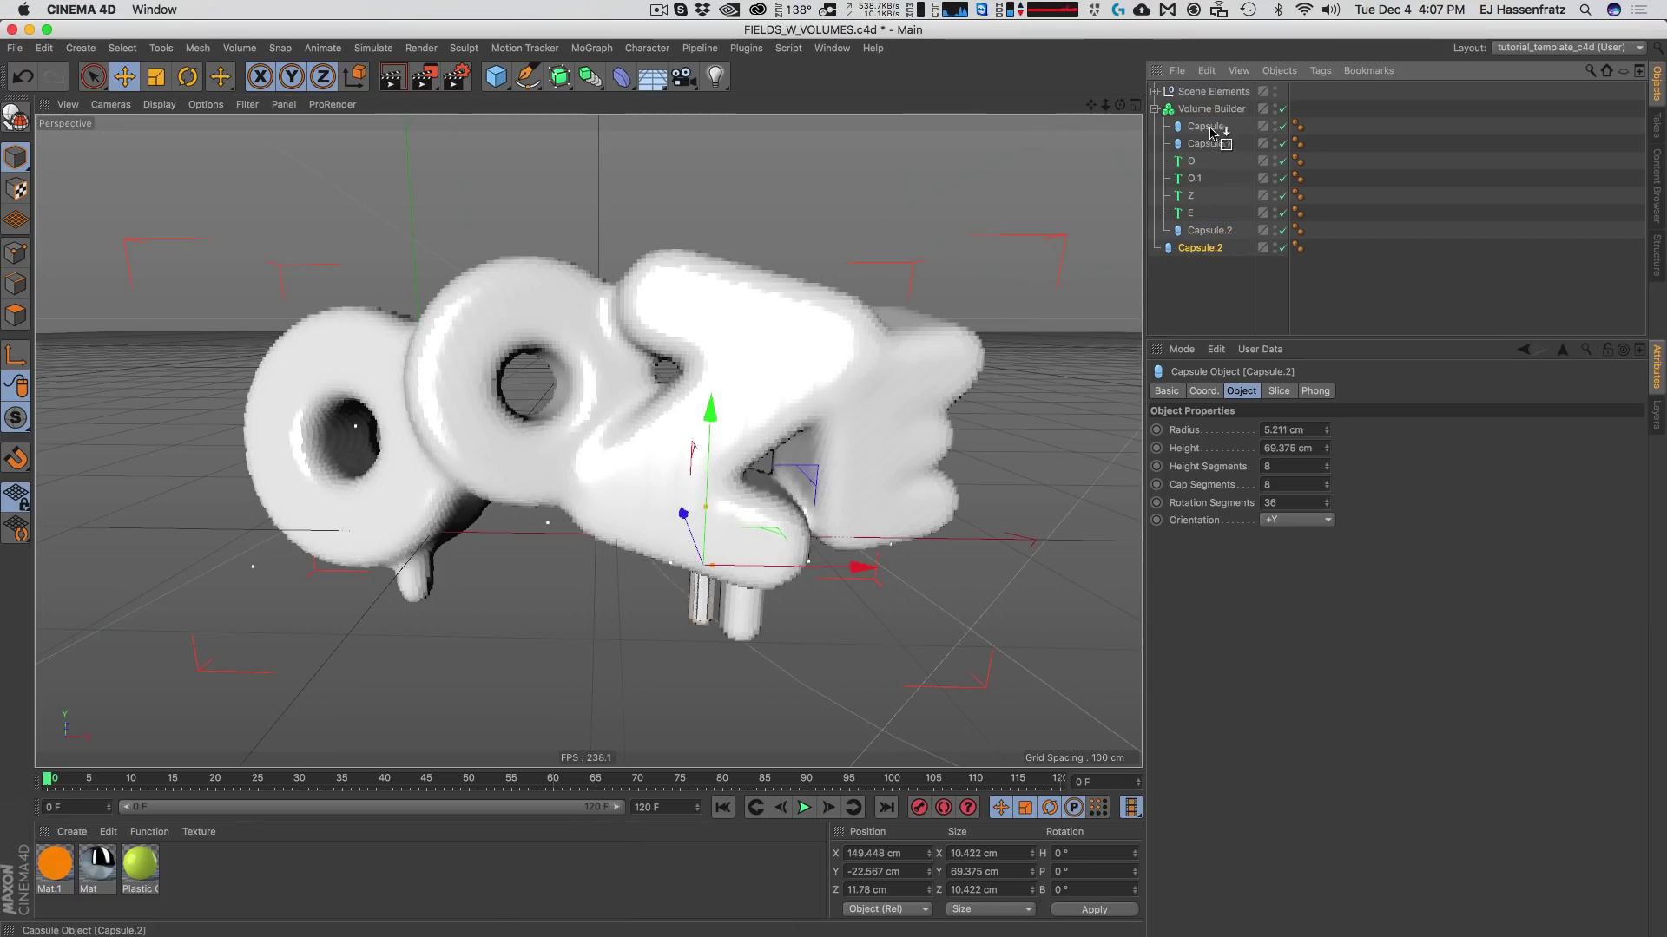
{"action": "left_click_drag", "start_coordinate": [1213, 132], "coordinate": [1212, 134]}
{"action": "left_click_drag", "start_coordinate": [770, 450], "coordinate": [451, 310]}
{"action": "left_click_drag", "start_coordinate": [414, 401], "coordinate": [437, 381]}
{"action": "left_click_drag", "start_coordinate": [491, 307], "coordinate": [451, 345]}
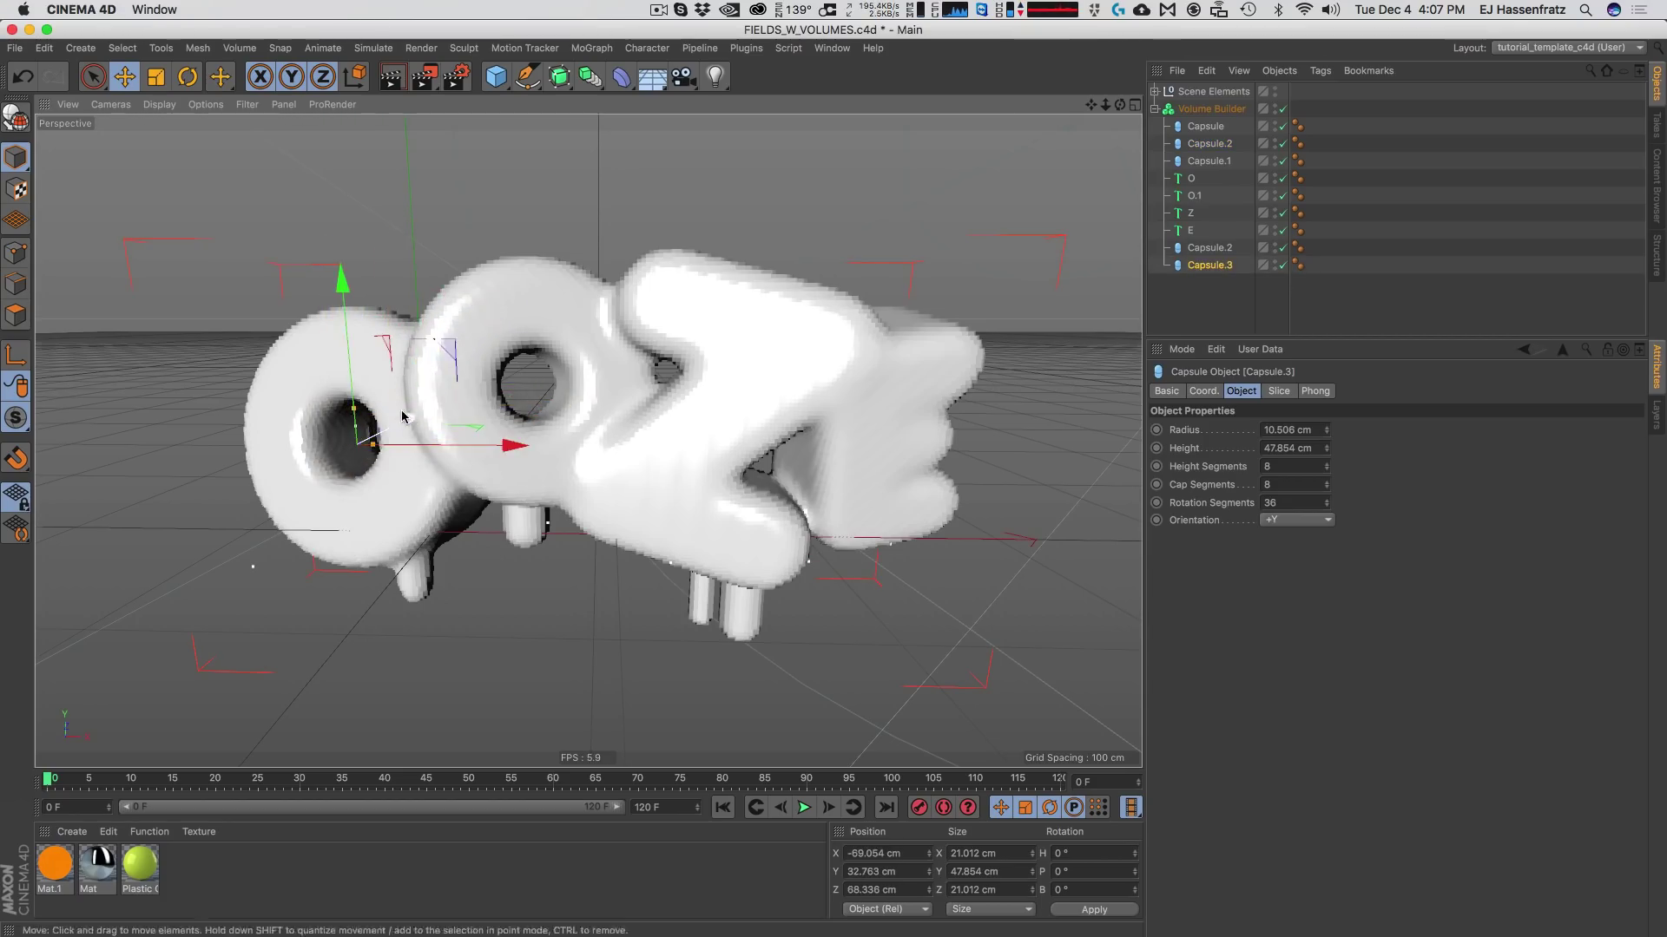
Narrow the capsule in the first O's hole to about 6.2 cm radius and adjust its position there.
{"action": "left_click_drag", "start_coordinate": [403, 418], "coordinate": [371, 439]}
{"action": "left_click_drag", "start_coordinate": [416, 368], "coordinate": [465, 325]}
{"action": "left_click_drag", "start_coordinate": [383, 424], "coordinate": [375, 426]}
Place a duplicate capsule as a drip under the E, about 7.2 cm in radius and 53.6 cm tall.
{"action": "left_click_drag", "start_coordinate": [456, 336], "coordinate": [818, 494]}
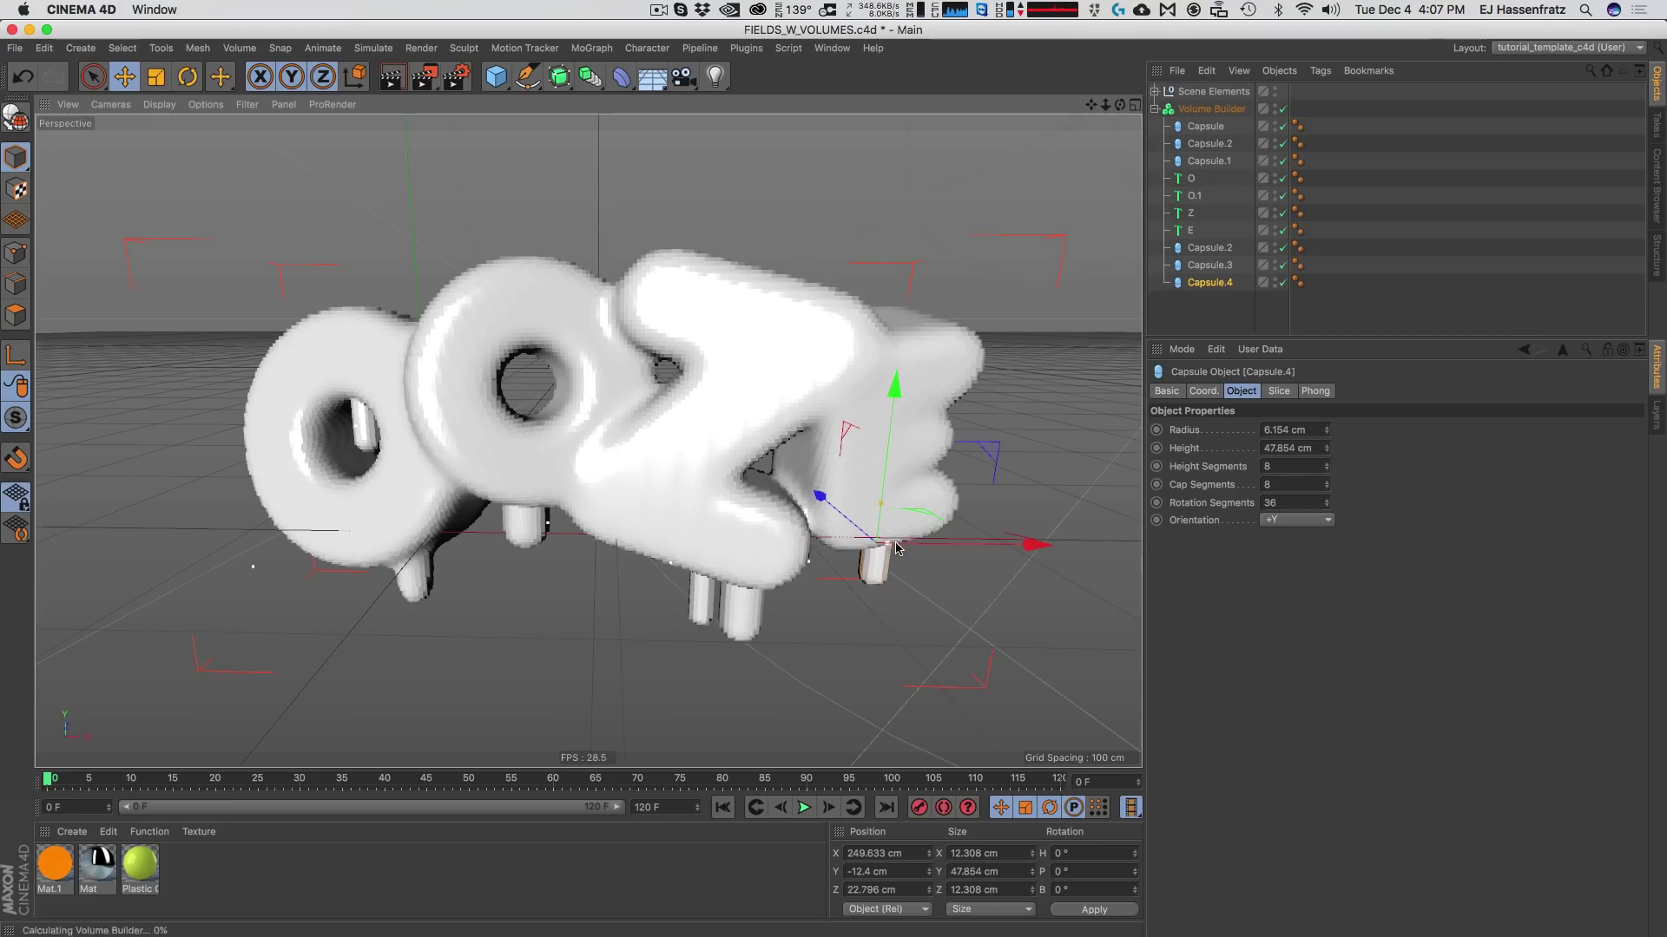
{"action": "left_click_drag", "start_coordinate": [886, 543], "coordinate": [830, 512]}
{"action": "left_click_drag", "start_coordinate": [986, 453], "coordinate": [971, 455]}
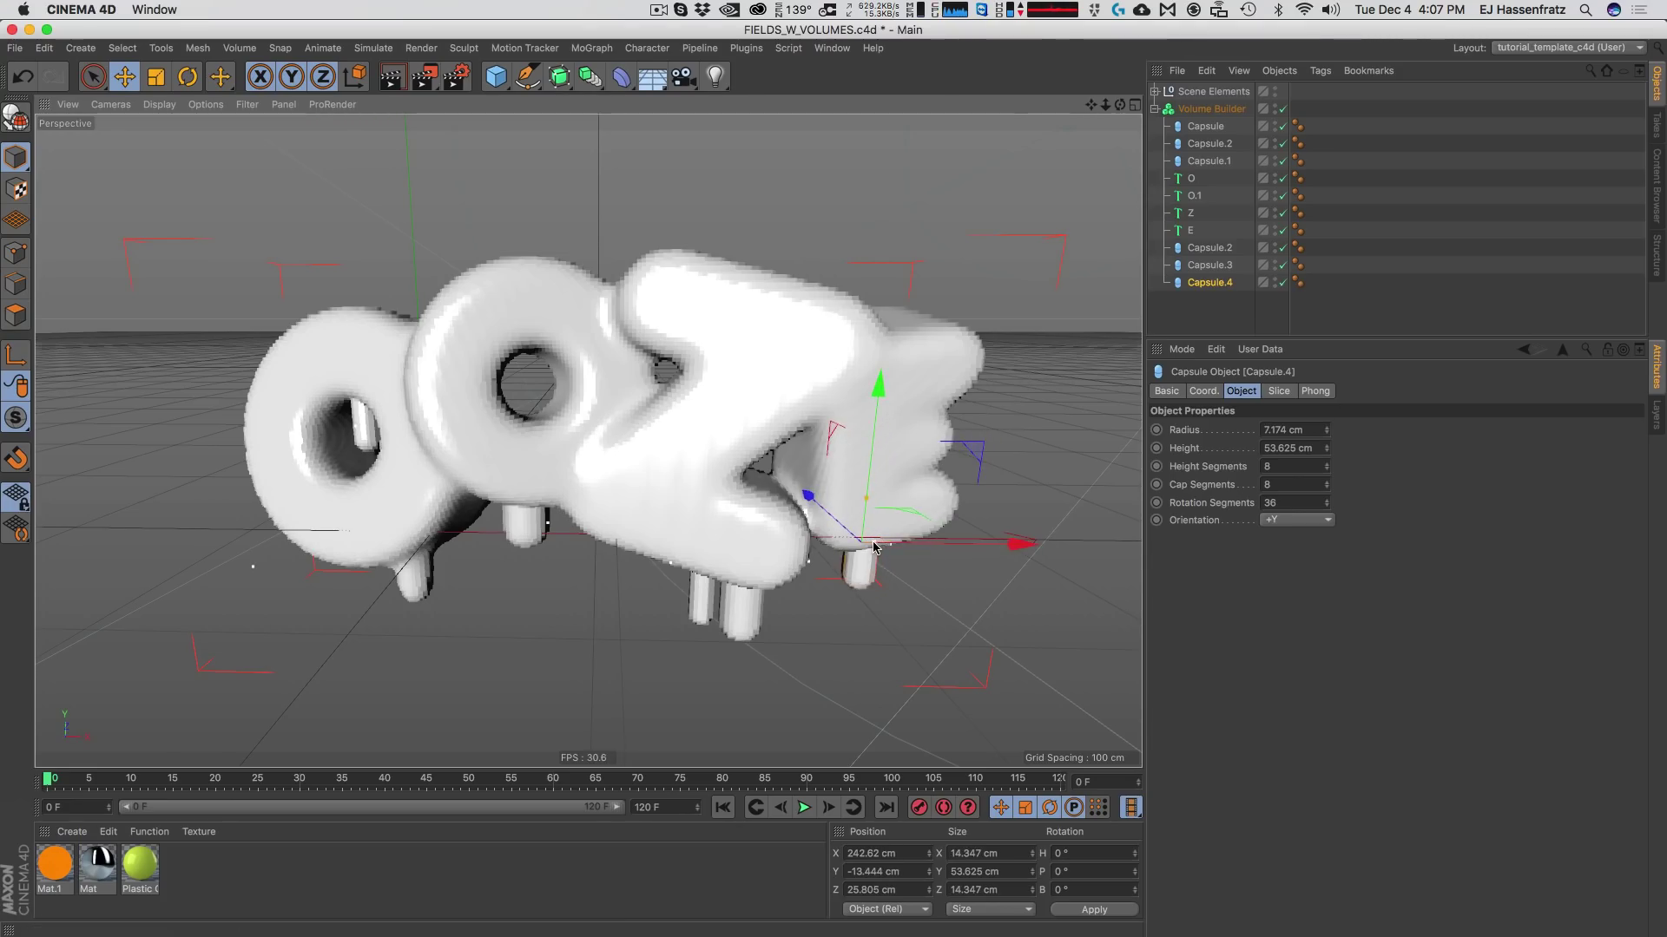
Duplicate the E's capsule as a second drip beside it and make the copy narrower.
{"action": "left_click_drag", "start_coordinate": [989, 477], "coordinate": [1040, 454], "text": "ctrl"}
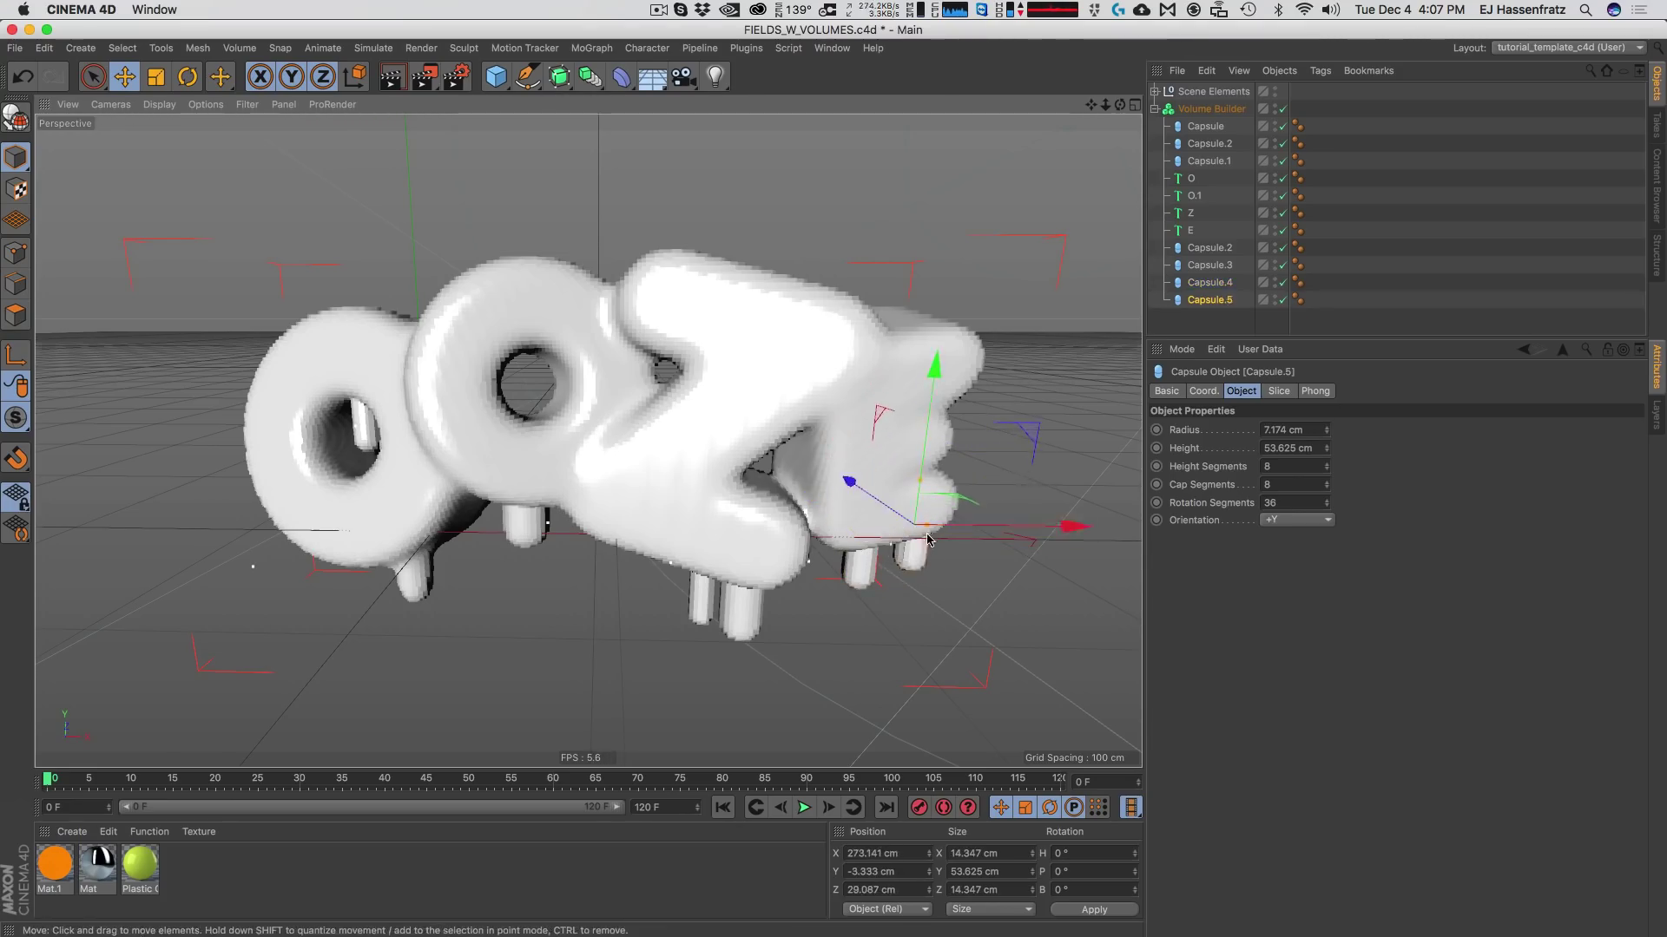
{"action": "left_click_drag", "start_coordinate": [928, 526], "coordinate": [951, 490]}
Move Capsule.1 through Capsule.5 beneath the Smooth Layer in the Volume Builder's object list.
{"action": "left_click", "coordinate": [1211, 108]}
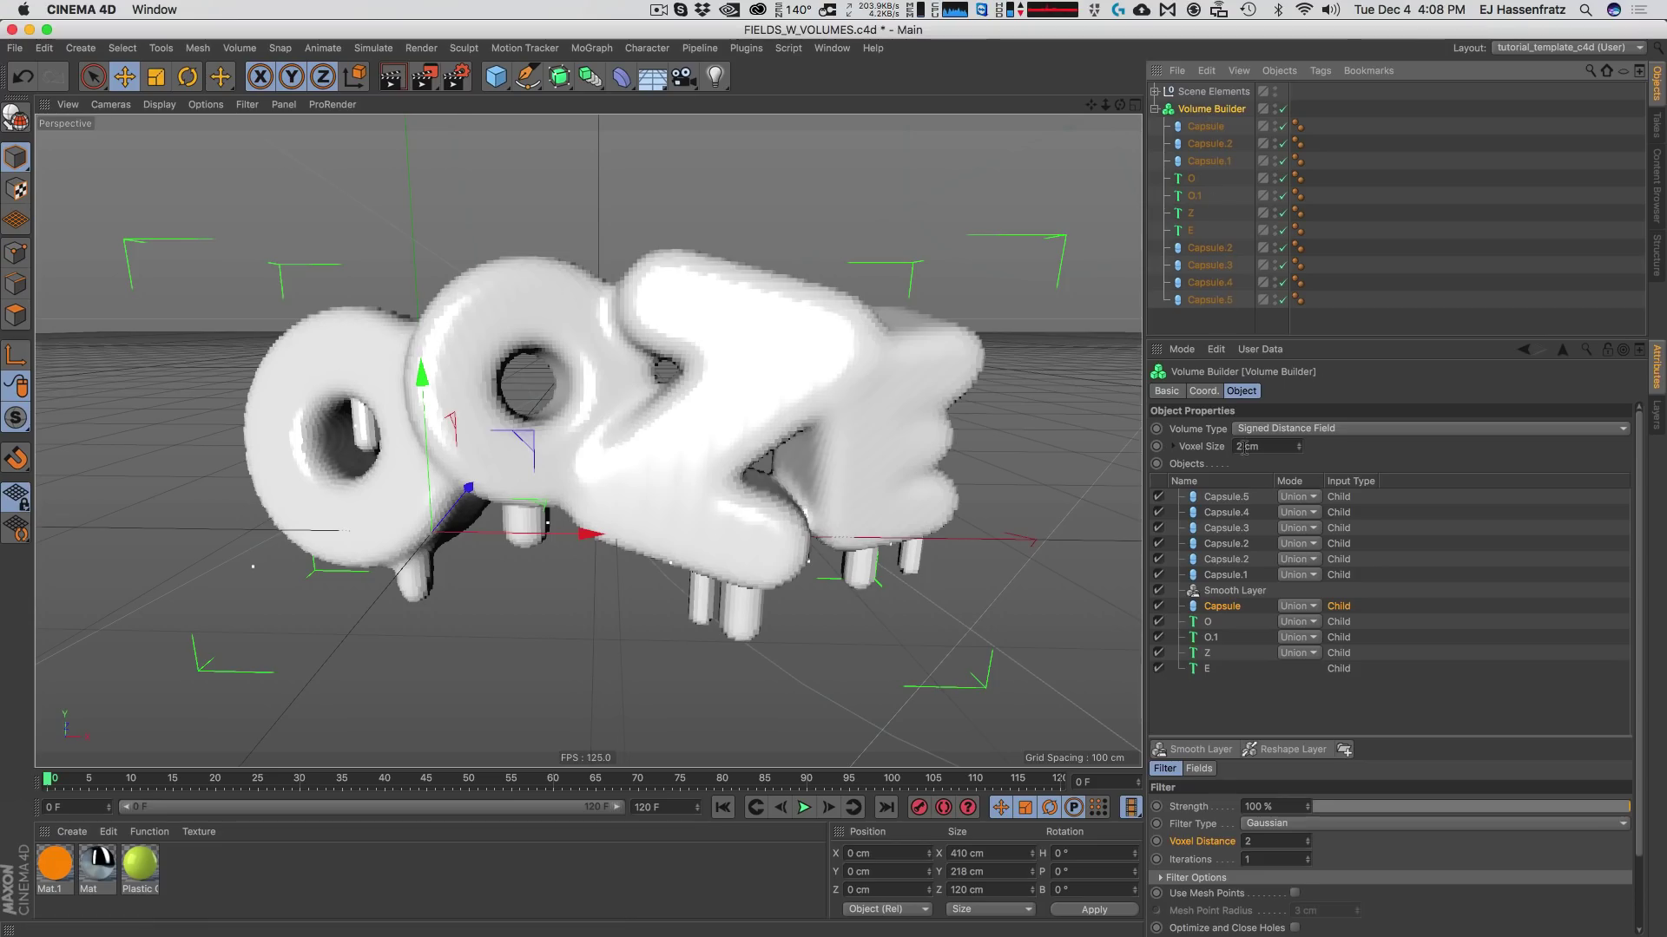
{"action": "left_click", "coordinate": [1220, 575]}
{"action": "left_click", "coordinate": [1231, 500], "text": "shift"}
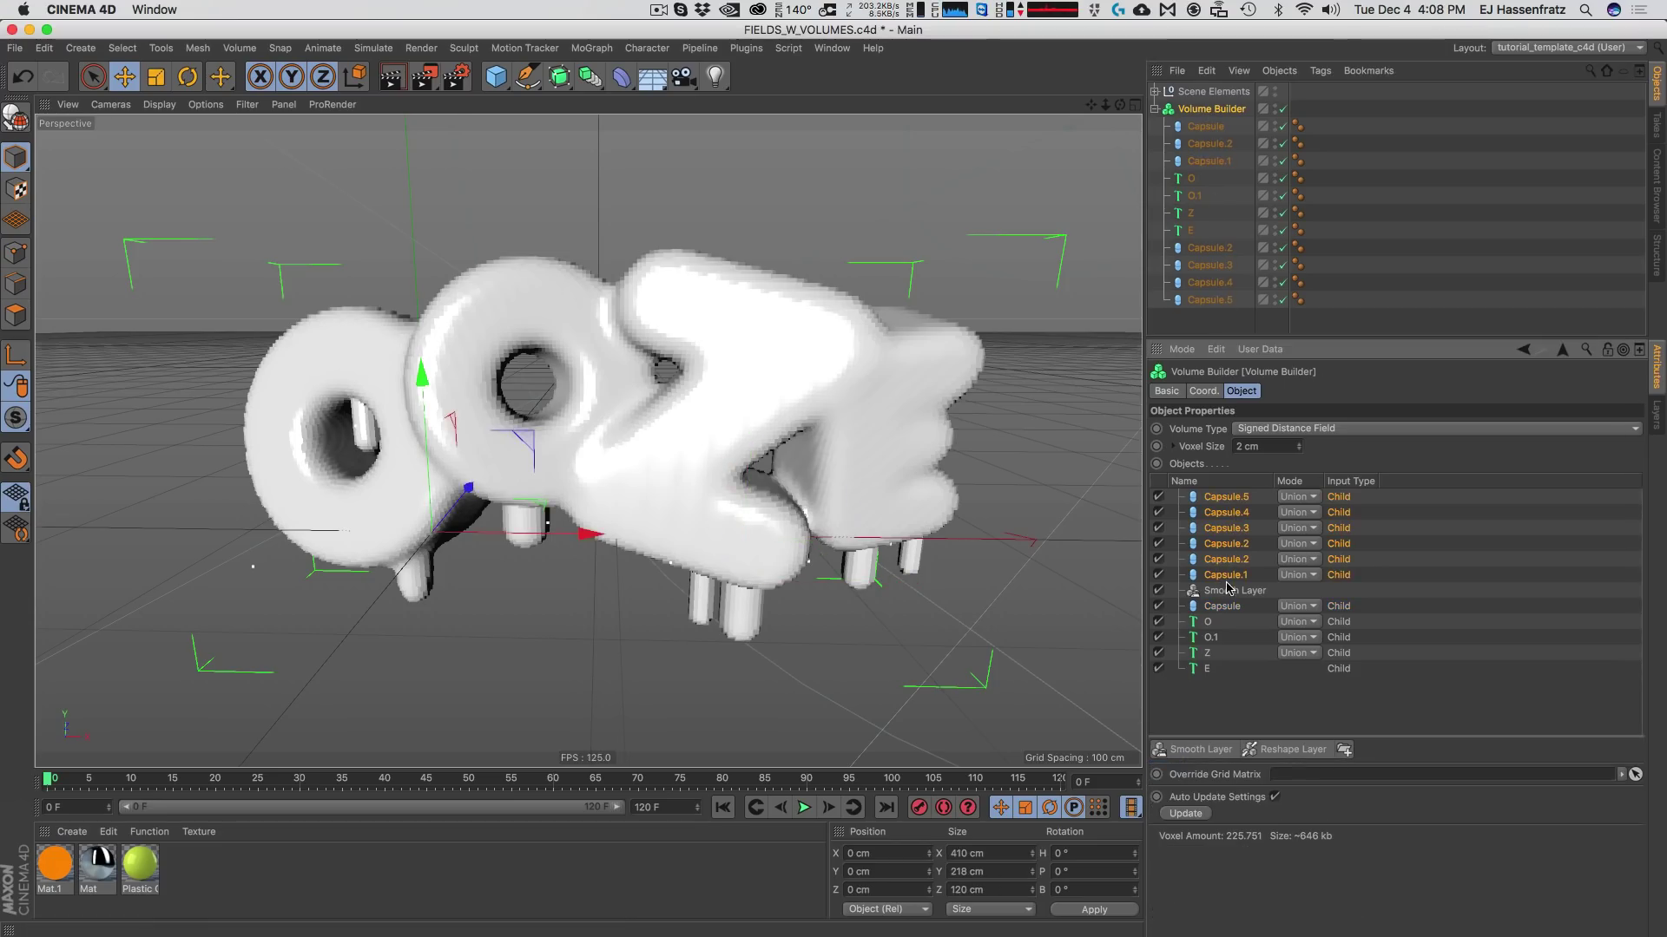
{"action": "left_click_drag", "start_coordinate": [1226, 581], "coordinate": [1219, 609]}
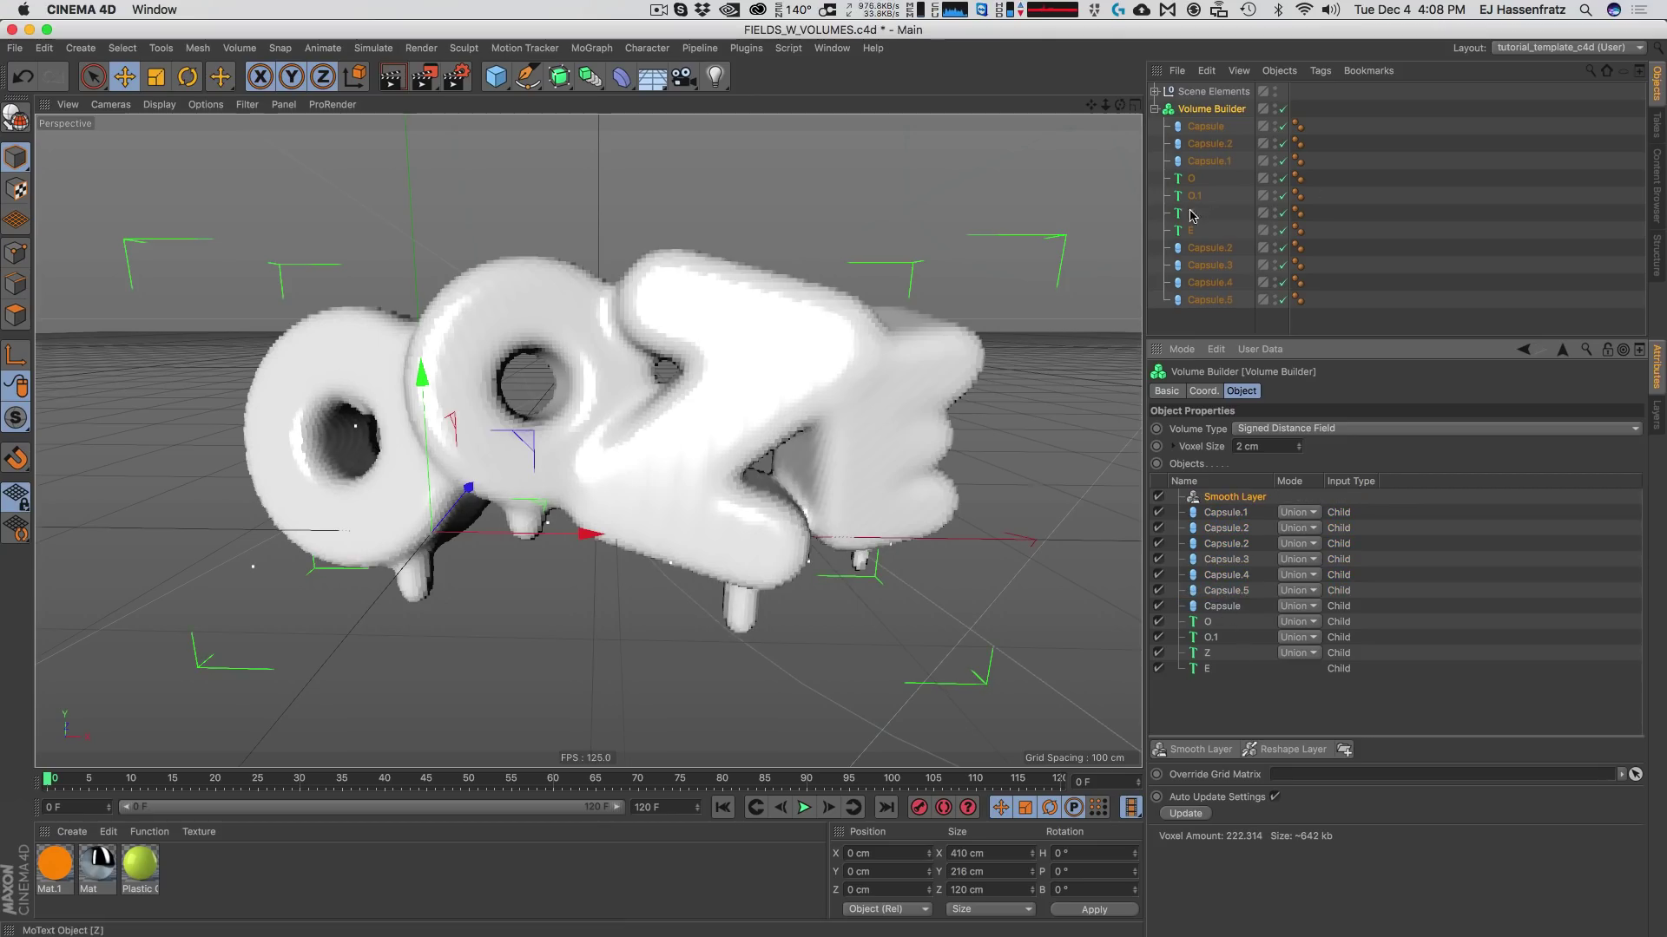
Lower the second O's drip and widen it to about 11.6 cm radius, and widen the Z's thicker drip to about 10.8 cm.
{"action": "left_click", "coordinate": [1210, 144]}
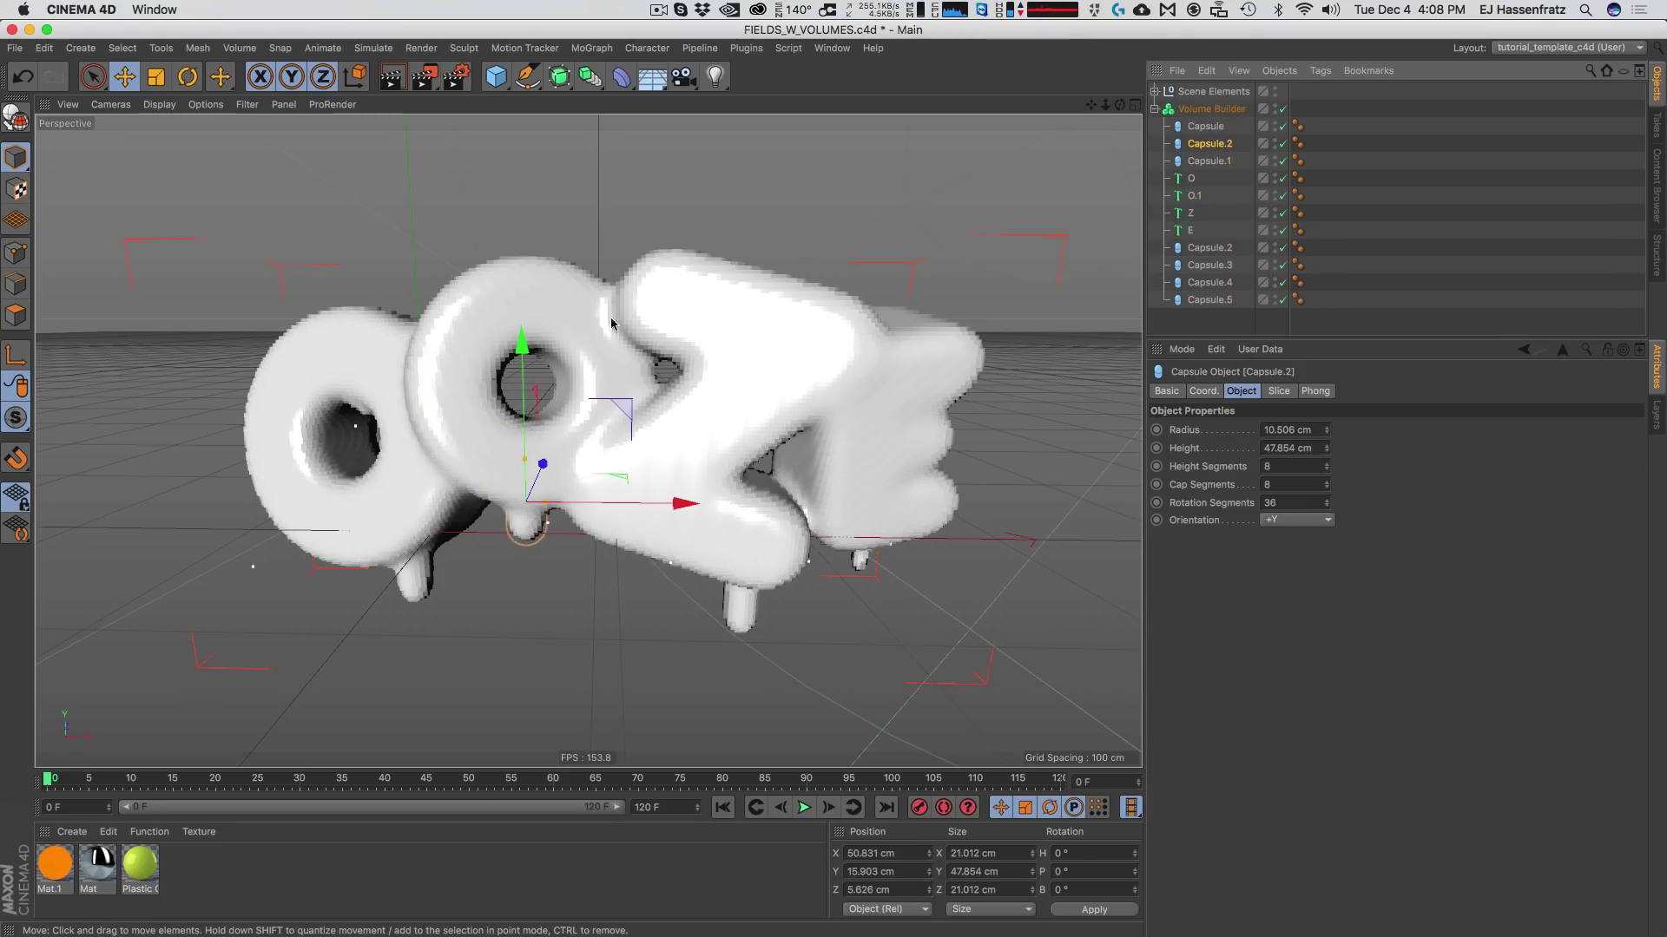
{"action": "left_click_drag", "start_coordinate": [524, 497], "coordinate": [546, 519]}
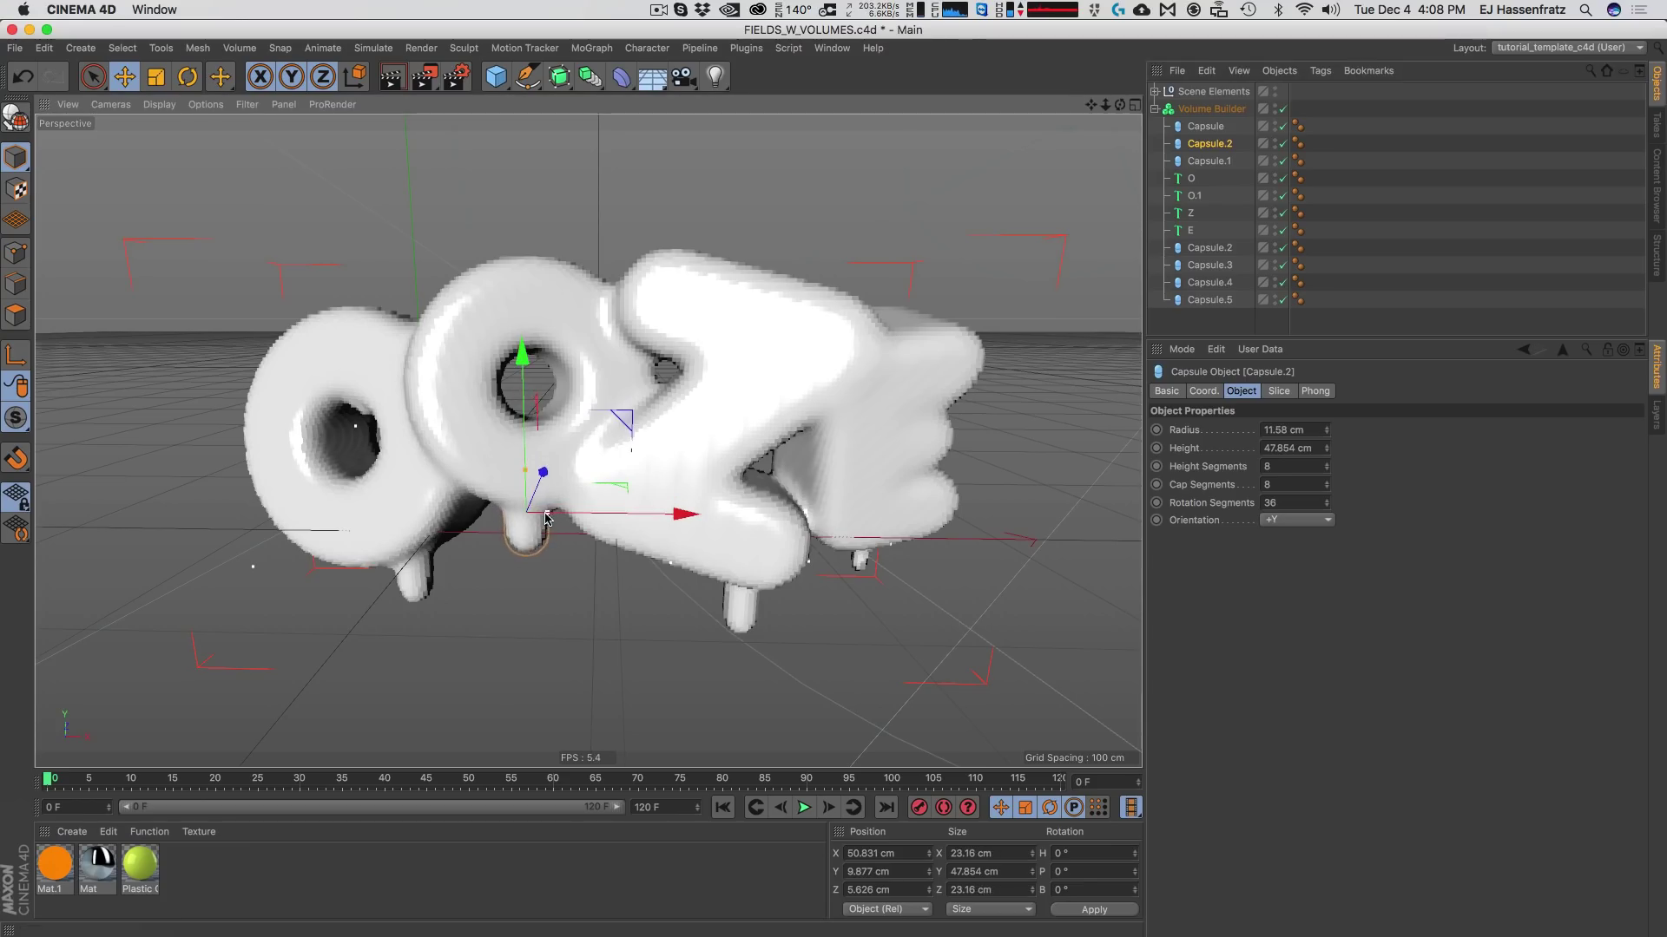
{"action": "left_click", "coordinate": [1212, 161]}
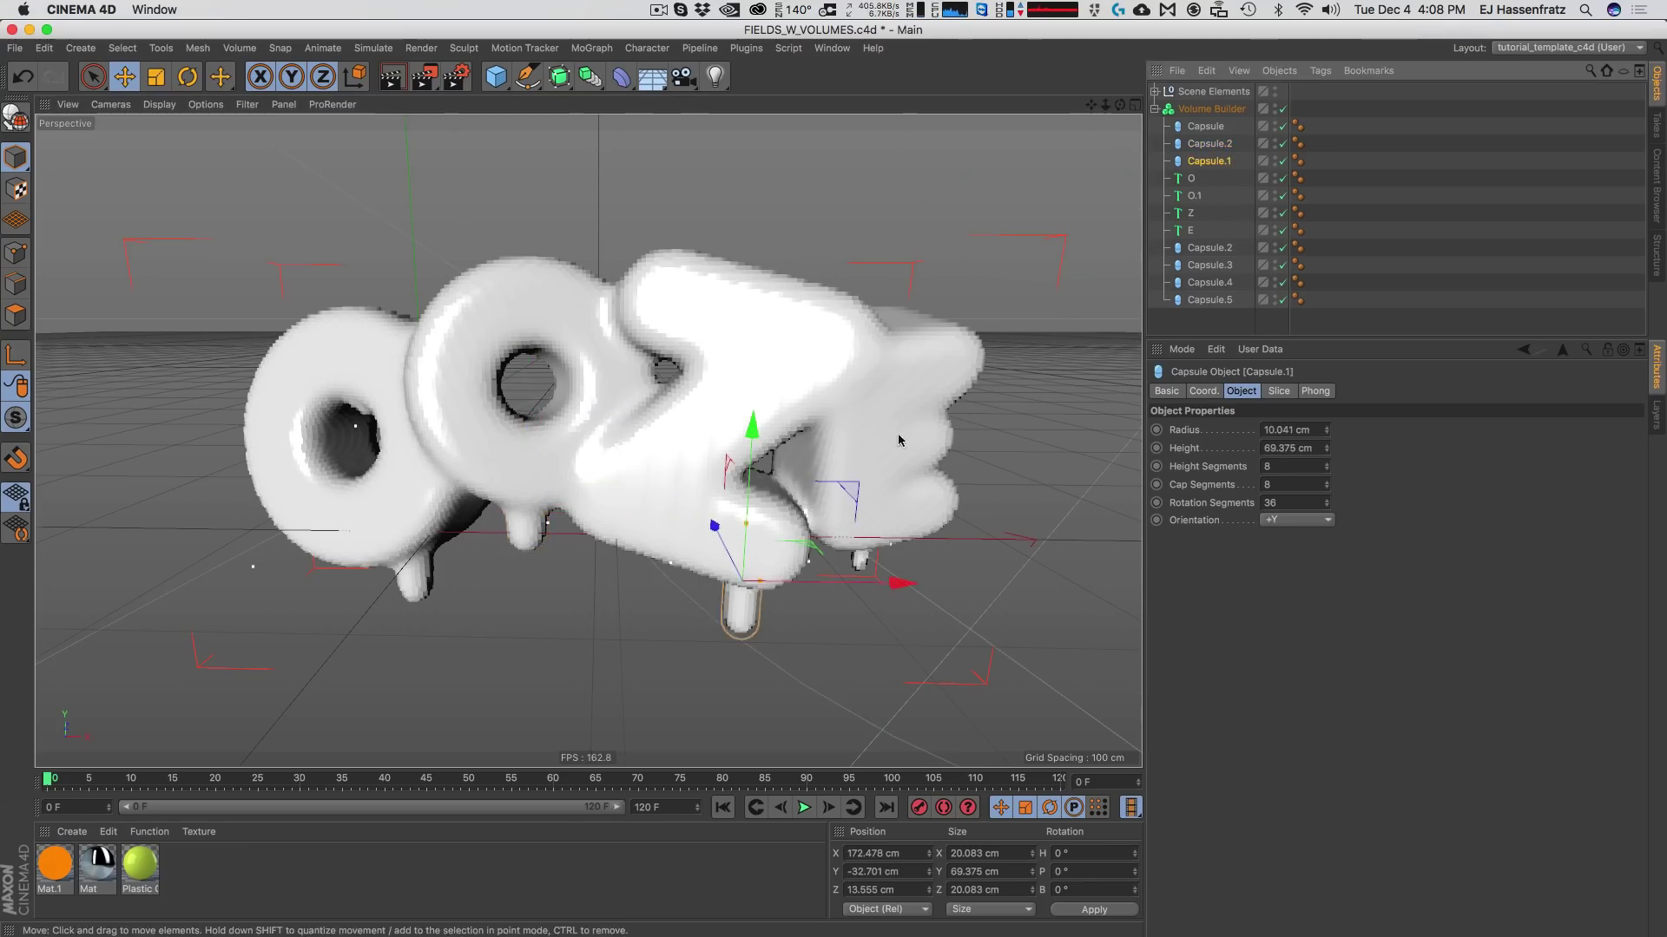
{"action": "left_click_drag", "start_coordinate": [760, 598], "coordinate": [728, 552]}
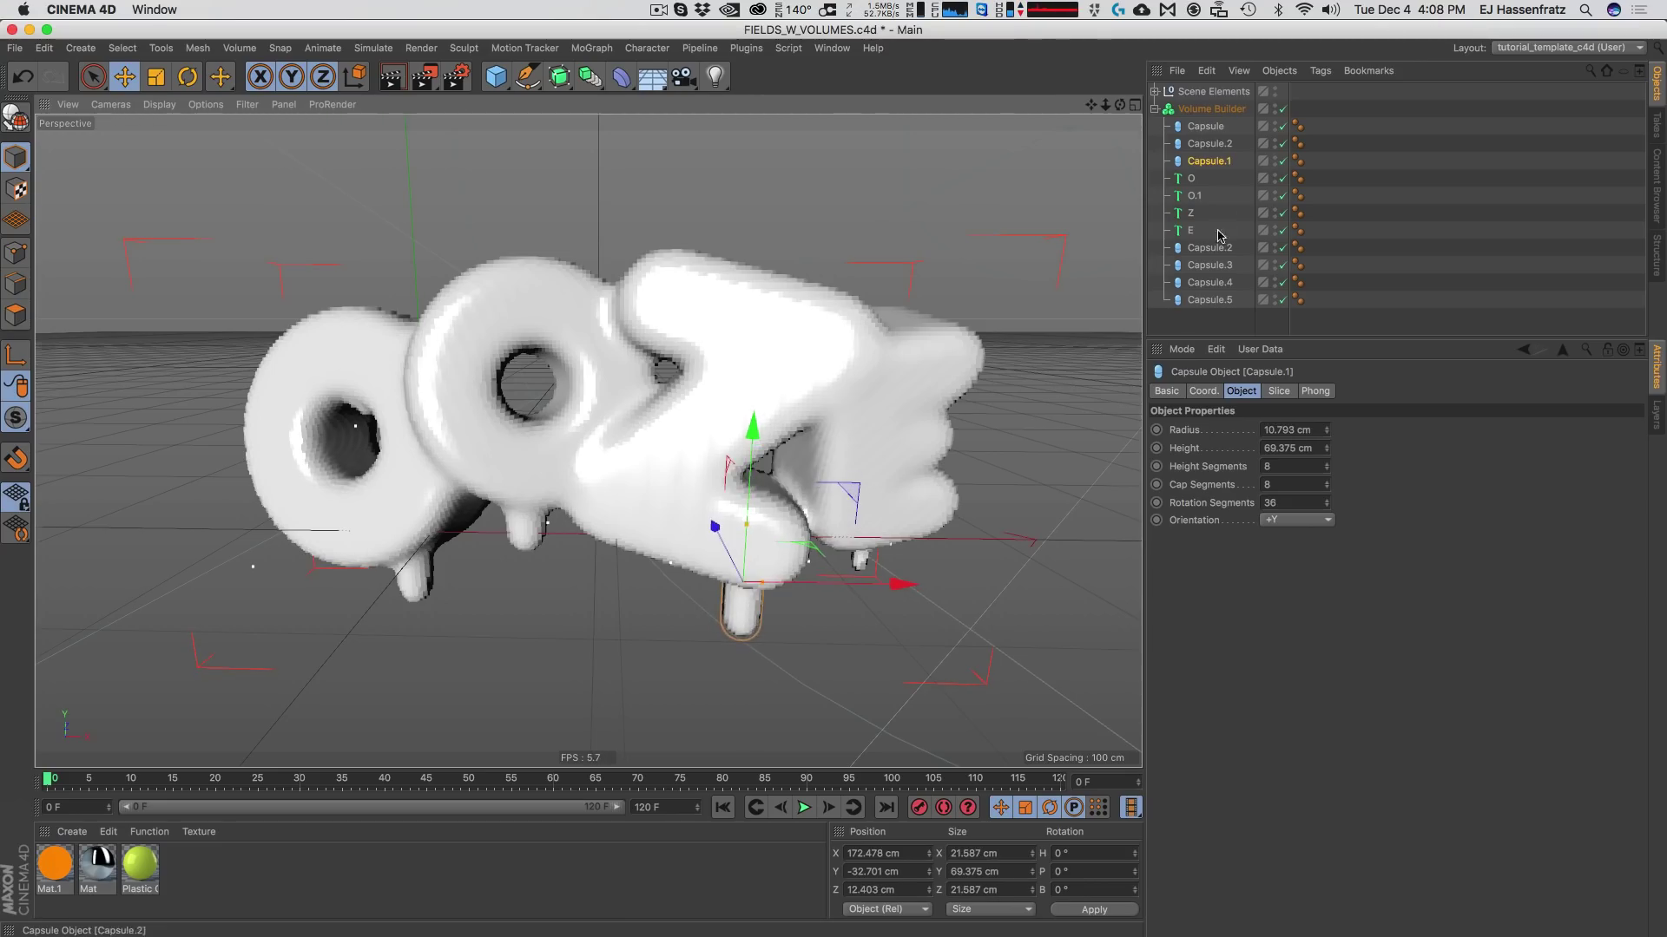
Widen the Z's narrow drip to about 7.9 cm radius and reposition it, and enlarge the capsule in the first O's hole.
{"action": "left_click", "coordinate": [1209, 247]}
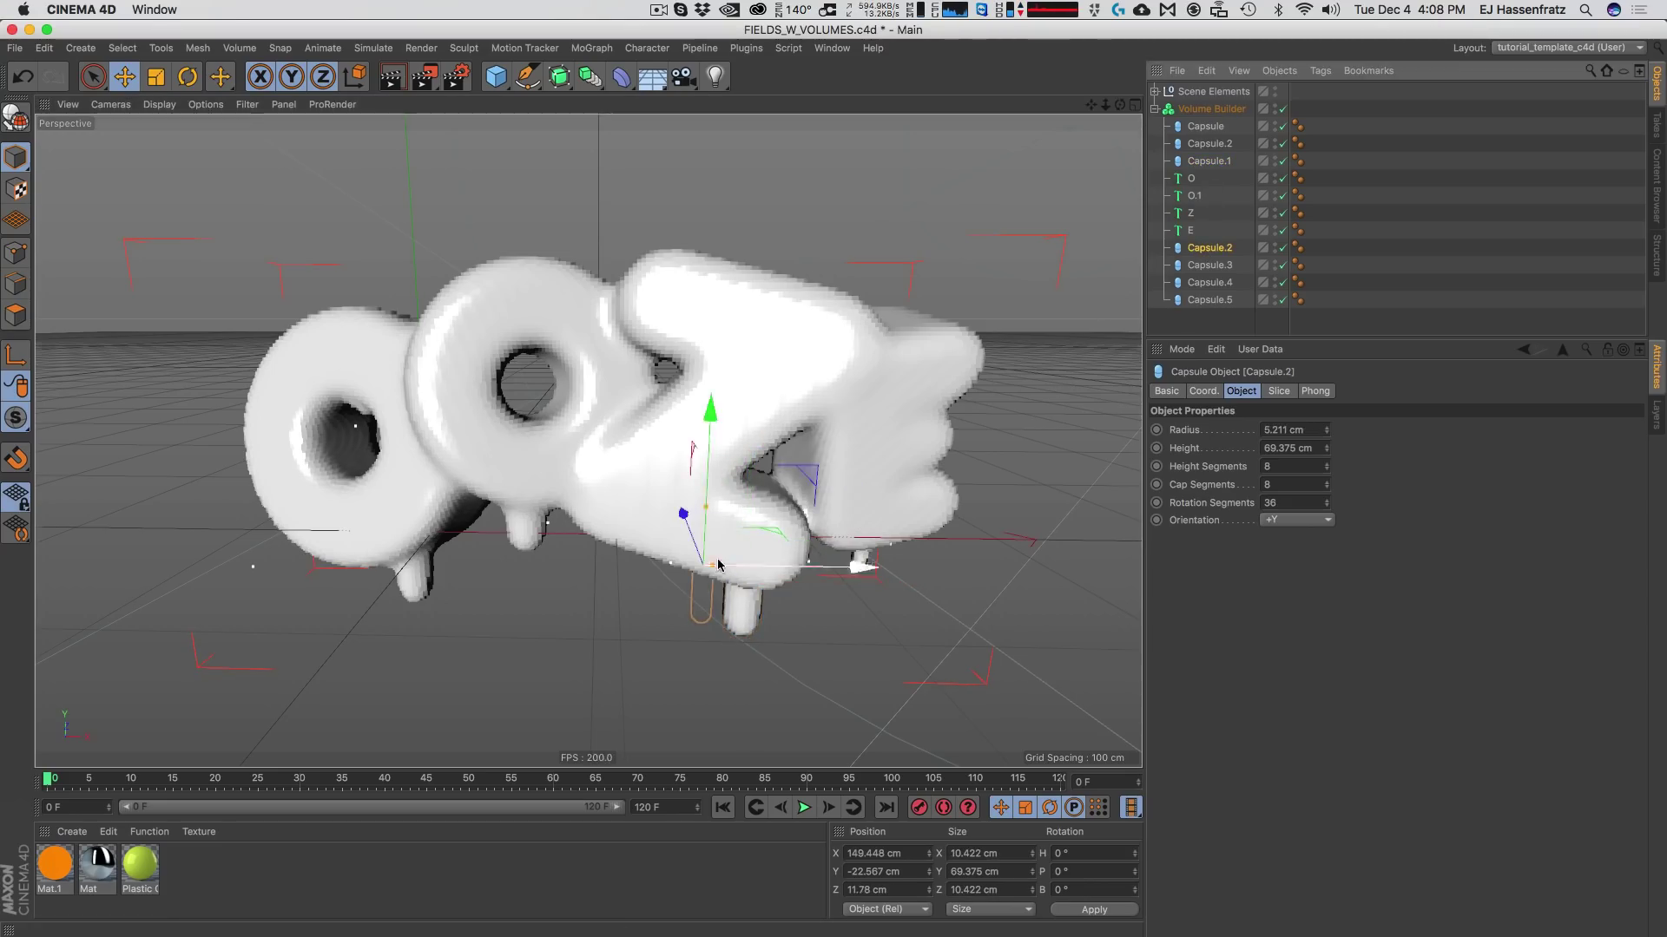
{"action": "left_click_drag", "start_coordinate": [715, 566], "coordinate": [721, 566]}
{"action": "left_click_drag", "start_coordinate": [762, 504], "coordinate": [743, 492]}
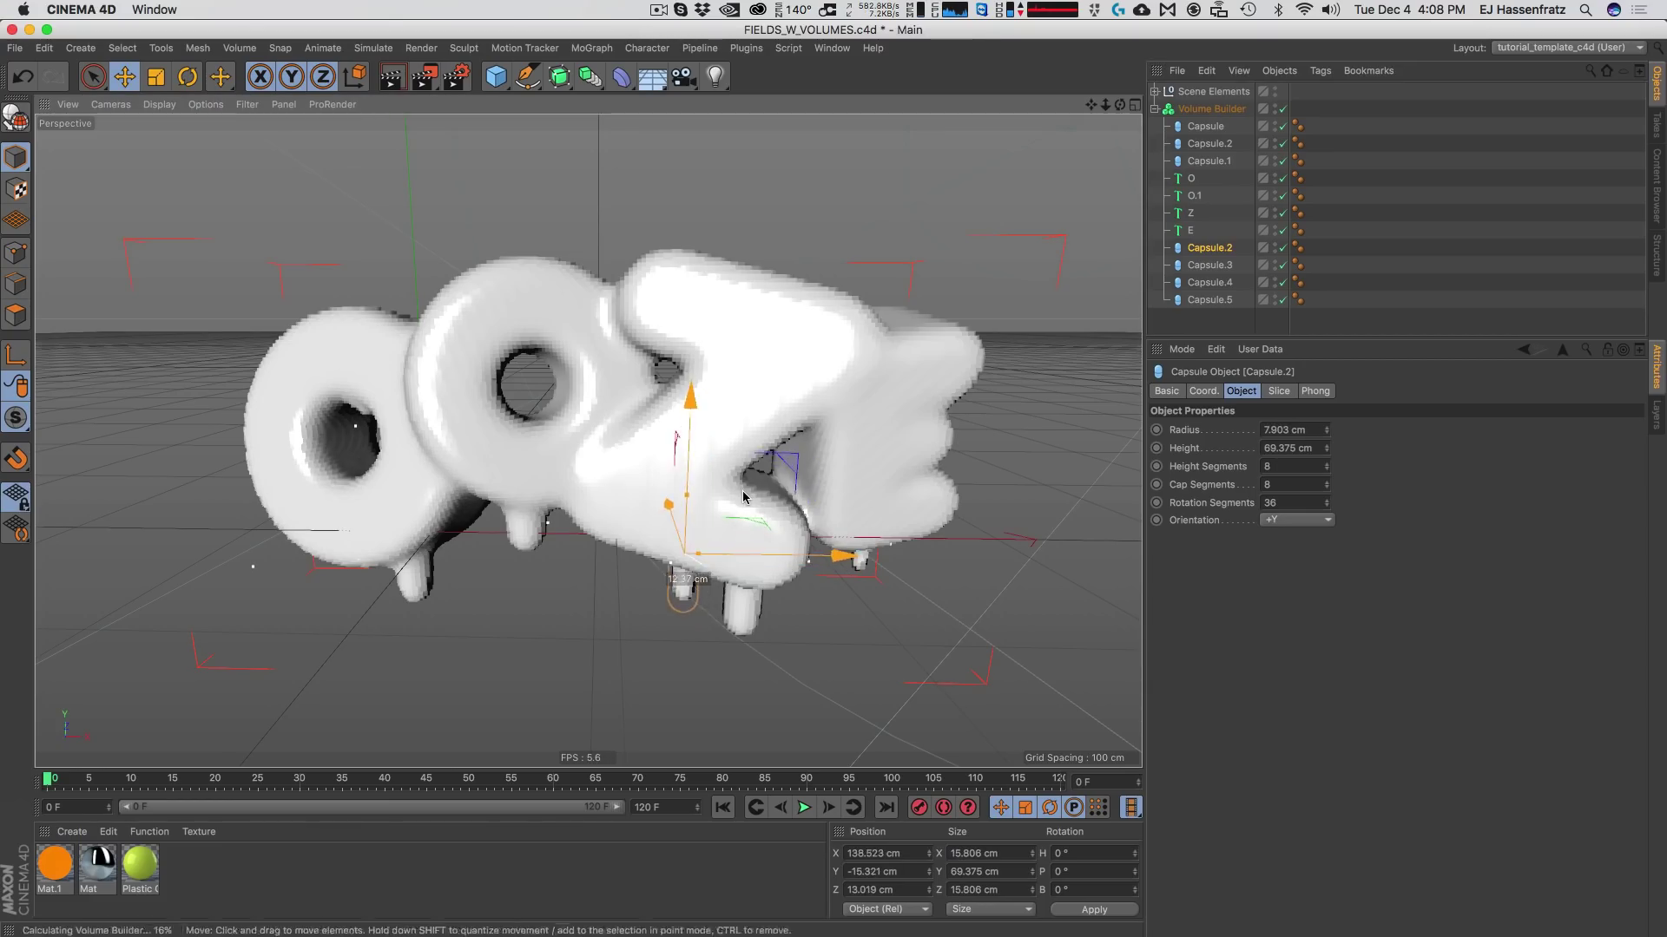
{"action": "left_click", "coordinate": [1204, 266]}
{"action": "left_click_drag", "start_coordinate": [376, 408], "coordinate": [382, 415]}
Display the Smooth Layer's filter settings in the Volume Builder and shorten the object list to make room for them.
{"action": "left_click", "coordinate": [1211, 108]}
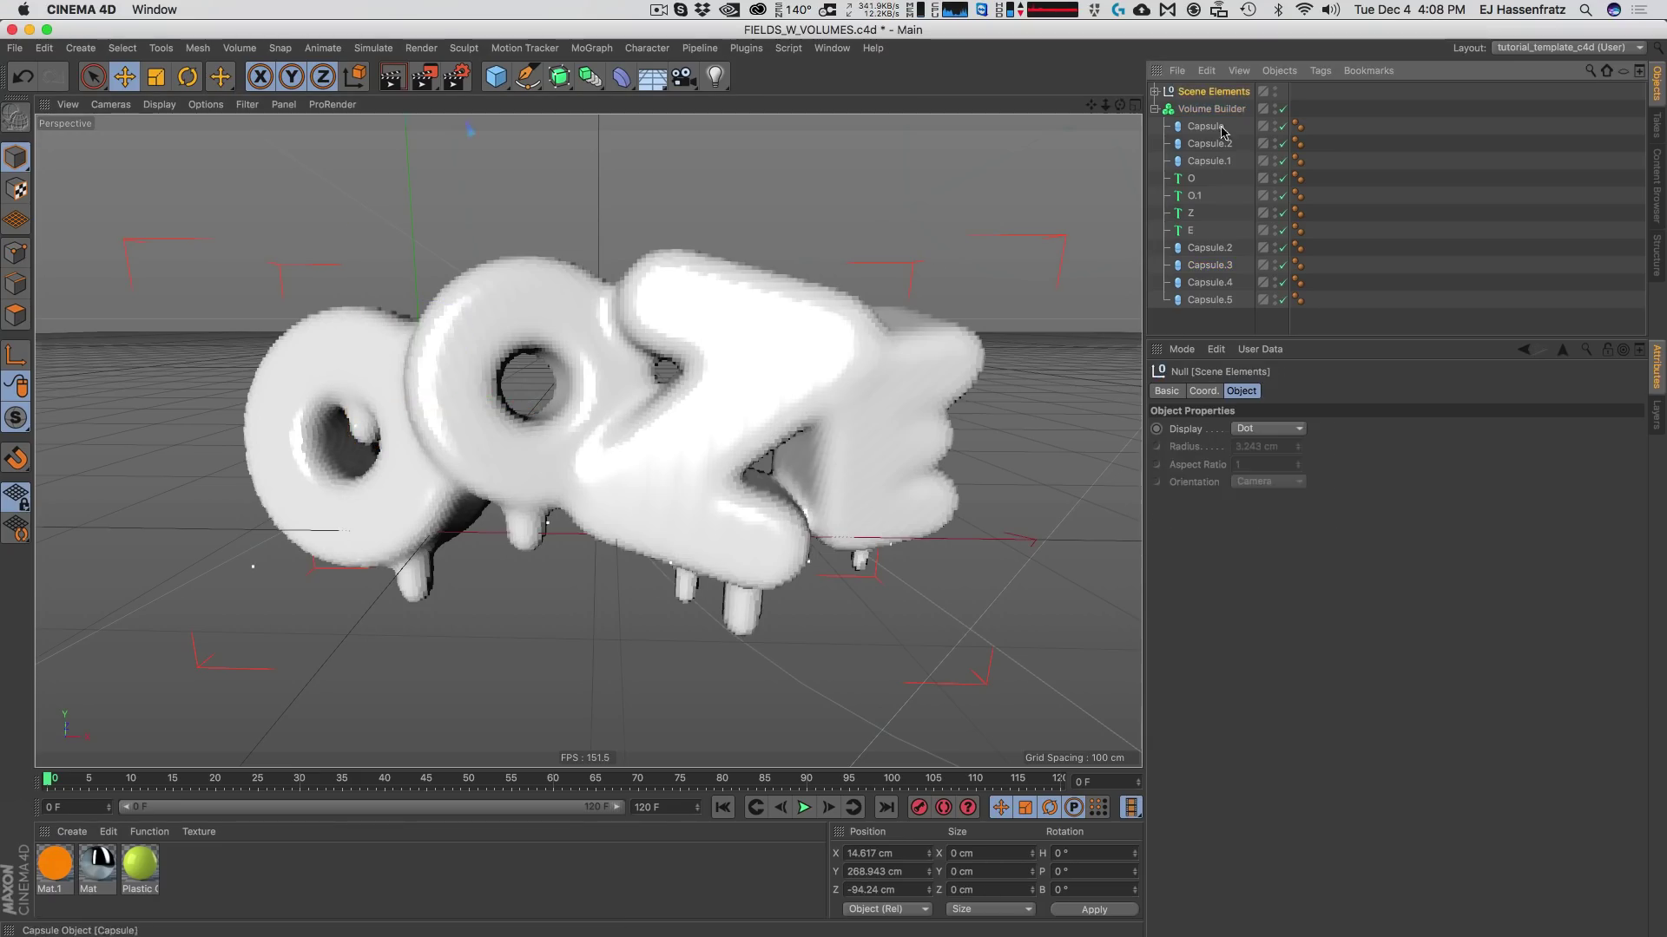
{"action": "left_click", "coordinate": [1224, 499]}
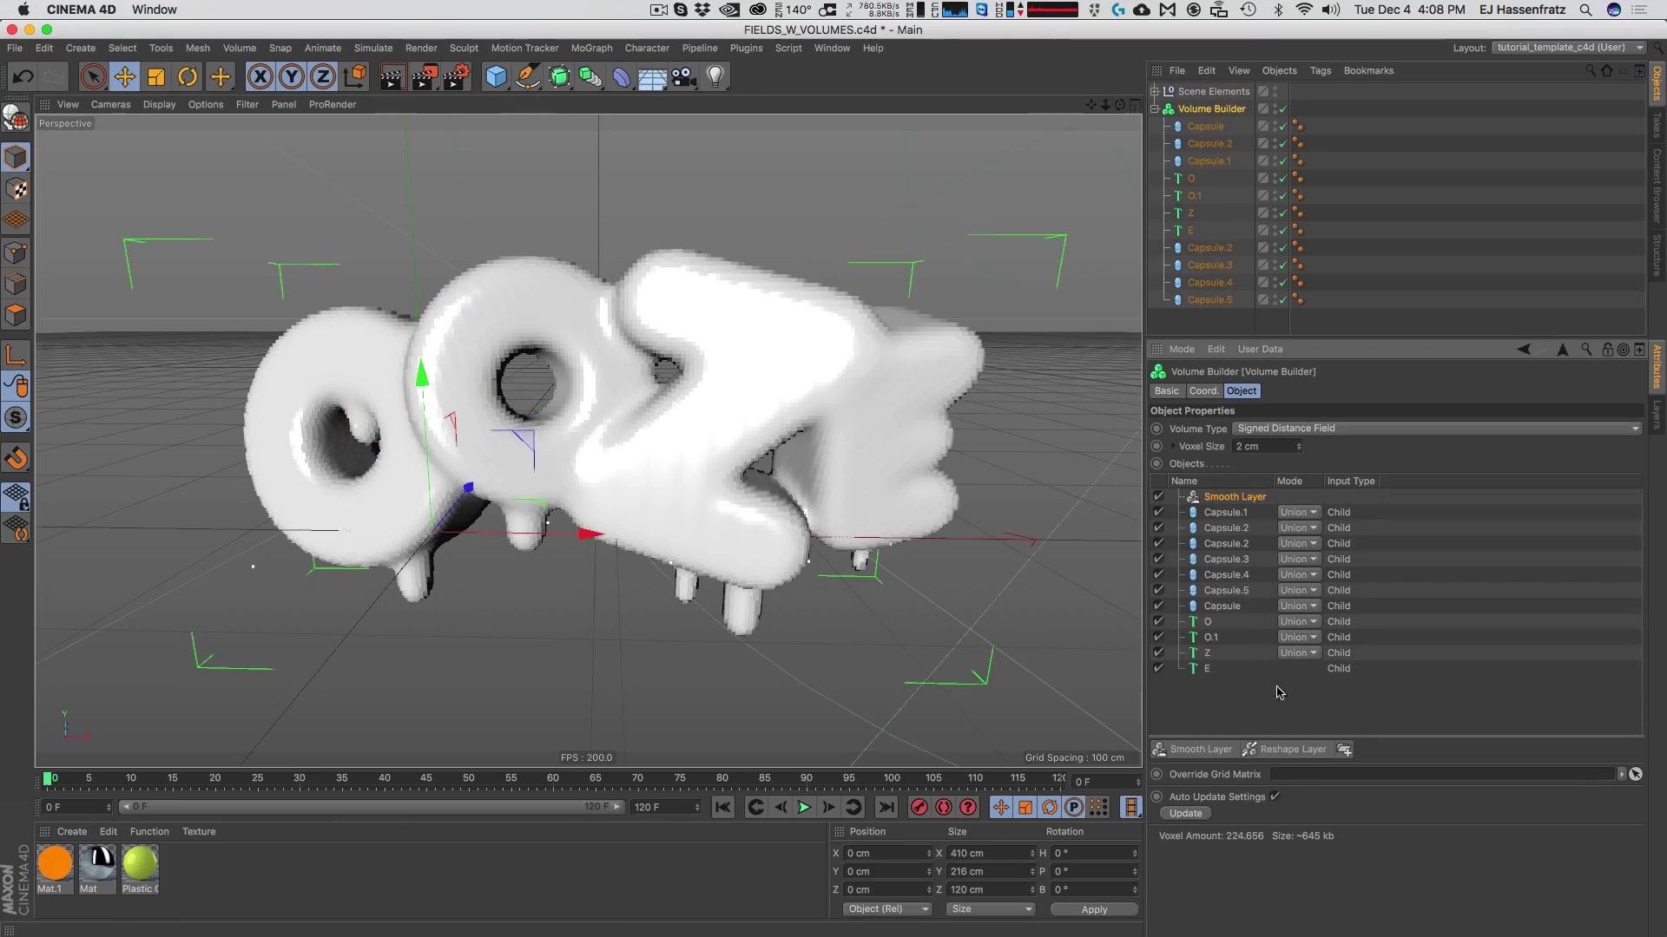
{"action": "left_click", "coordinate": [1219, 511]}
{"action": "left_click", "coordinate": [1220, 500]}
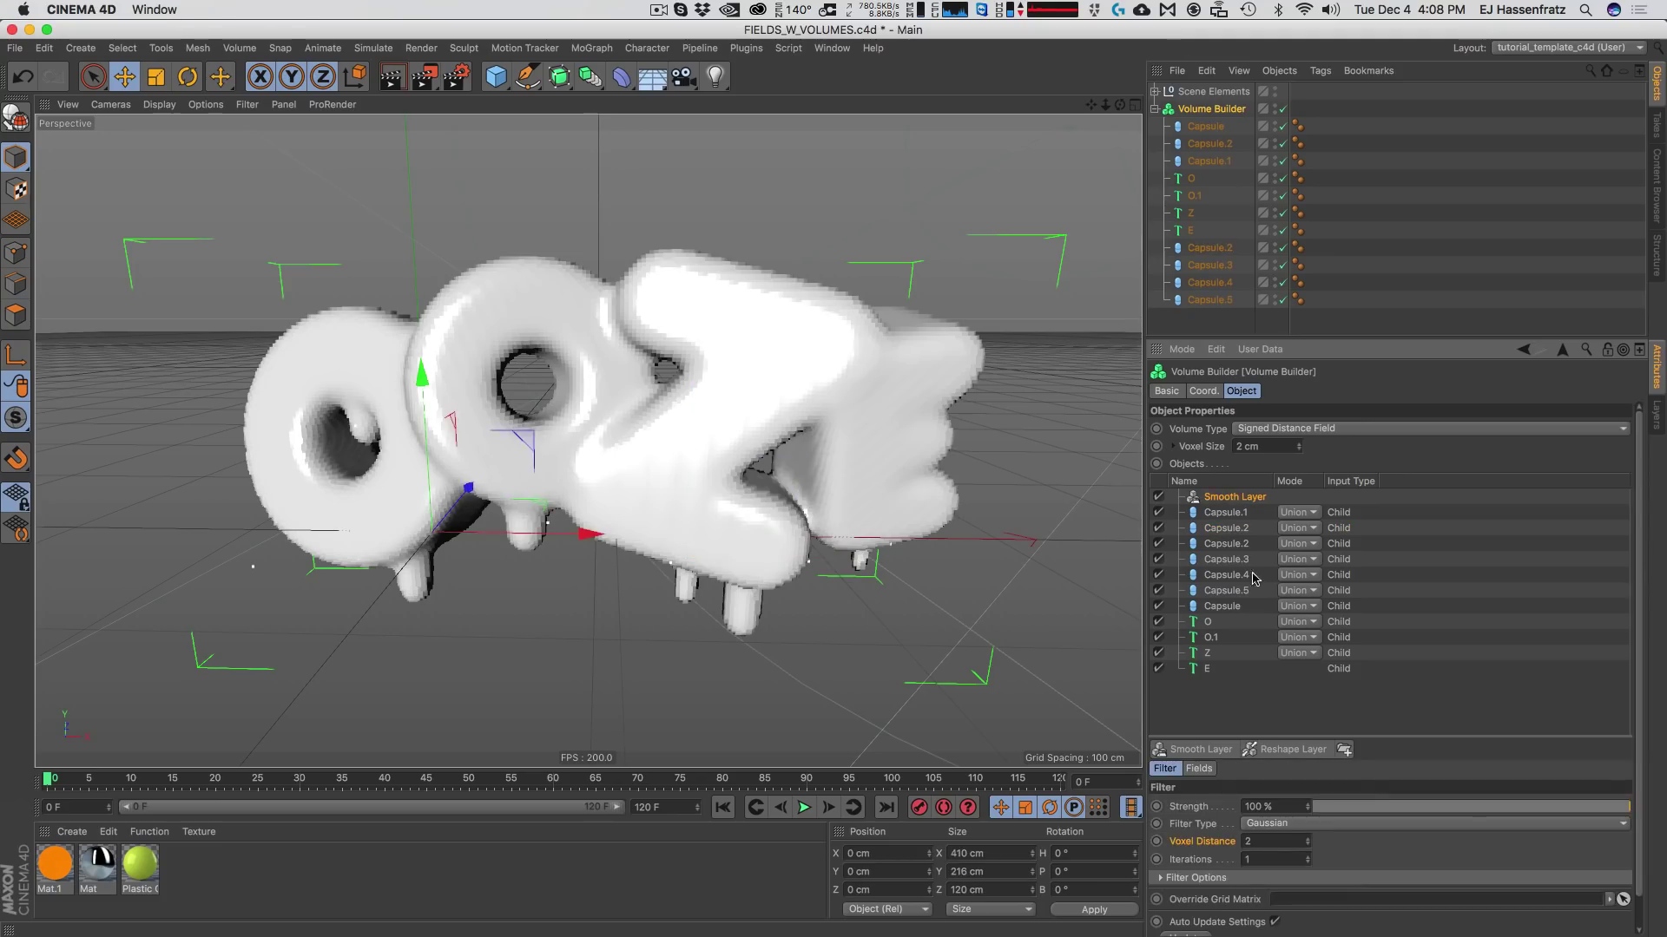
{"action": "left_click", "coordinate": [1221, 510]}
{"action": "left_click", "coordinate": [1222, 500]}
{"action": "left_click", "coordinate": [1222, 529]}
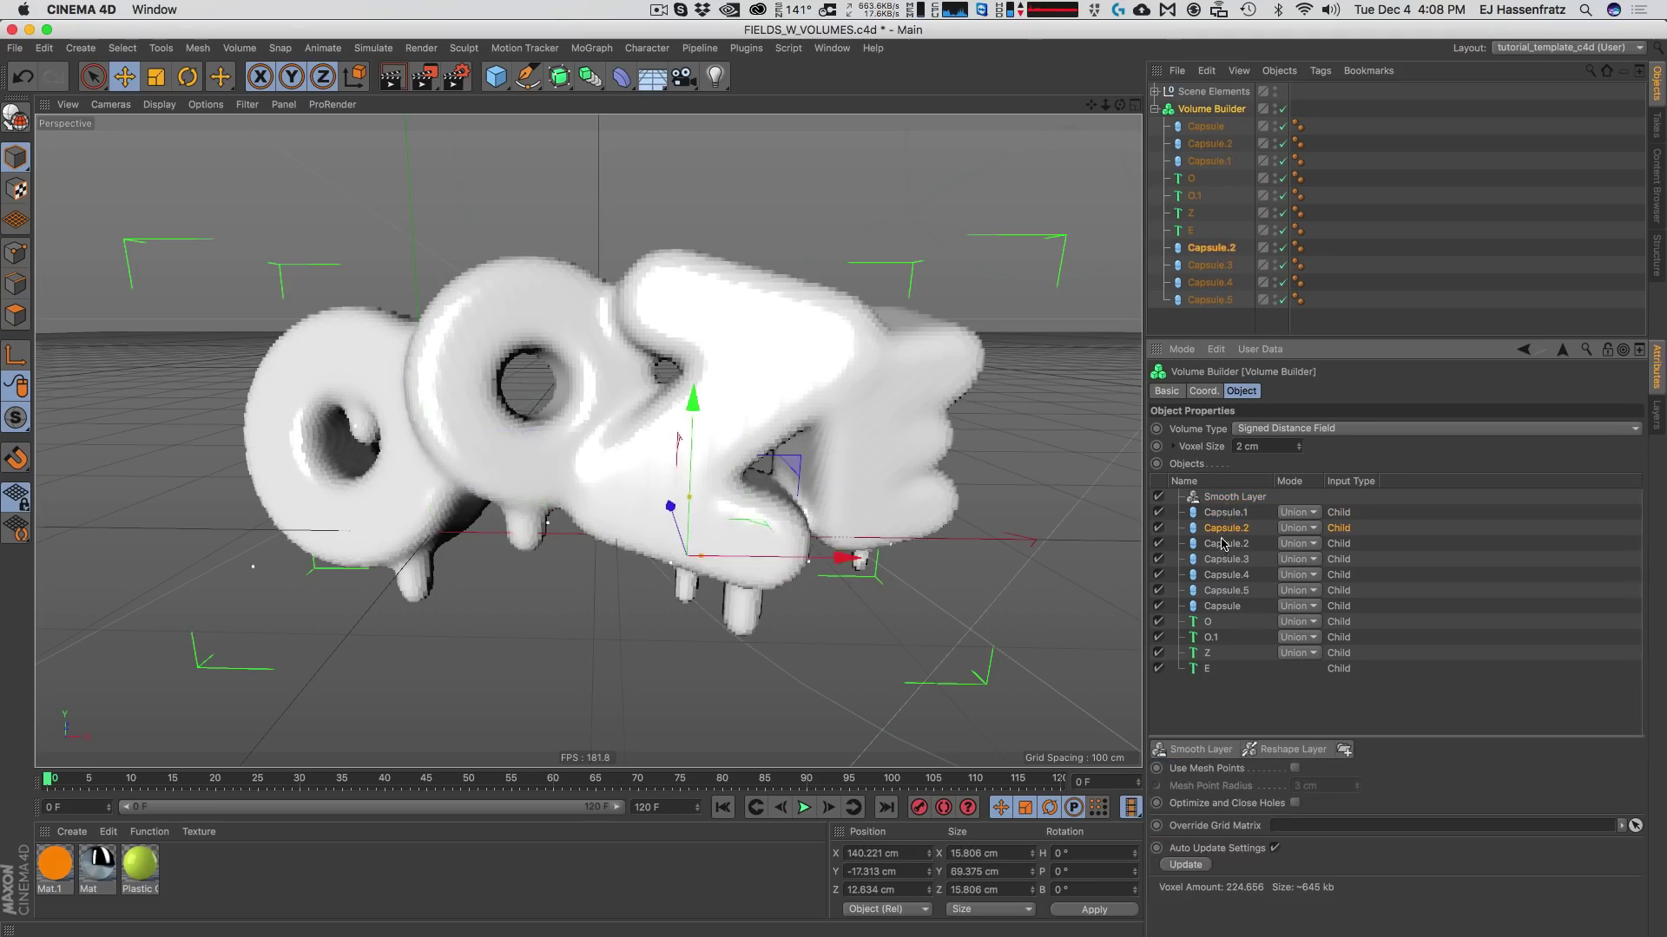
{"action": "left_click", "coordinate": [1244, 500]}
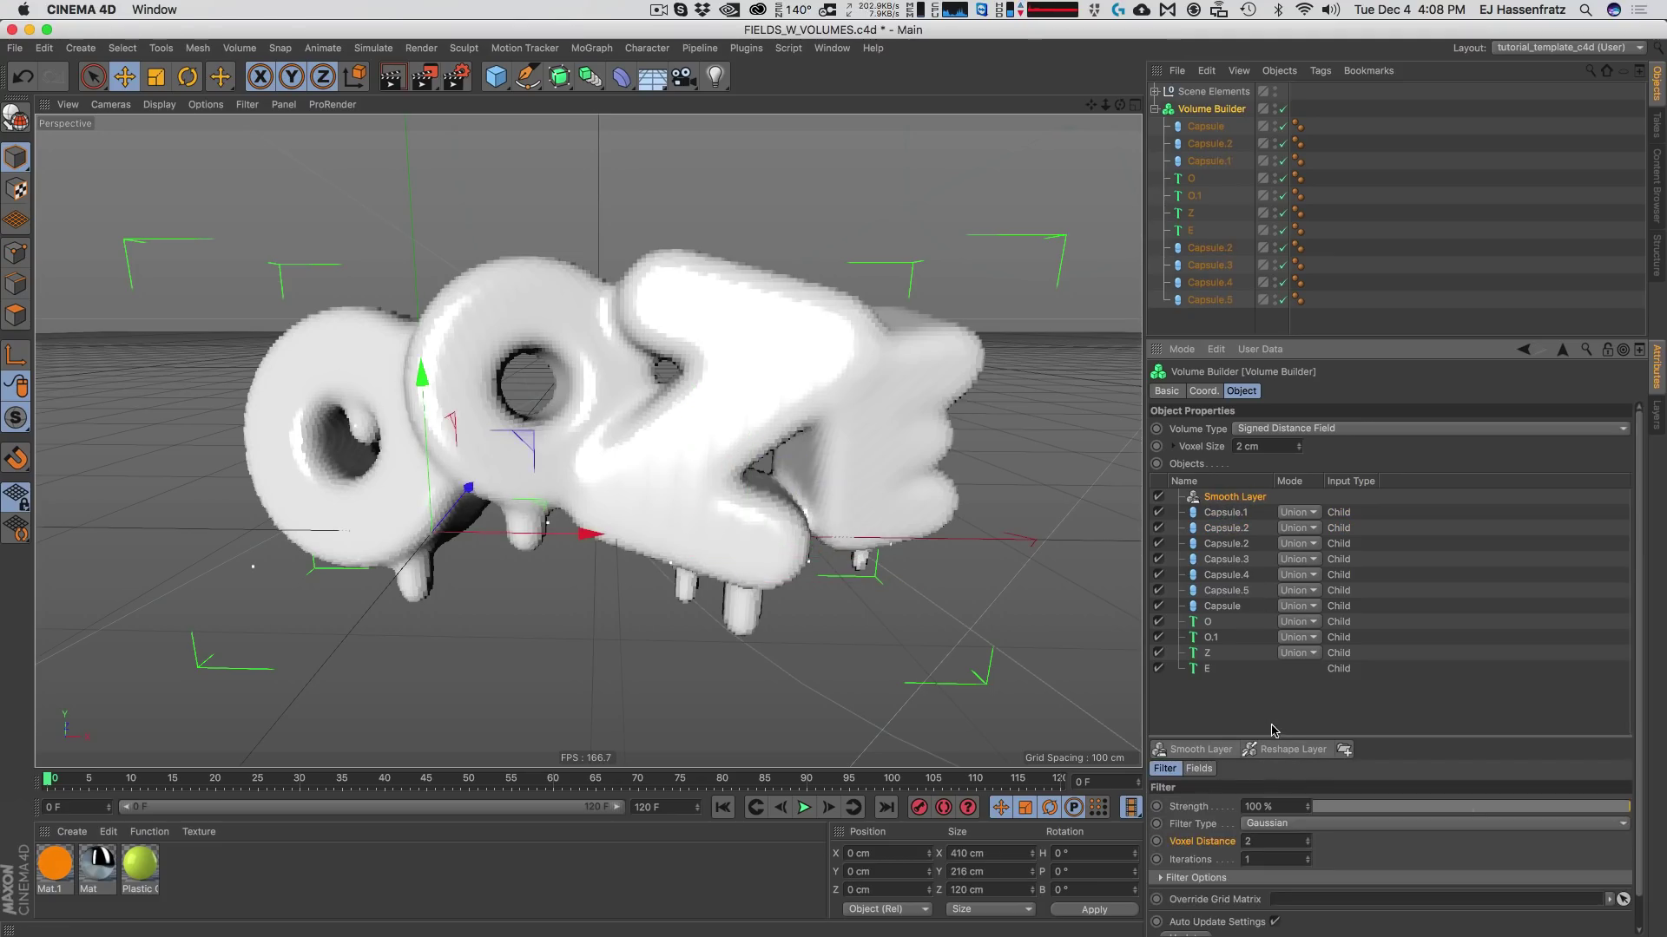
{"action": "left_click_drag", "start_coordinate": [1271, 736], "coordinate": [1273, 685]}
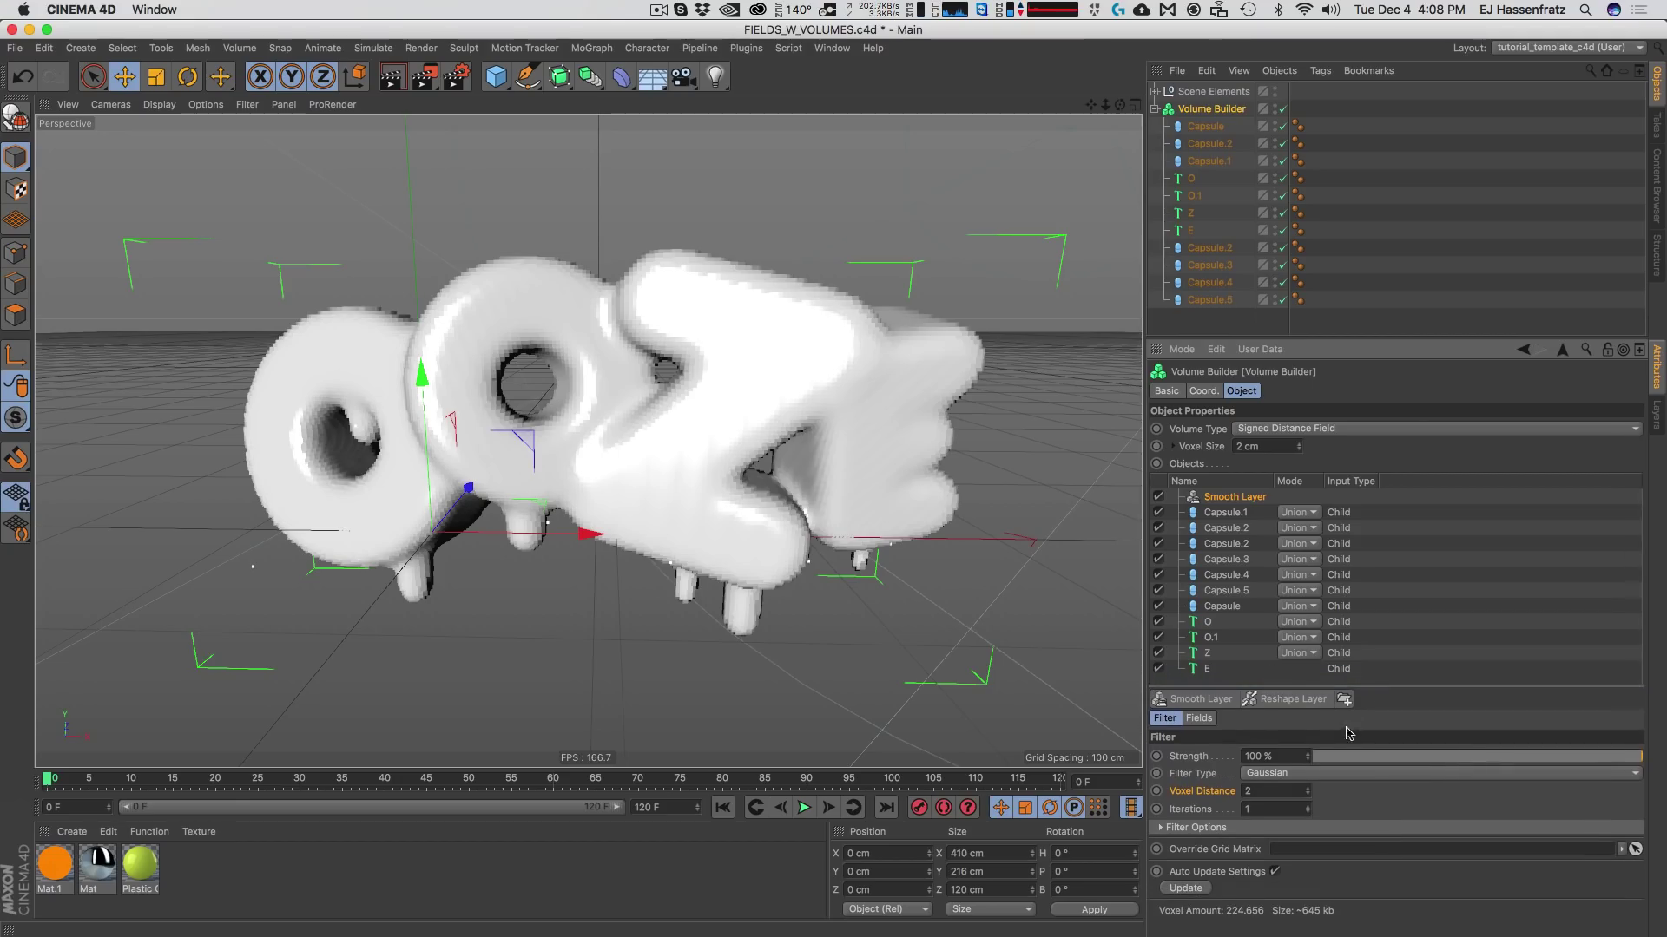
Try a voxel distance of 1 on the Smooth Layer and restore it to 2.
{"action": "mouse_move", "coordinate": [1661, 755]}
{"action": "left_mouse_down"}
{"action": "mouse_move", "coordinate": [1550, 762]}
{"action": "mouse_move", "coordinate": [1649, 762]}
{"action": "left_mouse_up"}
{"action": "type", "text": "1"}
{"action": "key", "text": "Return"}
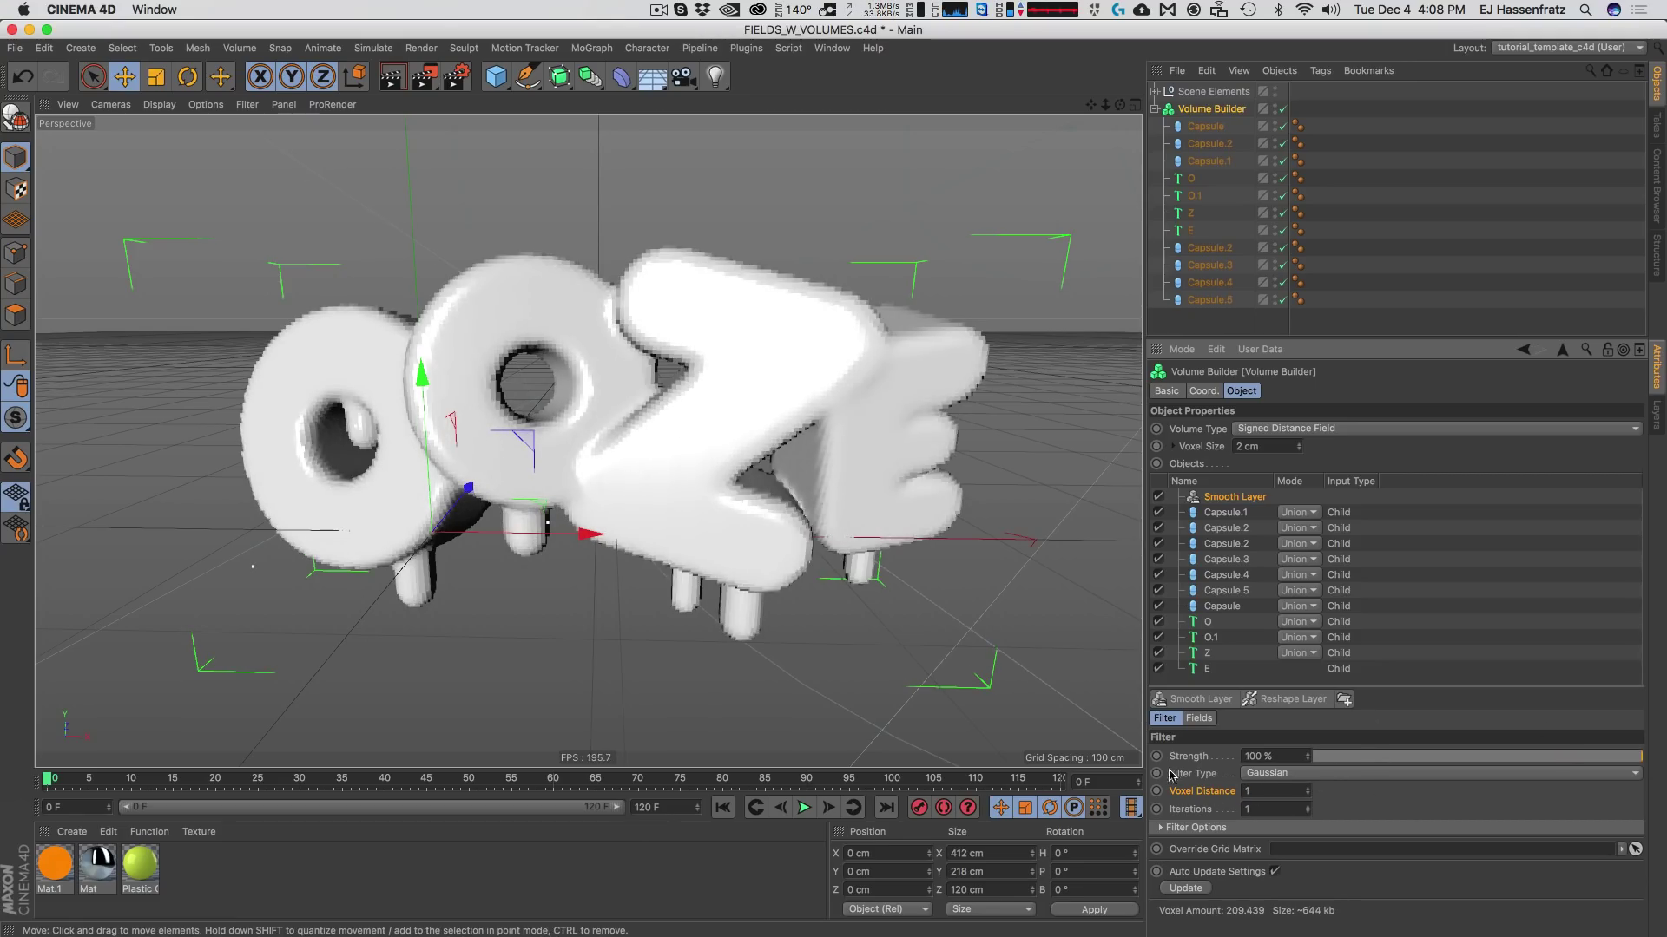
{"action": "type", "text": "2"}
{"action": "key", "text": "Return"}
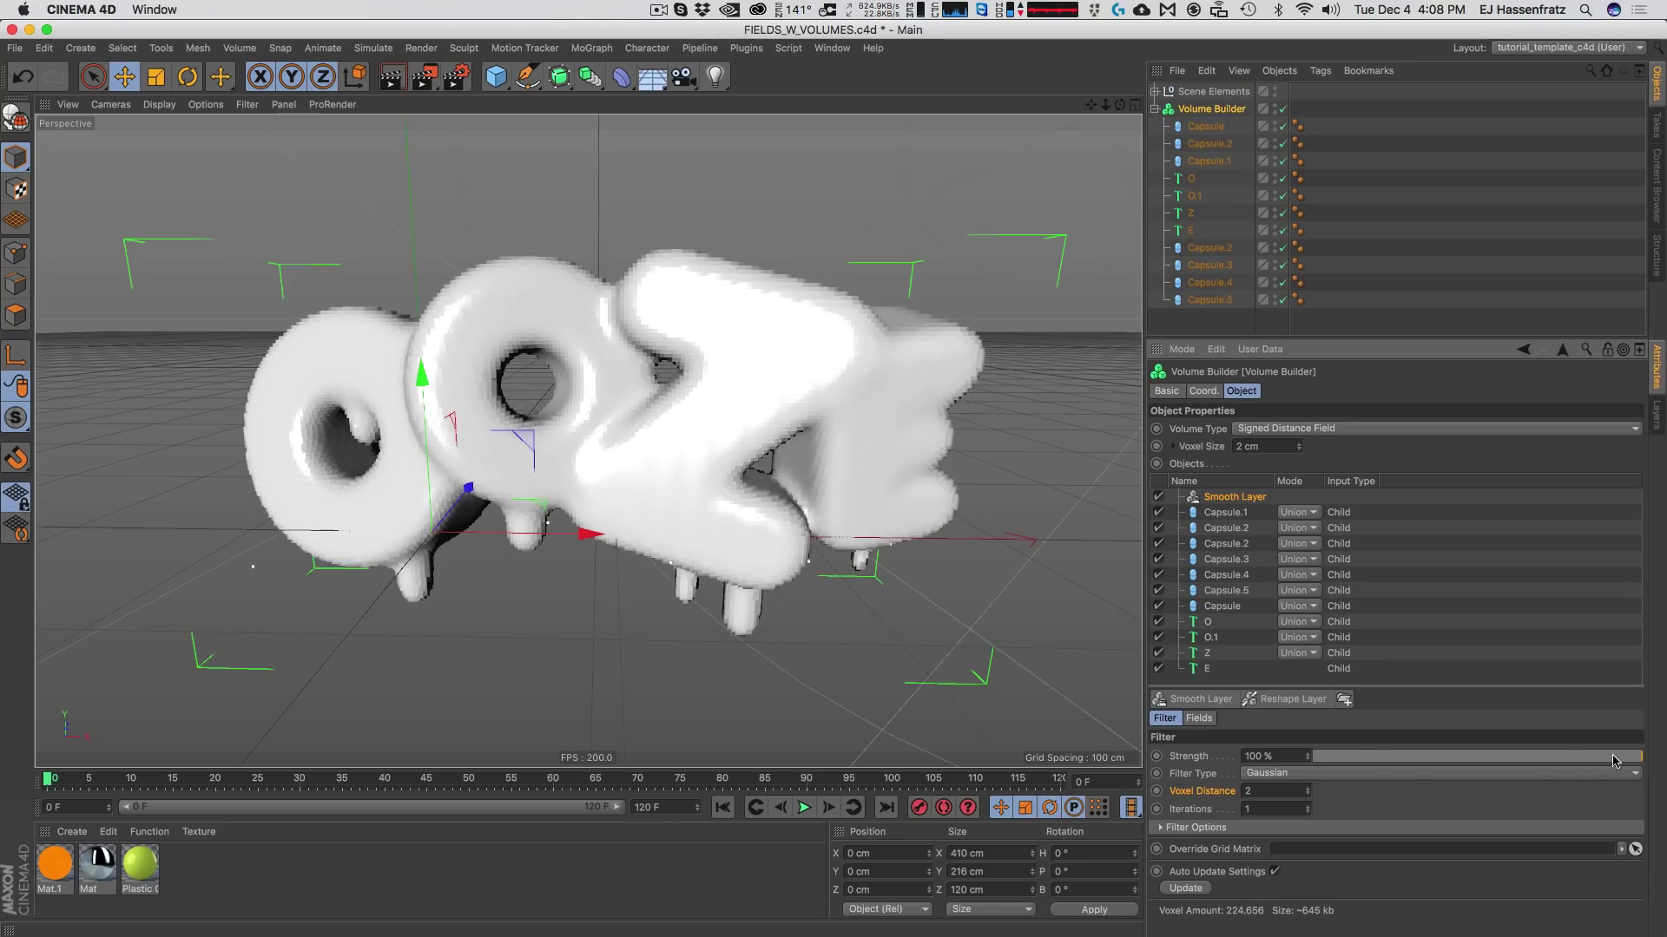
Set the Smooth Layer's filter strength to 85%.
{"action": "left_click_drag", "start_coordinate": [1612, 760], "coordinate": [1584, 761]}
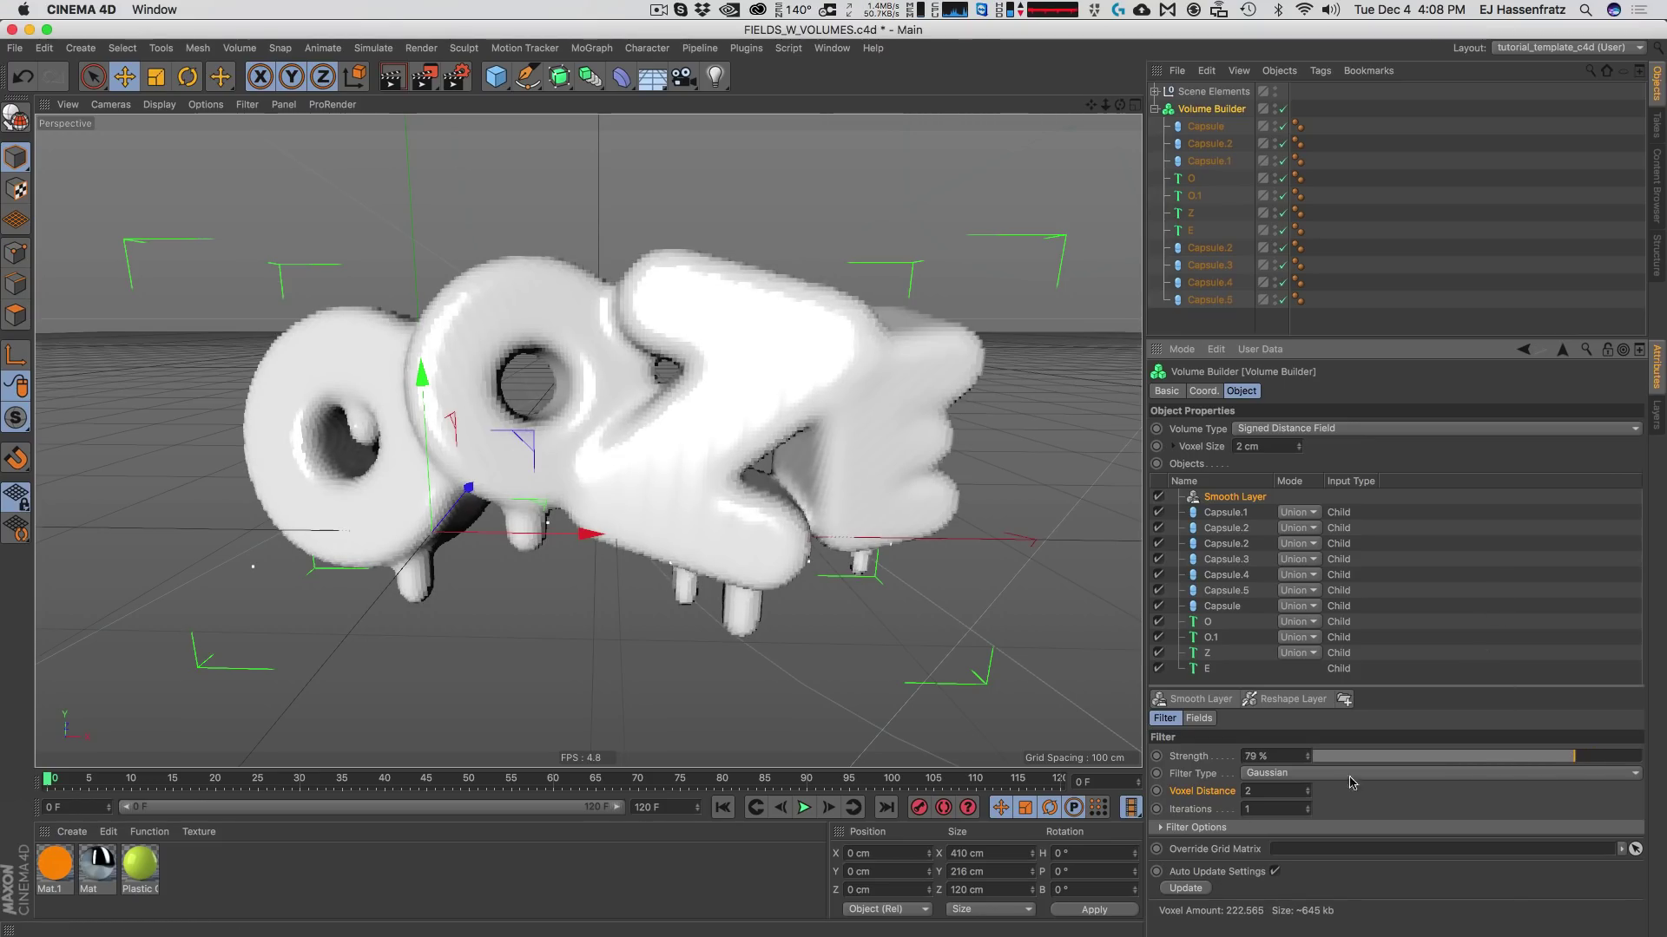
{"action": "left_click_drag", "start_coordinate": [1597, 768], "coordinate": [1587, 776]}
{"action": "left_click", "coordinate": [1273, 760]}
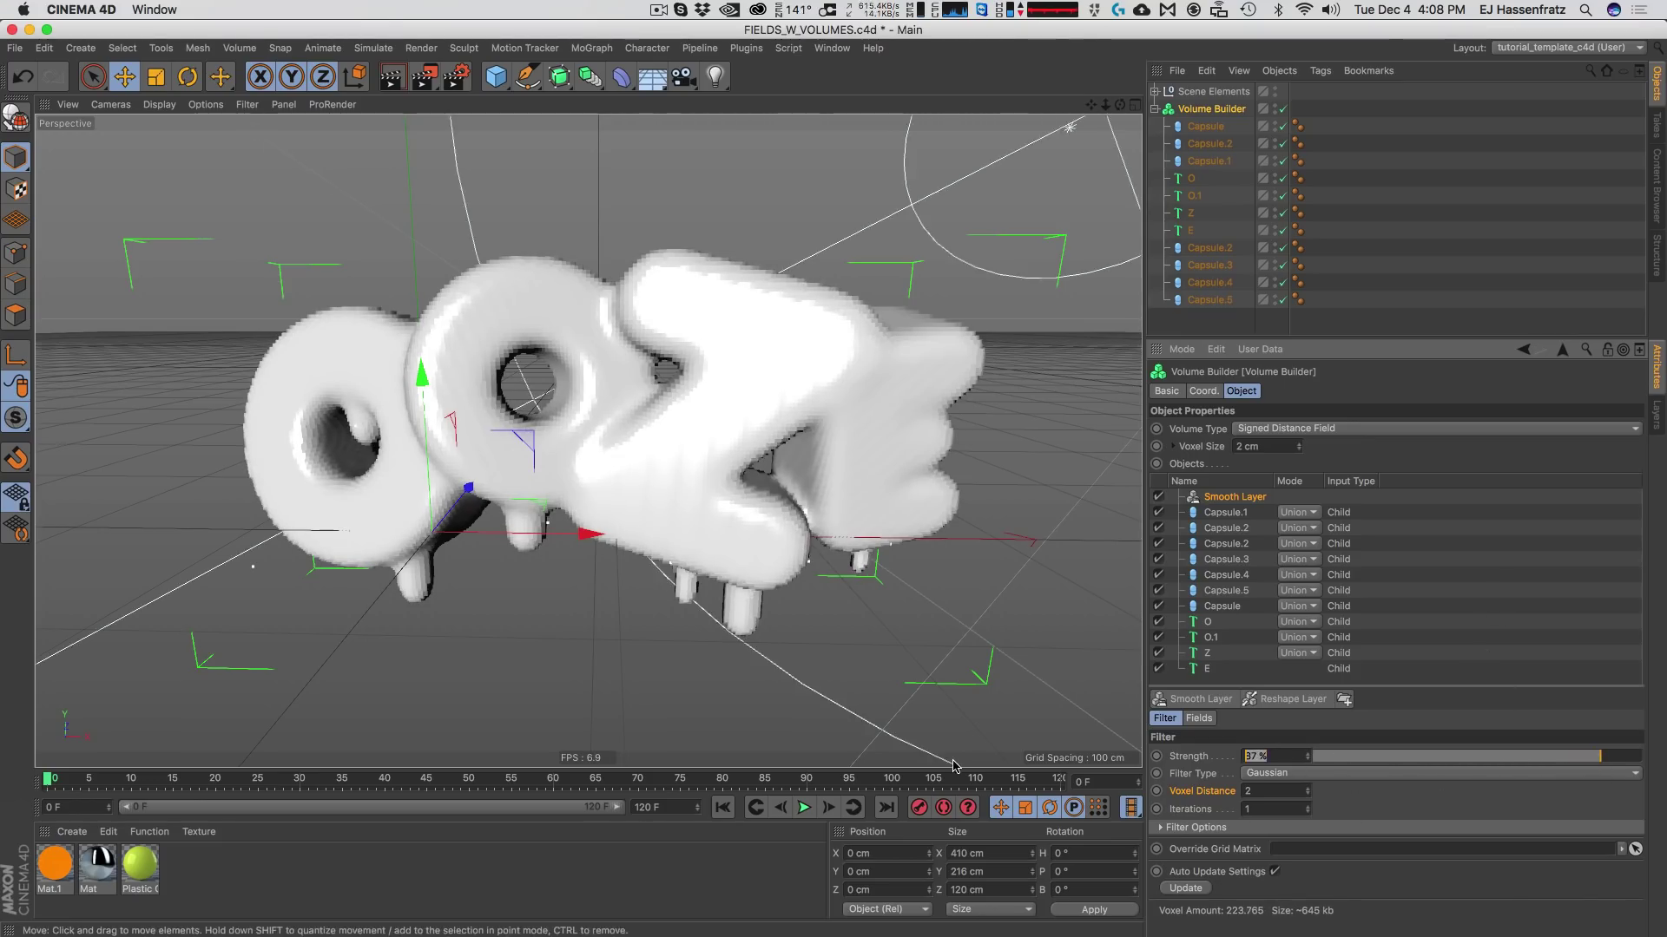
{"action": "type", "text": "85"}
{"action": "key", "text": "Return"}
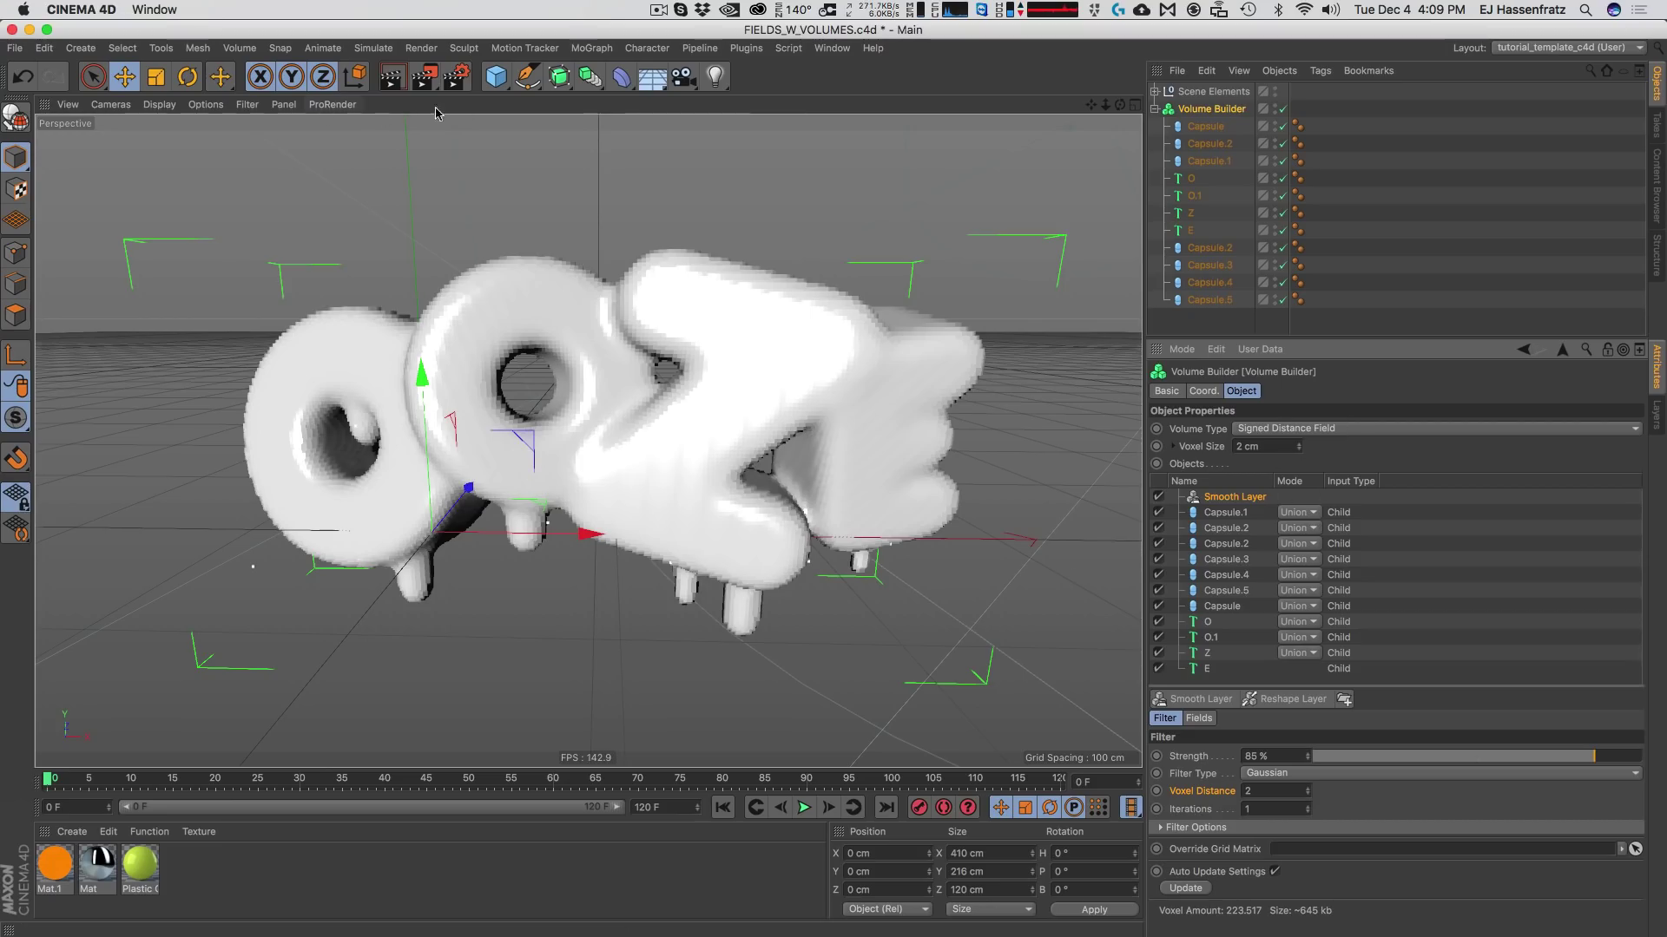
Add a Linear Field and shift it about 88 cm along X across the lettering.
{"action": "left_click", "coordinate": [161, 50]}
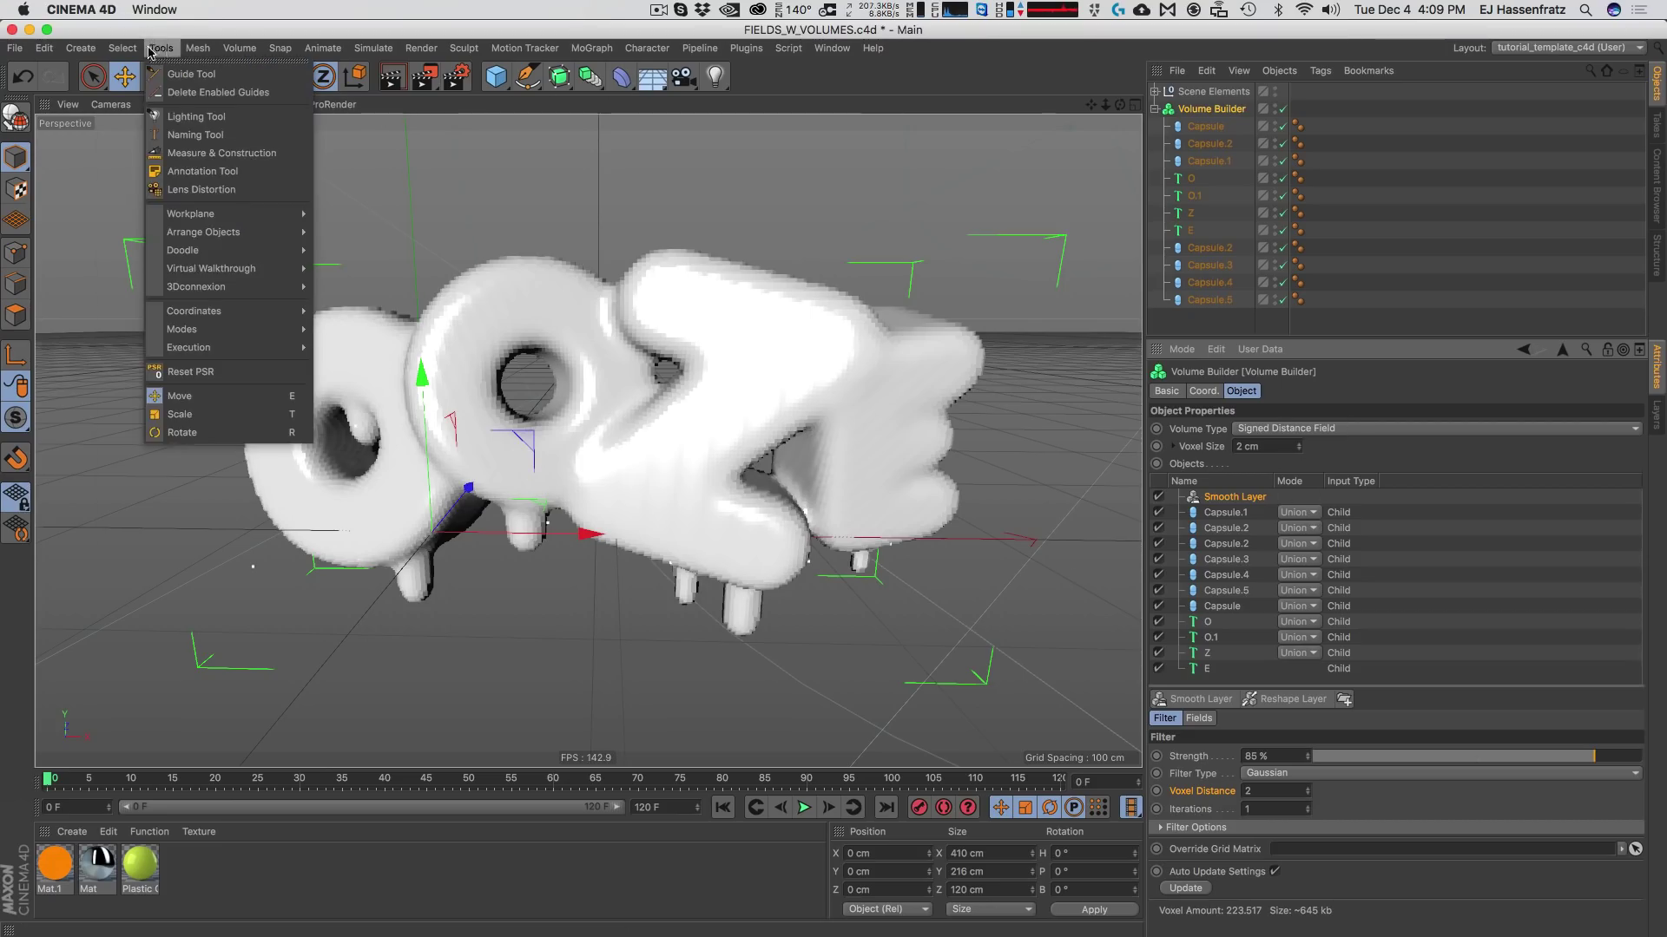
{"action": "mouse_move", "coordinate": [81, 48]}
{"action": "mouse_move", "coordinate": [114, 178]}
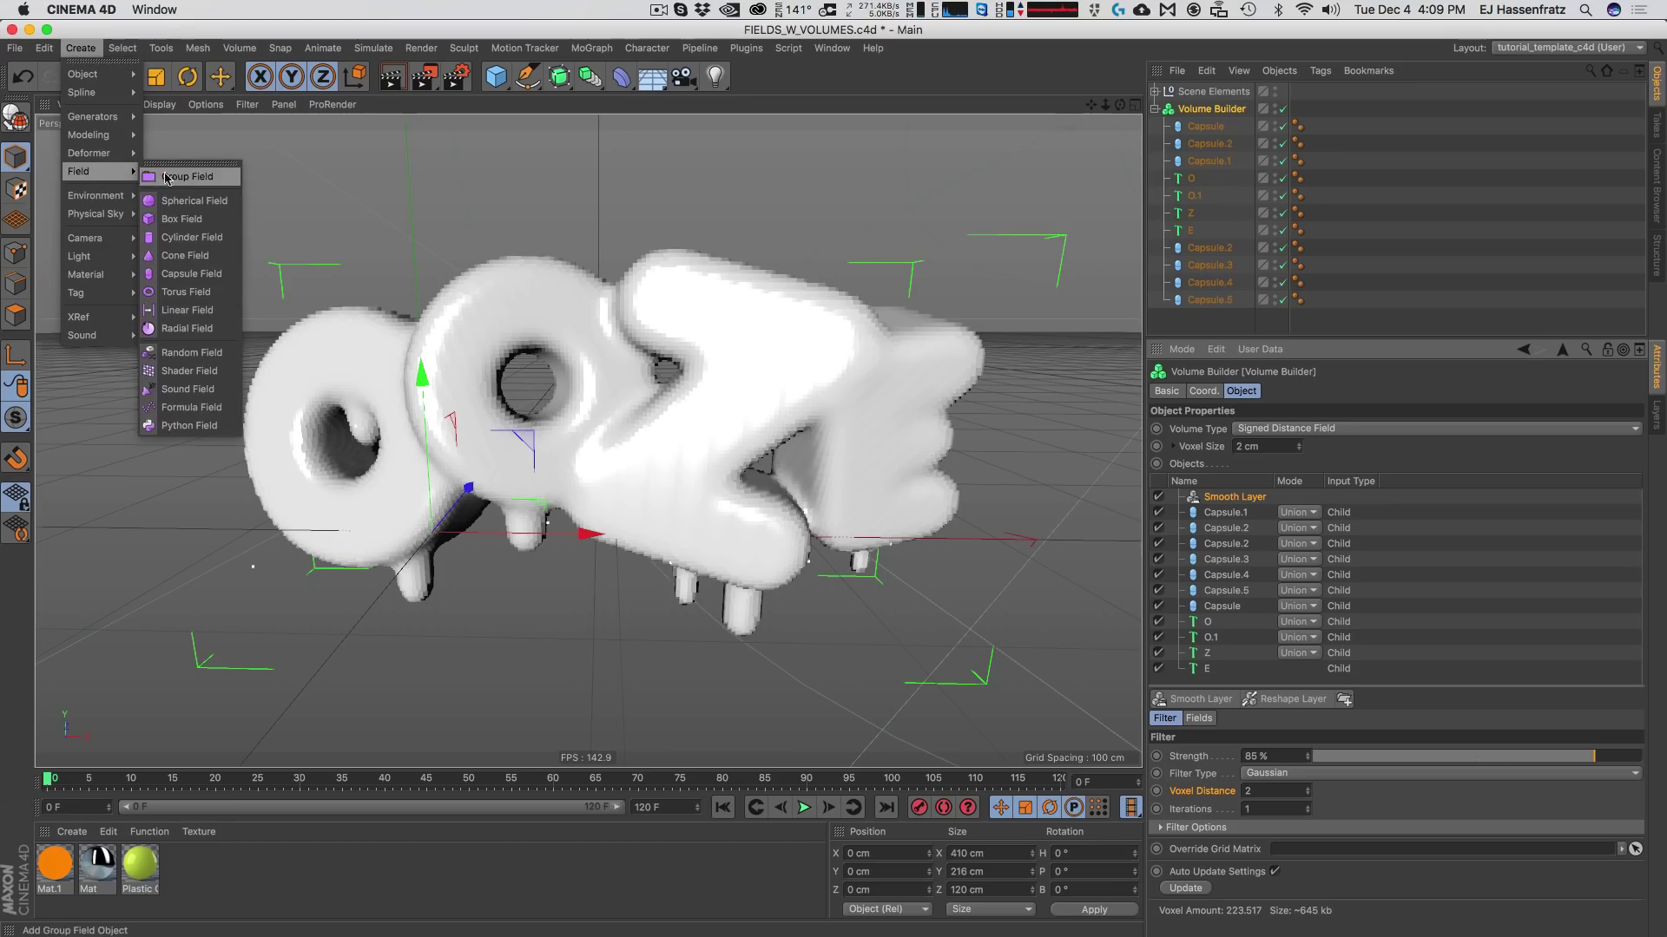
{"action": "left_click", "coordinate": [186, 302]}
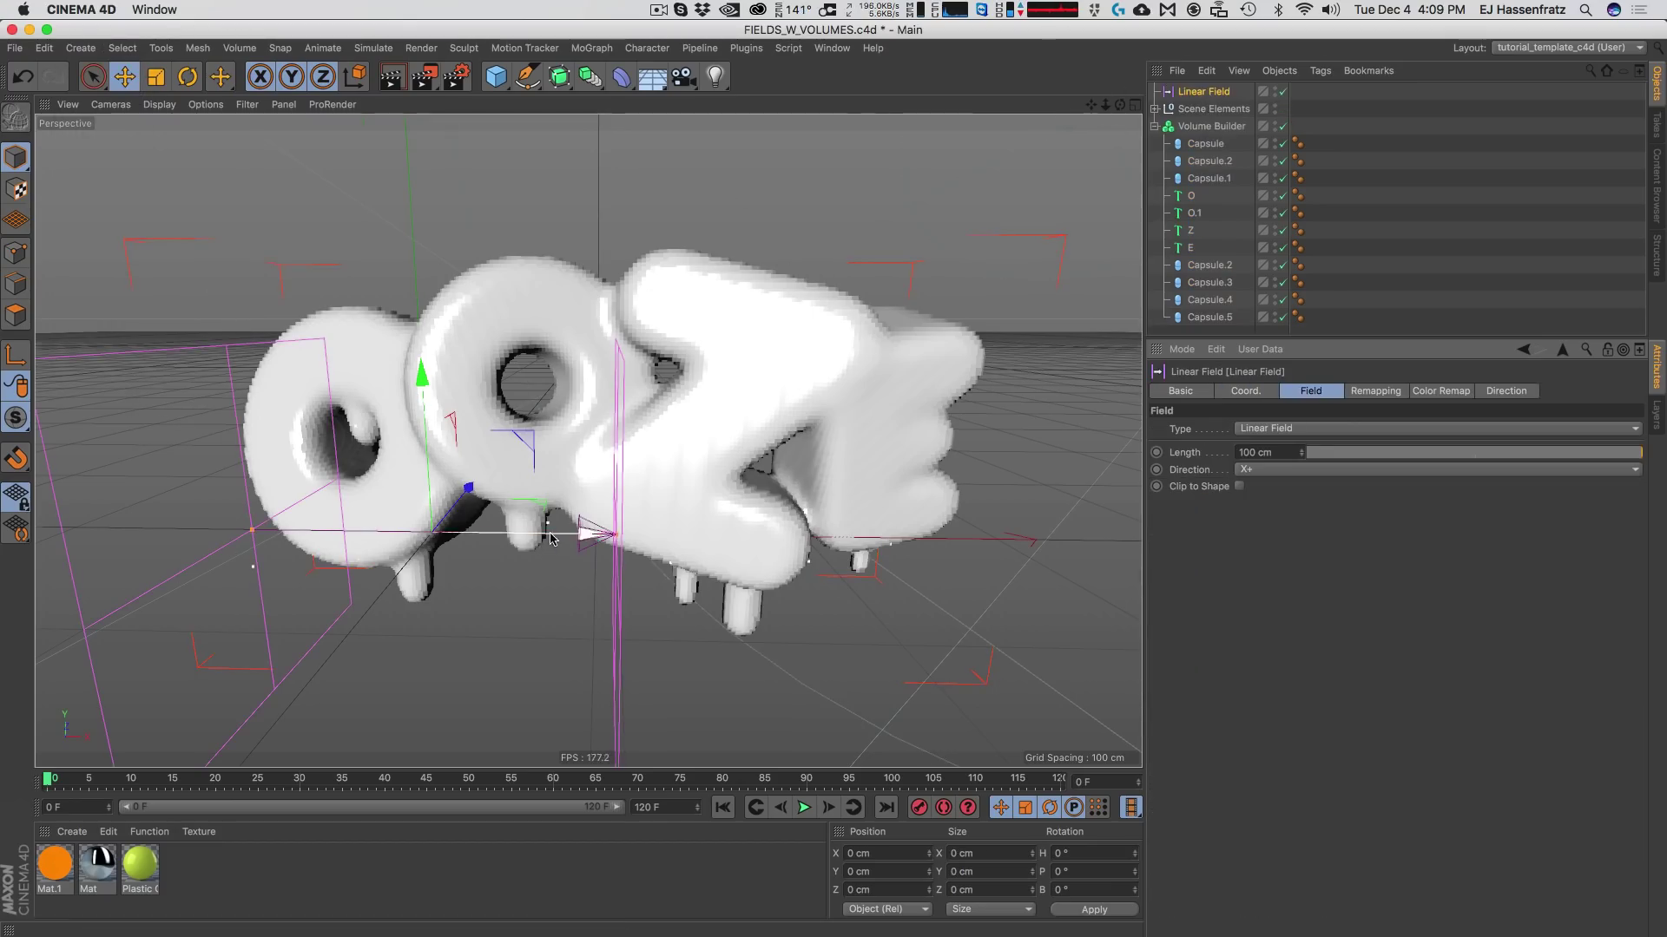
{"action": "left_click_drag", "start_coordinate": [558, 531], "coordinate": [715, 529]}
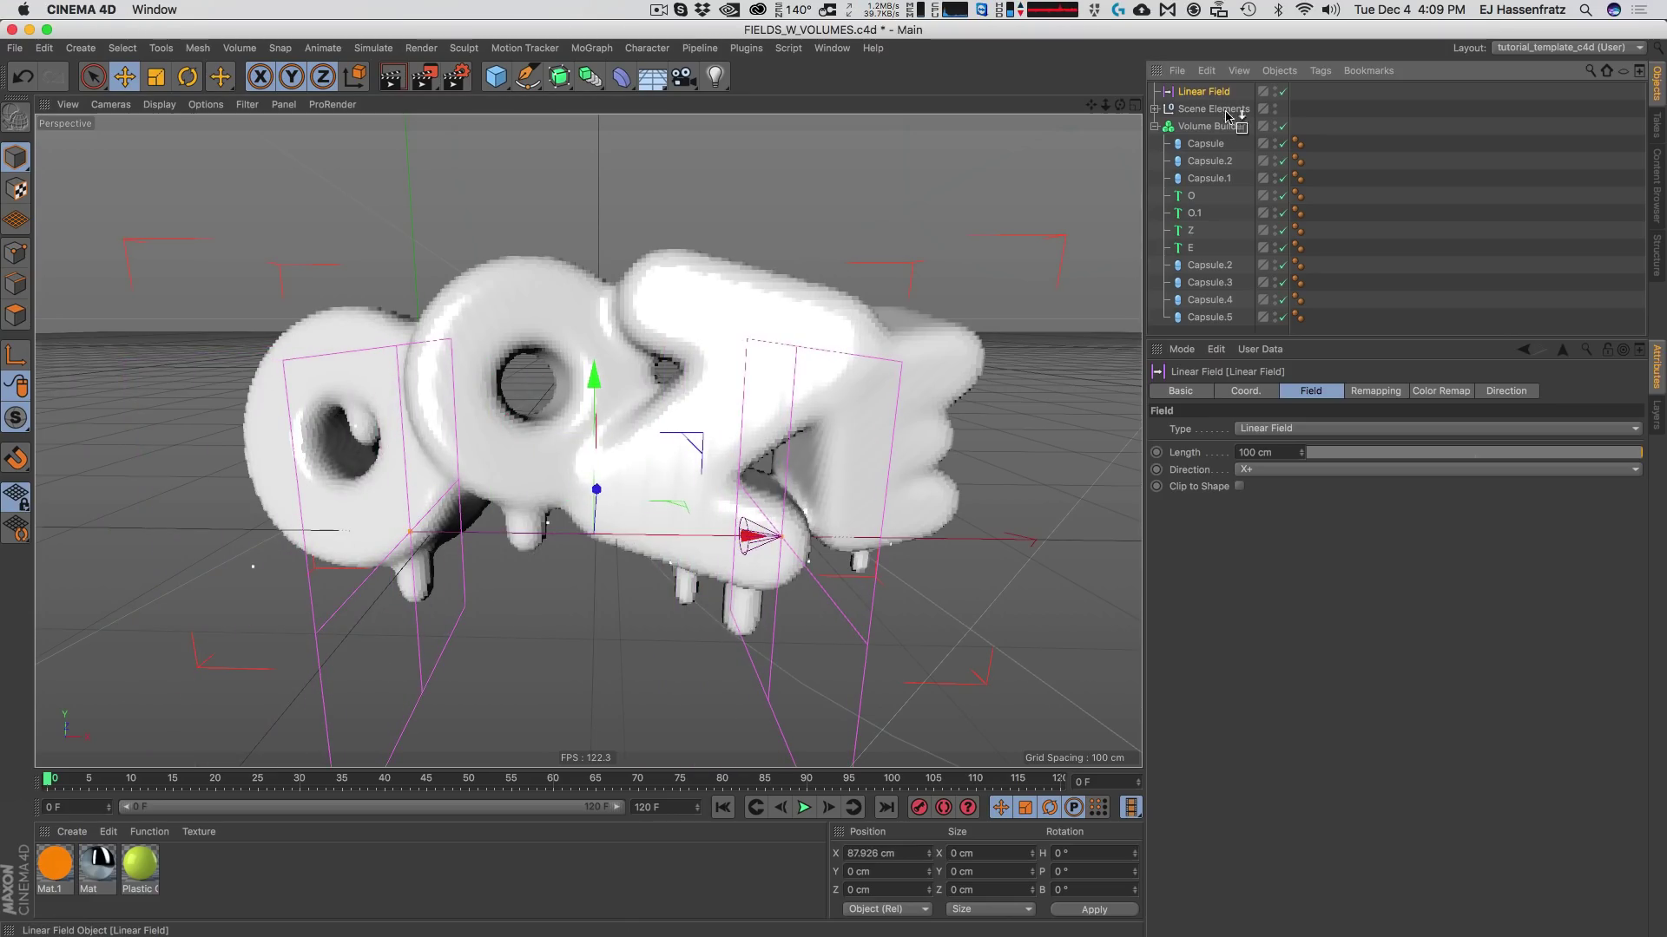
Nest the Linear Field in the Volume Builder and place it directly beneath the Smooth Layer in the object list.
{"action": "left_click_drag", "start_coordinate": [1219, 96], "coordinate": [1221, 130]}
{"action": "left_click", "coordinate": [1215, 109]}
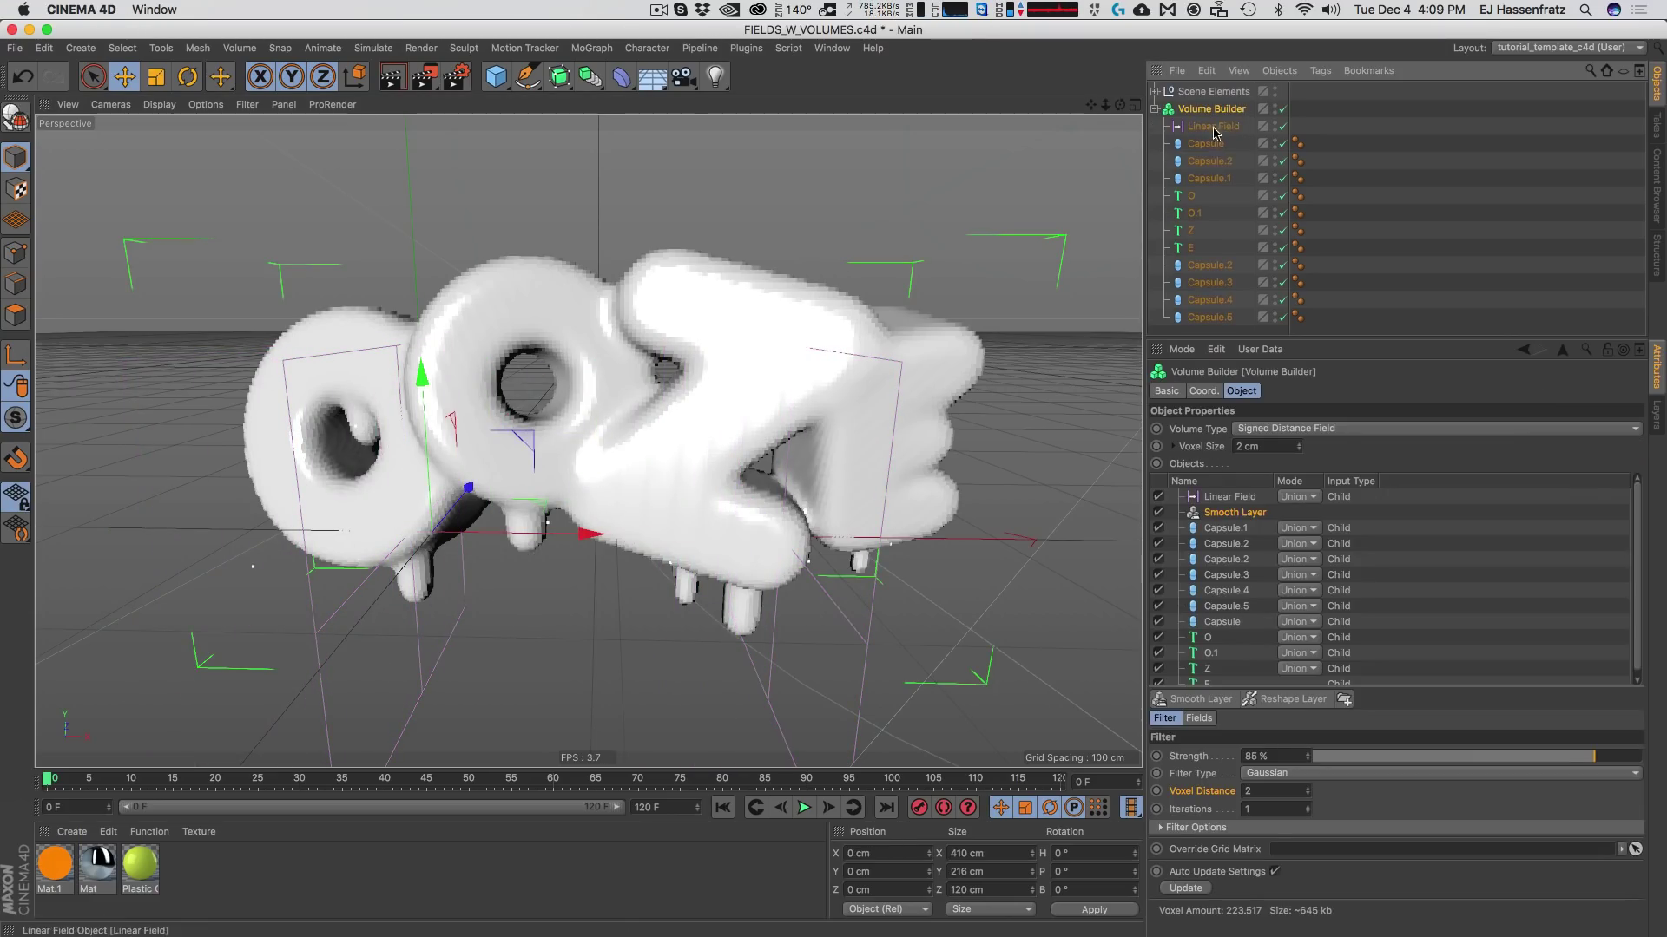
{"action": "left_click", "coordinate": [1226, 500]}
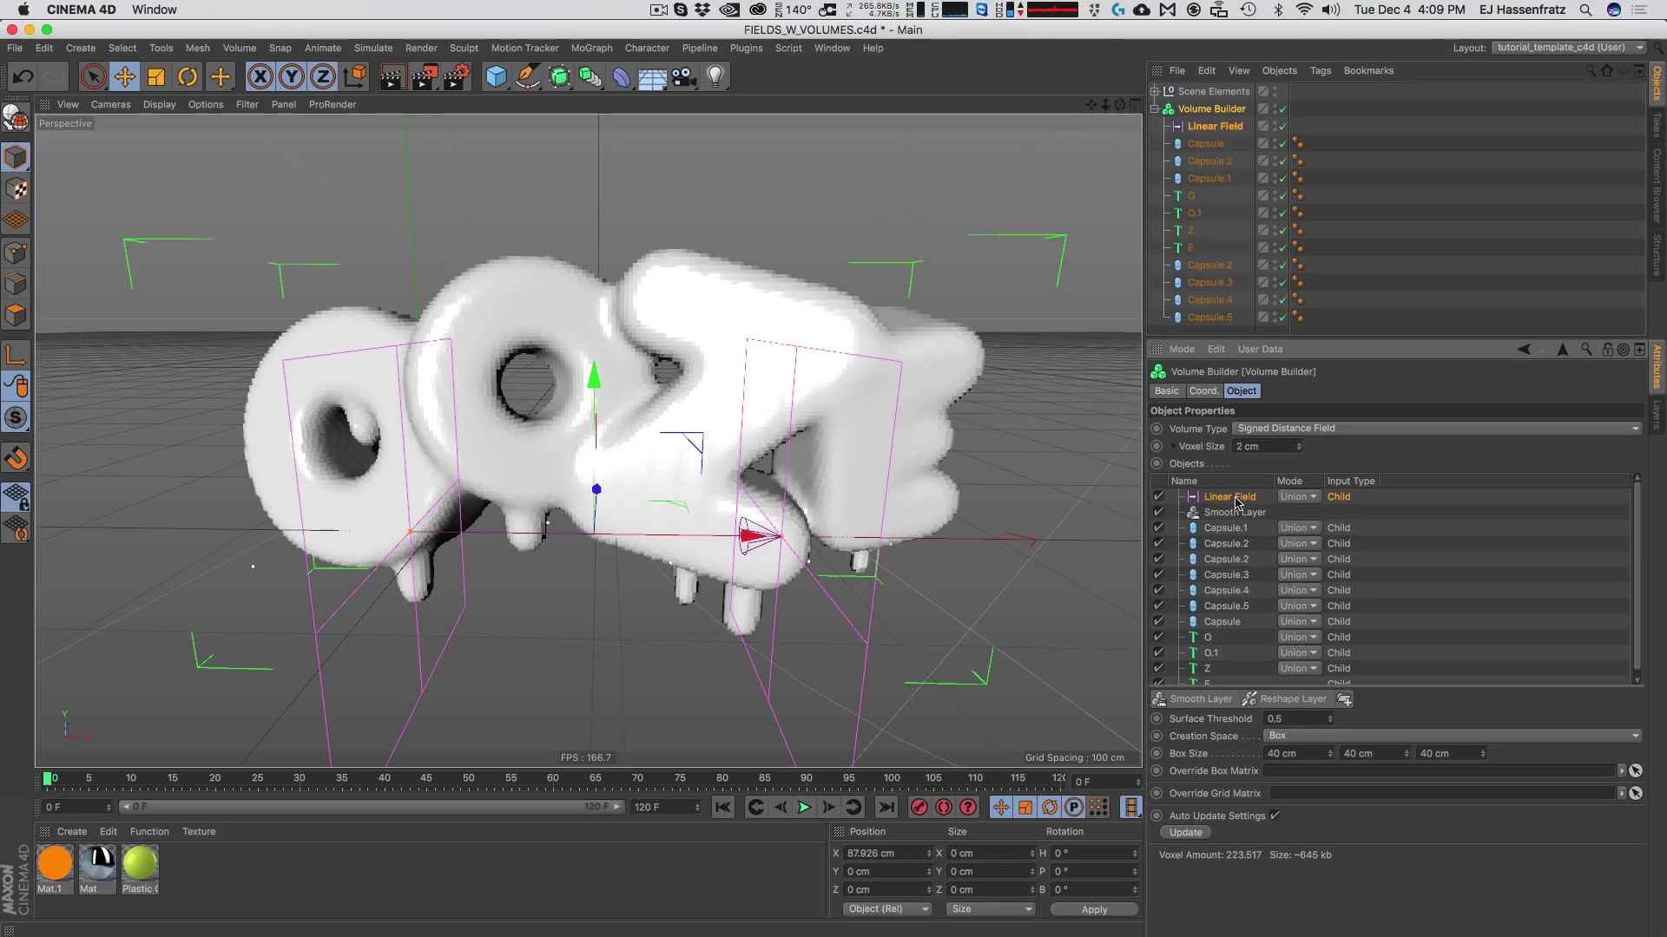
{"action": "left_click_drag", "start_coordinate": [1236, 501], "coordinate": [1253, 523]}
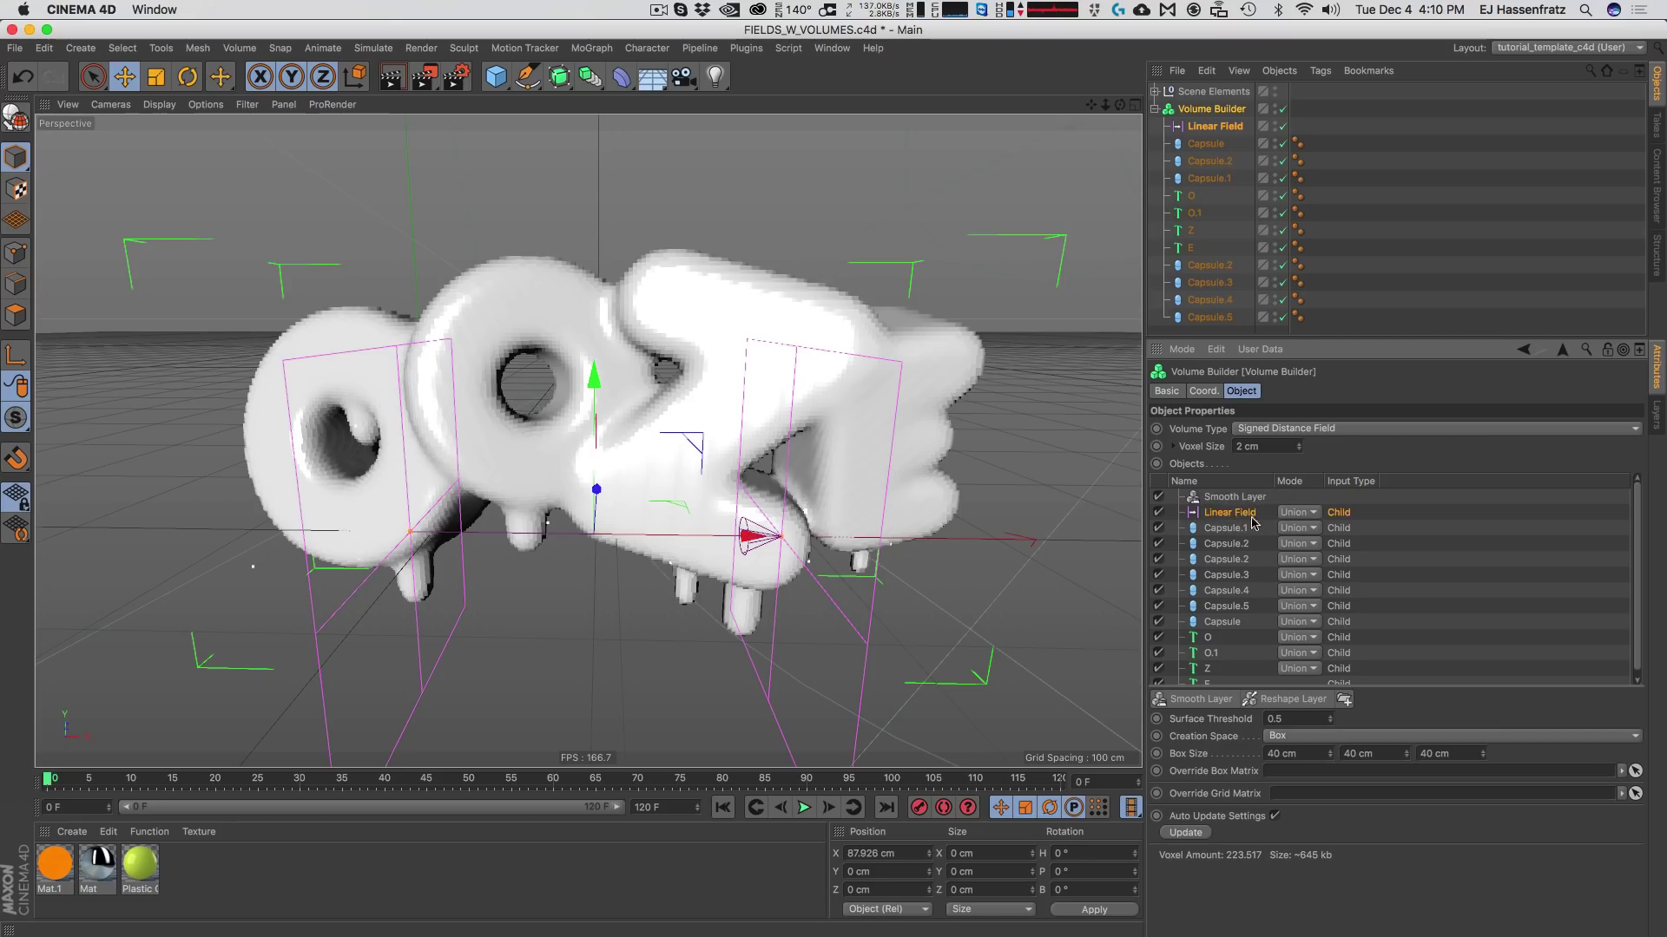
Set the Linear Field's mode to Subtract and its creation space to Objects.
{"action": "left_click", "coordinate": [1302, 513]}
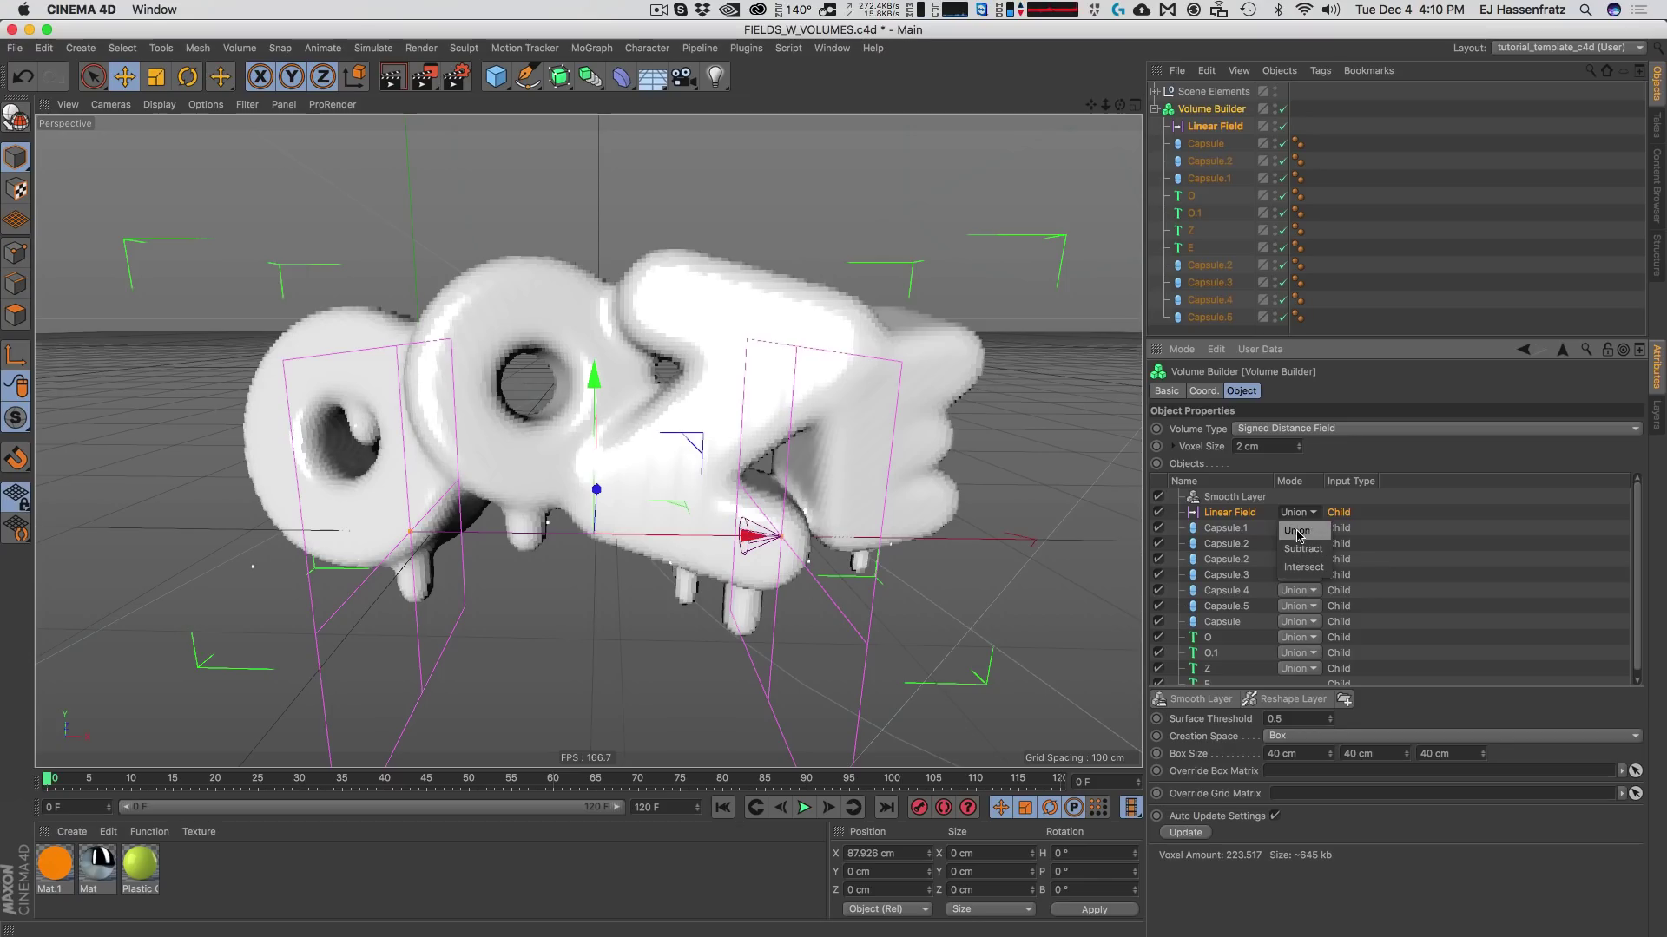
{"action": "left_click", "coordinate": [1303, 548]}
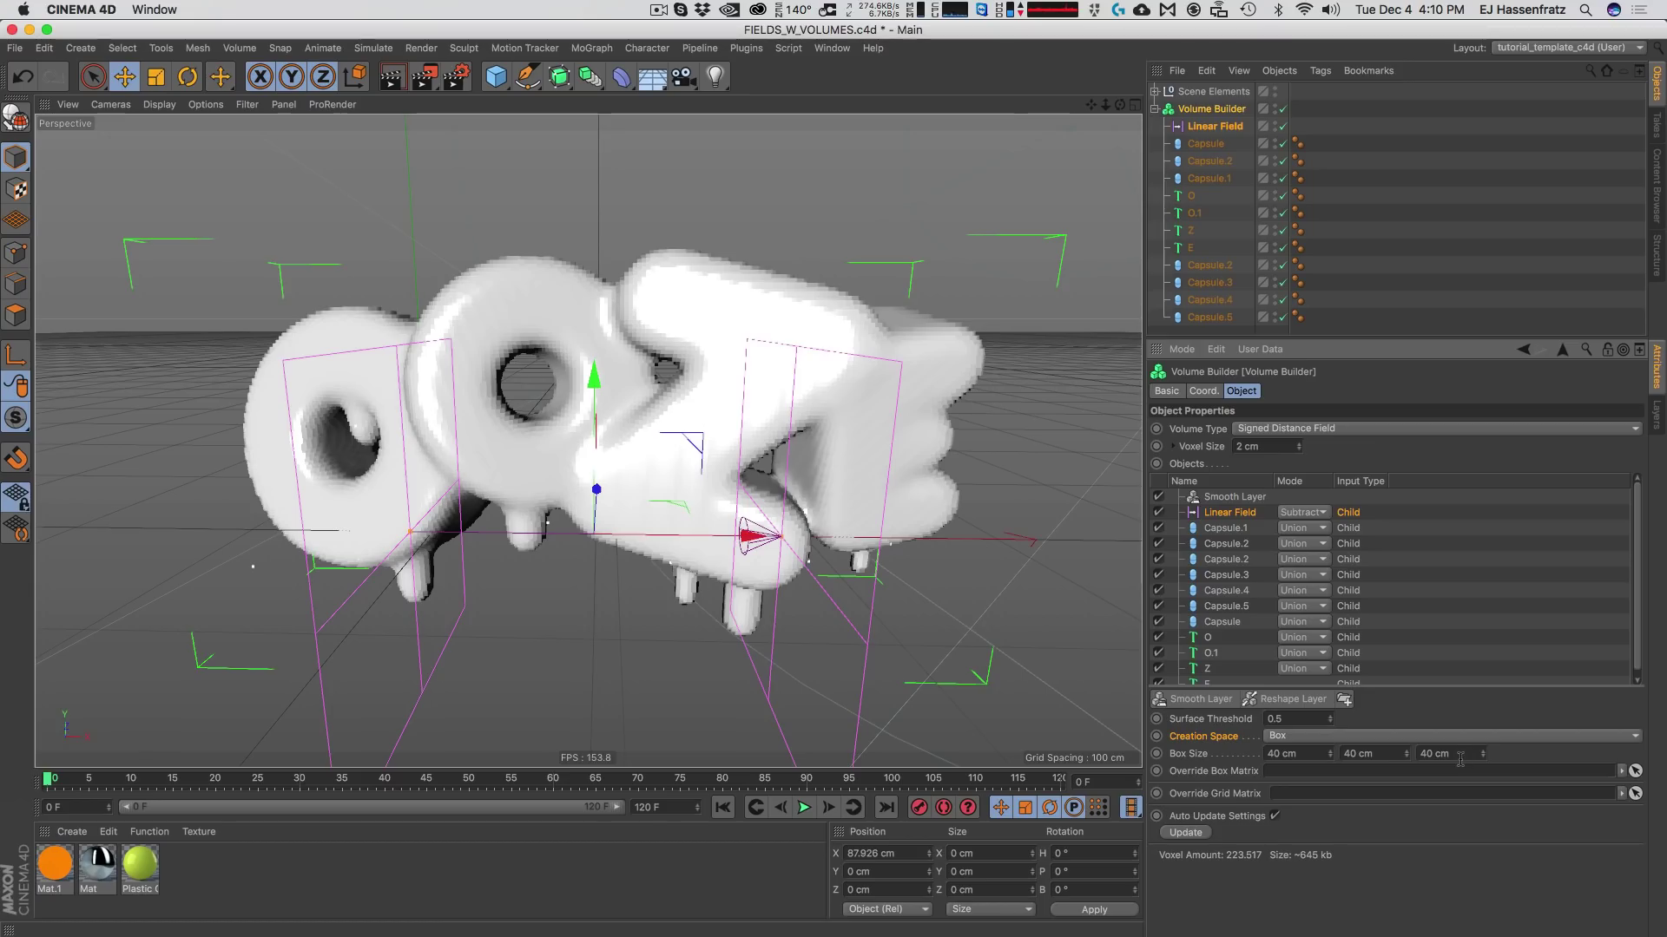
{"action": "left_click", "coordinate": [1306, 736]}
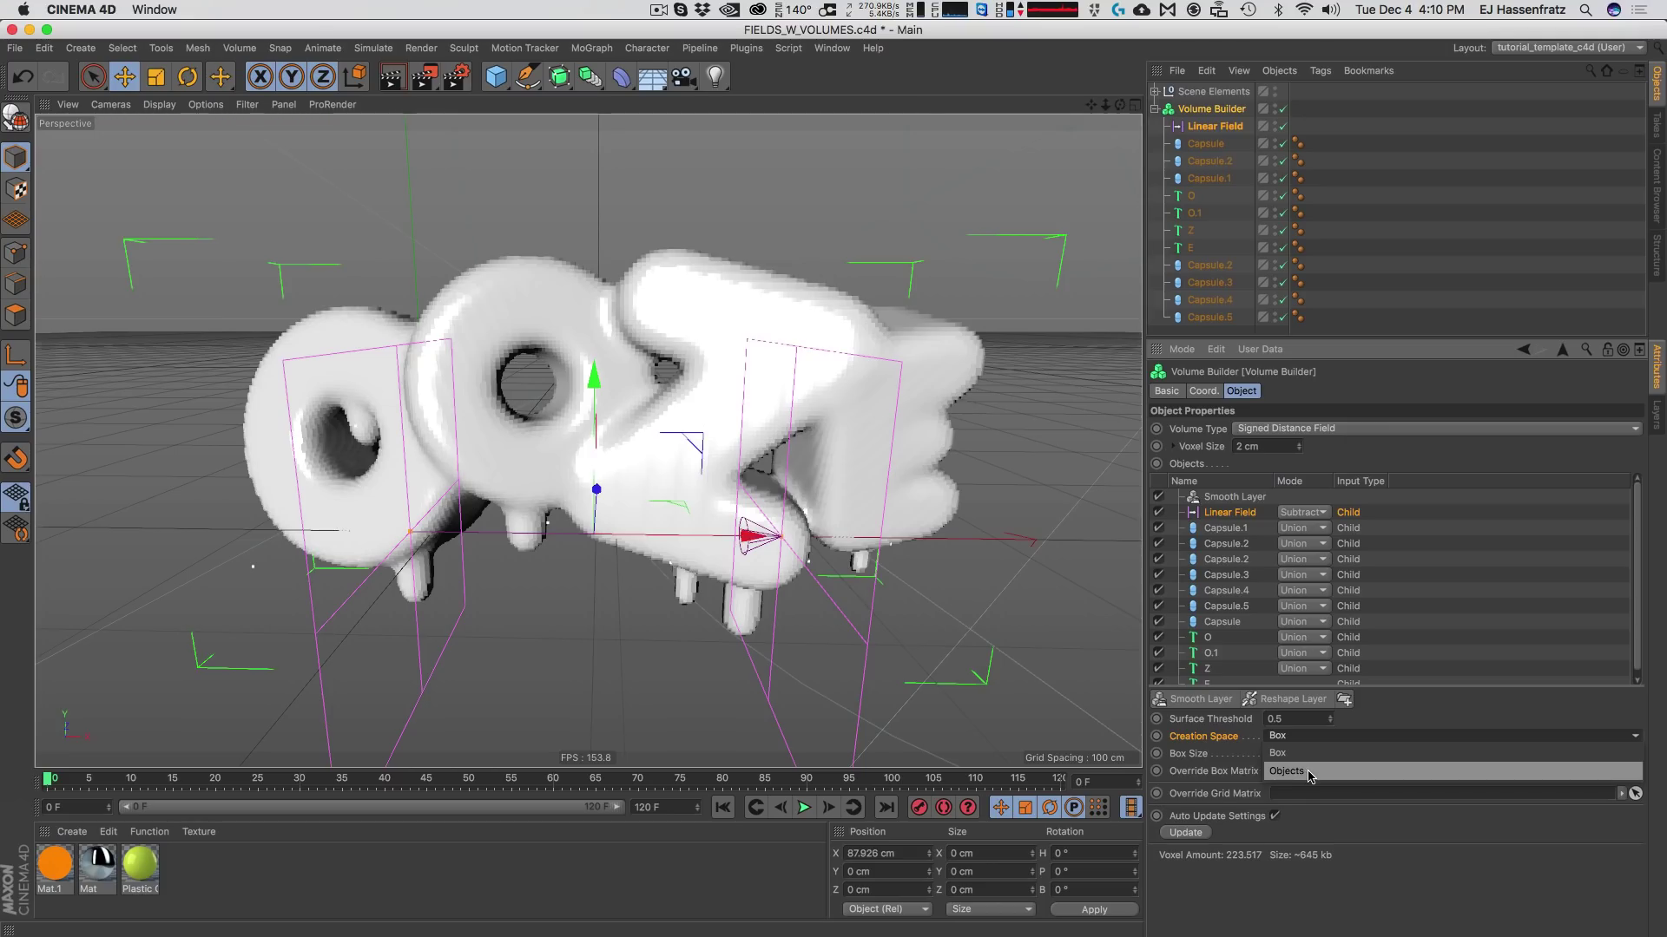
{"action": "left_click", "coordinate": [1309, 772]}
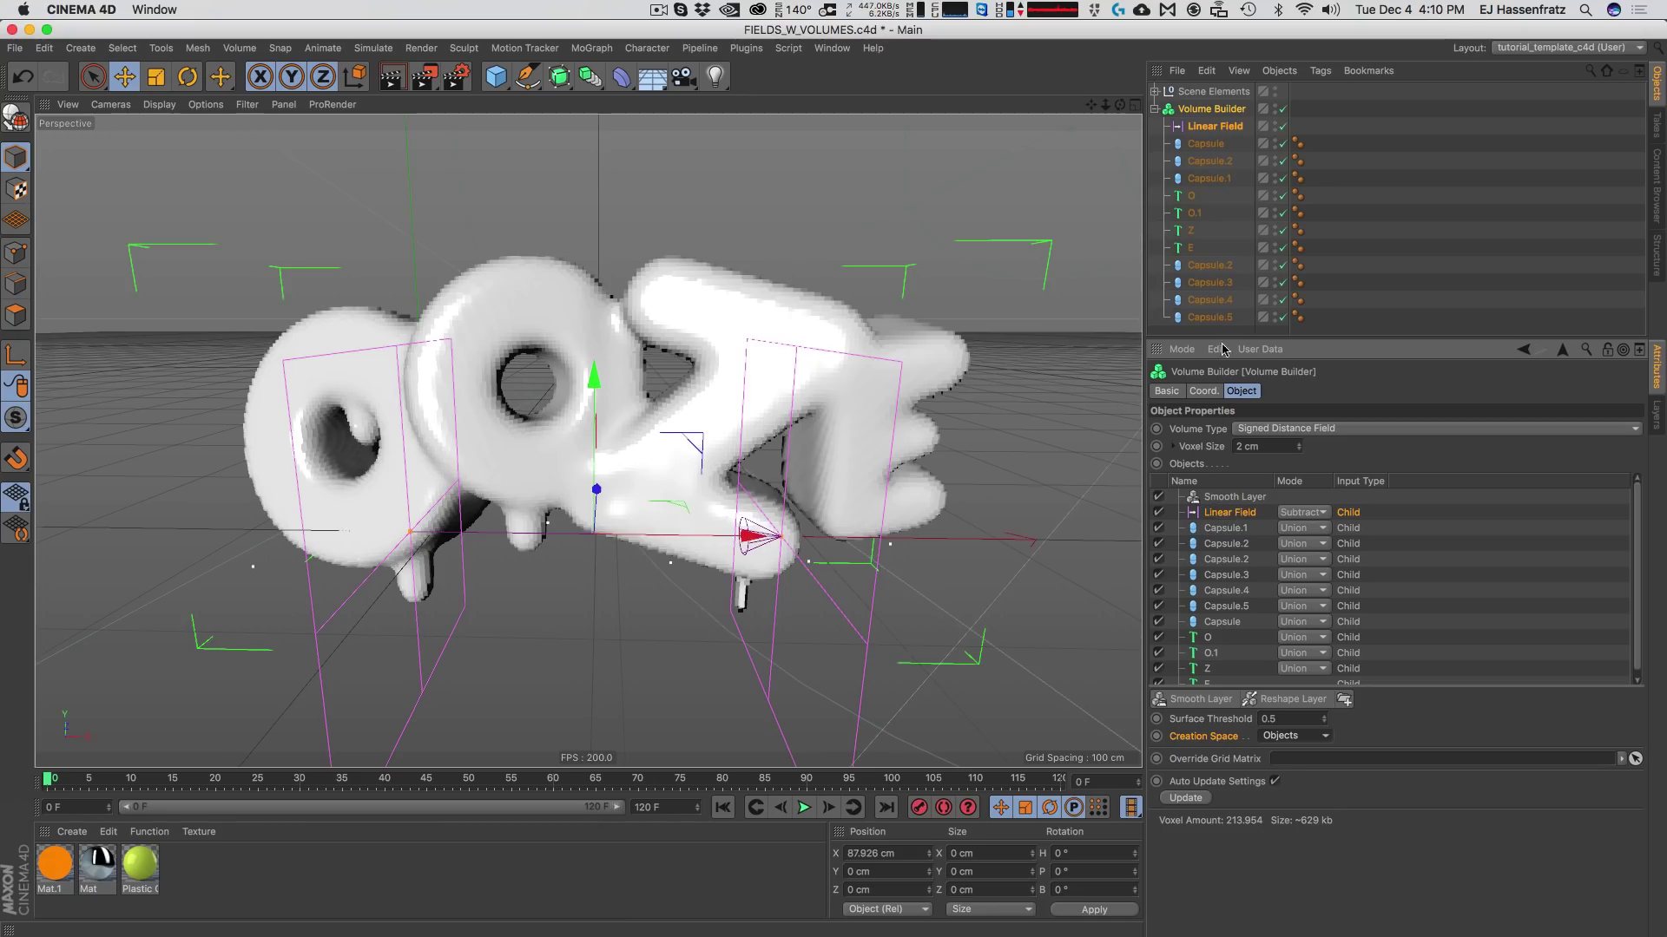
Expand the Volume Builder's Voxel Size settings and raise the Interior Voxel Range to 12.
{"action": "left_click", "coordinate": [1201, 447]}
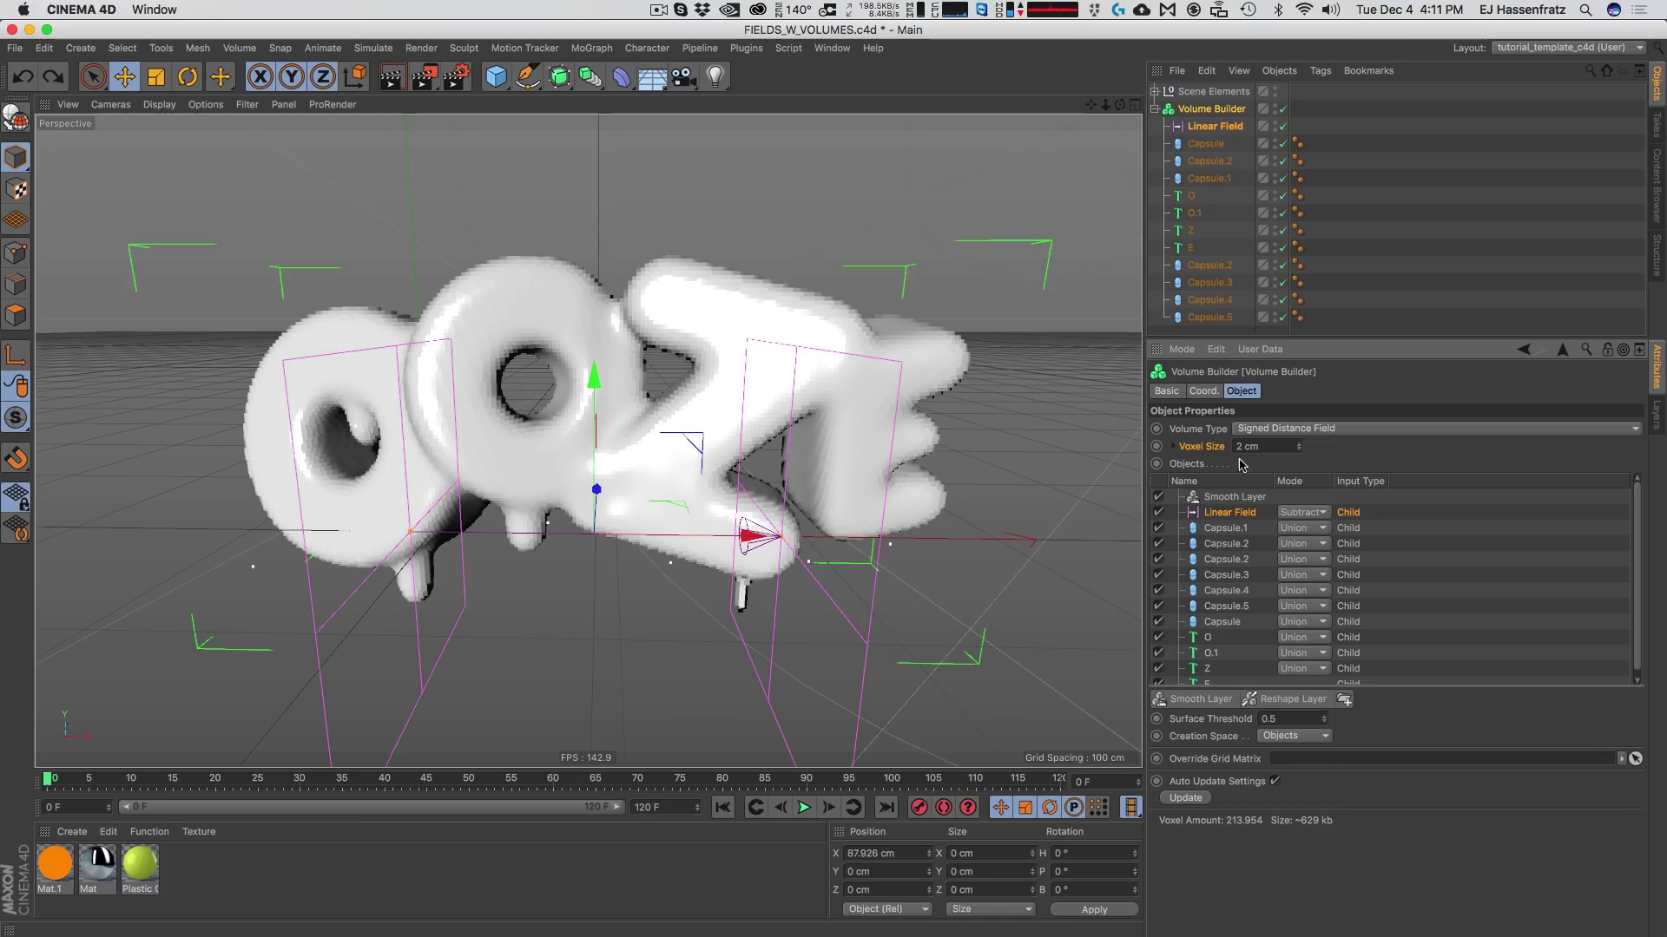
{"action": "left_click", "coordinate": [1174, 447]}
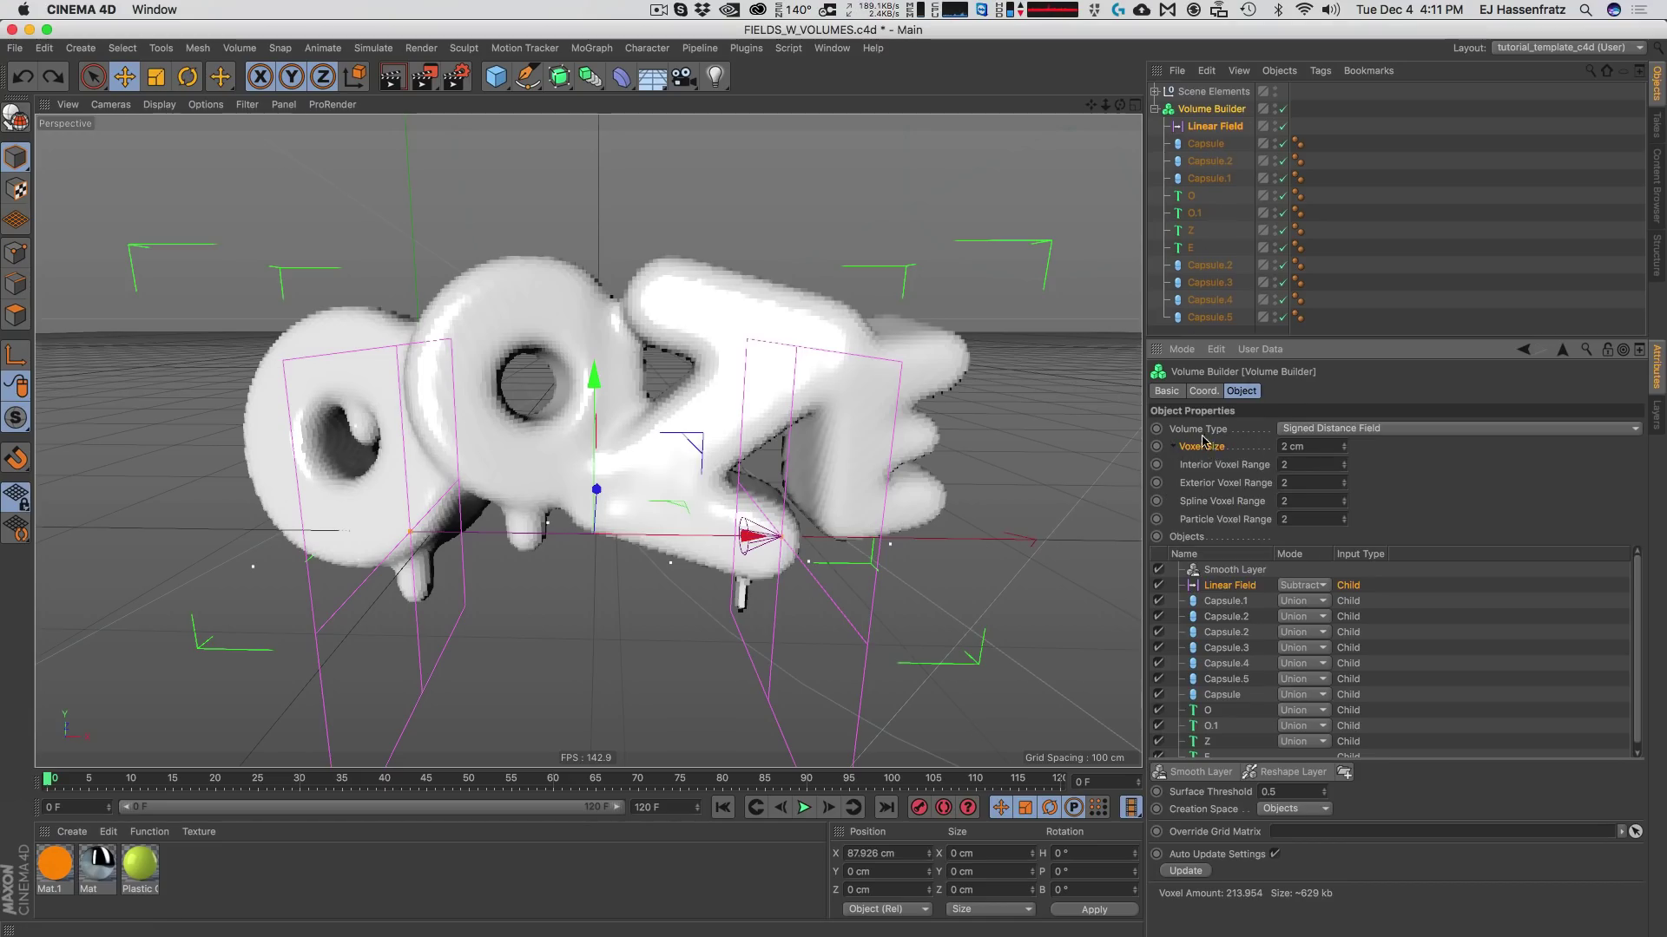
{"action": "left_click", "coordinate": [1175, 447]}
{"action": "left_click", "coordinate": [1175, 447]}
{"action": "left_click", "coordinate": [1174, 447]}
{"action": "left_click", "coordinate": [1175, 447]}
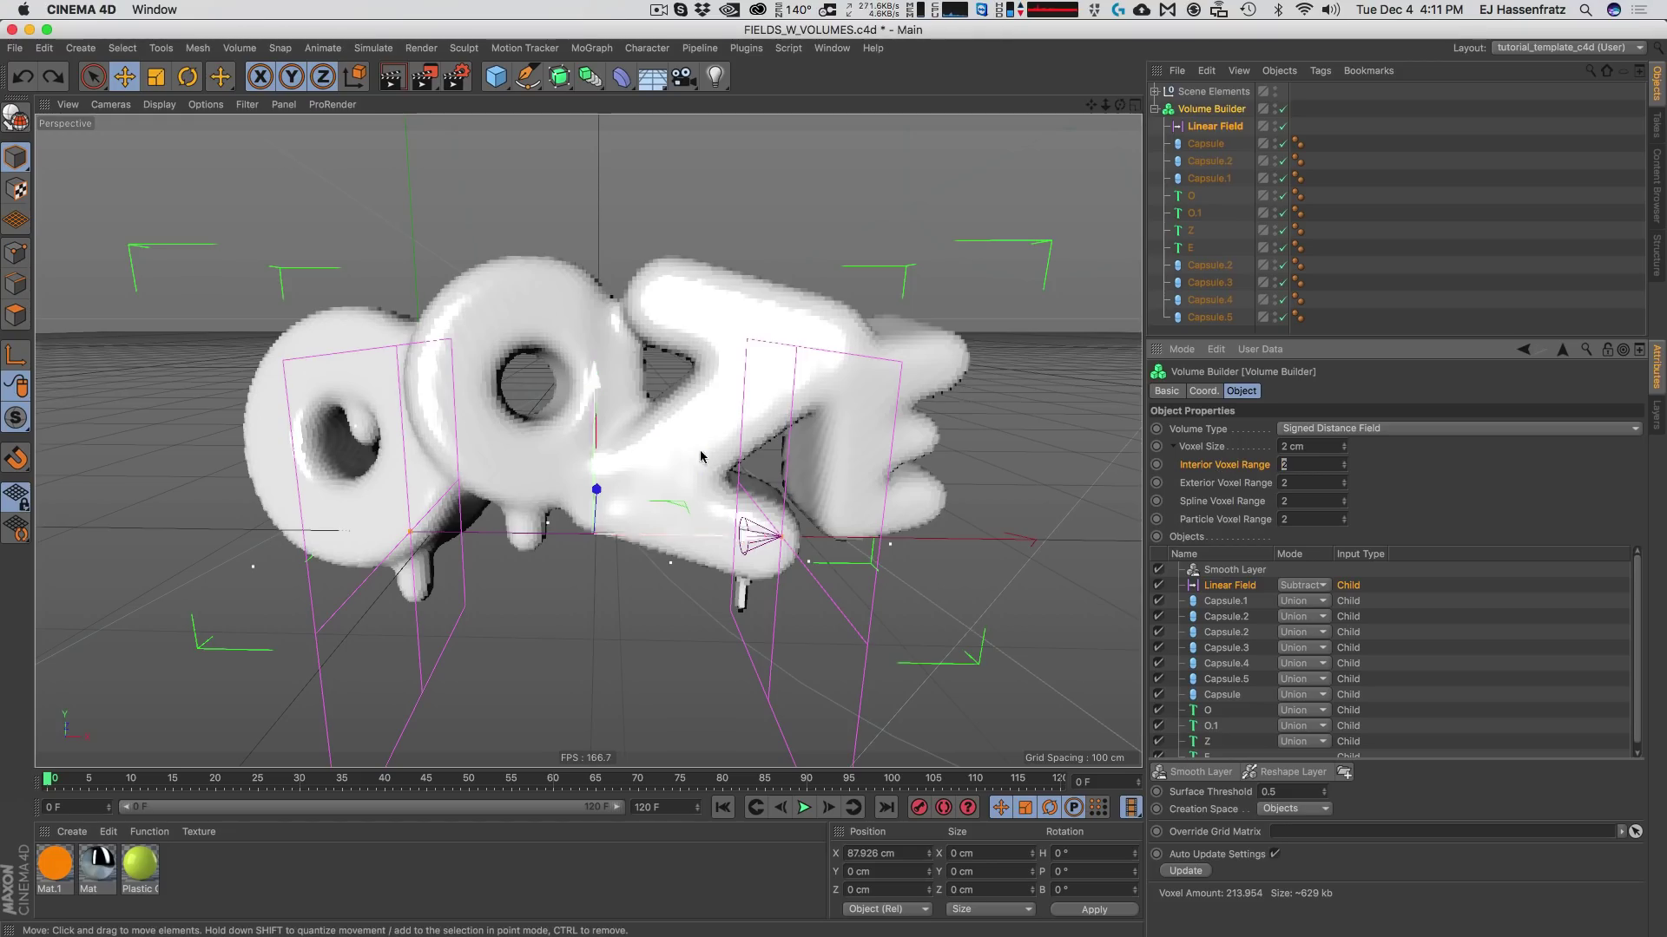
{"action": "left_click", "coordinate": [1345, 463]}
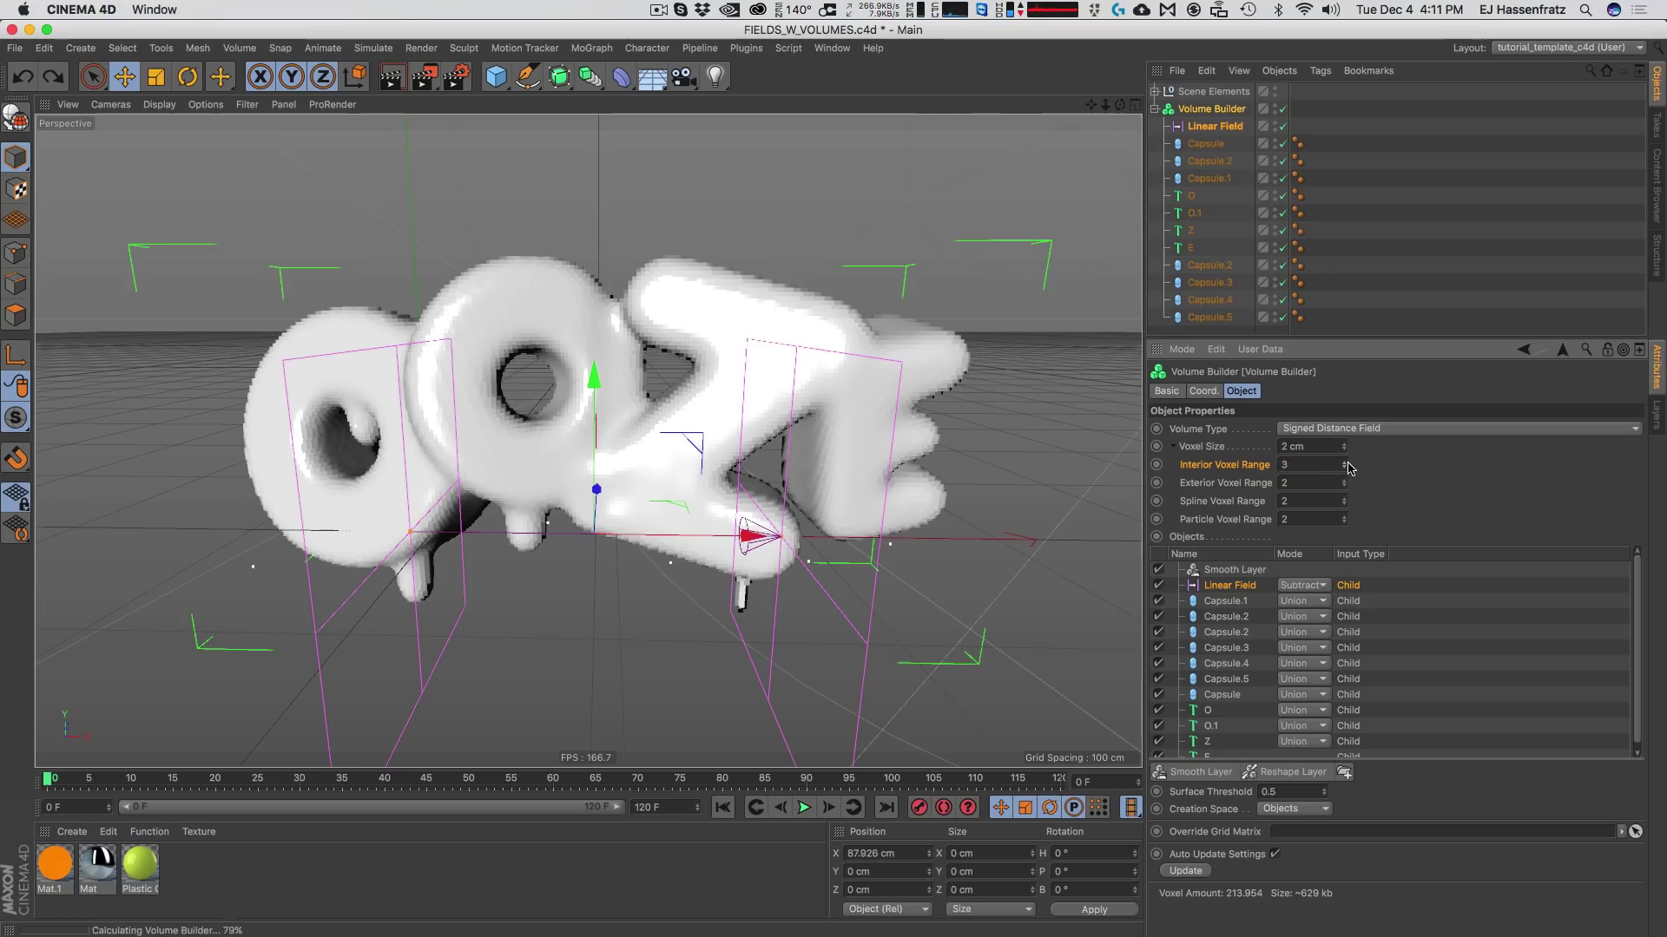
{"action": "left_click", "coordinate": [1346, 462]}
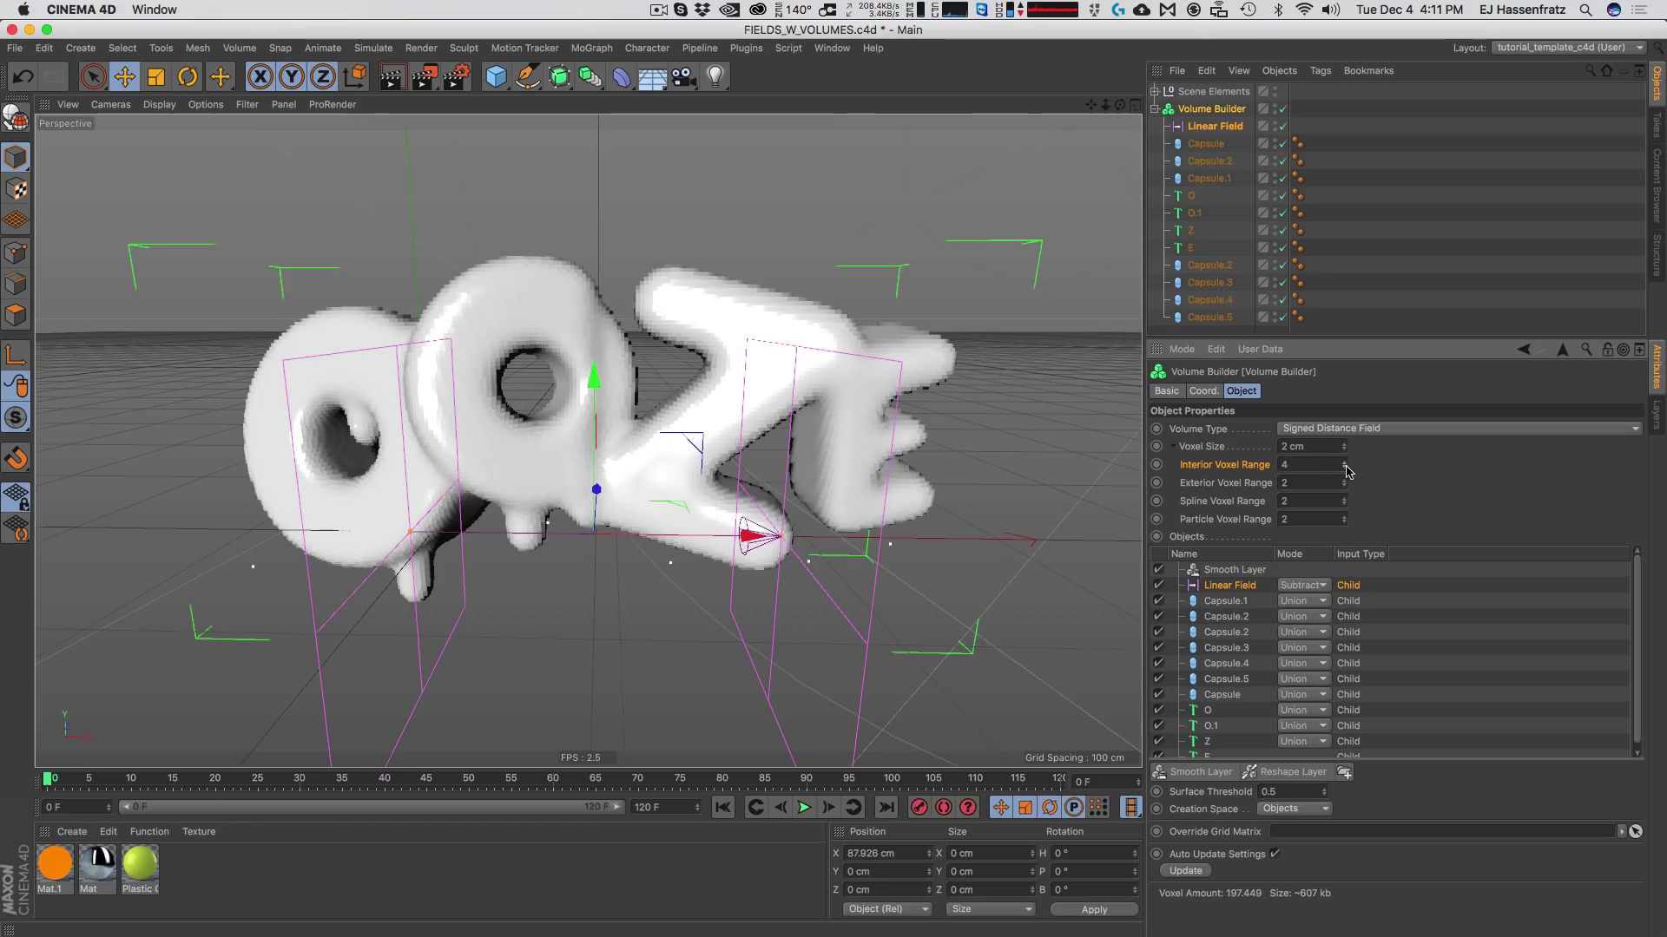
{"action": "left_click", "coordinate": [1346, 462]}
{"action": "left_click", "coordinate": [1345, 463]}
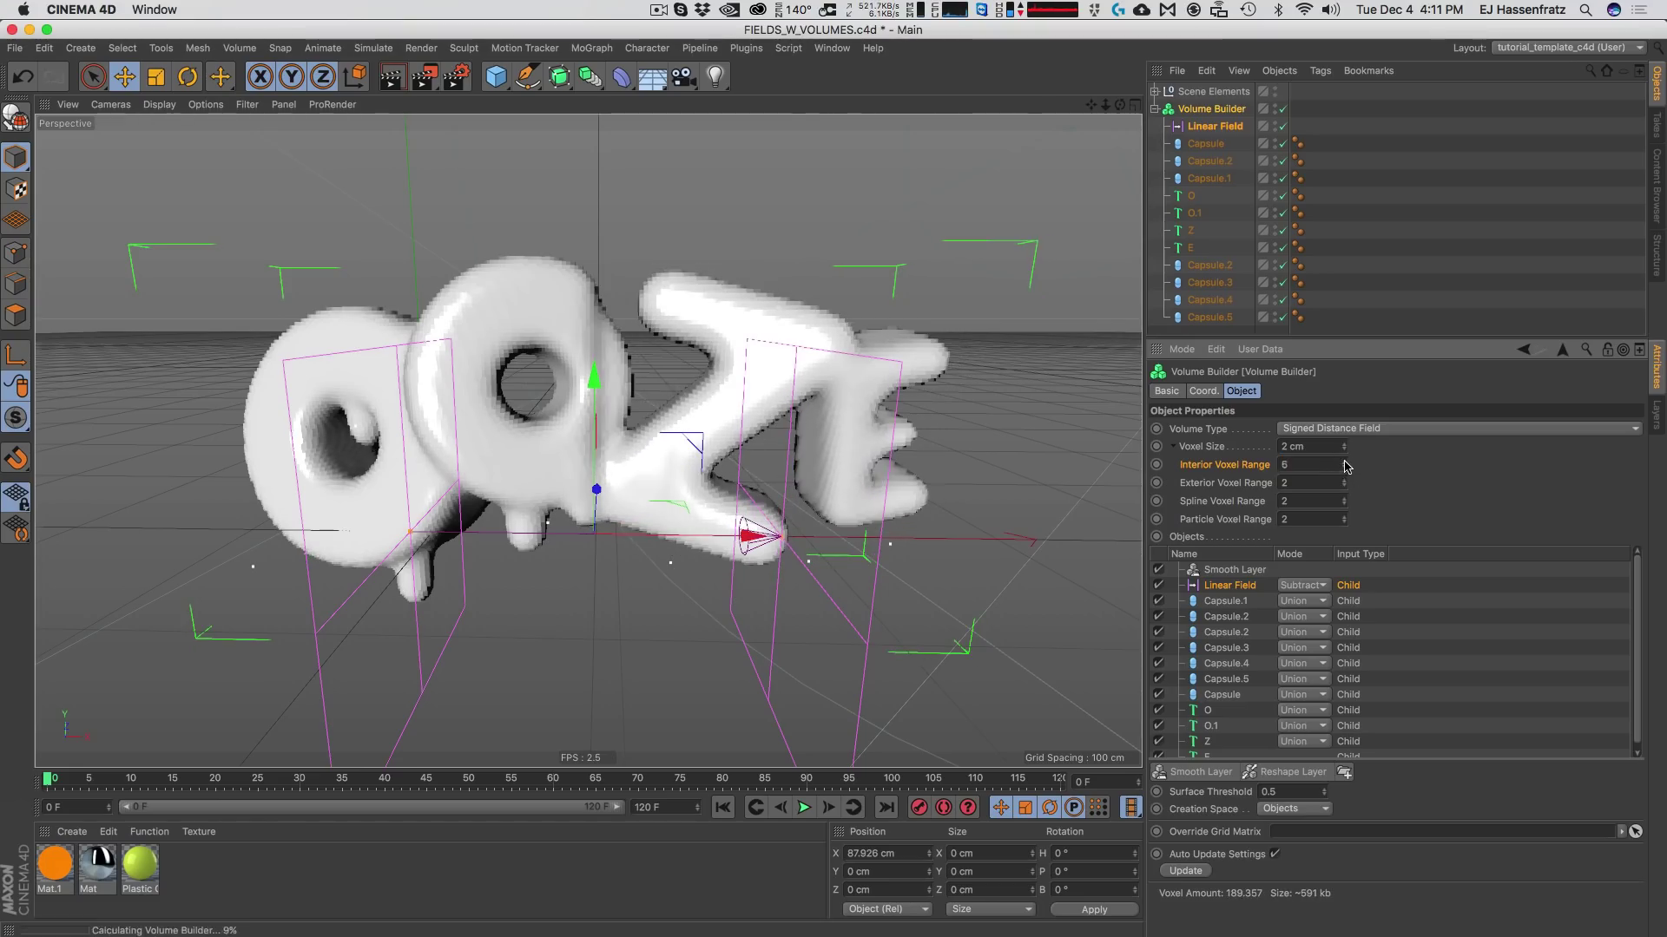
{"action": "left_click", "coordinate": [1344, 462]}
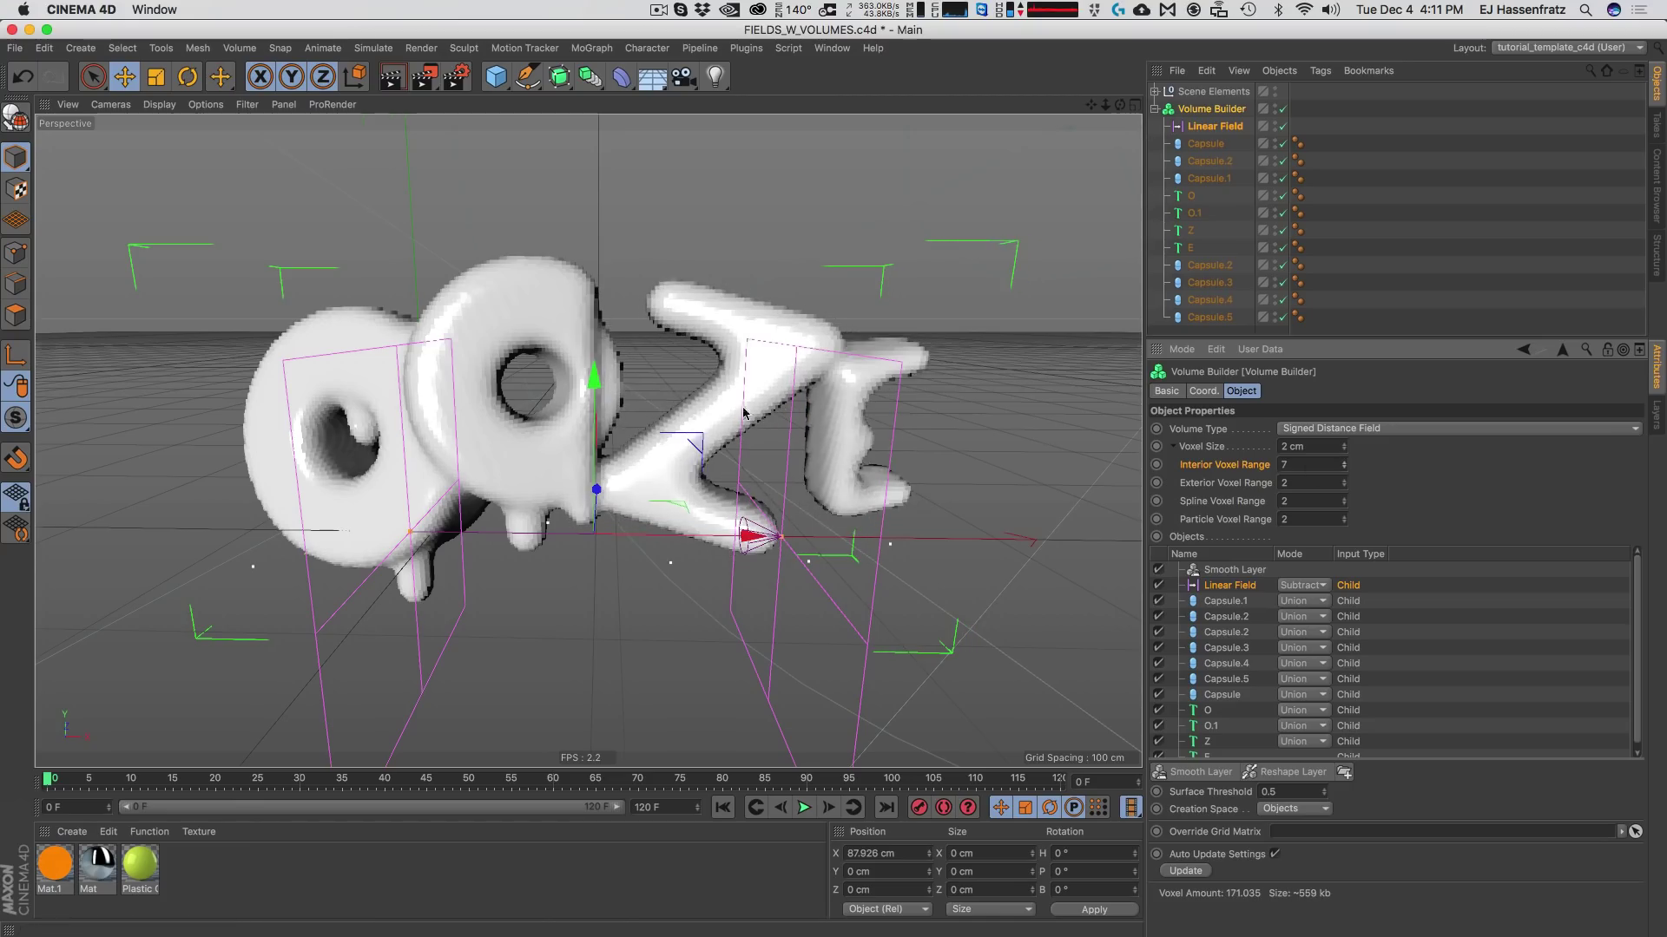
{"action": "left_click", "coordinate": [1344, 463]}
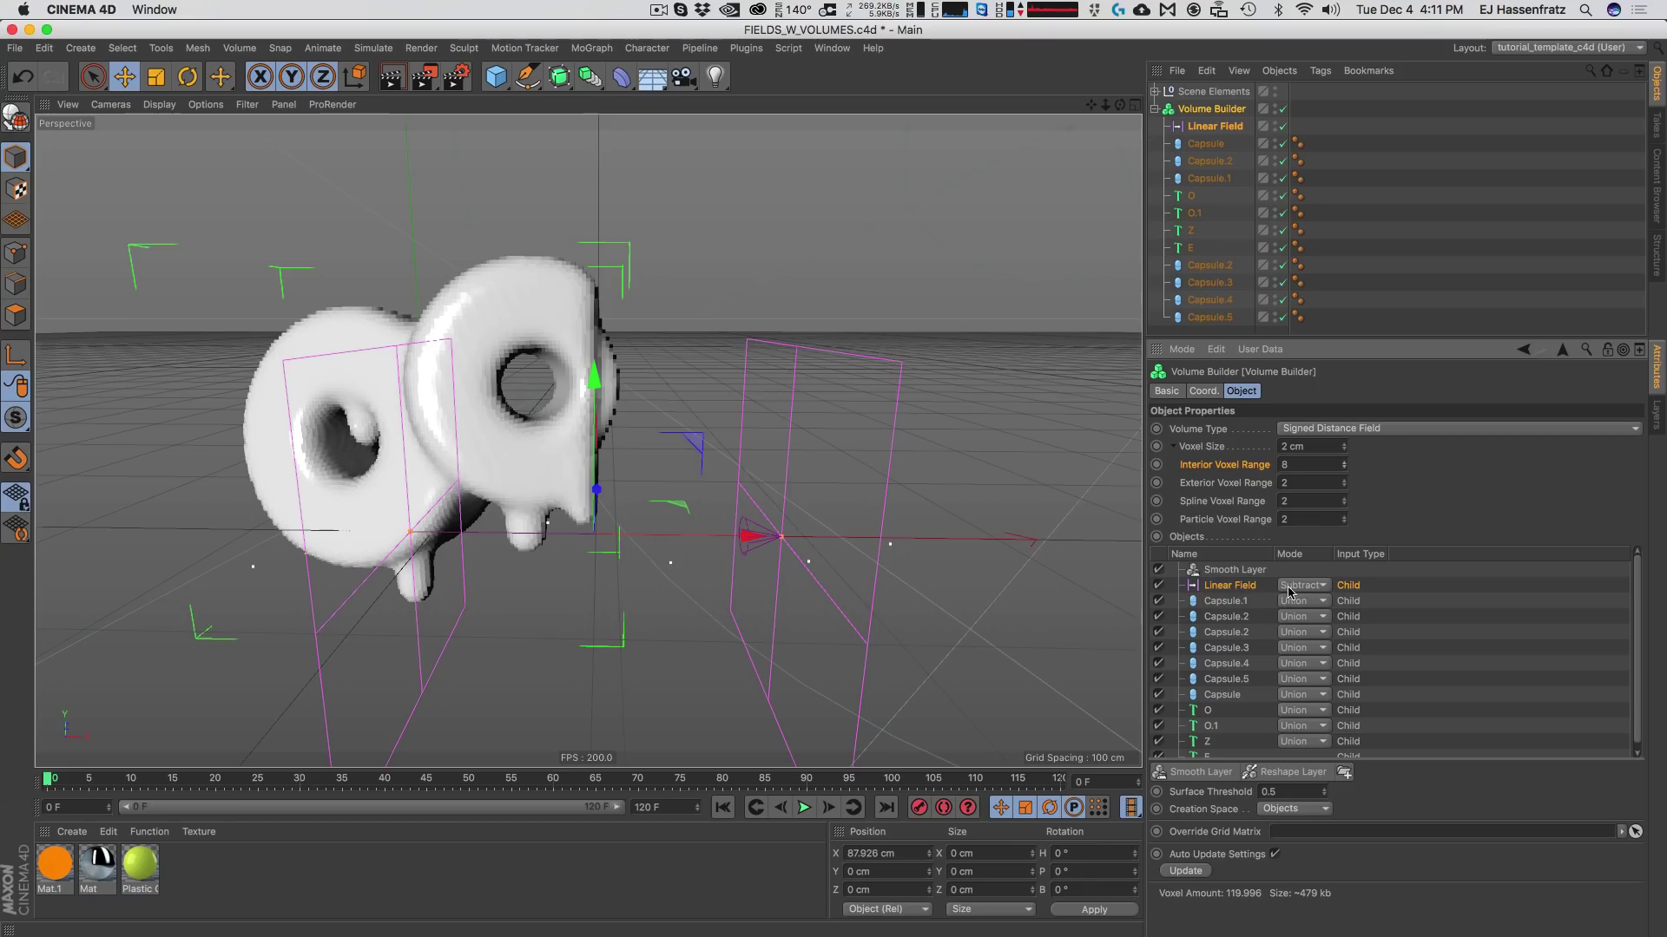
{"action": "left_click", "coordinate": [1345, 461]}
{"action": "left_click", "coordinate": [1345, 462]}
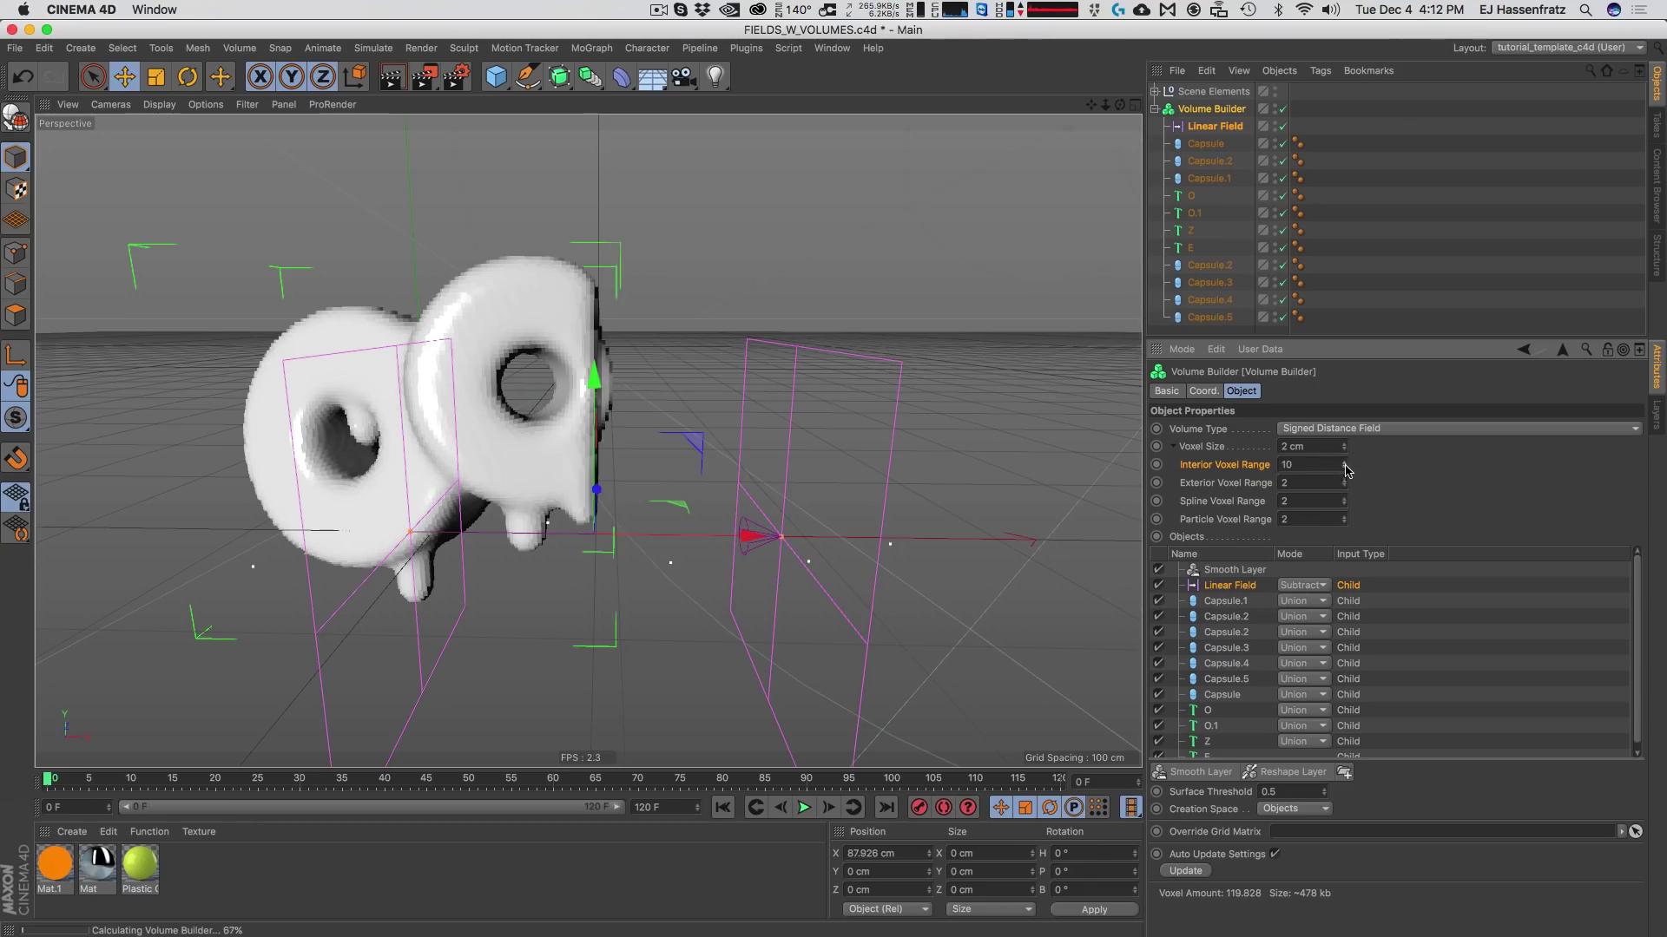
{"action": "left_click", "coordinate": [1345, 463]}
{"action": "left_click", "coordinate": [1345, 462]}
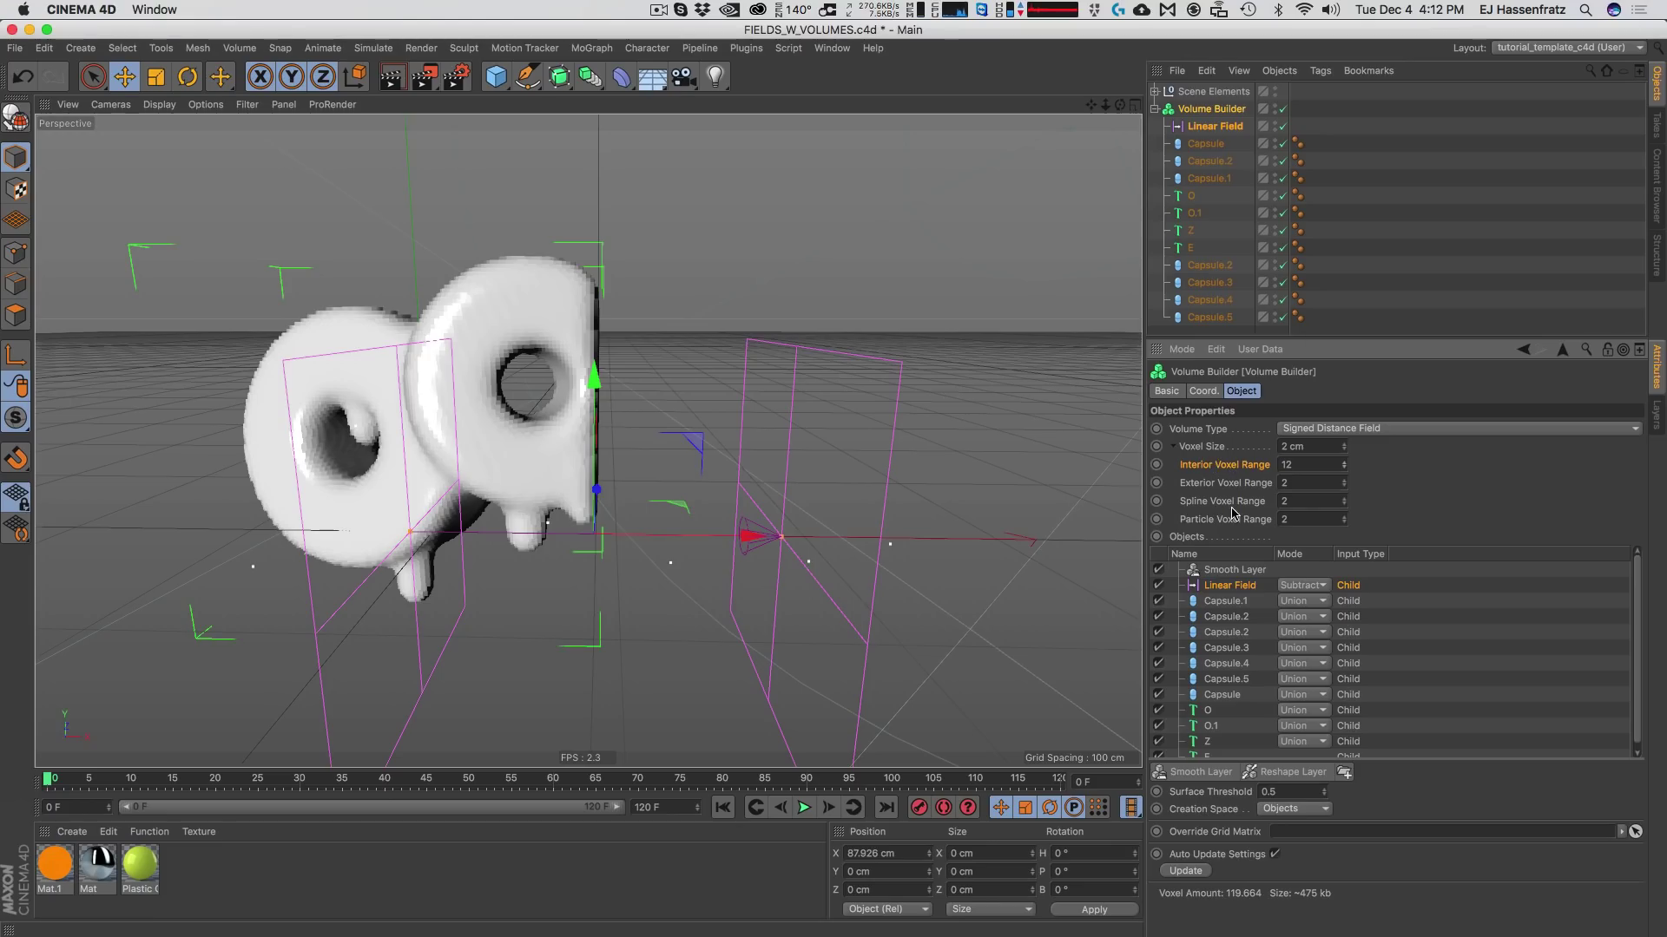
Move the Linear Field along X to about 119 cm and set its direction to Y-.
{"action": "left_click", "coordinate": [585, 375]}
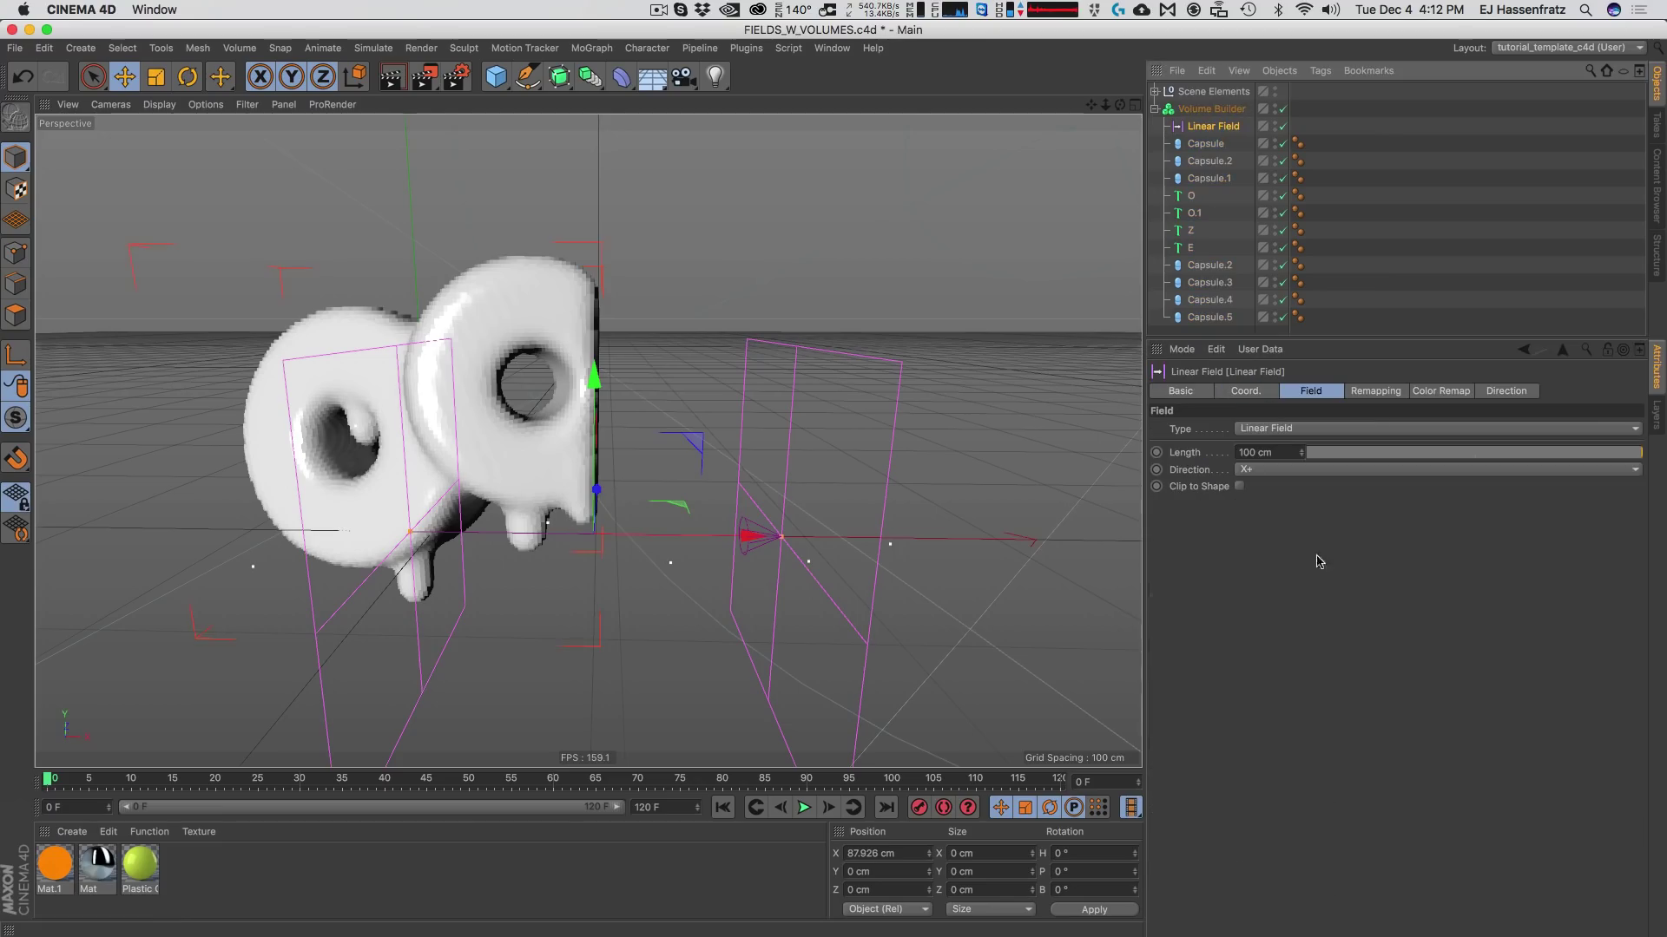
{"action": "left_click_drag", "start_coordinate": [748, 538], "coordinate": [694, 498]}
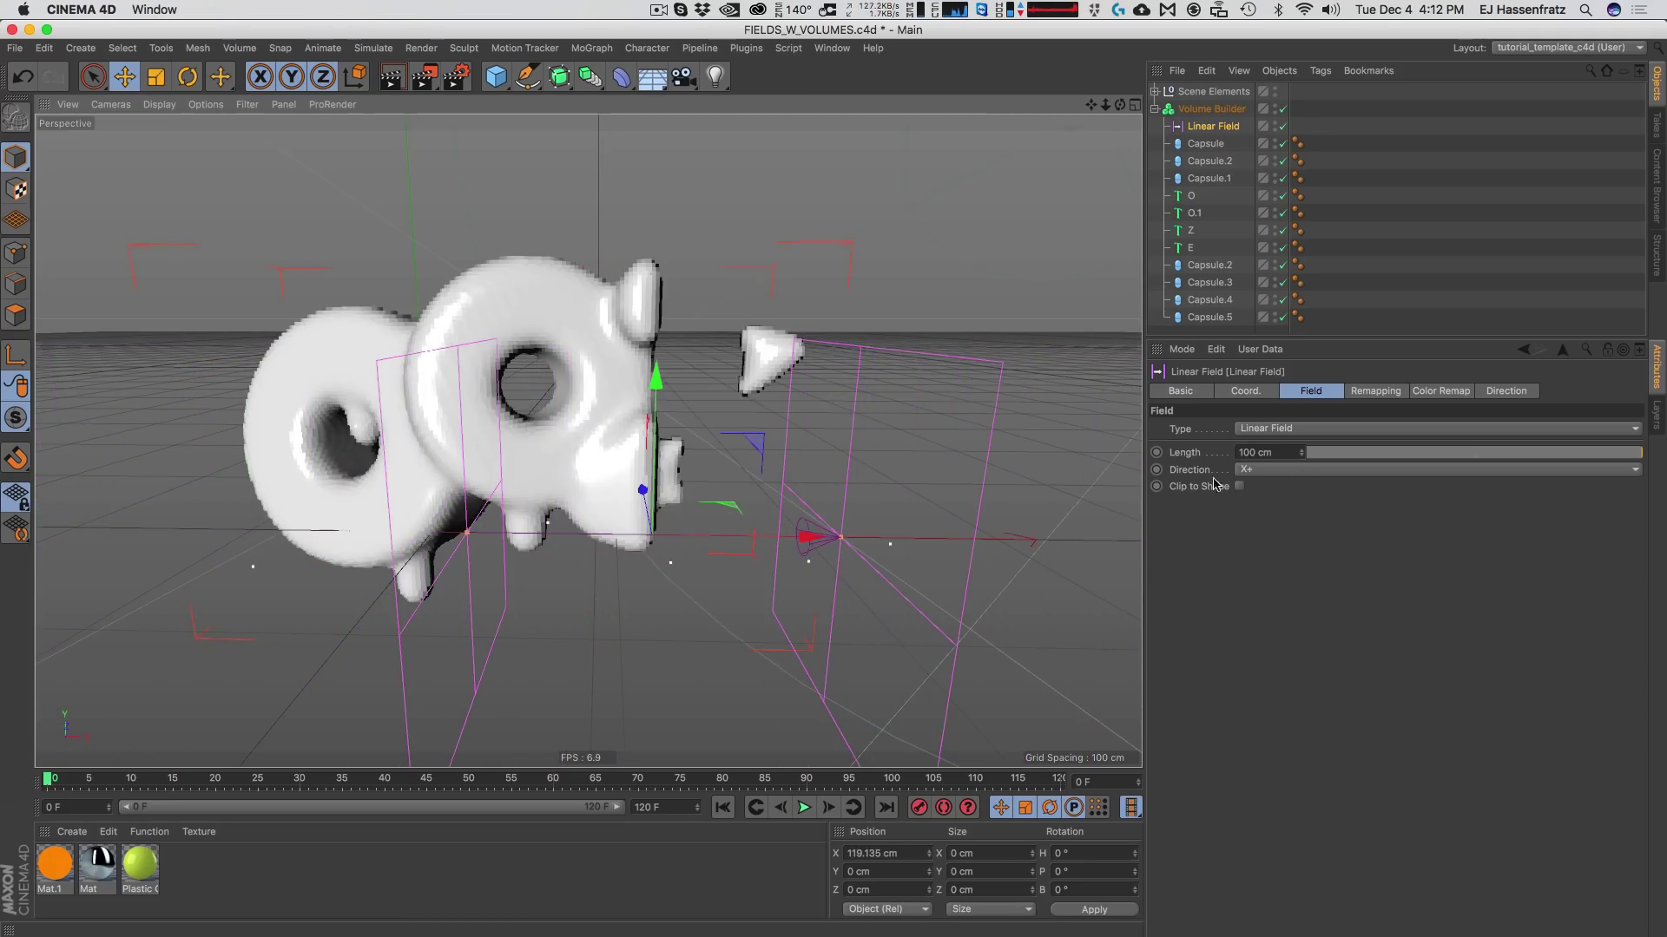
{"action": "left_click", "coordinate": [1262, 474]}
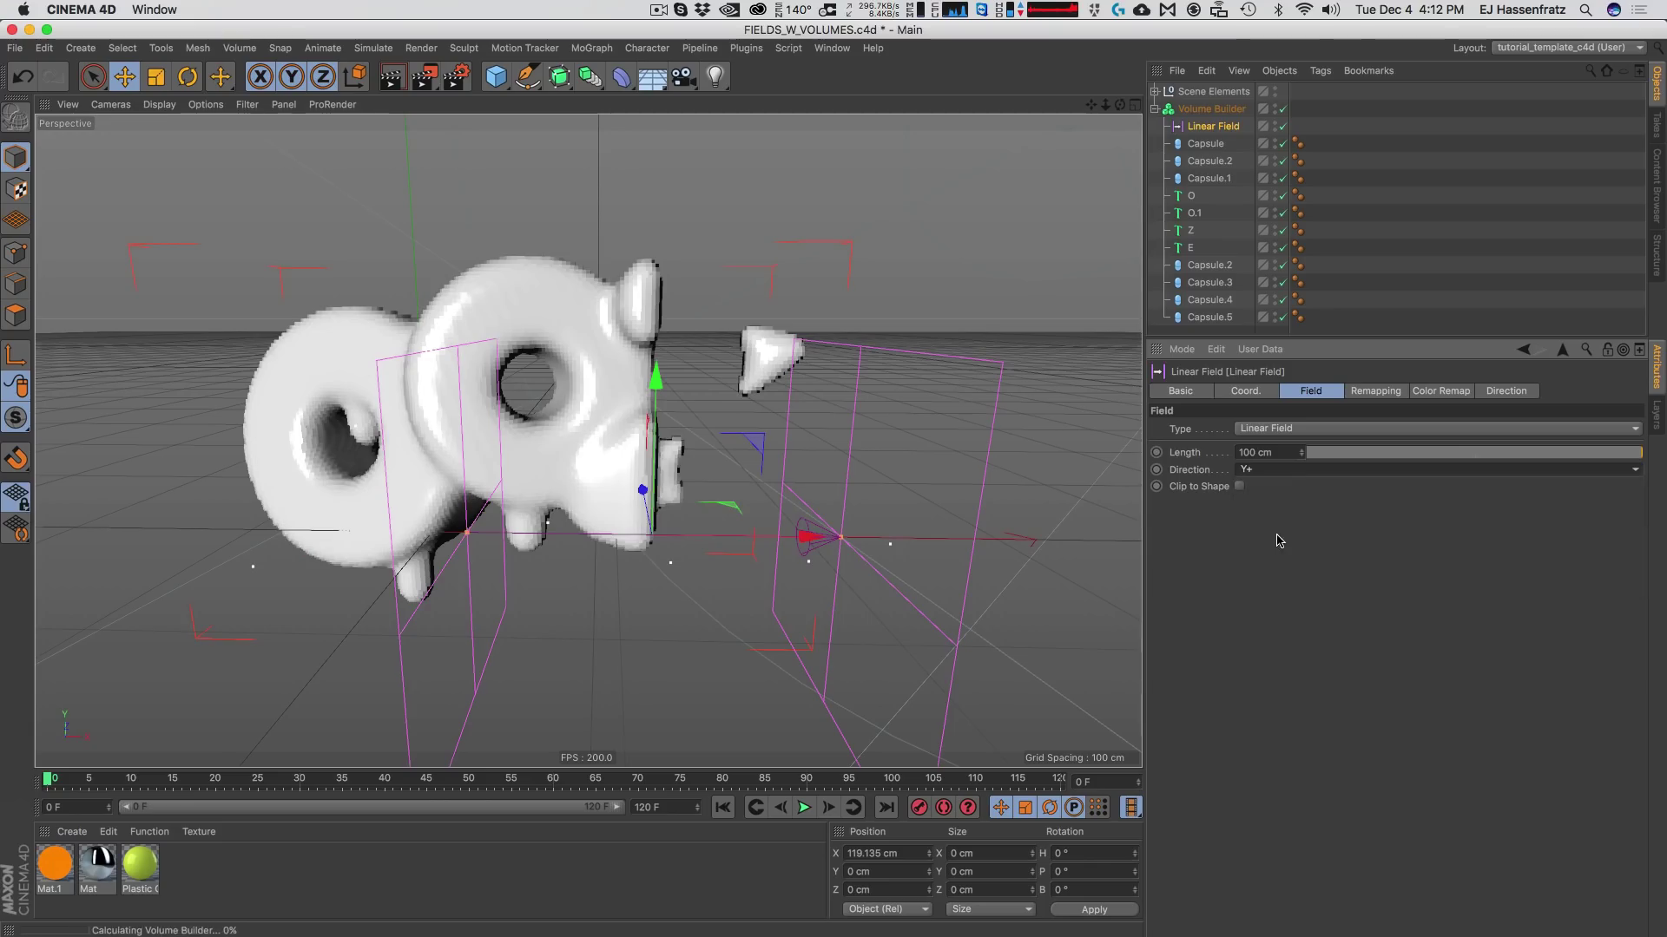
{"action": "left_click", "coordinate": [1266, 549]}
{"action": "left_click", "coordinate": [1269, 472]}
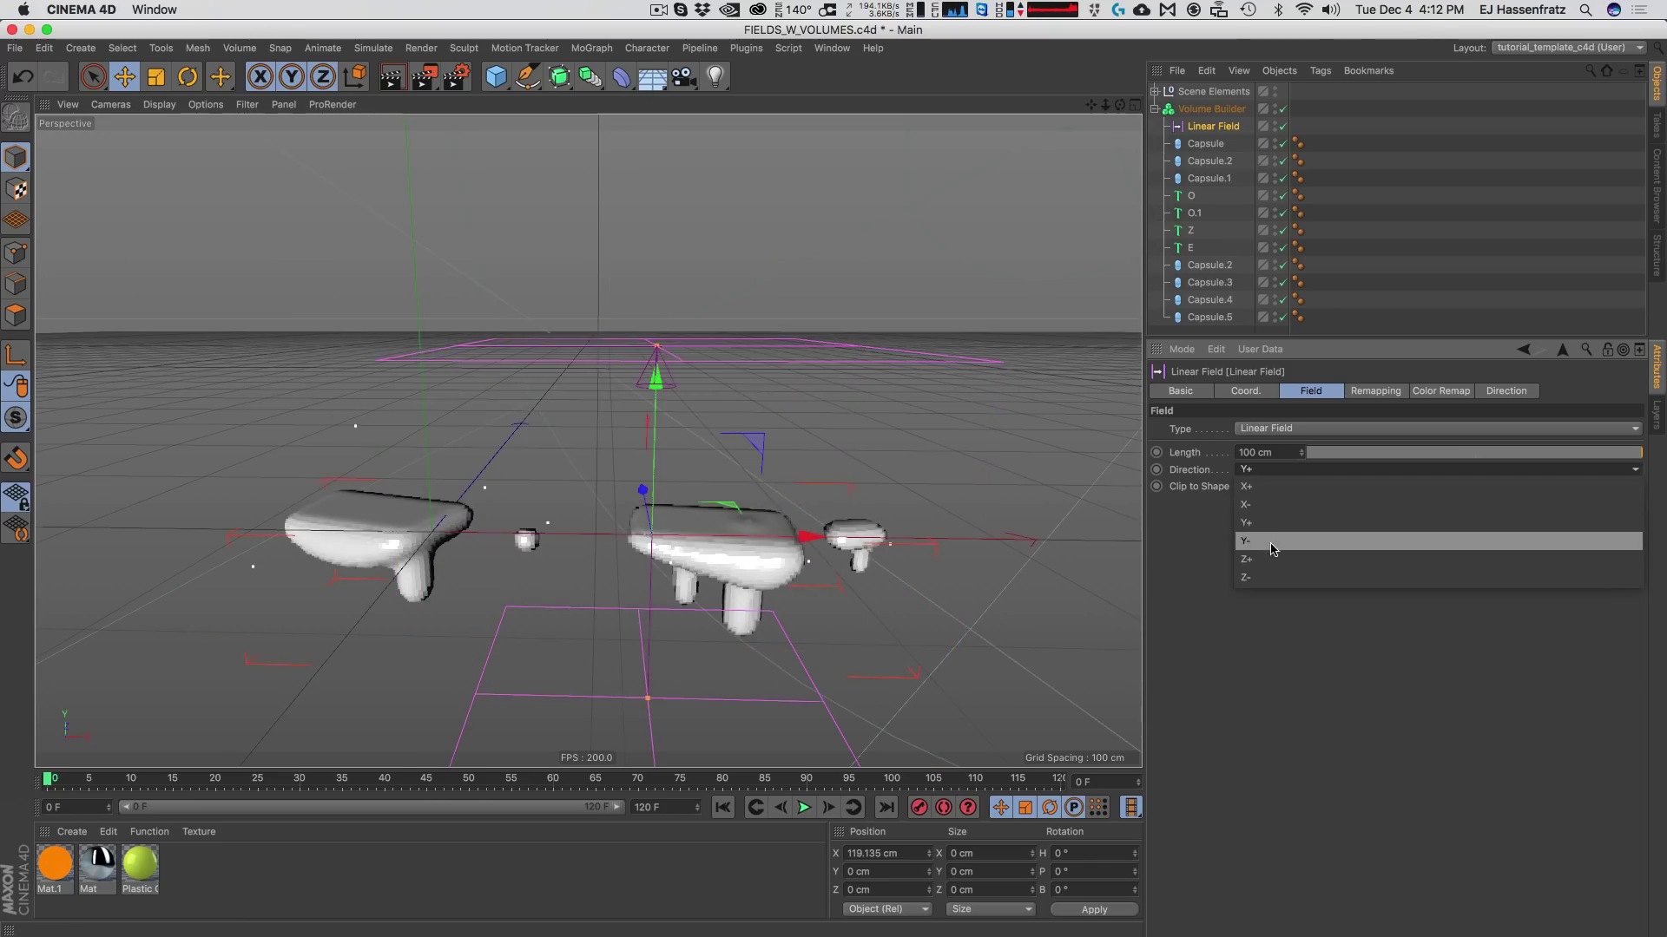
{"action": "left_click", "coordinate": [1270, 550]}
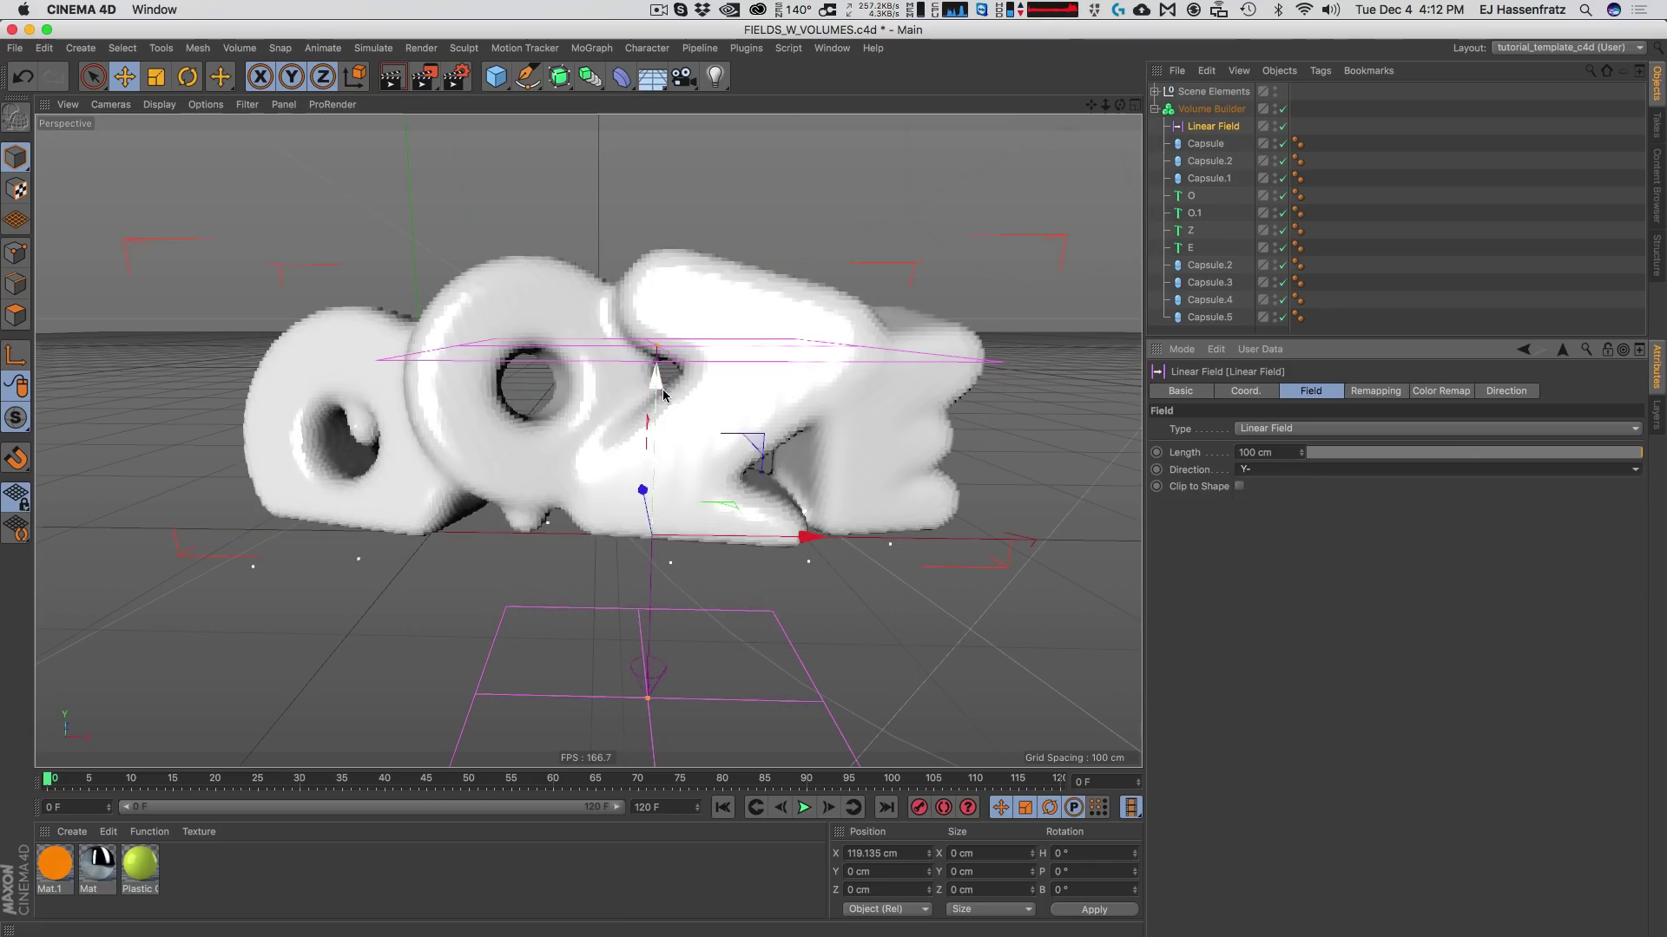
Raise the Linear Field to about 58 cm in Y and shorten its length to about 60 cm.
{"action": "left_click_drag", "start_coordinate": [657, 379], "coordinate": [595, 329]}
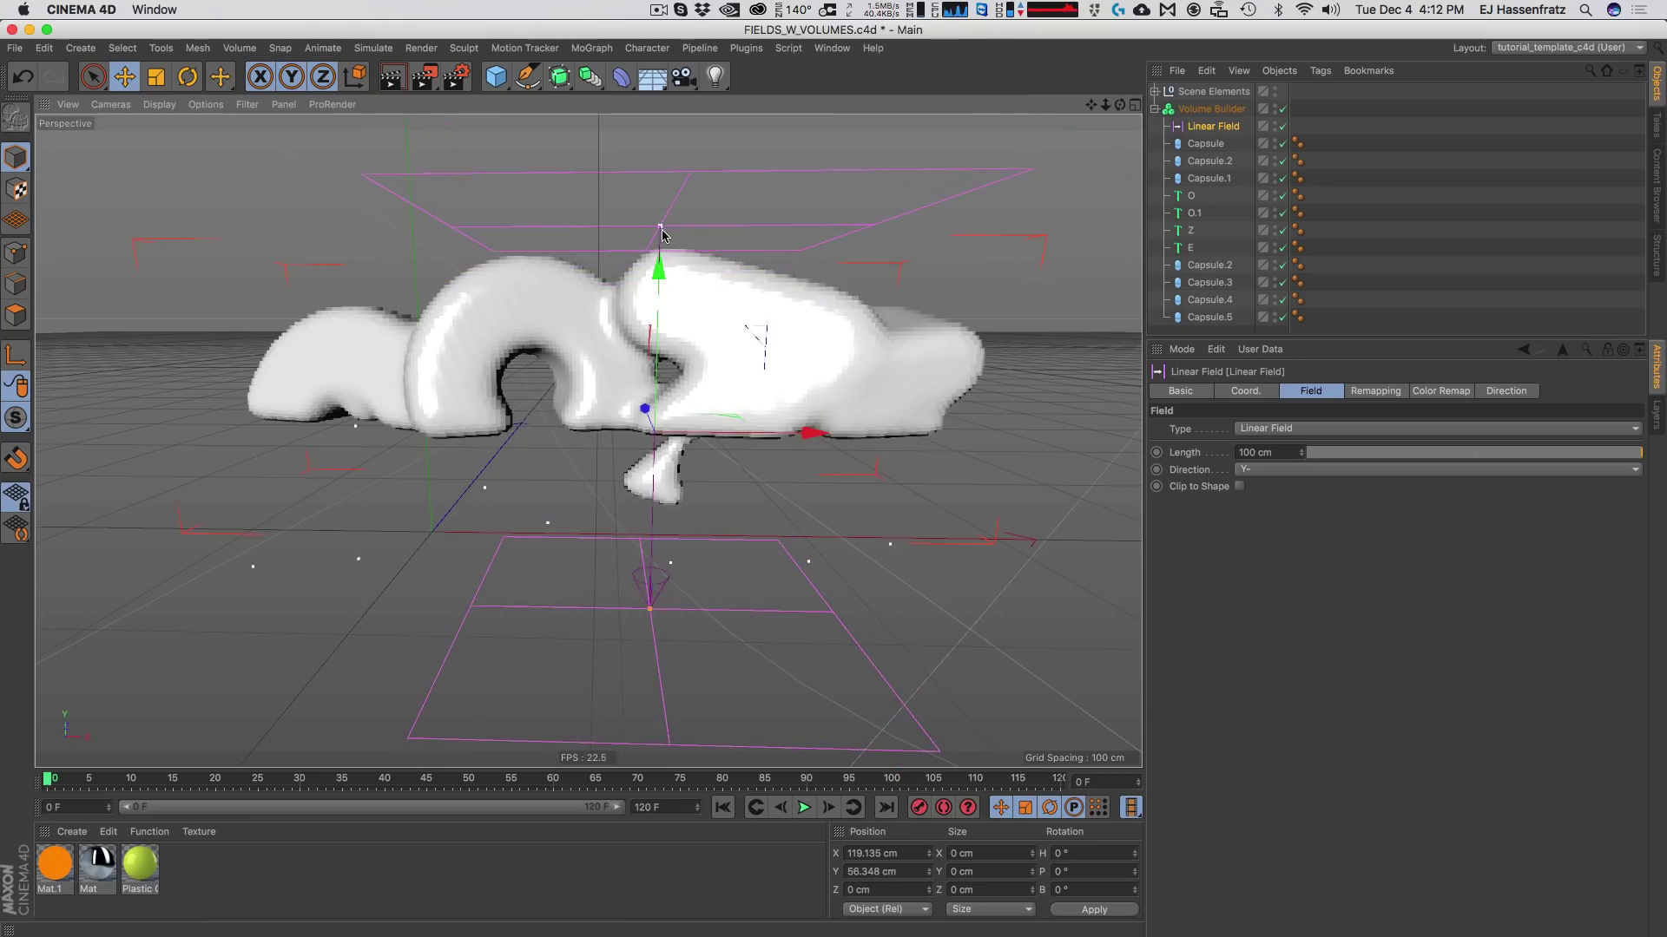
{"action": "mouse_move", "coordinate": [661, 226]}
{"action": "left_mouse_down"}
{"action": "mouse_move", "coordinate": [661, 331]}
{"action": "mouse_move", "coordinate": [676, 233]}
{"action": "left_mouse_up"}
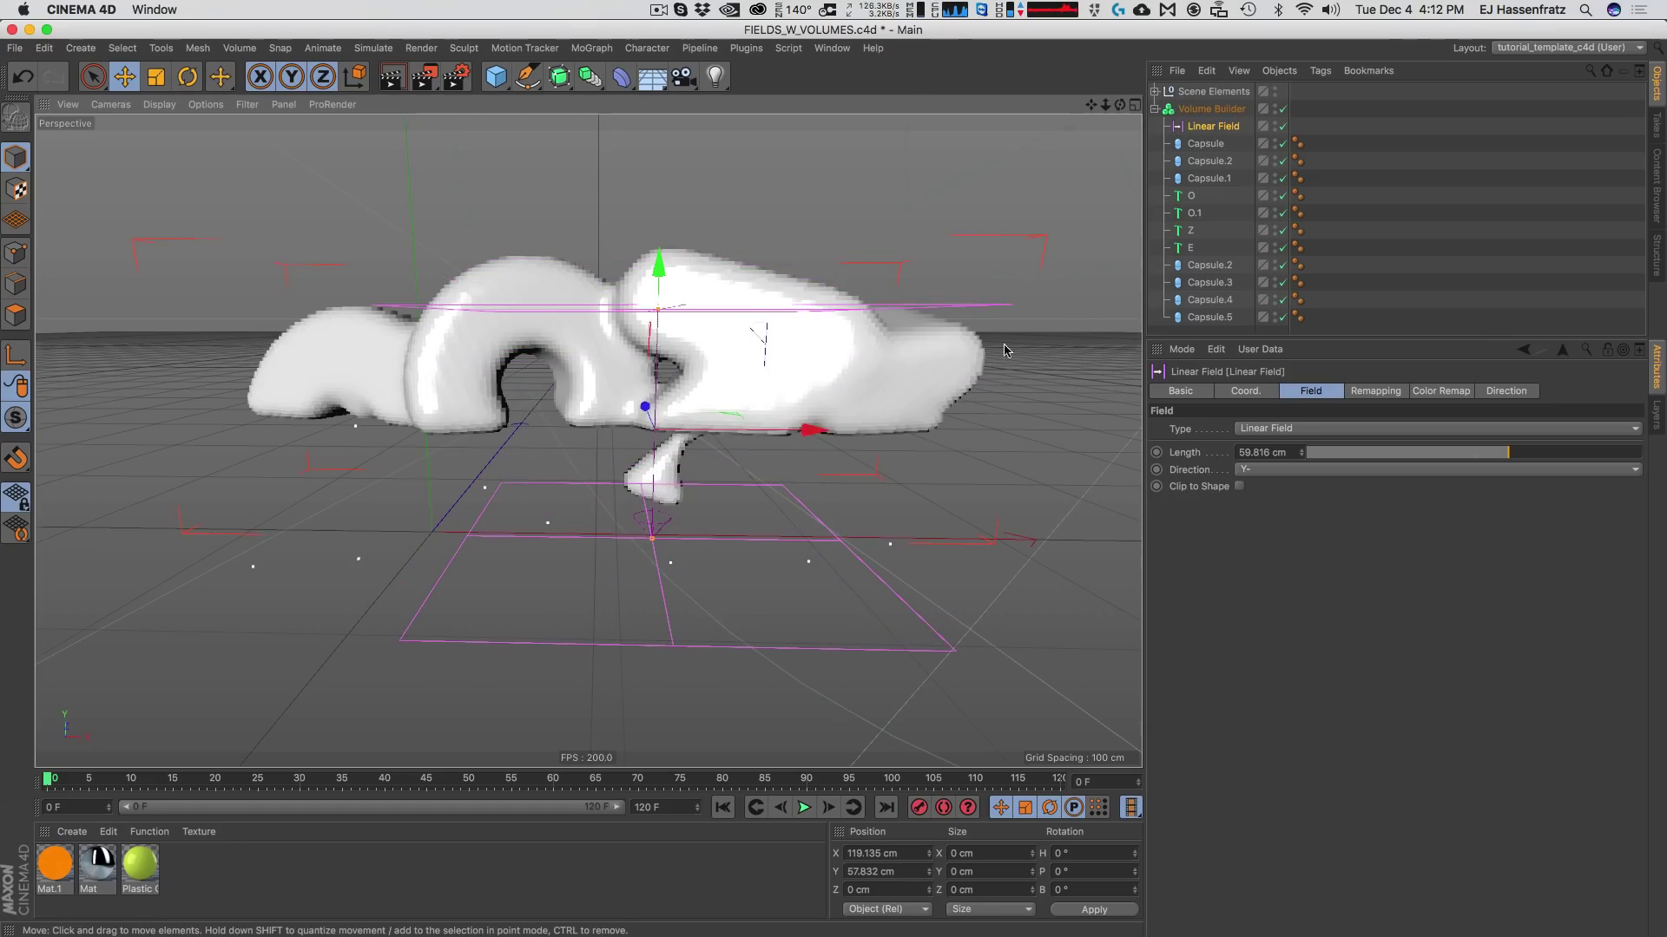
Set the Volume Builder's Interior Voxel Range to 15.
{"action": "left_click", "coordinate": [1211, 109]}
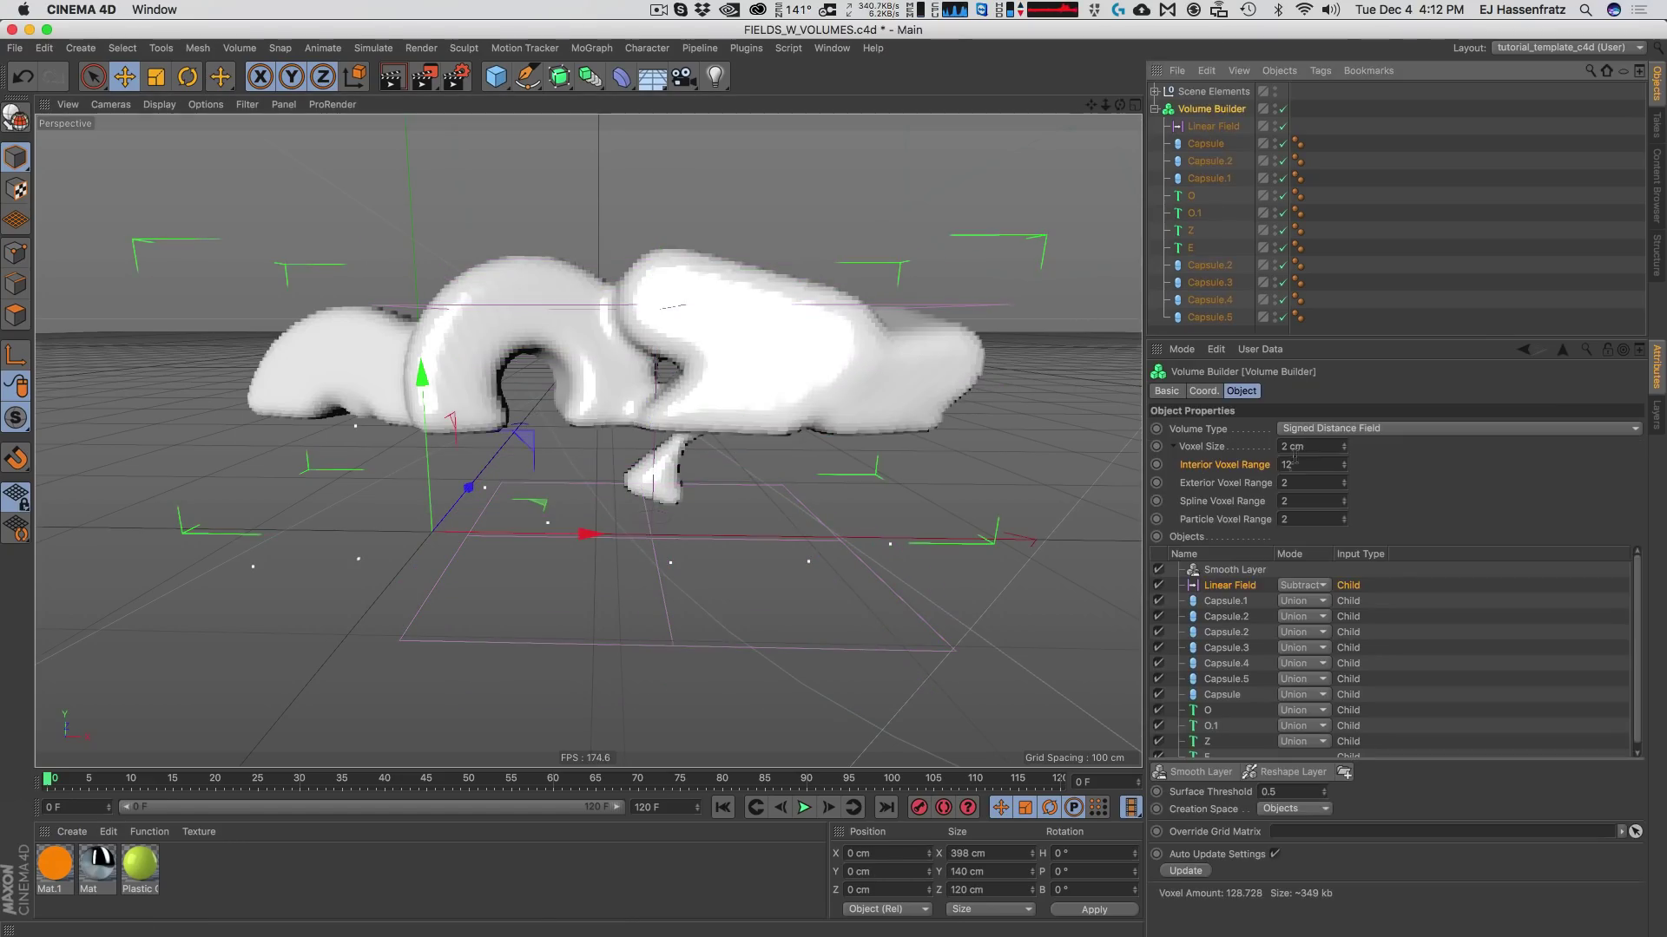
{"action": "left_click", "coordinate": [1297, 464]}
{"action": "type", "text": "15"}
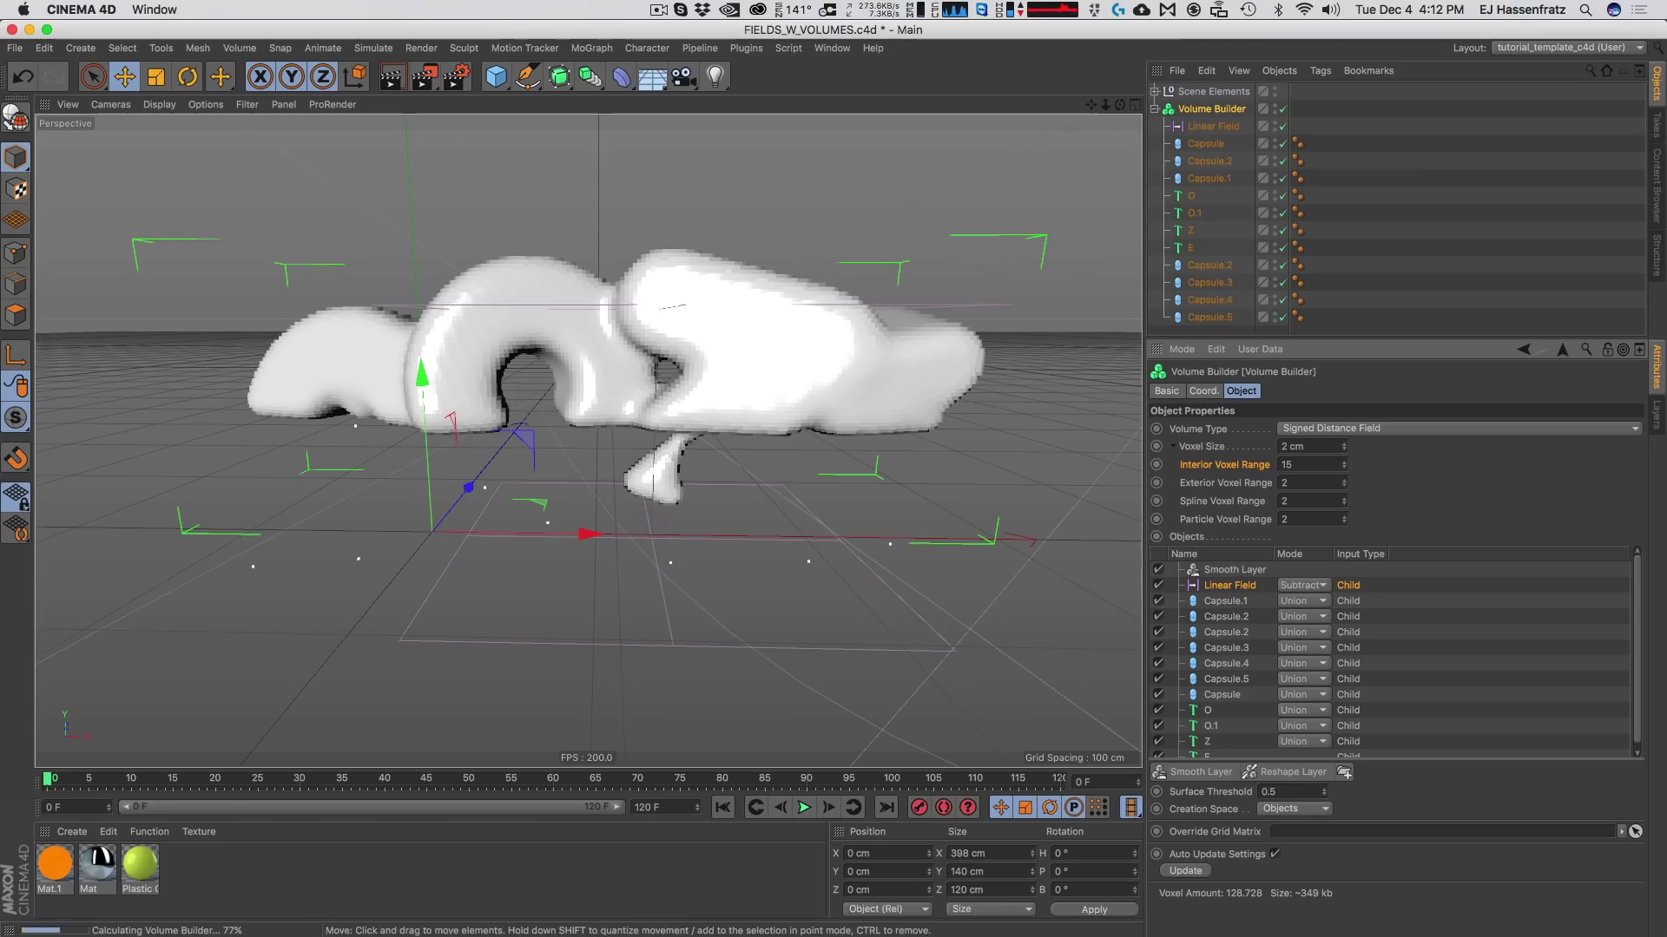
{"action": "key", "text": "Return"}
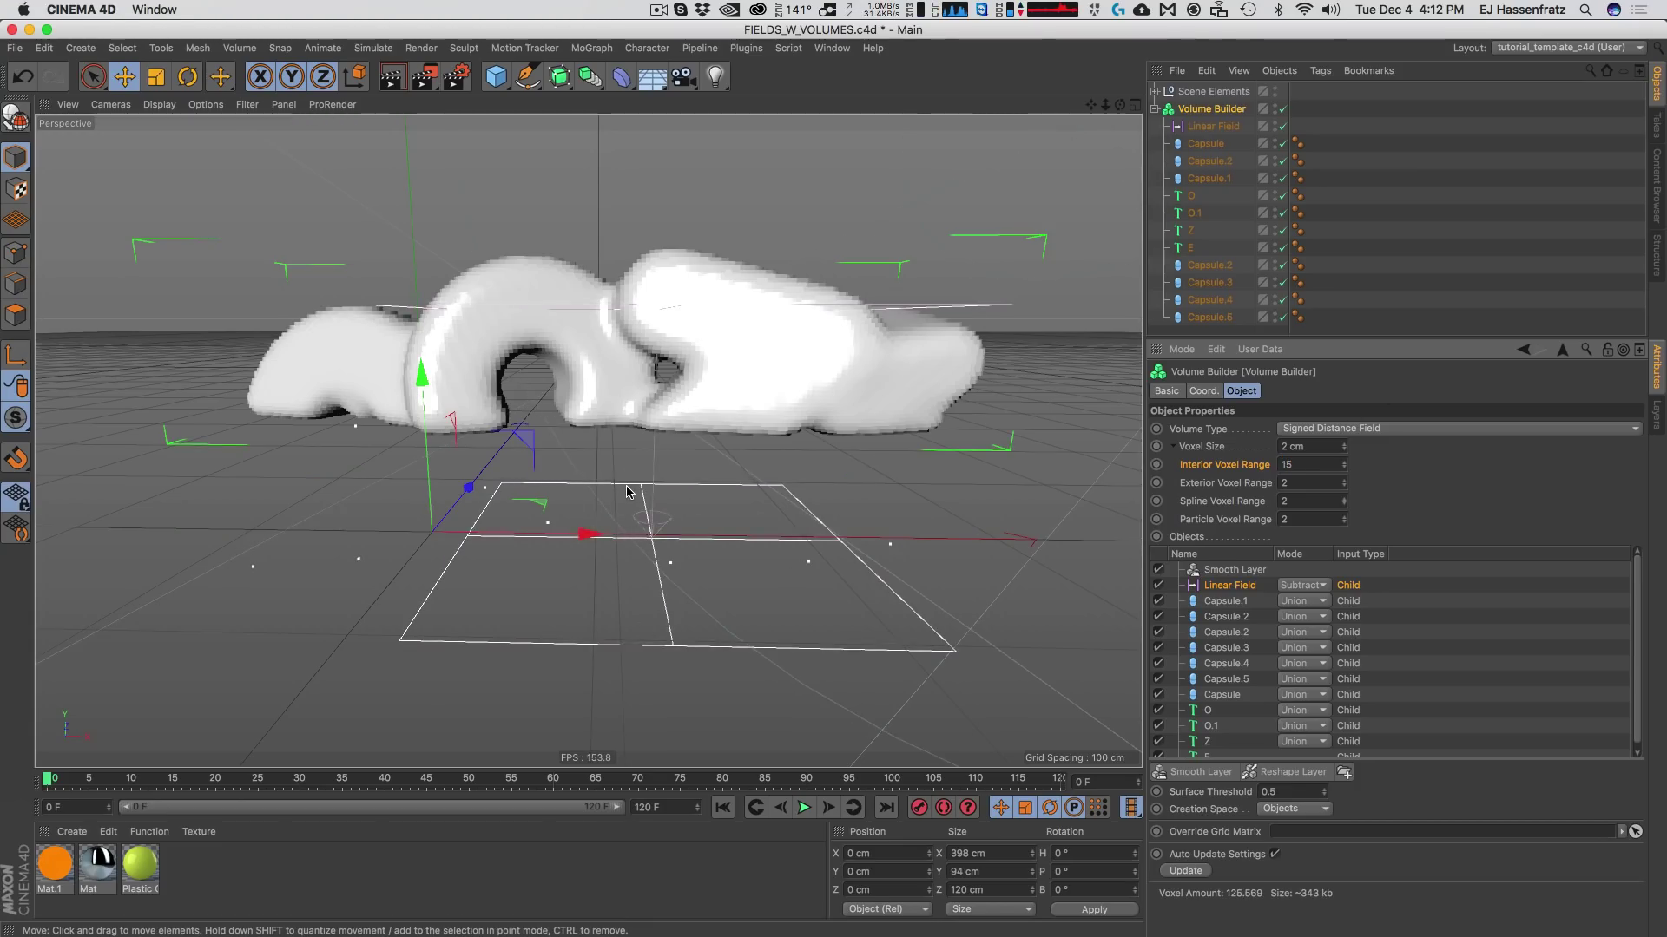
Lower the Linear Field to about 30 cm in Y.
{"action": "left_click", "coordinate": [627, 492]}
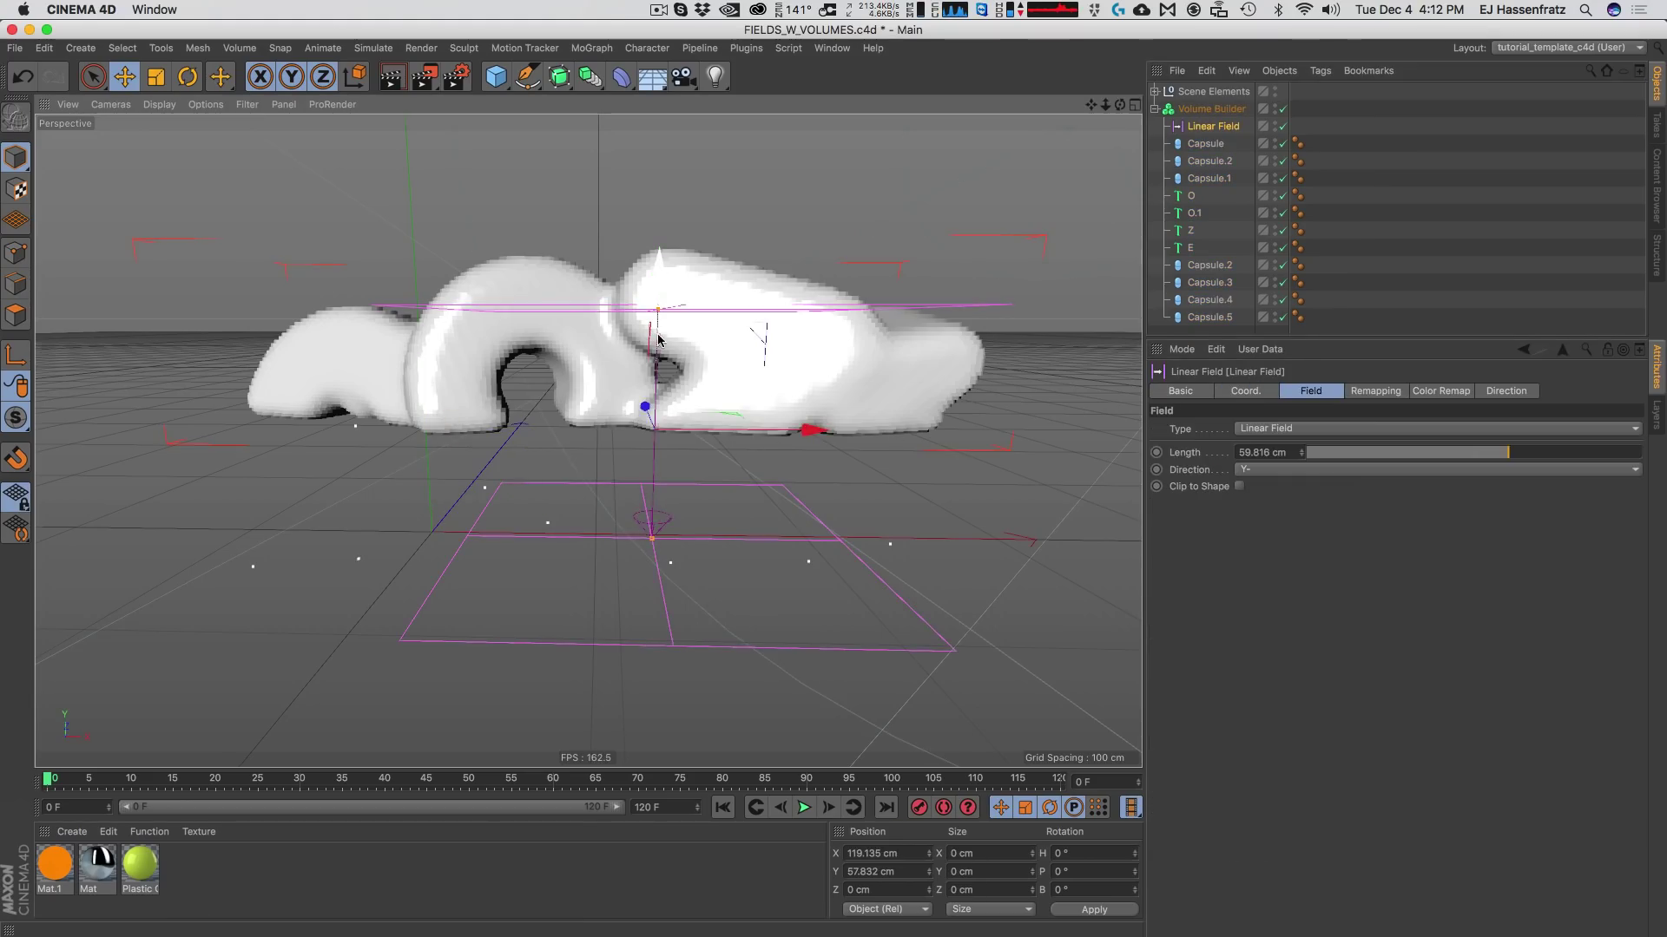
{"action": "left_click_drag", "start_coordinate": [658, 338], "coordinate": [688, 418]}
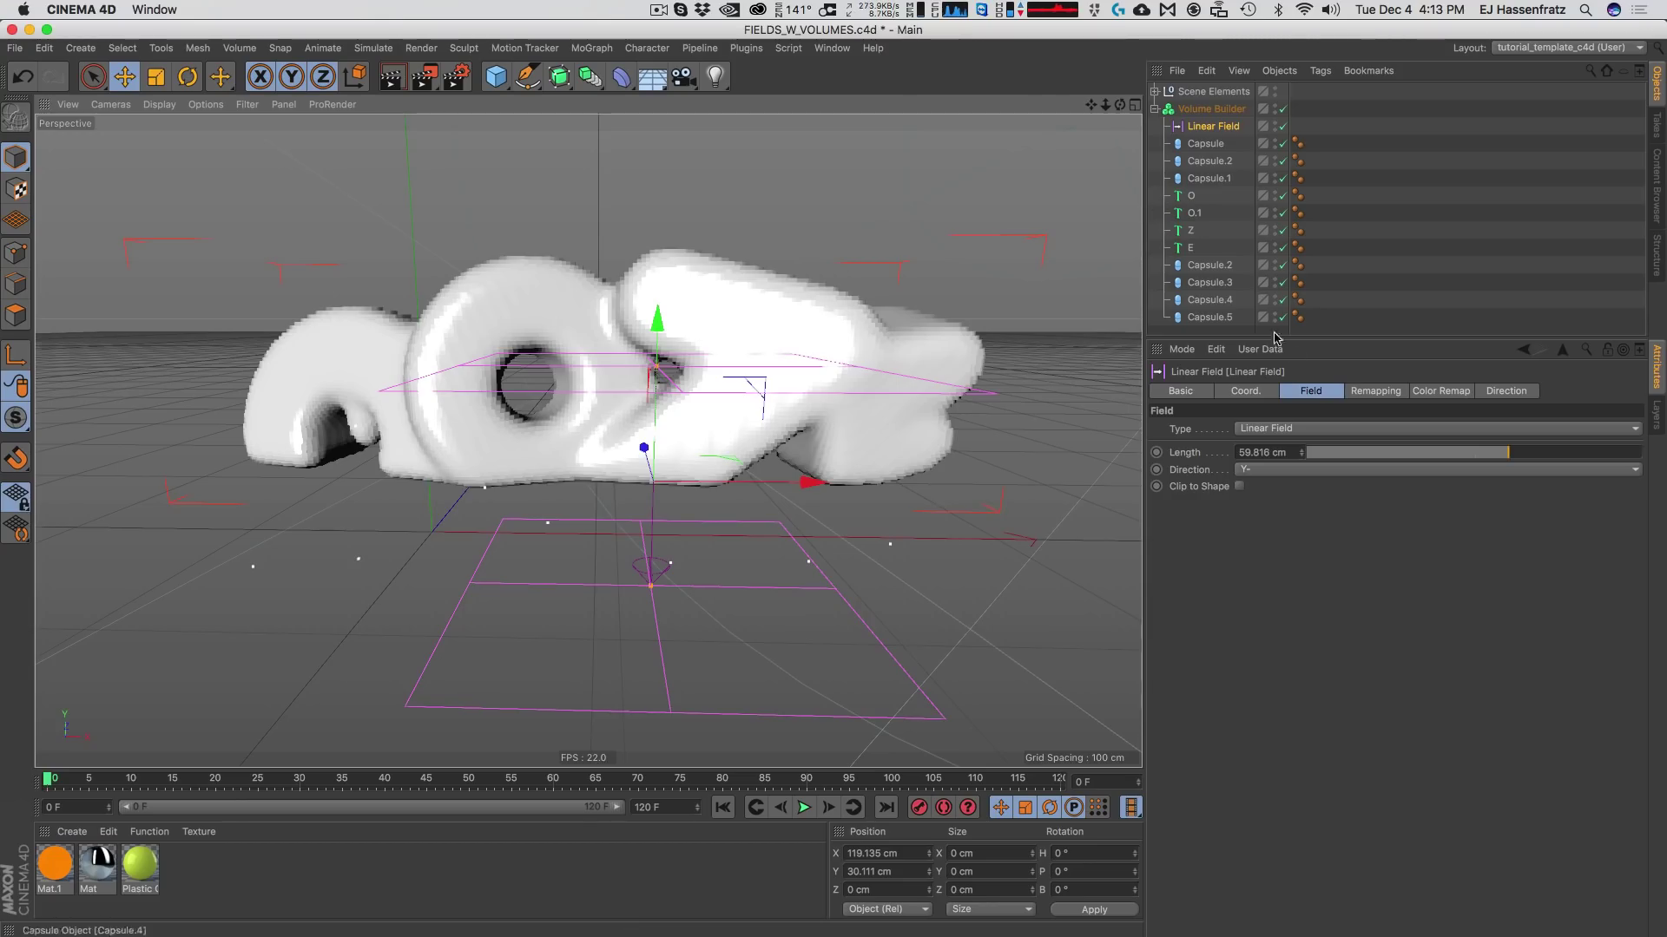
{"action": "left_click", "coordinate": [1375, 391]}
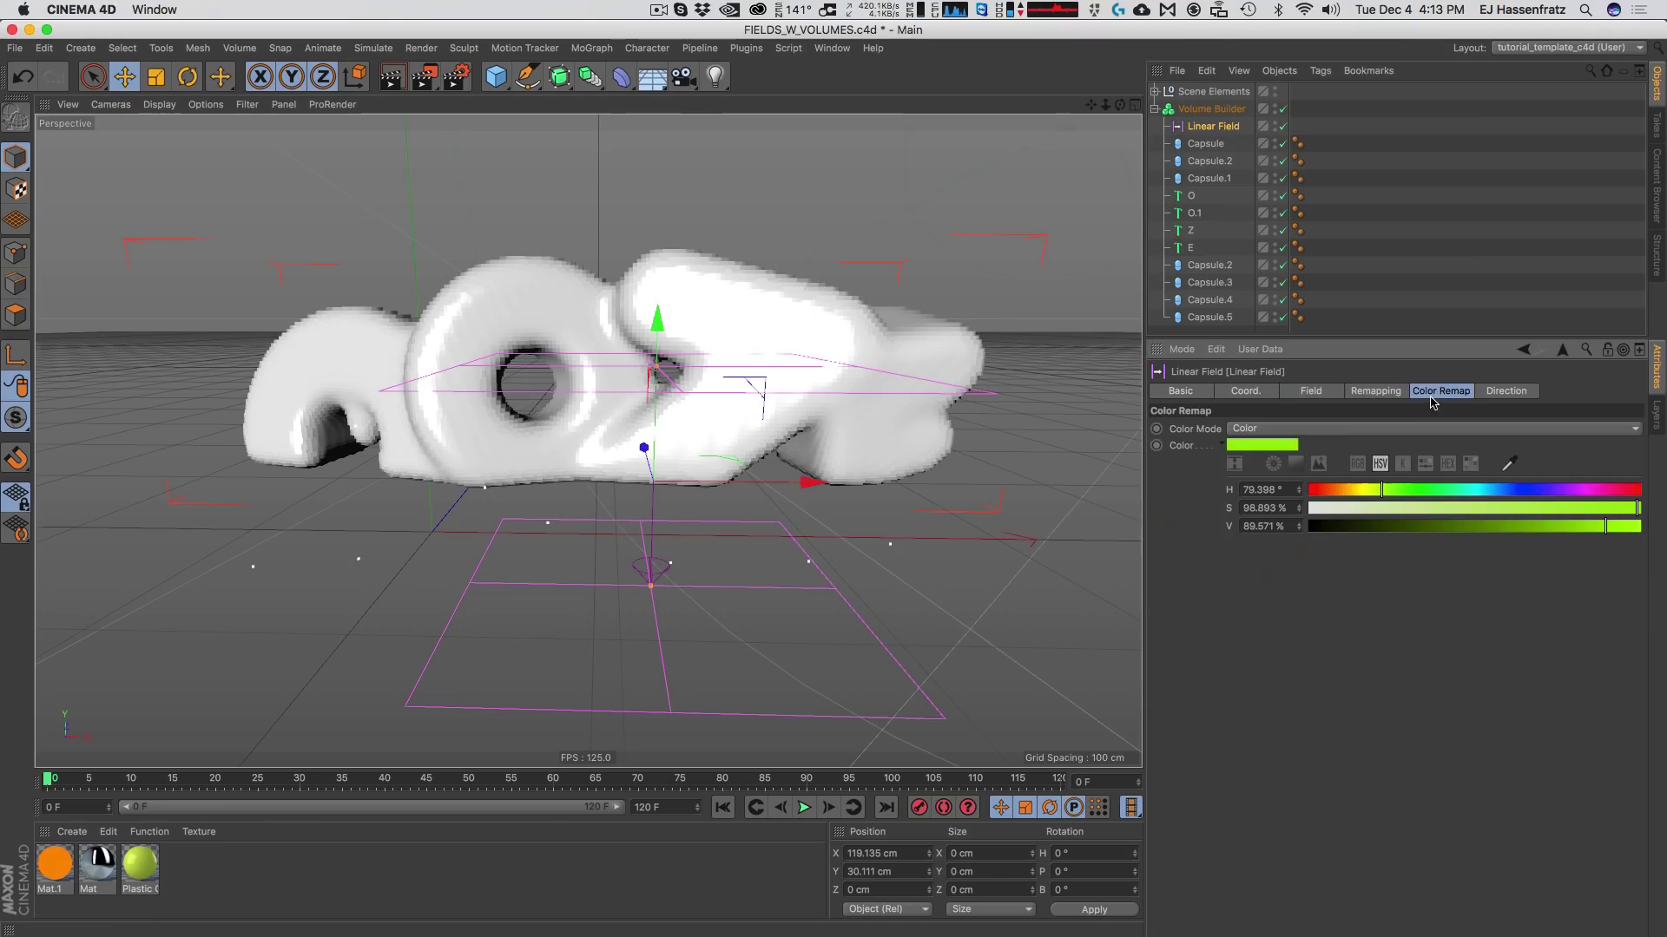
{"action": "left_click", "coordinate": [1211, 108]}
{"action": "left_click", "coordinate": [1215, 128]}
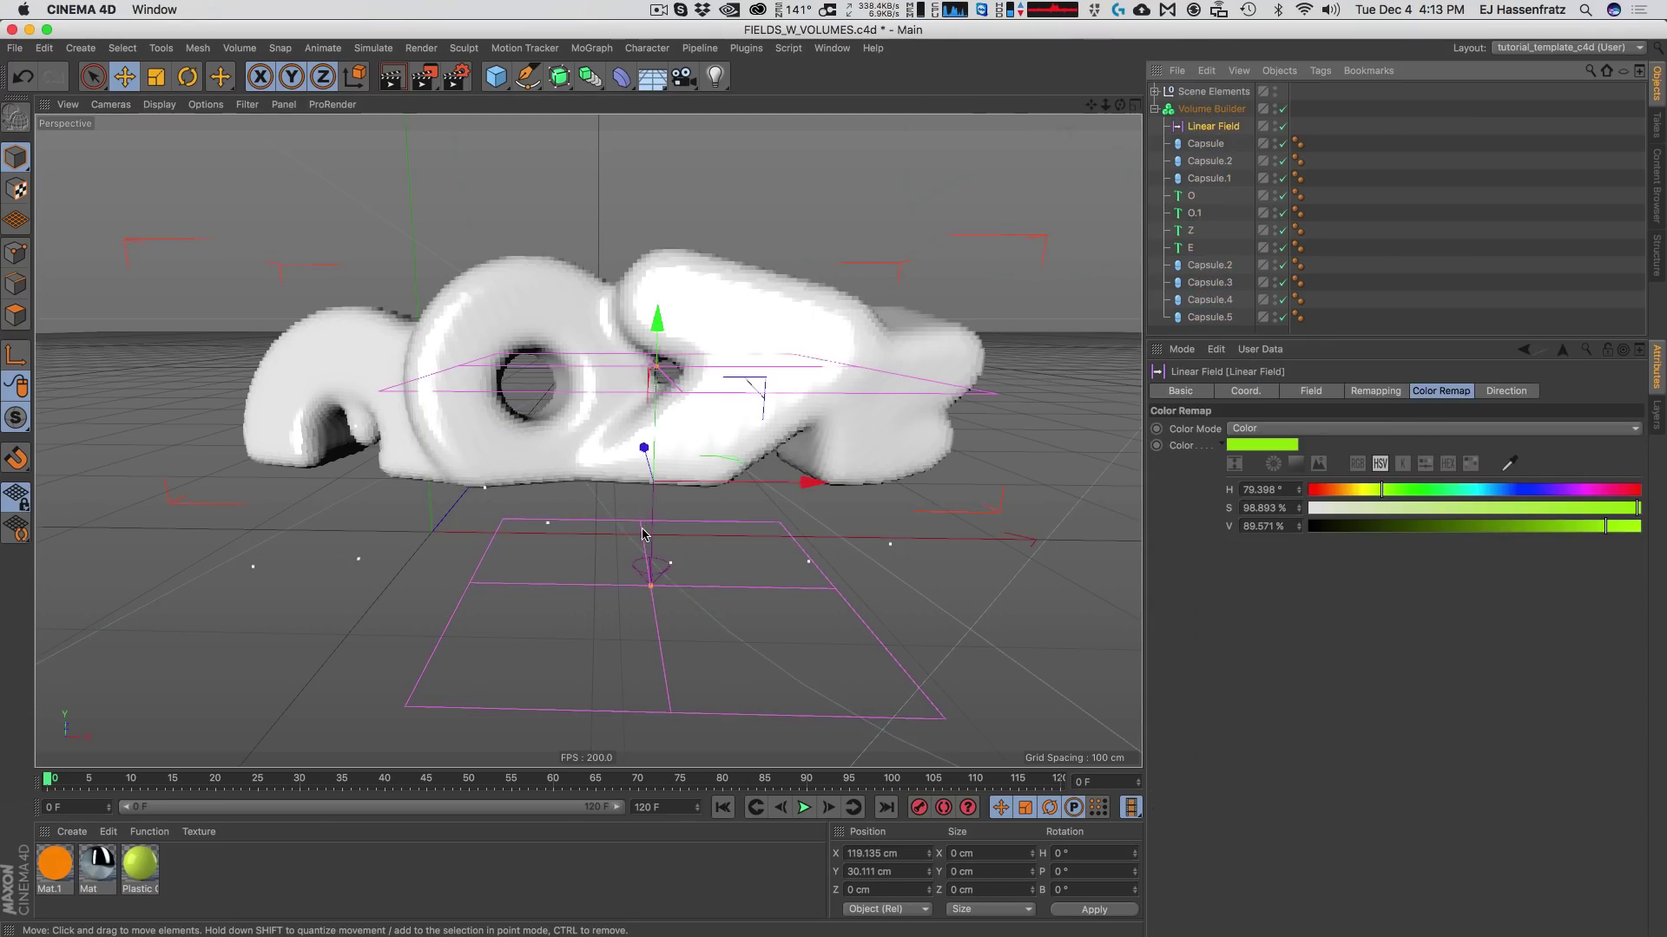
{"action": "left_click", "coordinate": [1211, 109]}
{"action": "left_click", "coordinate": [1213, 126]}
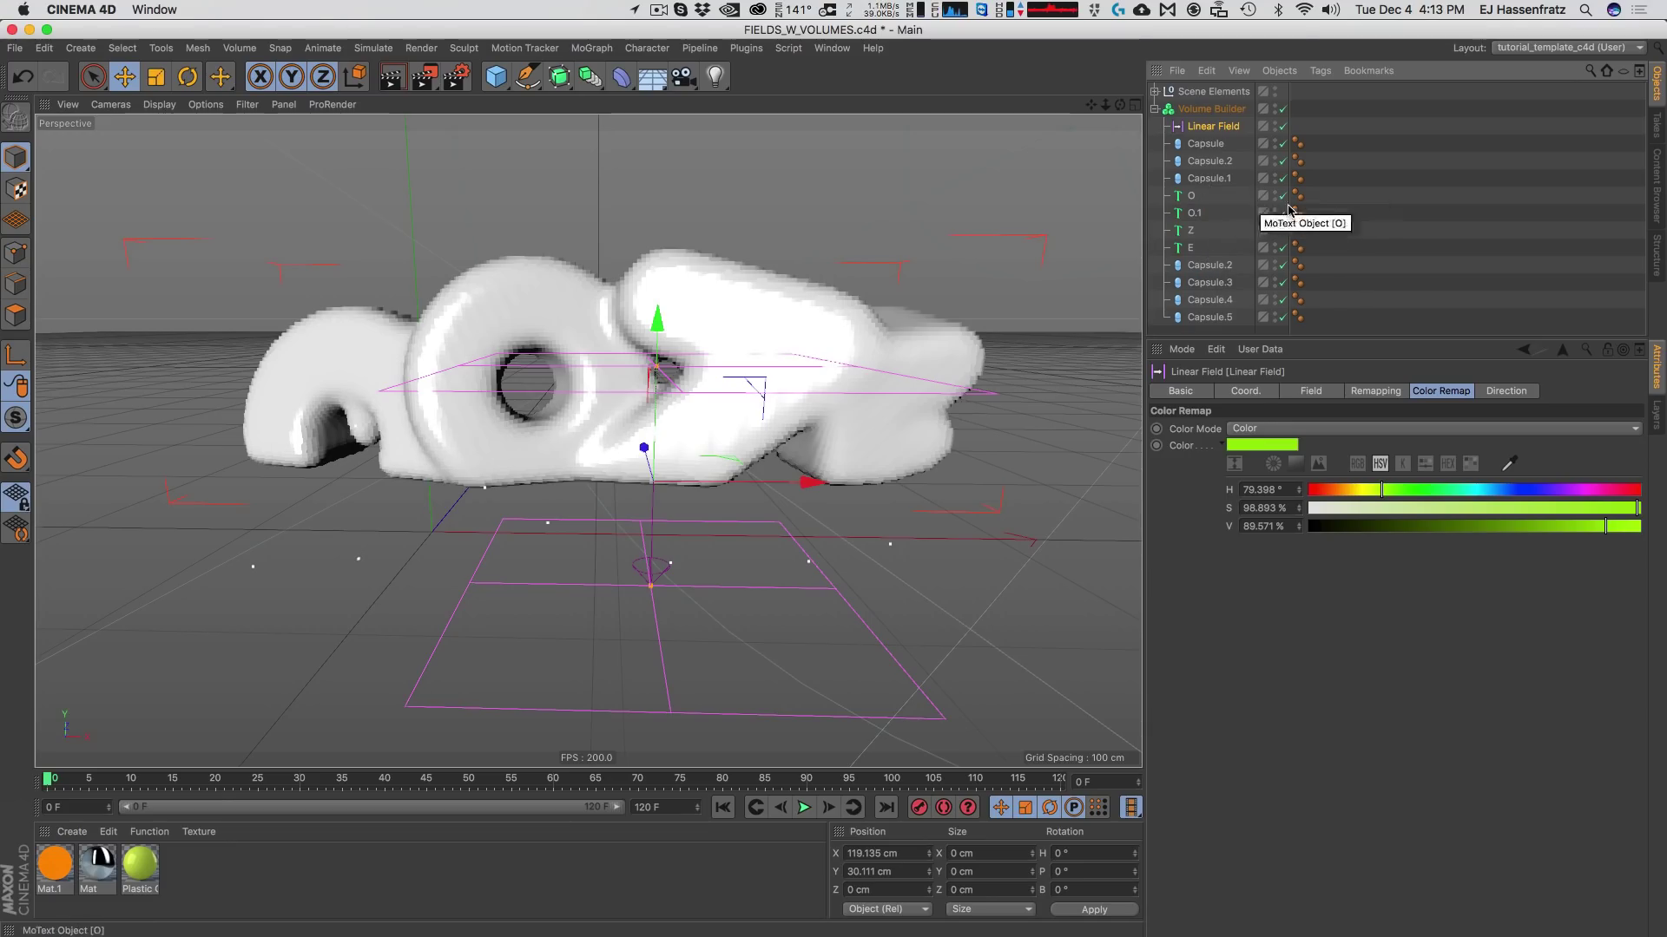
{"action": "left_click", "coordinate": [1222, 109]}
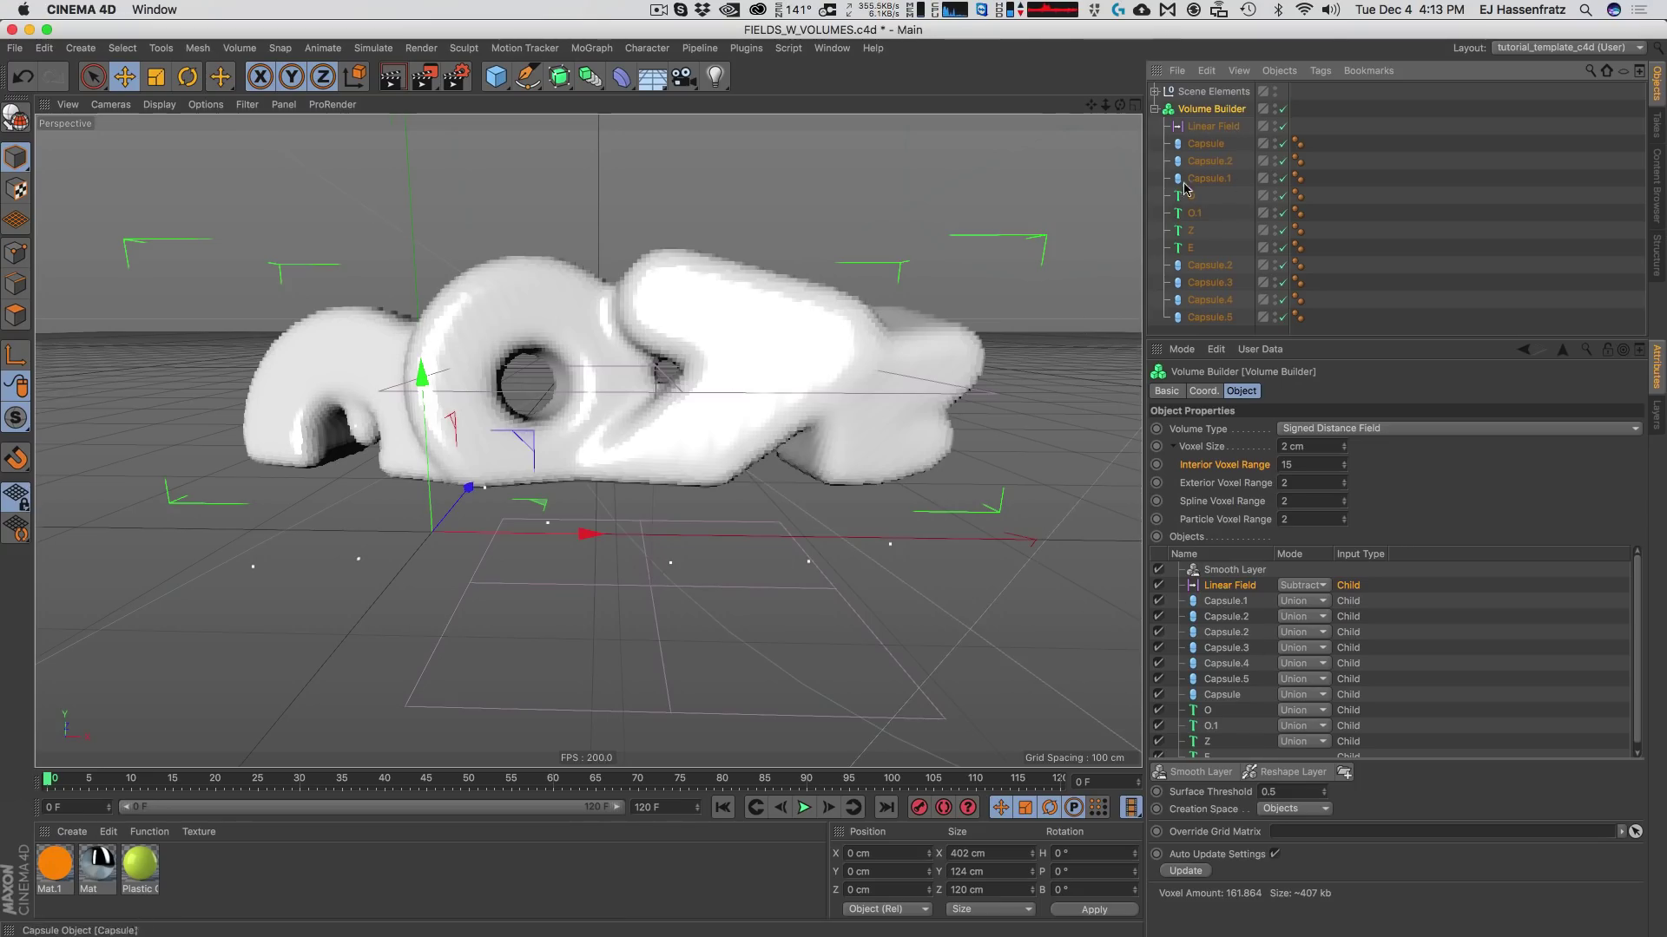
Move the Linear Field slightly upward along Y.
{"action": "left_click", "coordinate": [1215, 125]}
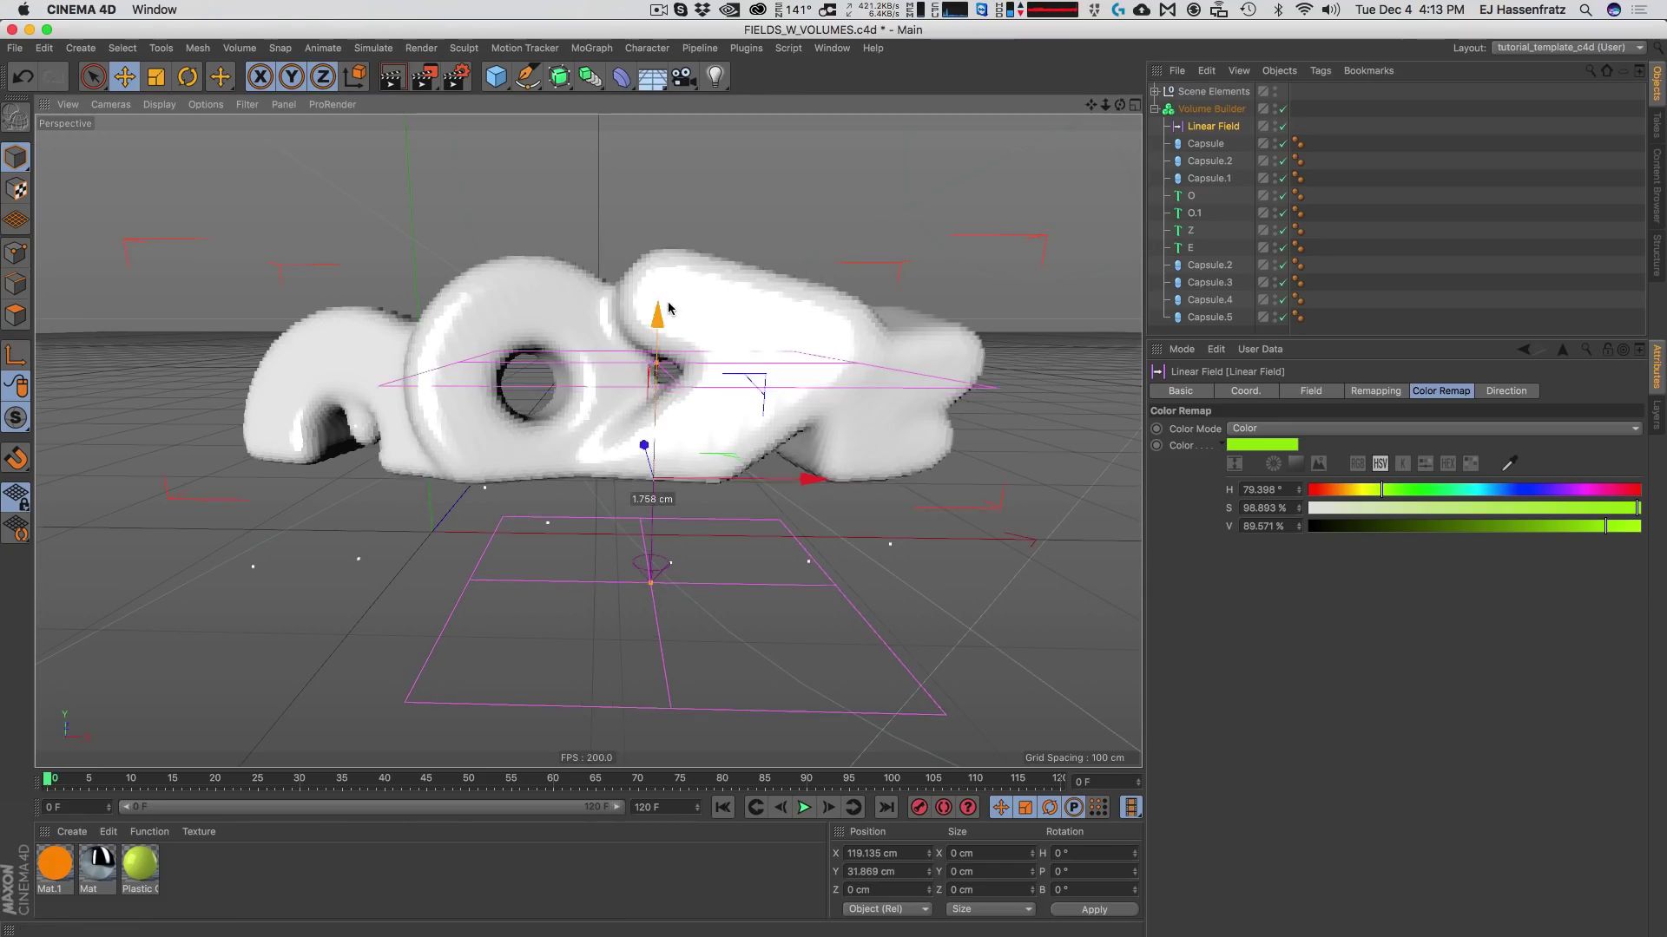
{"action": "mouse_move", "coordinate": [658, 318]}
{"action": "left_mouse_down"}
{"action": "mouse_move", "coordinate": [659, 253]}
{"action": "mouse_move", "coordinate": [657, 303]}
{"action": "left_mouse_up"}
{"action": "left_click", "coordinate": [1216, 144]}
{"action": "left_click", "coordinate": [1213, 109]}
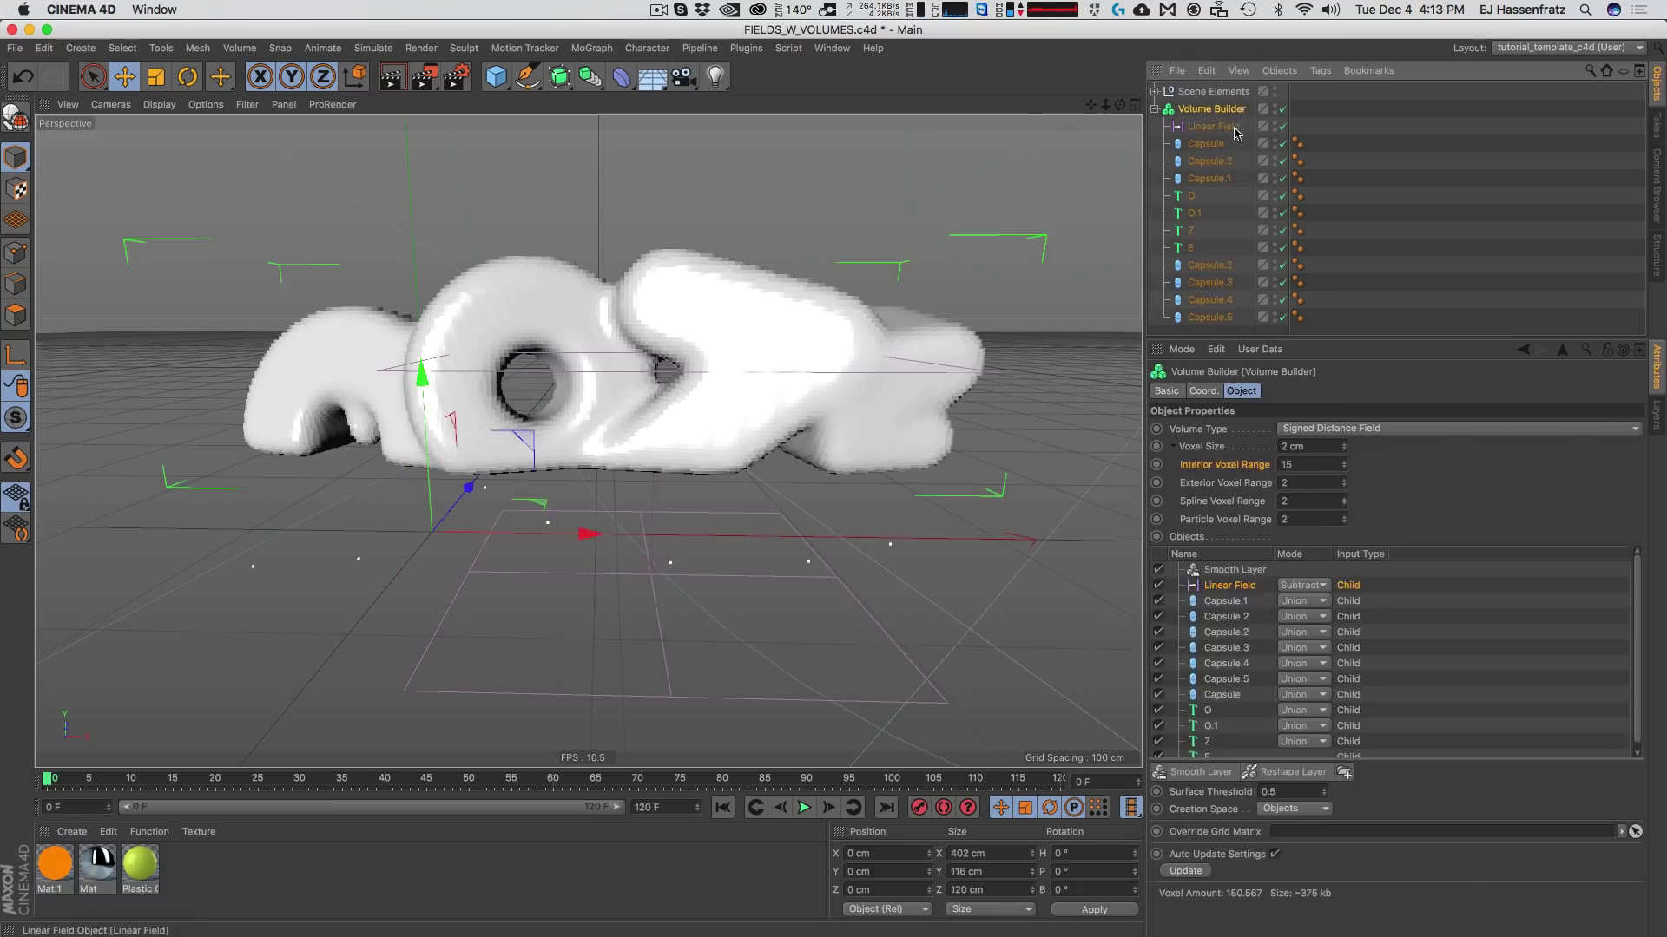
{"action": "left_click", "coordinate": [1215, 126]}
Check the Linear Field's mode options in the Volume Builder's object list and keep it on Subtract.
{"action": "left_click", "coordinate": [1214, 109]}
{"action": "left_click", "coordinate": [1302, 585]}
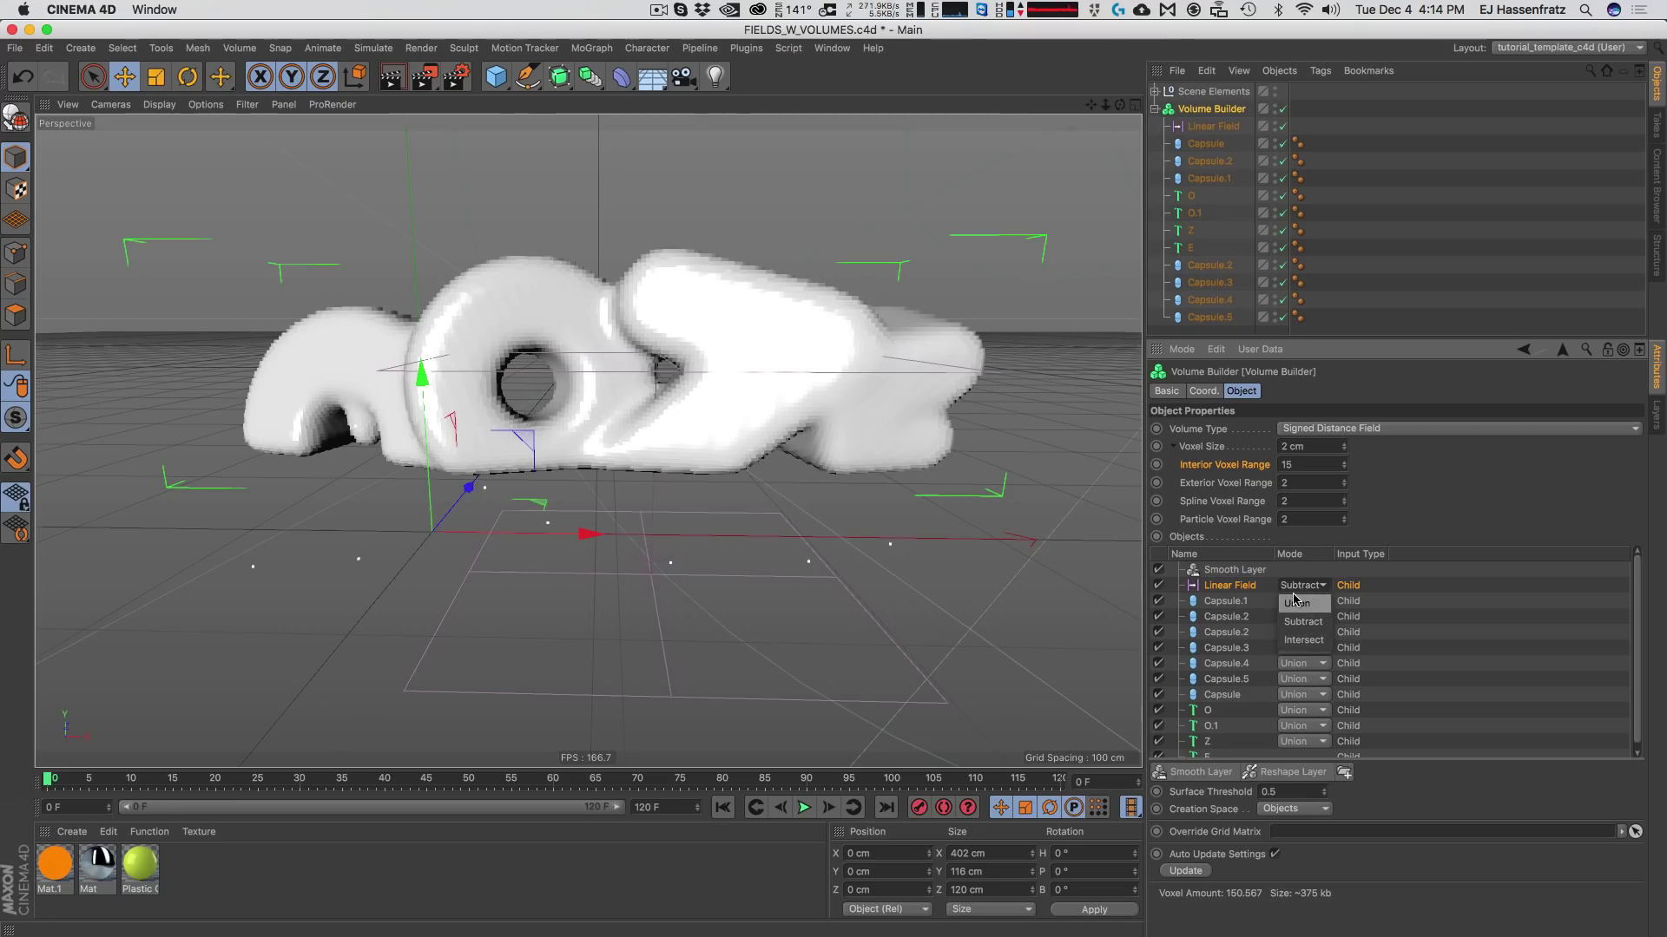
{"action": "left_click", "coordinate": [1326, 623]}
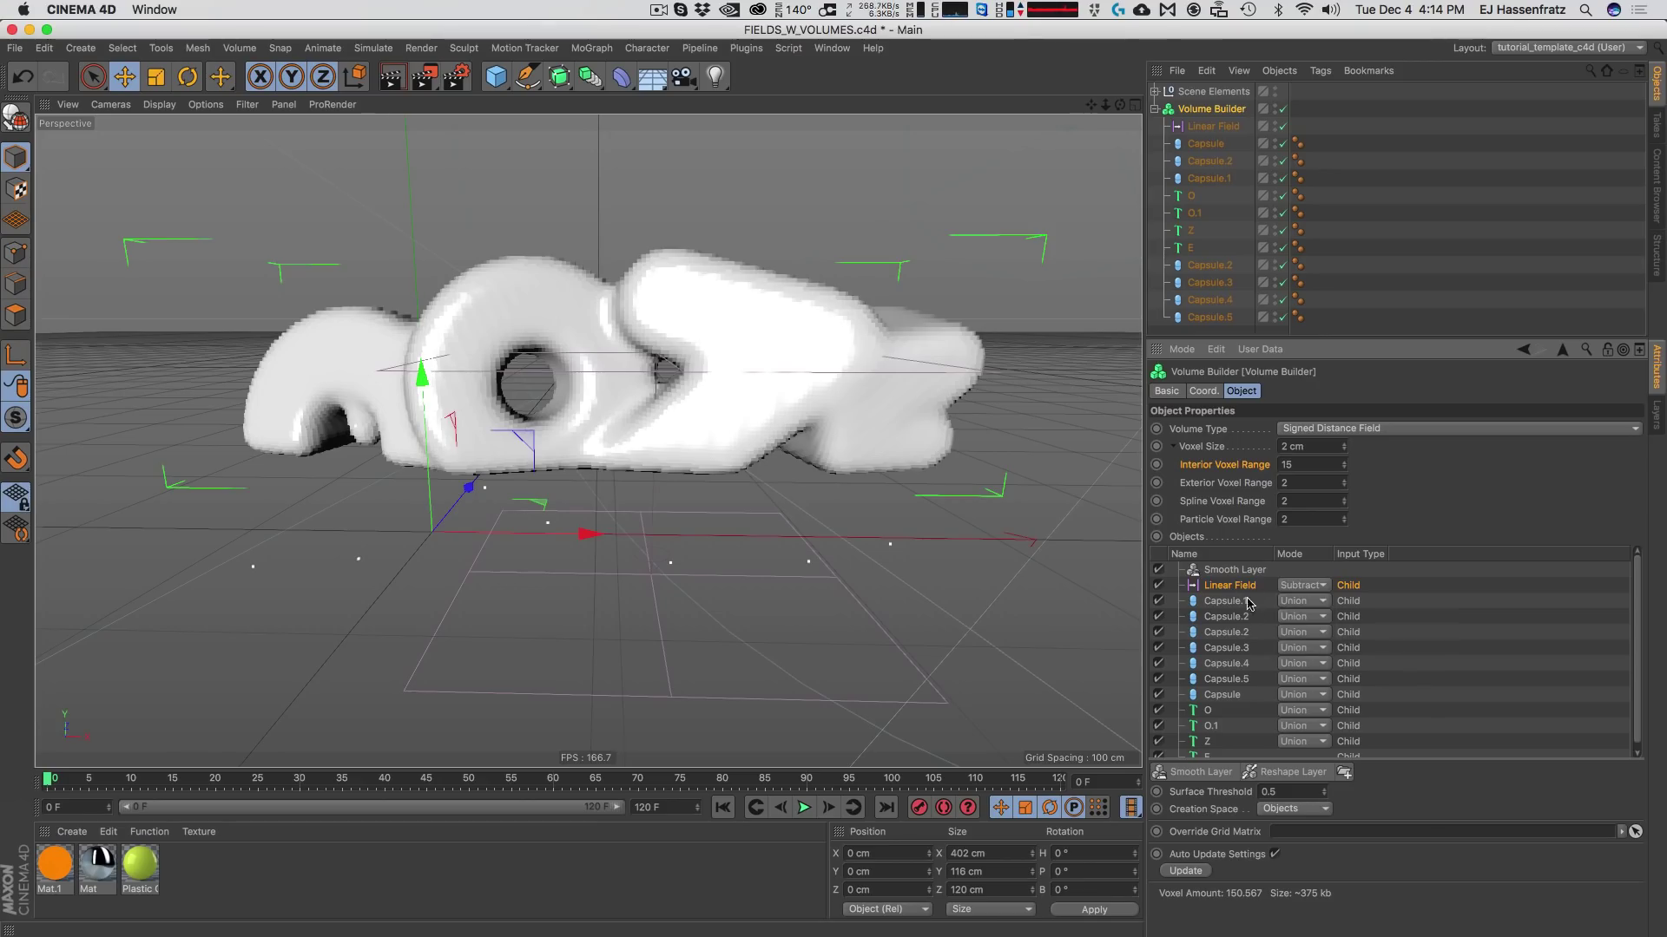
Delete the Linear Field from the Volume Builder and clear the selection.
{"action": "key", "text": "Delete"}
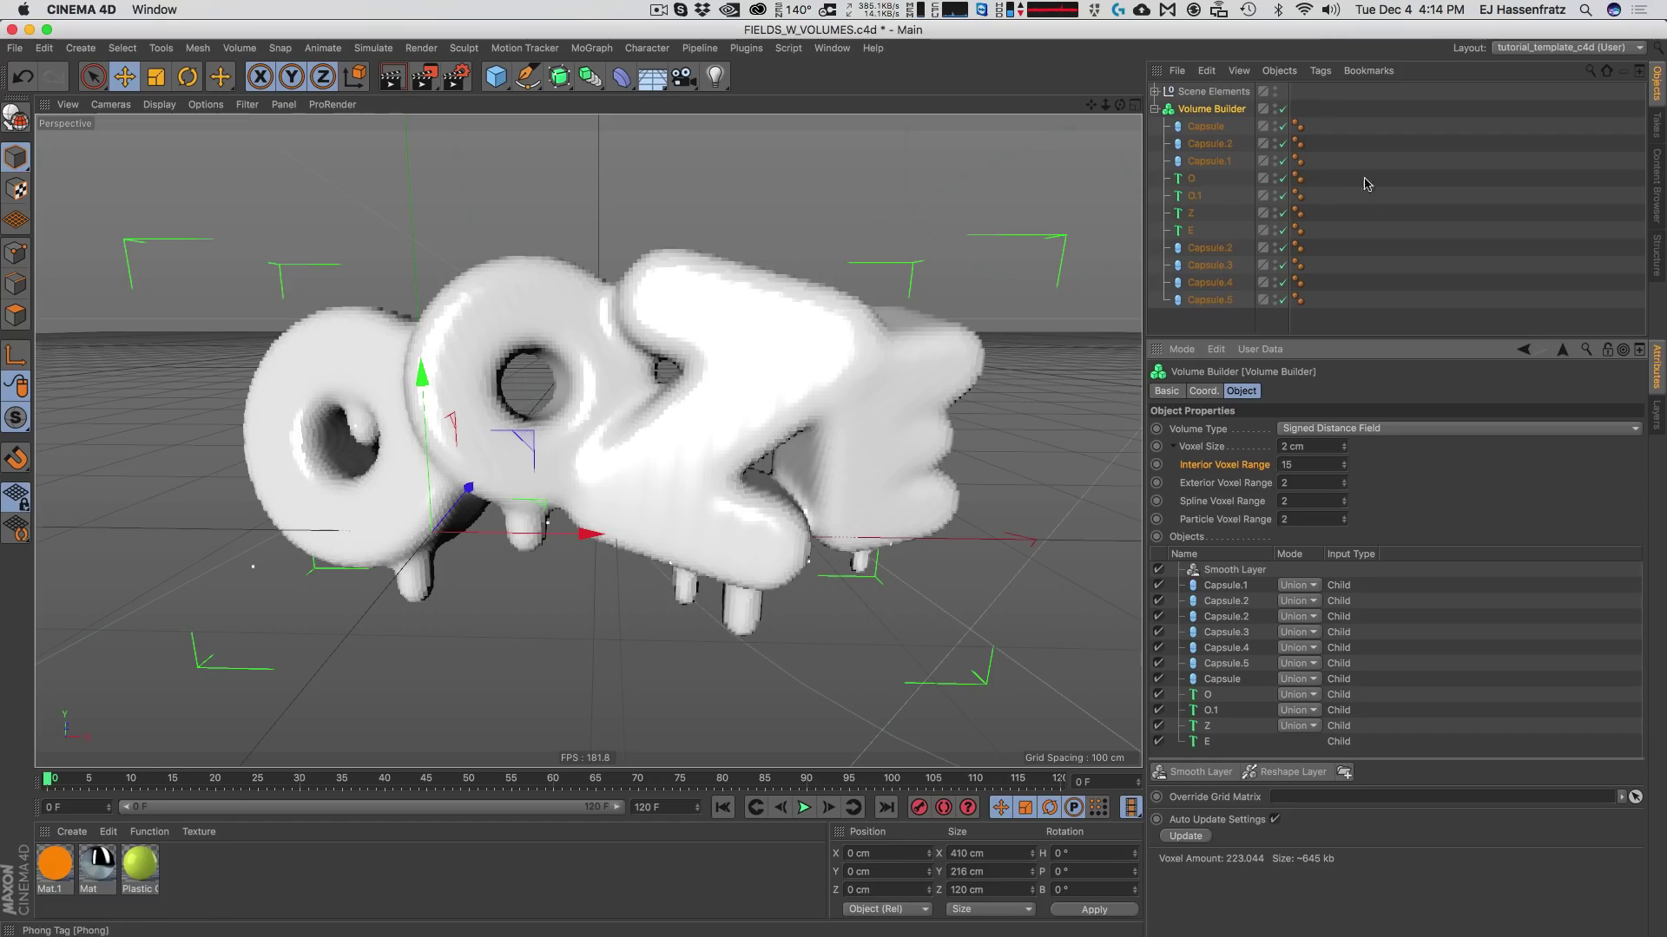
{"action": "left_click", "coordinate": [1463, 333]}
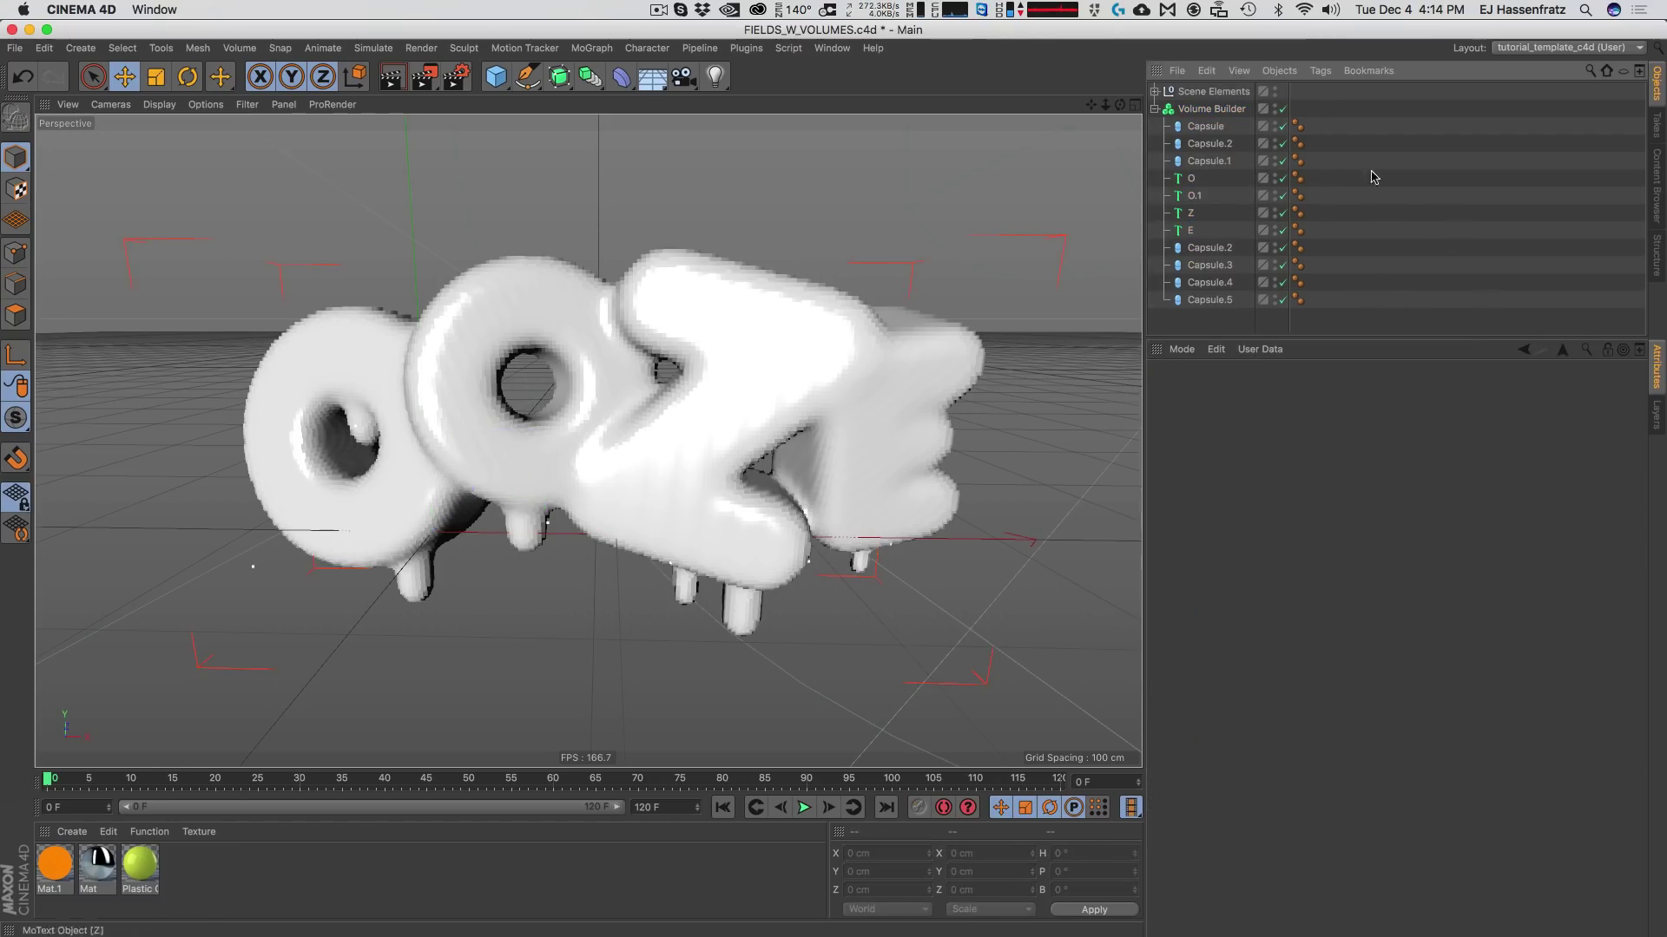
Add a Group Field to the scene.
{"action": "left_click", "coordinate": [90, 50]}
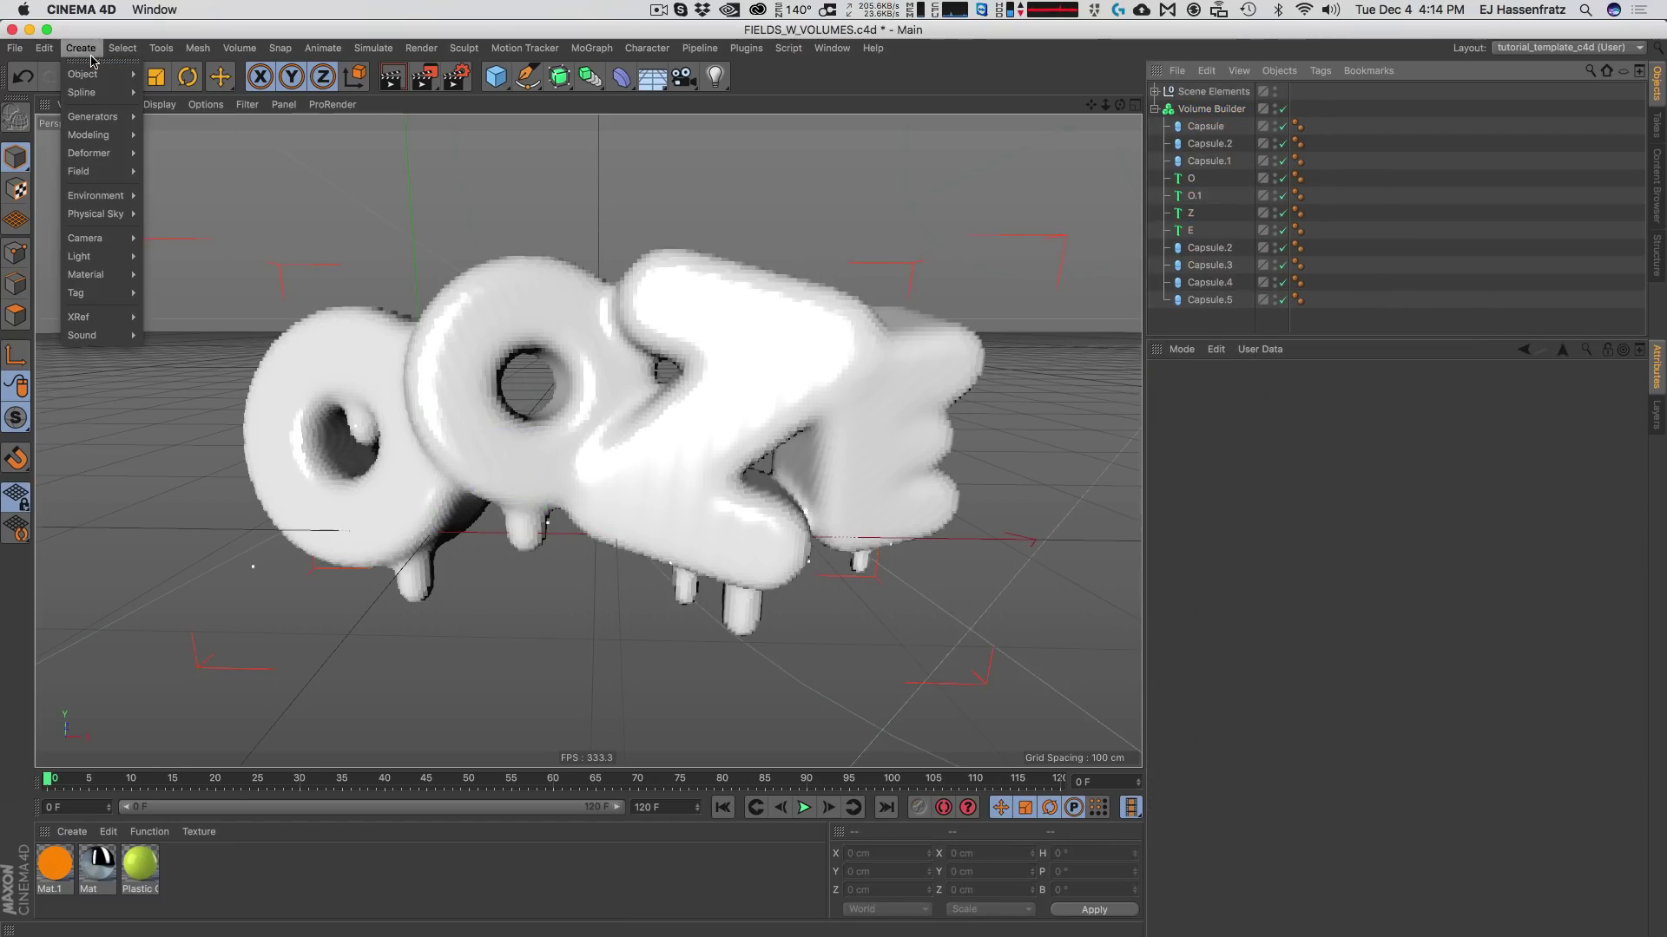
{"action": "mouse_move", "coordinate": [86, 180]}
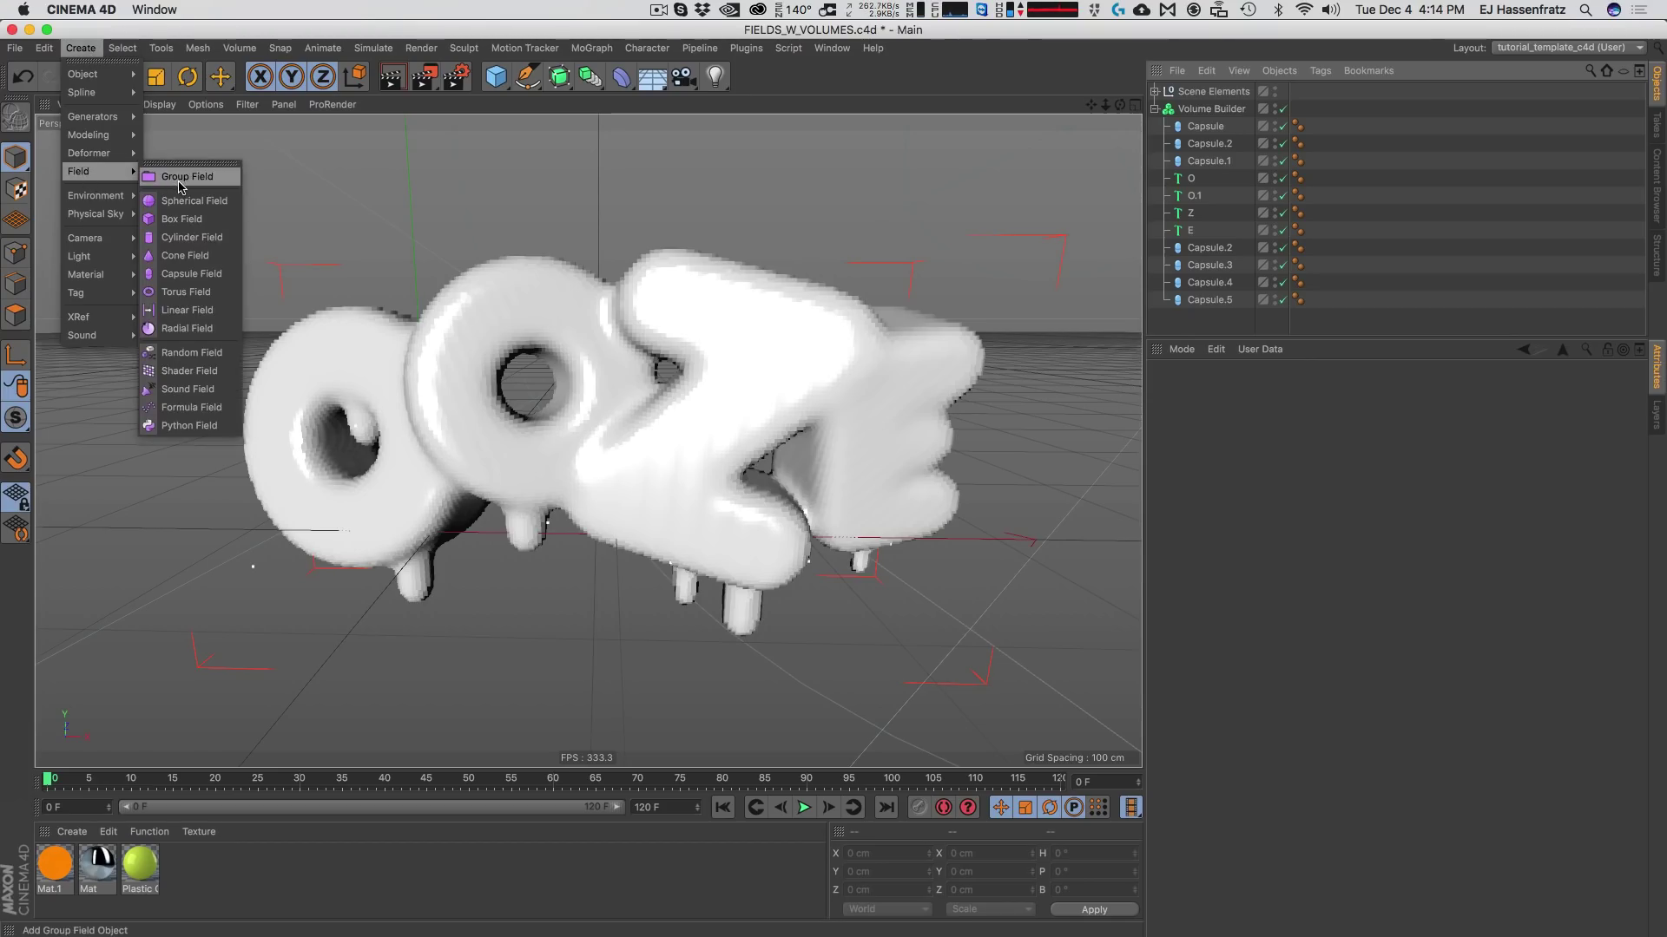
{"action": "left_click", "coordinate": [208, 176]}
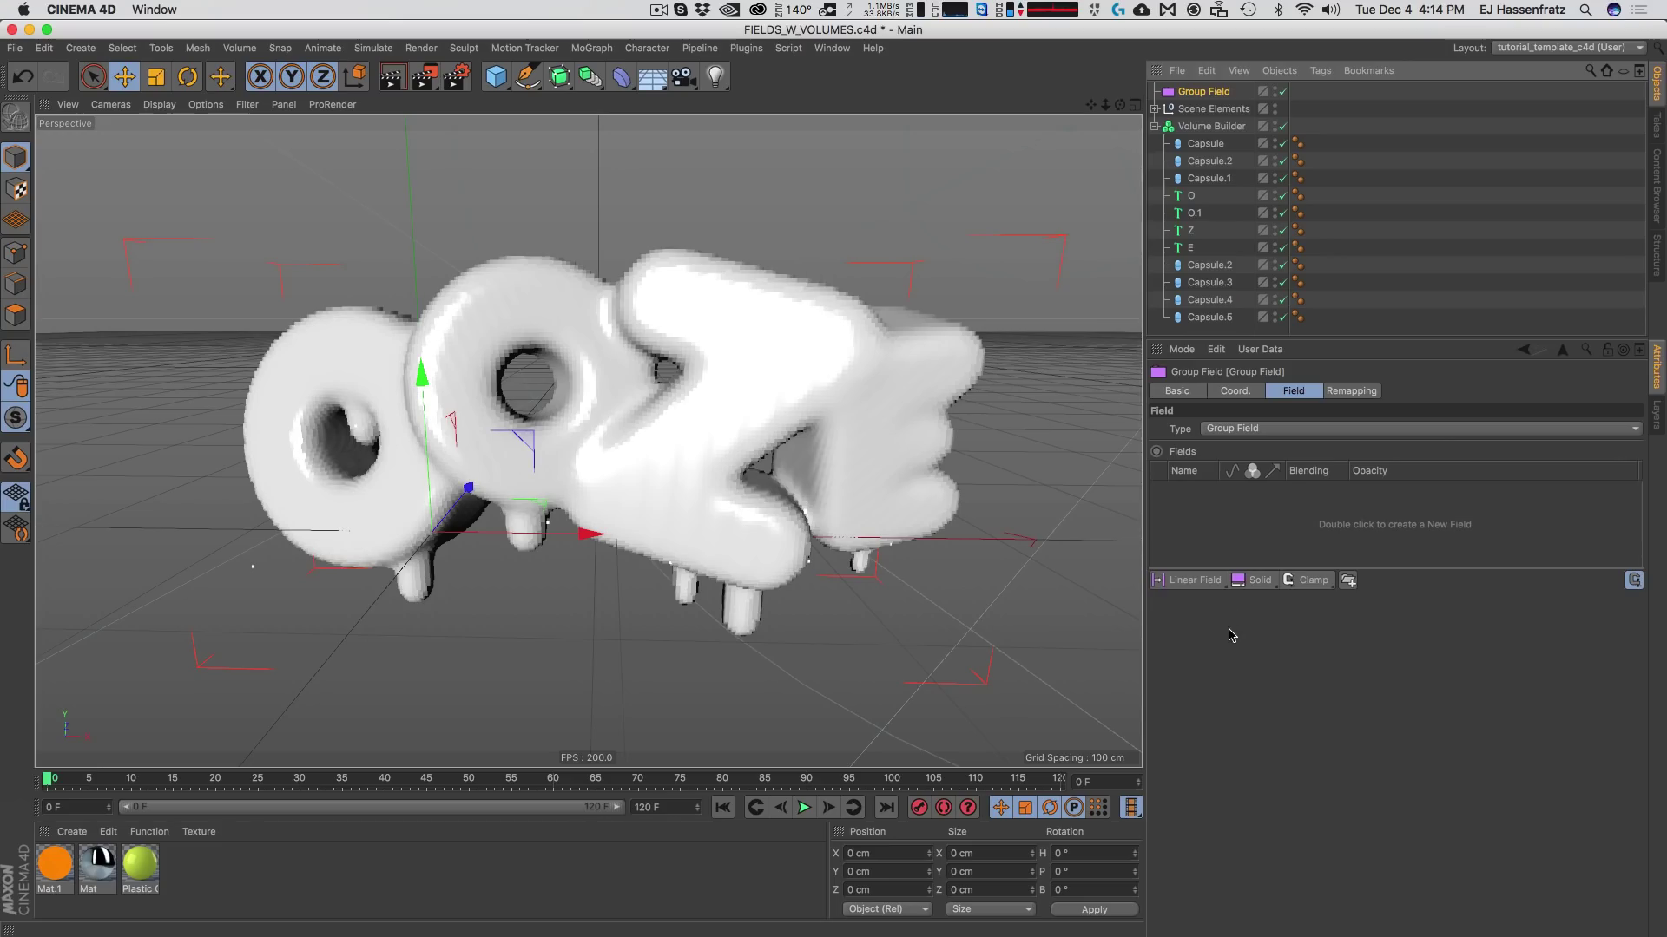
Add a Linear Field inside the Group Field, set its direction to Y-, and shorten its length to about 44.6 cm.
{"action": "left_click", "coordinate": [1209, 580]}
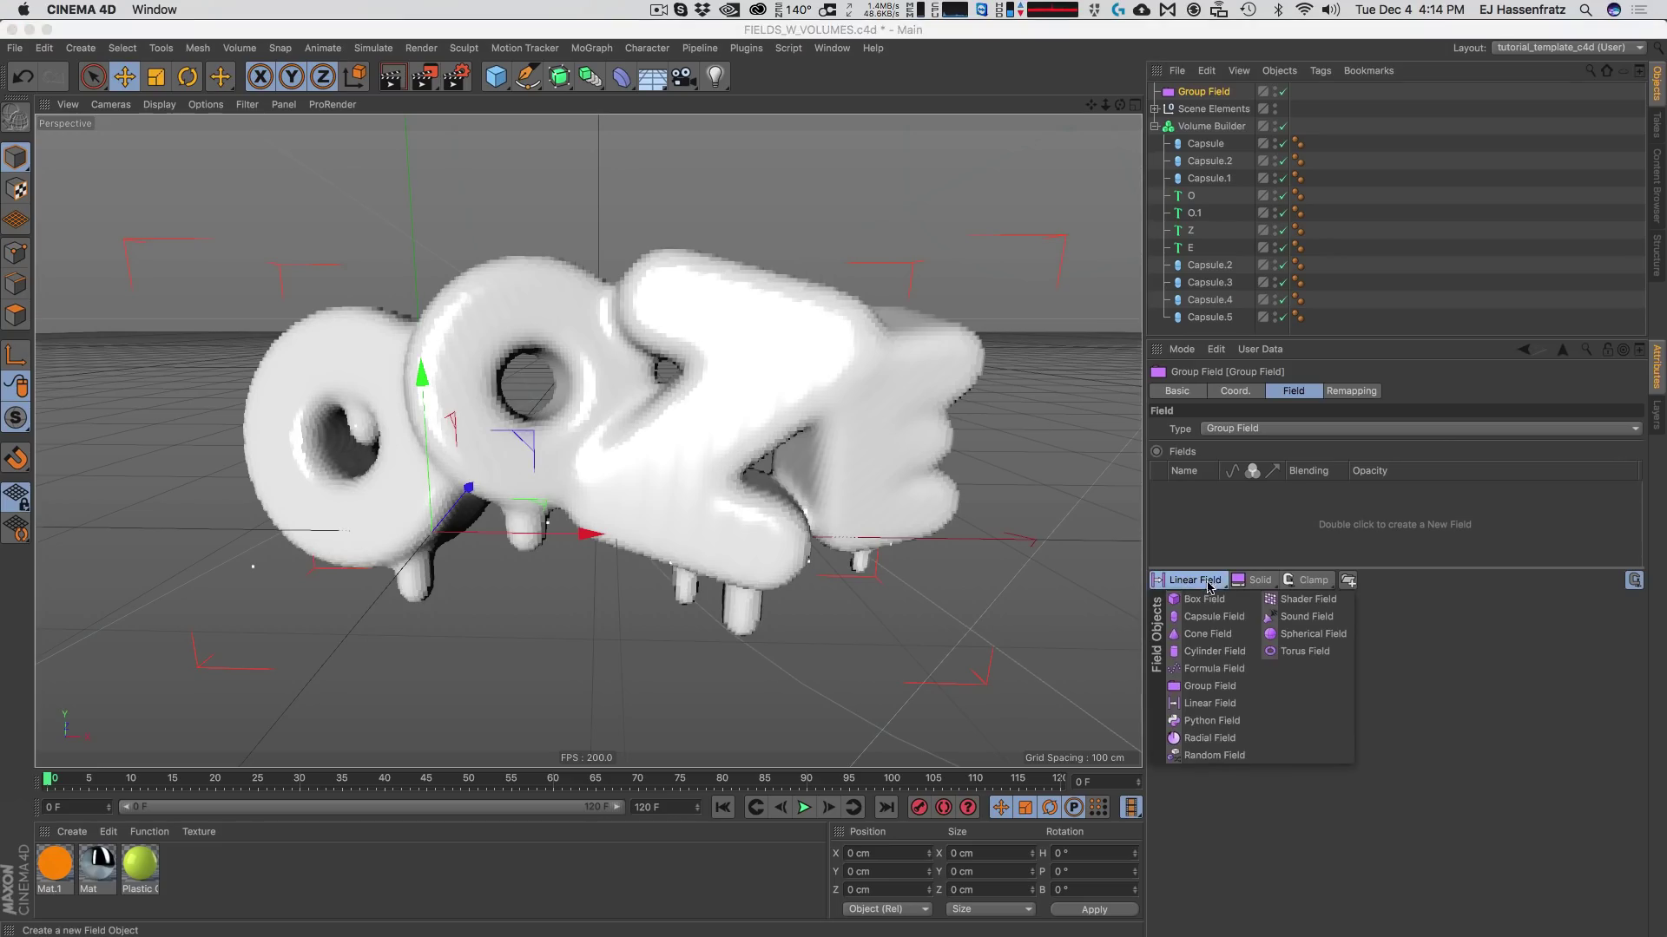
{"action": "left_click", "coordinate": [1214, 690]}
{"action": "left_click", "coordinate": [1269, 682]}
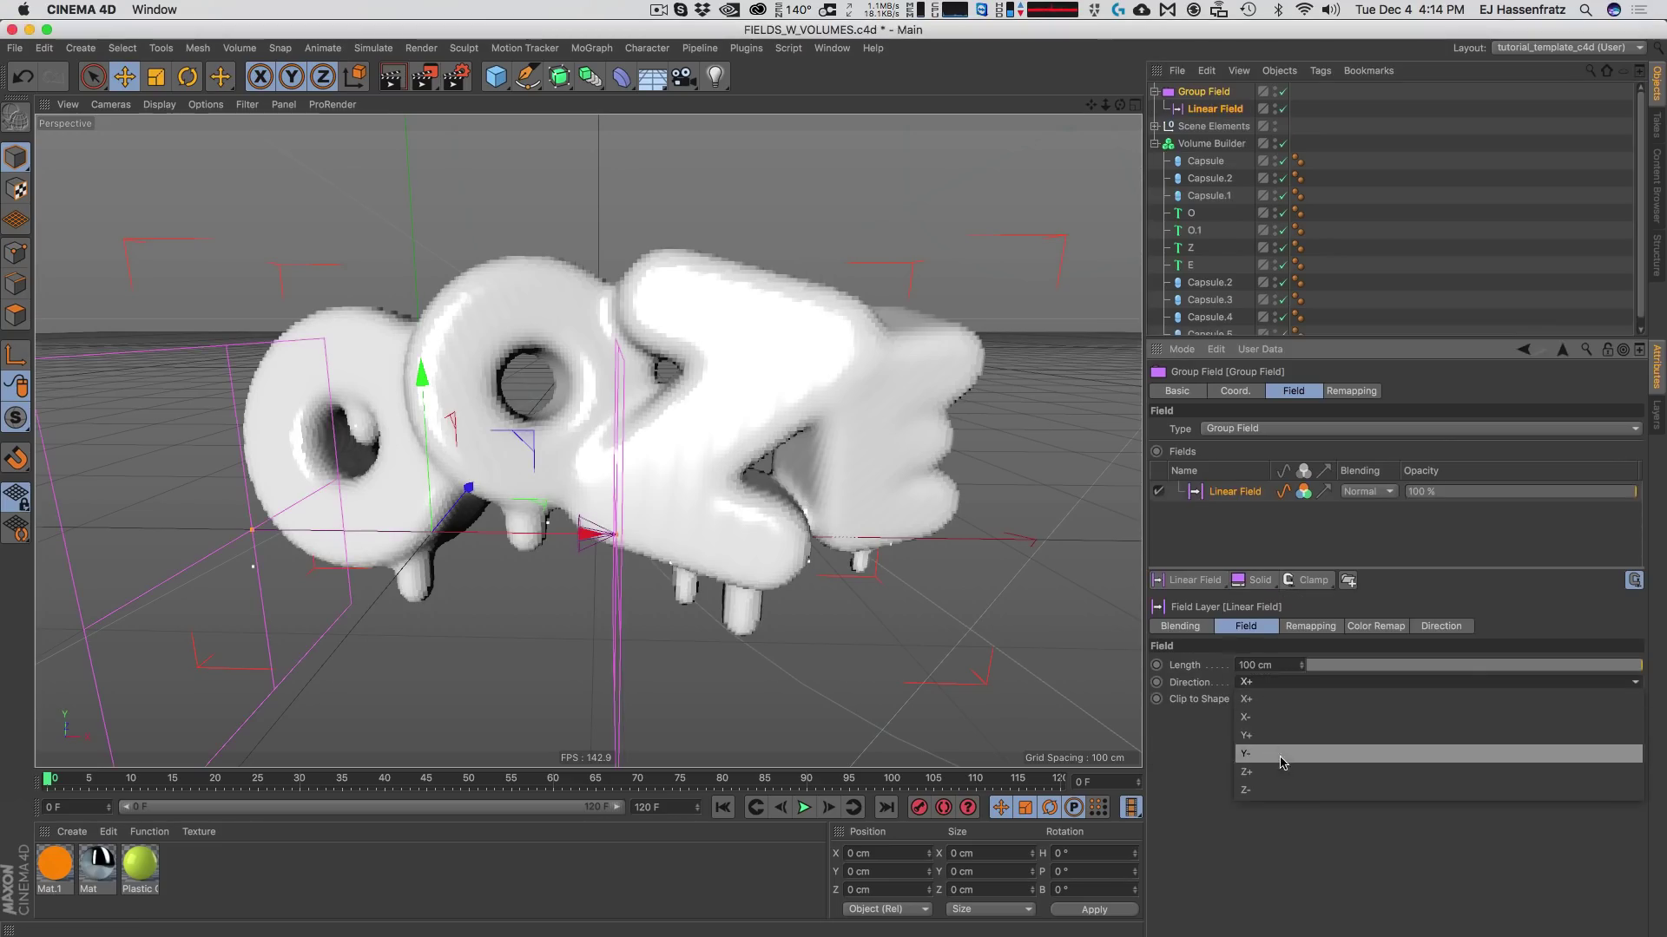
{"action": "left_click", "coordinate": [1270, 746]}
{"action": "left_click_drag", "start_coordinate": [436, 367], "coordinate": [702, 389]}
Place the Group Field inside the Volume Builder and order it directly below the Smooth Layer in the builder's object list.
{"action": "left_click_drag", "start_coordinate": [1209, 92], "coordinate": [1224, 155]}
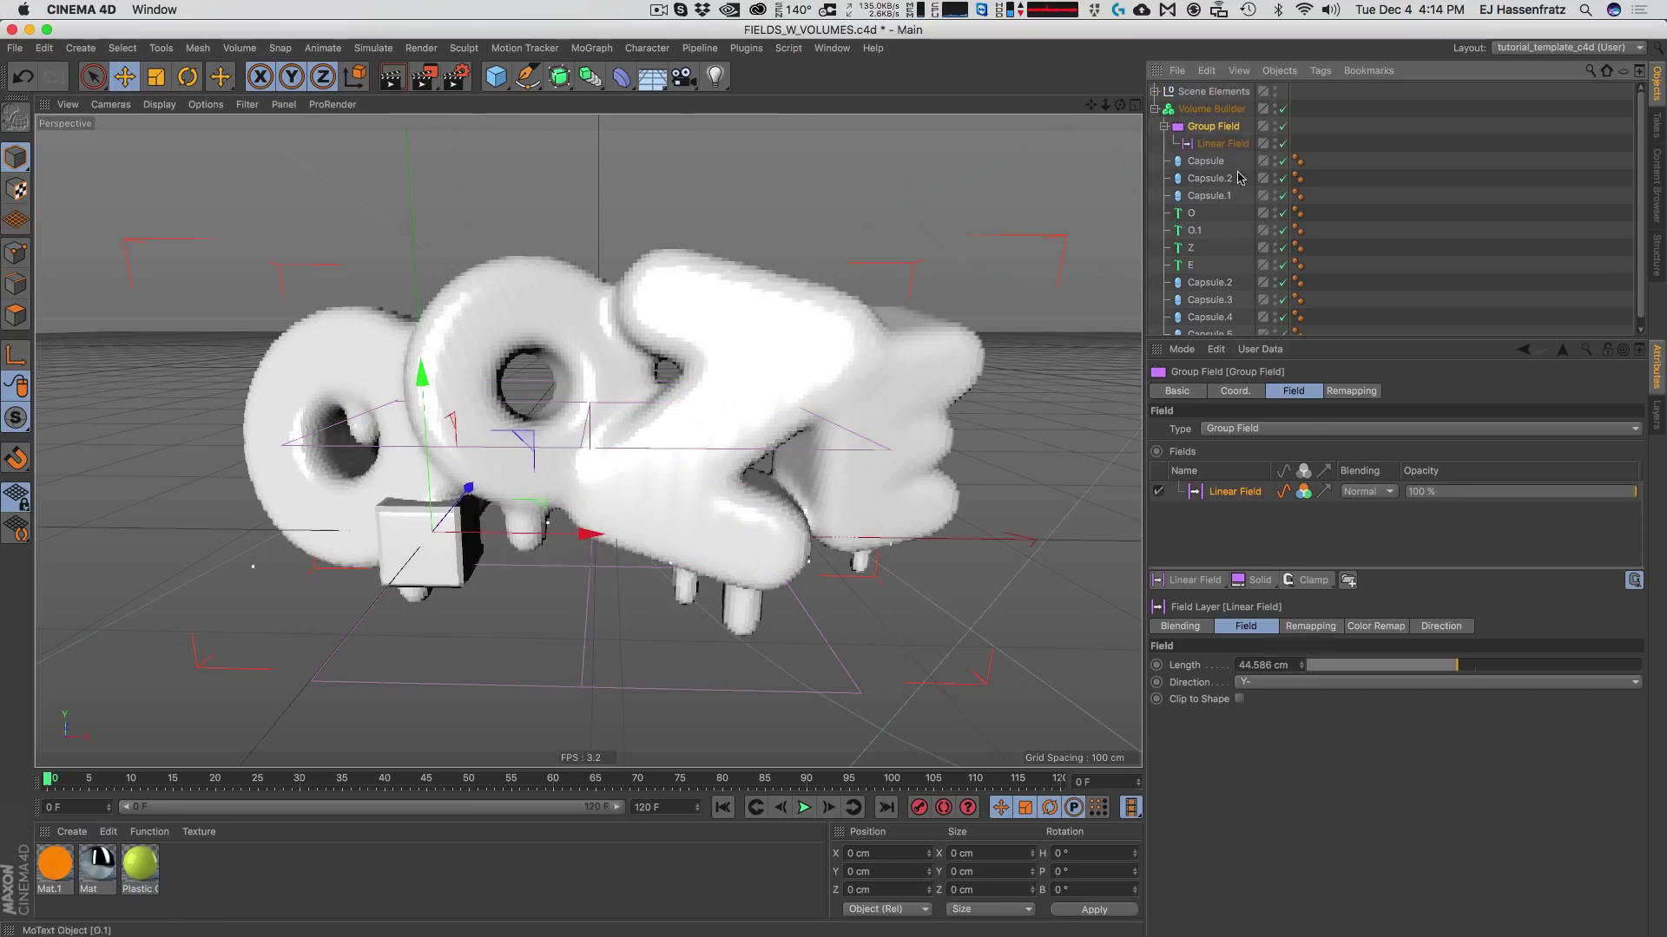
{"action": "left_click", "coordinate": [1215, 109]}
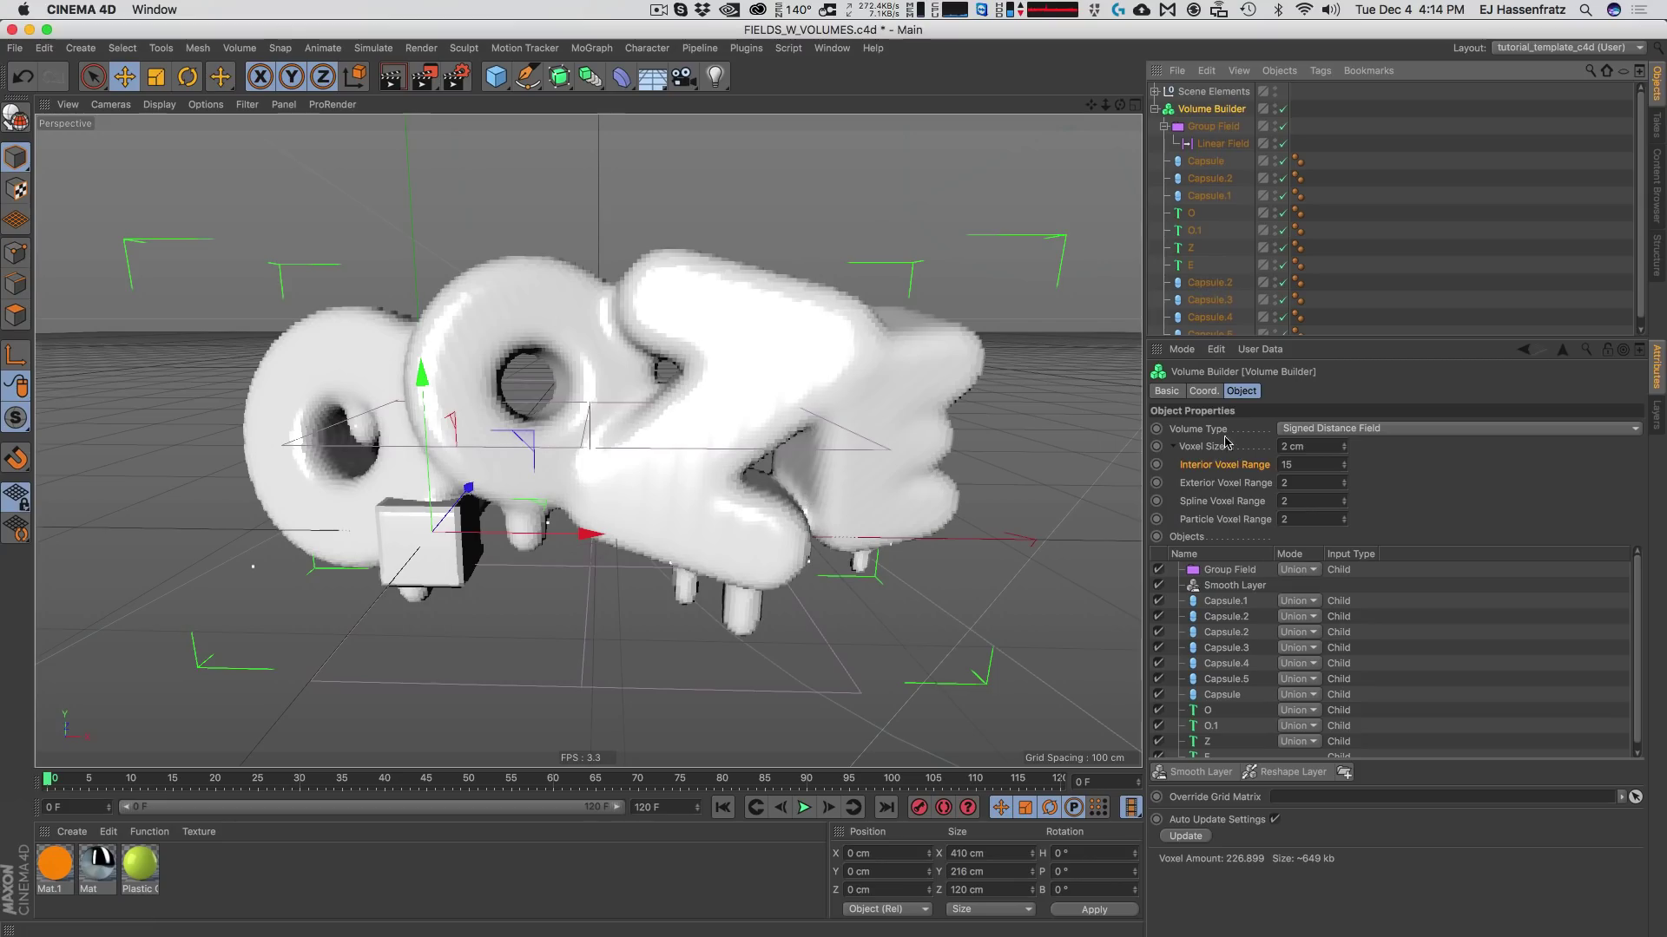
{"action": "left_click", "coordinate": [1173, 446]}
{"action": "left_click_drag", "start_coordinate": [1231, 503], "coordinate": [1237, 526]}
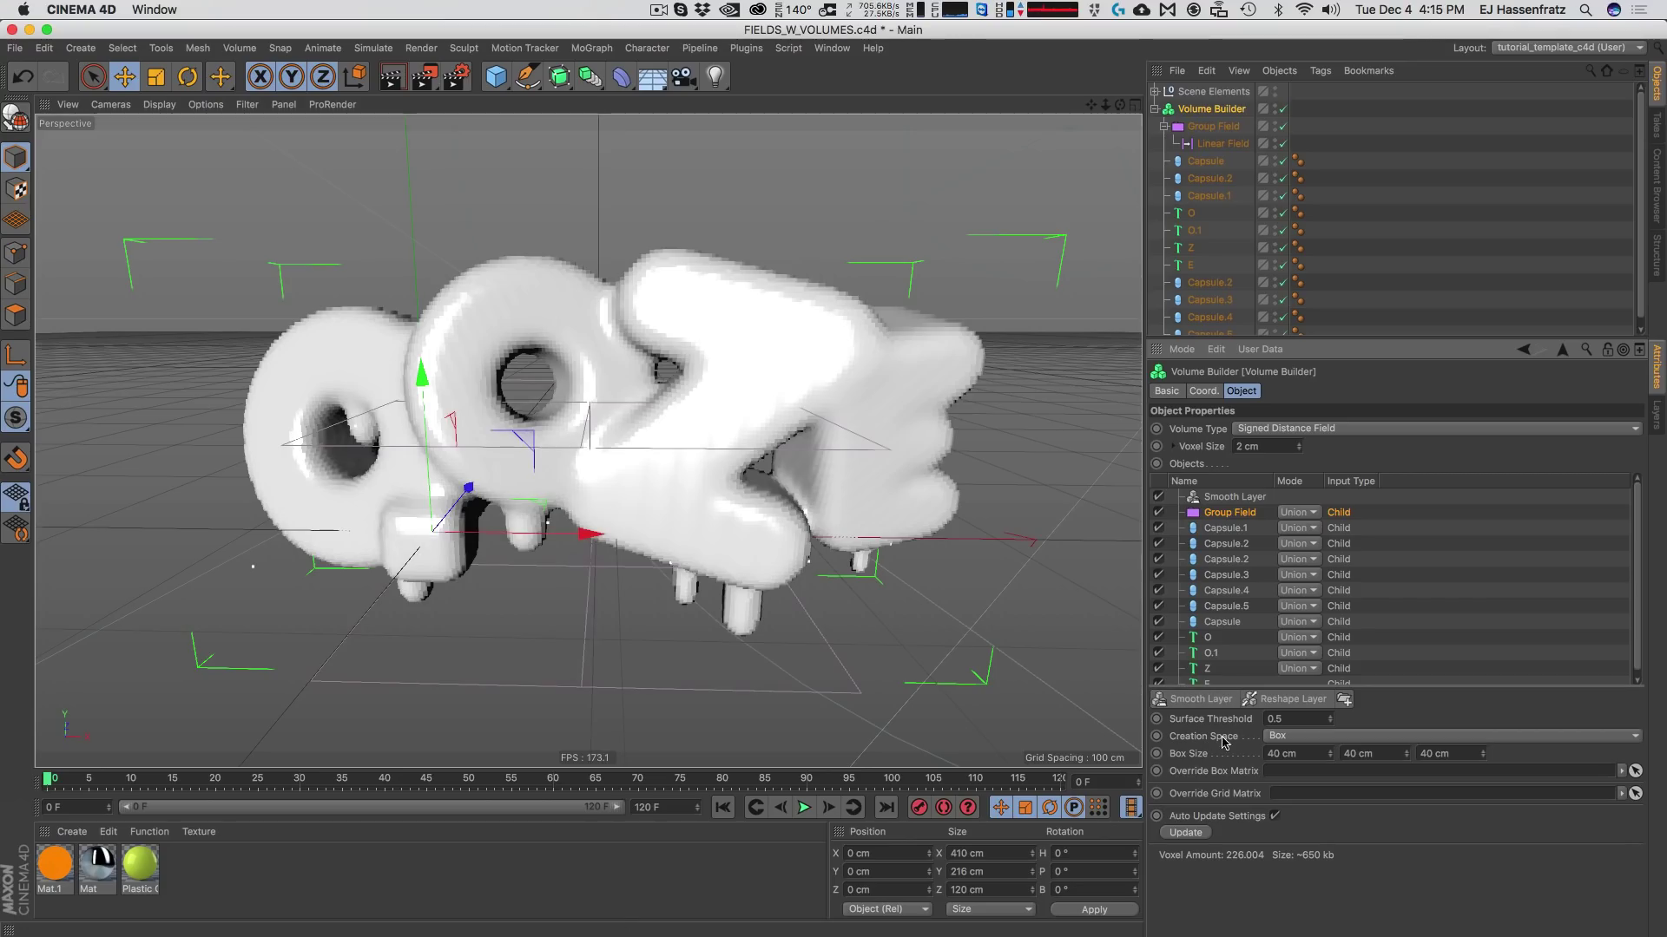
Set the Group Field's creation space to Objects and its mode to Subtract in the Volume Builder.
{"action": "left_click", "coordinate": [1281, 738]}
{"action": "left_click", "coordinate": [1286, 775]}
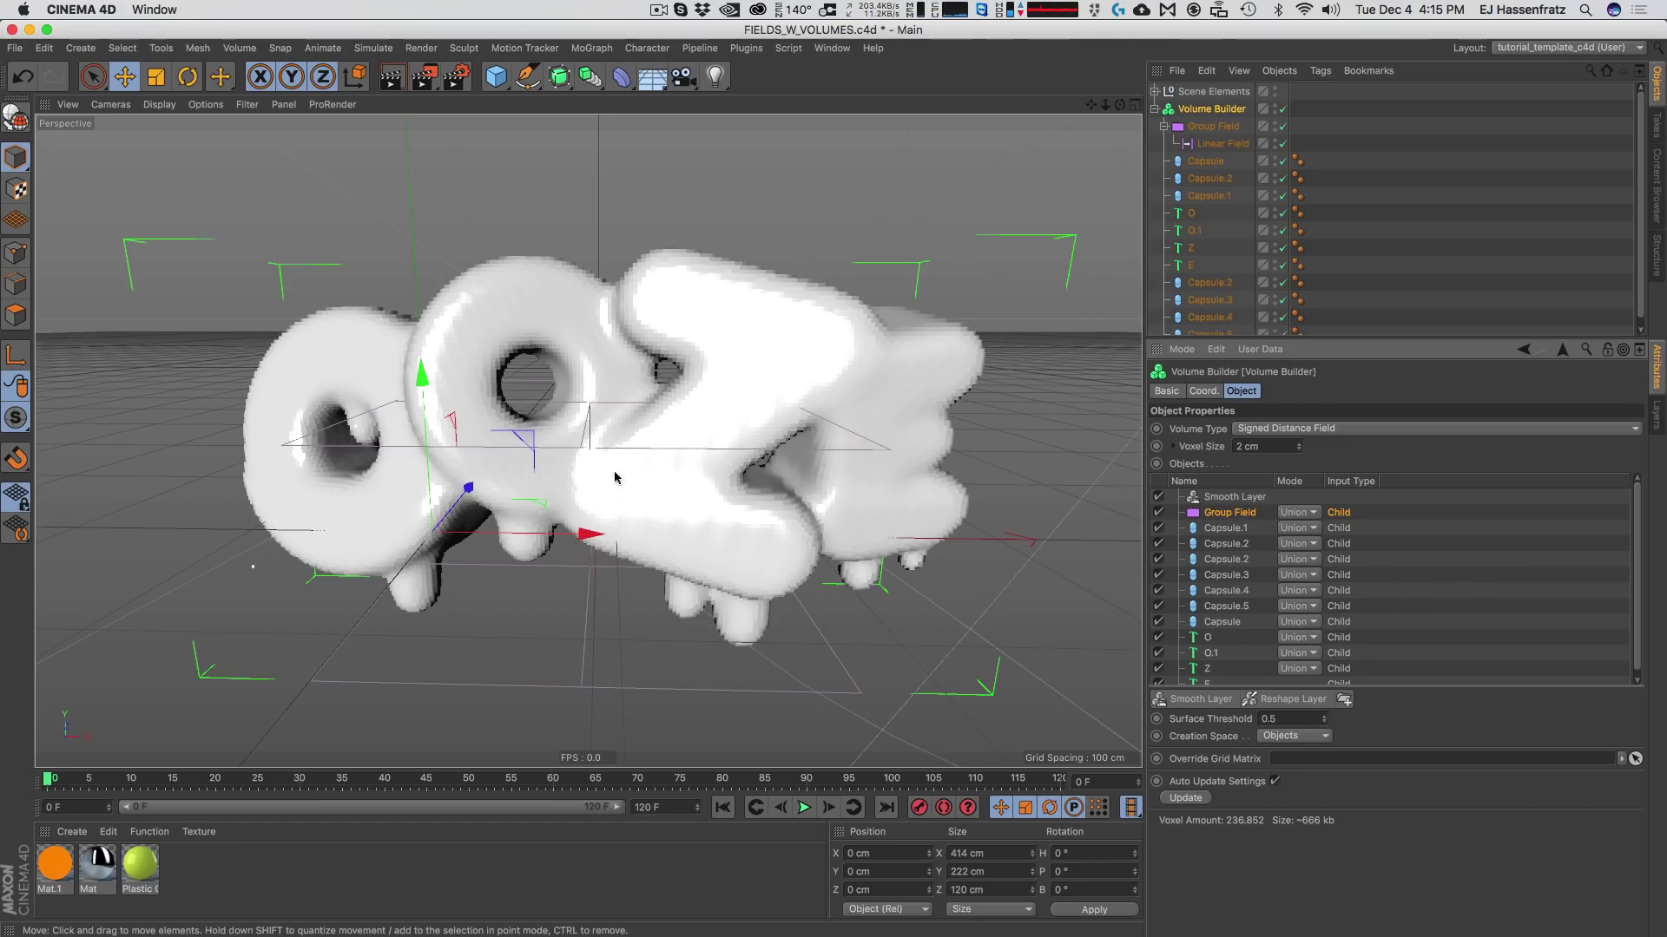
{"action": "left_click", "coordinate": [1302, 513]}
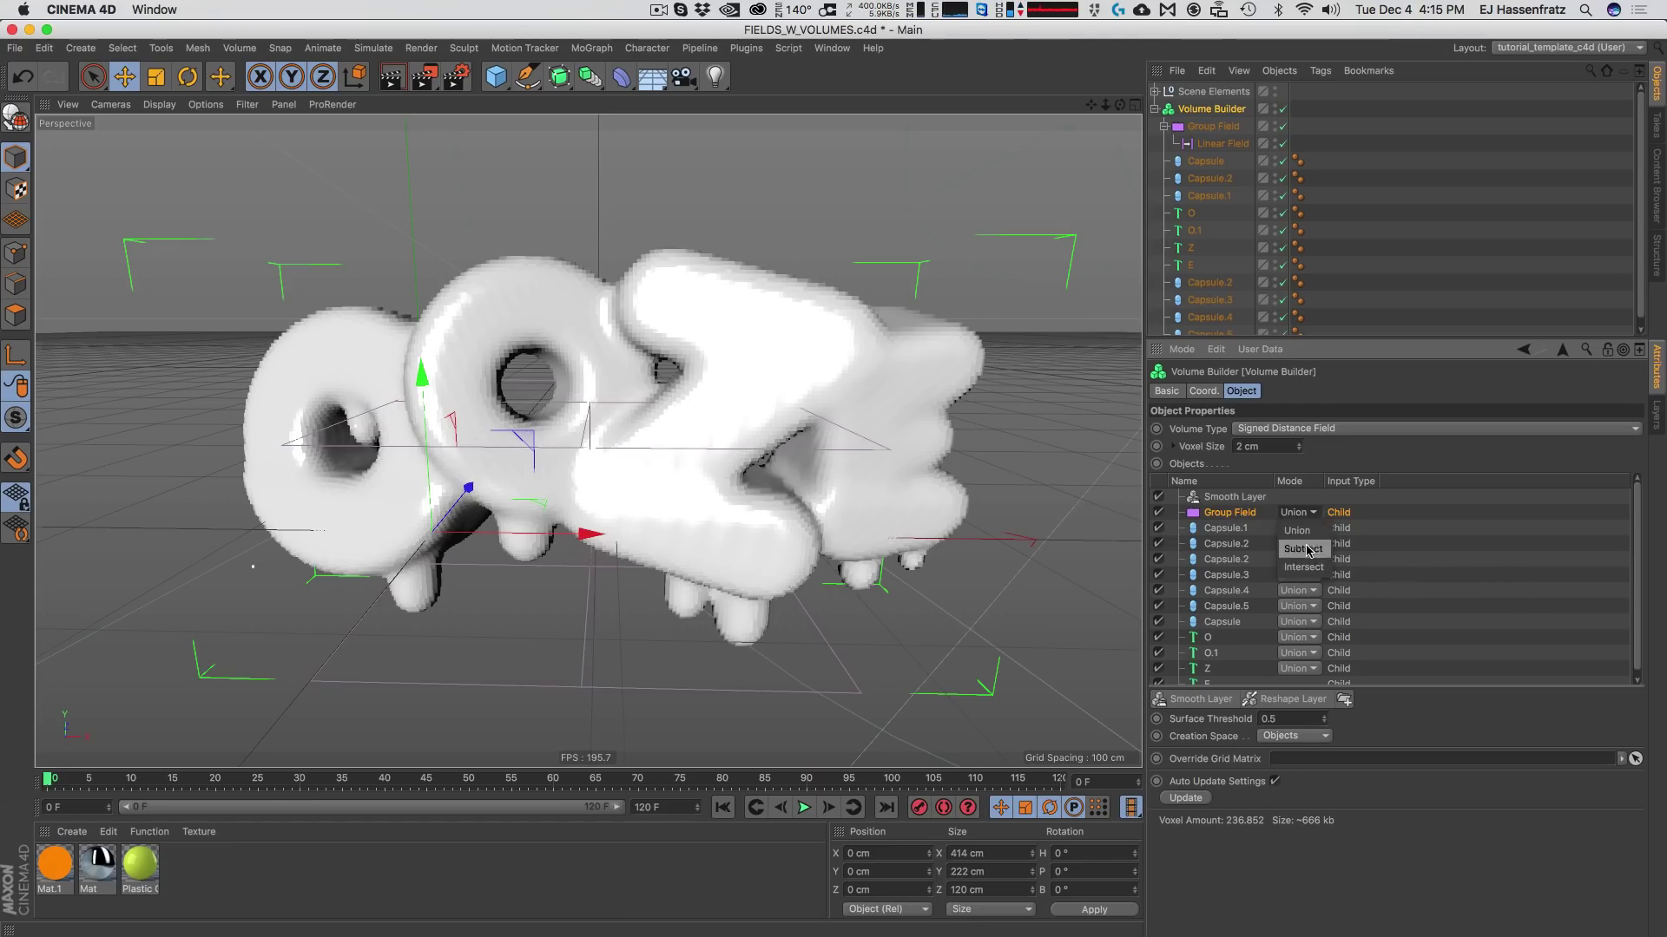
{"action": "left_click", "coordinate": [1303, 548]}
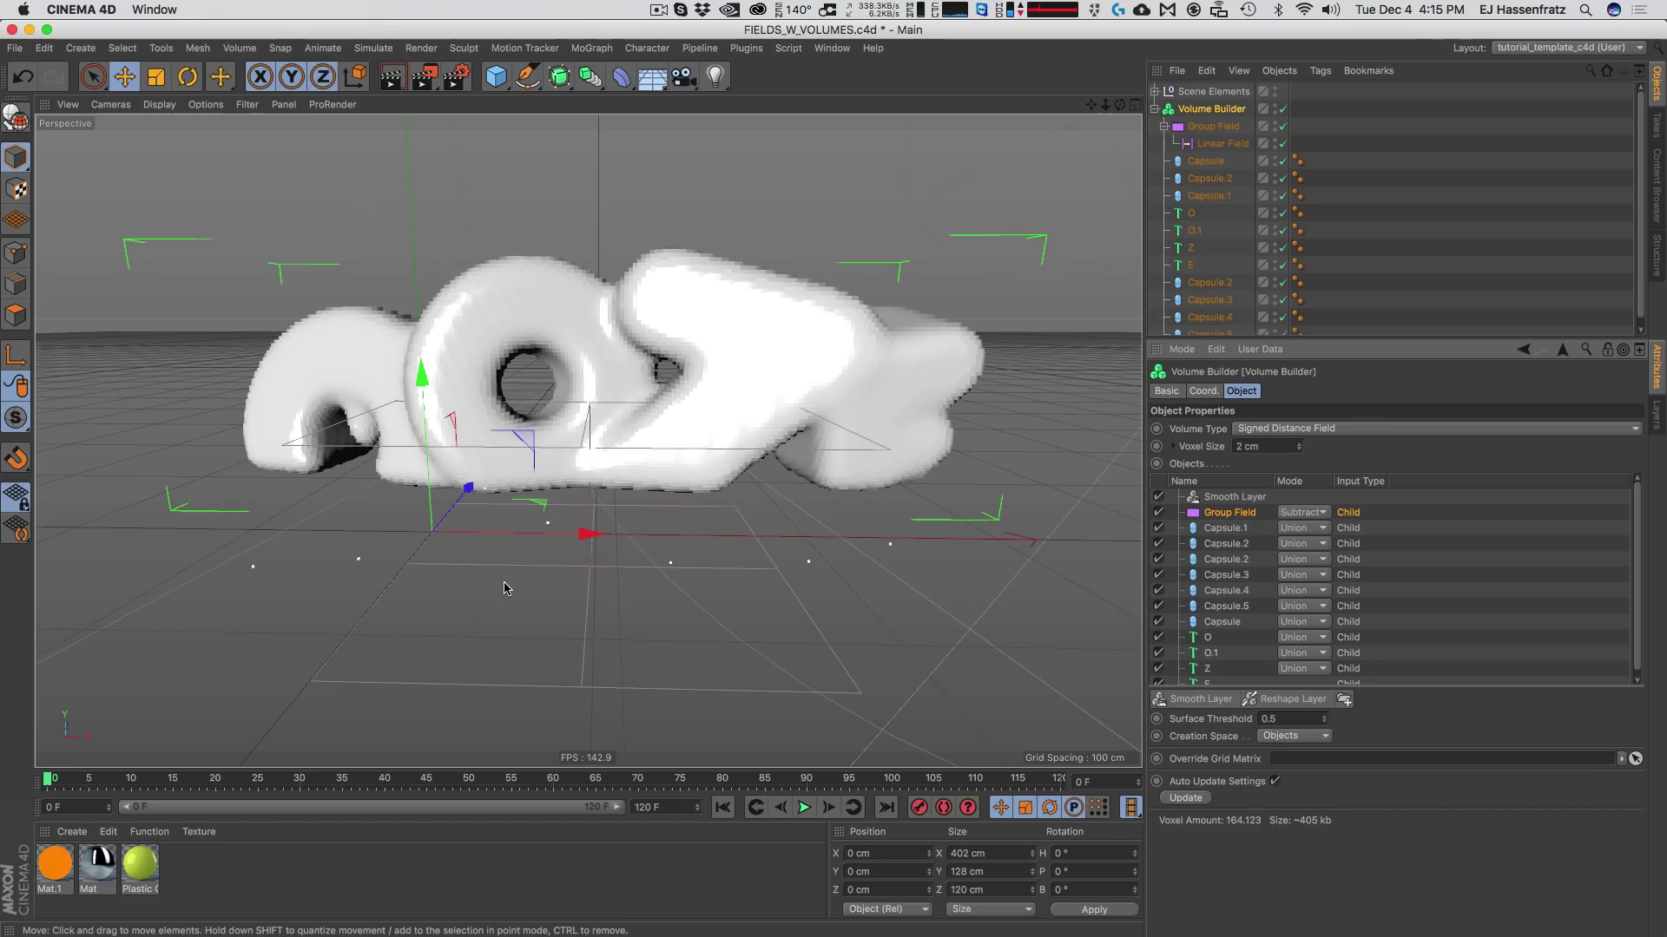
Add a Random Field above the Linear Field in the Group Field and set its blending to Overlay.
{"action": "left_click", "coordinate": [1223, 144]}
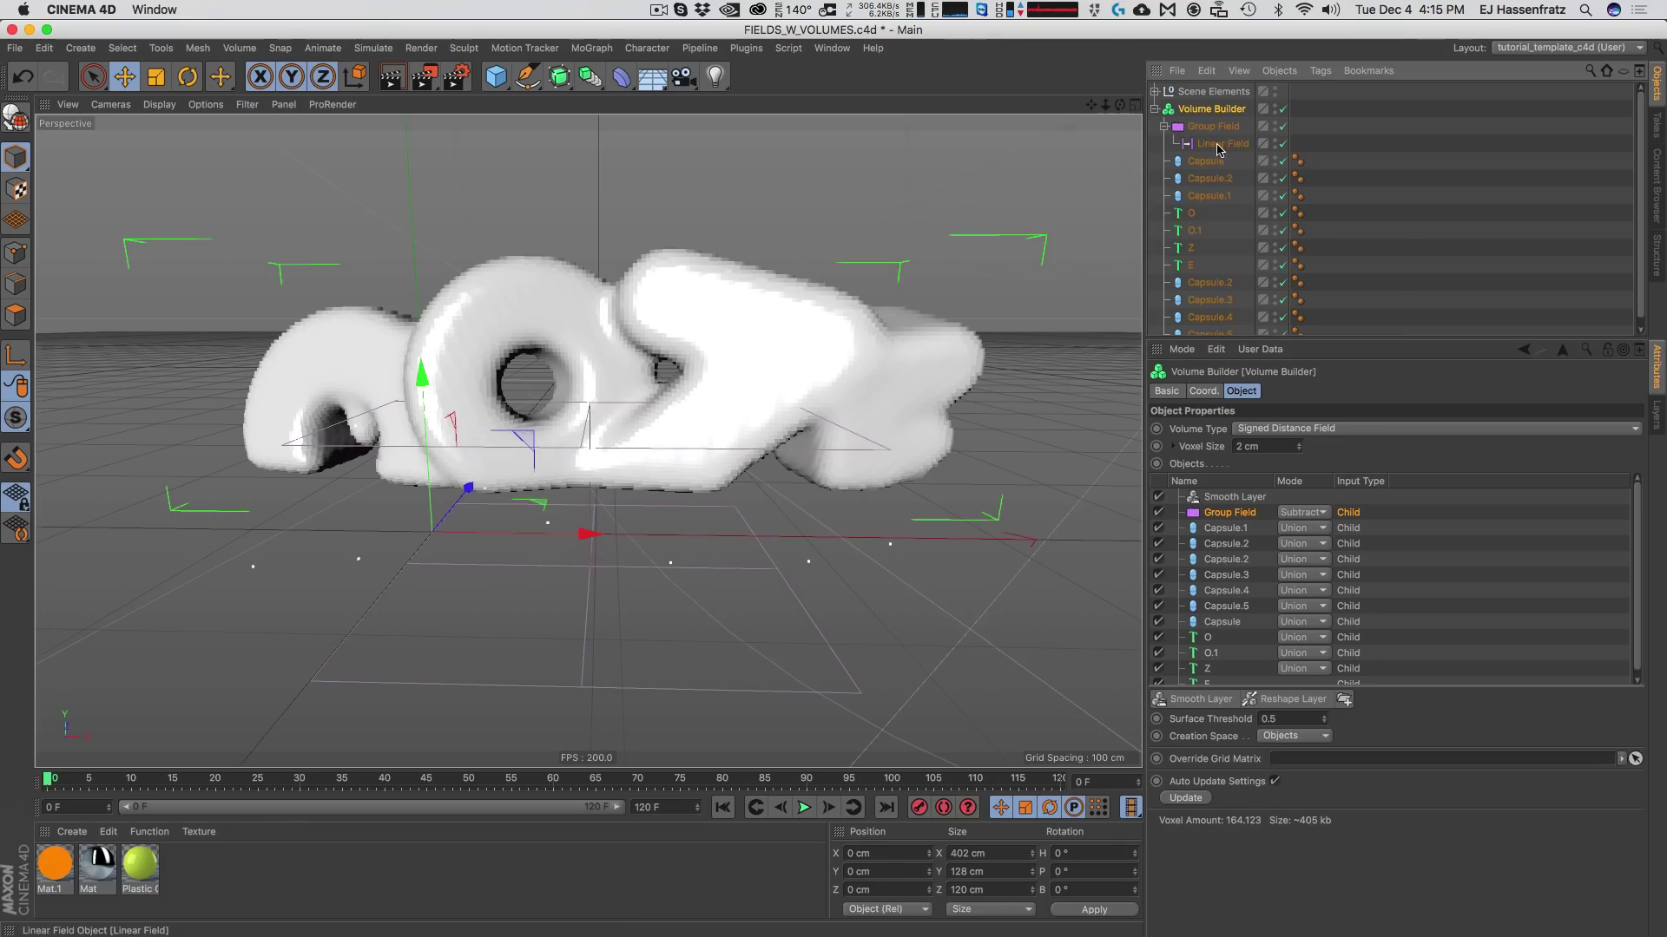
{"action": "left_click", "coordinate": [1226, 126]}
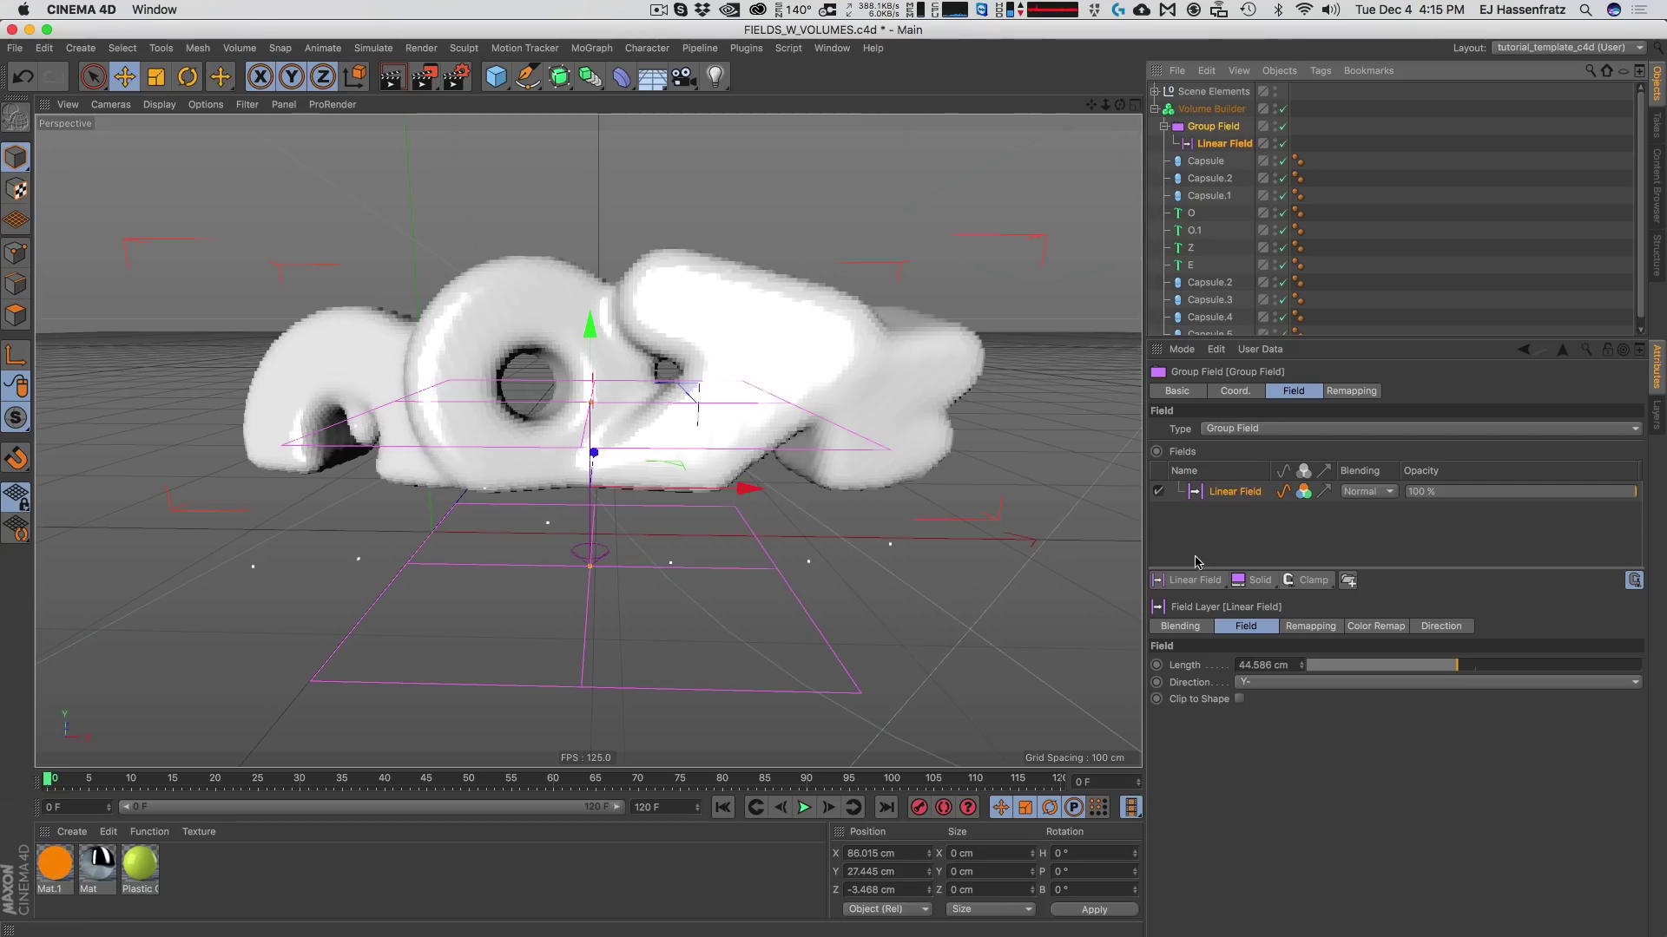
{"action": "left_click", "coordinate": [1191, 580]}
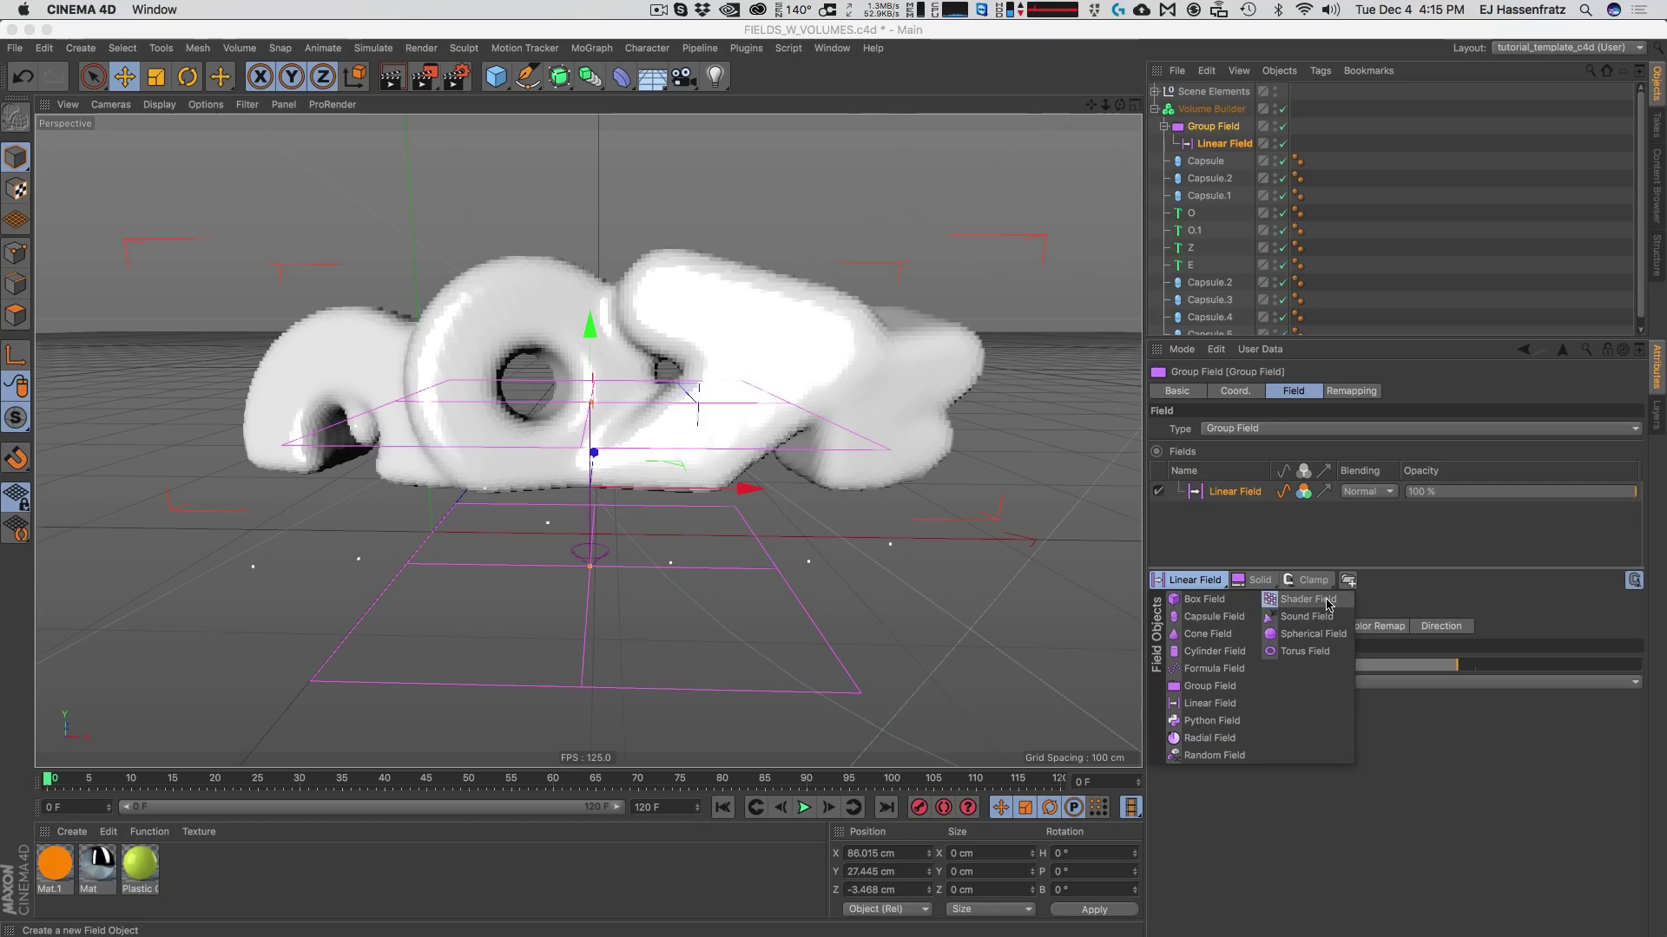
{"action": "left_click", "coordinate": [1213, 755]}
{"action": "left_click", "coordinate": [1319, 625]}
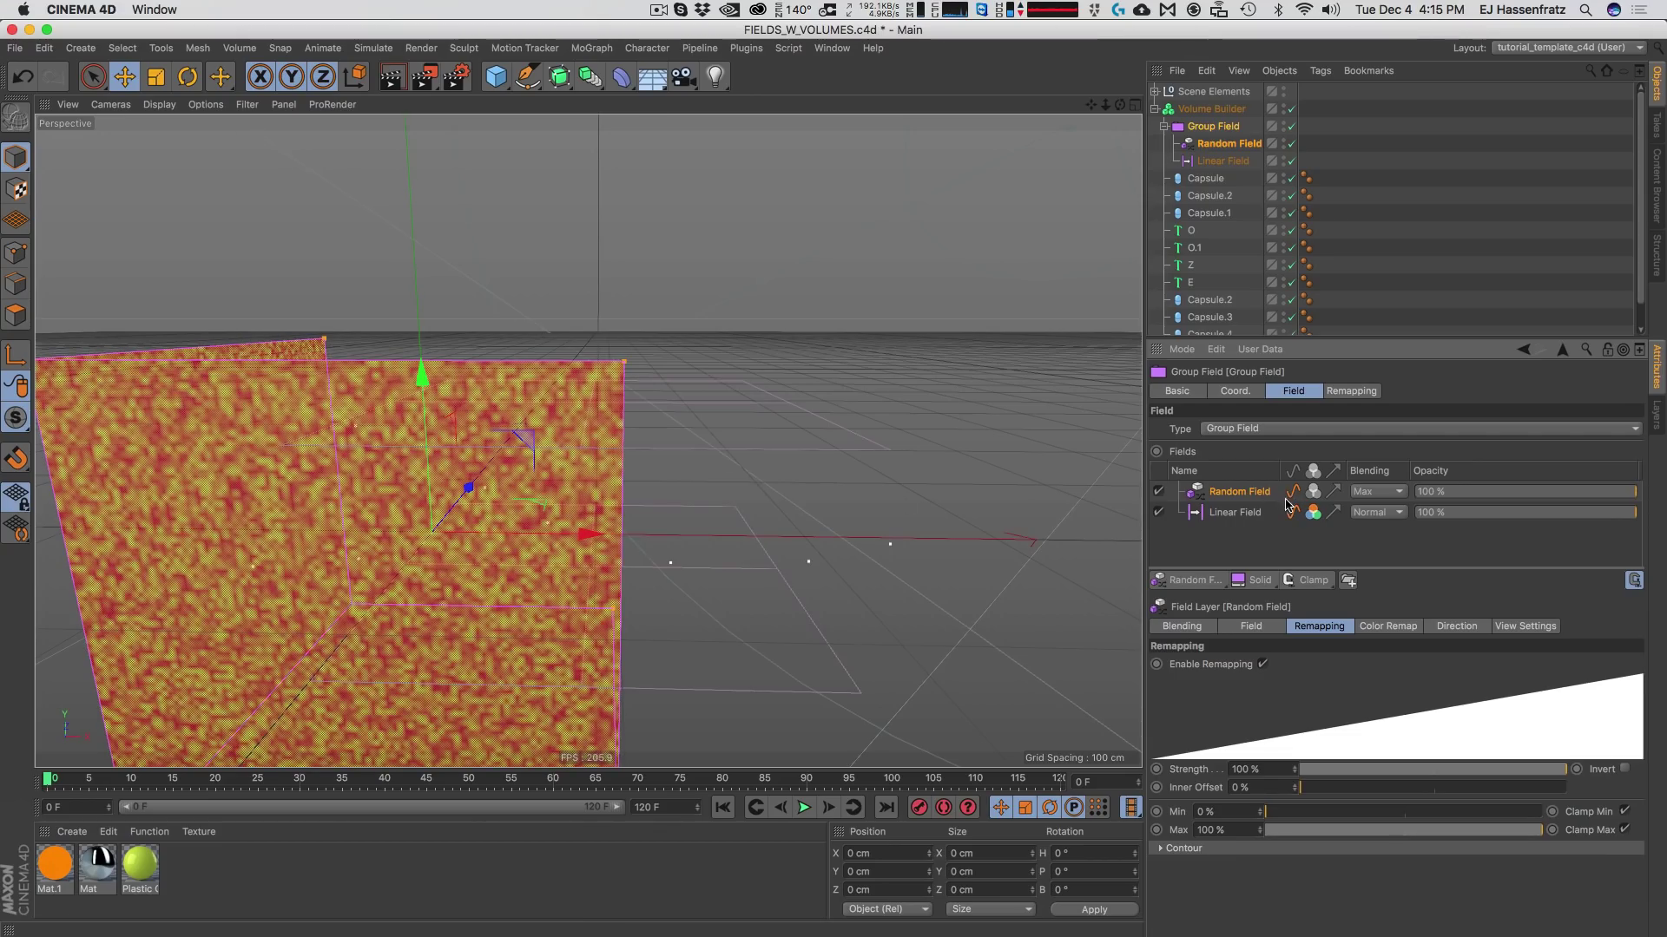
{"action": "left_click", "coordinate": [1359, 493]}
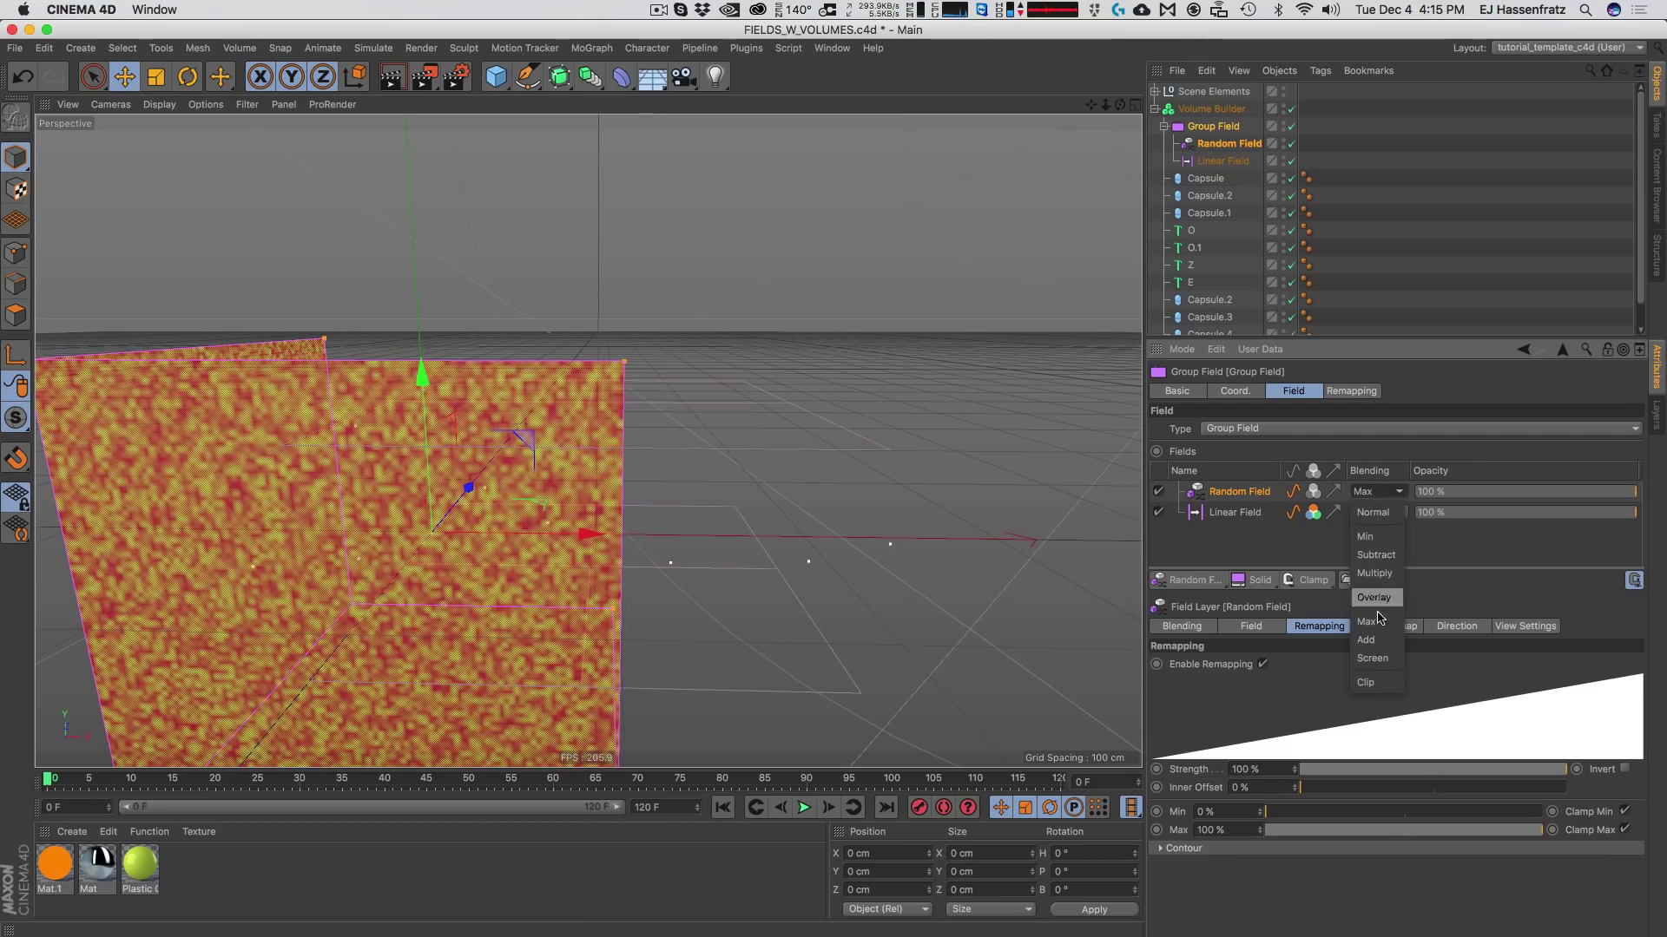
{"action": "left_click", "coordinate": [1373, 604]}
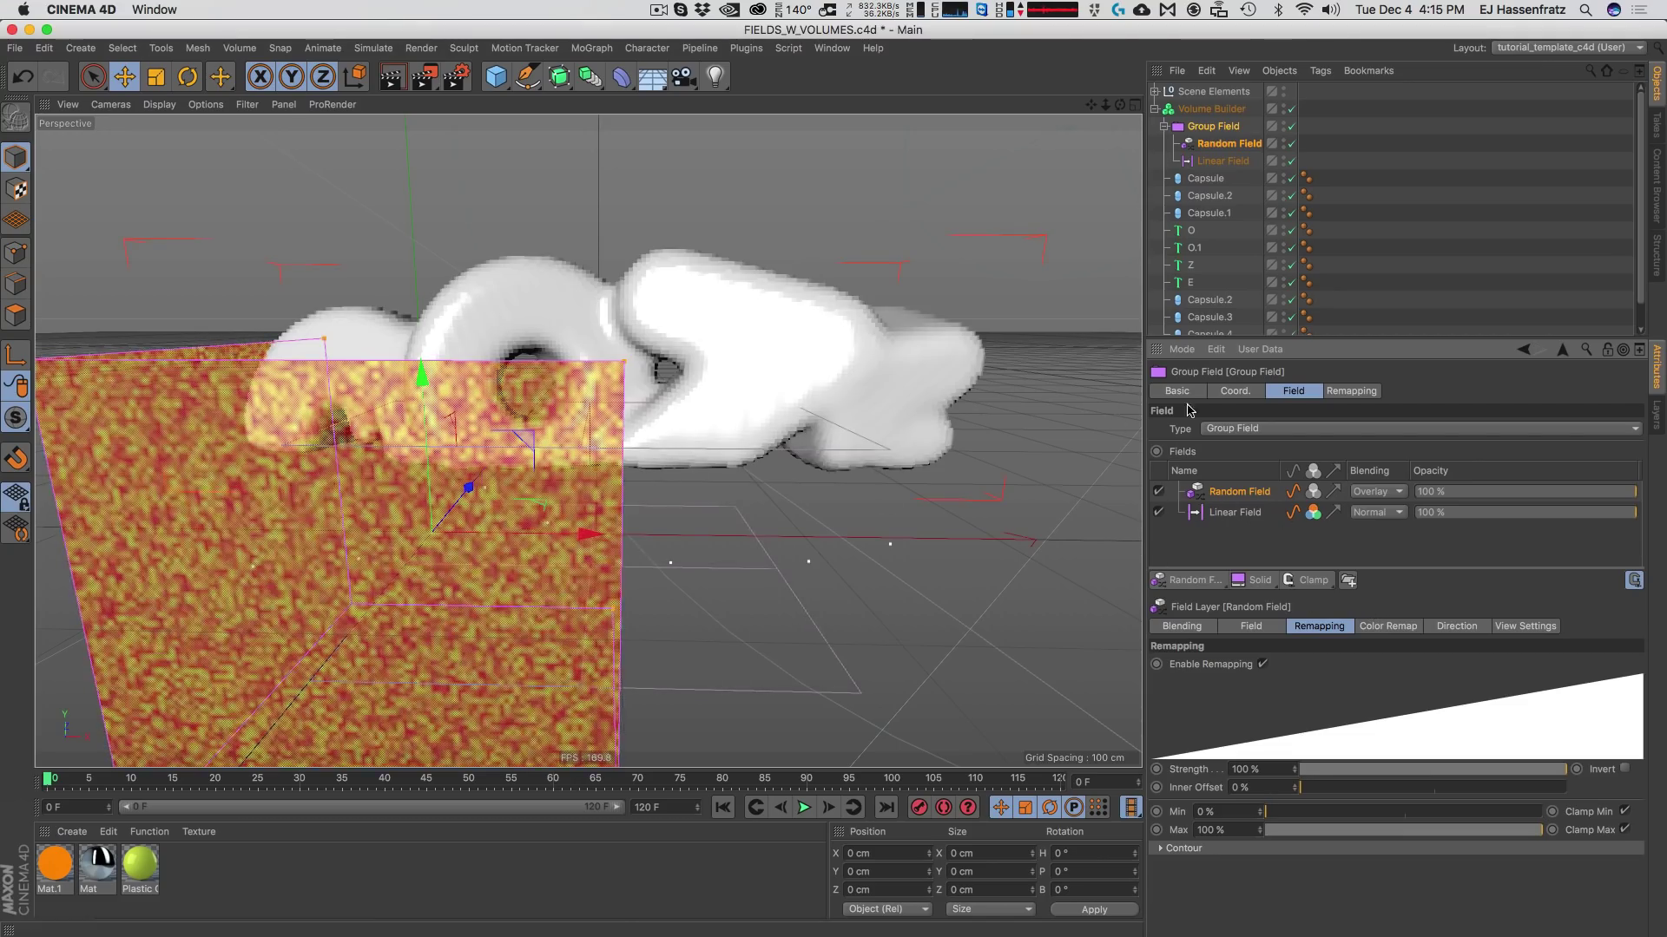
Set the Random Field's random mode to Noise and review the noise types, keeping Perlin.
{"action": "left_click", "coordinate": [1359, 627]}
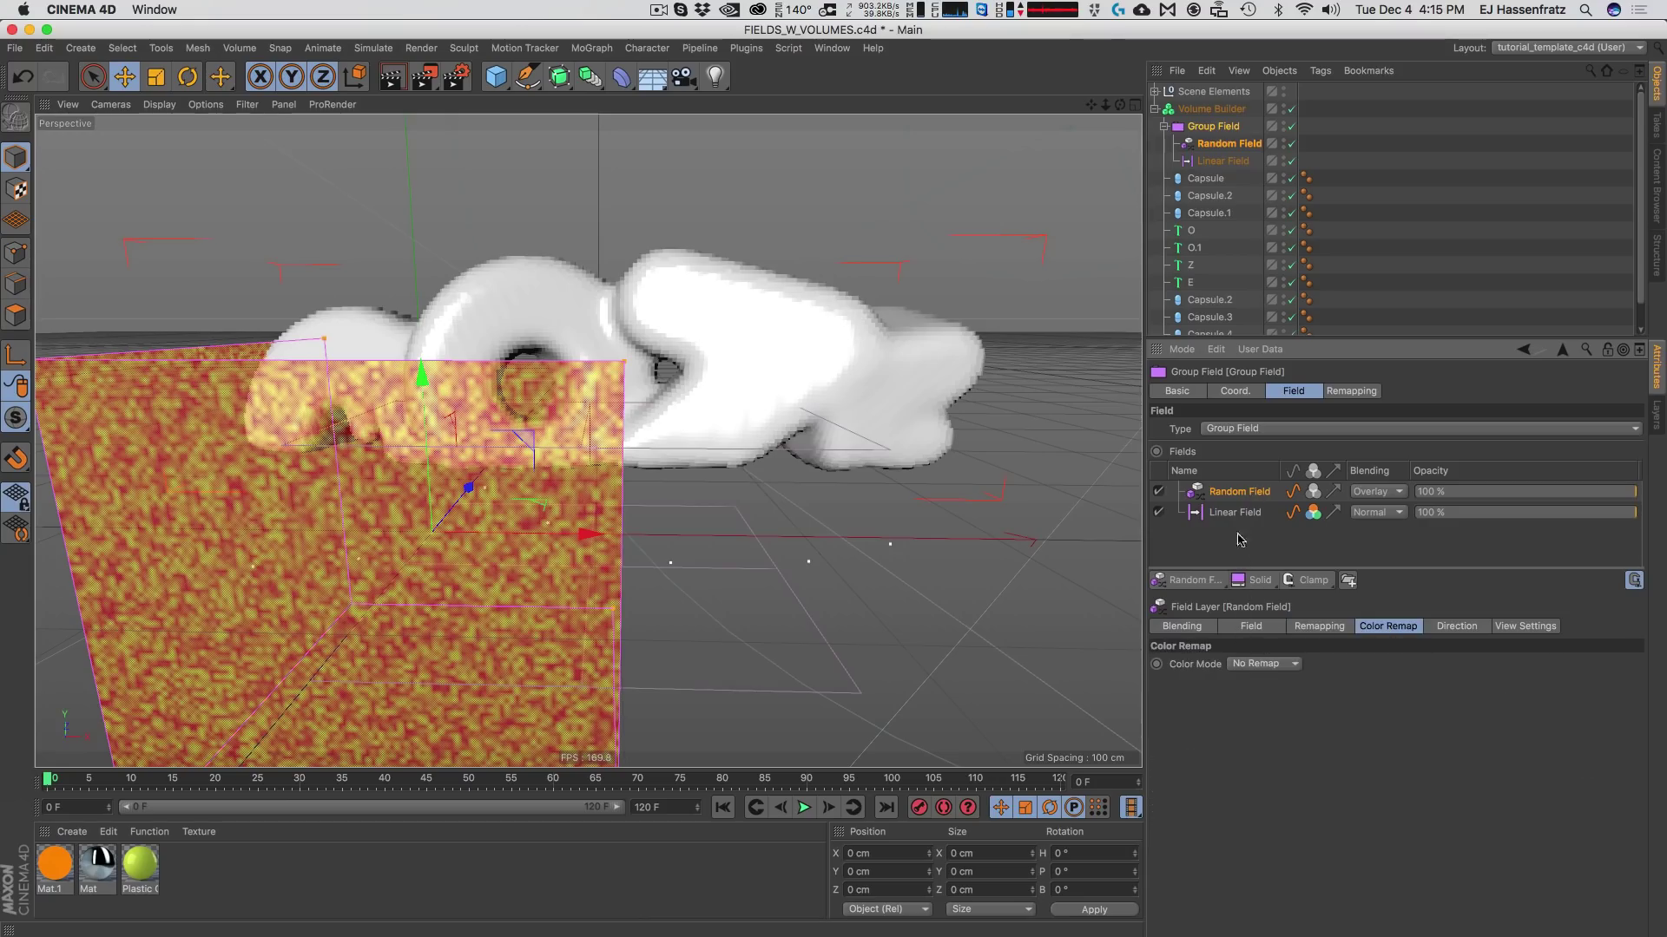
{"action": "left_click", "coordinate": [1251, 627]}
{"action": "left_click", "coordinate": [1286, 664]}
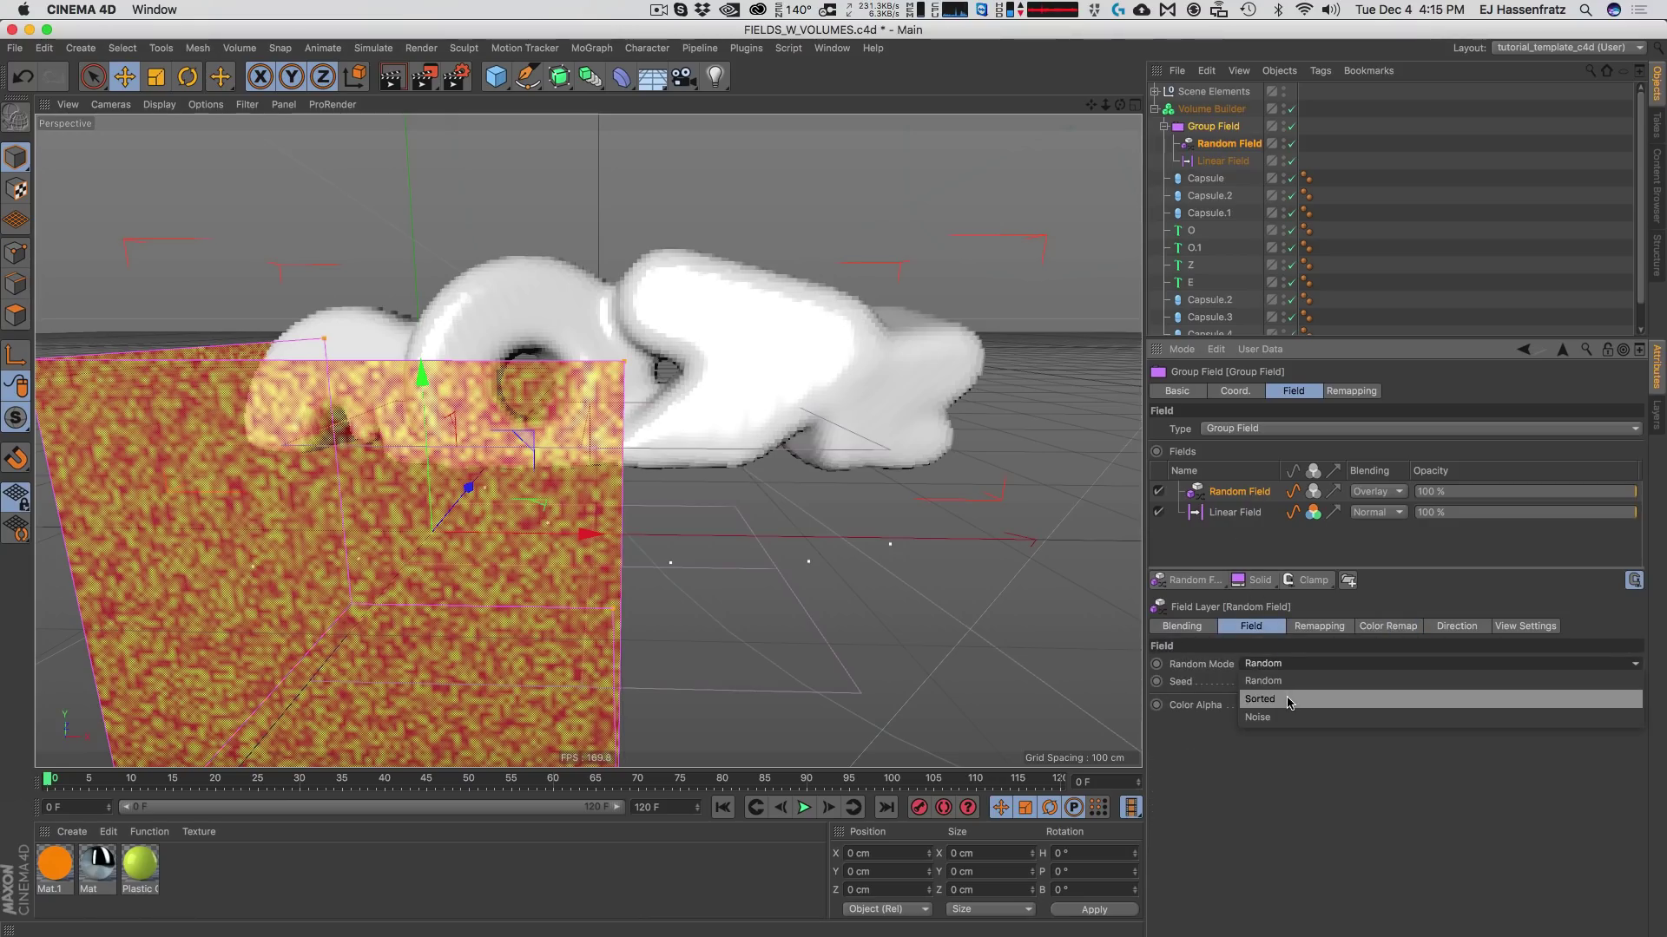
{"action": "left_click", "coordinate": [1289, 716]}
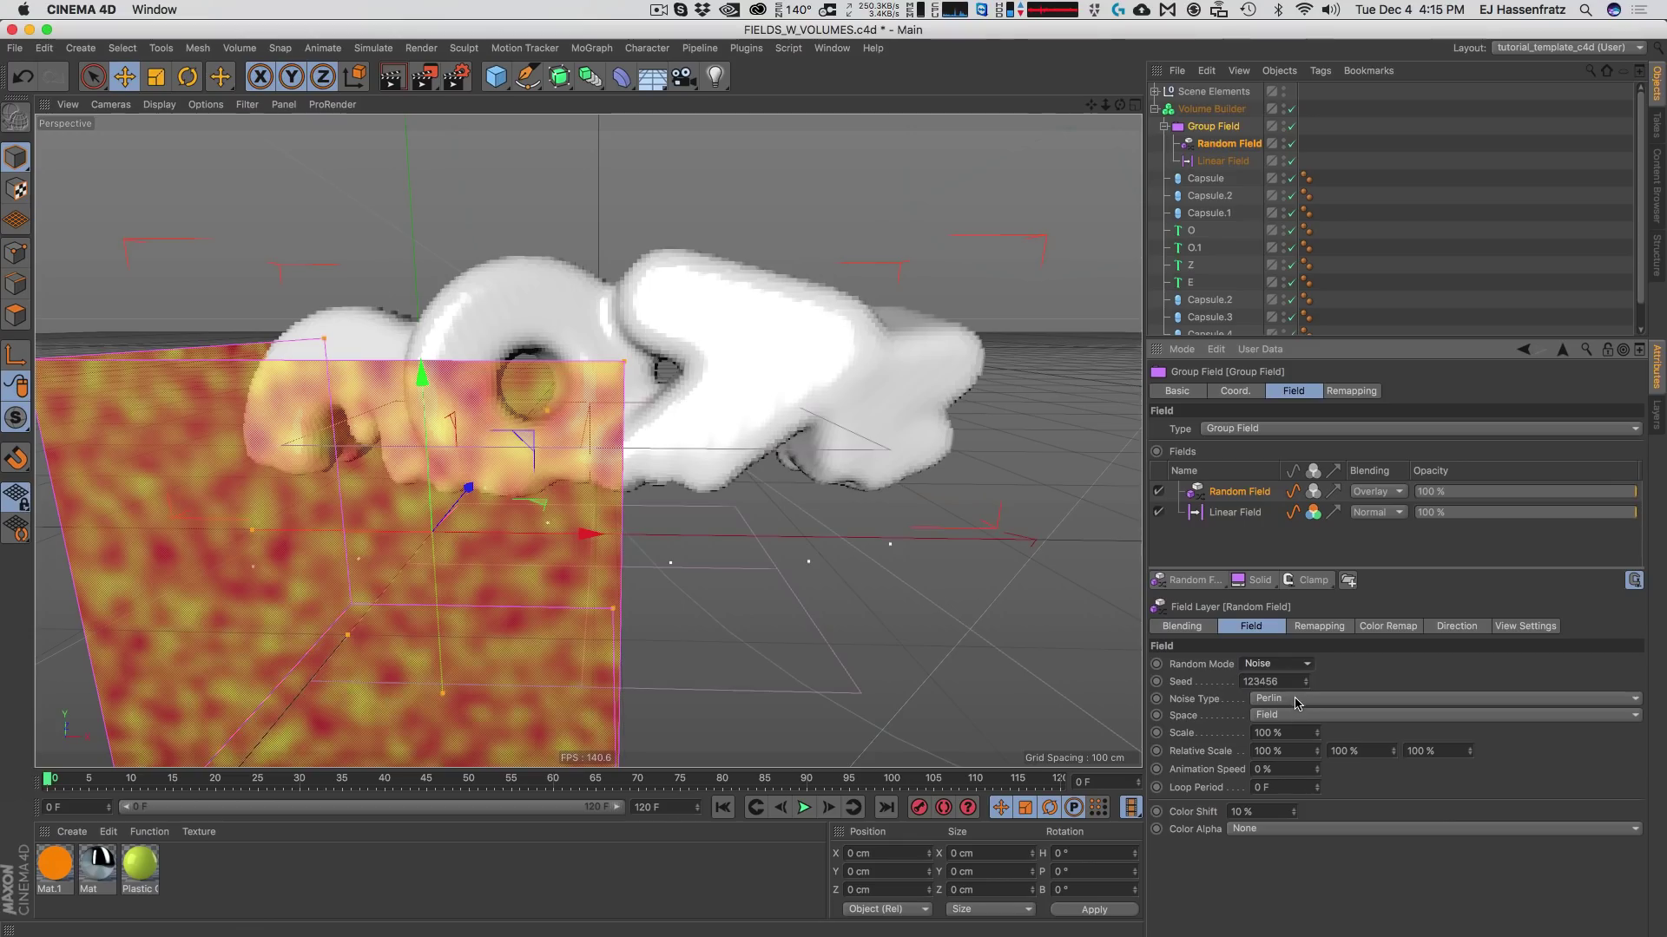
{"action": "left_click", "coordinate": [1267, 700]}
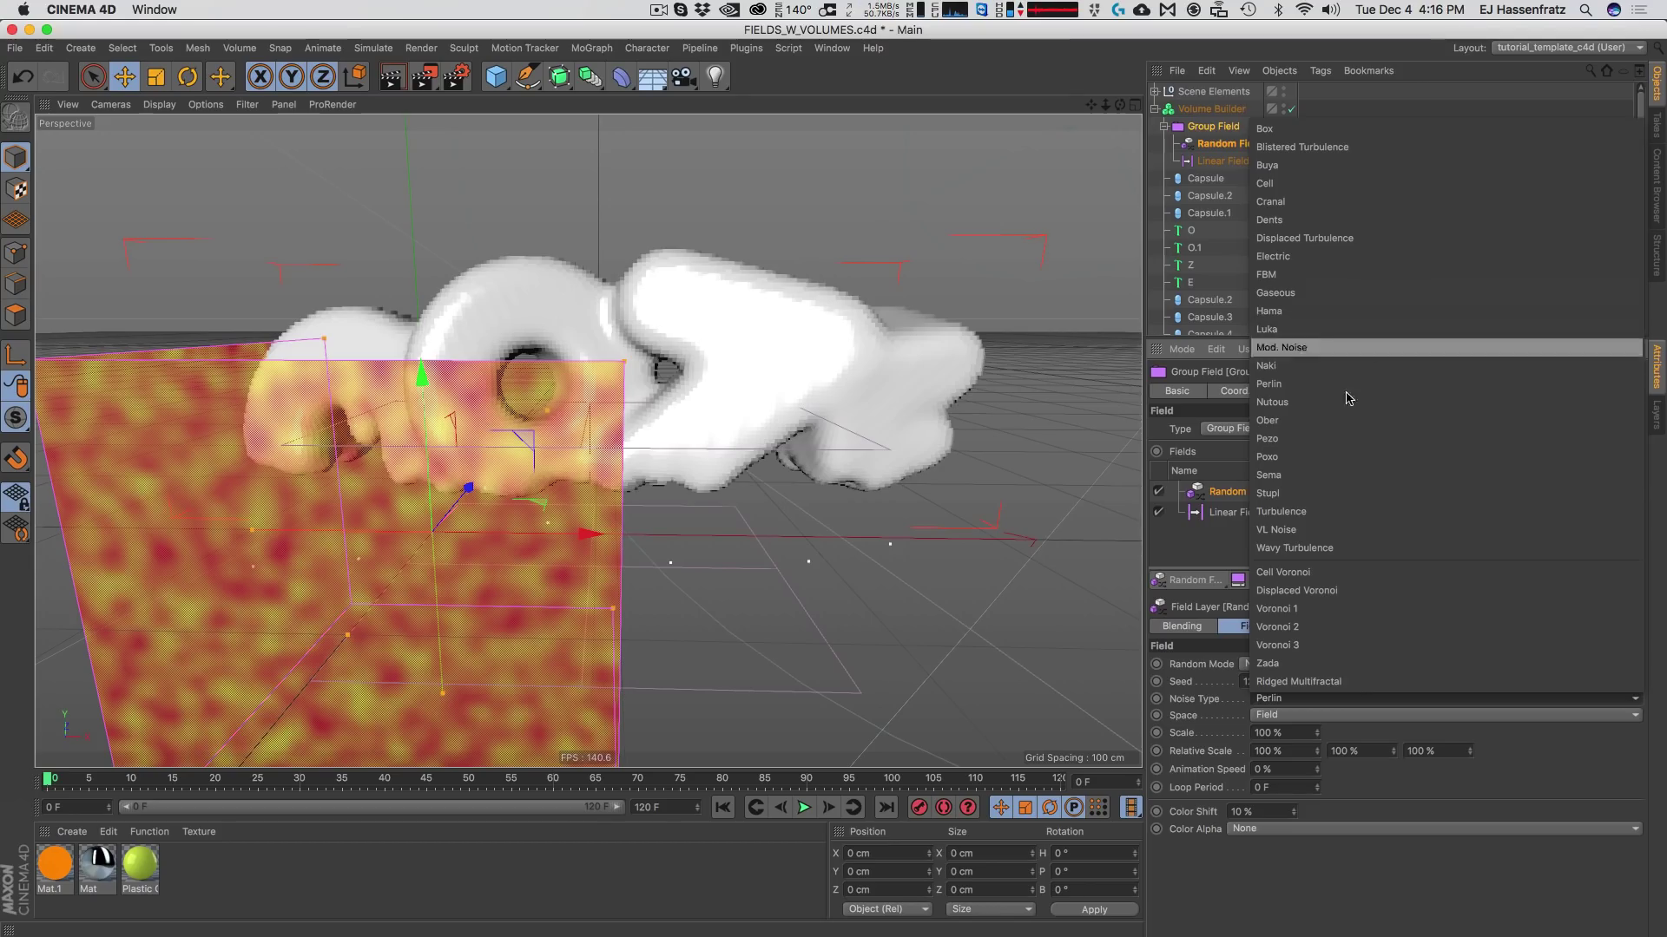
{"action": "left_click", "coordinate": [1062, 525]}
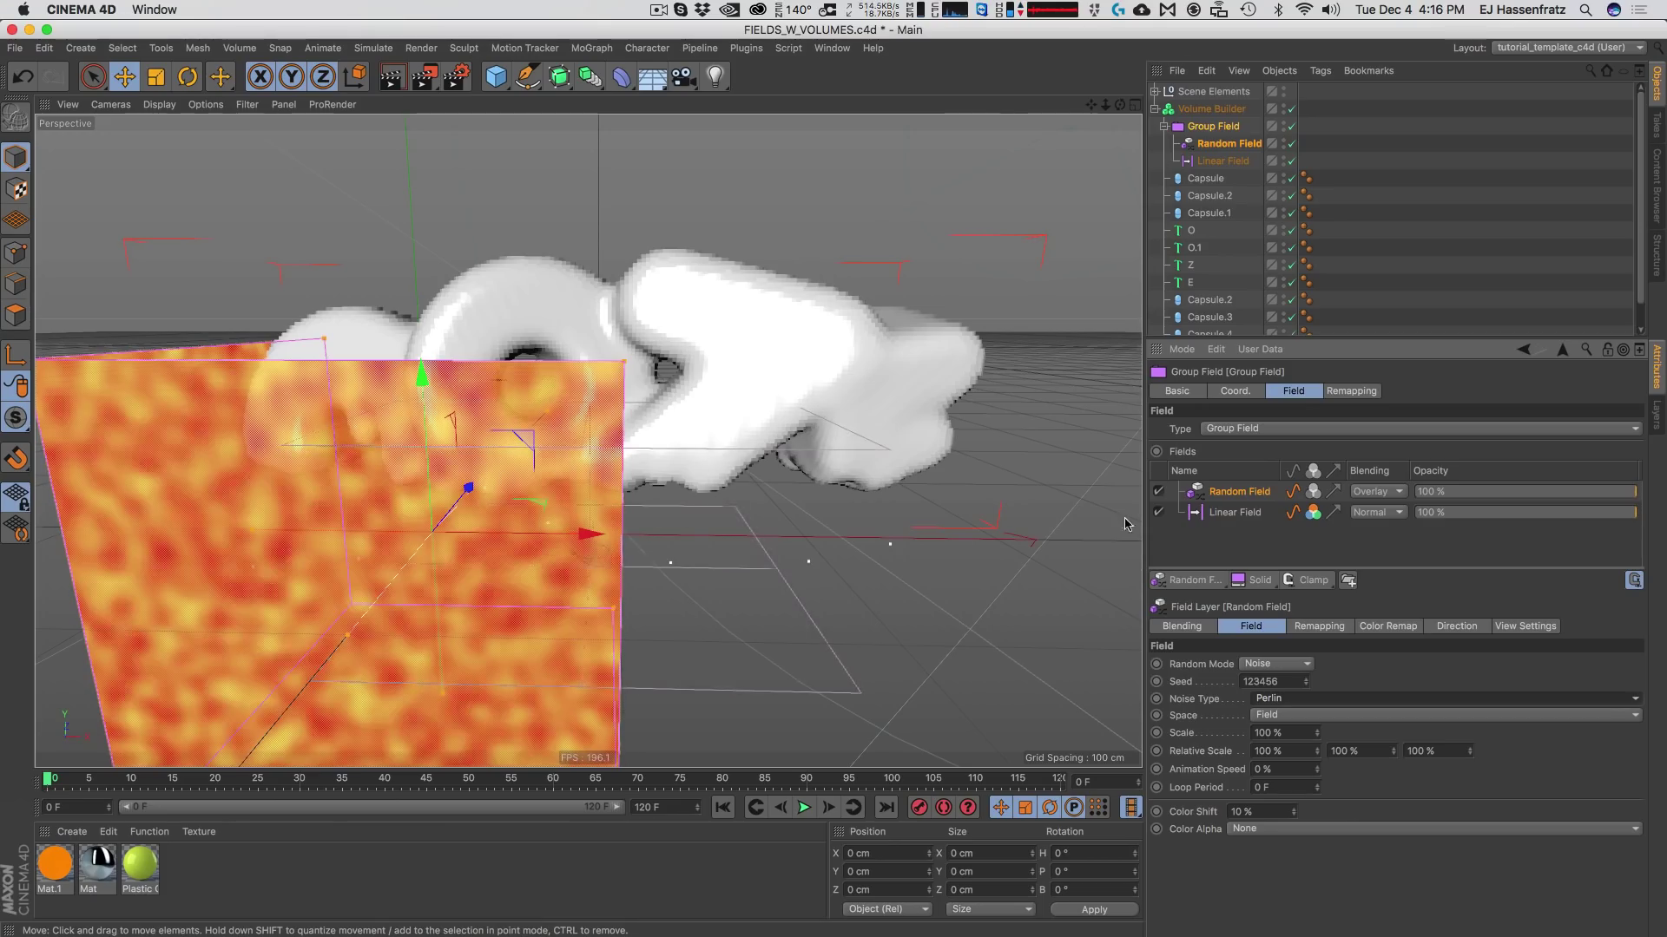
Toggle the Random Field off and on to compare its effect, and set its noise scale to 180%.
{"action": "left_click", "coordinate": [1158, 492]}
{"action": "left_click", "coordinate": [1158, 492]}
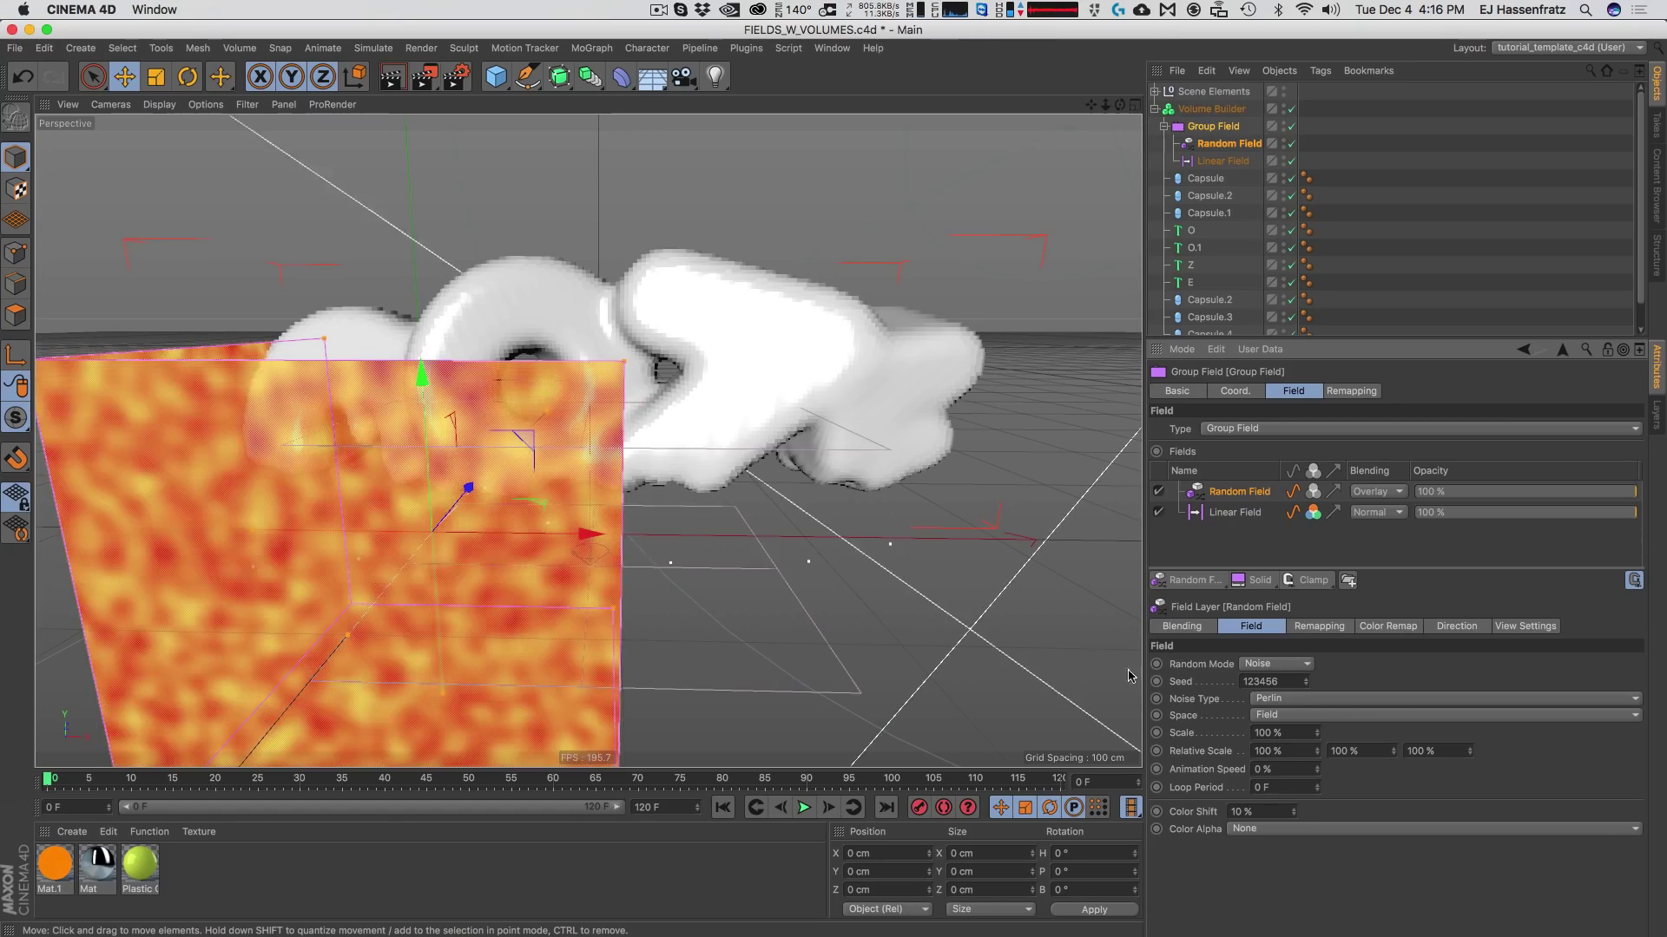
{"action": "left_click", "coordinate": [1269, 732]}
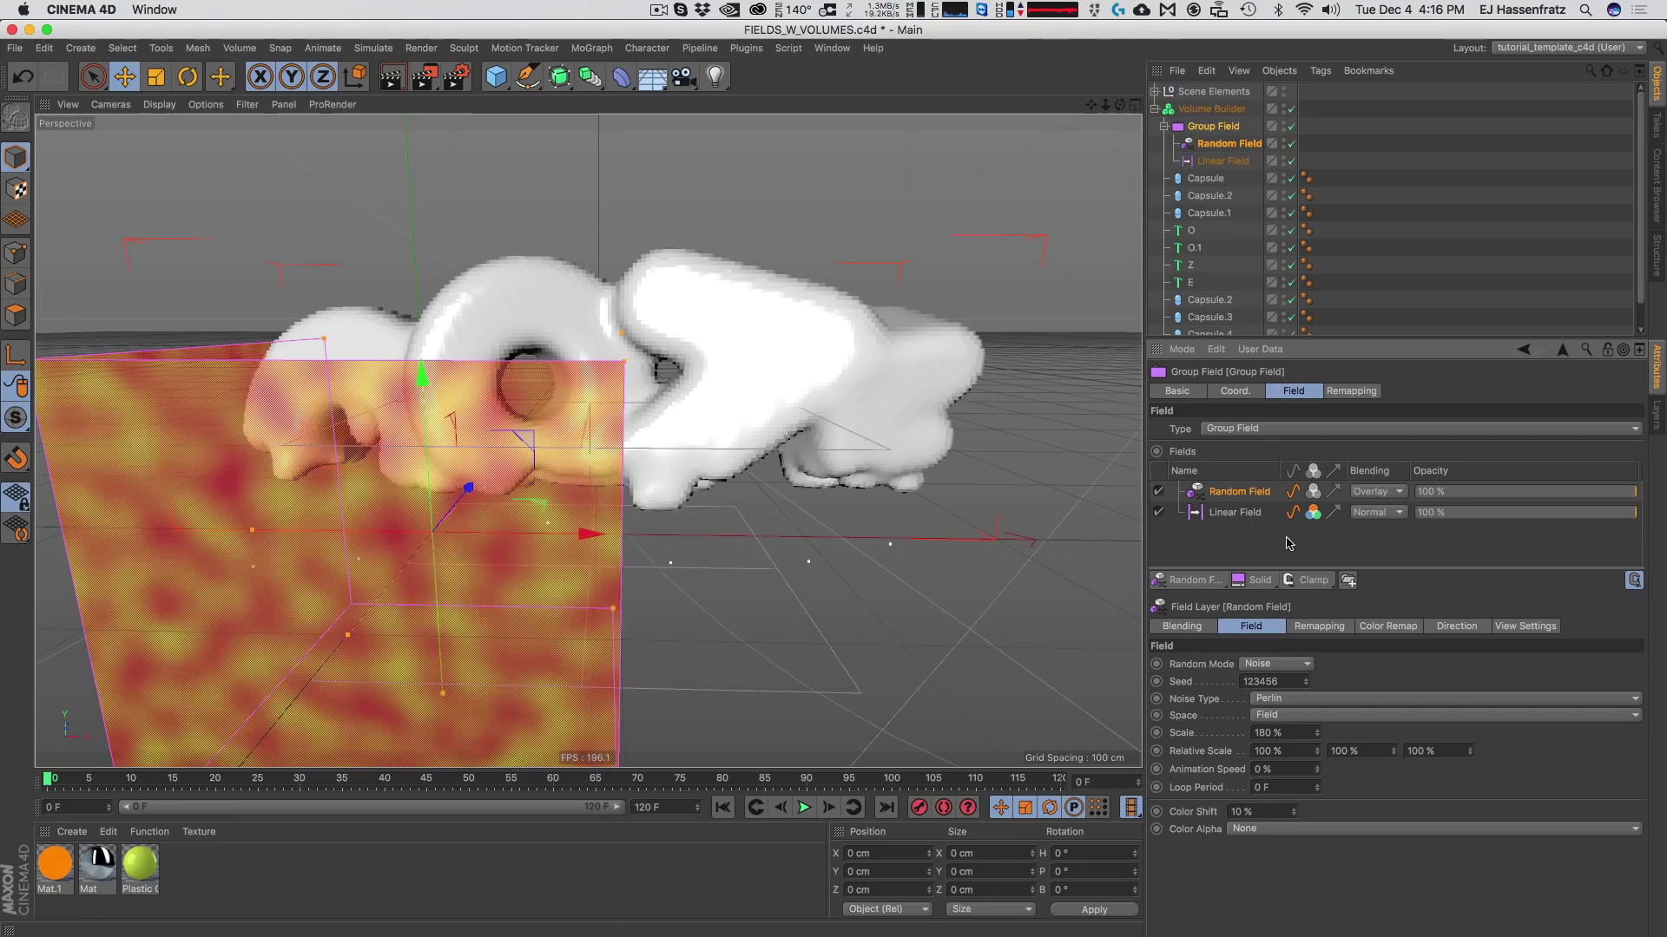
Stretch the Random Field's noise vertically by setting the second Relative Scale value to 200%.
{"action": "left_click", "coordinate": [1236, 513]}
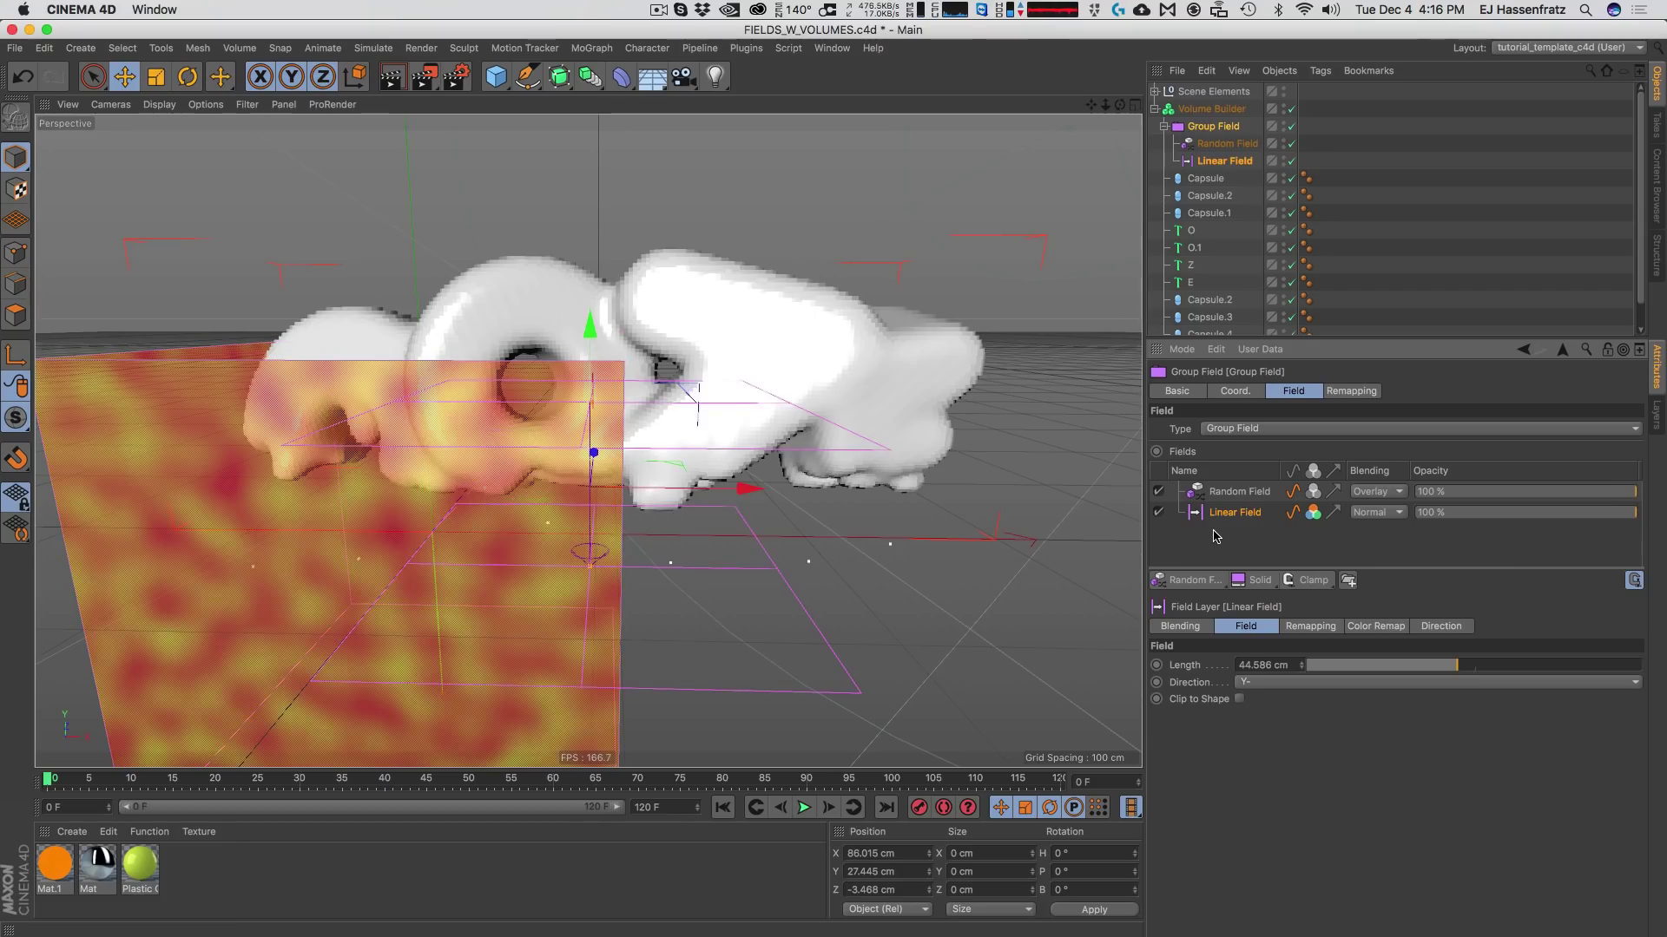
{"action": "left_click", "coordinate": [1239, 492]}
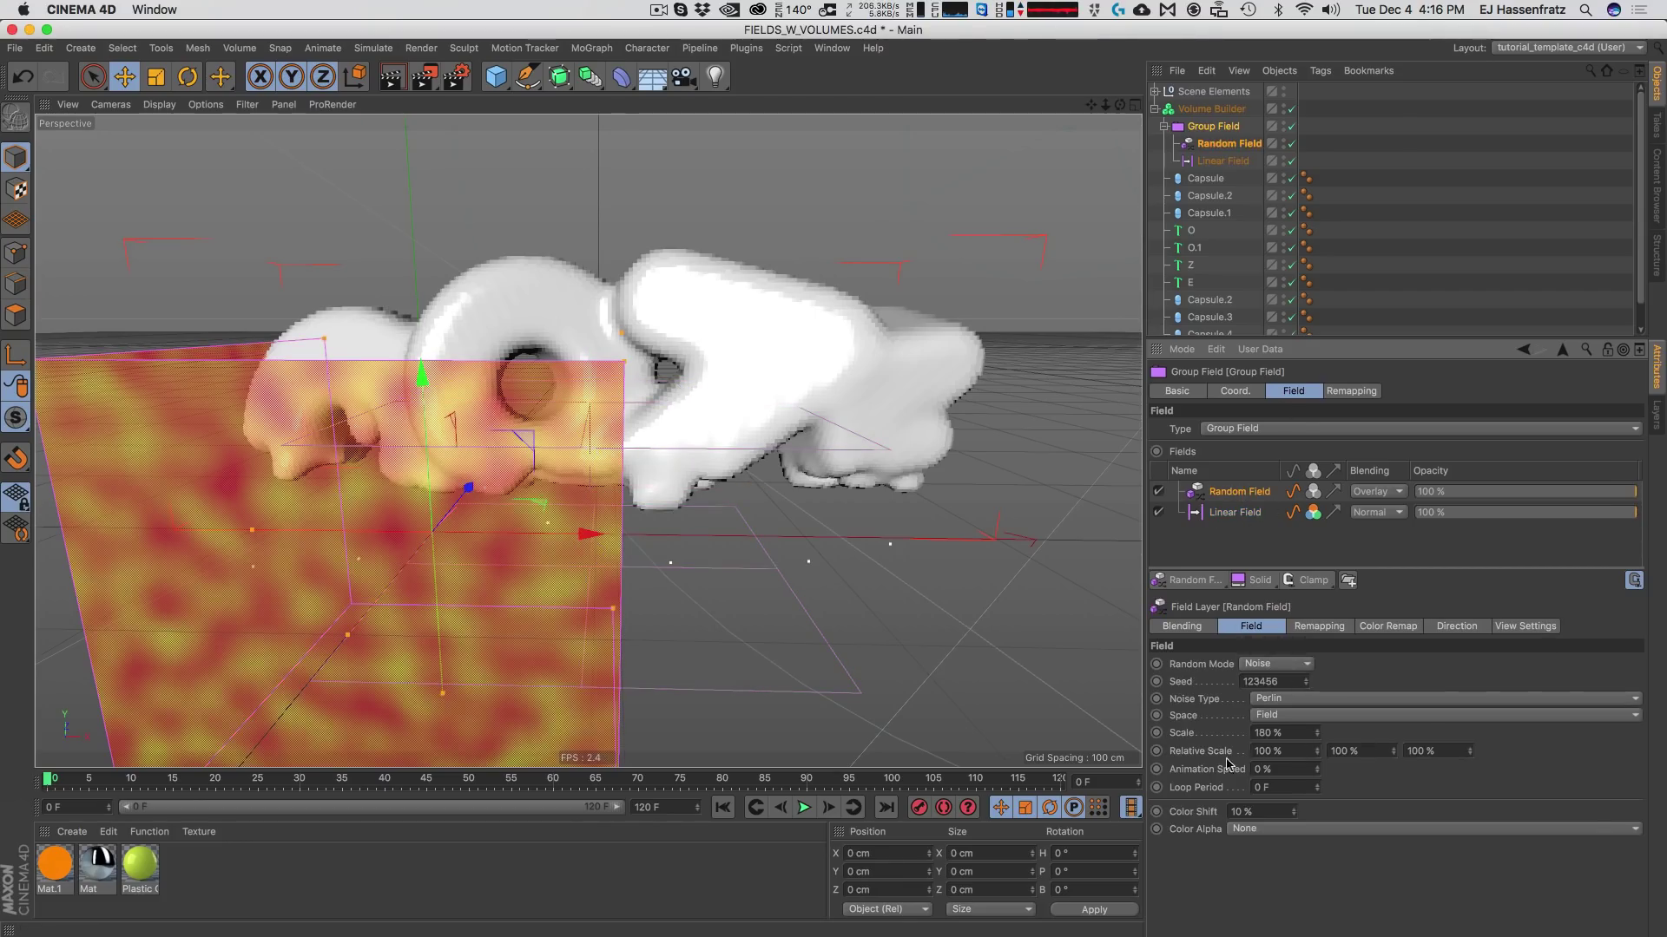
{"action": "left_click", "coordinate": [1393, 748]}
{"action": "mouse_move", "coordinate": [1393, 687]}
{"action": "left_mouse_down"}
{"action": "mouse_move", "coordinate": [1395, 647]}
{"action": "mouse_move", "coordinate": [1410, 645]}
{"action": "mouse_move", "coordinate": [1395, 687]}
{"action": "left_mouse_up"}
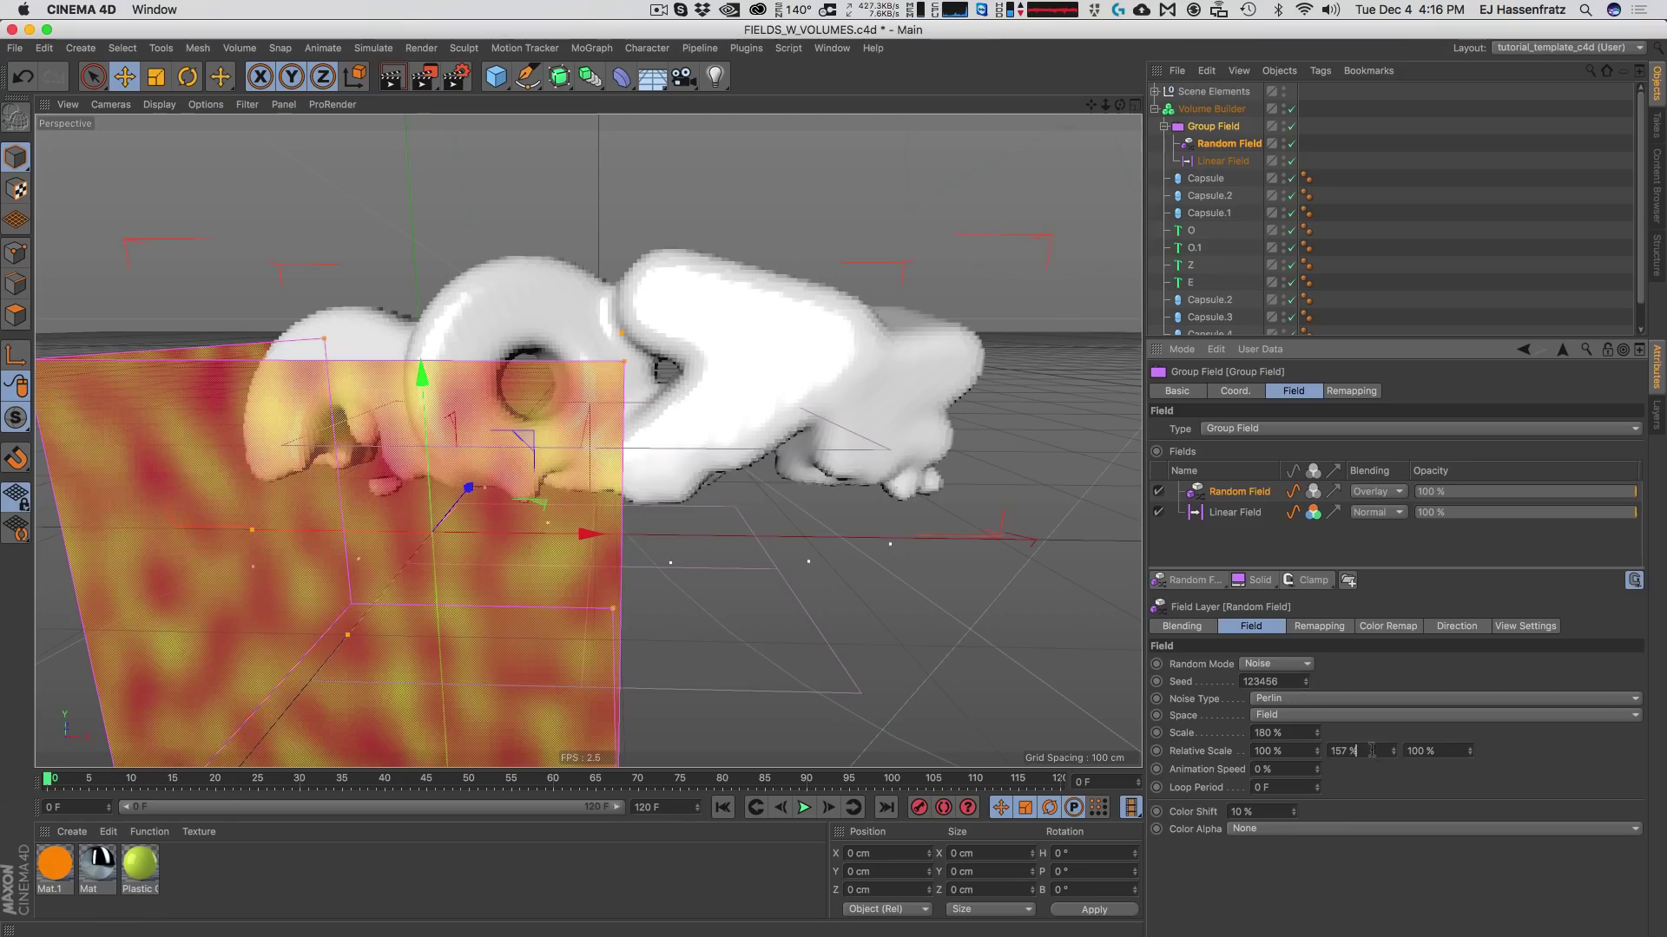
{"action": "left_click", "coordinate": [1371, 750]}
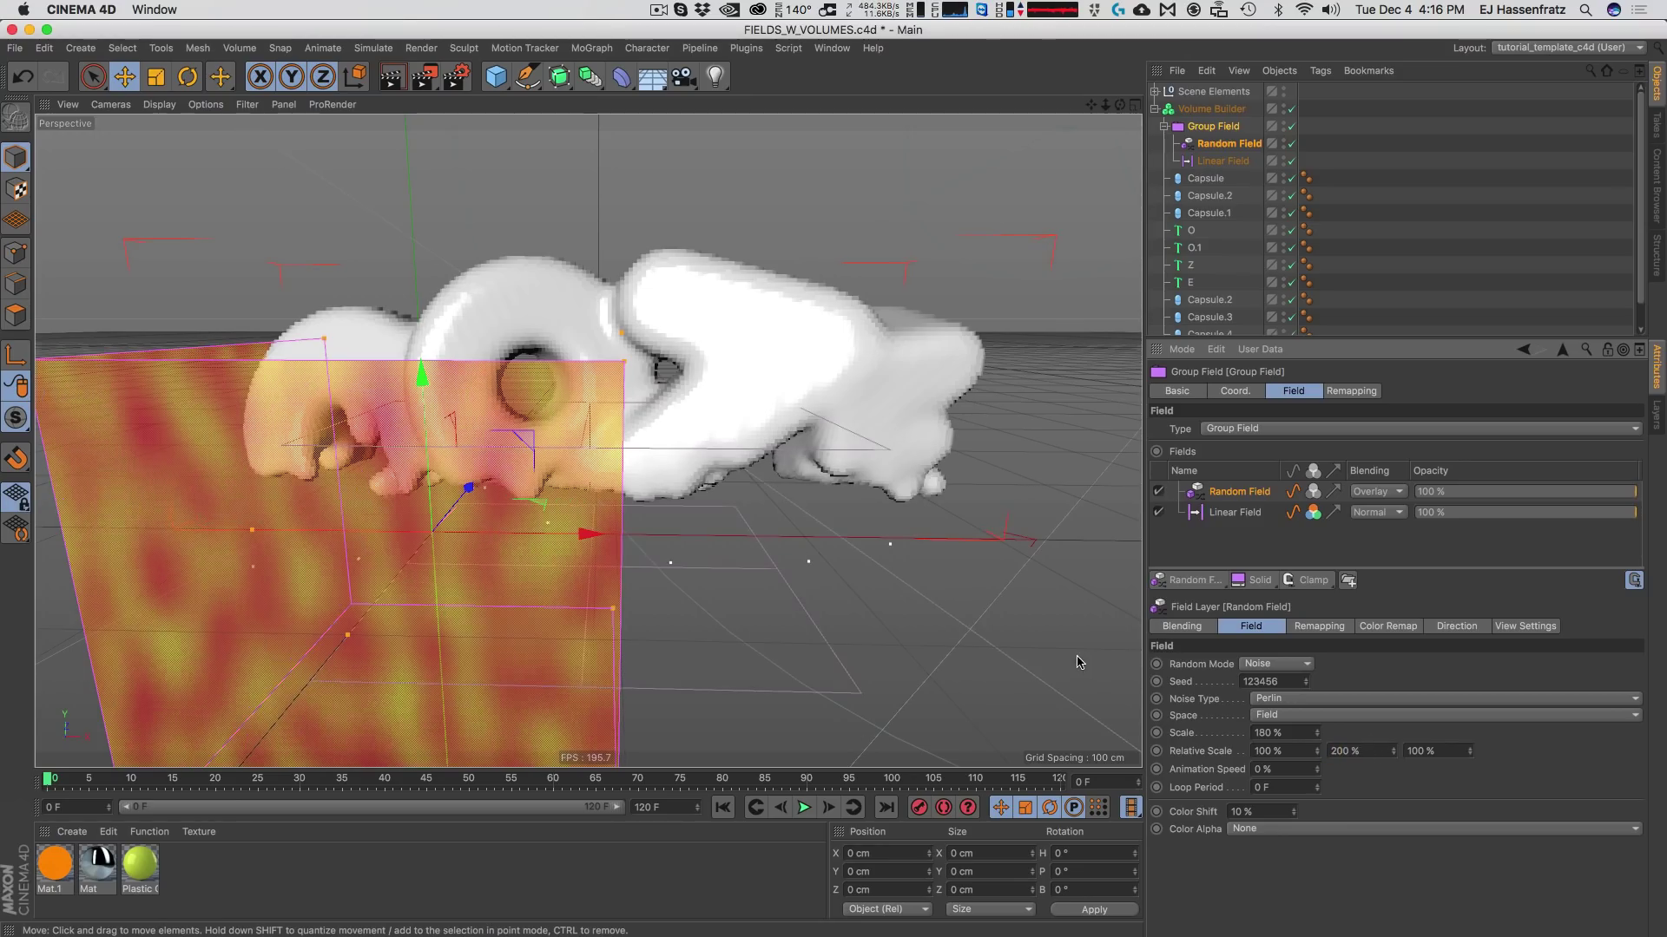
Move the Linear Field up and down along Y, leaving it at a Y position of about 61 cm.
{"action": "left_click", "coordinate": [1222, 161]}
{"action": "left_click_drag", "start_coordinate": [581, 399], "coordinate": [625, 269]}
{"action": "left_click_drag", "start_coordinate": [626, 289], "coordinate": [626, 337]}
Set the Random Field's animation speed to 5% and preview the animated noise by playing the timeline.
{"action": "left_click", "coordinate": [1219, 144]}
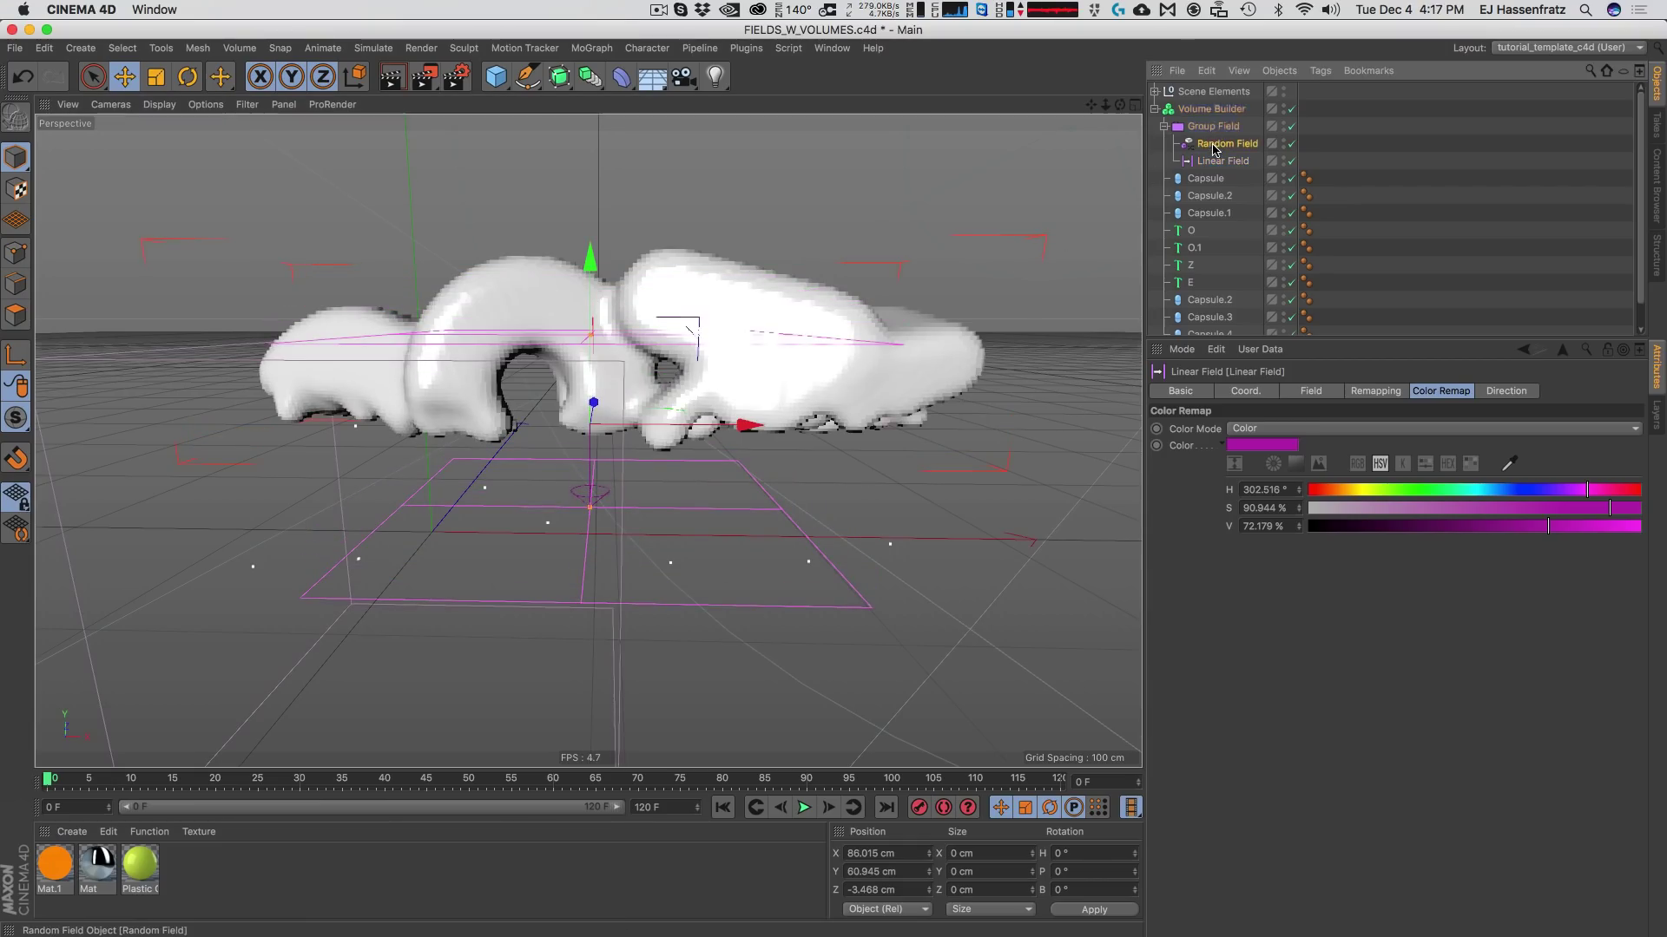
{"action": "left_click", "coordinate": [1387, 393]}
{"action": "left_click", "coordinate": [1328, 392]}
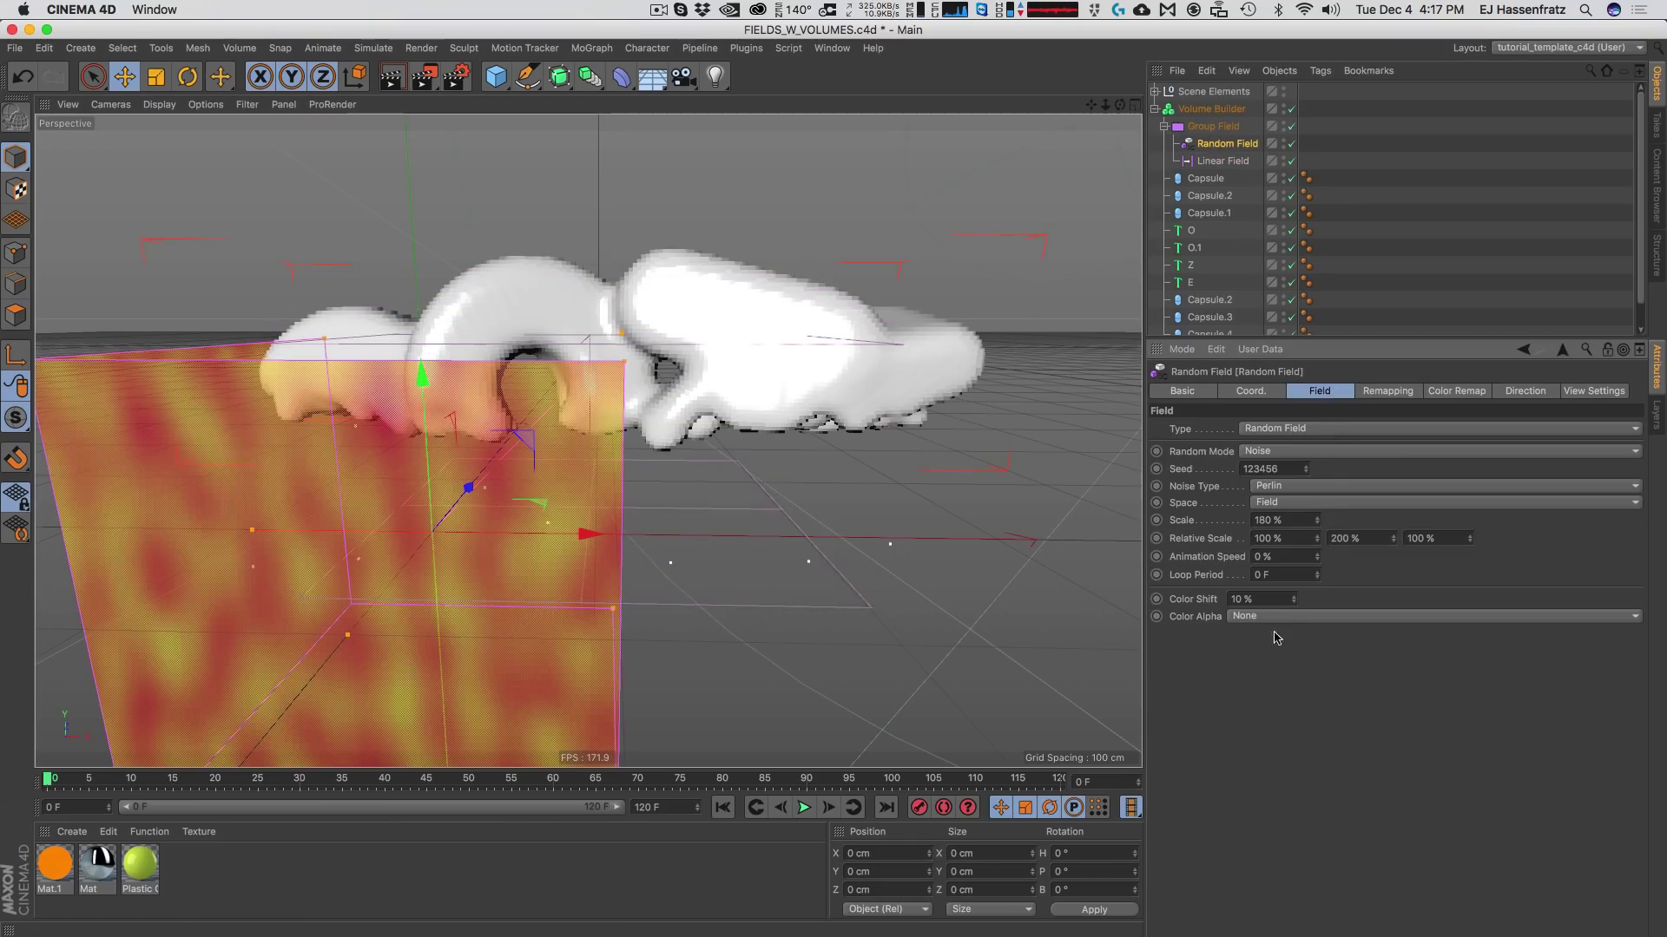
{"action": "left_click", "coordinate": [1287, 556]}
{"action": "type", "text": "1"}
{"action": "key", "text": "Return"}
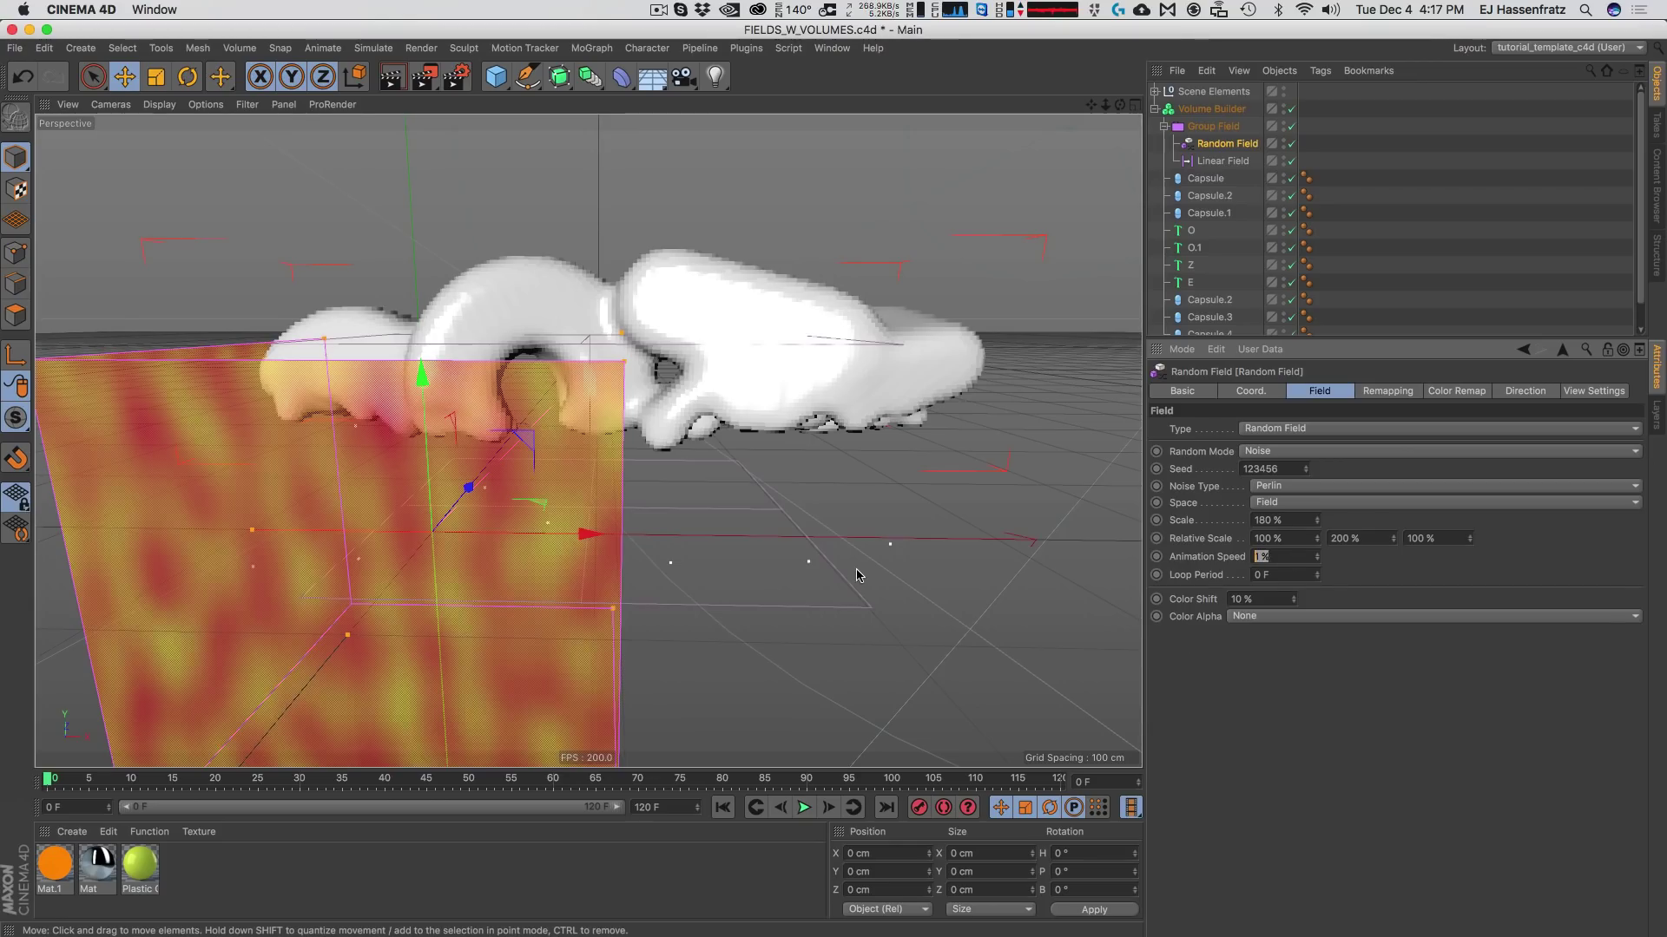
{"action": "type", "text": "5"}
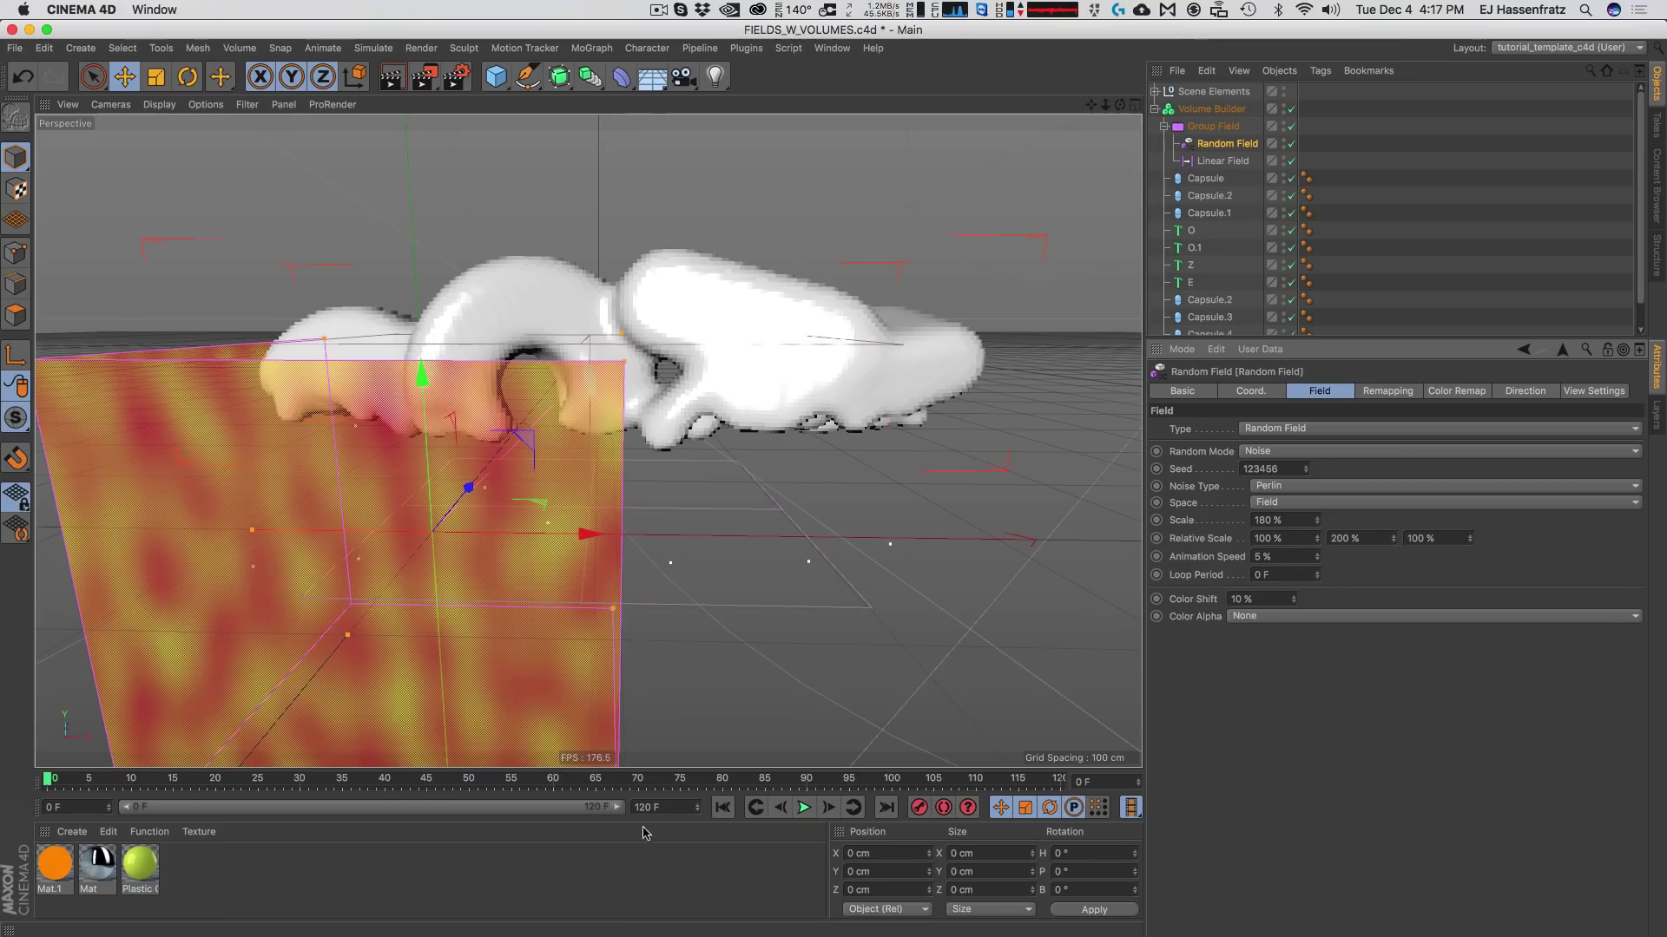
{"action": "left_click", "coordinate": [804, 808]}
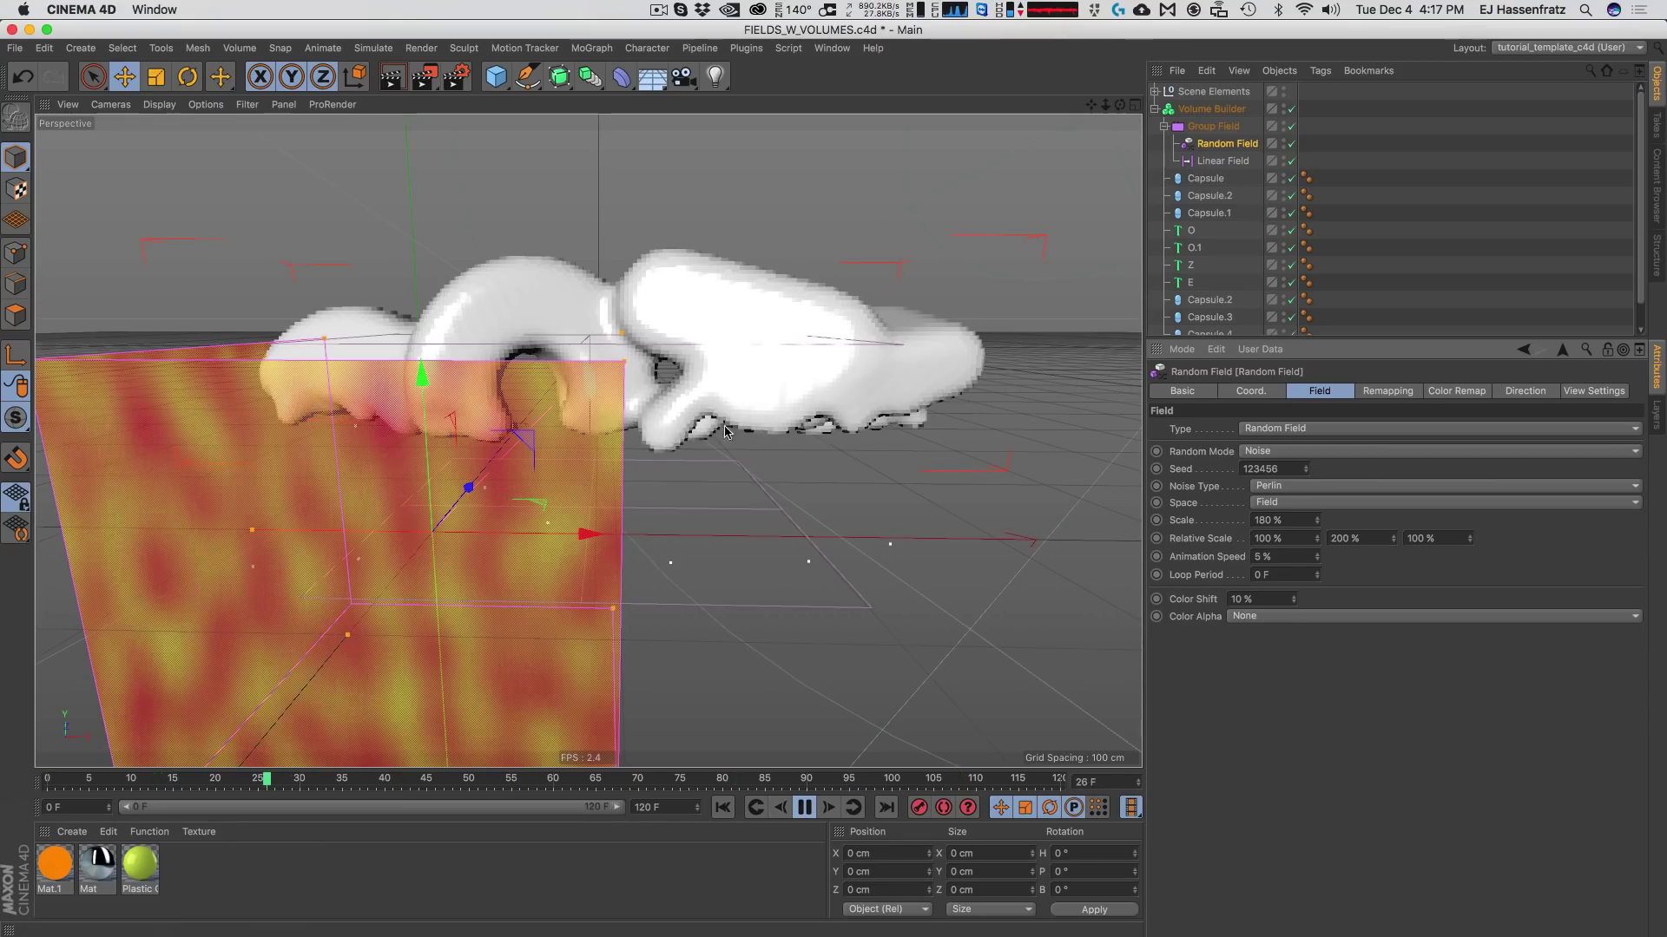
{"action": "key", "text": "F8"}
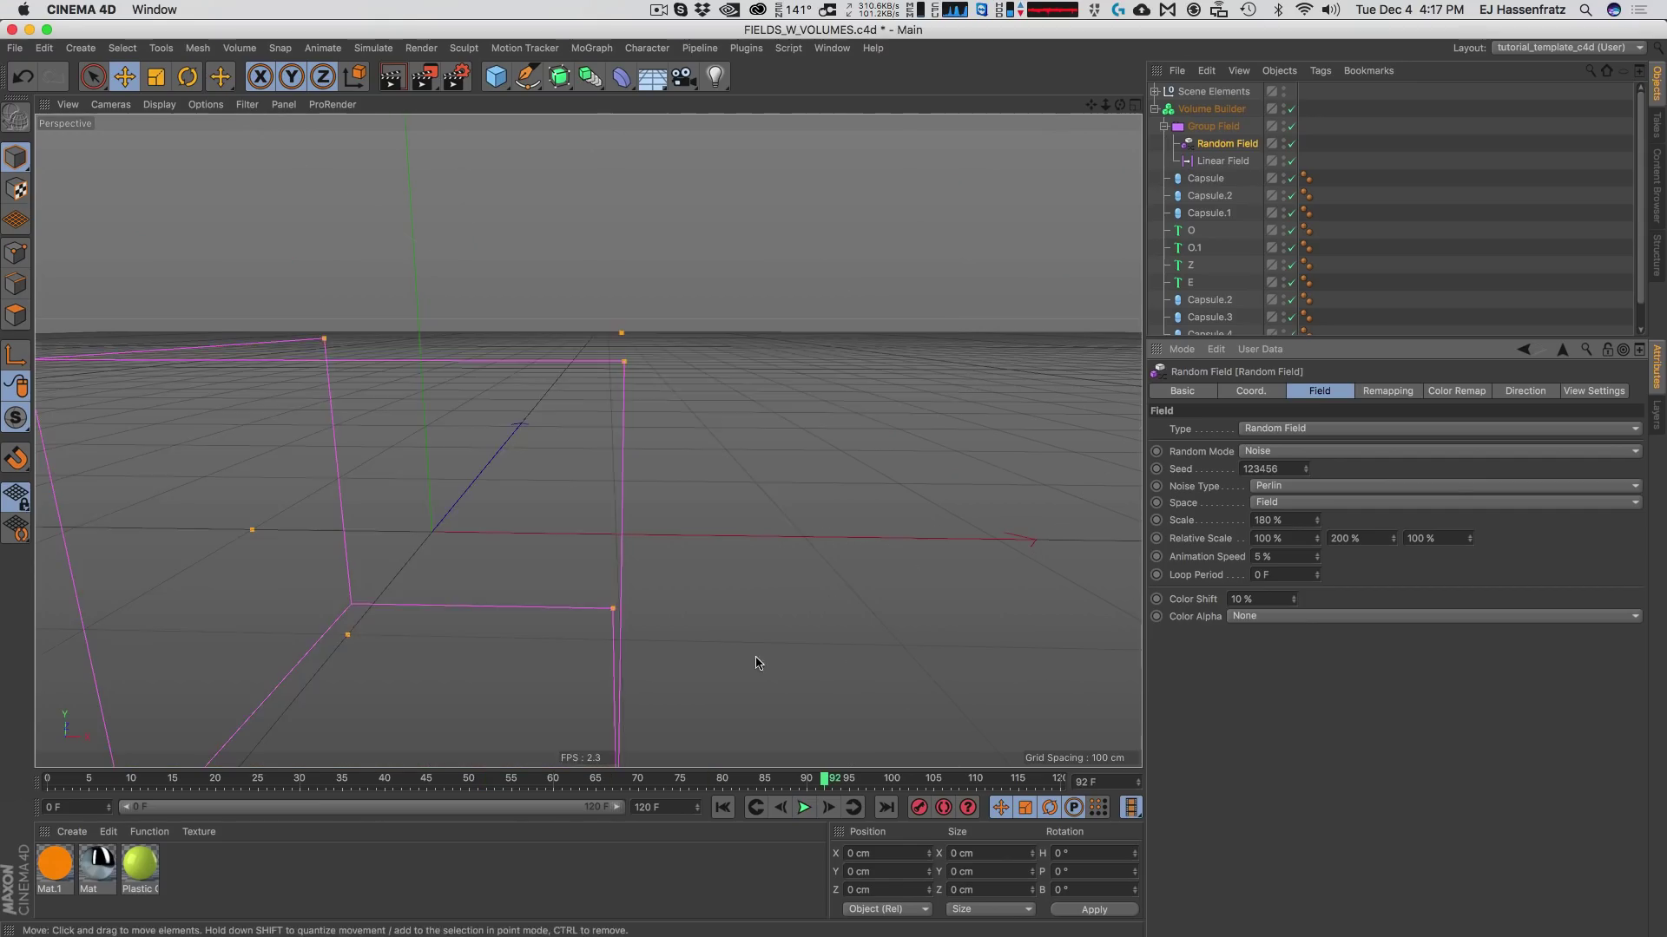
Check the Random Field's blending options in the Group Field, keeping Overlay, and show the Volume Builder's object list.
{"action": "left_click", "coordinate": [1212, 126]}
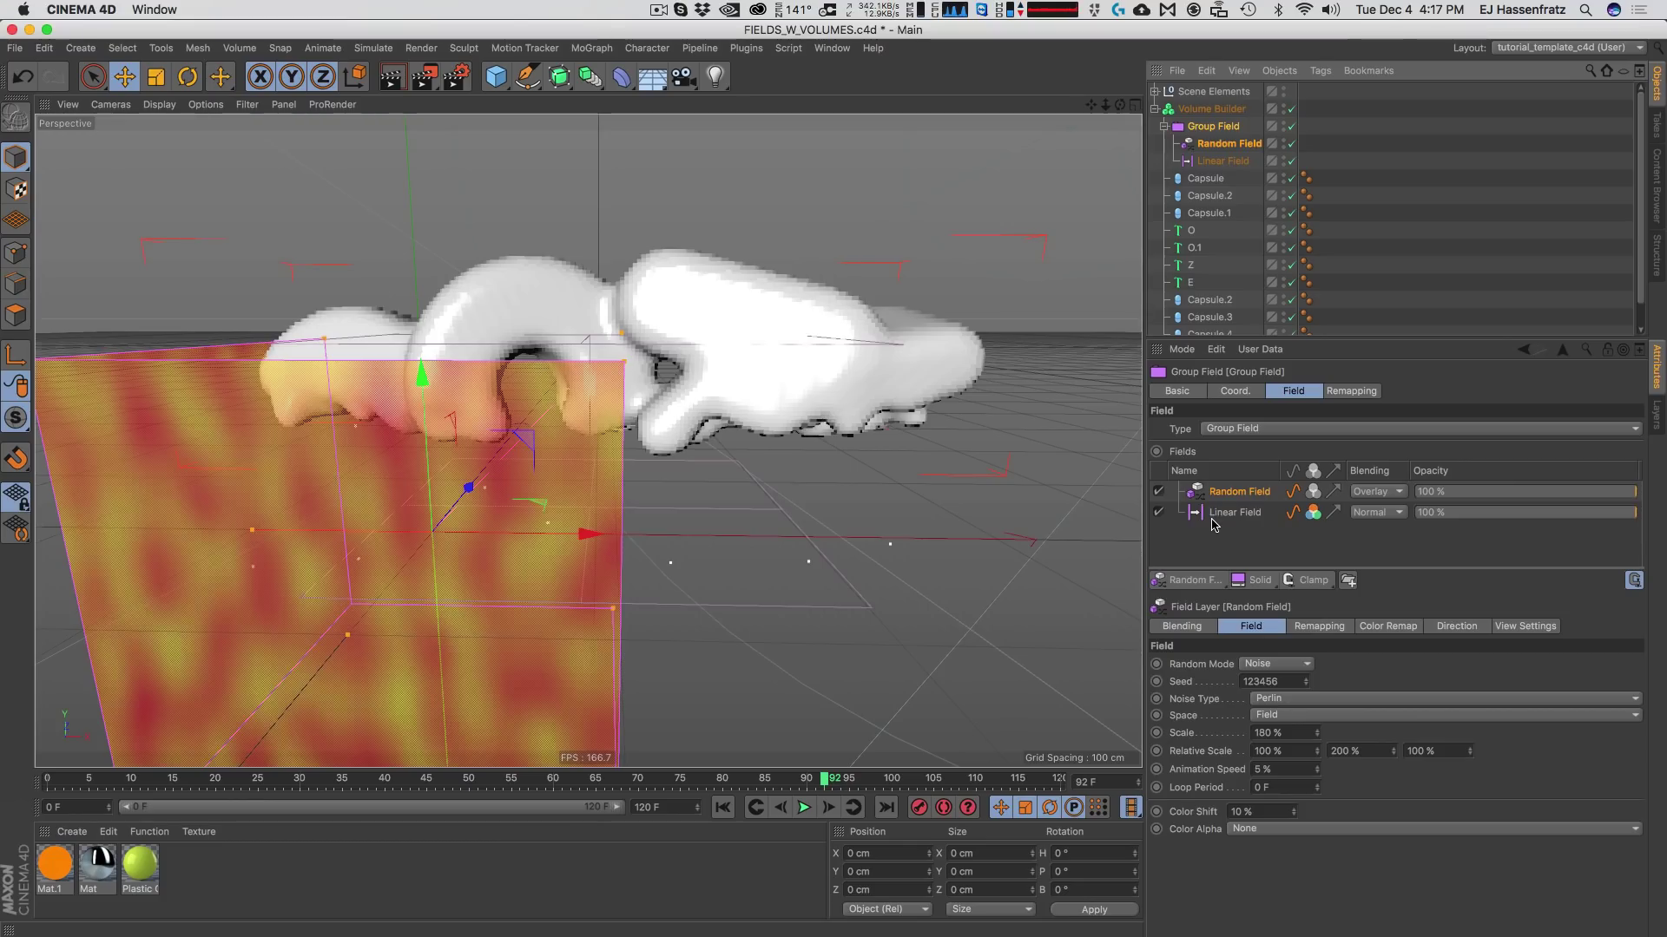
{"action": "left_click", "coordinate": [1395, 500]}
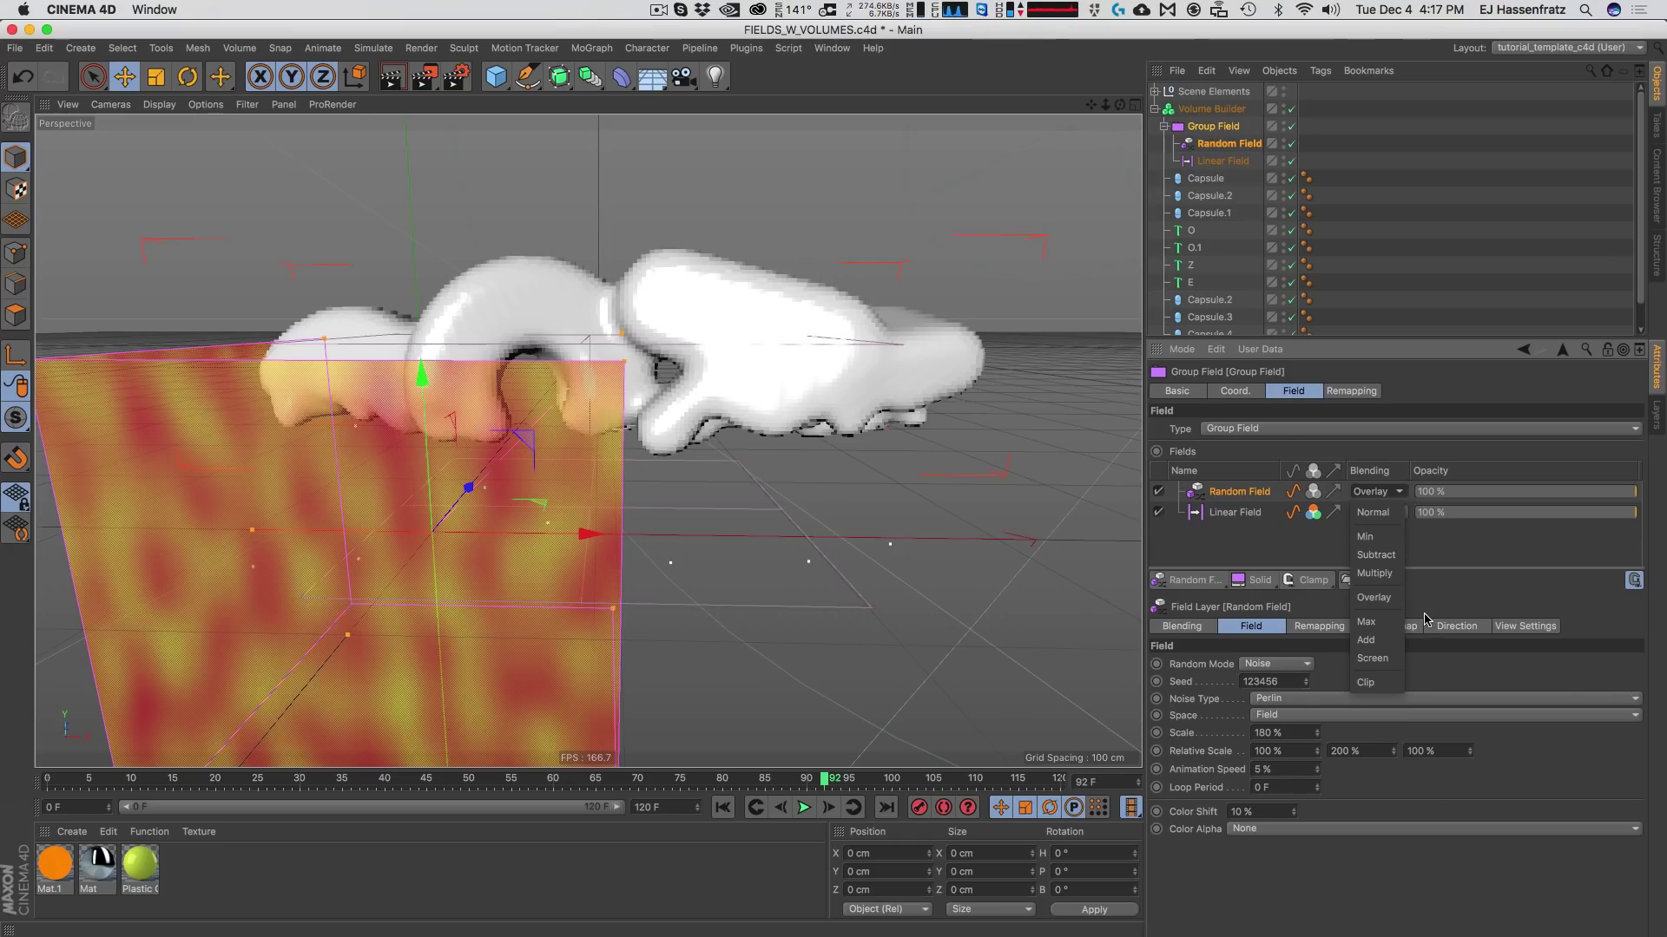
{"action": "left_click", "coordinate": [1529, 529]}
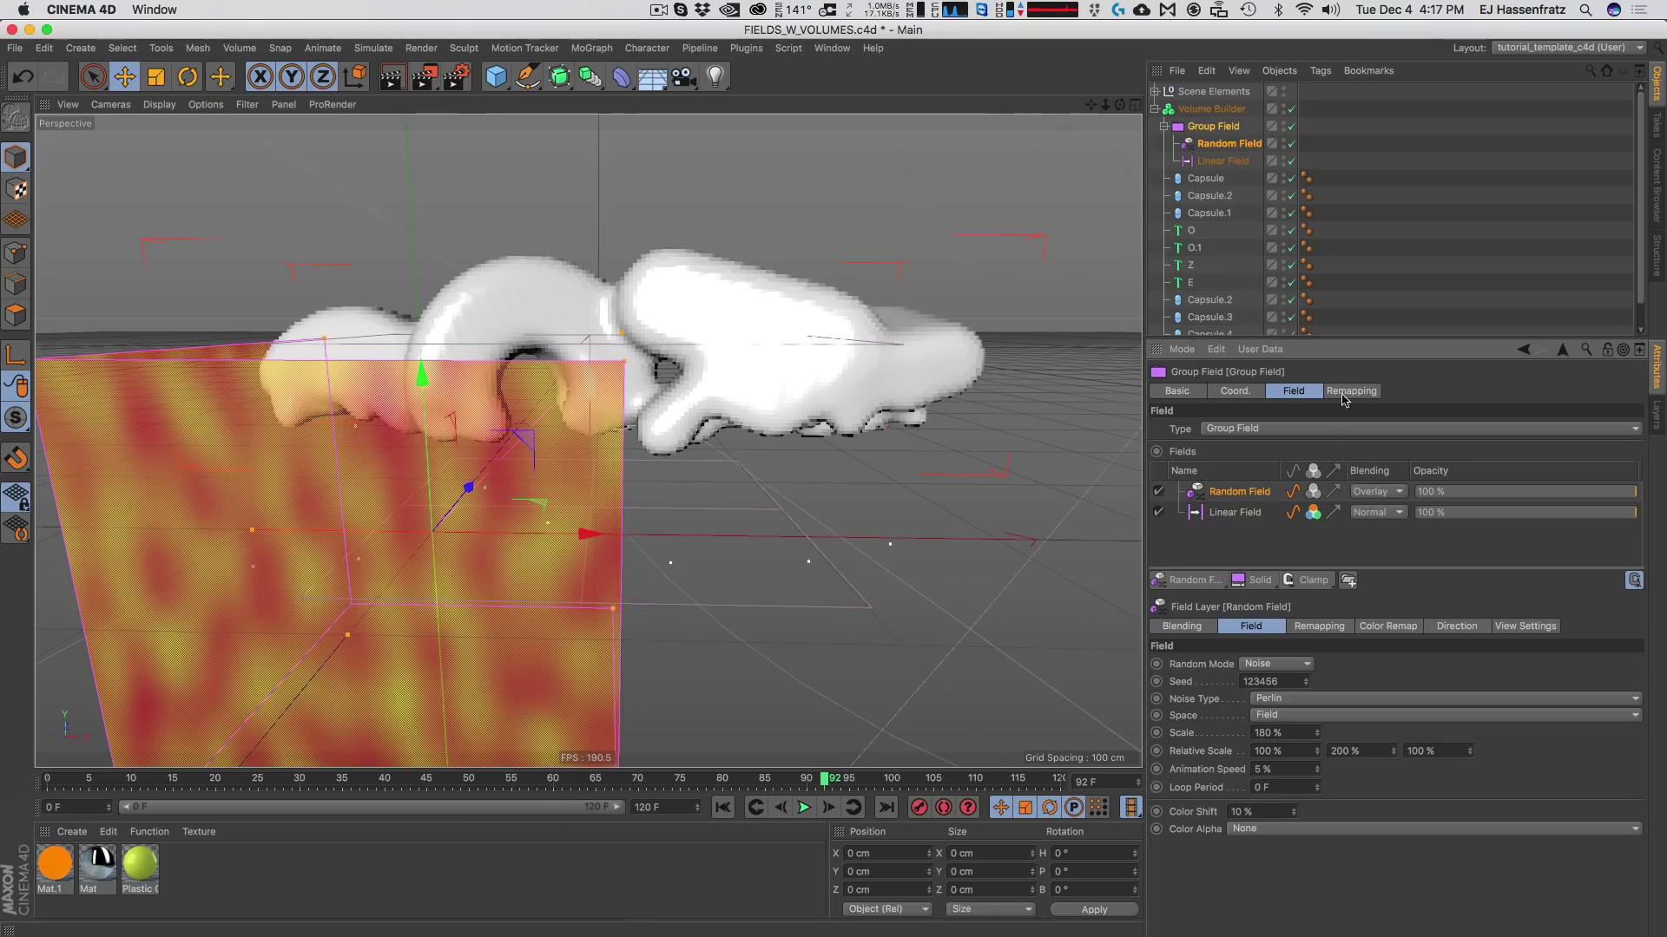
{"action": "left_click", "coordinate": [1212, 108]}
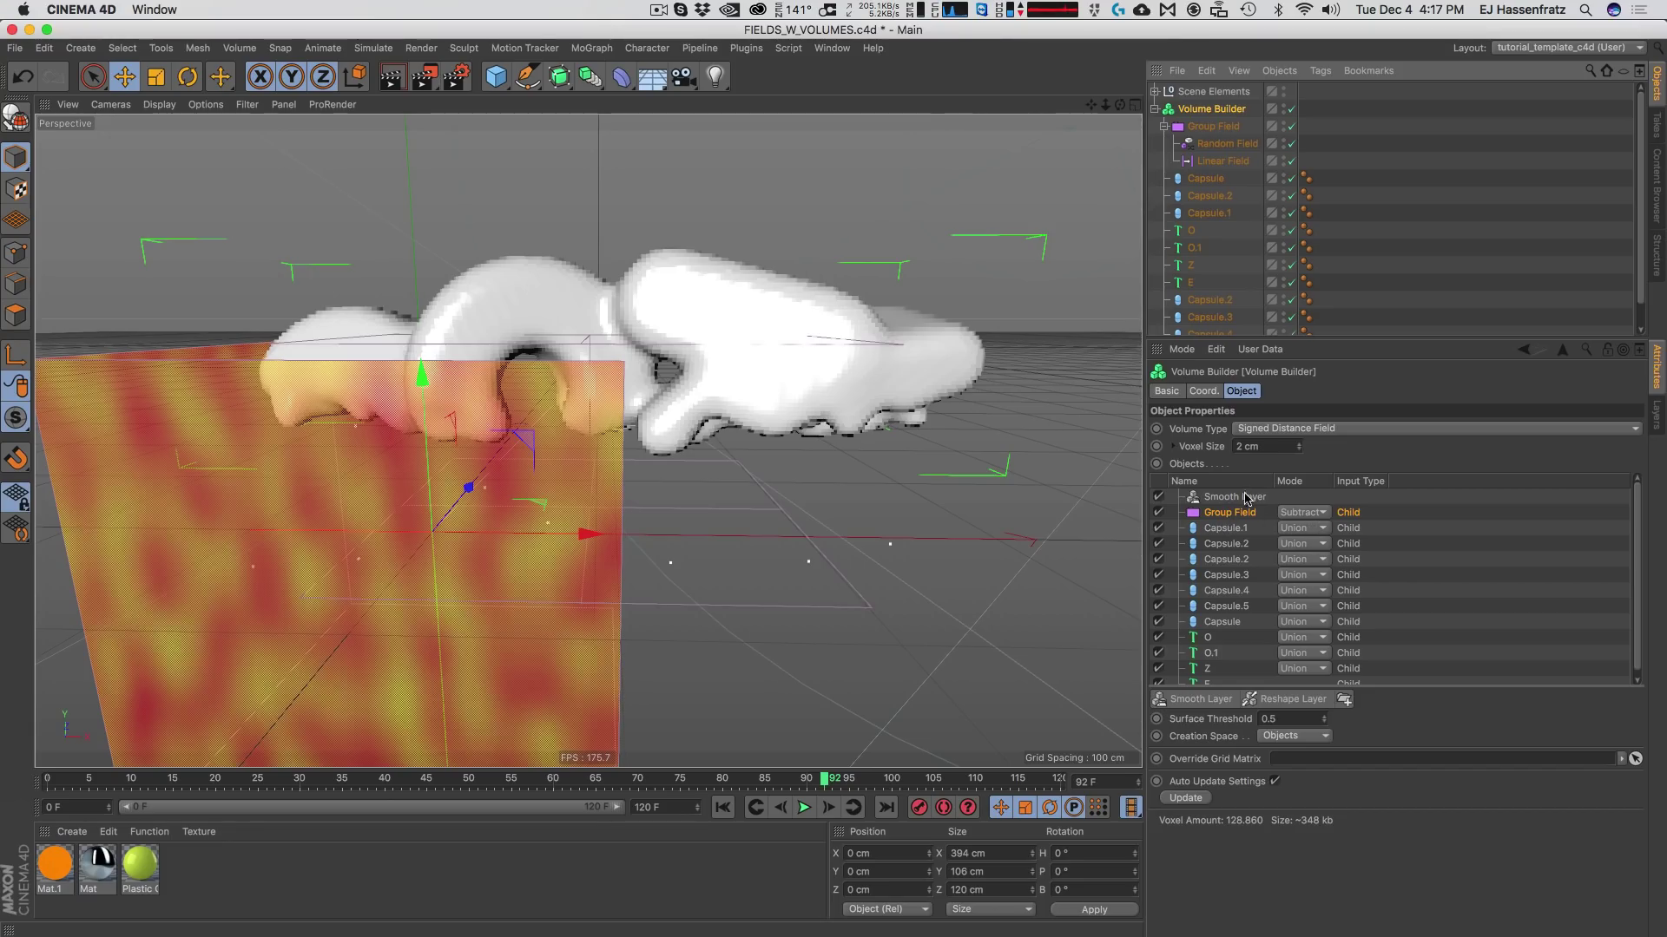
Raise the Linear Field above the letters to a Y position of about 150 cm, keyframe that position and place the key at frame 0.
{"action": "left_click", "coordinate": [1223, 161]}
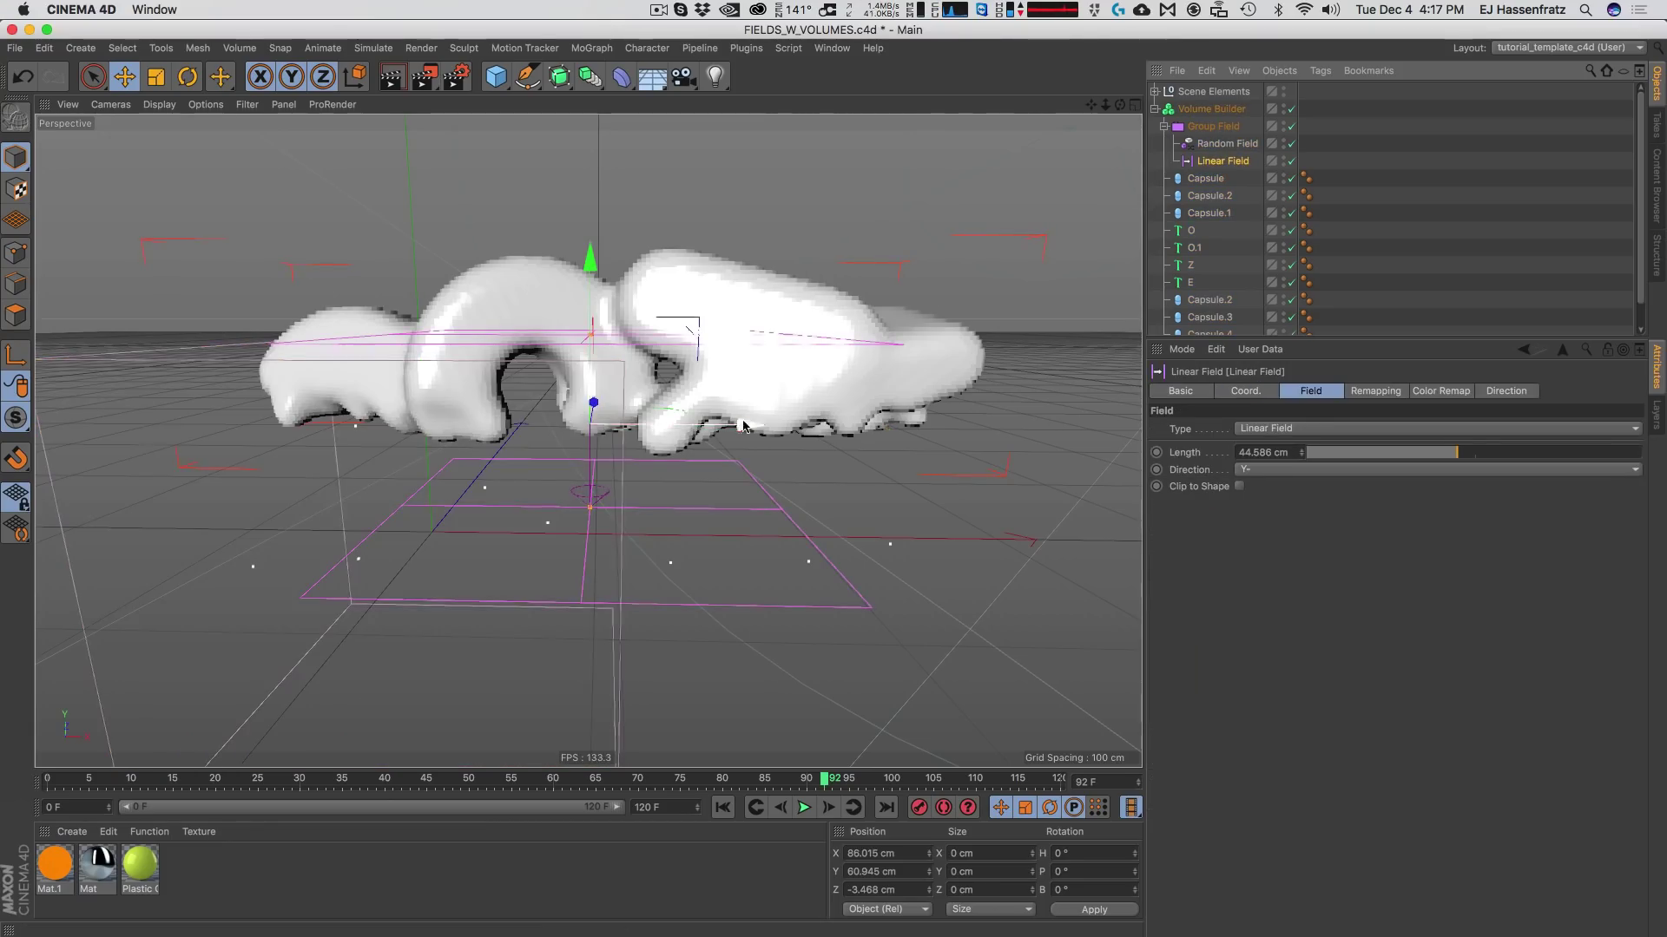
{"action": "left_click_drag", "start_coordinate": [599, 273], "coordinate": [651, 73]}
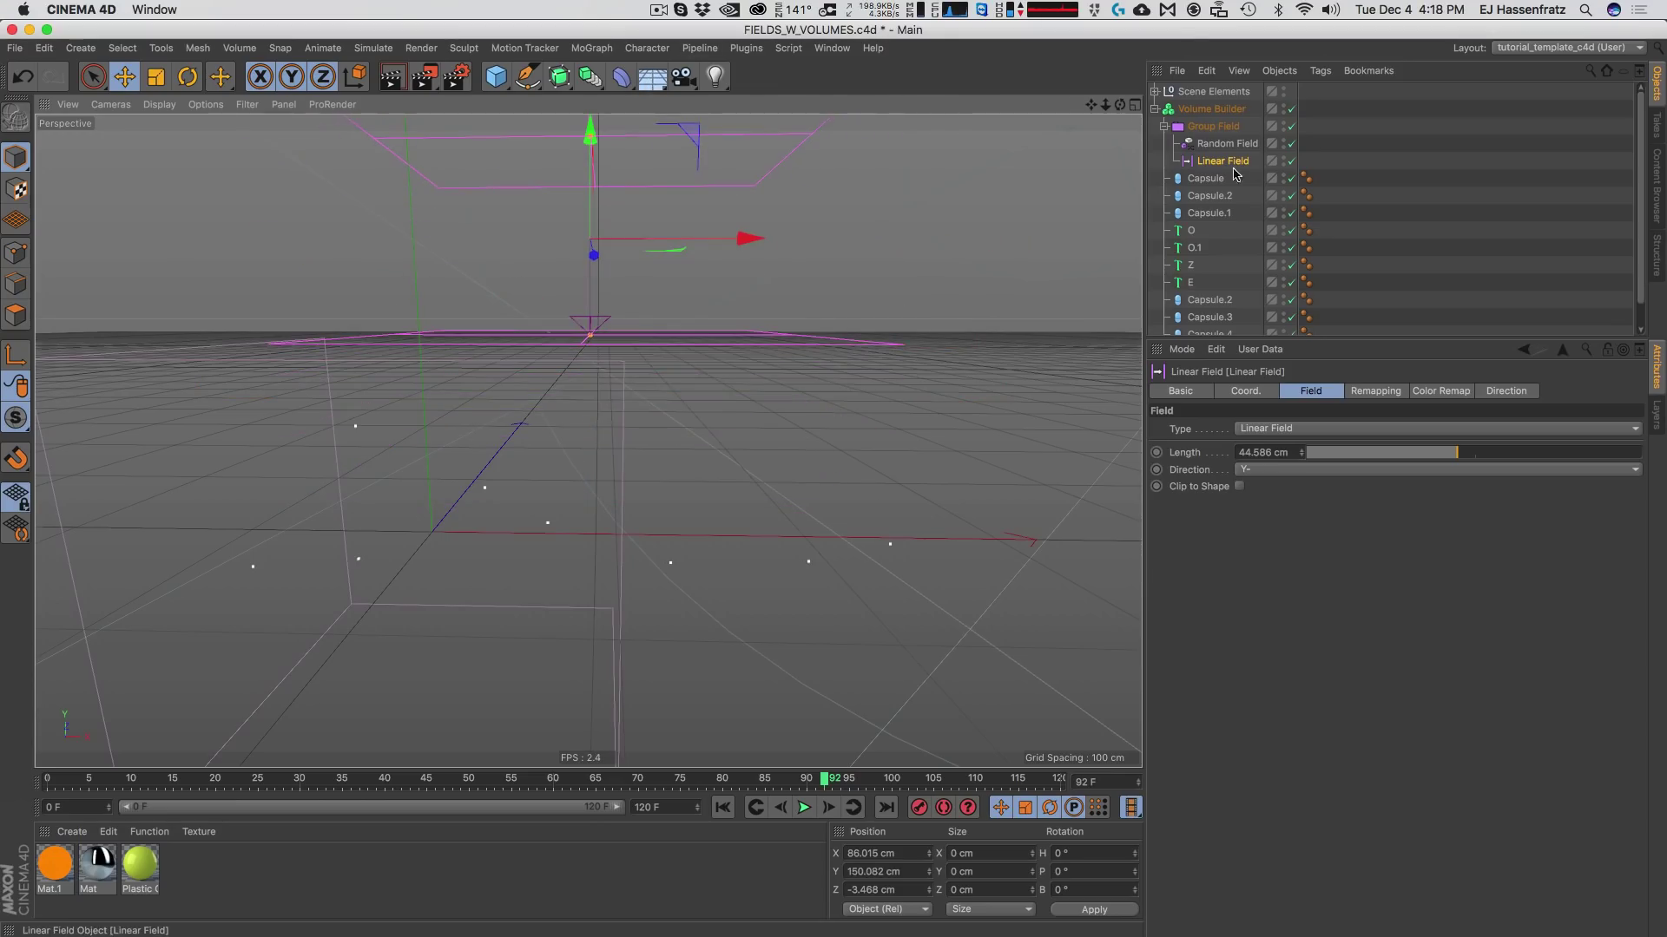
{"action": "left_click", "coordinate": [1247, 392]}
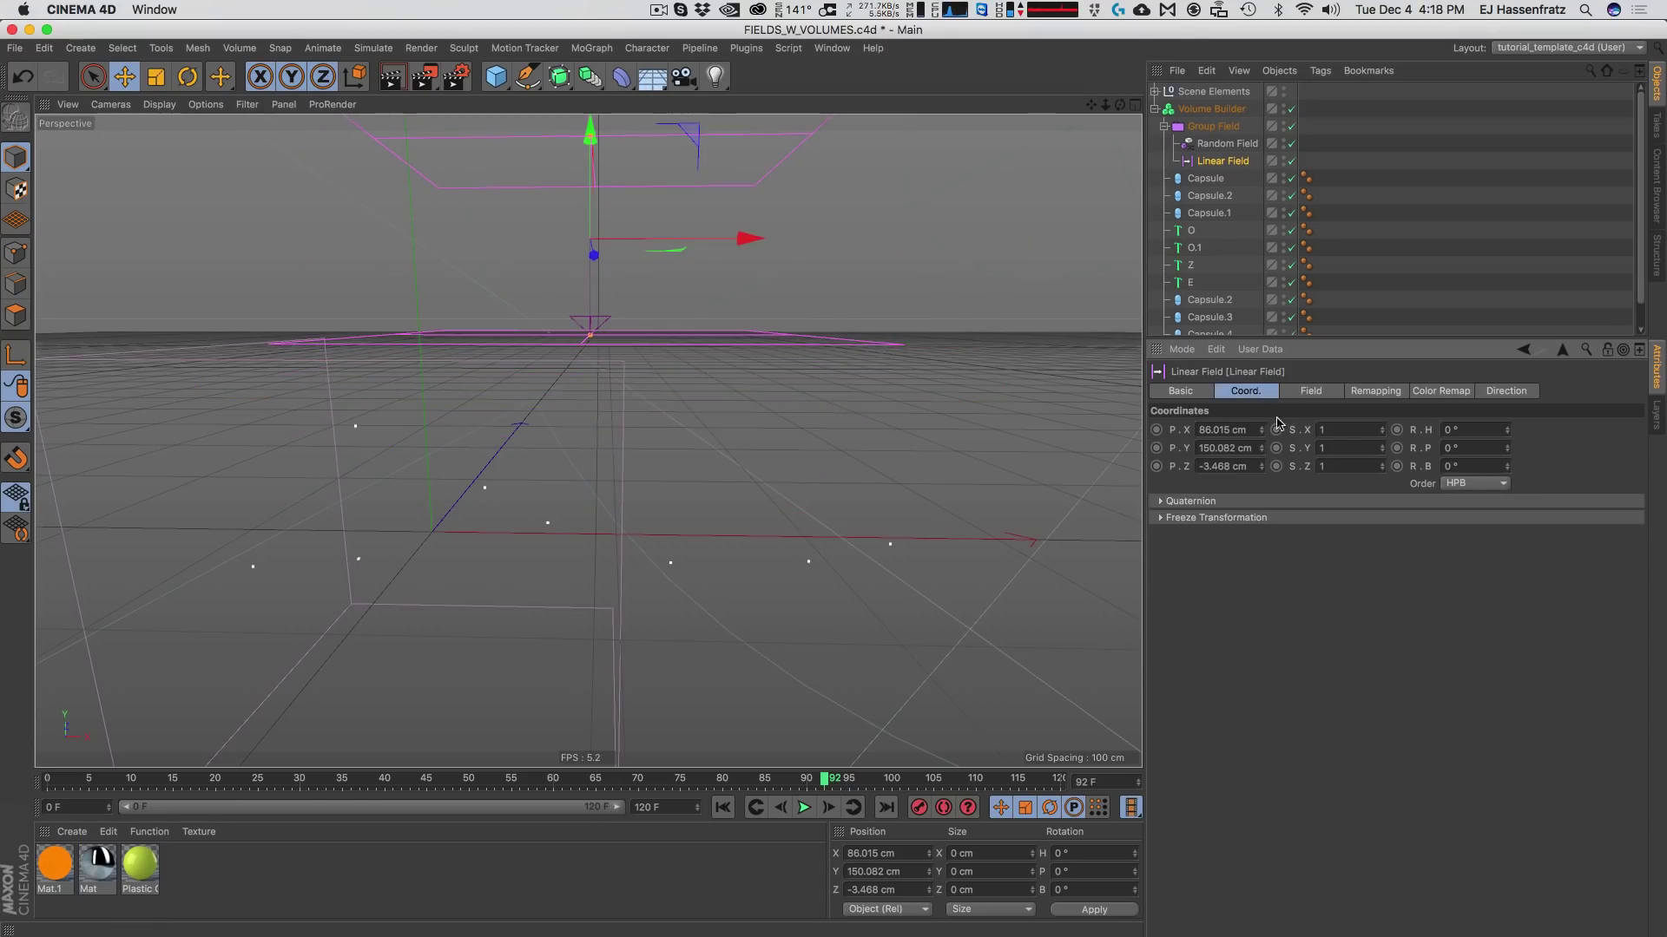
{"action": "left_click", "coordinate": [1157, 448]}
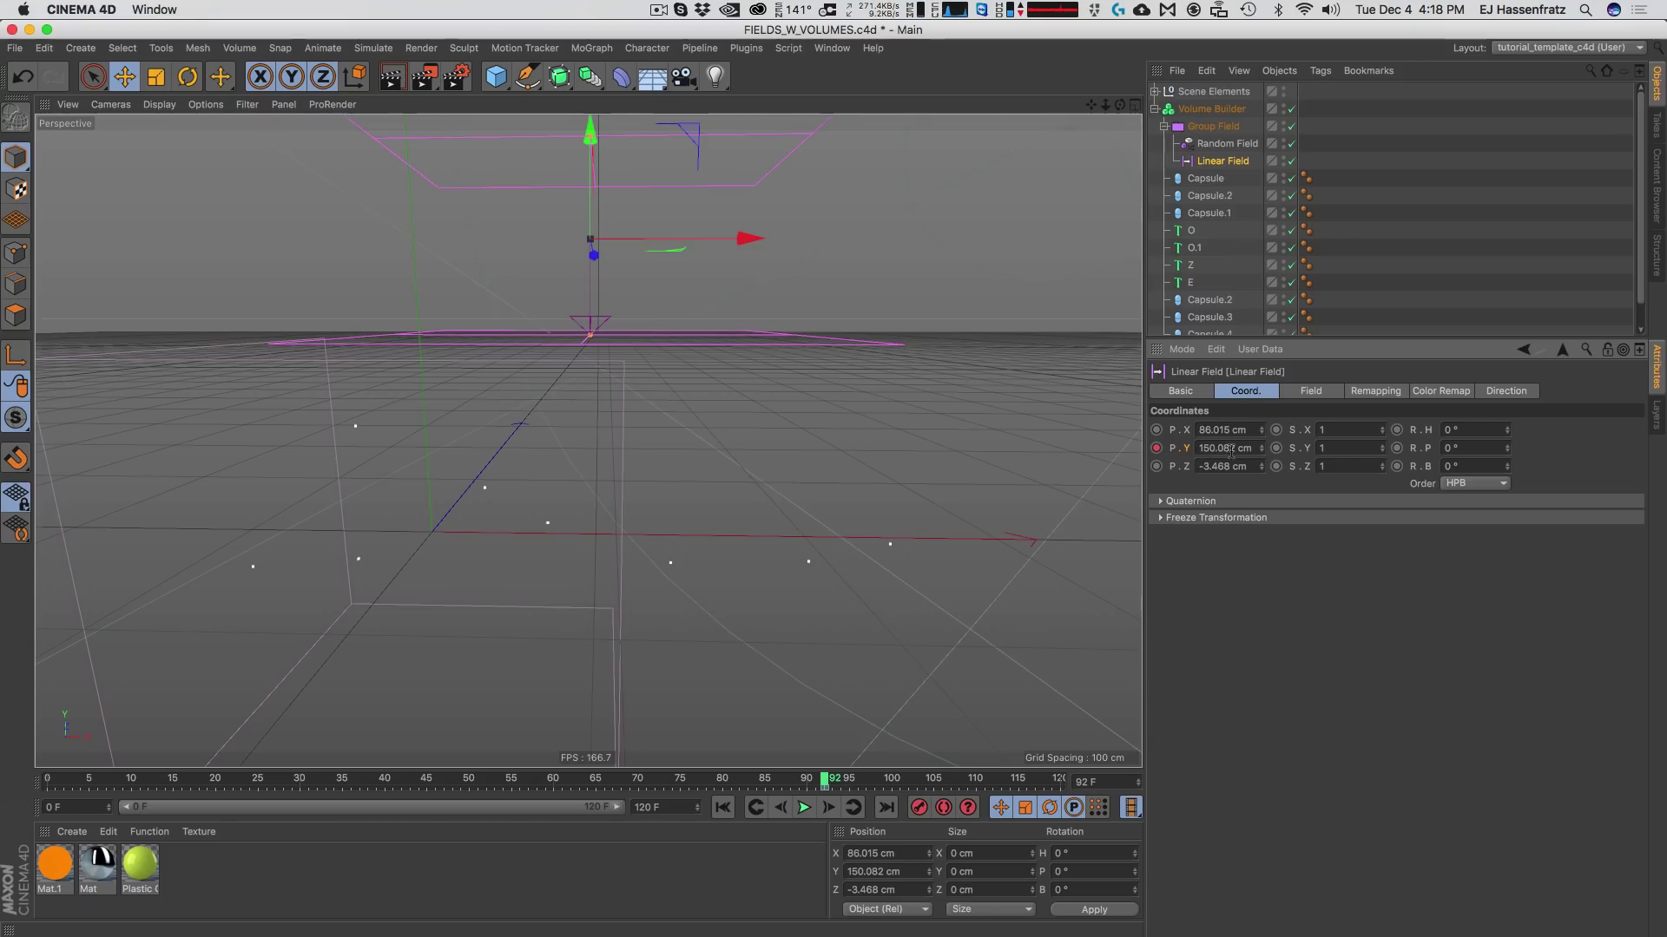
{"action": "left_click", "coordinate": [827, 788]}
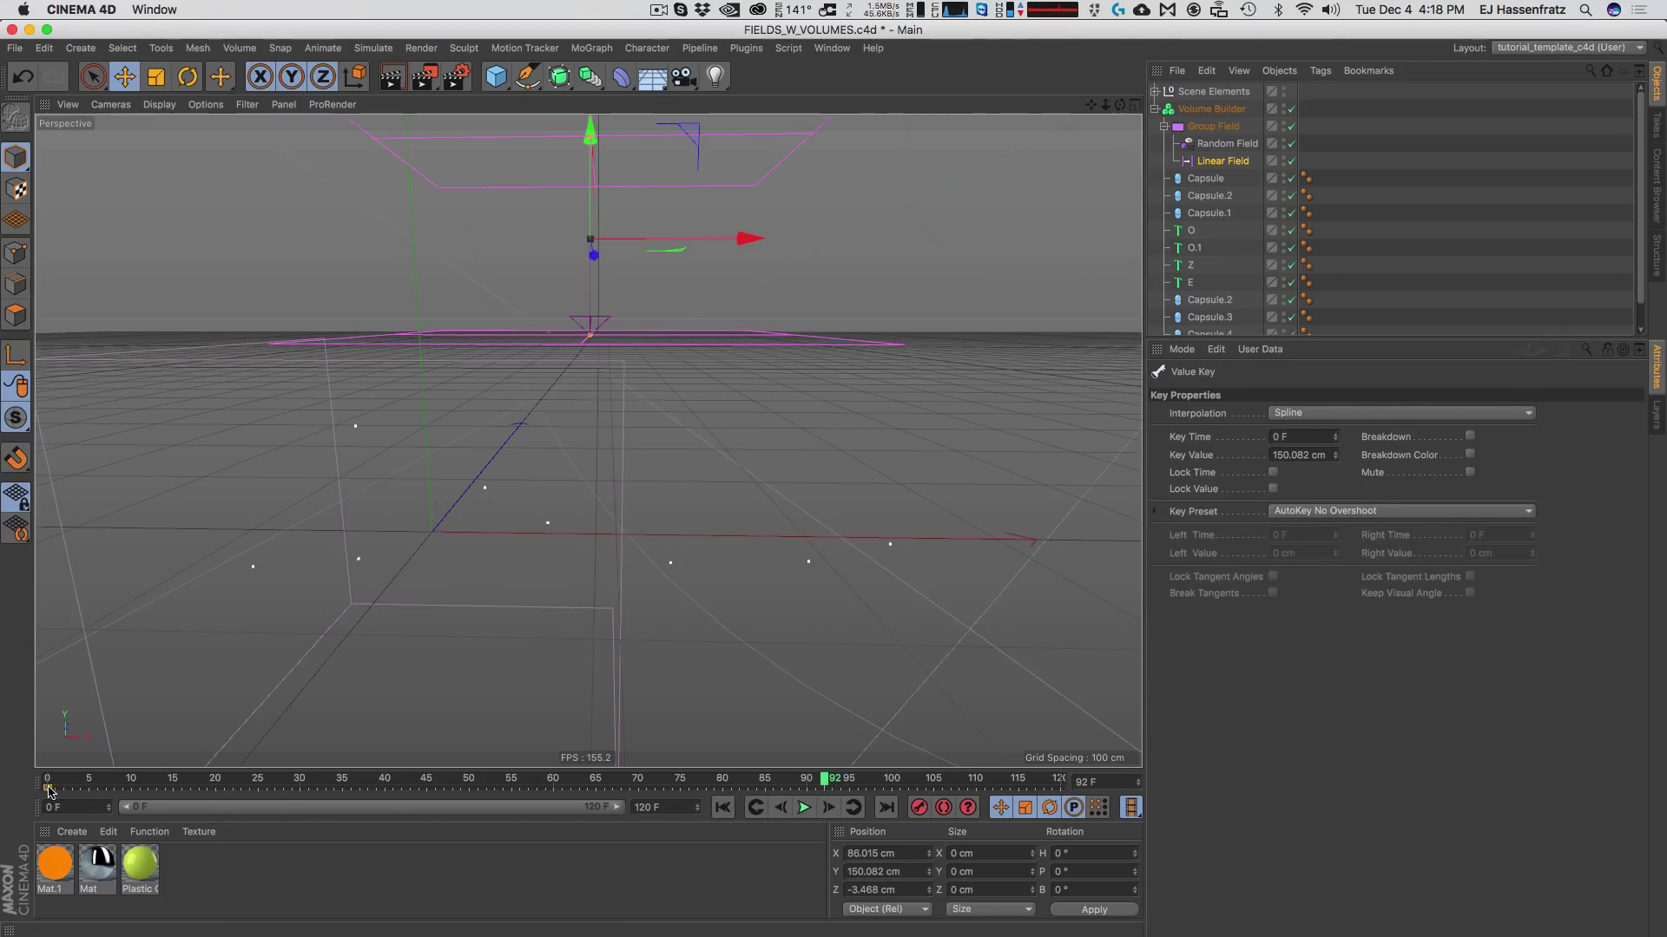
At frame 30, lower the Linear Field to a Y position of about -115.5 cm, keyframe it and preview the motion around frame 16.
{"action": "left_click", "coordinate": [300, 786]}
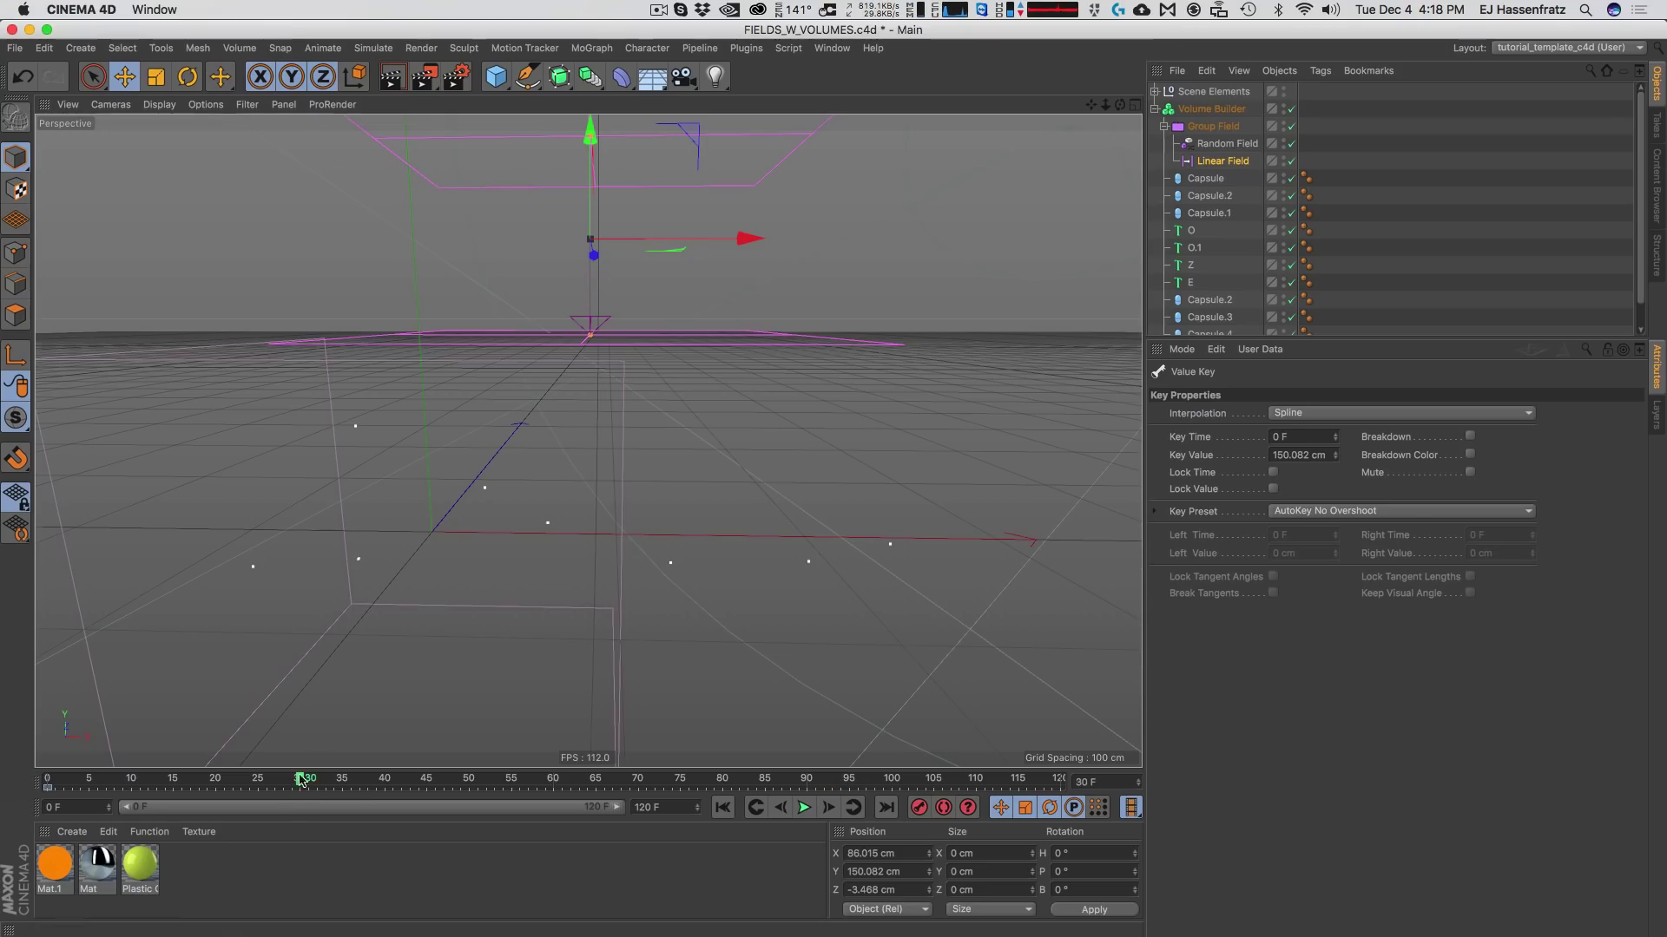
{"action": "left_click", "coordinate": [1222, 162]}
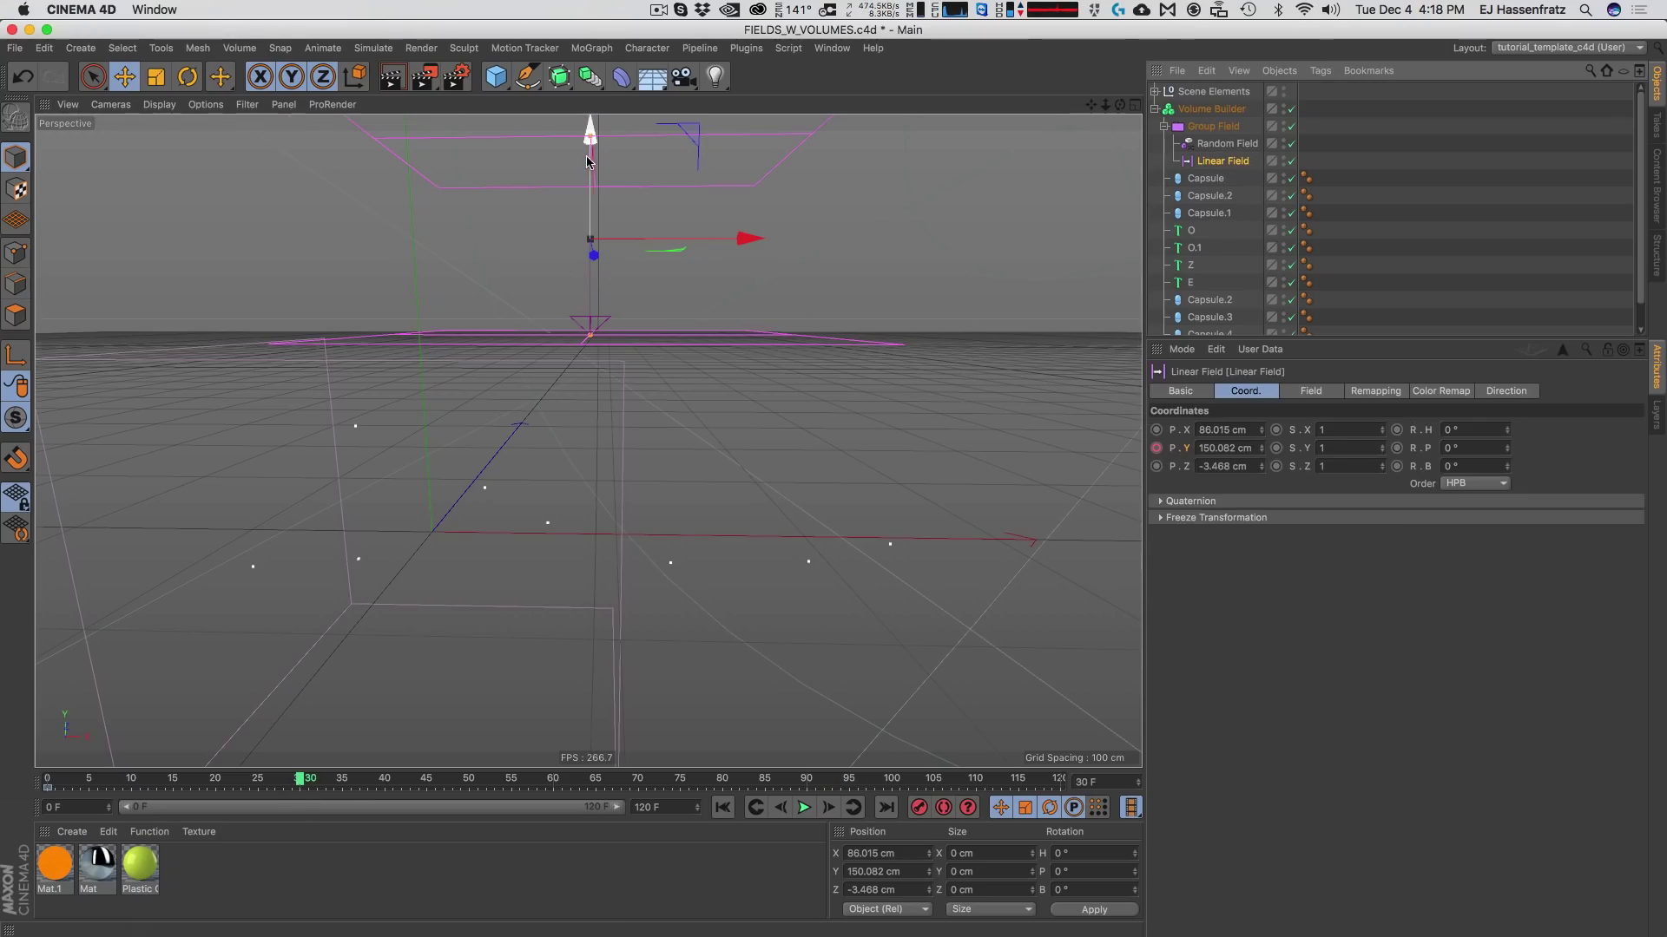
{"action": "left_click_drag", "start_coordinate": [587, 174], "coordinate": [606, 700]}
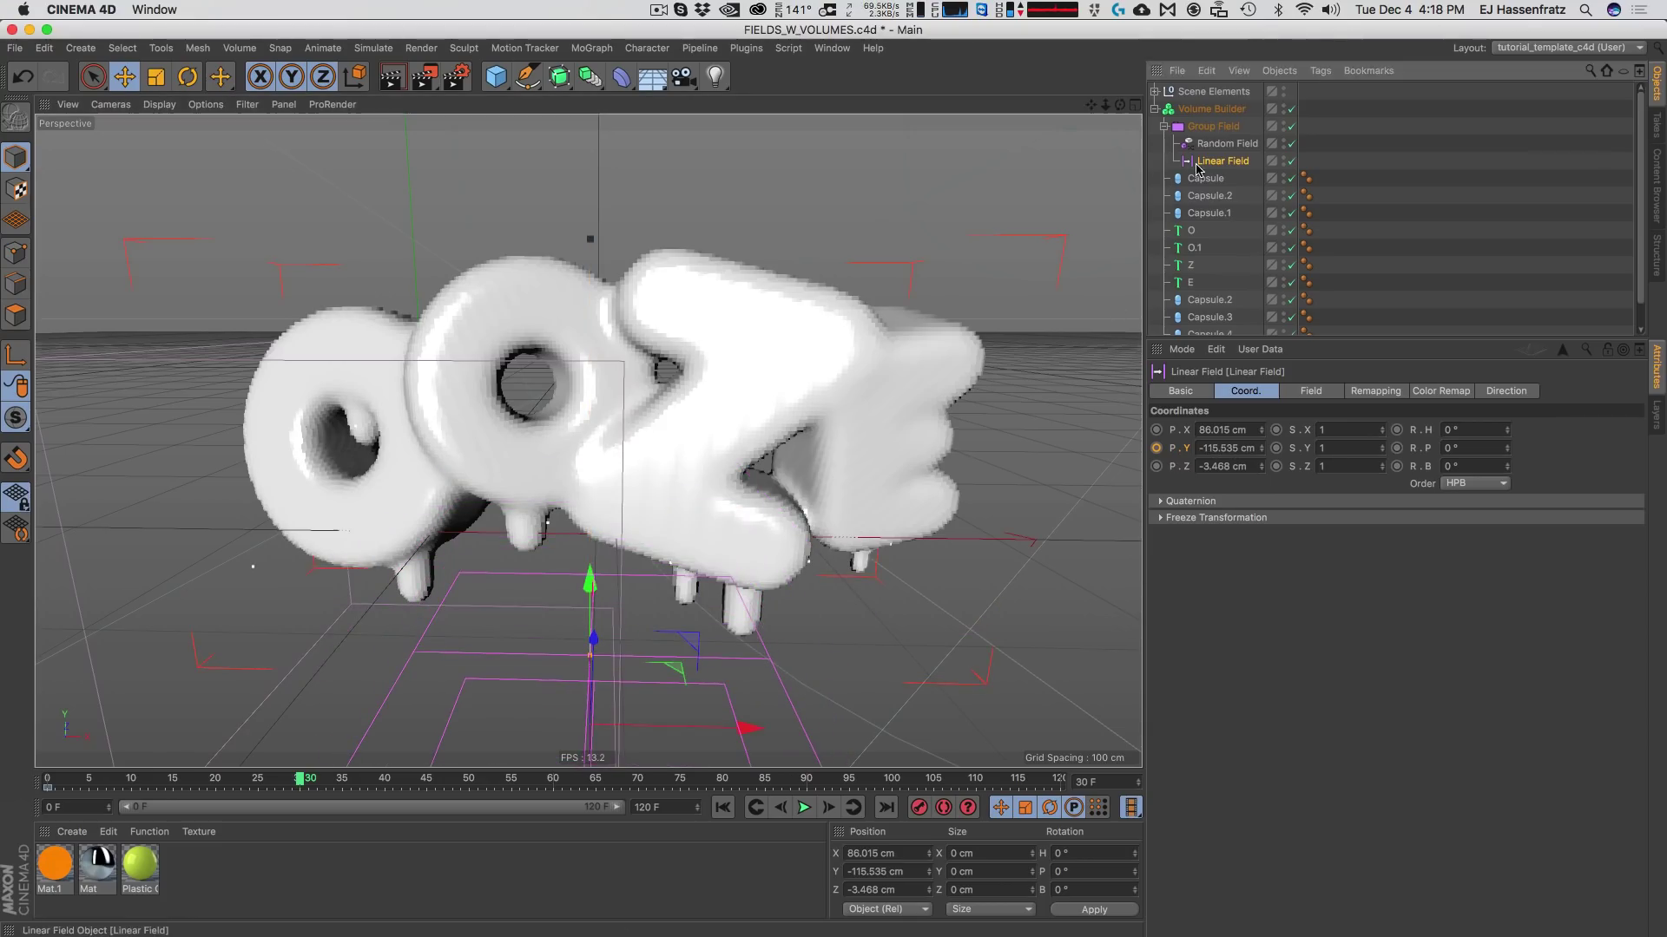
{"action": "left_click", "coordinate": [1156, 448]}
{"action": "left_click_drag", "start_coordinate": [274, 784], "coordinate": [181, 785]}
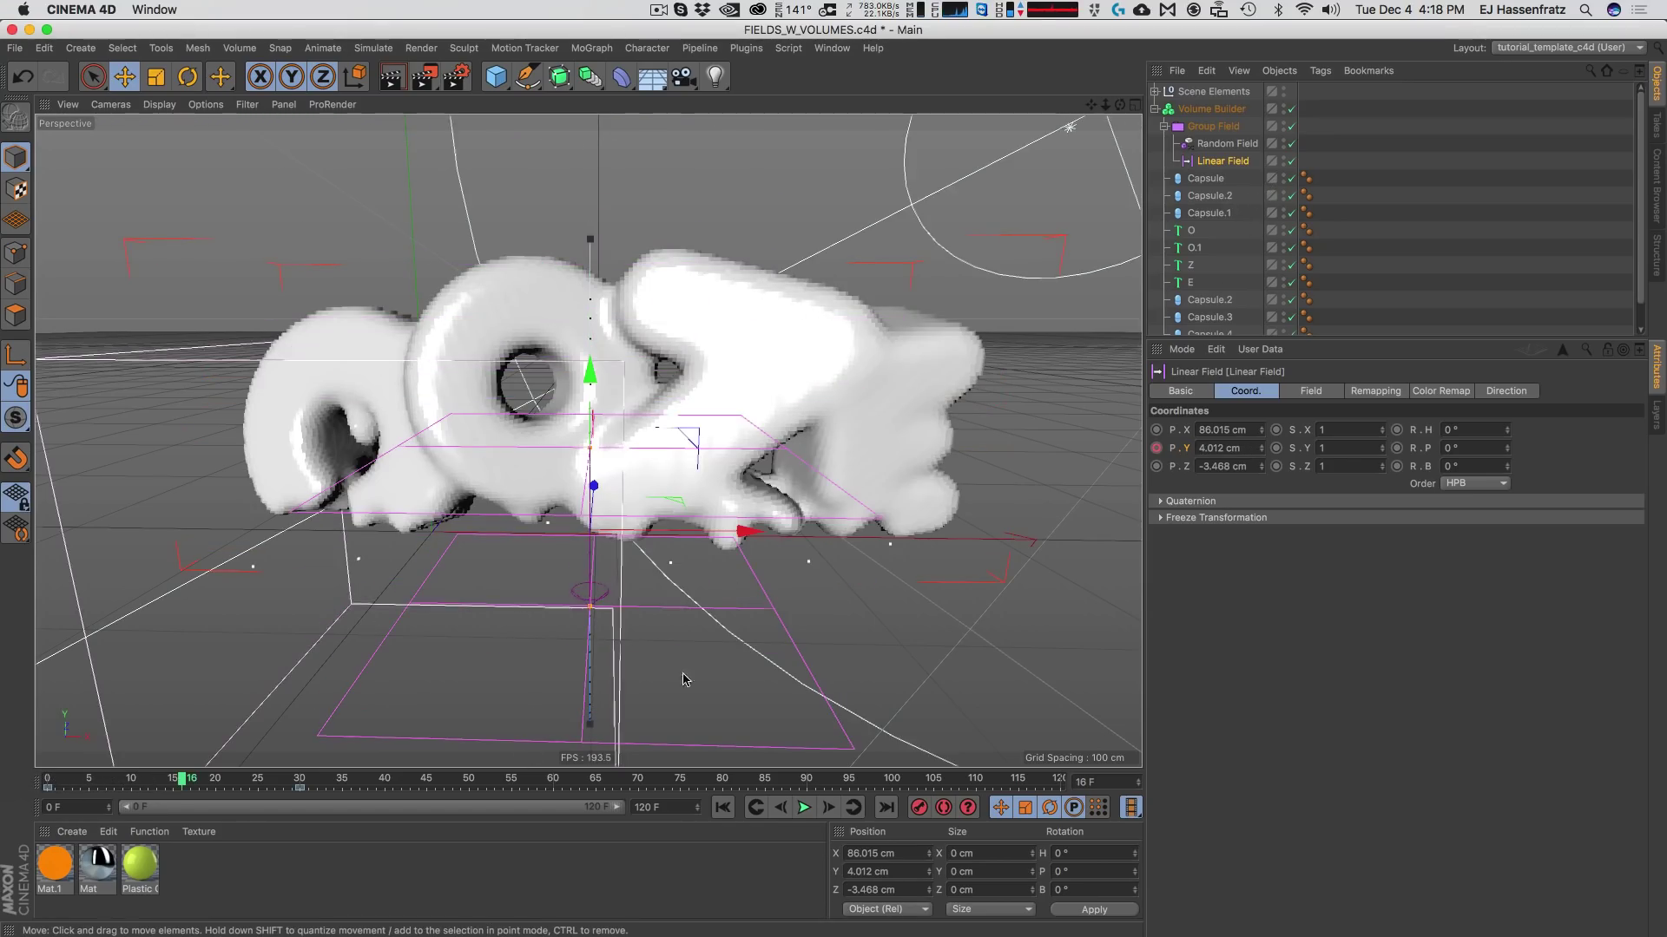
Set the Random Field's remapping Inner Offset to 22% and preview the Linear Field animation up to frame 32.
{"action": "left_click", "coordinate": [1226, 143]}
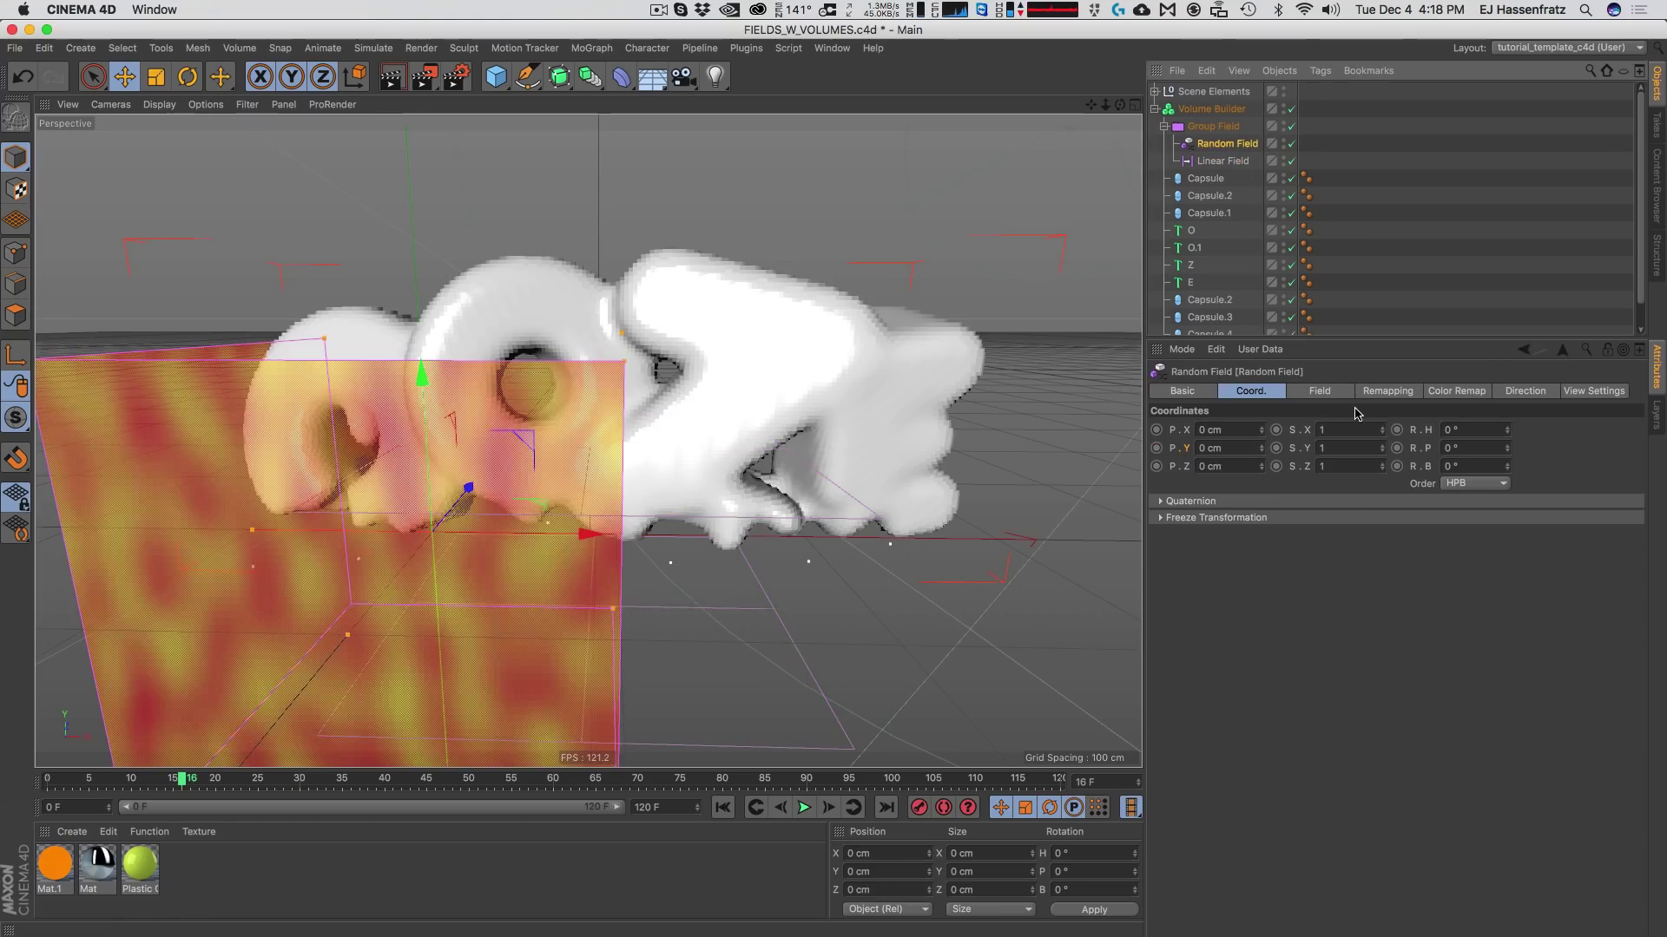
{"action": "left_click", "coordinate": [1387, 391]}
{"action": "left_click_drag", "start_coordinate": [1369, 560], "coordinate": [1326, 561]}
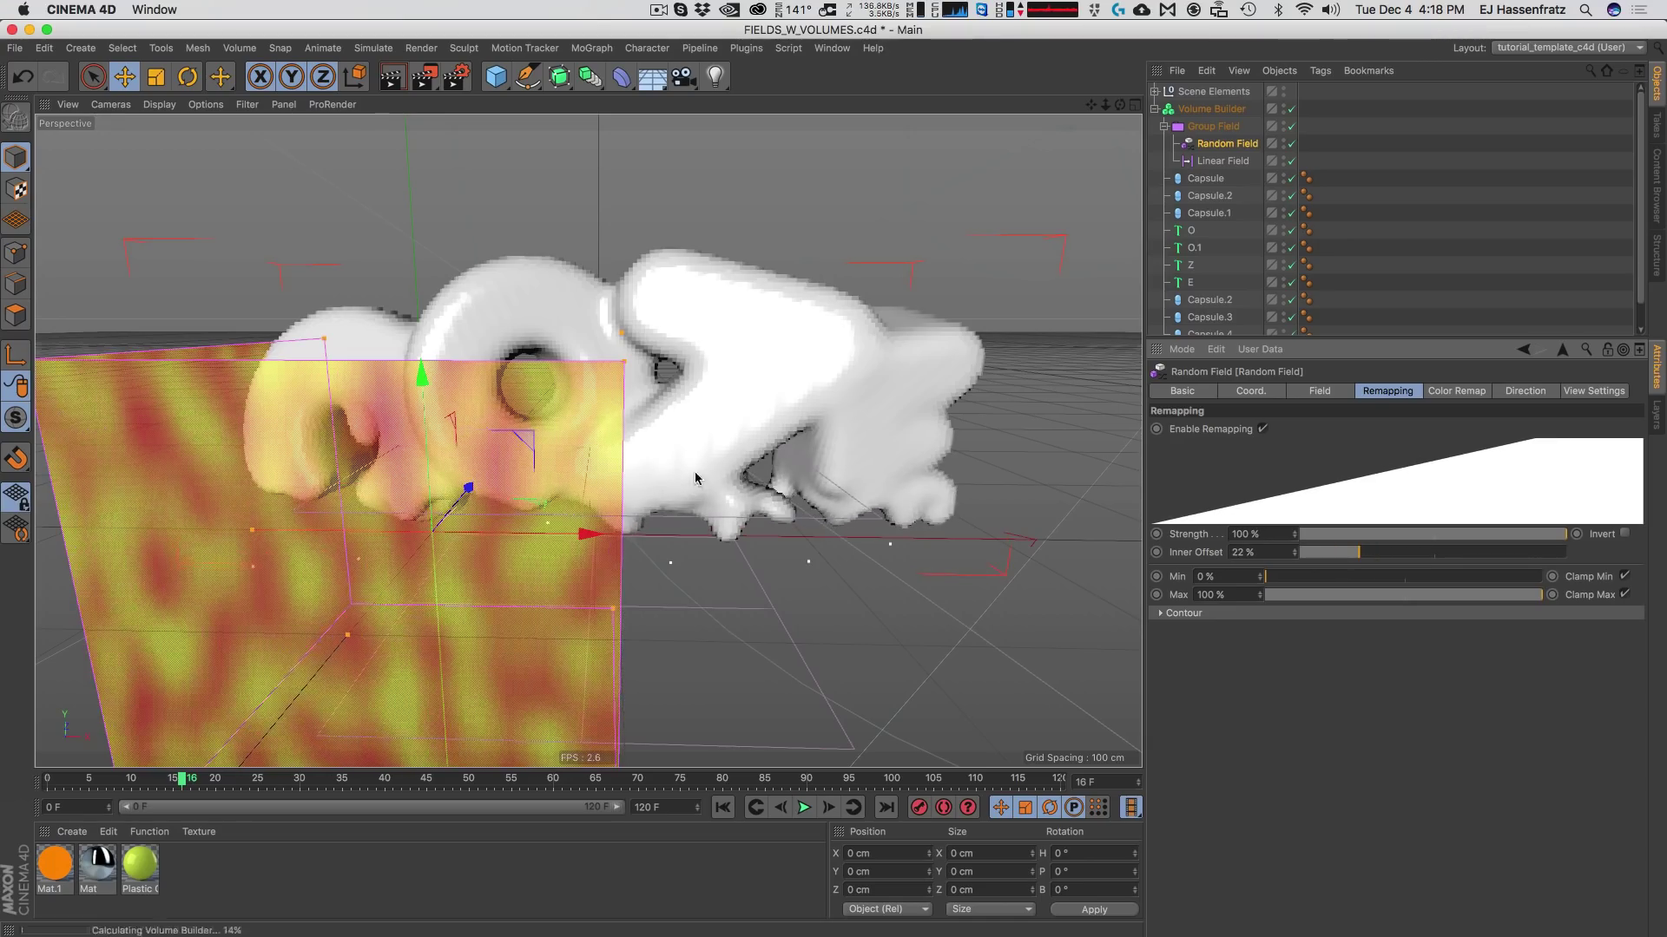
{"action": "left_click", "coordinate": [1223, 161]}
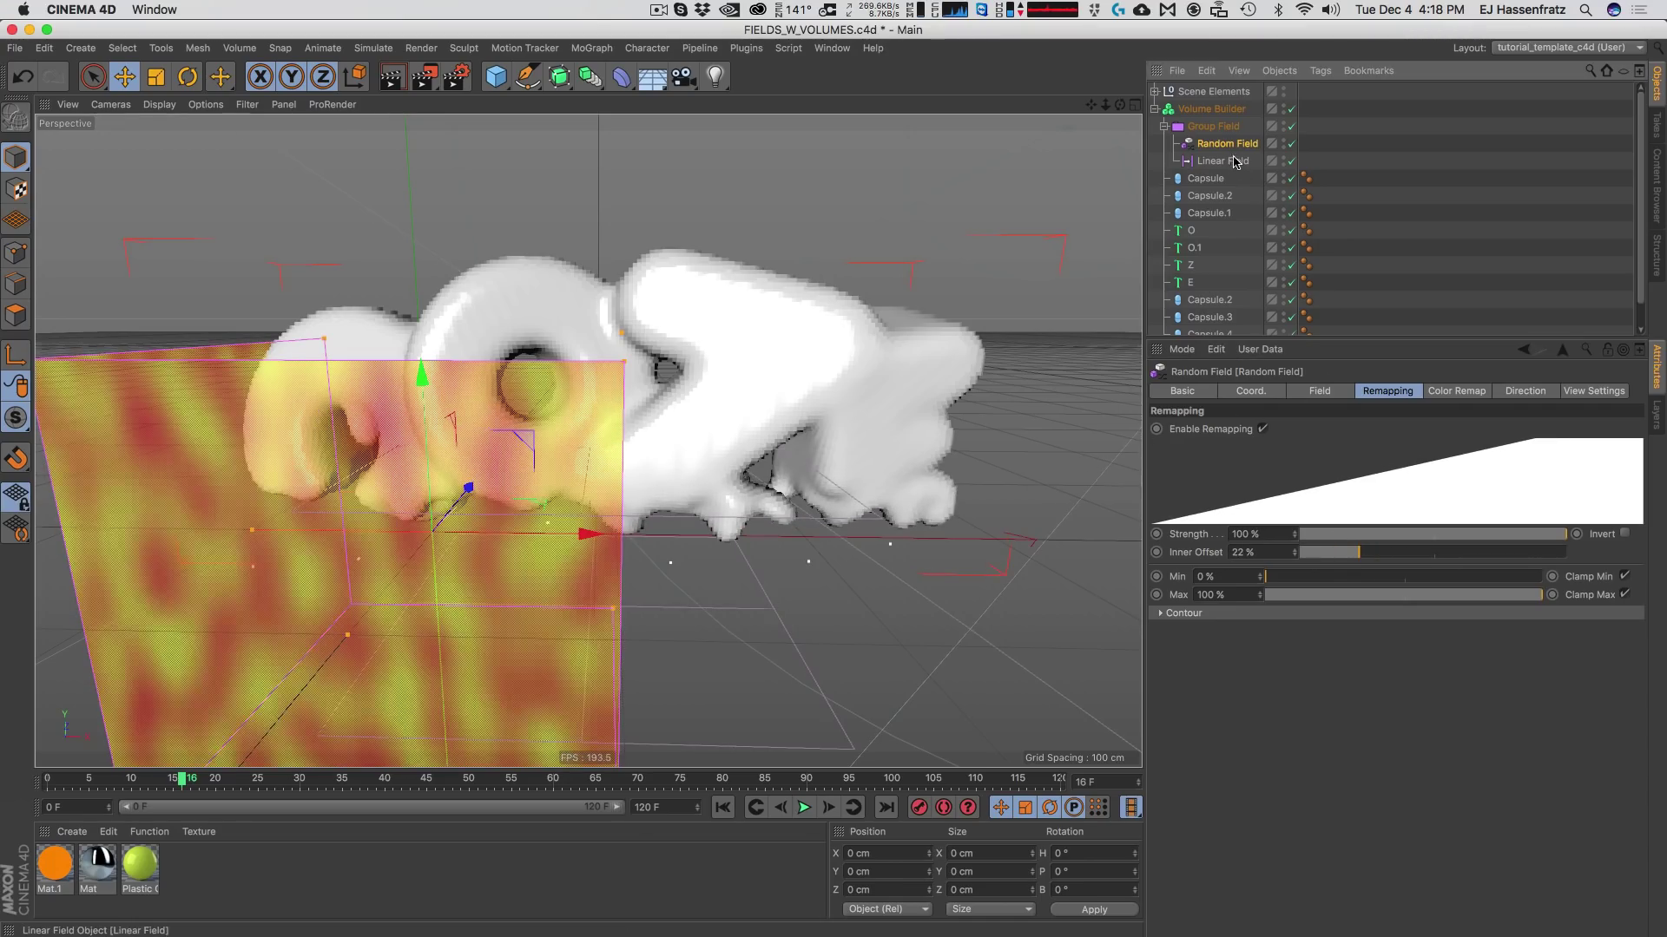
{"action": "mouse_move", "coordinate": [590, 429]}
{"action": "left_mouse_down"}
{"action": "mouse_move", "coordinate": [599, 370]}
{"action": "mouse_move", "coordinate": [601, 418]}
{"action": "left_mouse_up"}
{"action": "left_click_drag", "start_coordinate": [183, 782], "coordinate": [318, 784]}
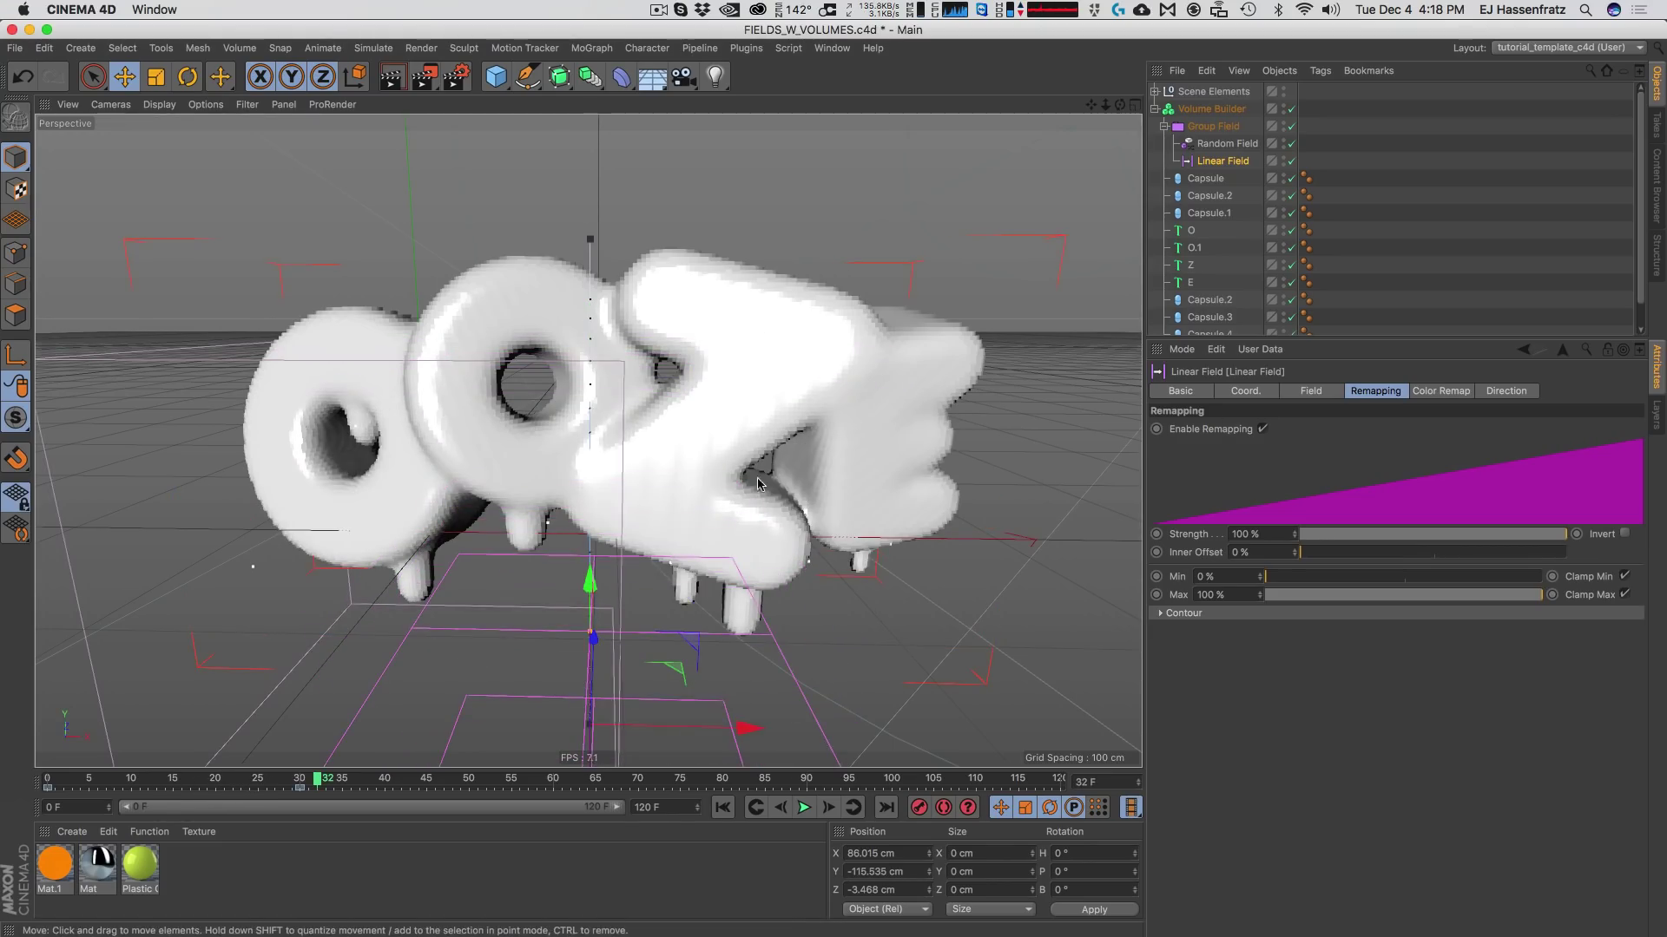
Test-render the viewport to check the Volume Builder's output, and return to the normal view.
{"action": "left_click", "coordinate": [1212, 109]}
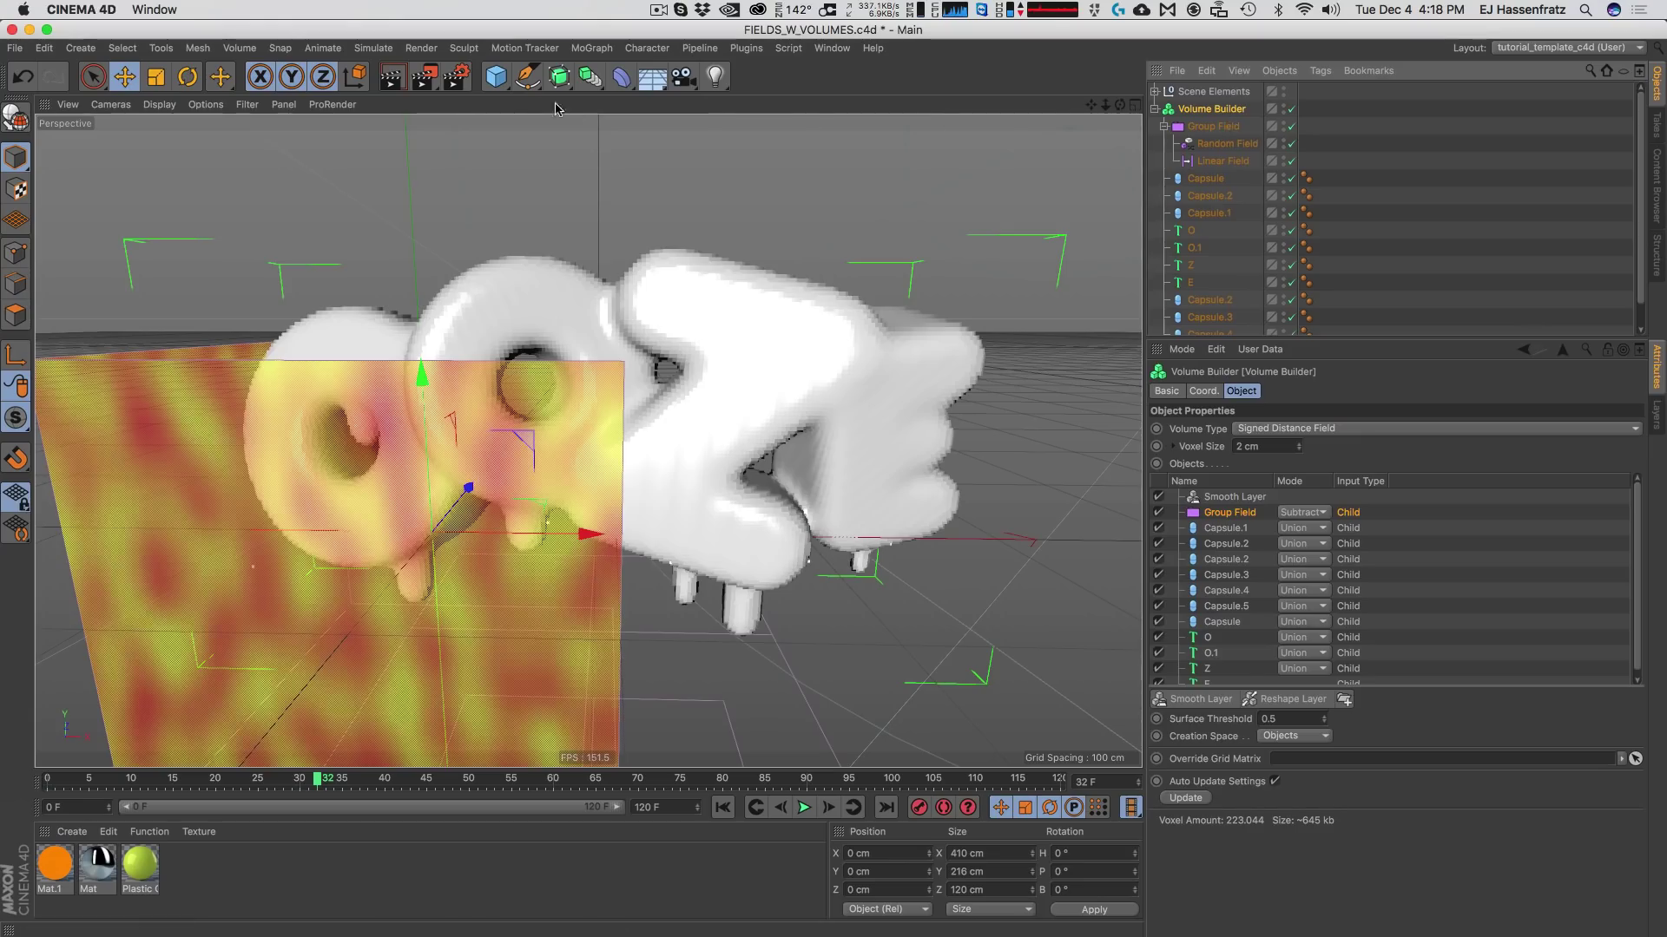
{"action": "left_click", "coordinate": [390, 78]}
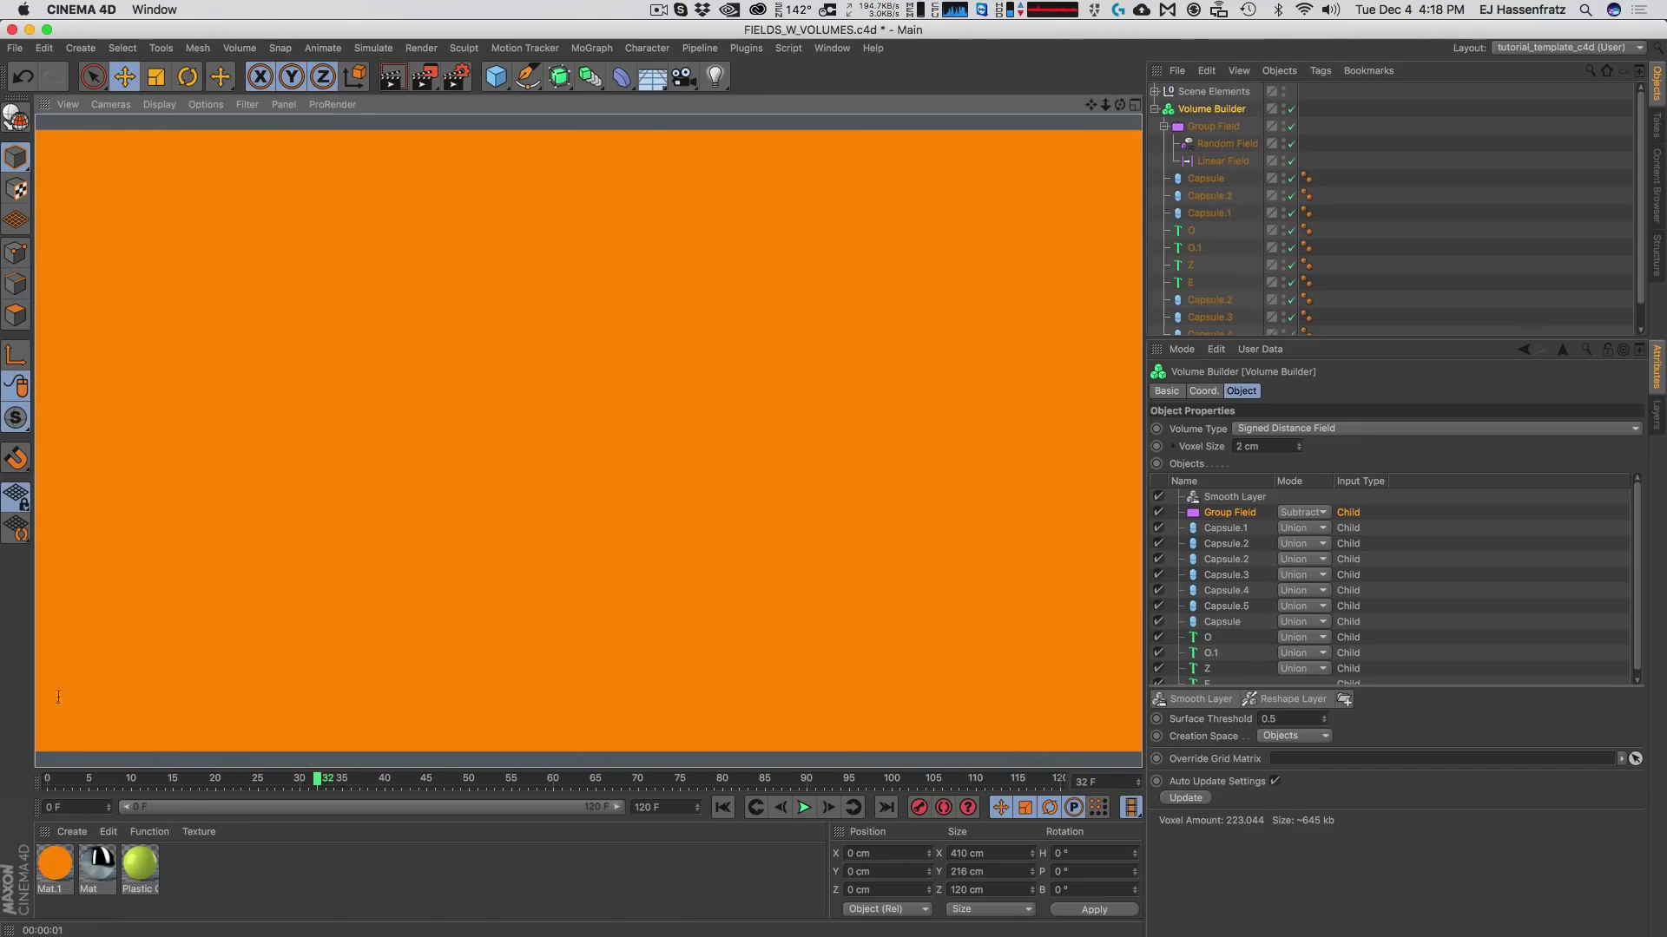
{"action": "left_click", "coordinate": [1354, 146]}
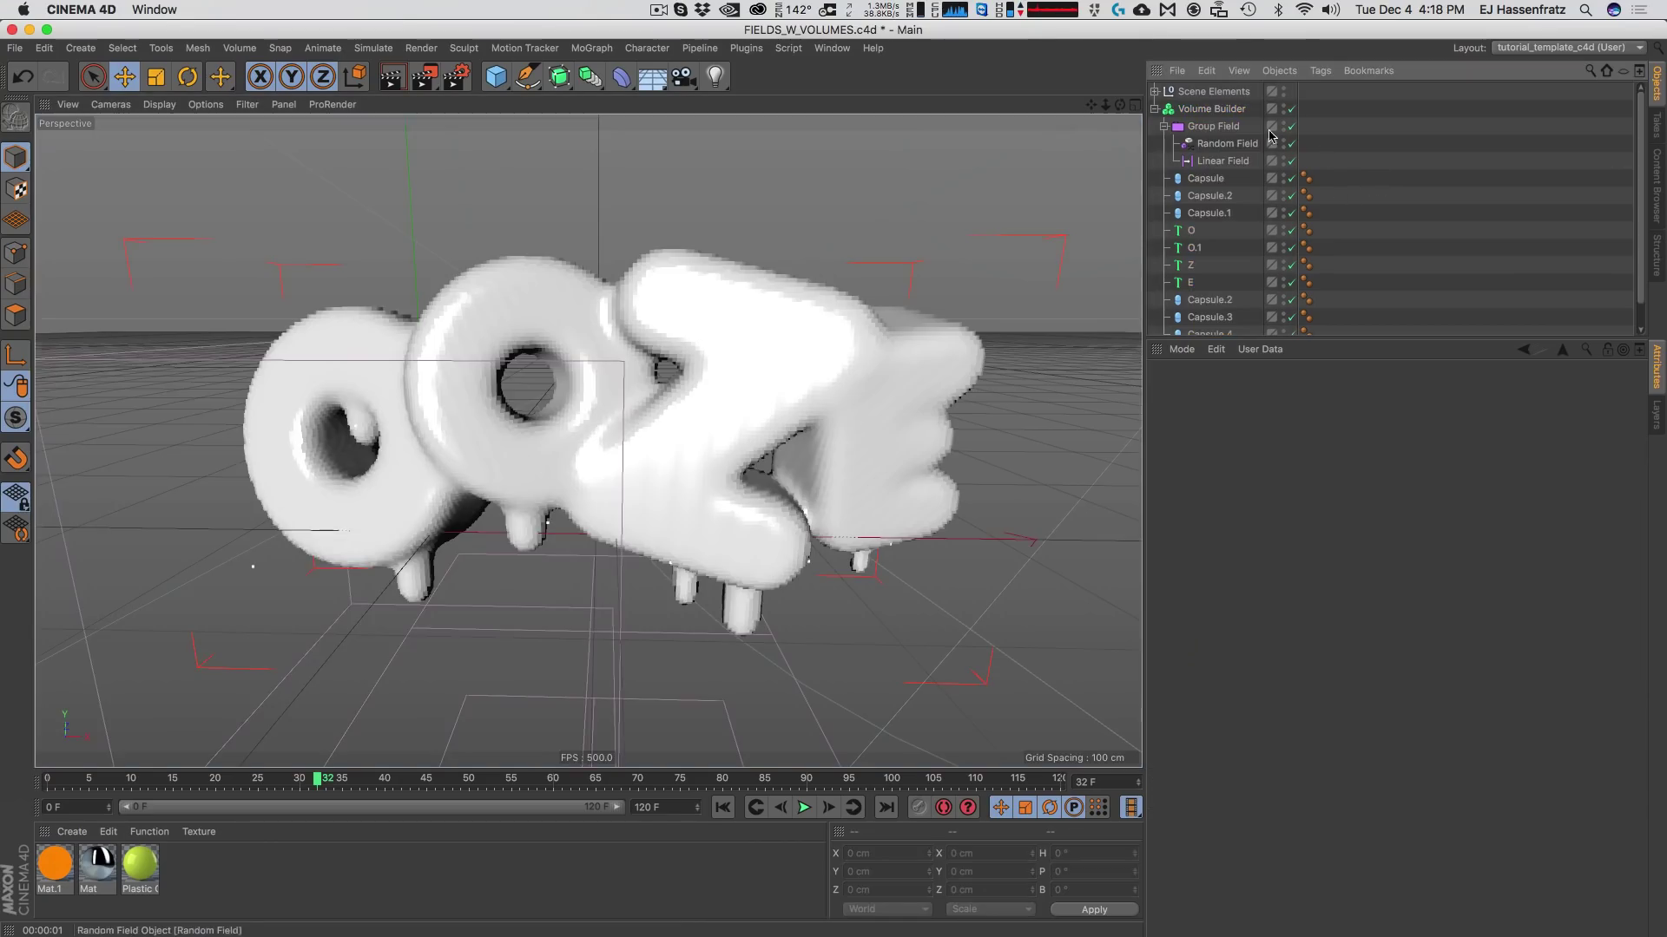
{"action": "left_click", "coordinate": [1229, 111]}
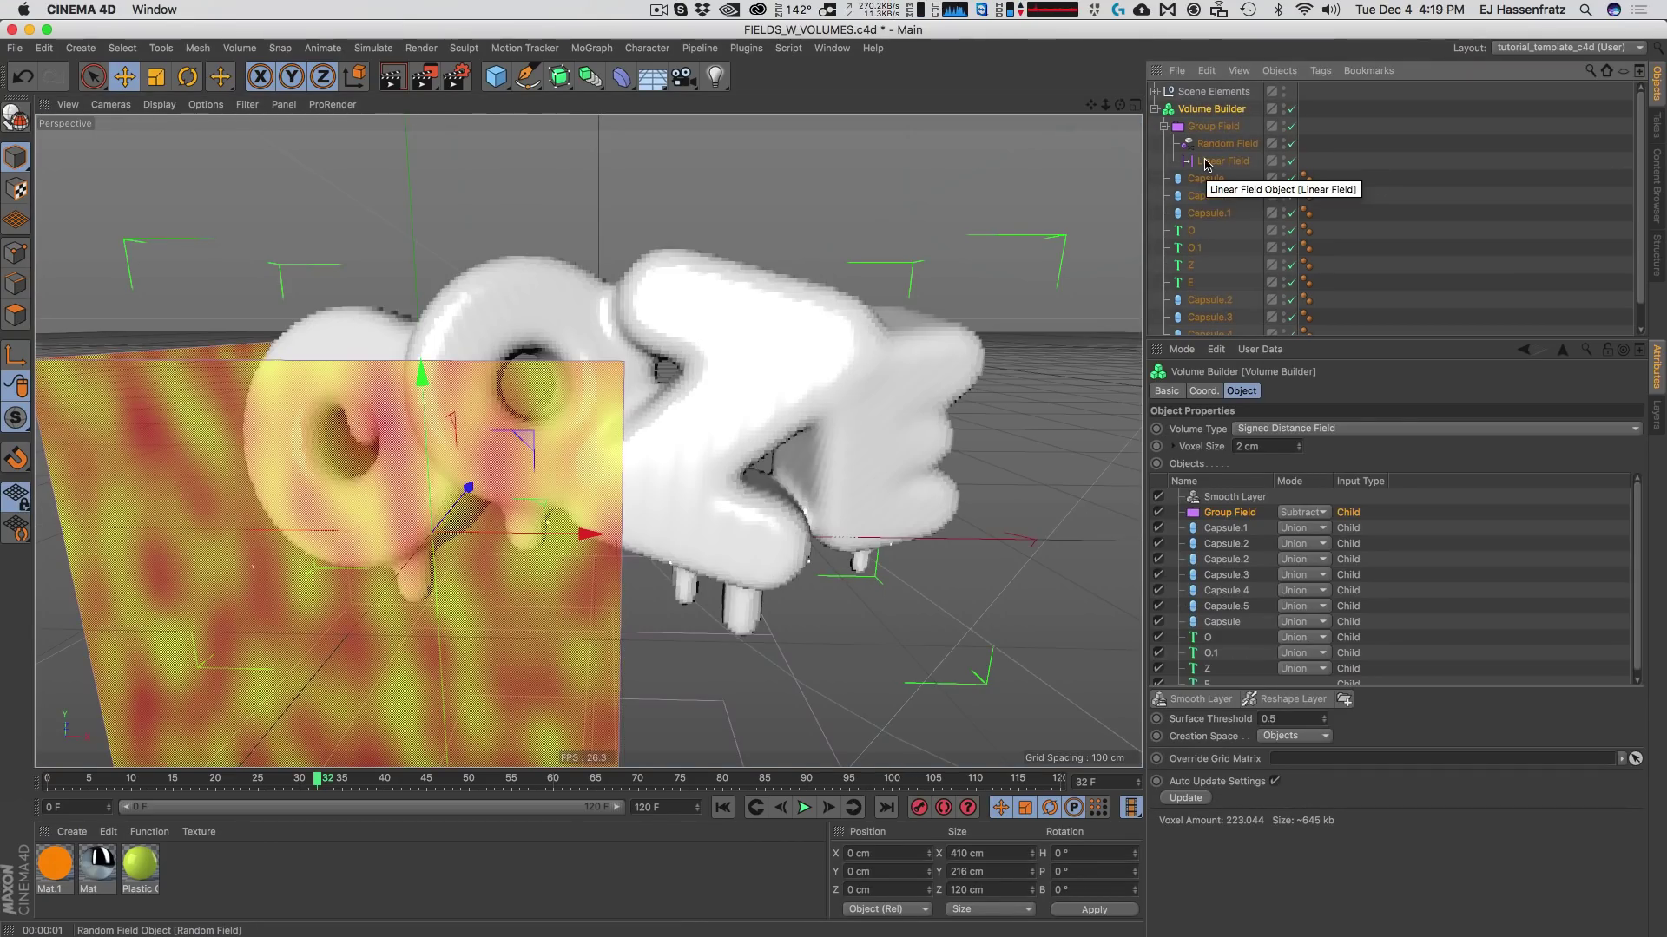
{"action": "left_click", "coordinate": [1495, 302]}
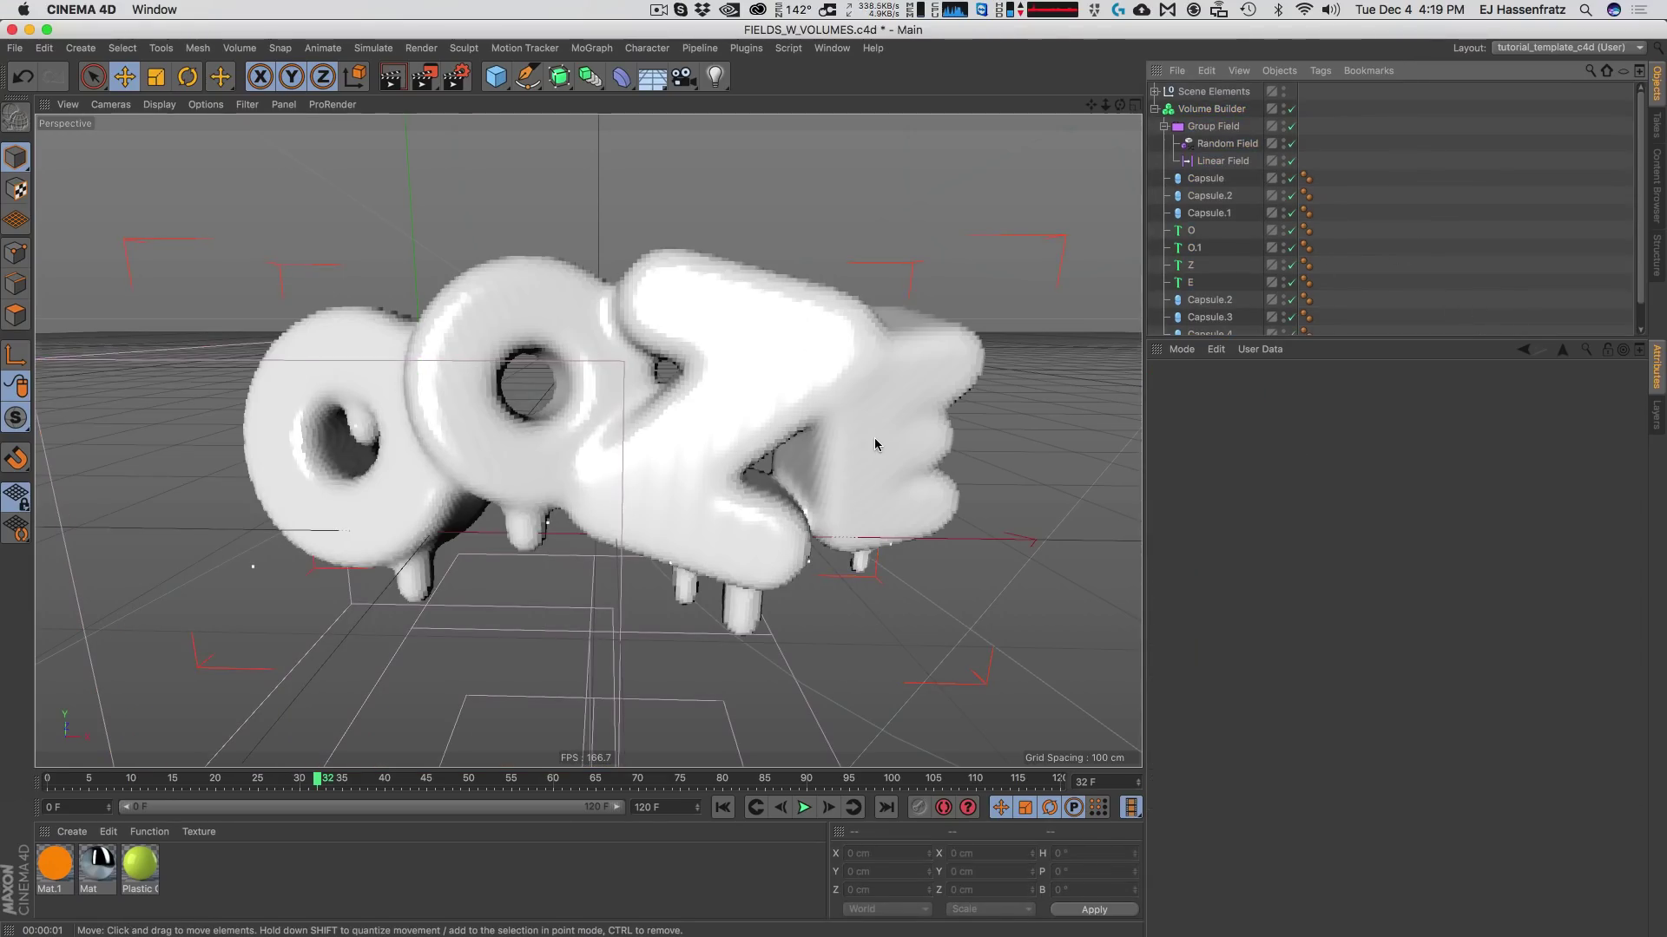
Add a Volume Mesher as the parent of the Volume Builder to turn the volume into geometry.
{"action": "left_click", "coordinate": [1213, 110]}
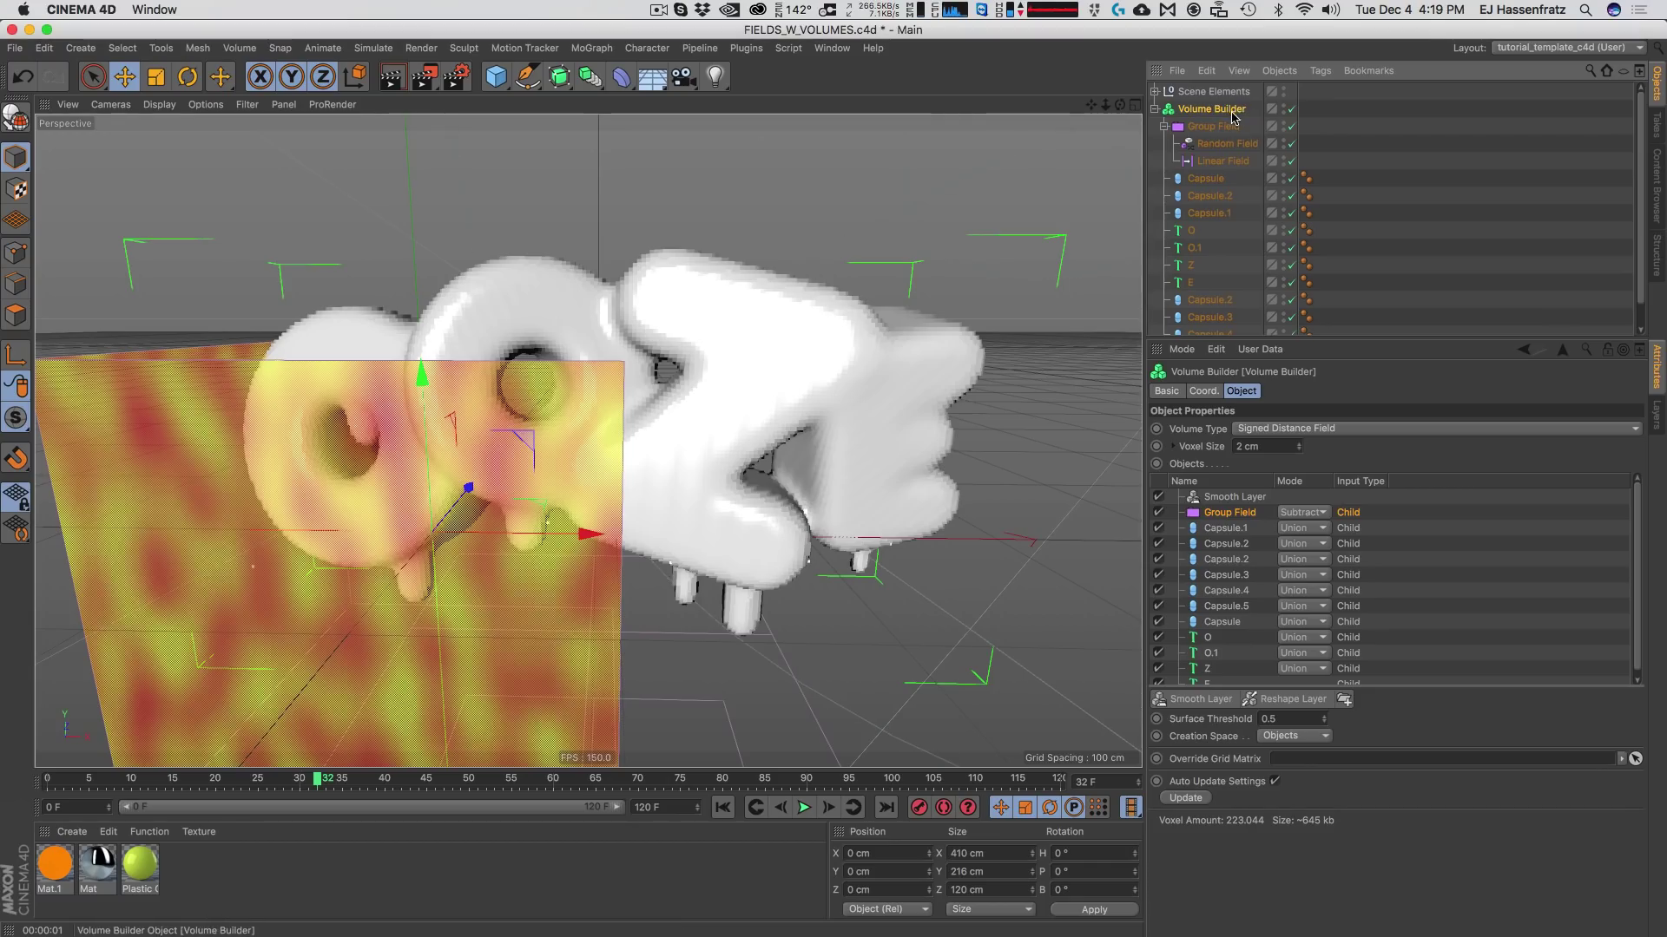
{"action": "left_click", "coordinate": [591, 77]}
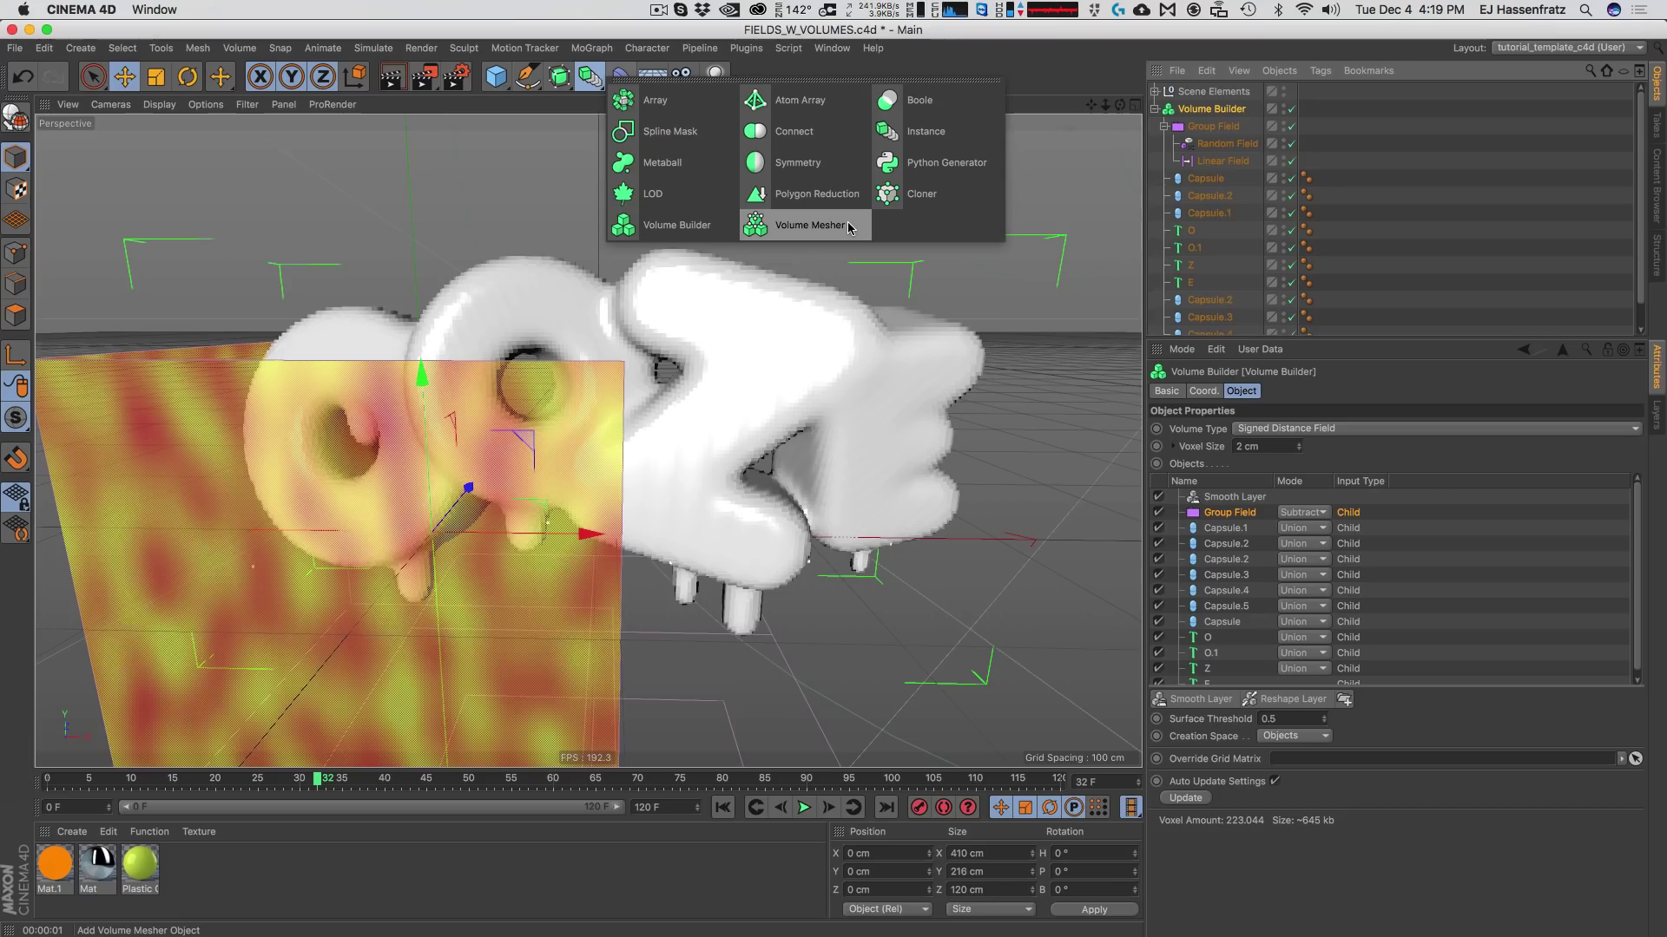
{"action": "left_click", "coordinate": [807, 225], "text": "alt"}
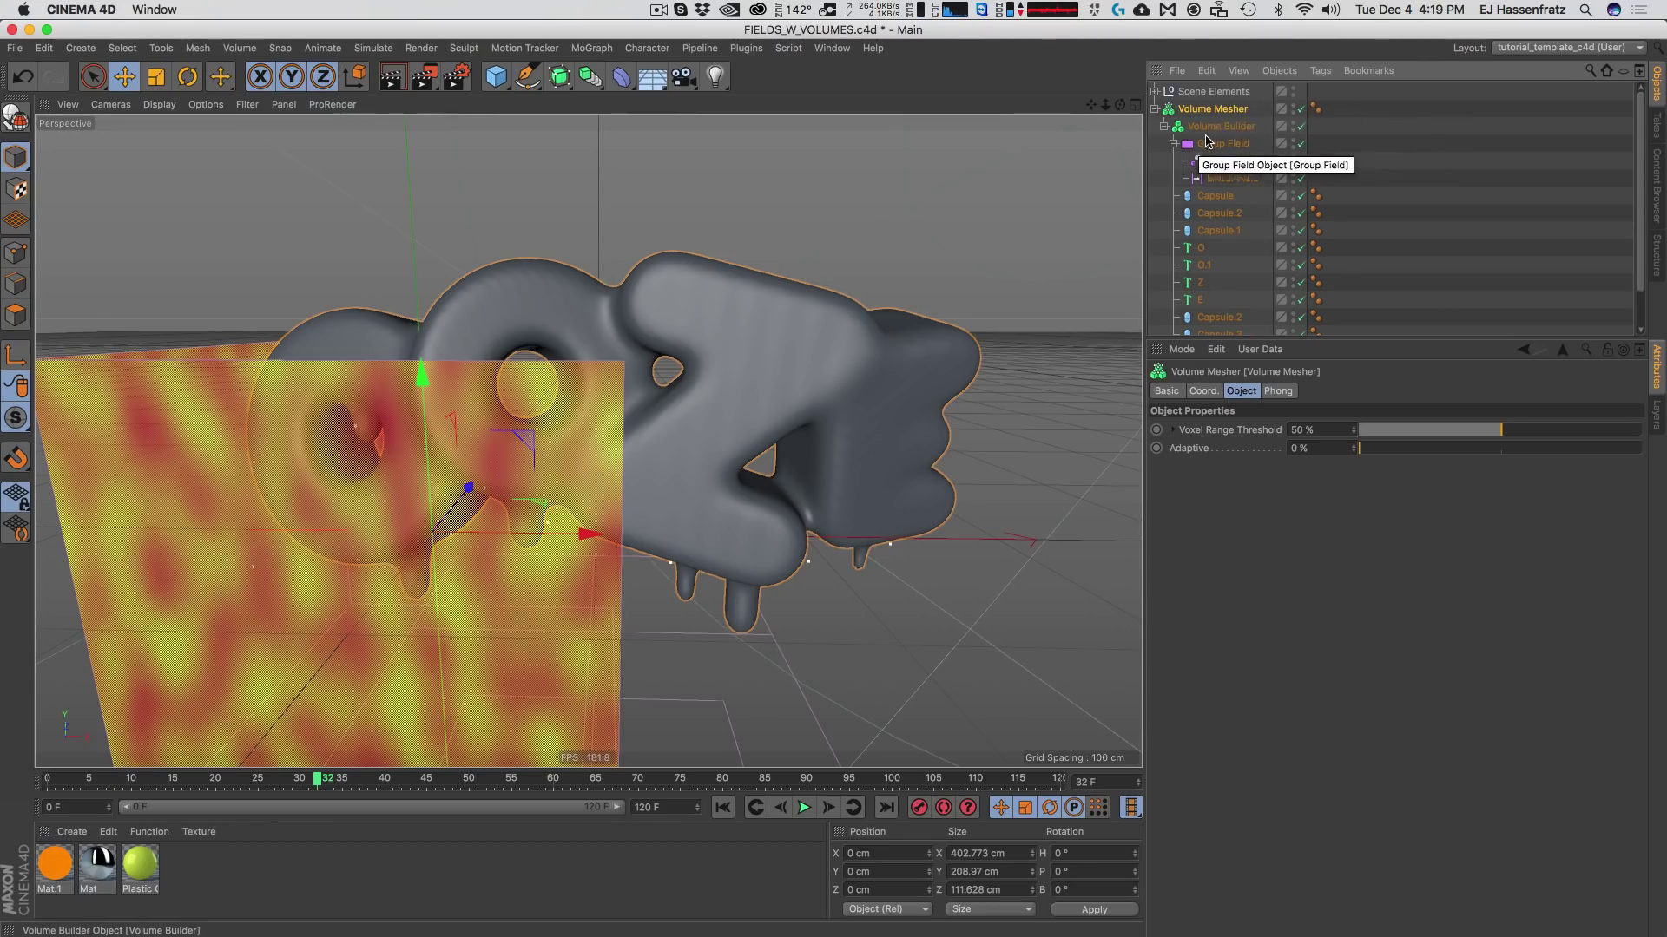
{"action": "left_click", "coordinate": [1224, 129]}
{"action": "left_click", "coordinate": [1233, 112]}
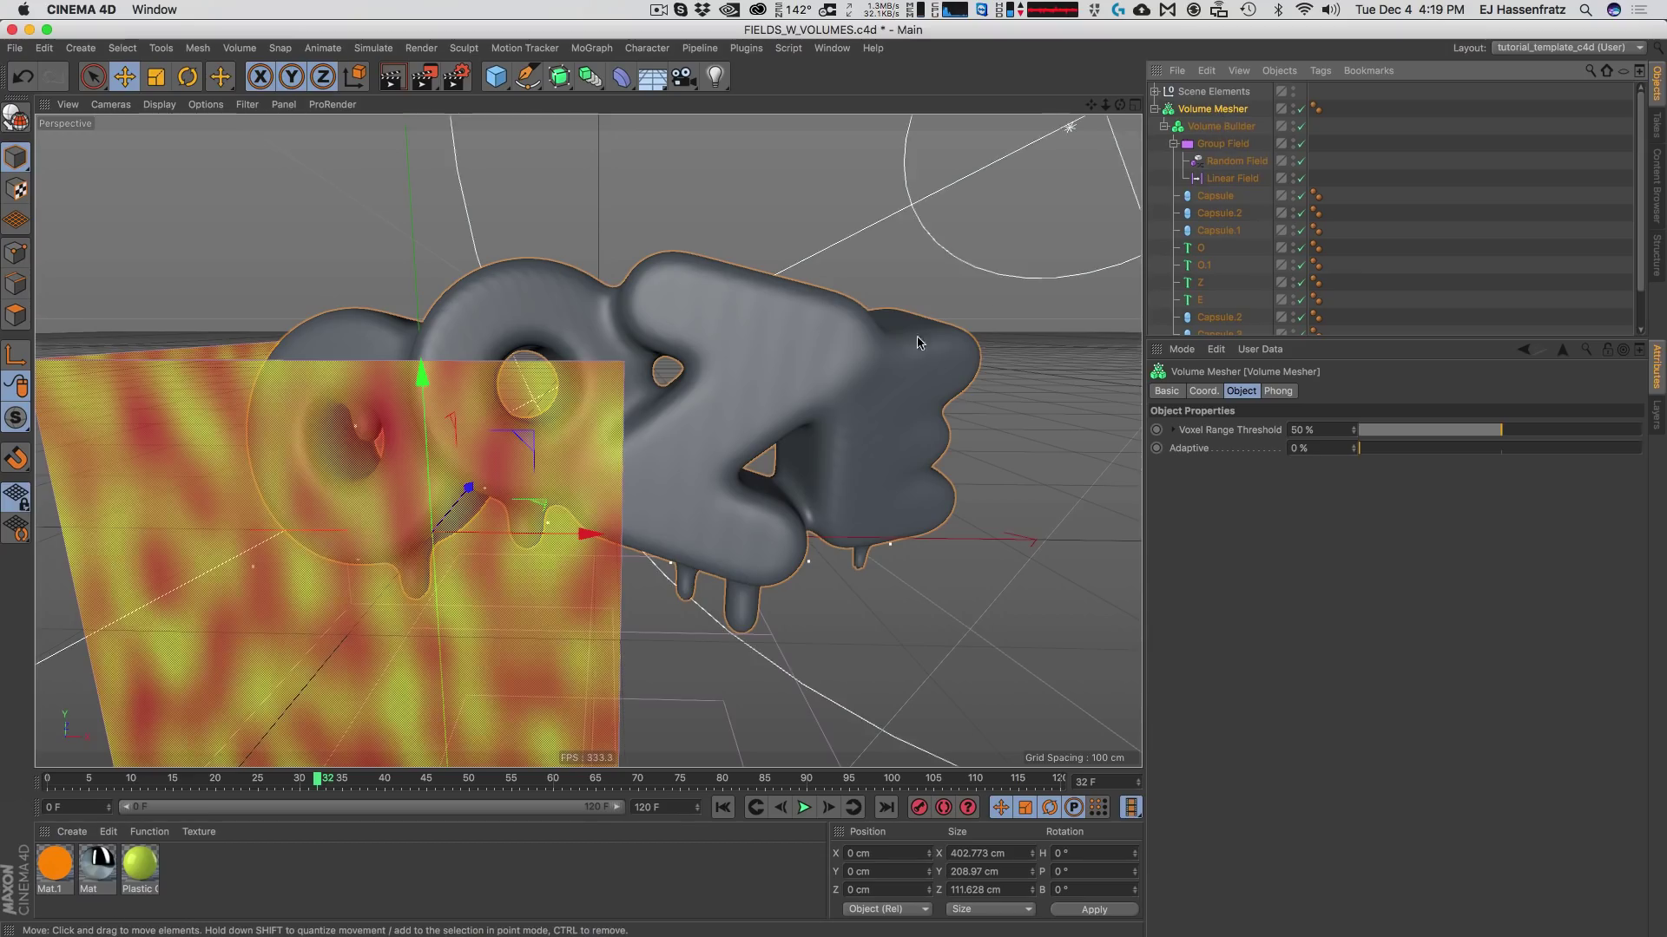
Hide the Random Field's colored noise preview in the viewport and clear the selection.
{"action": "left_click", "coordinate": [1236, 162]}
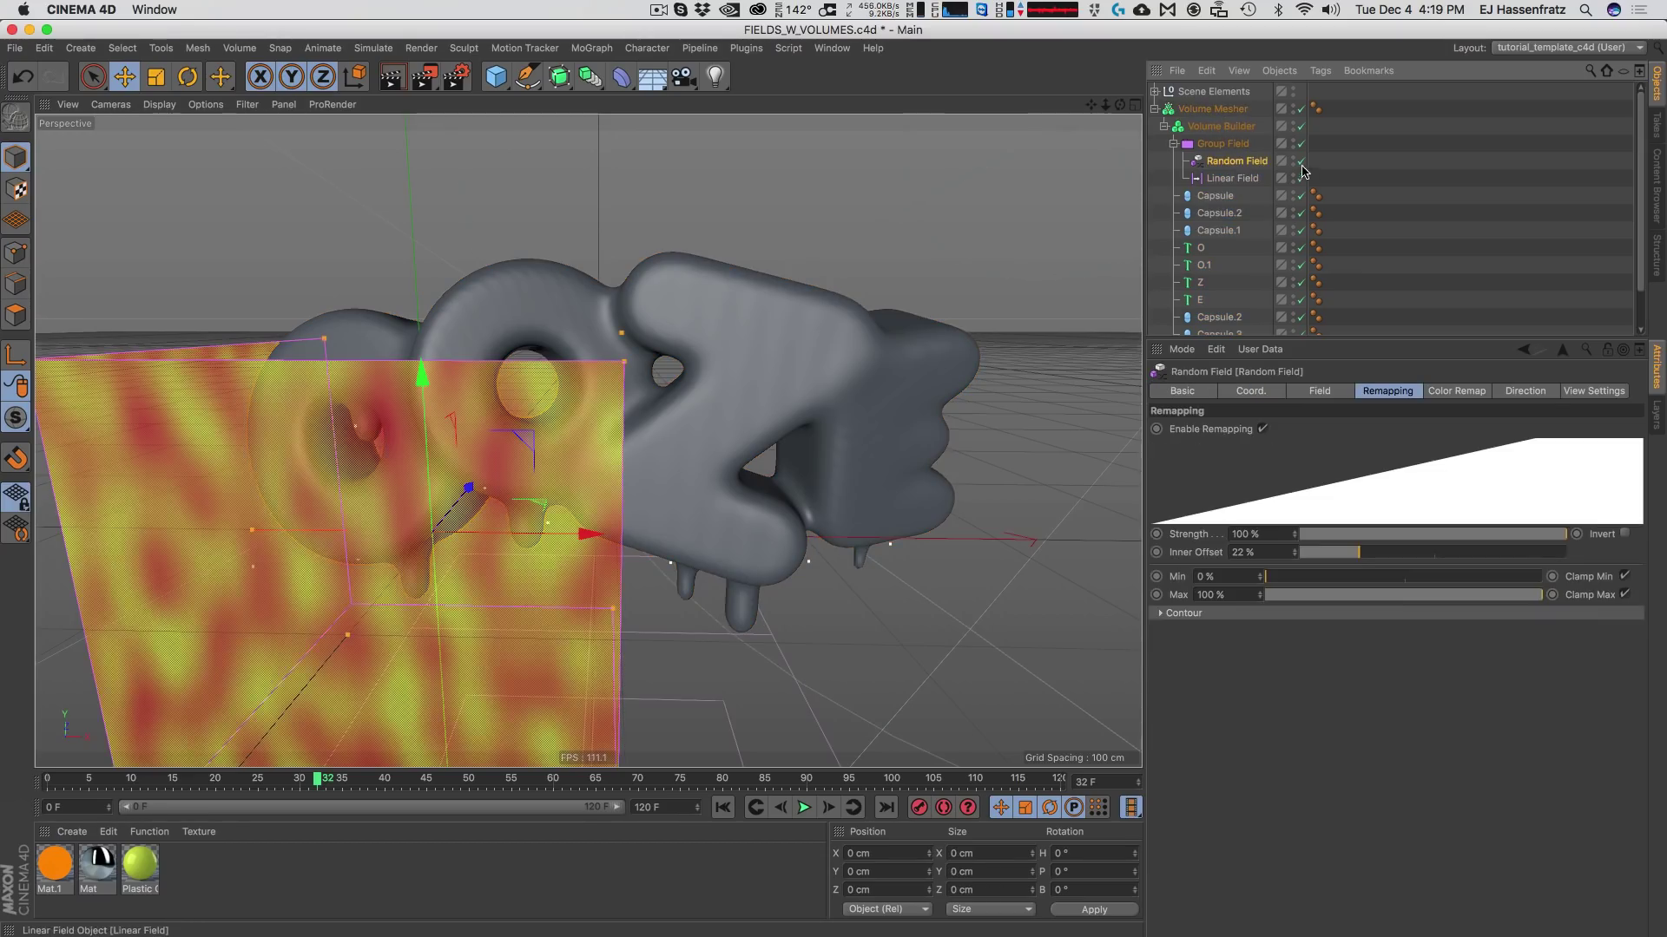
{"action": "left_click", "coordinate": [1294, 162]}
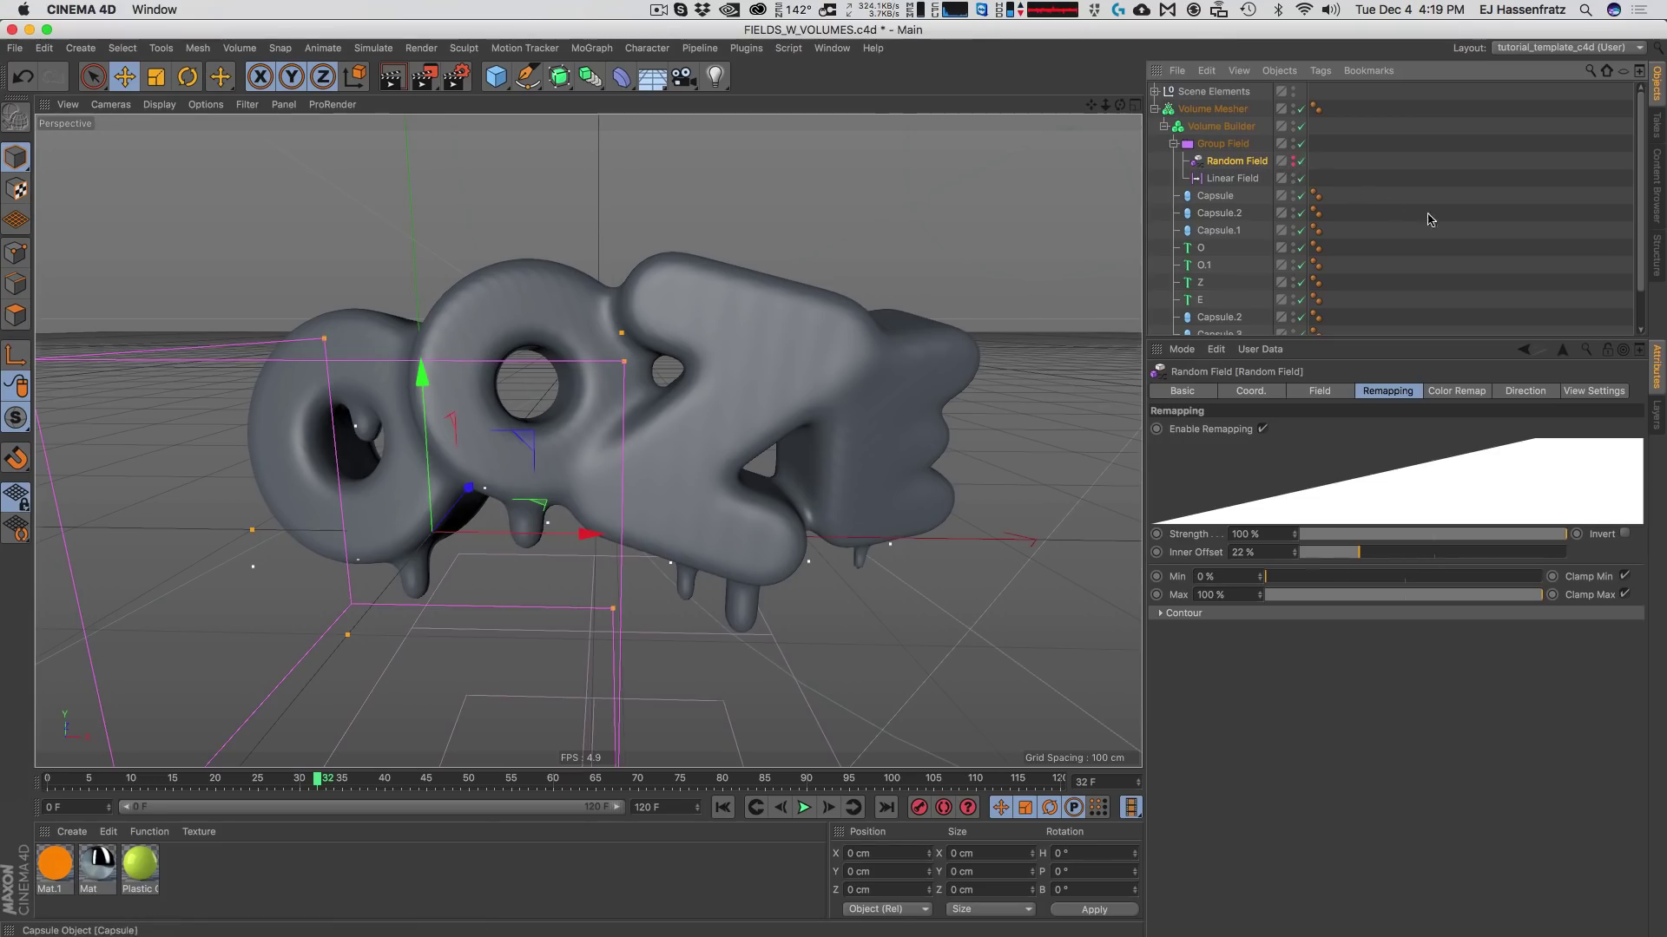
{"action": "left_click", "coordinate": [1363, 217]}
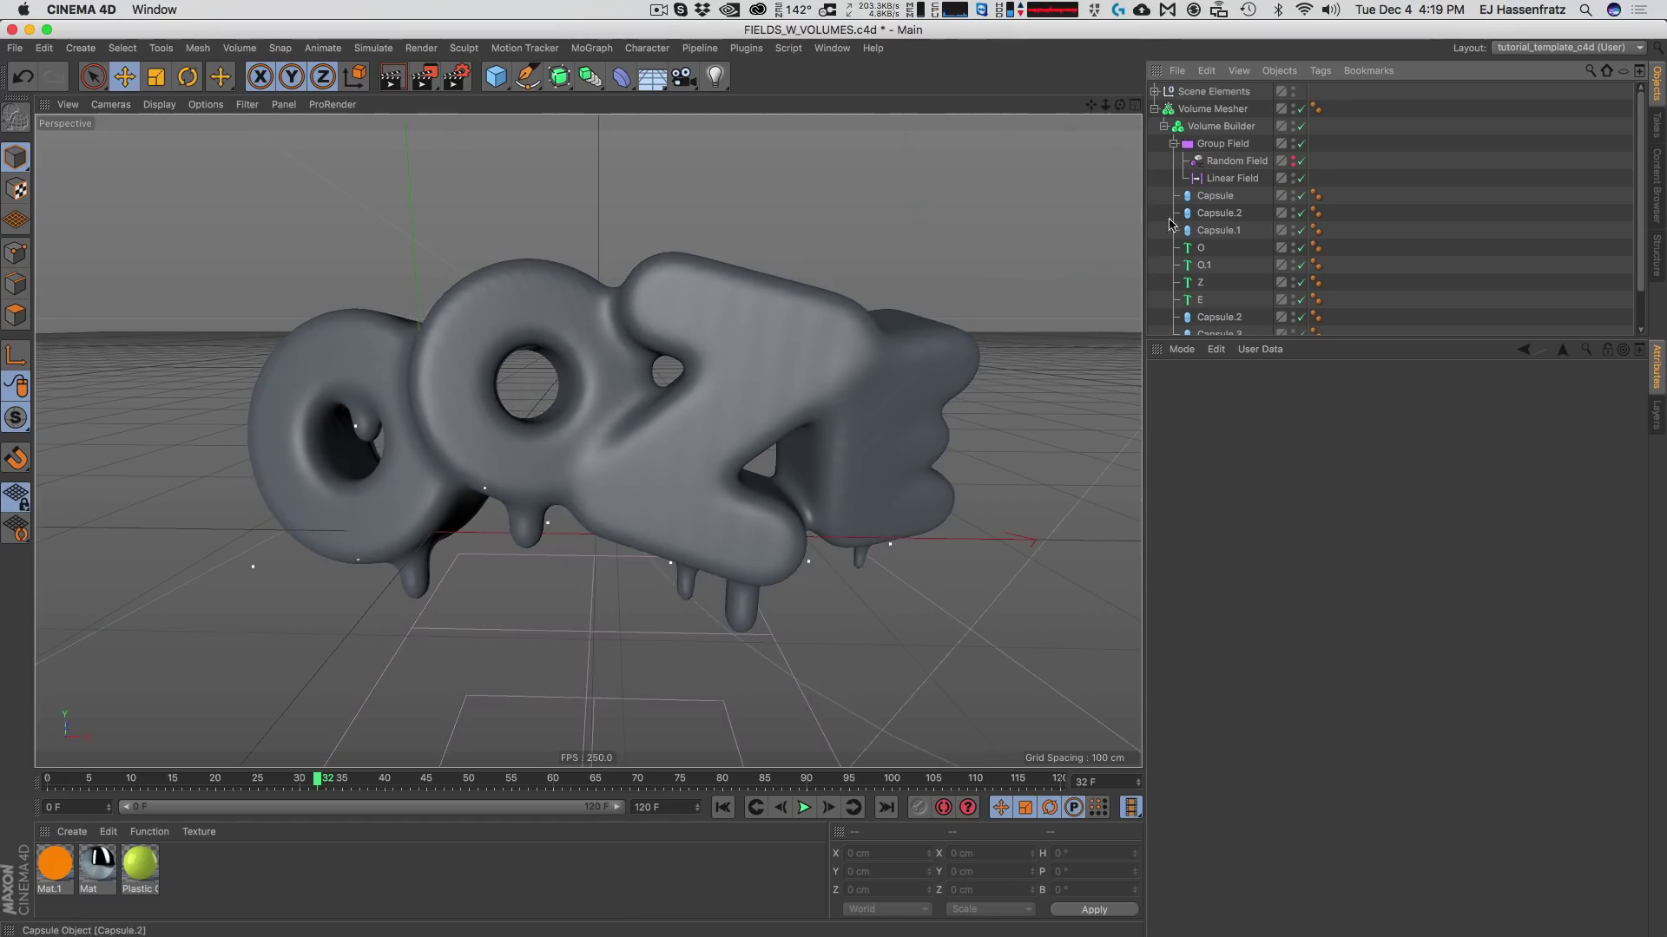
Add a Smoothing deformer as a child of the Volume Mesher, placed above the Volume Builder.
{"action": "left_click", "coordinate": [1220, 144]}
{"action": "left_click", "coordinate": [1220, 126]}
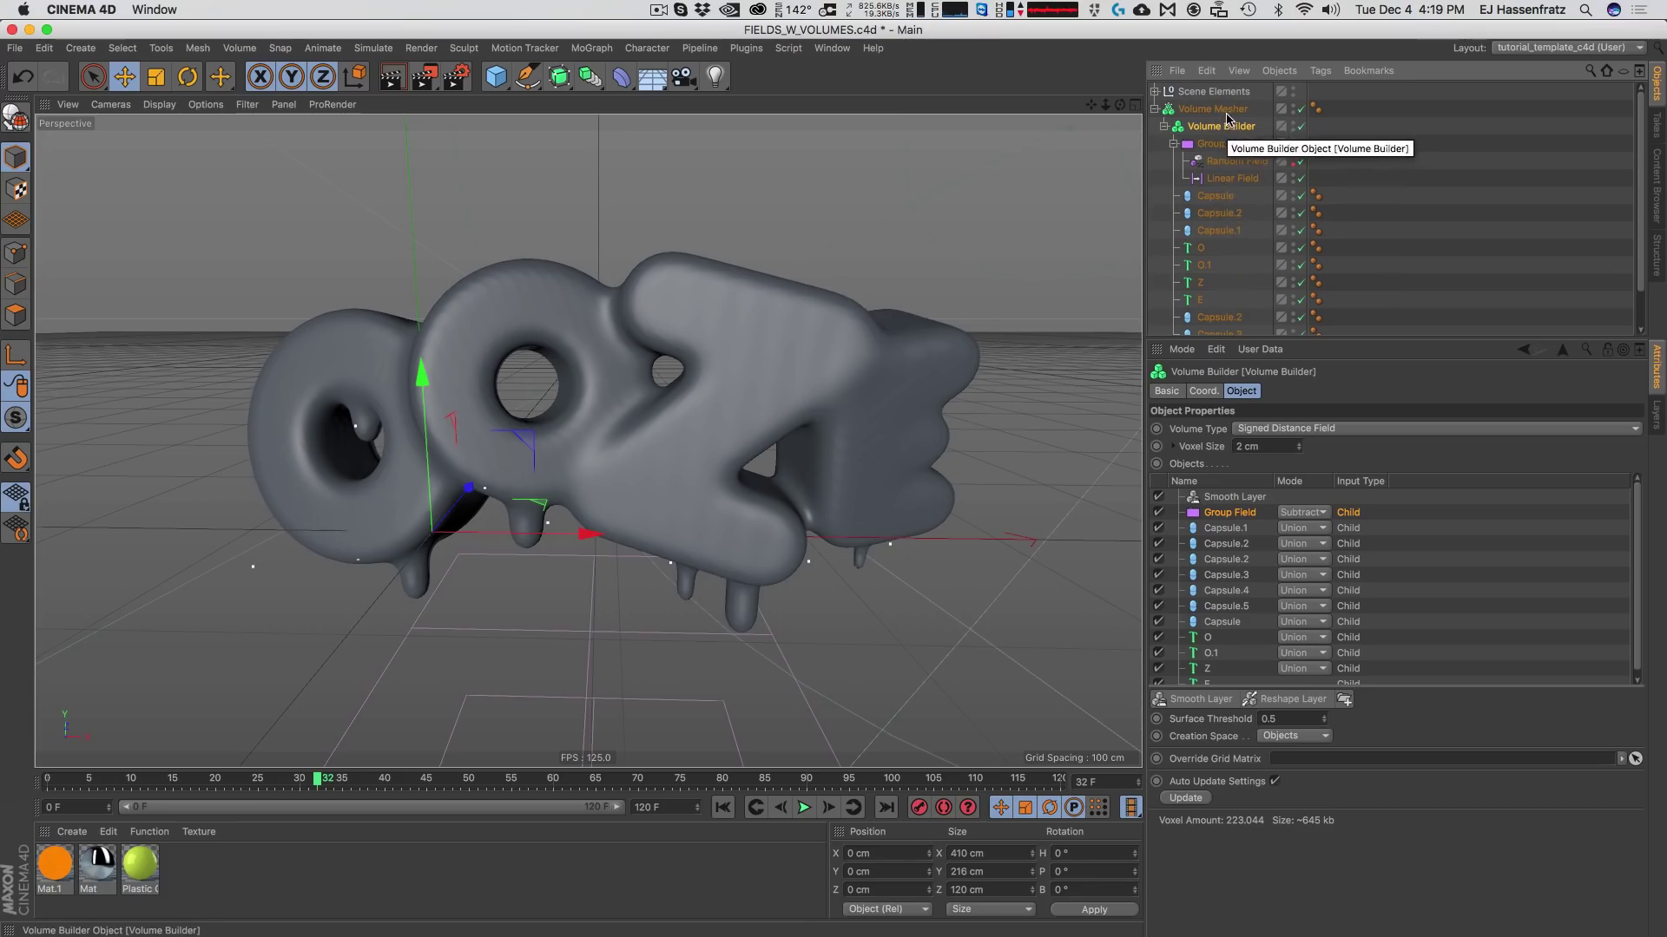
{"action": "left_click", "coordinate": [1215, 110]}
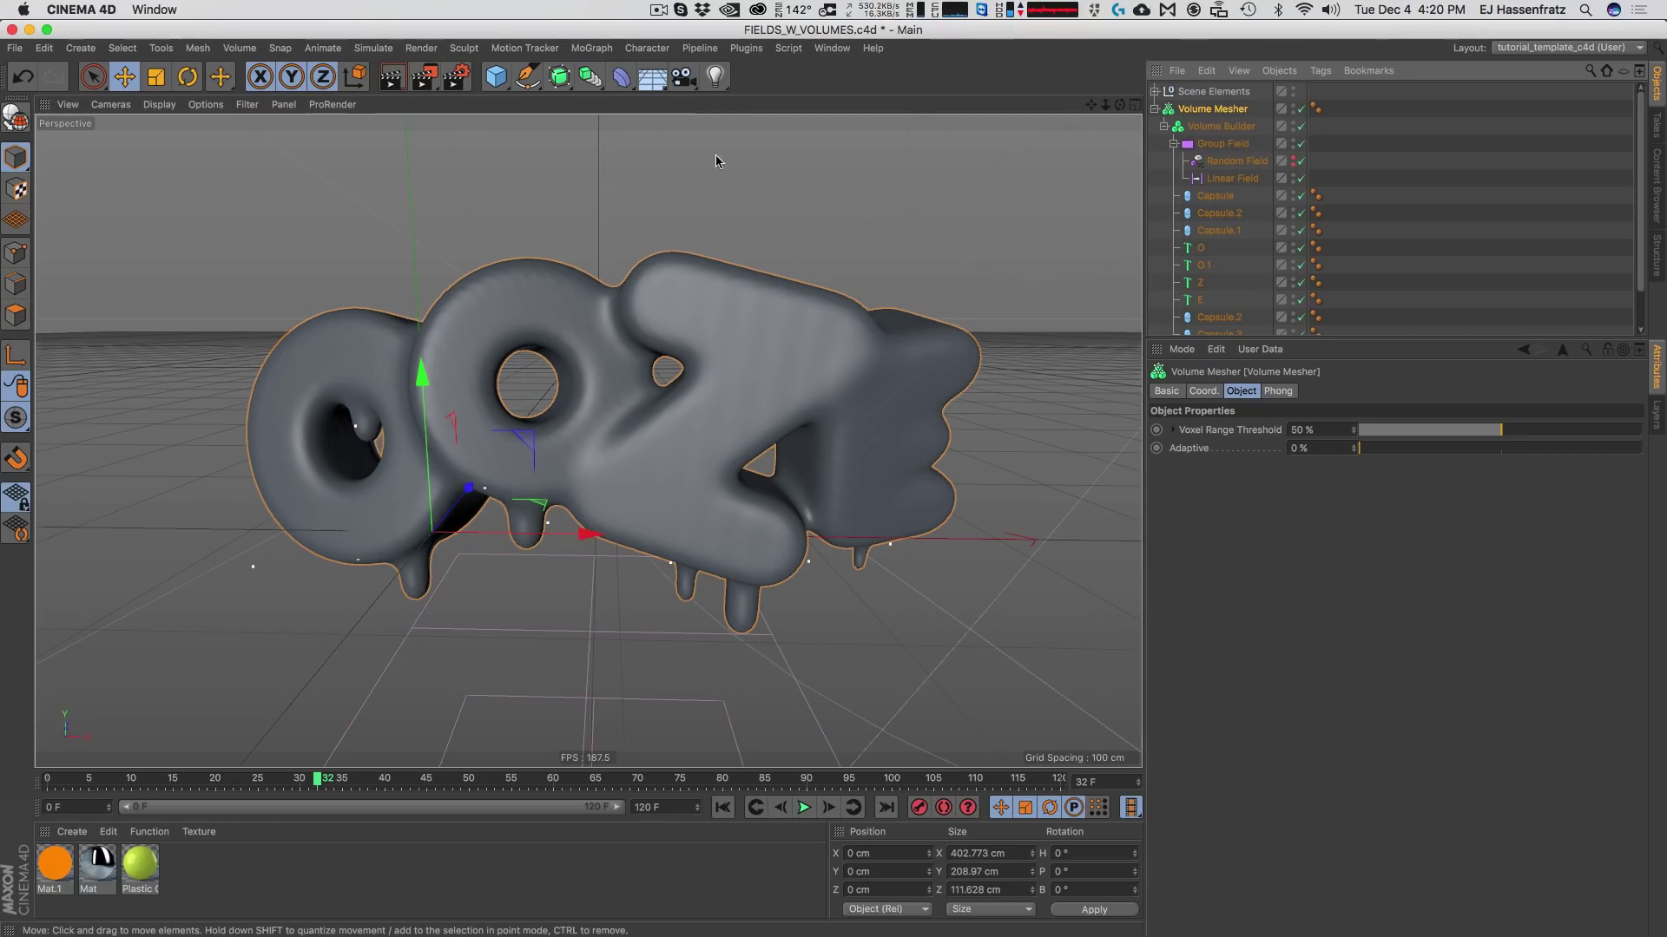
{"action": "left_click", "coordinate": [620, 76]}
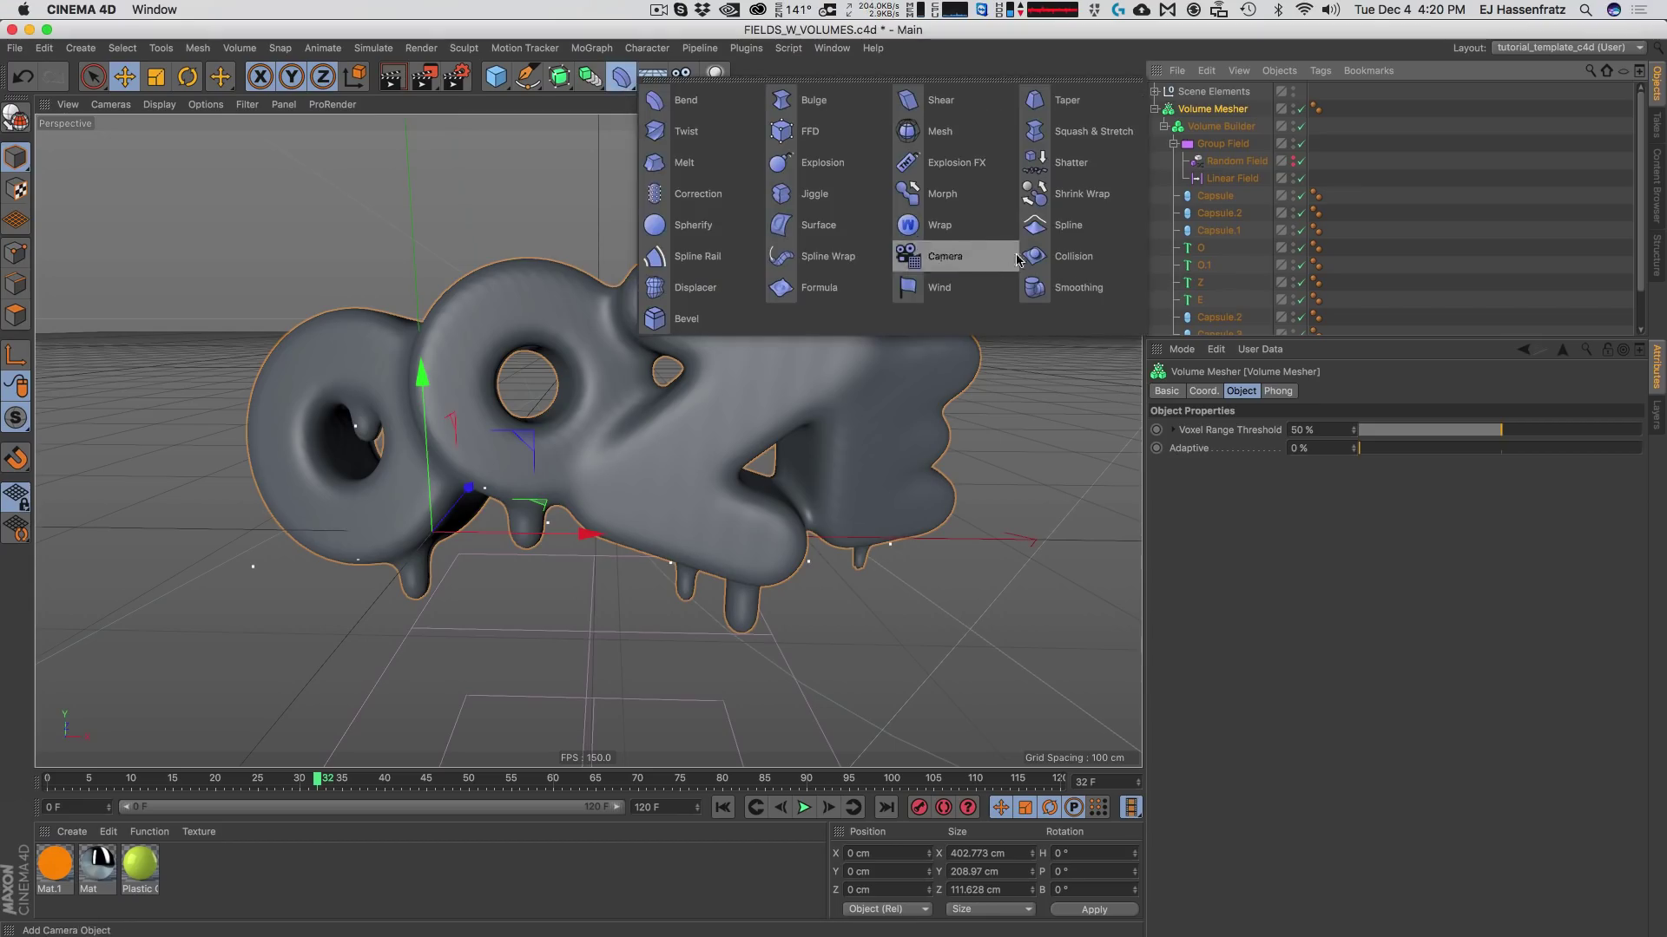
{"action": "left_click", "coordinate": [1077, 288]}
{"action": "left_click_drag", "start_coordinate": [1219, 97], "coordinate": [1231, 129]}
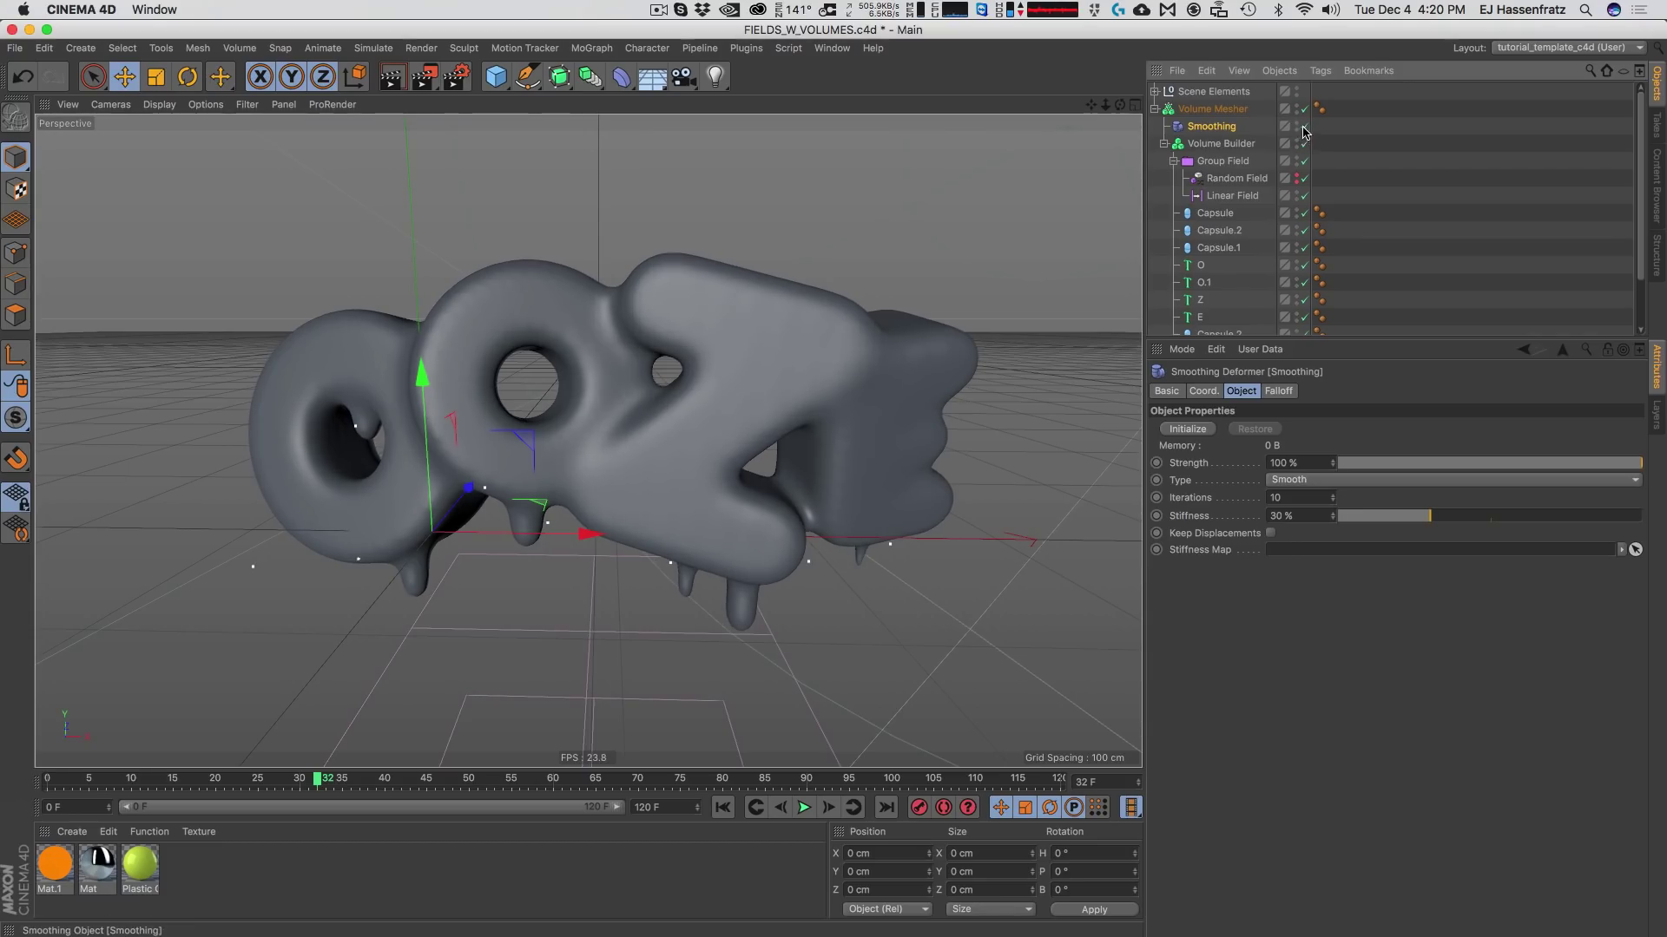
Compare the Volume Builder's Smooth Layer with the Smoothing deformer, and set the deformer's Stiffness to 39%.
{"action": "left_click", "coordinate": [1239, 144]}
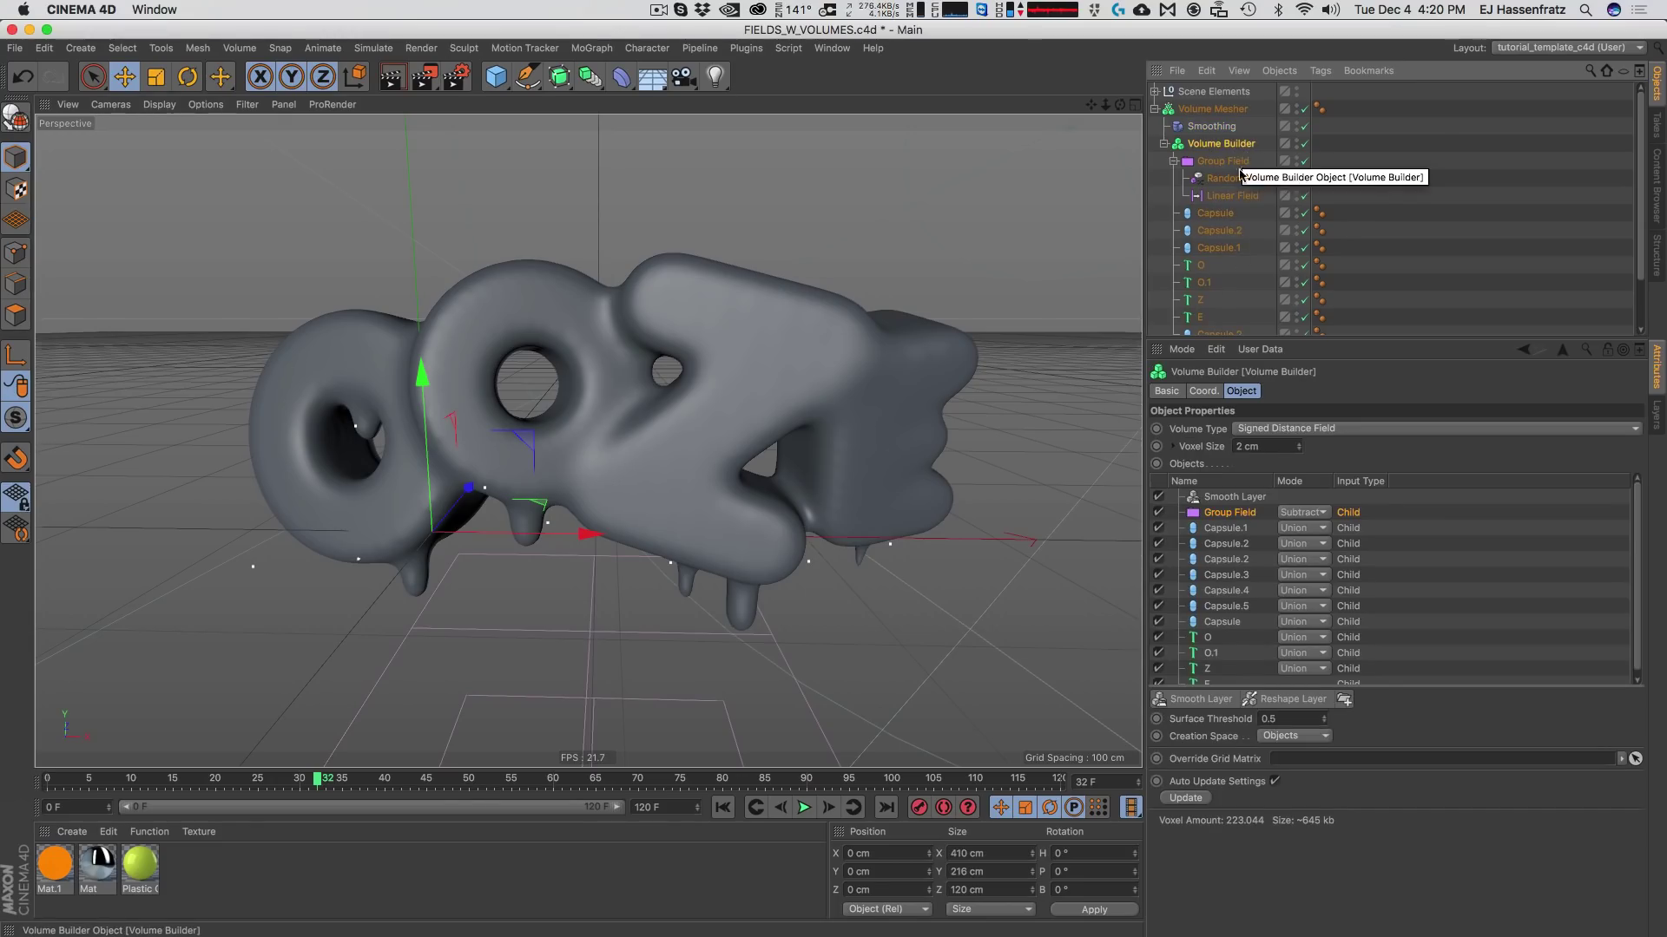
{"action": "left_click", "coordinate": [1239, 499]}
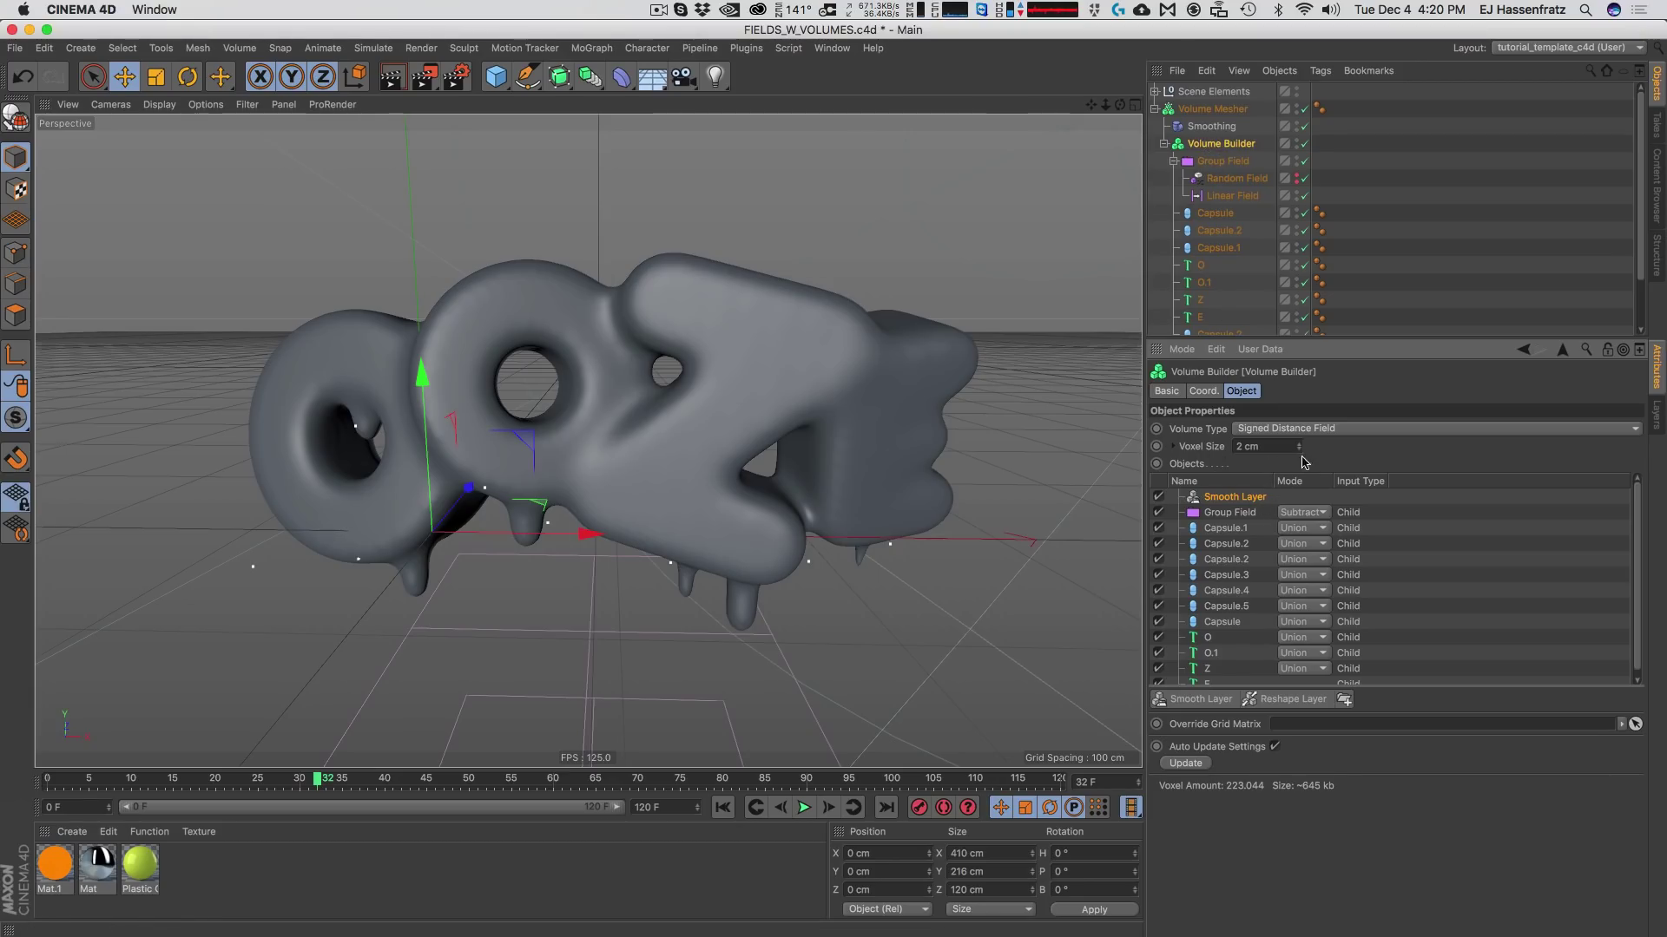
{"action": "left_click", "coordinate": [1219, 129]}
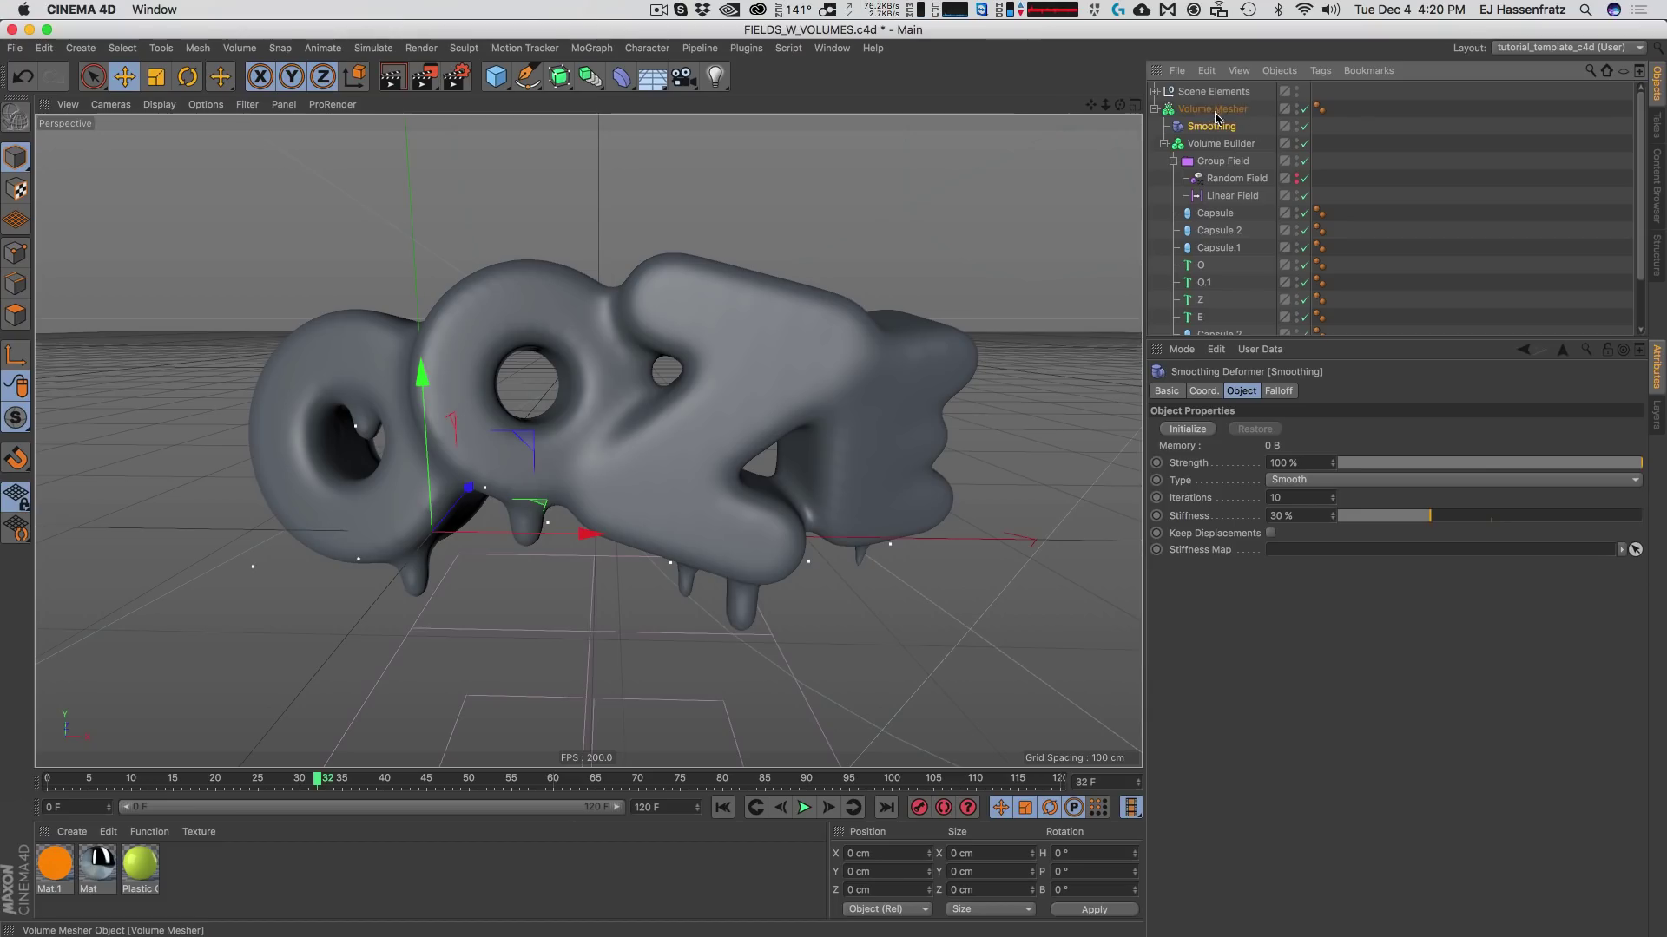
{"action": "mouse_move", "coordinate": [1442, 521]}
{"action": "left_mouse_down"}
{"action": "mouse_move", "coordinate": [1505, 520]}
{"action": "mouse_move", "coordinate": [1384, 521]}
{"action": "mouse_move", "coordinate": [1526, 523]}
{"action": "mouse_move", "coordinate": [1431, 524]}
{"action": "mouse_move", "coordinate": [1462, 528]}
{"action": "left_mouse_up"}
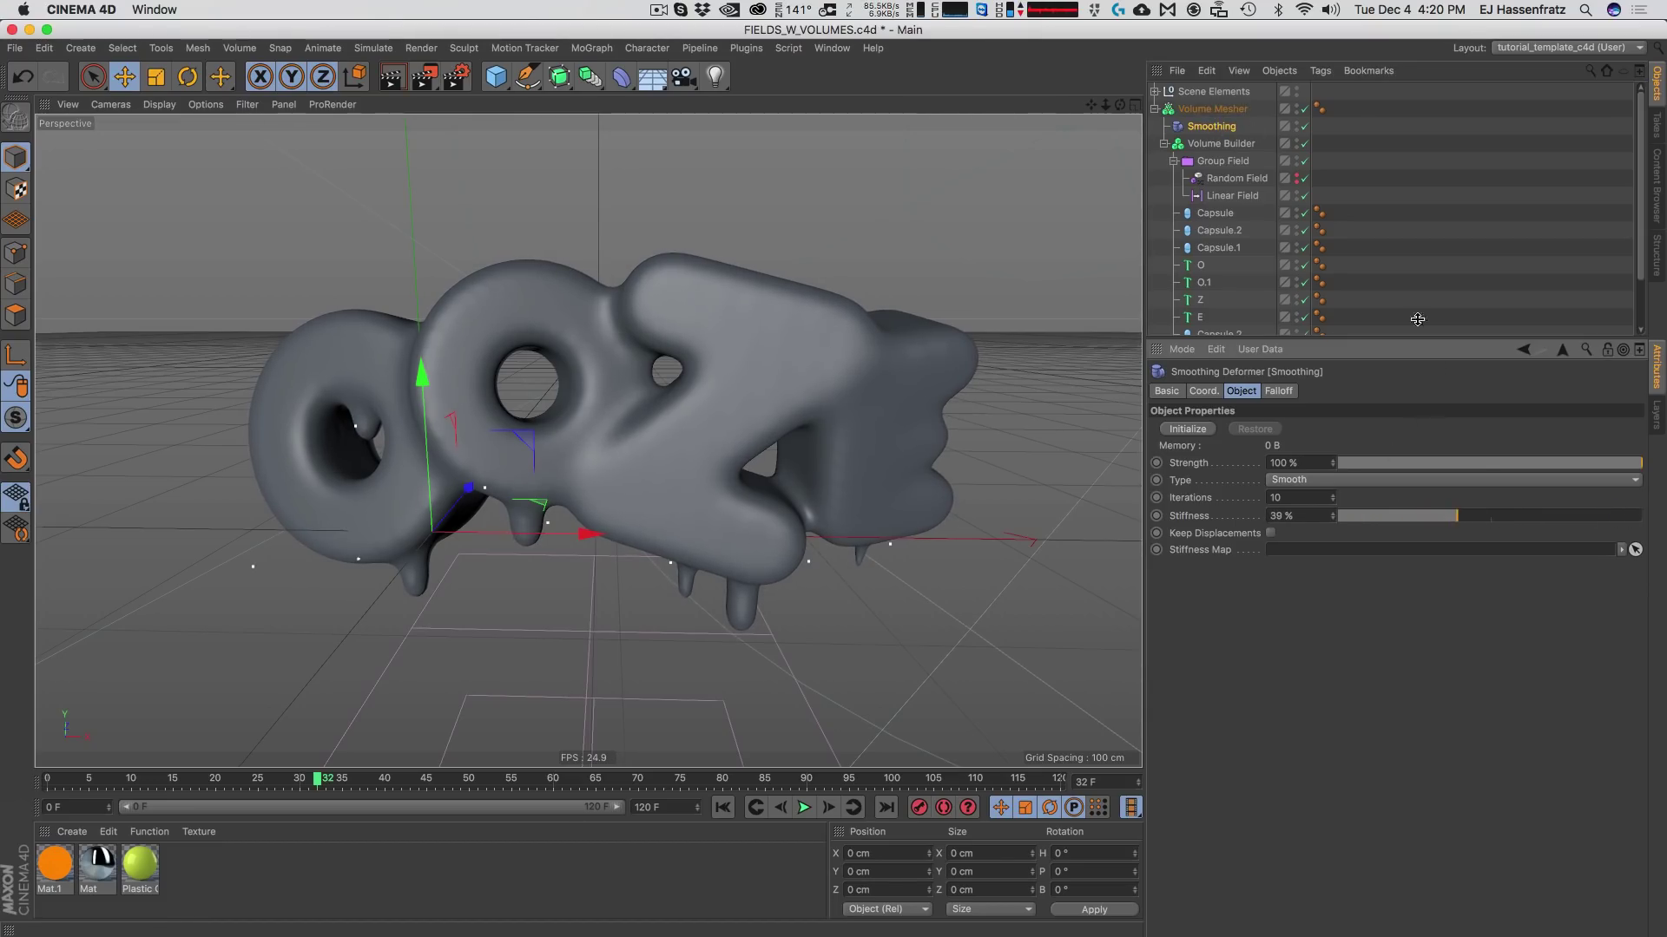
Set the filter Strength of the Volume Builder's Smooth Layer to 98%.
{"action": "left_click", "coordinate": [1223, 145]}
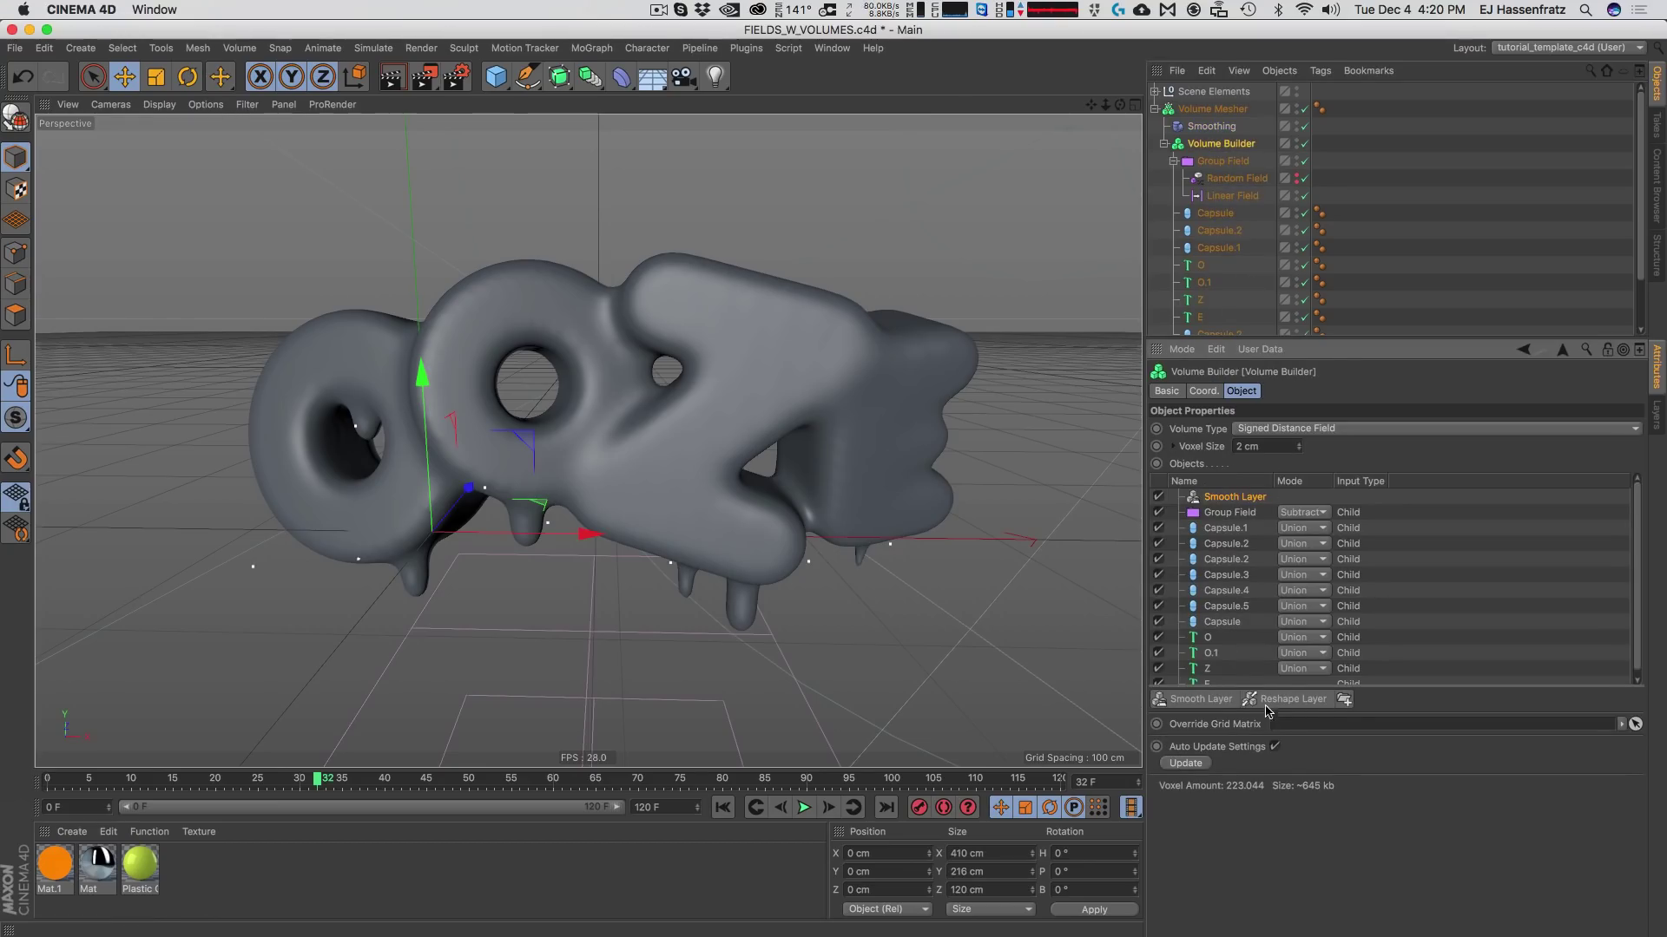
{"action": "left_click", "coordinate": [1228, 499]}
{"action": "mouse_move", "coordinate": [1605, 767]}
{"action": "left_mouse_down"}
{"action": "mouse_move", "coordinate": [1622, 761]}
{"action": "mouse_move", "coordinate": [1554, 760]}
{"action": "mouse_move", "coordinate": [1603, 760]}
{"action": "left_mouse_up"}
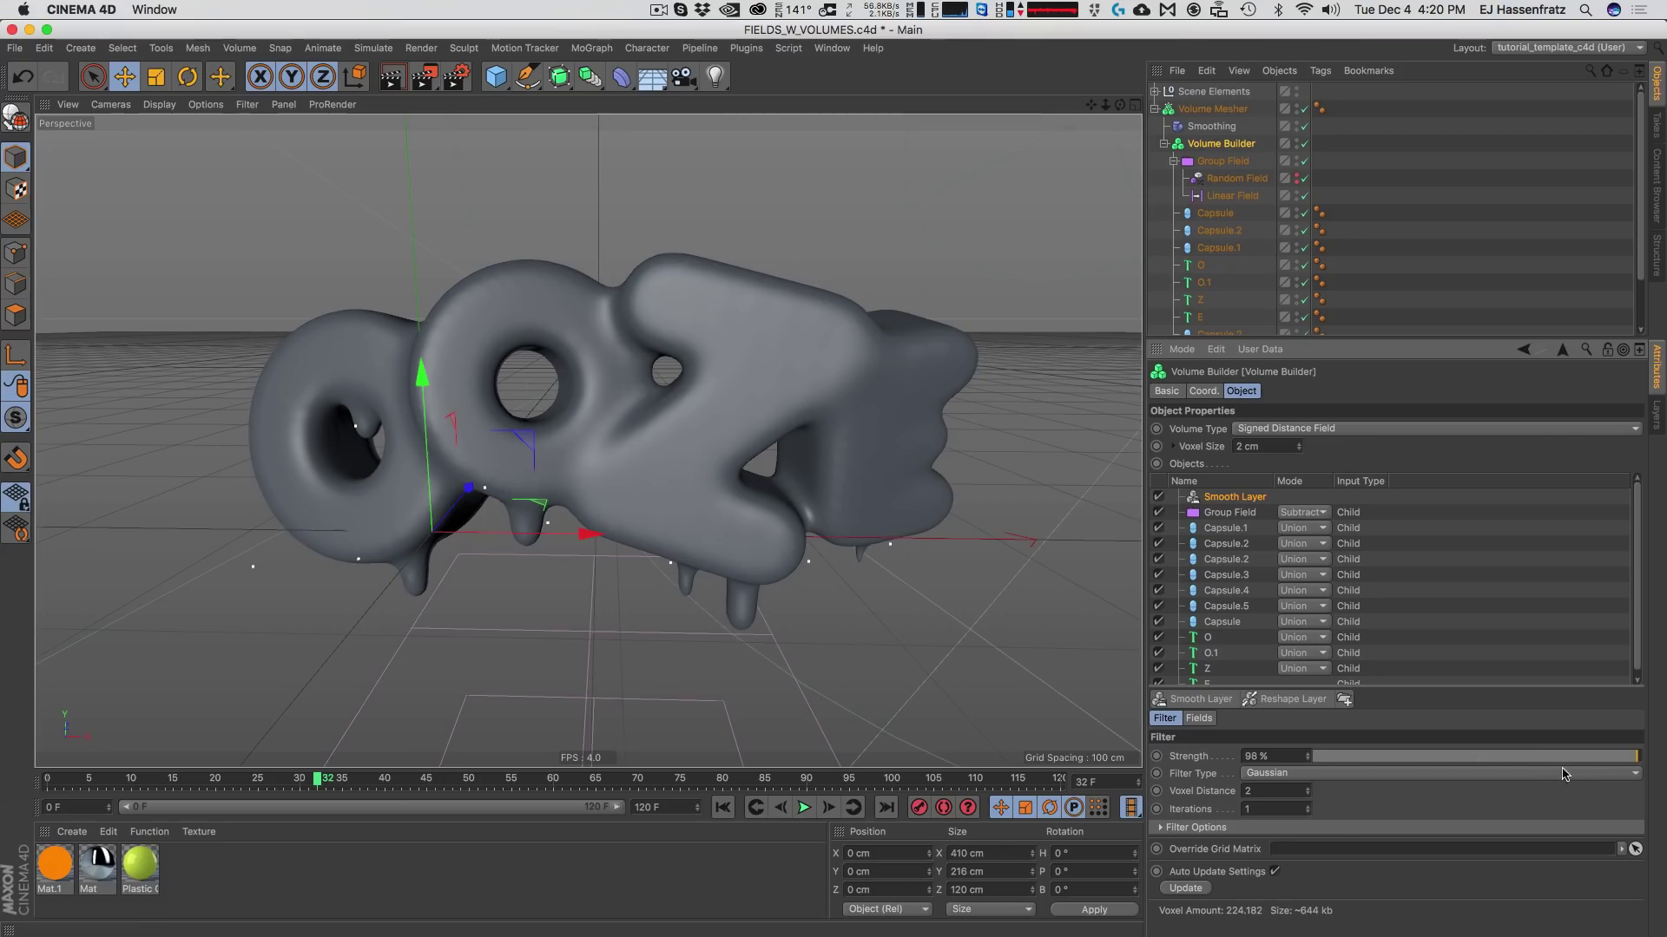
Add a Displacer deformer as a child of the Volume Mesher, above Smoothing, and load a Noise shader into its Shading, opened for editing.
{"action": "left_click", "coordinate": [1224, 126]}
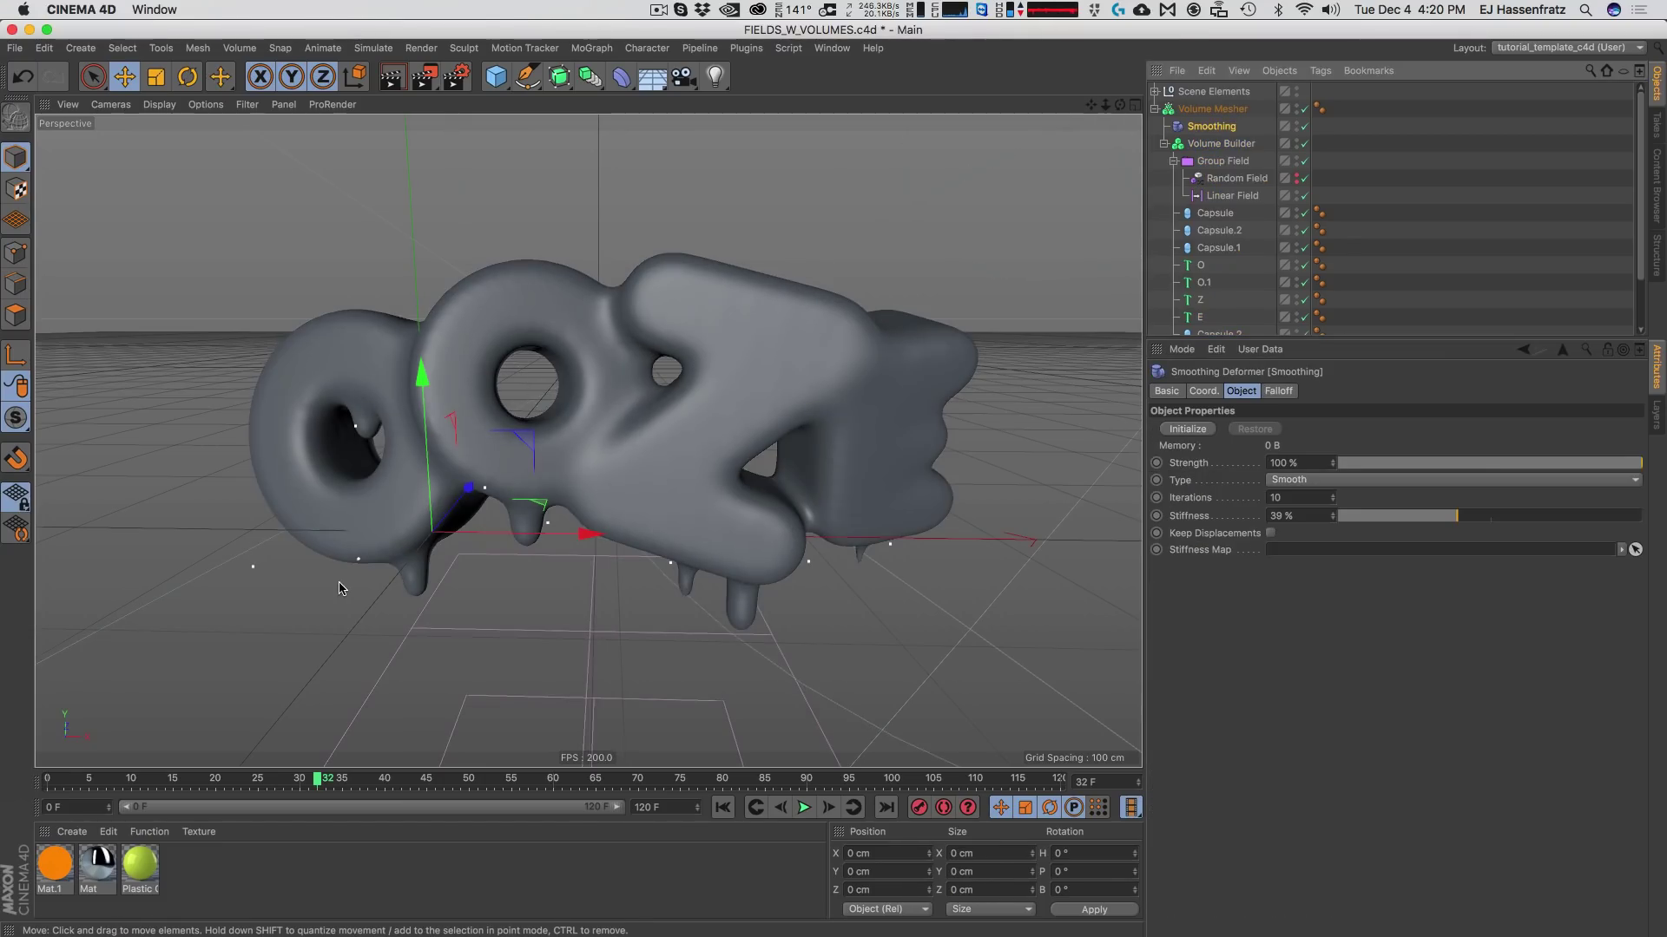
{"action": "left_click_drag", "start_coordinate": [620, 76], "coordinate": [686, 287]}
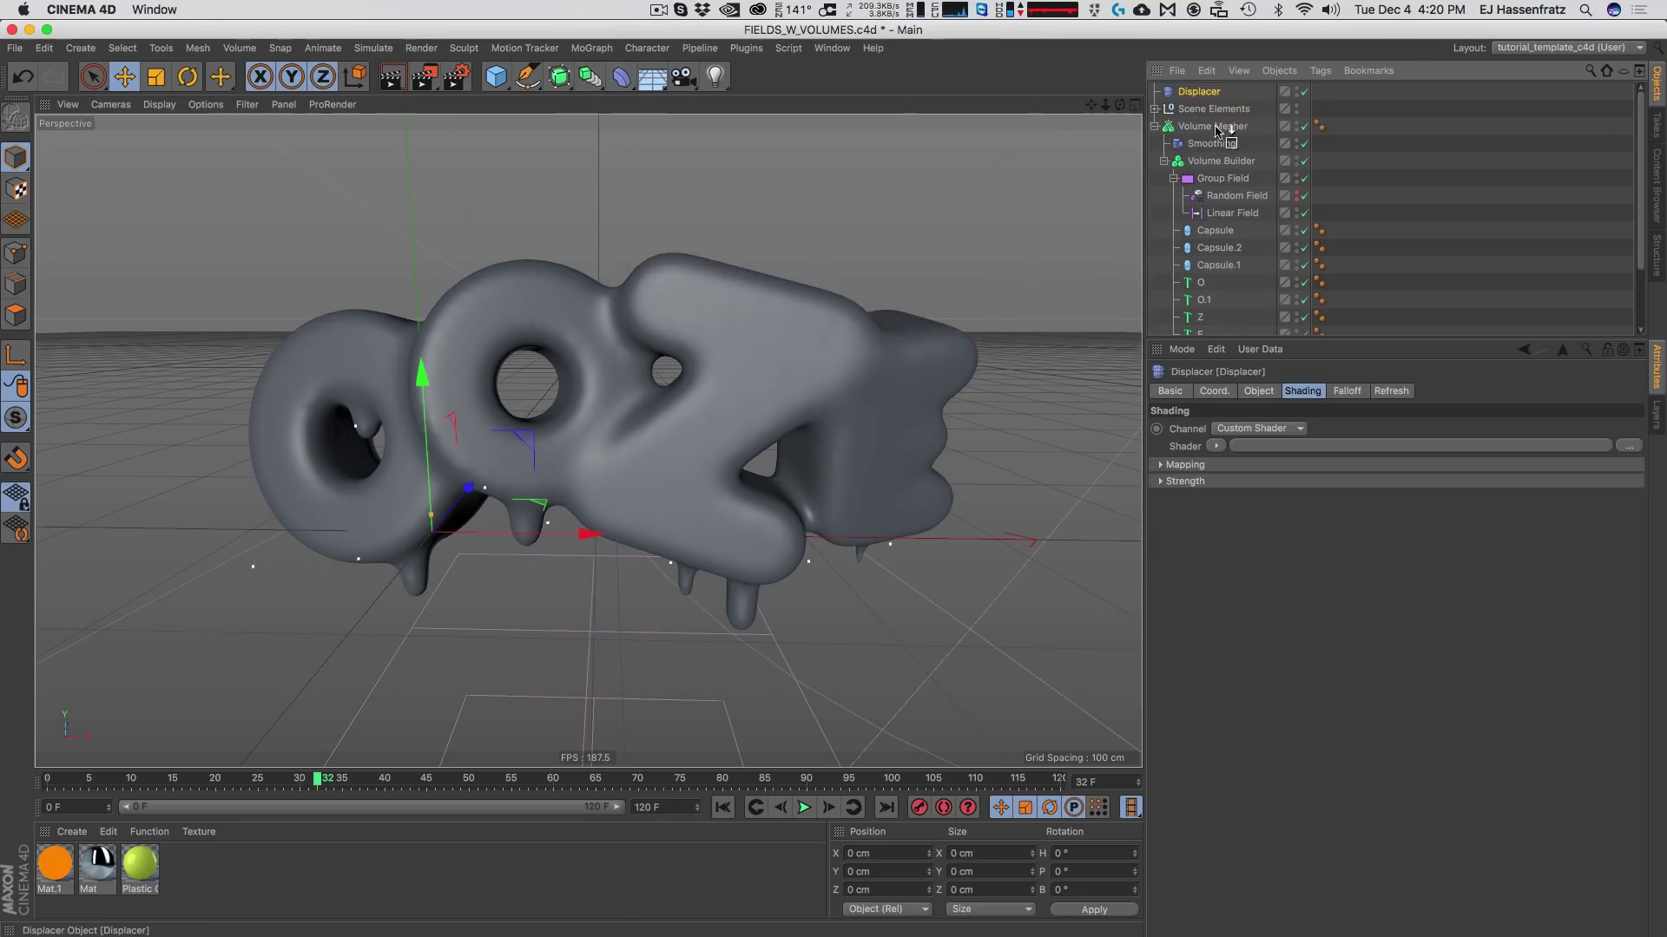
{"action": "left_click_drag", "start_coordinate": [1207, 136], "coordinate": [1208, 137]}
{"action": "left_click", "coordinate": [1216, 446]}
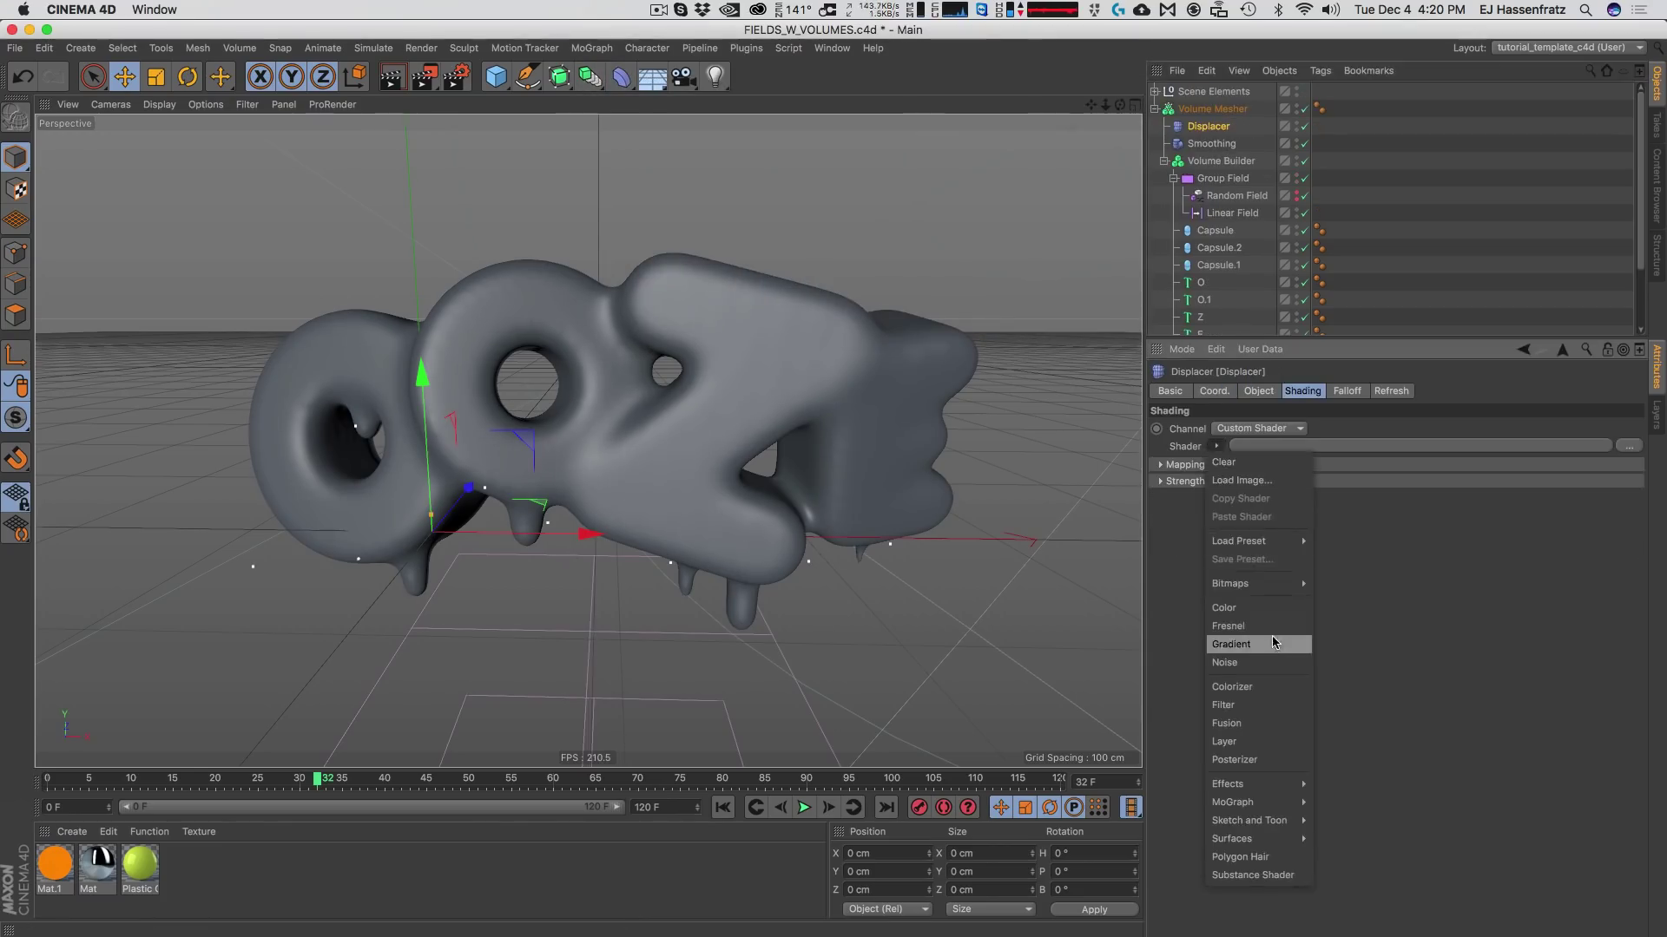
{"action": "left_click", "coordinate": [1225, 662]}
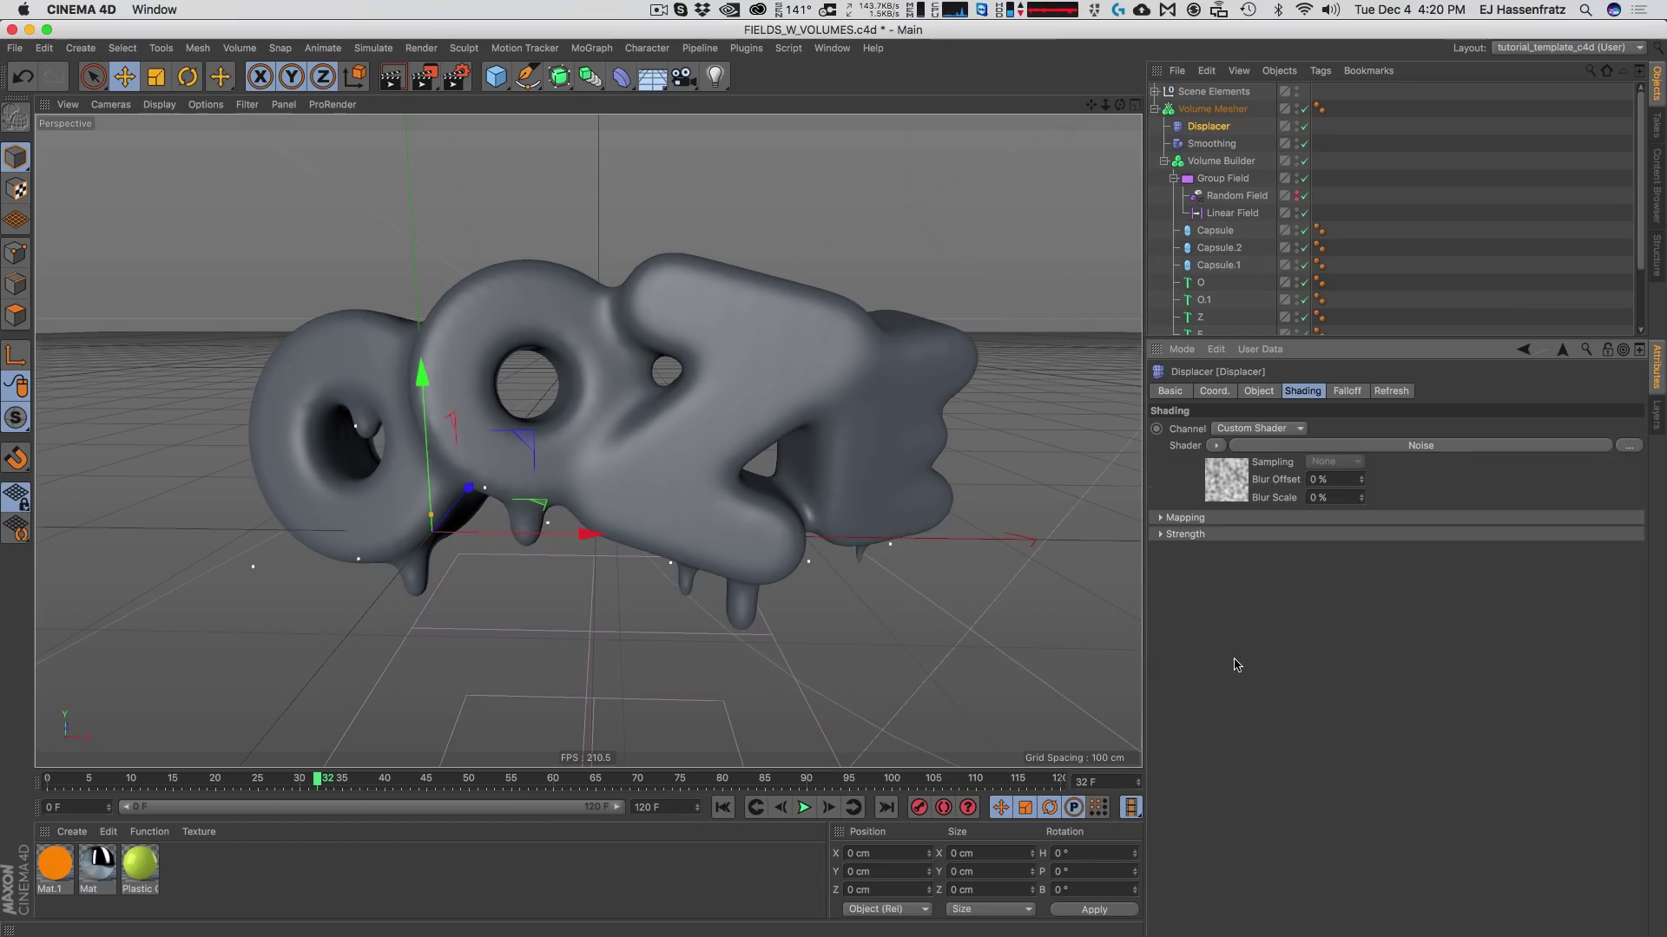
{"action": "left_click", "coordinate": [1308, 448]}
Enlarge the Displacer noise's Global Scale to about 427% and compare the Buya, Luka and Noise types on the lettering.
{"action": "left_click_drag", "start_coordinate": [1332, 641], "coordinate": [1415, 382]}
{"action": "left_click", "coordinate": [1341, 586]}
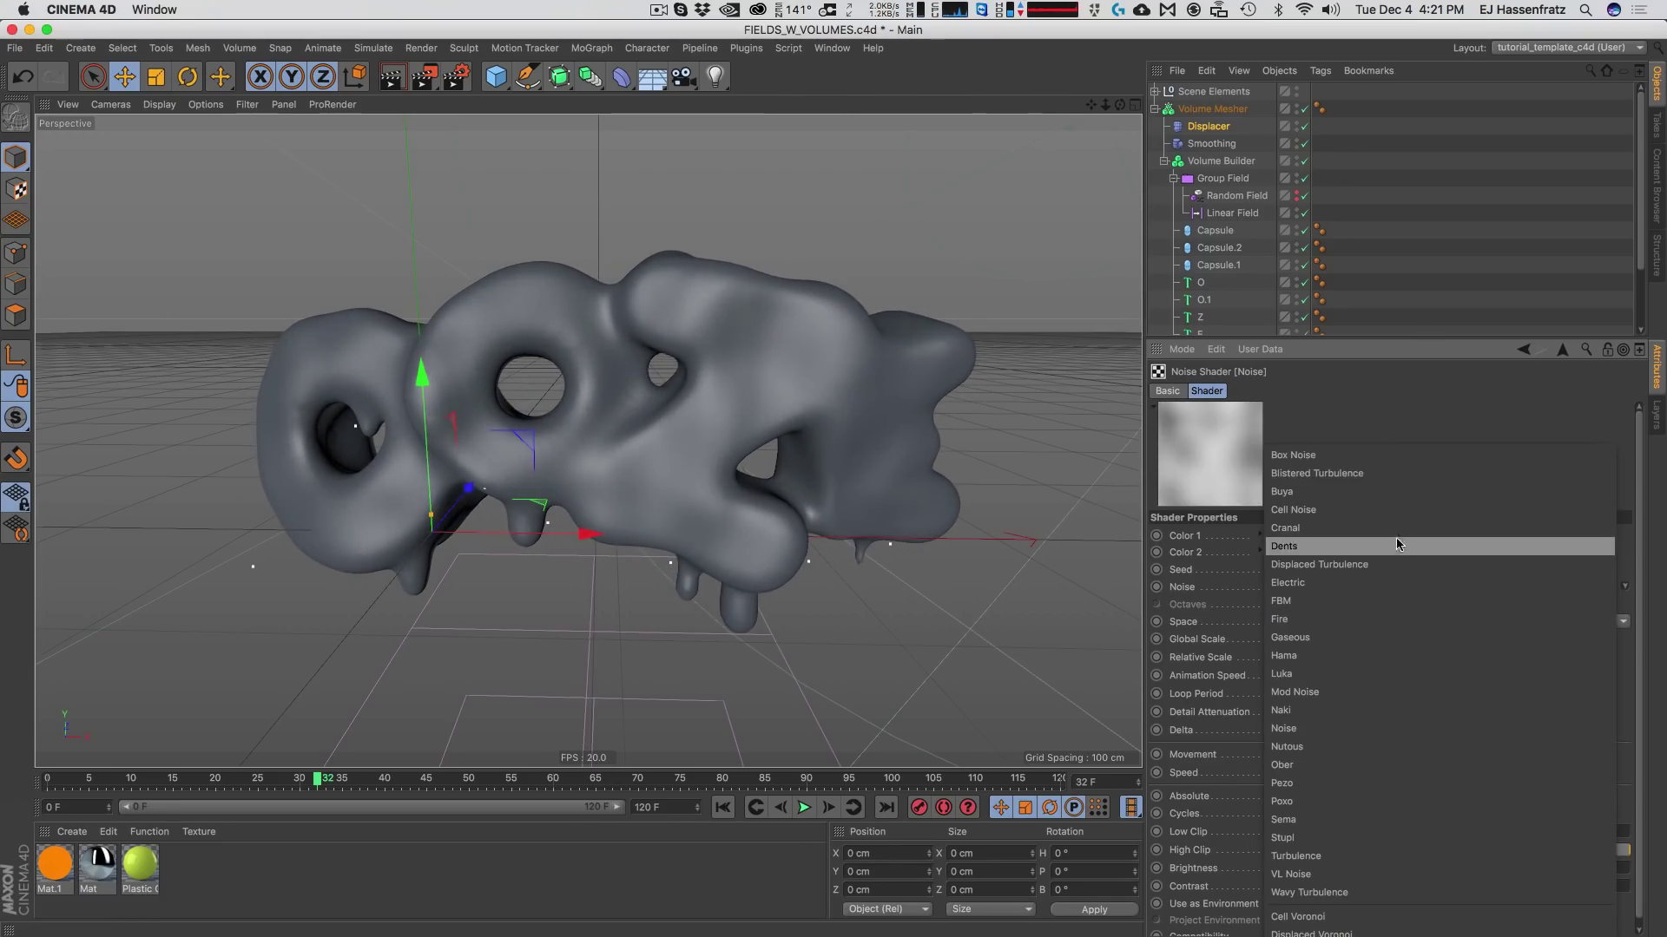
{"action": "left_click", "coordinate": [1381, 488]}
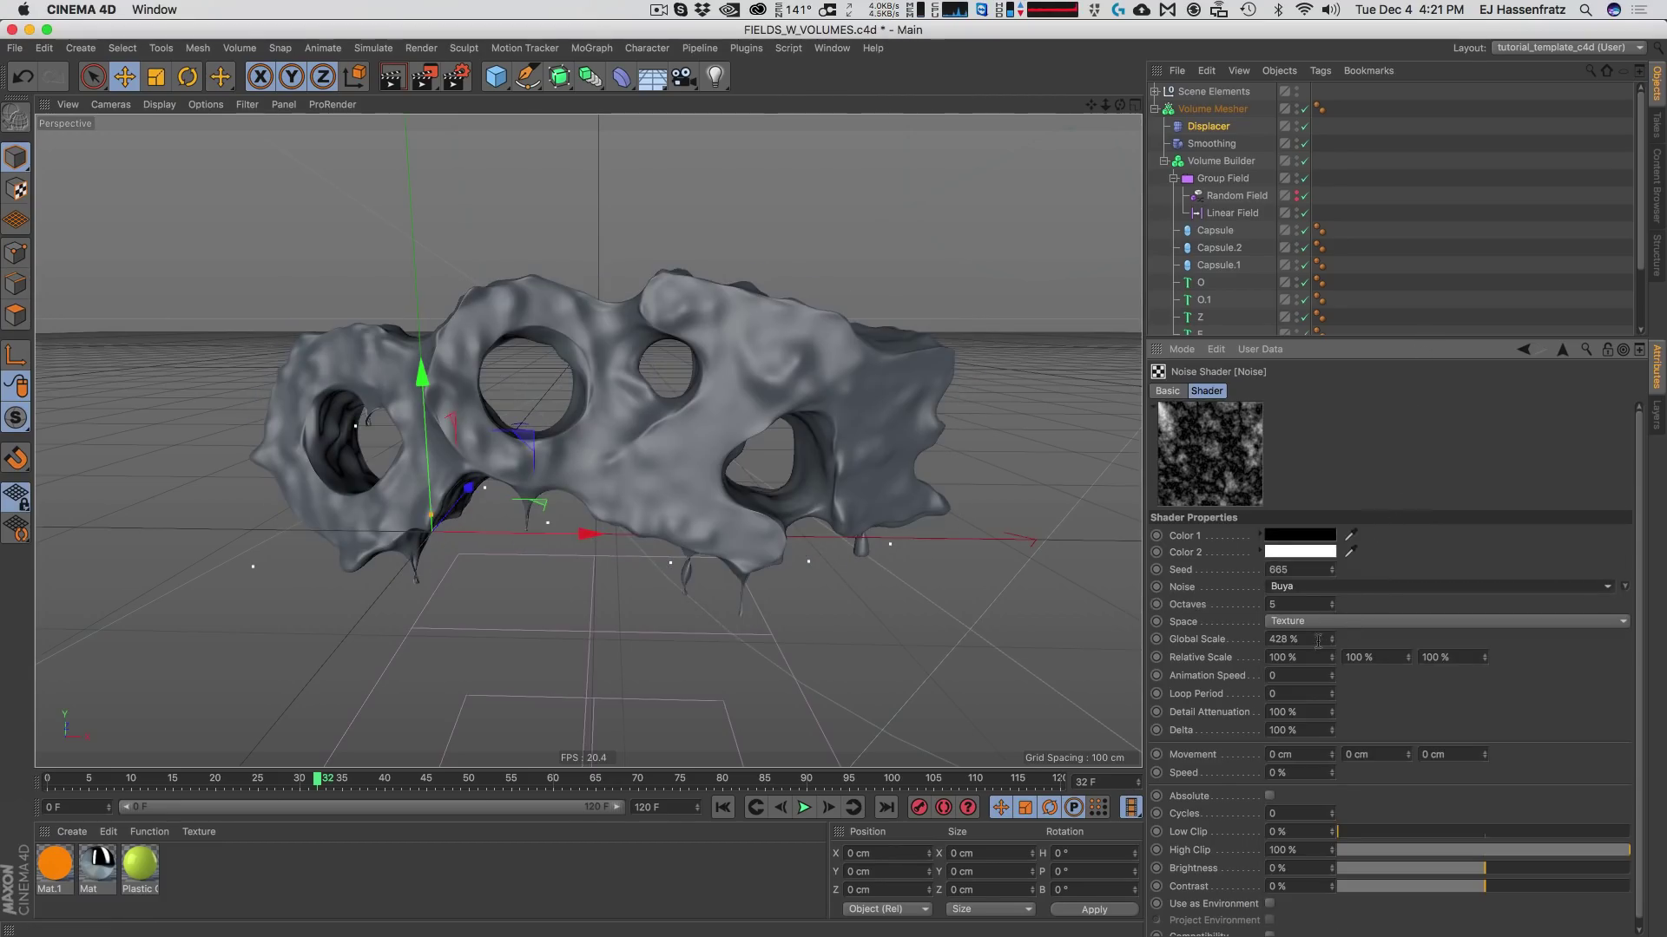
{"action": "left_click_drag", "start_coordinate": [1332, 641], "coordinate": [1338, 596]}
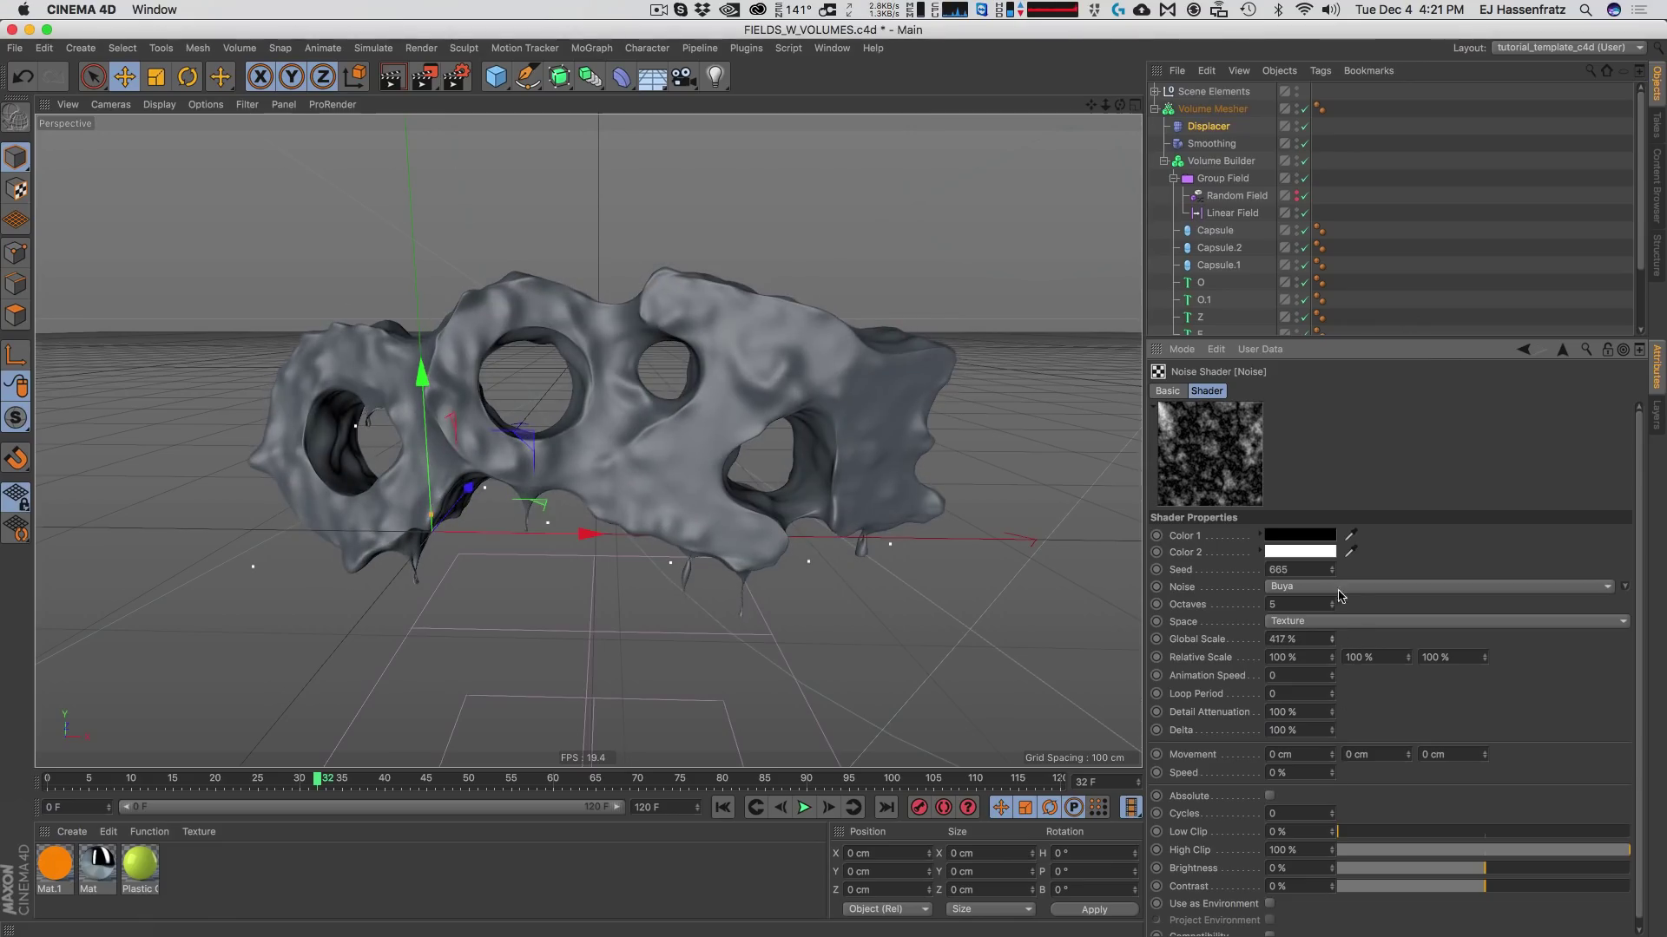
{"action": "left_click", "coordinate": [1350, 587]}
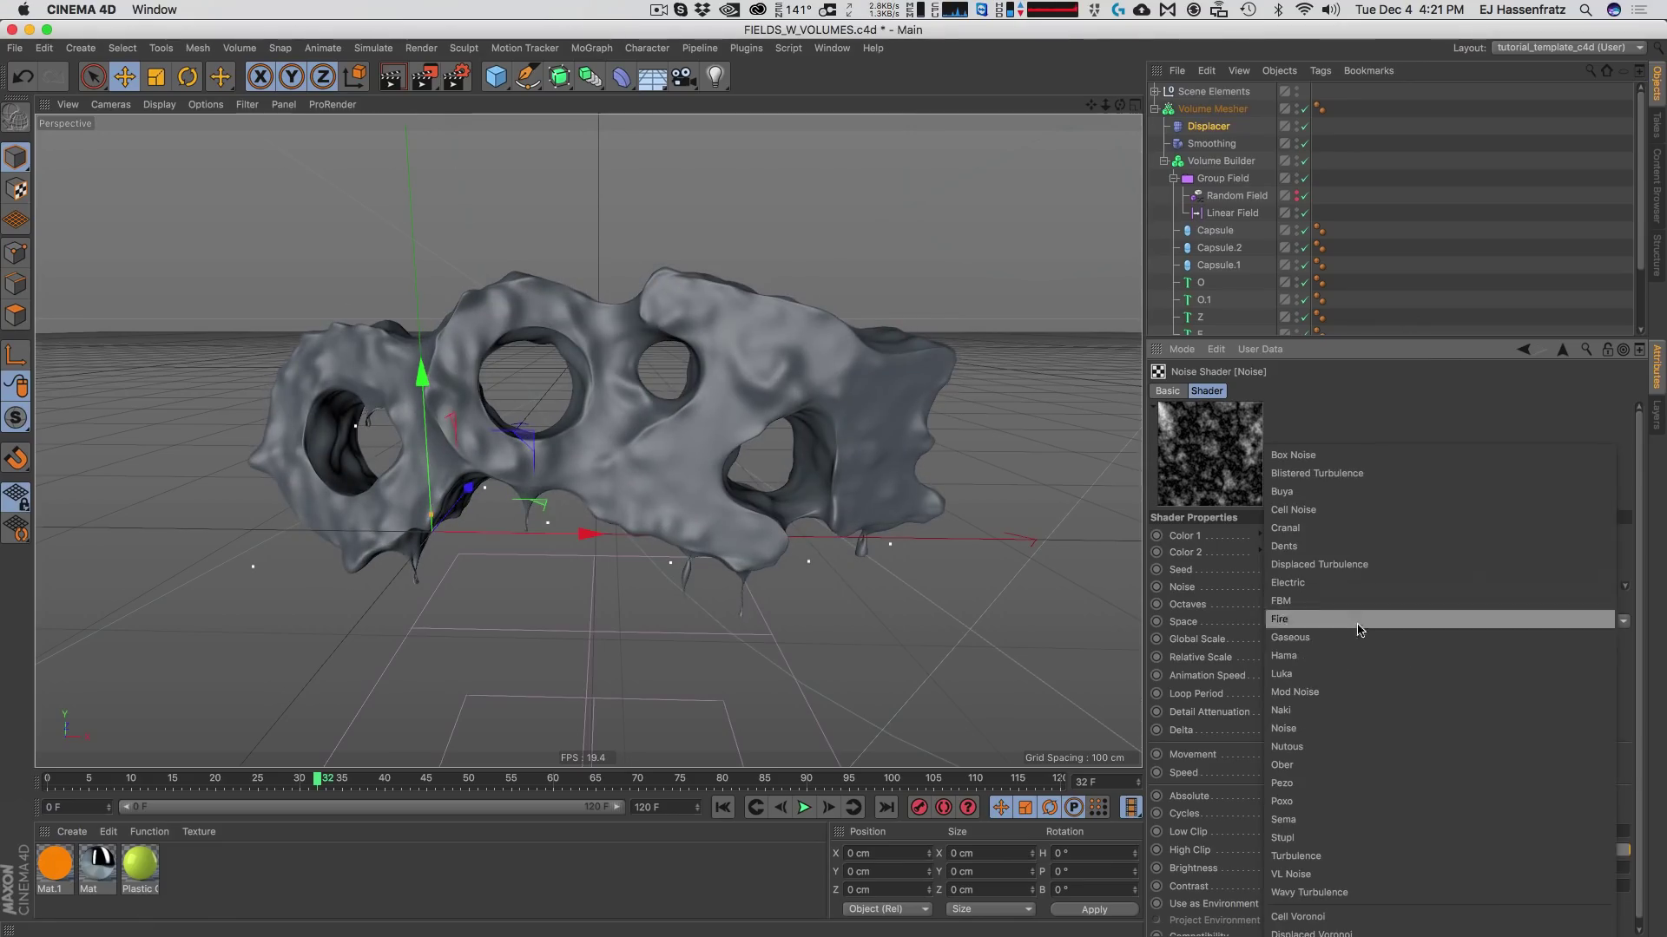
{"action": "left_click", "coordinate": [1361, 675]}
{"action": "left_click", "coordinate": [1368, 588]}
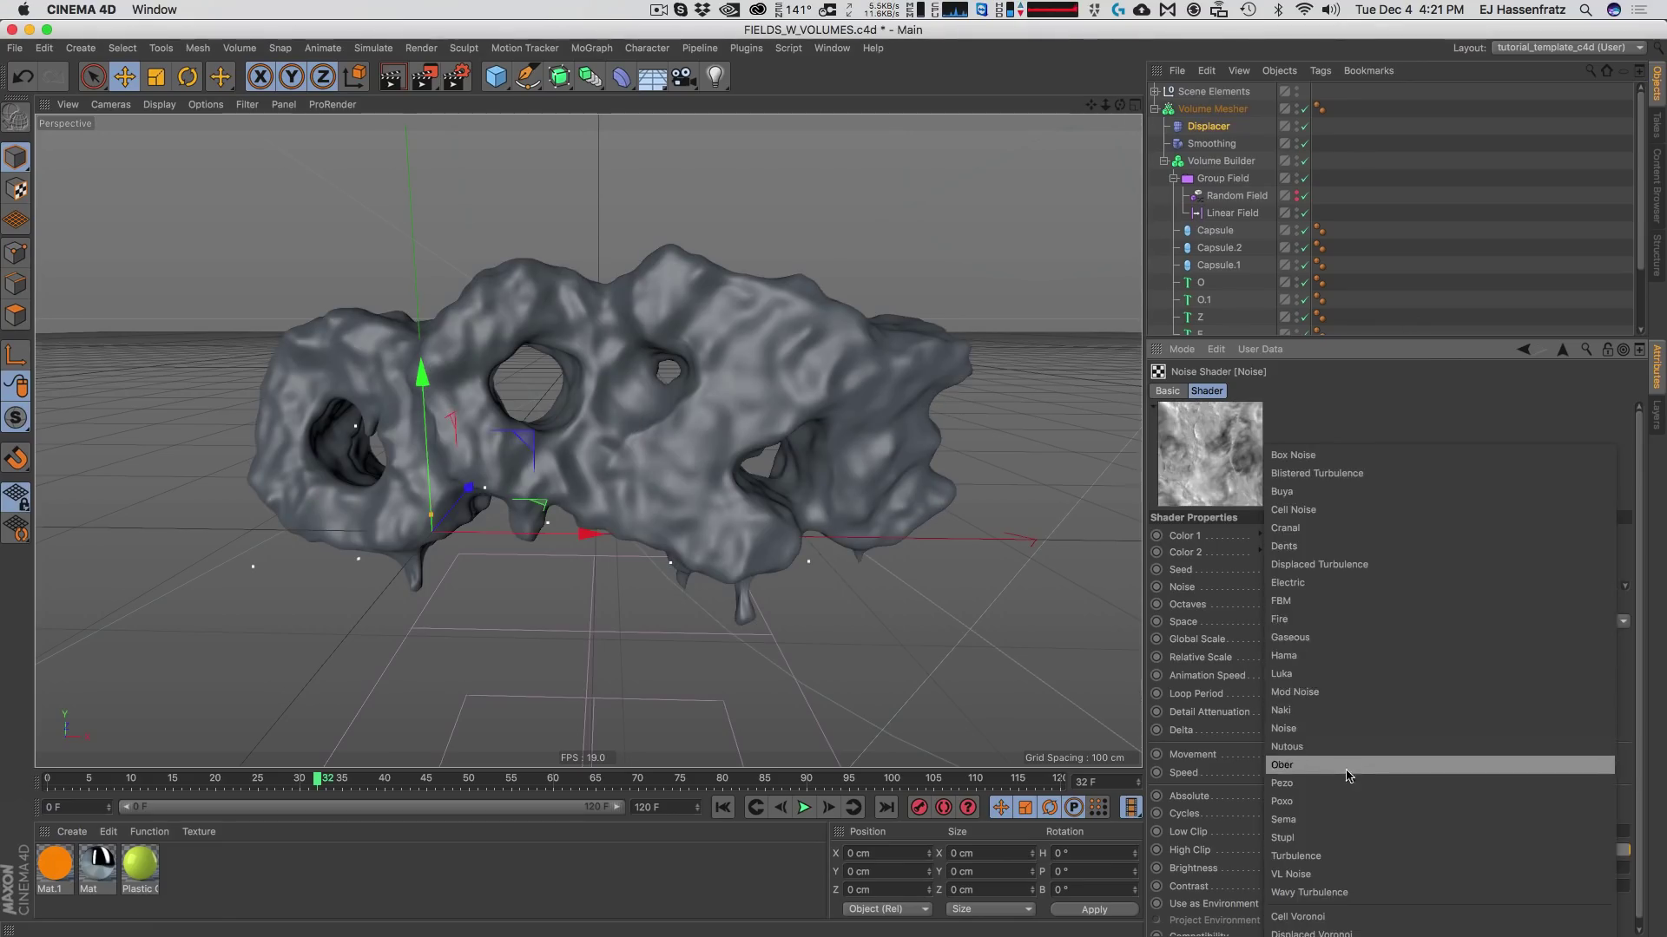
{"action": "left_click", "coordinate": [1341, 728]}
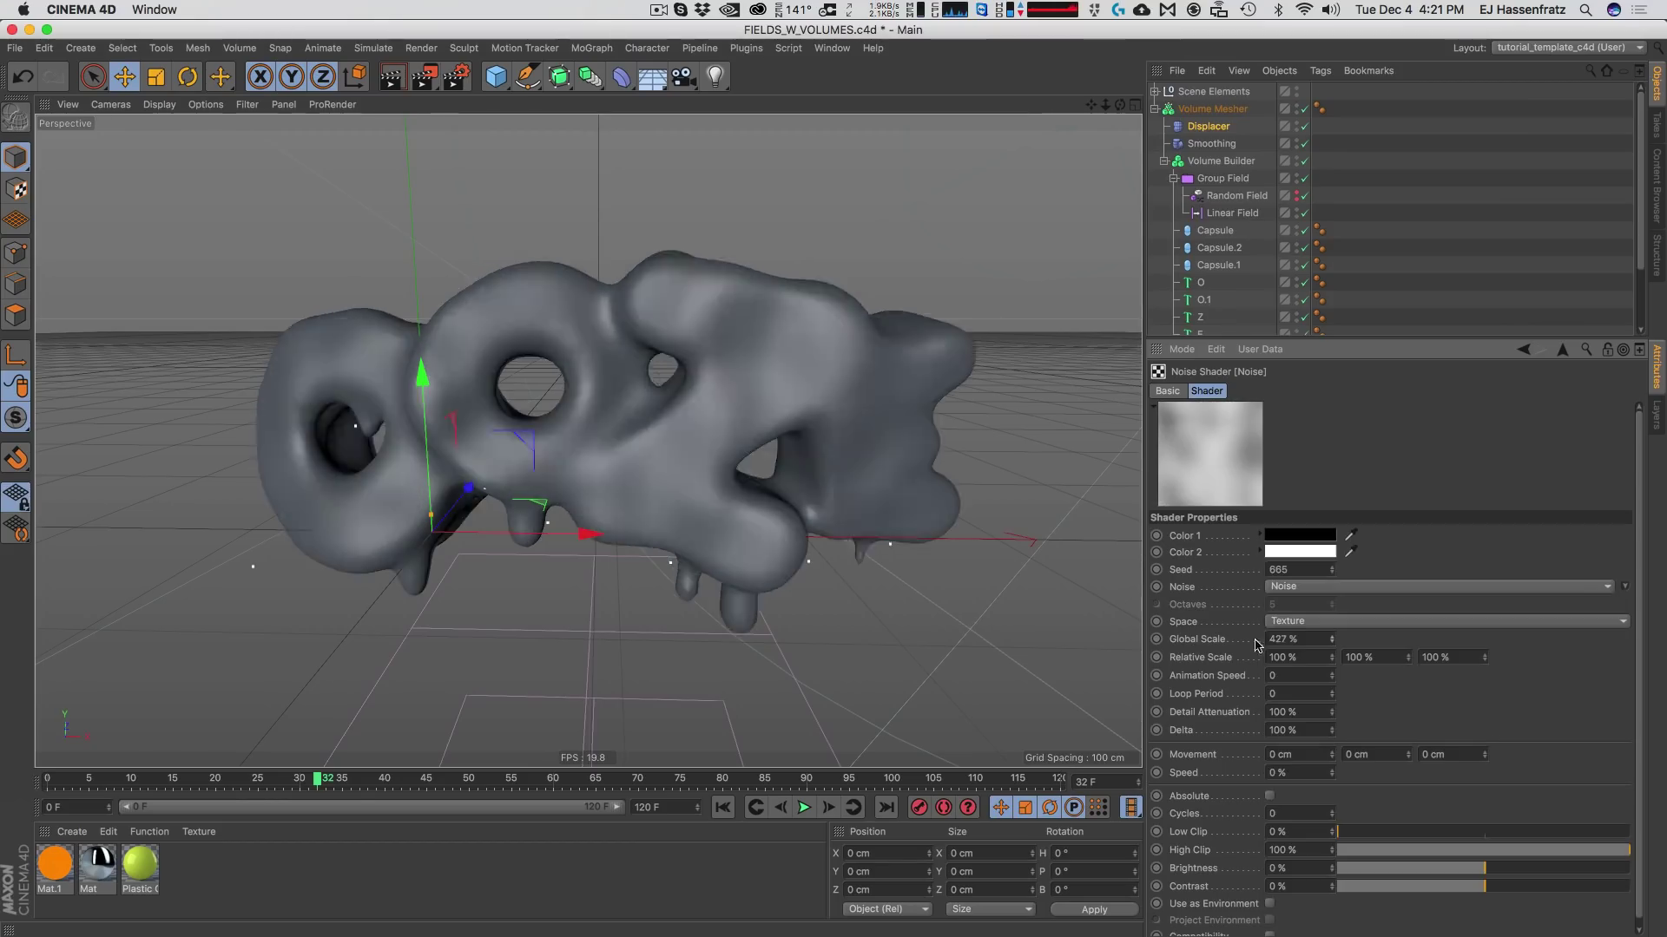
Set the Displacer's noise type to Sparse Convolution with a Global Scale of 290%.
{"action": "left_click", "coordinate": [1624, 587]}
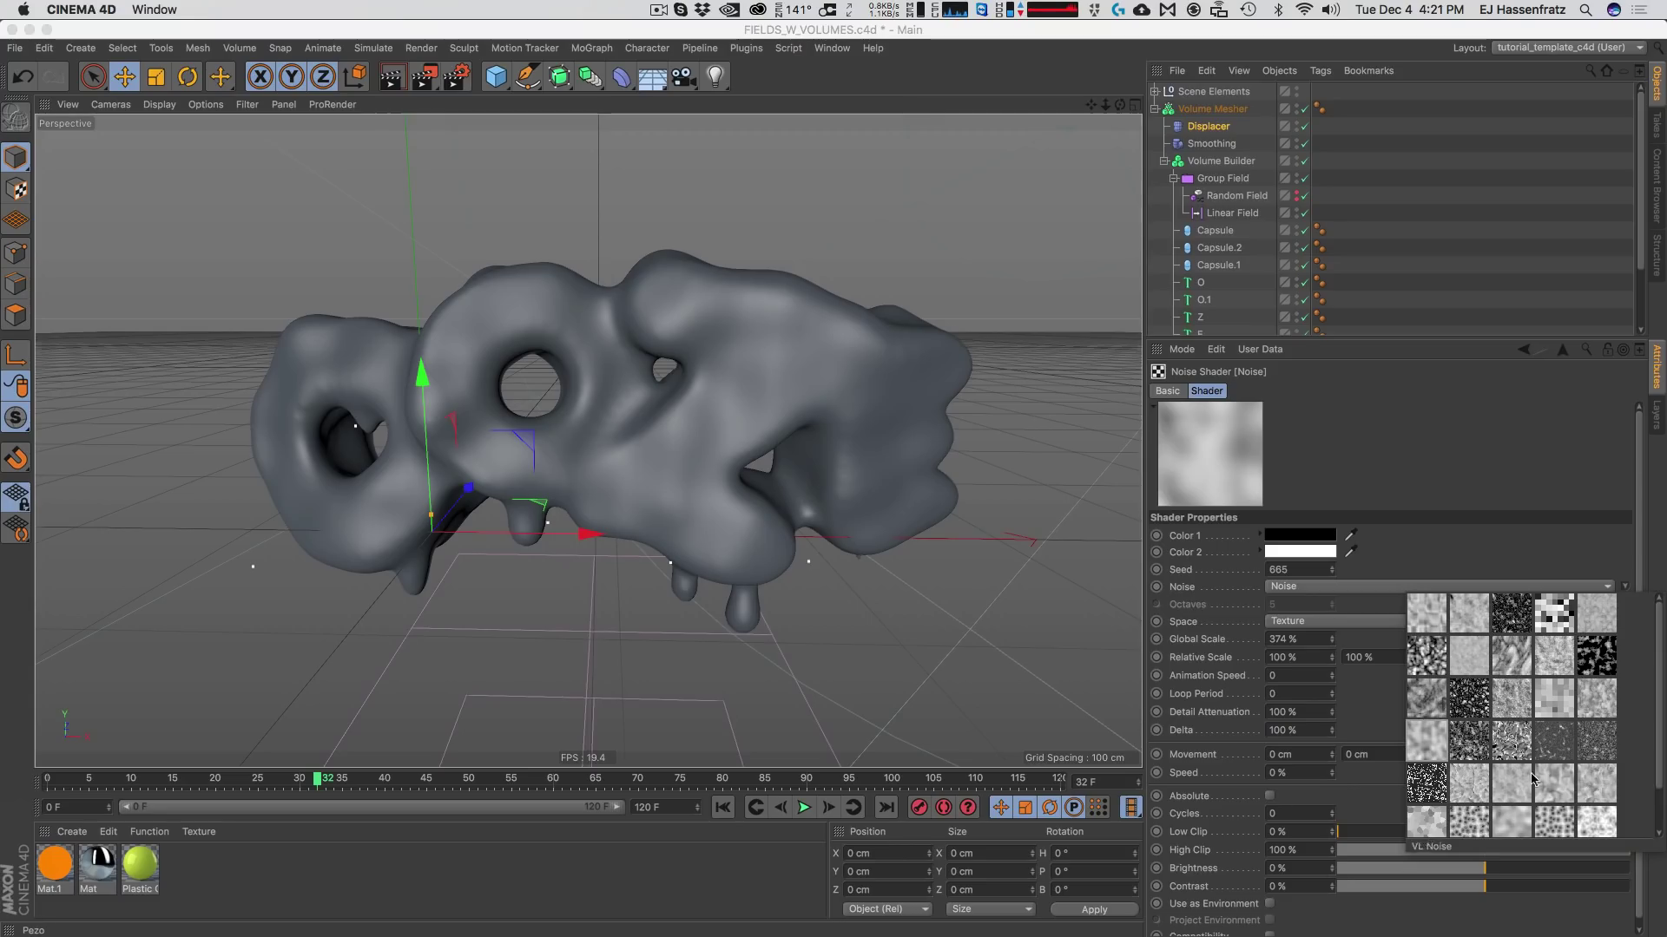
{"action": "left_click", "coordinate": [1515, 830]}
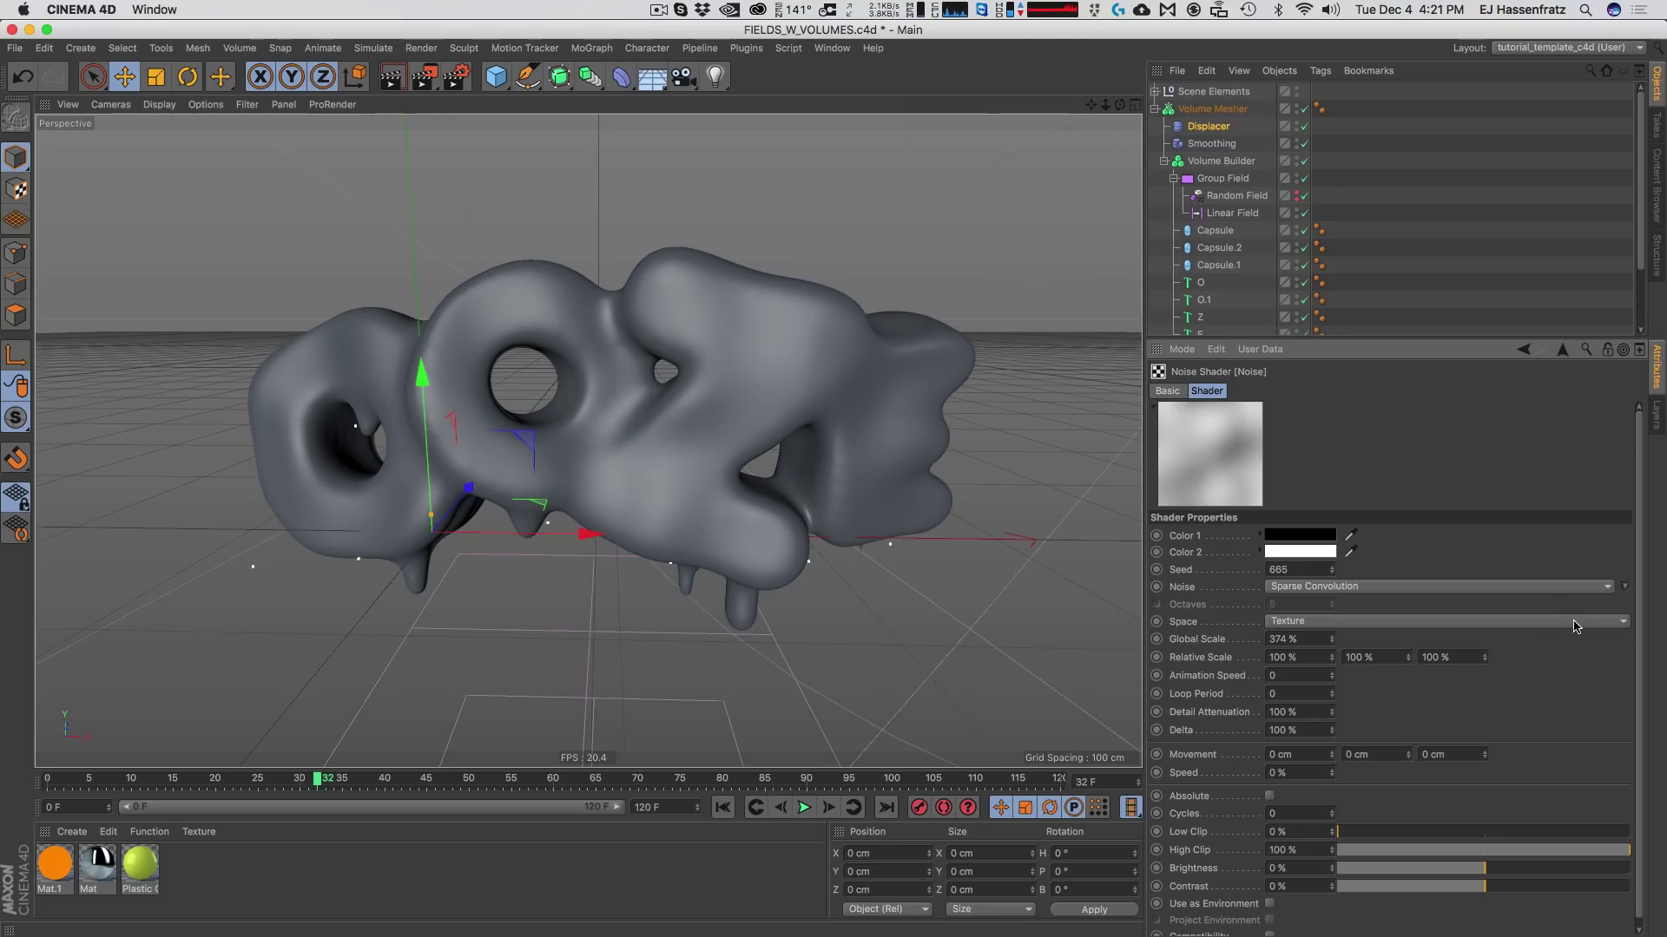
{"action": "left_click", "coordinate": [1330, 636]}
{"action": "left_click_drag", "start_coordinate": [1341, 661], "coordinate": [1335, 667]}
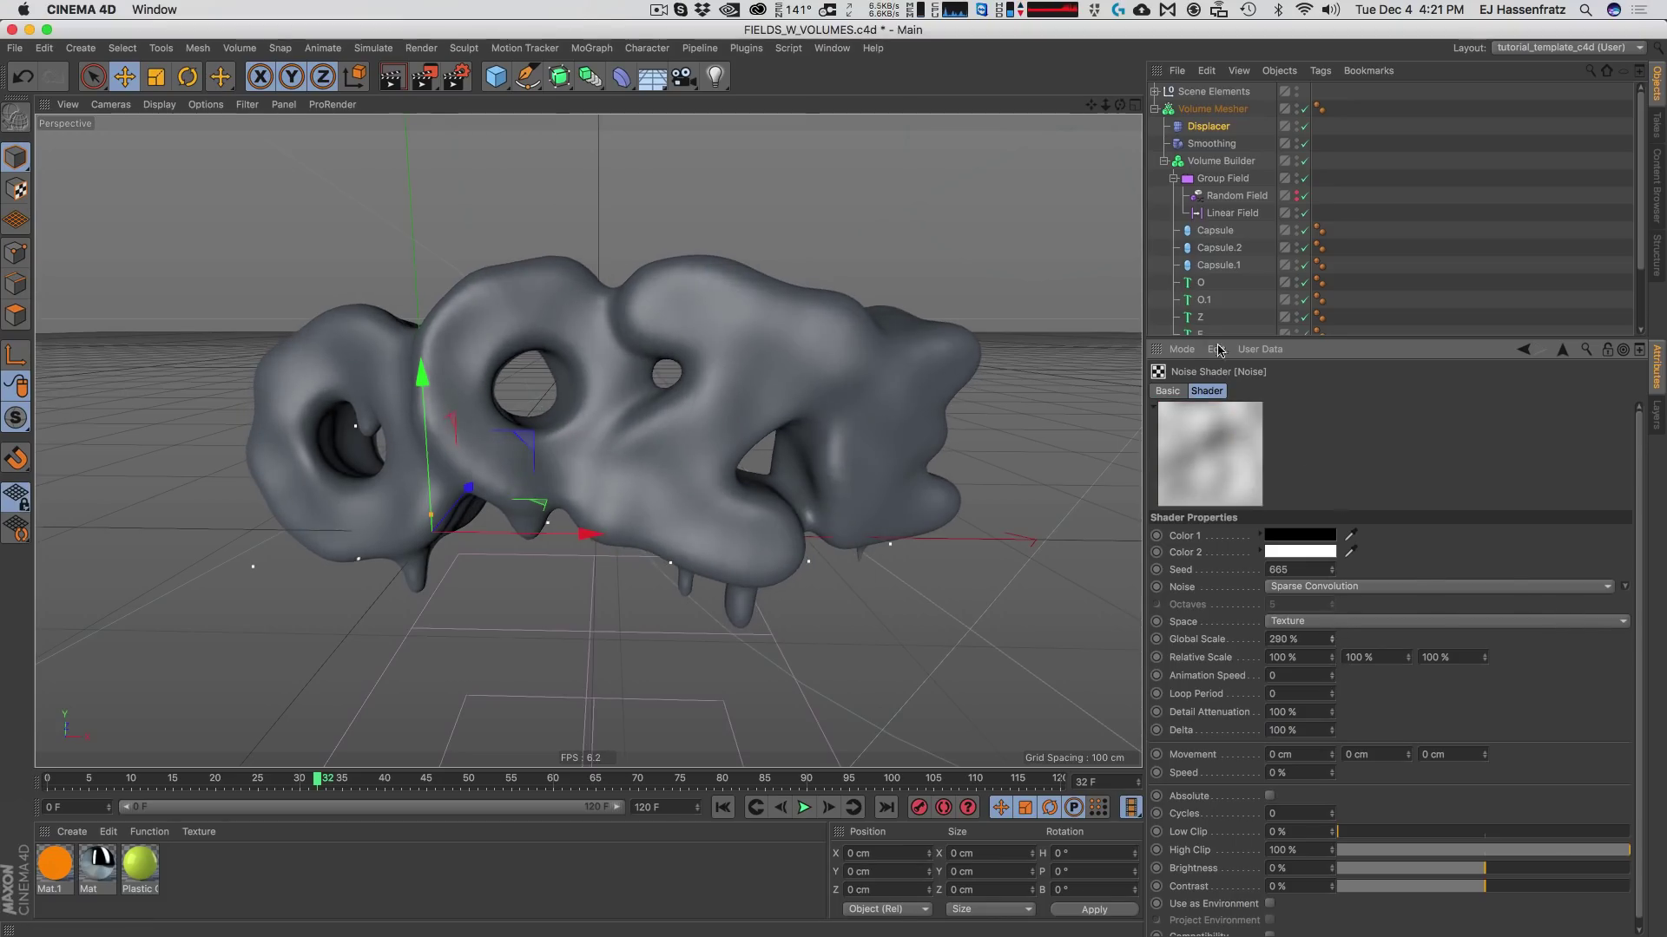
Reduce the Displacer's Height to 5 cm.
{"action": "left_click", "coordinate": [1221, 129]}
{"action": "left_click", "coordinate": [1257, 391]}
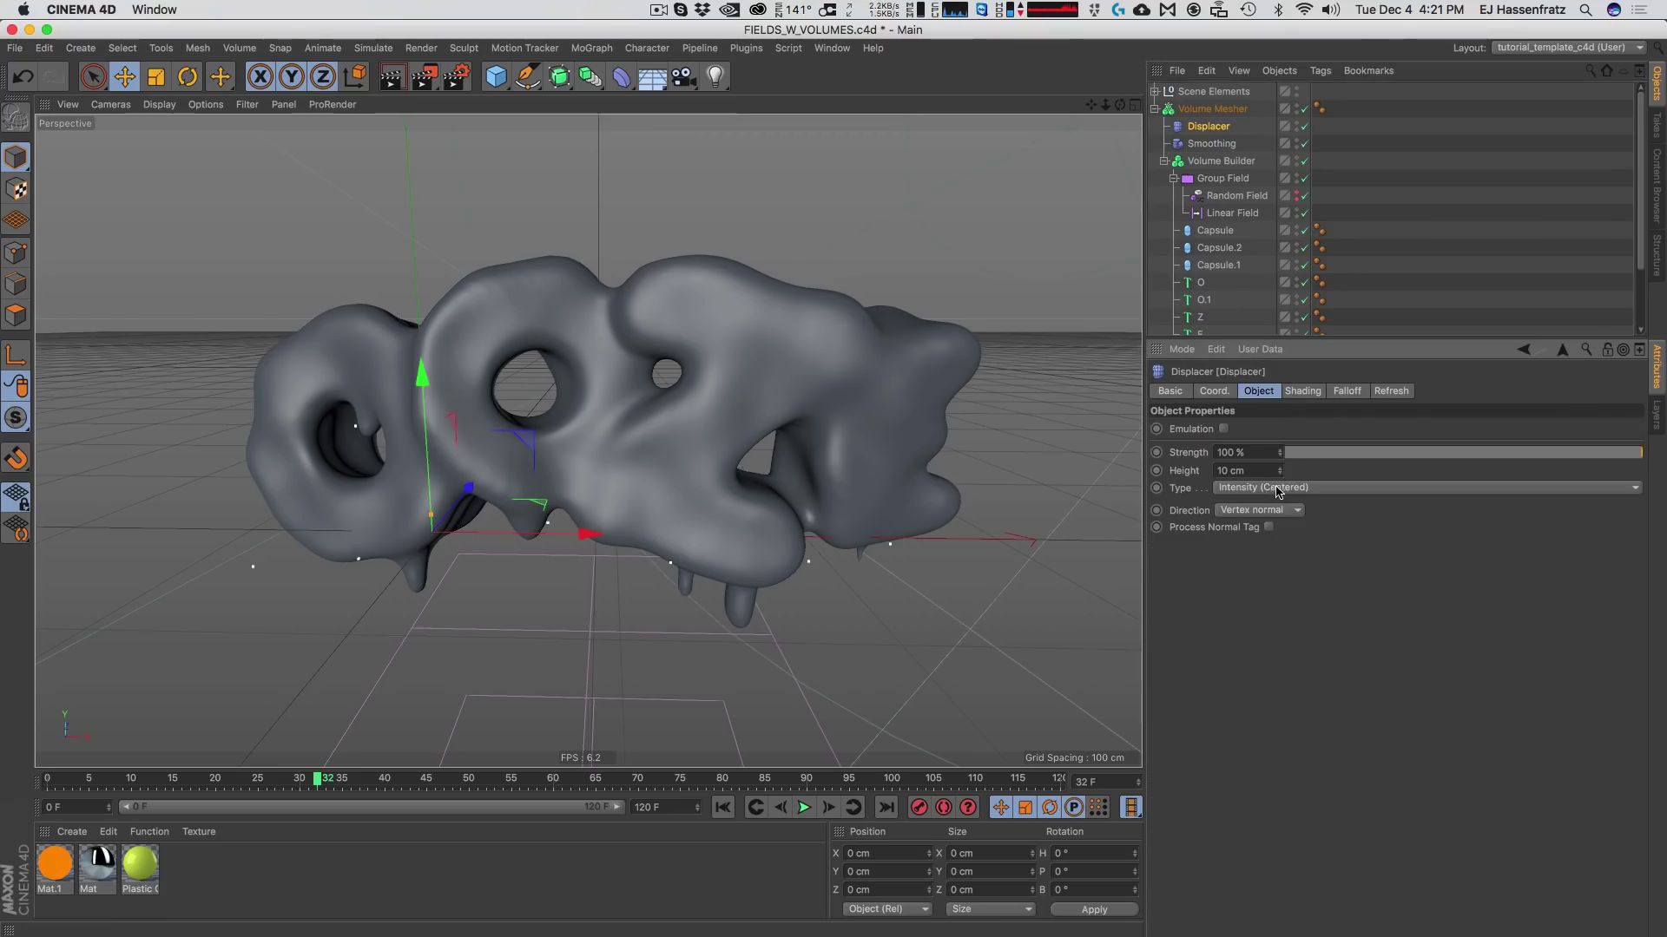
{"action": "left_click_drag", "start_coordinate": [1281, 489], "coordinate": [1282, 485]}
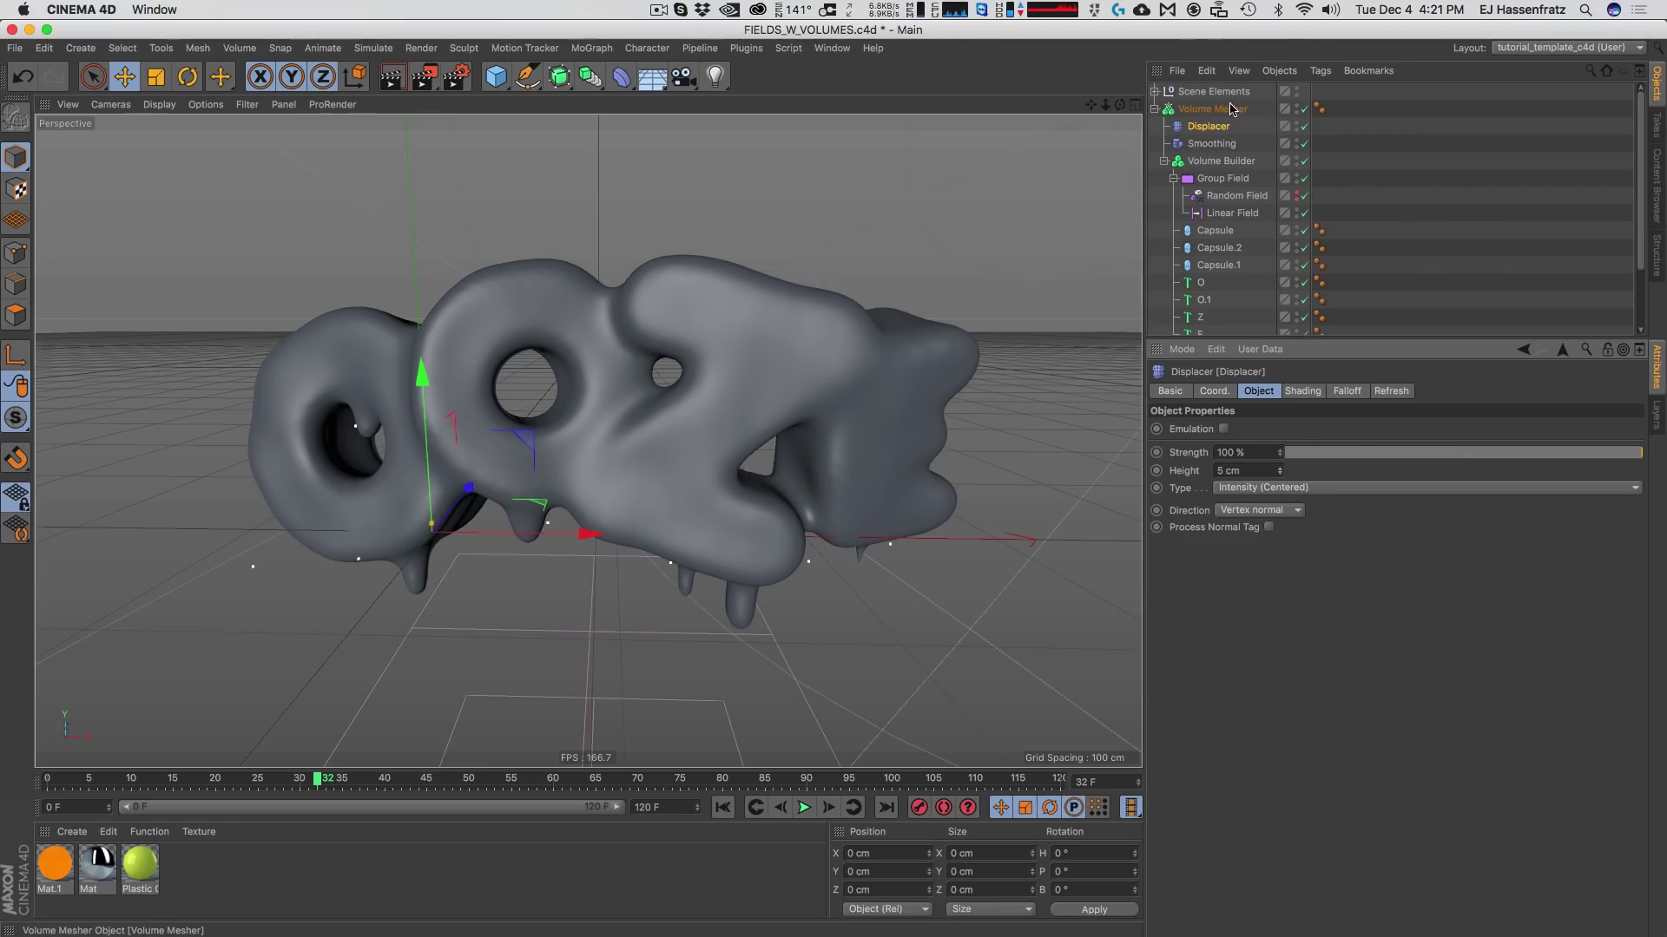
Review the Volume Mesher hierarchy and scrub the Linear Field's animated reveal from the start to frame 30.
{"action": "left_click", "coordinate": [1164, 113]}
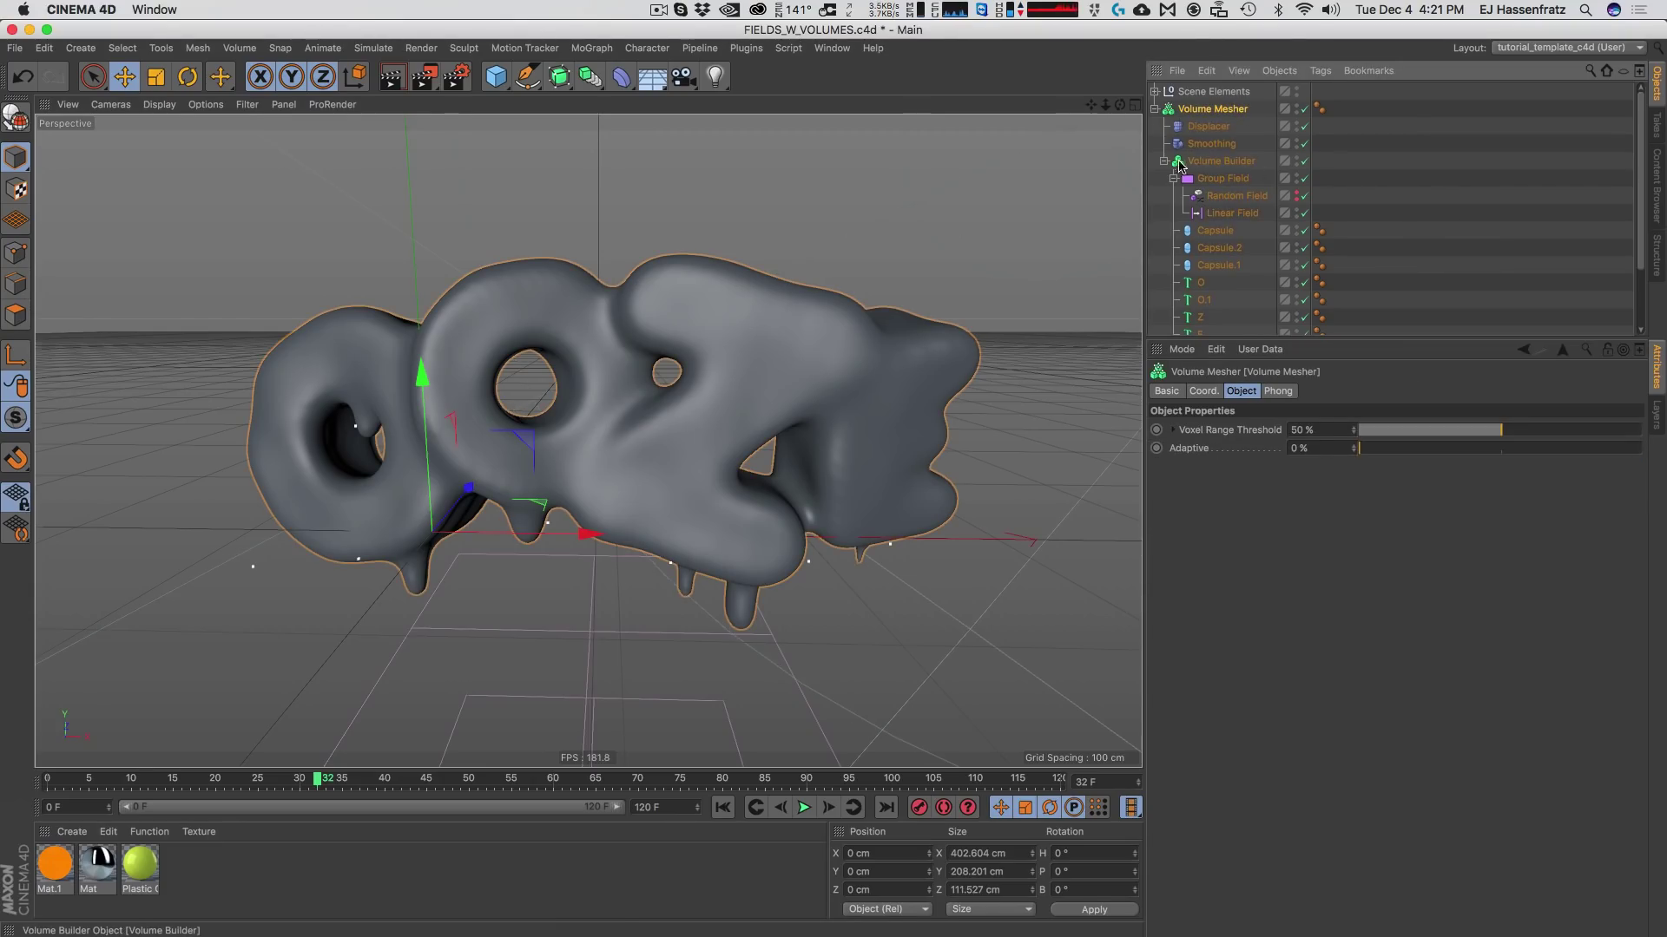
{"action": "left_click", "coordinate": [1164, 160]}
{"action": "left_click", "coordinate": [1164, 161]}
{"action": "left_click", "coordinate": [1220, 213]}
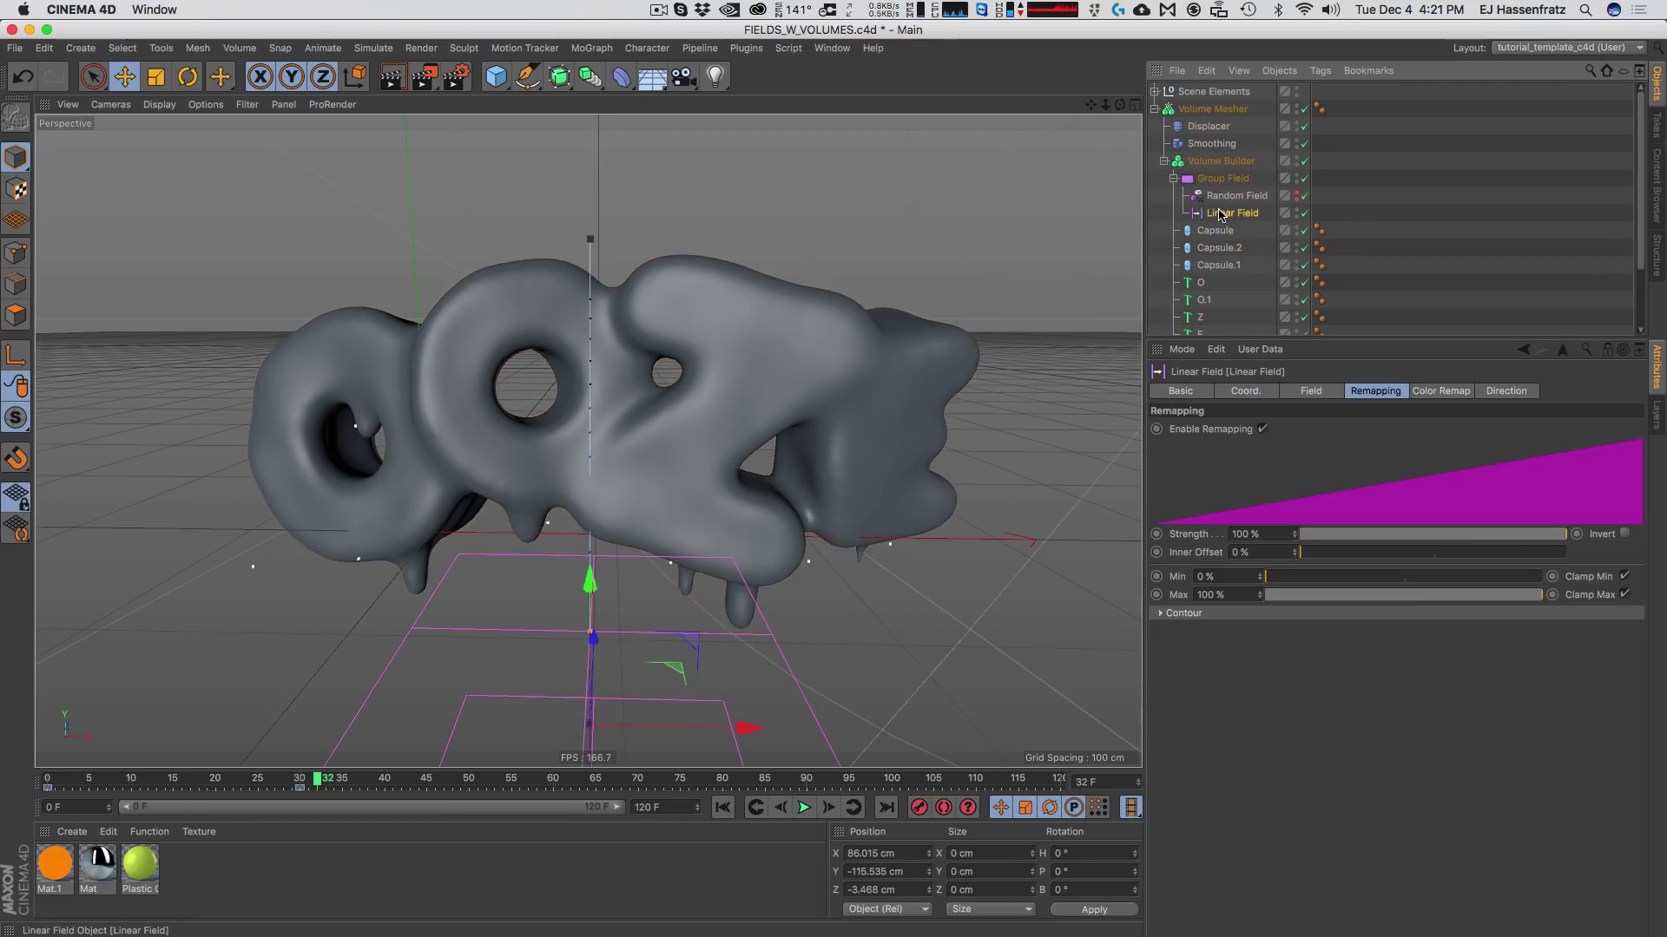
{"action": "left_click_drag", "start_coordinate": [59, 780], "coordinate": [198, 785]}
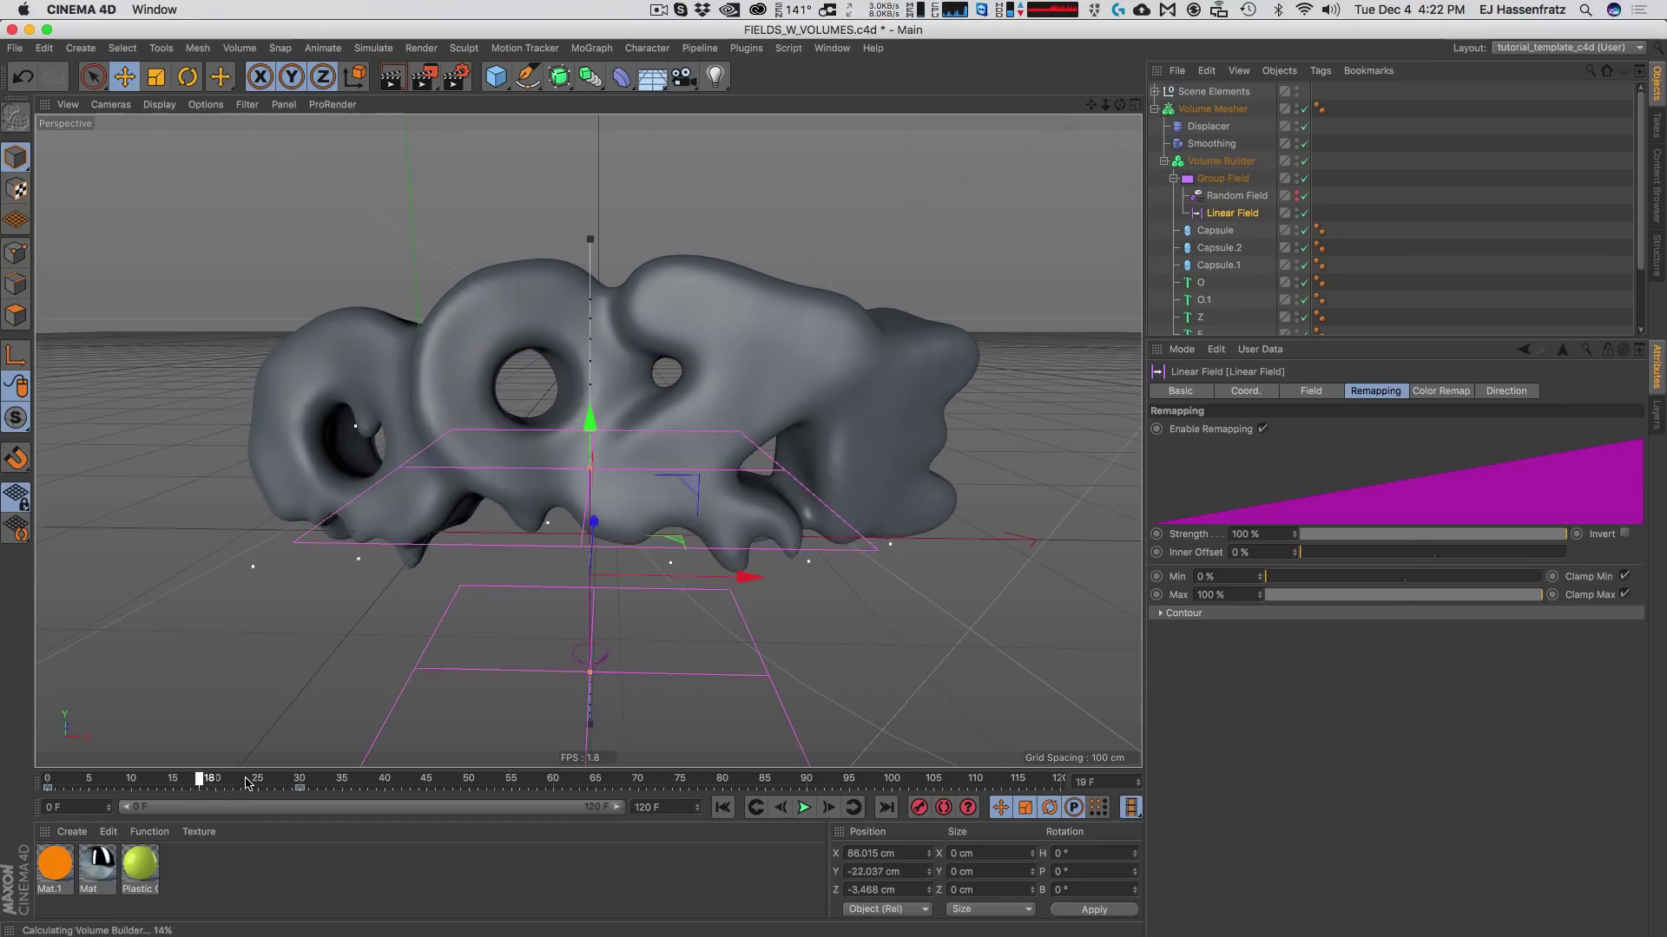
{"action": "left_click_drag", "start_coordinate": [245, 783], "coordinate": [299, 784]}
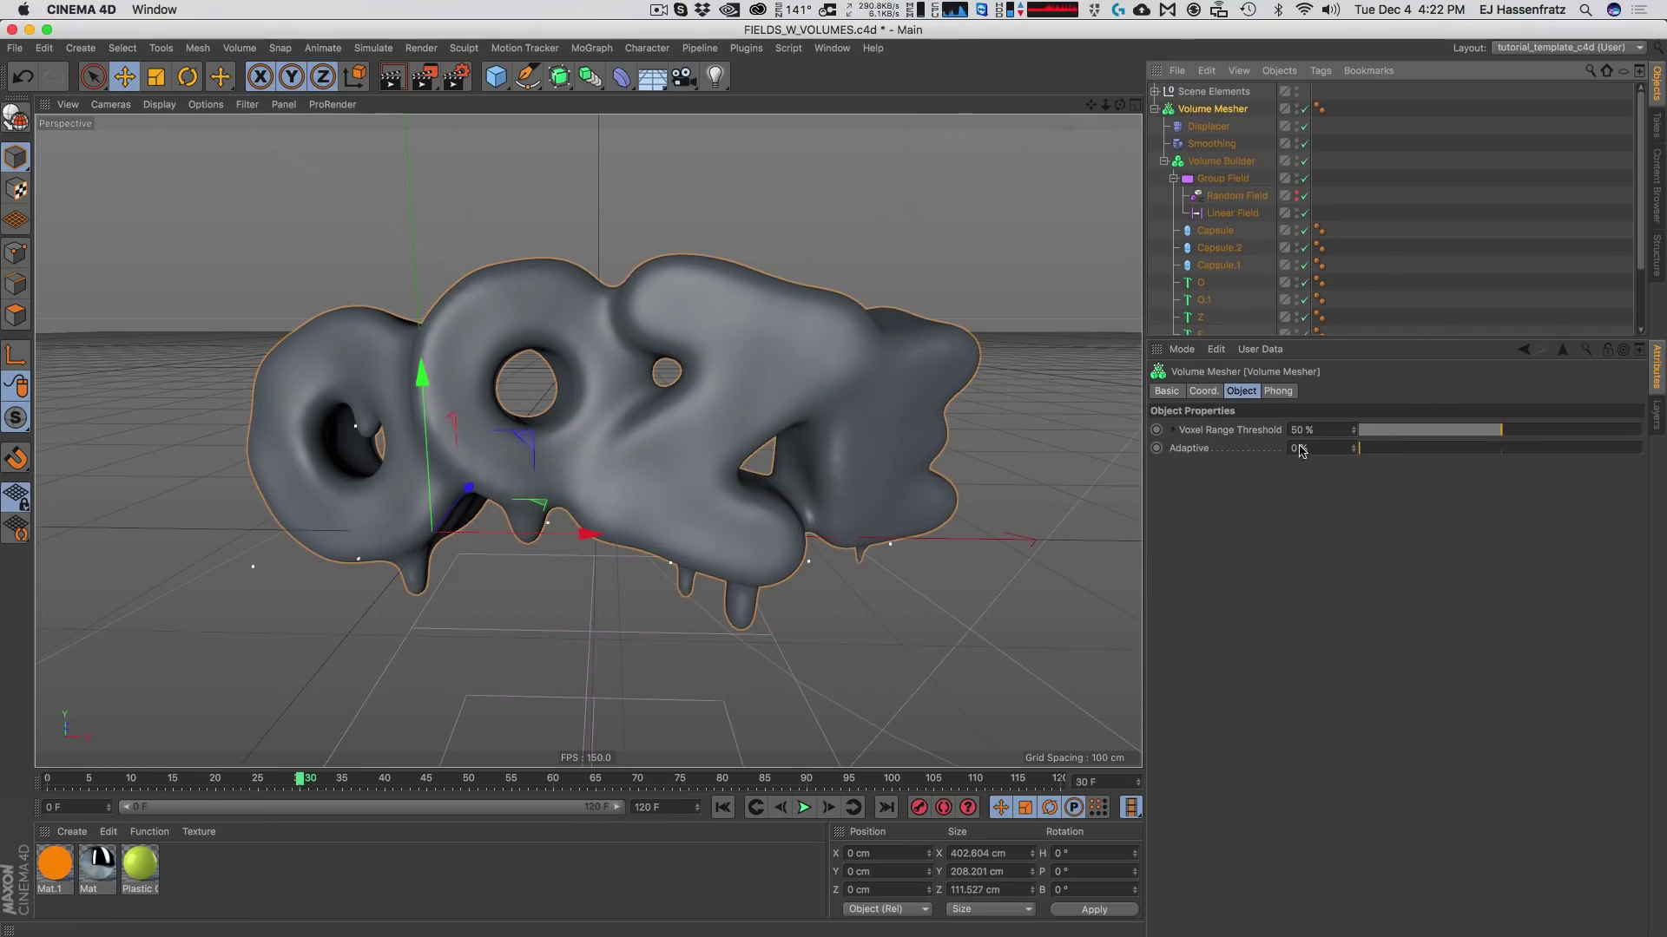
Play the lettering's reveal animation from frame 0 with the Volume Mesher's Adaptive at 0%, and rewind it.
{"action": "left_click_drag", "start_coordinate": [1400, 450], "coordinate": [1104, 464]}
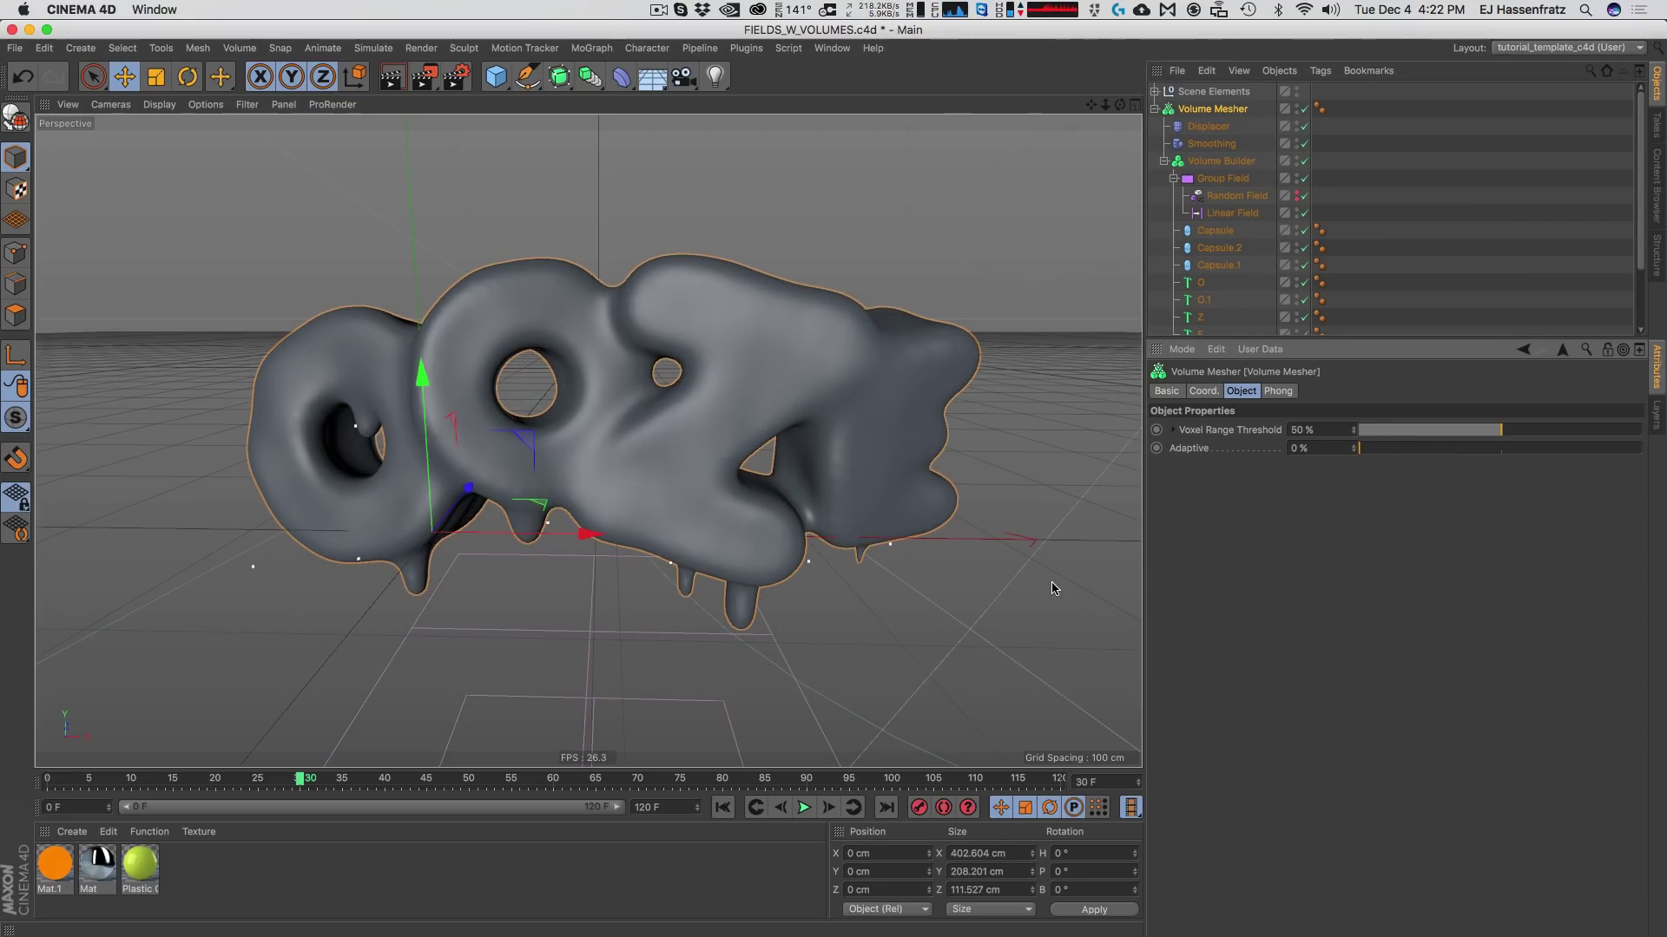
{"action": "left_click", "coordinate": [723, 807]}
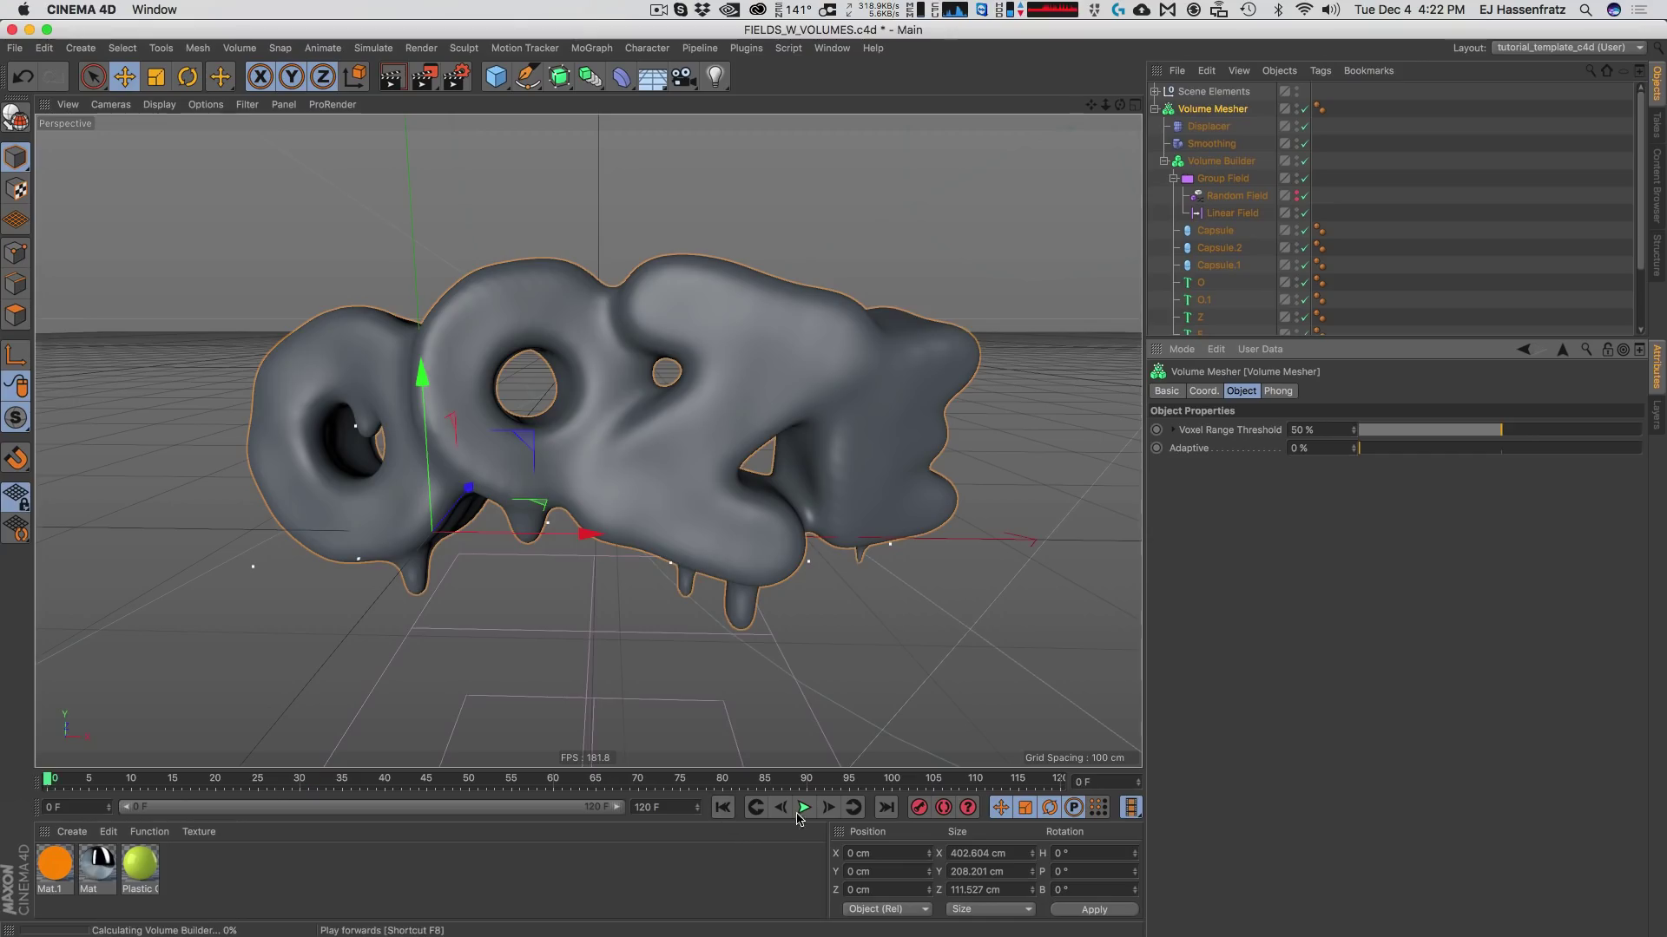
{"action": "left_click", "coordinate": [803, 807]}
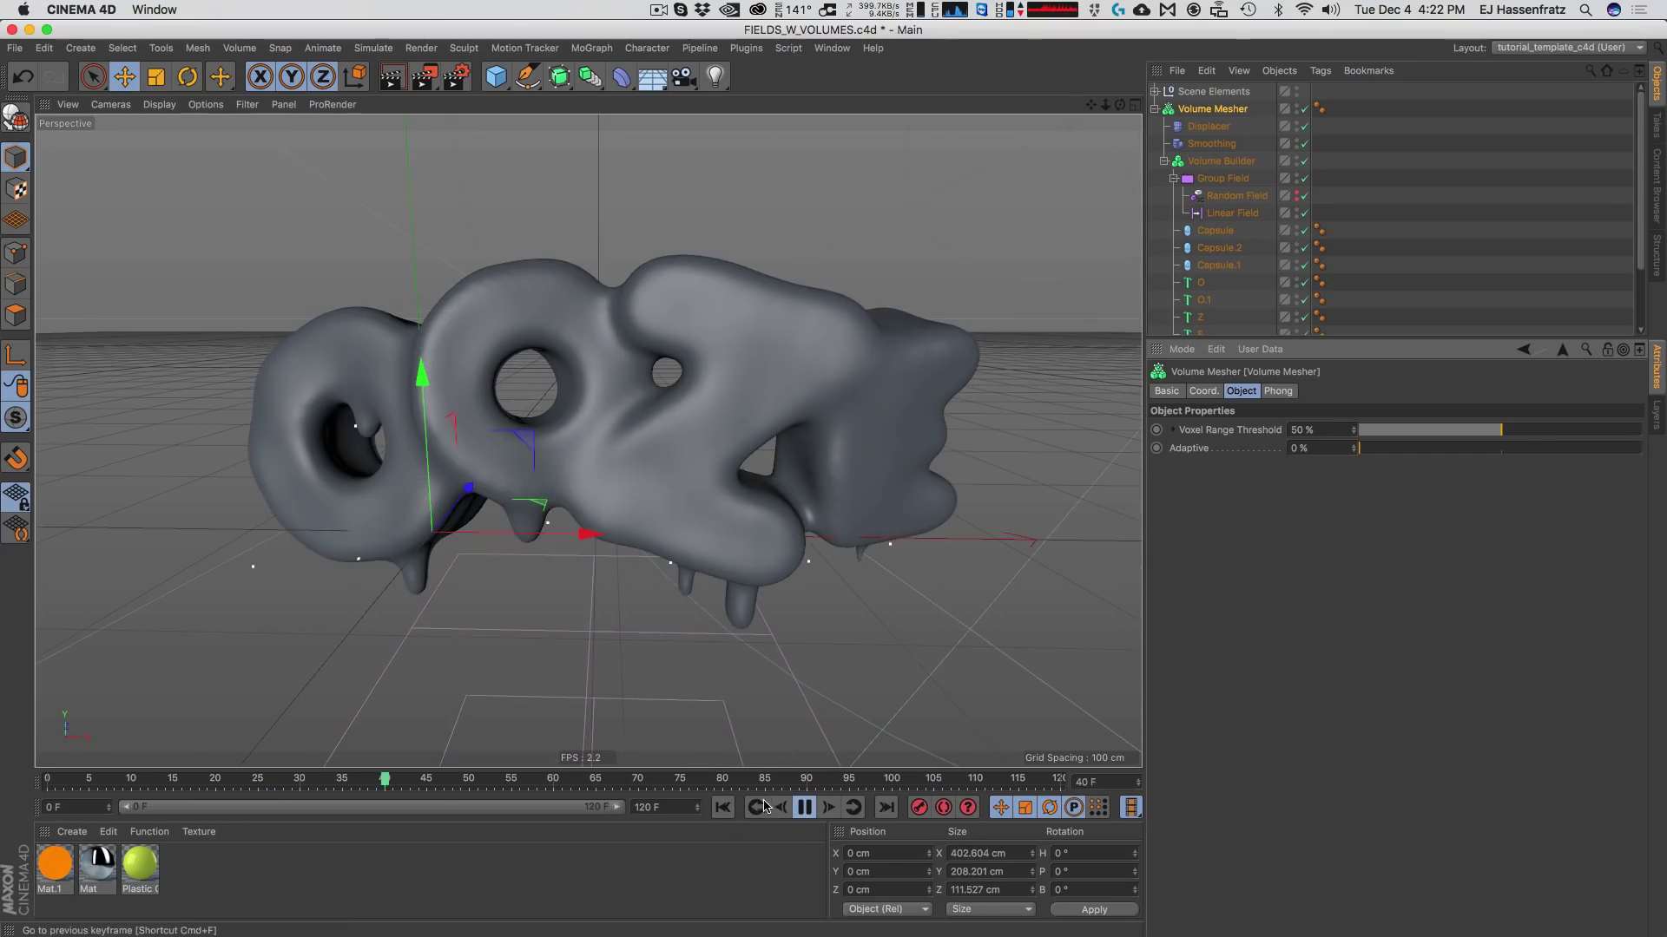
{"action": "left_click", "coordinate": [804, 807]}
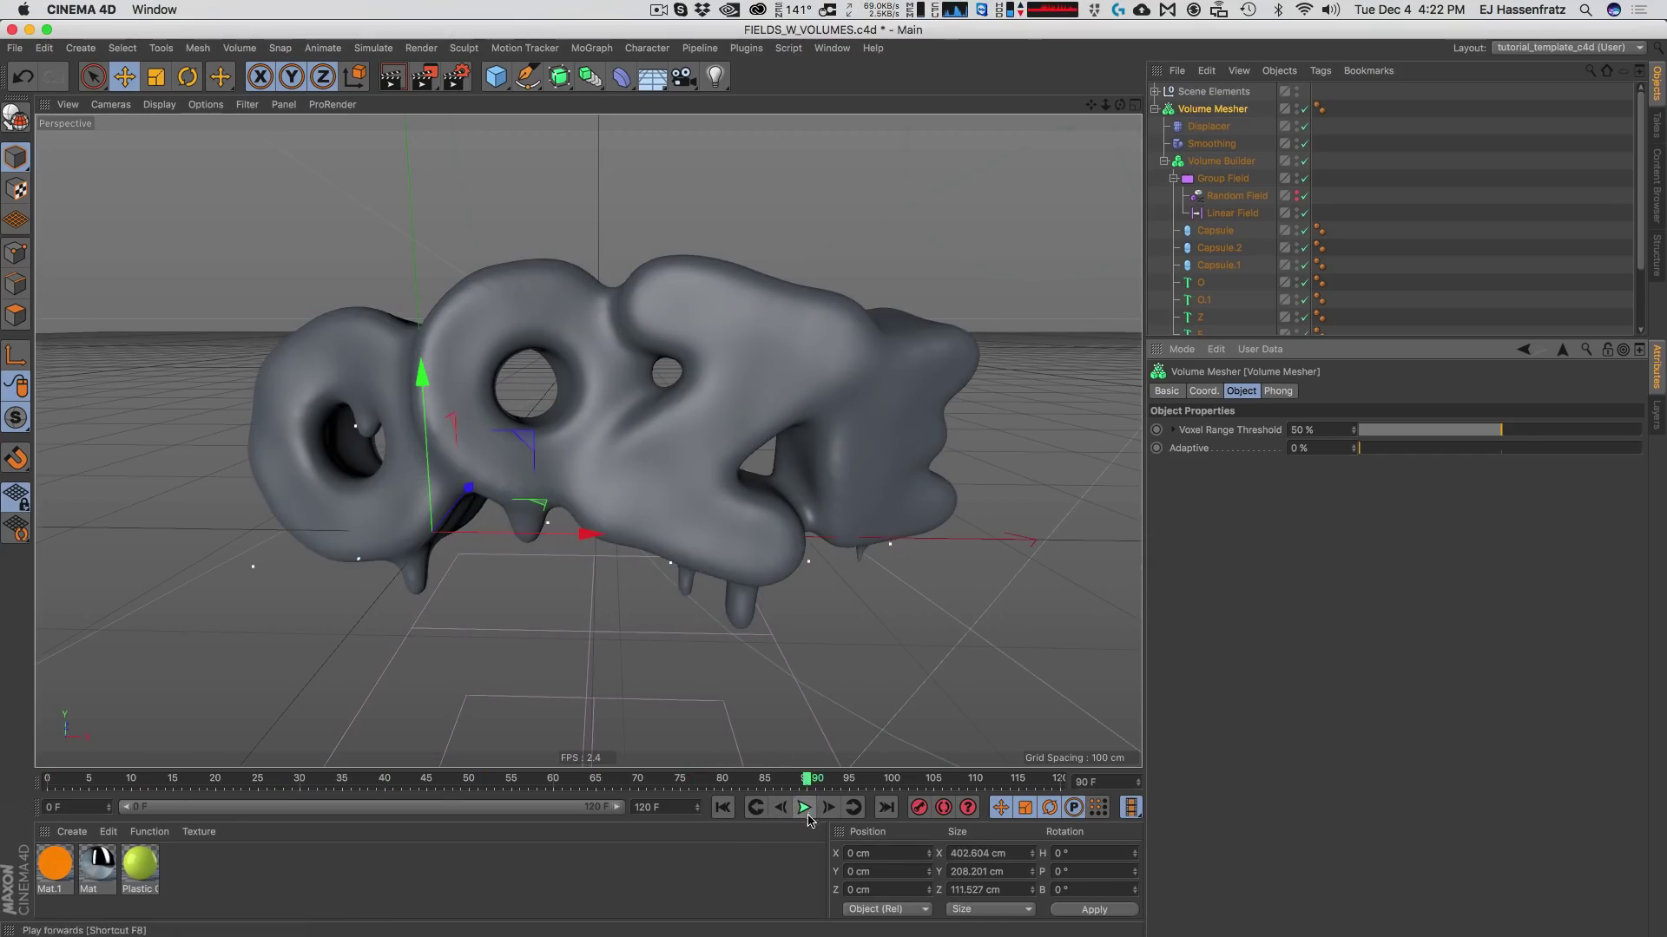
{"action": "left_click", "coordinate": [723, 808]}
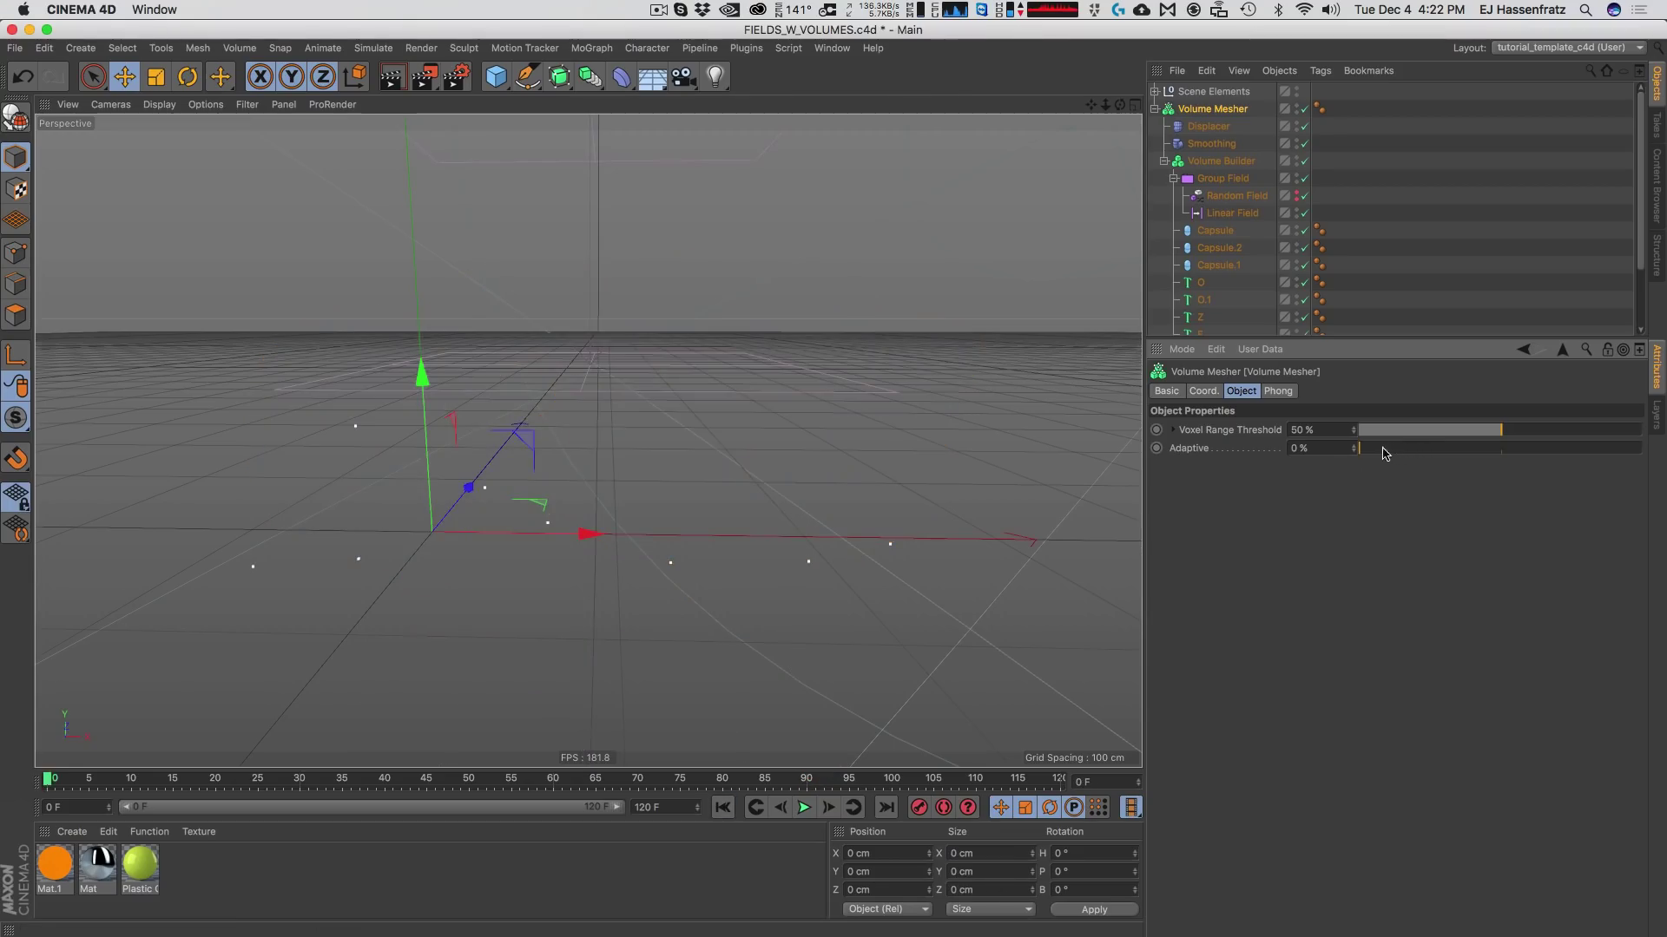
At frame 31, show the mesh with Gouraud Shading (Lines) and try raising the Volume Mesher's Adaptive to 80%.
{"action": "left_click", "coordinate": [308, 779]}
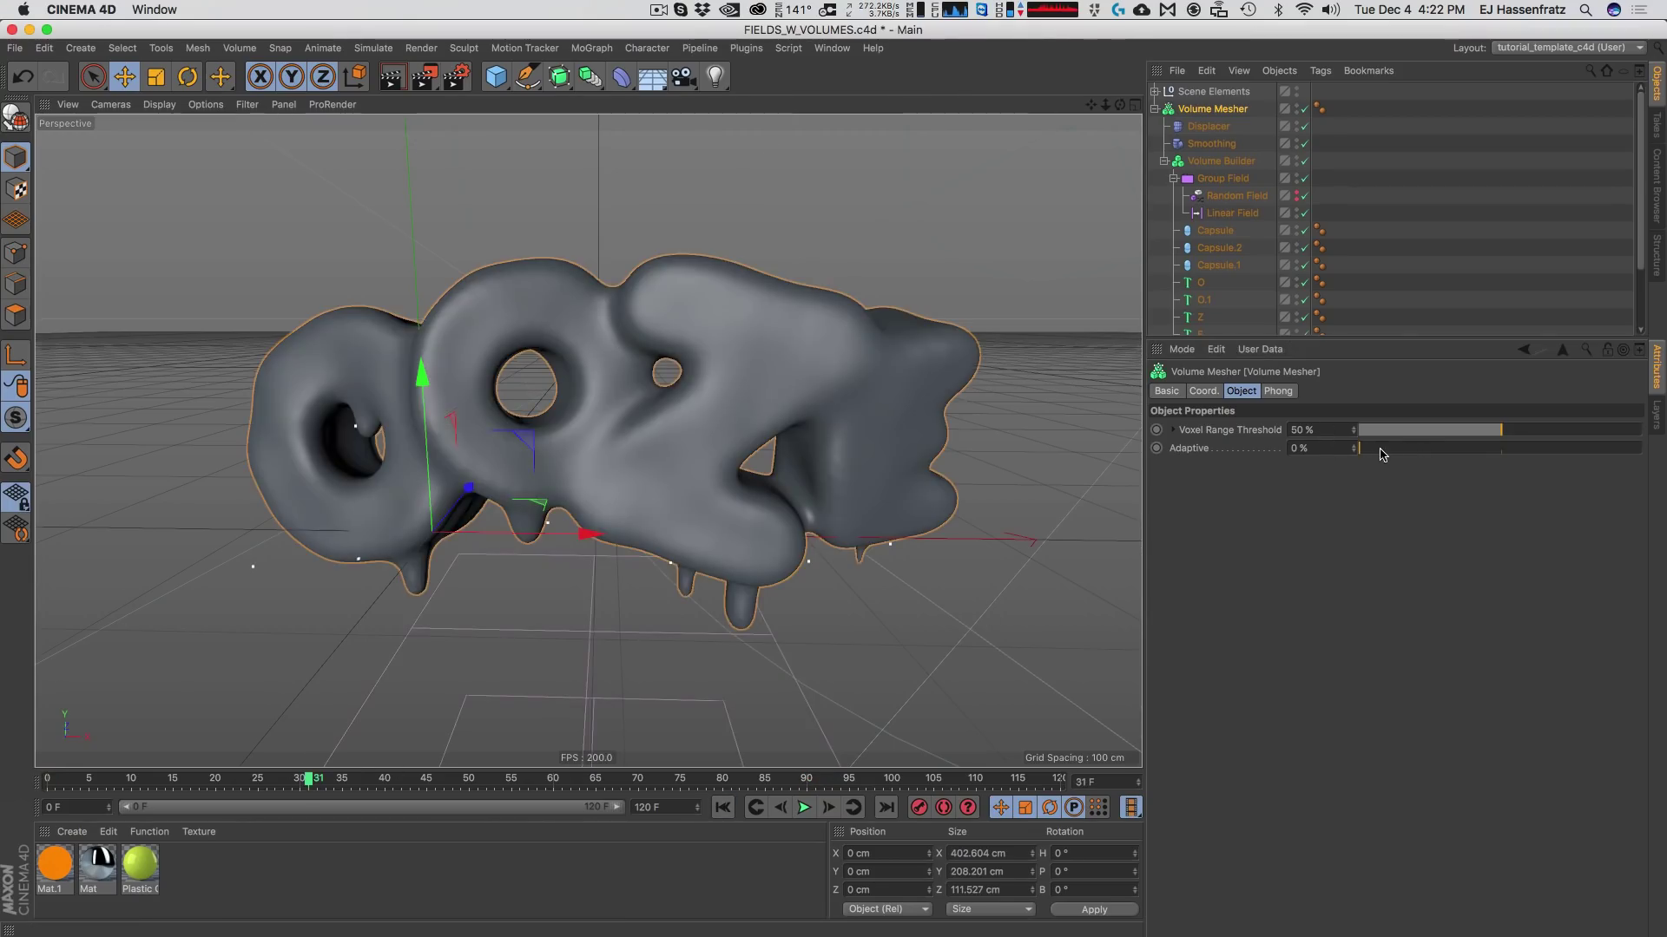
{"action": "left_click_drag", "start_coordinate": [1382, 455], "coordinate": [1554, 455]}
{"action": "left_click", "coordinate": [204, 105]}
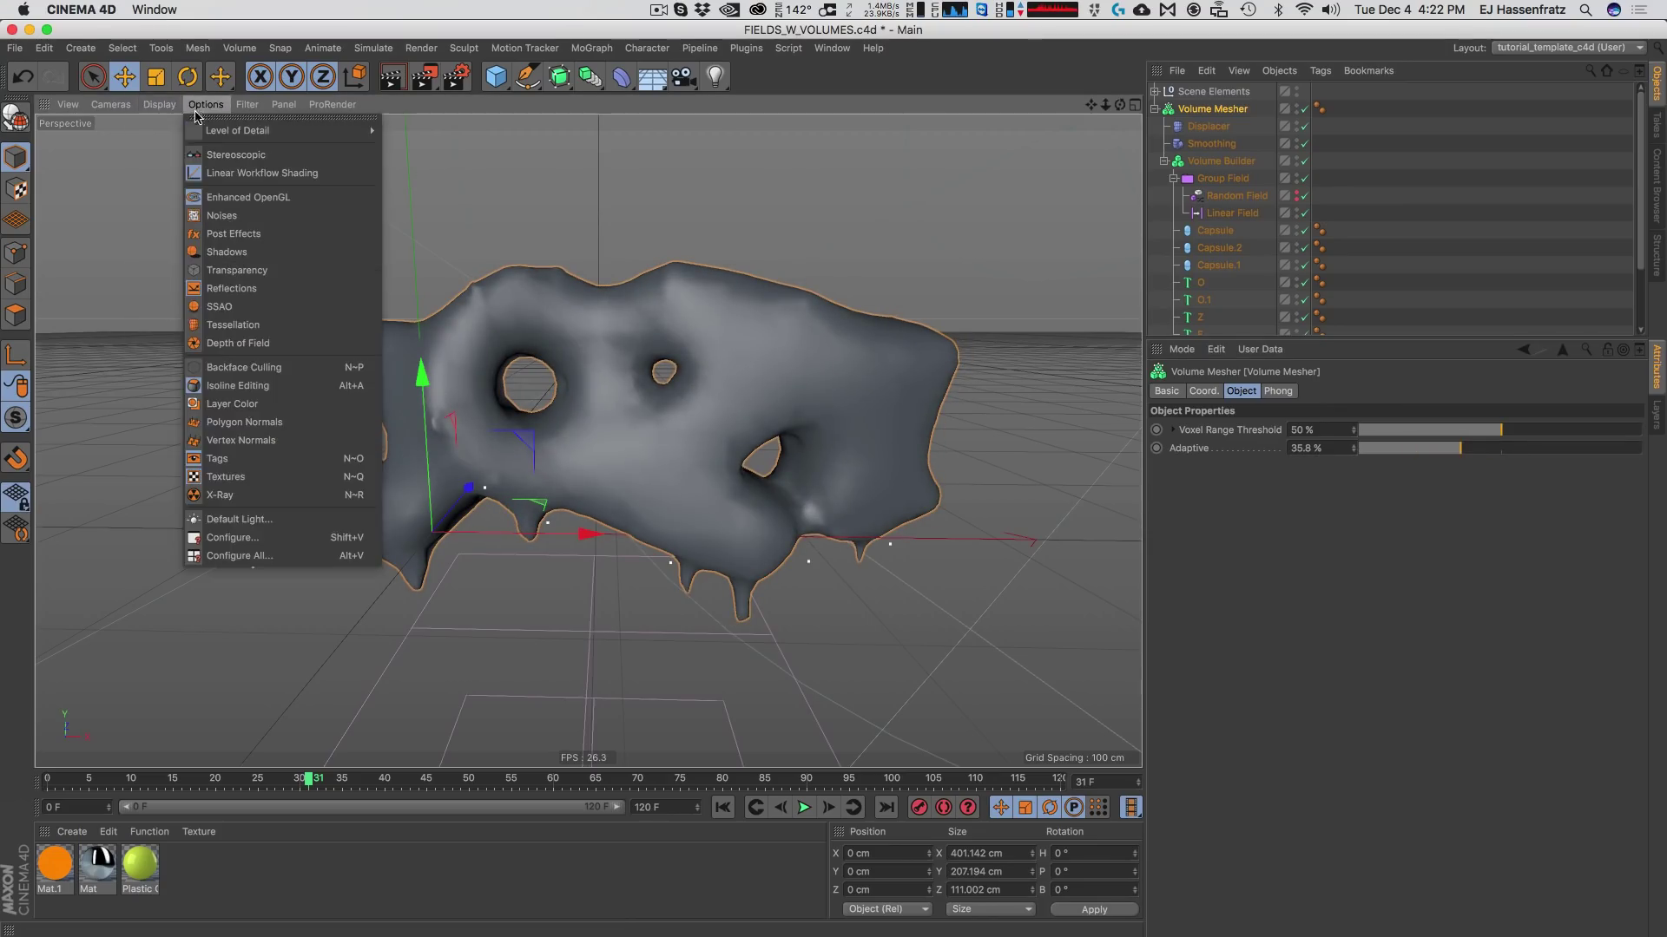
{"action": "mouse_move", "coordinate": [163, 105]}
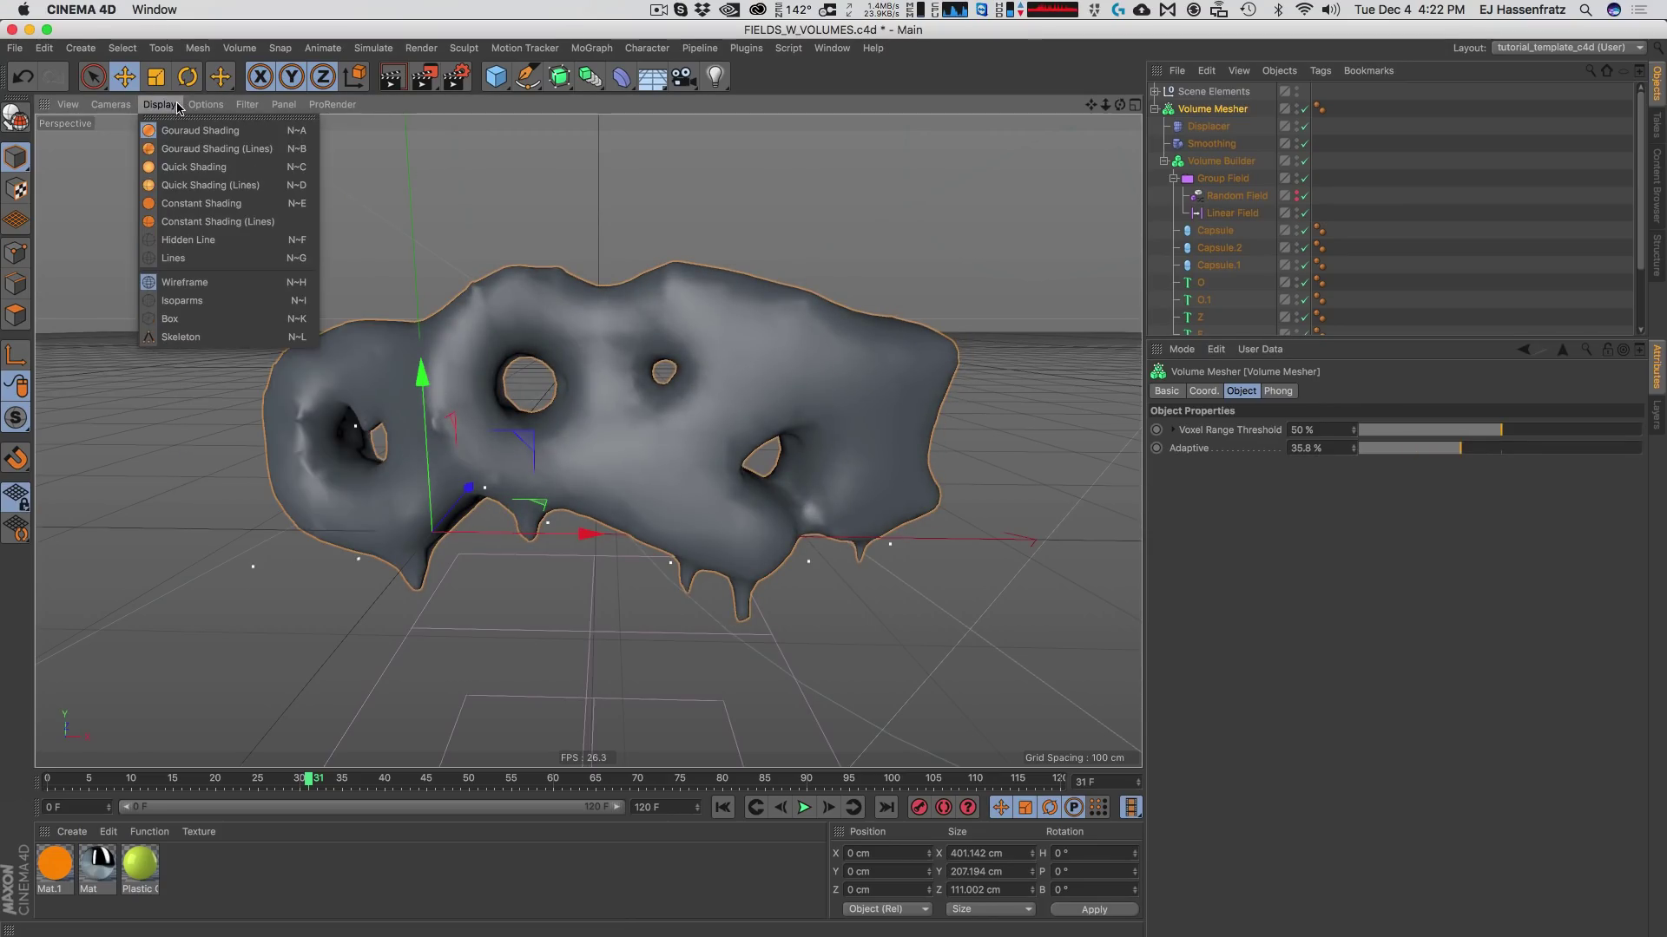
{"action": "left_click", "coordinate": [244, 157]}
{"action": "left_click_drag", "start_coordinate": [1458, 455], "coordinate": [1586, 450]}
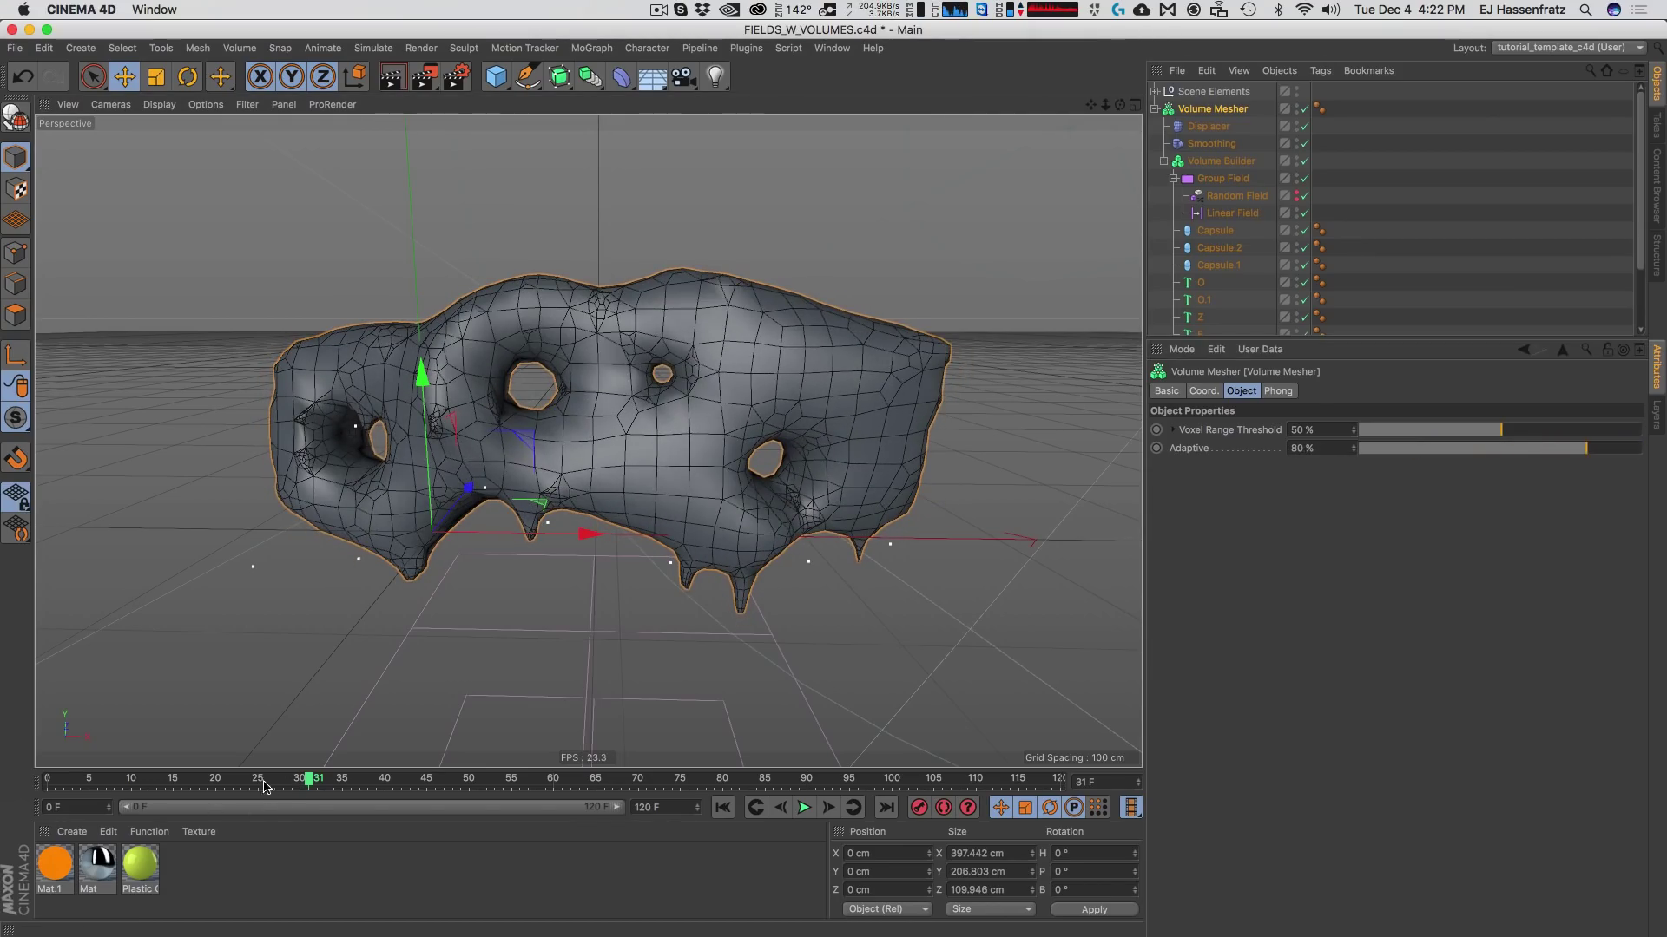
Check the reduced mesh around frame 28, restore the Volume Mesher's Adaptive to 0%, and return the viewport to plain Gouraud Shading.
{"action": "mouse_move", "coordinate": [265, 787]}
{"action": "left_mouse_down"}
{"action": "mouse_move", "coordinate": [279, 783]}
{"action": "mouse_move", "coordinate": [231, 784]}
{"action": "mouse_move", "coordinate": [285, 777]}
{"action": "left_mouse_up"}
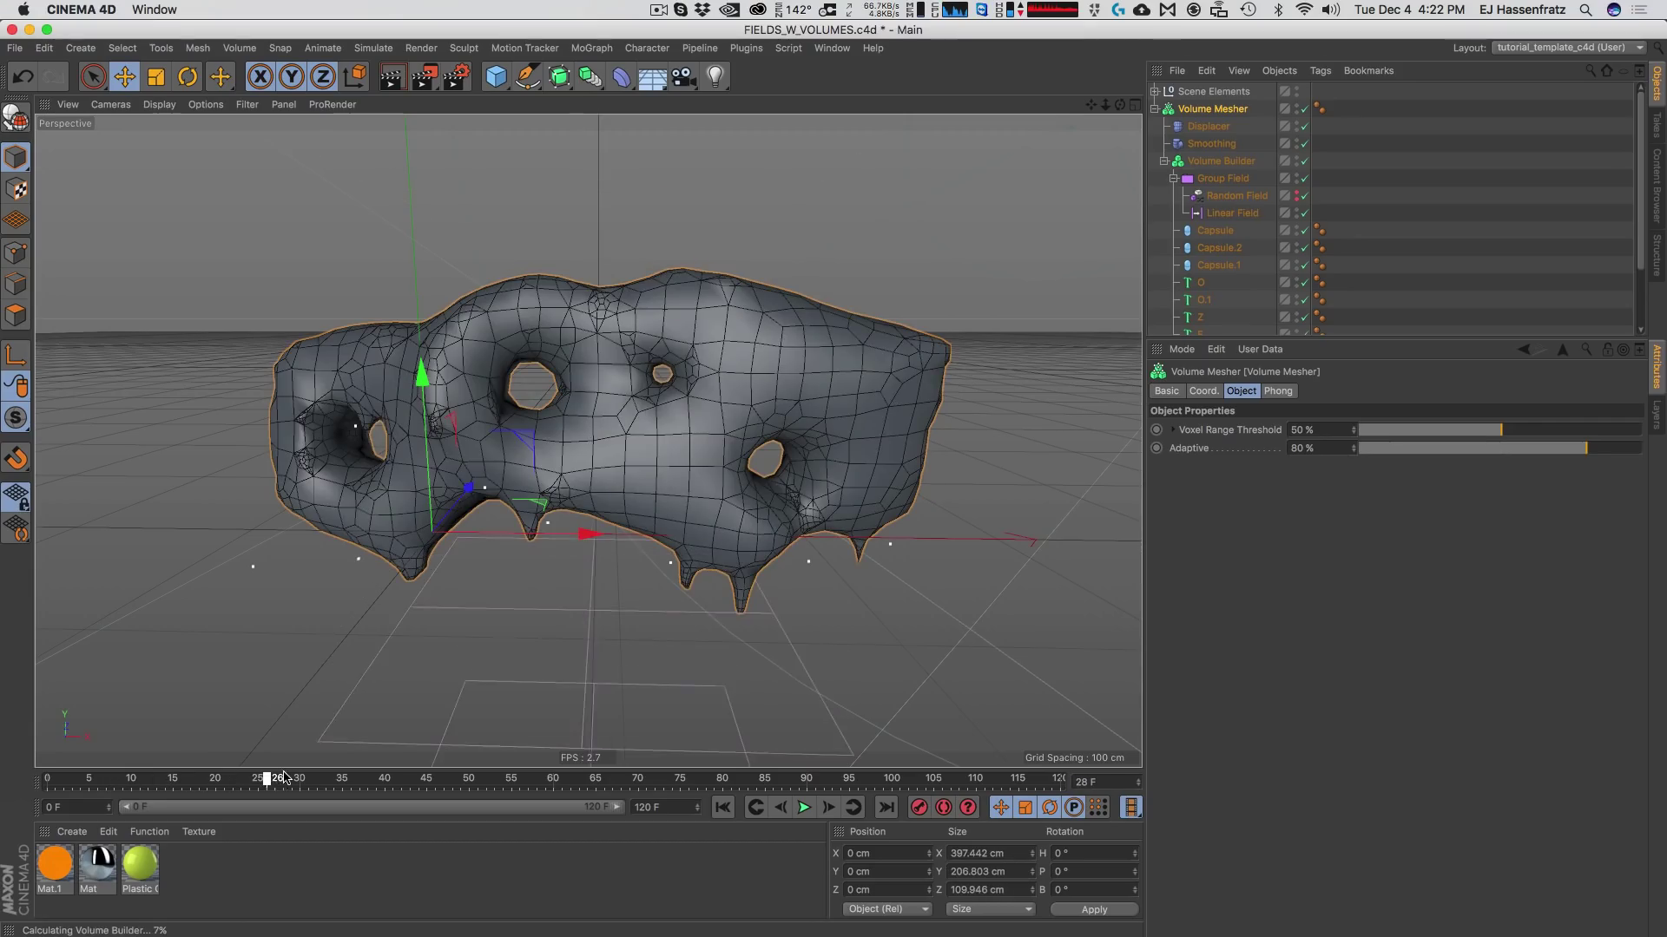
{"action": "mouse_move", "coordinate": [1586, 449]}
{"action": "left_mouse_down"}
{"action": "mouse_move", "coordinate": [1354, 444]}
{"action": "mouse_move", "coordinate": [1560, 440]}
{"action": "left_mouse_up"}
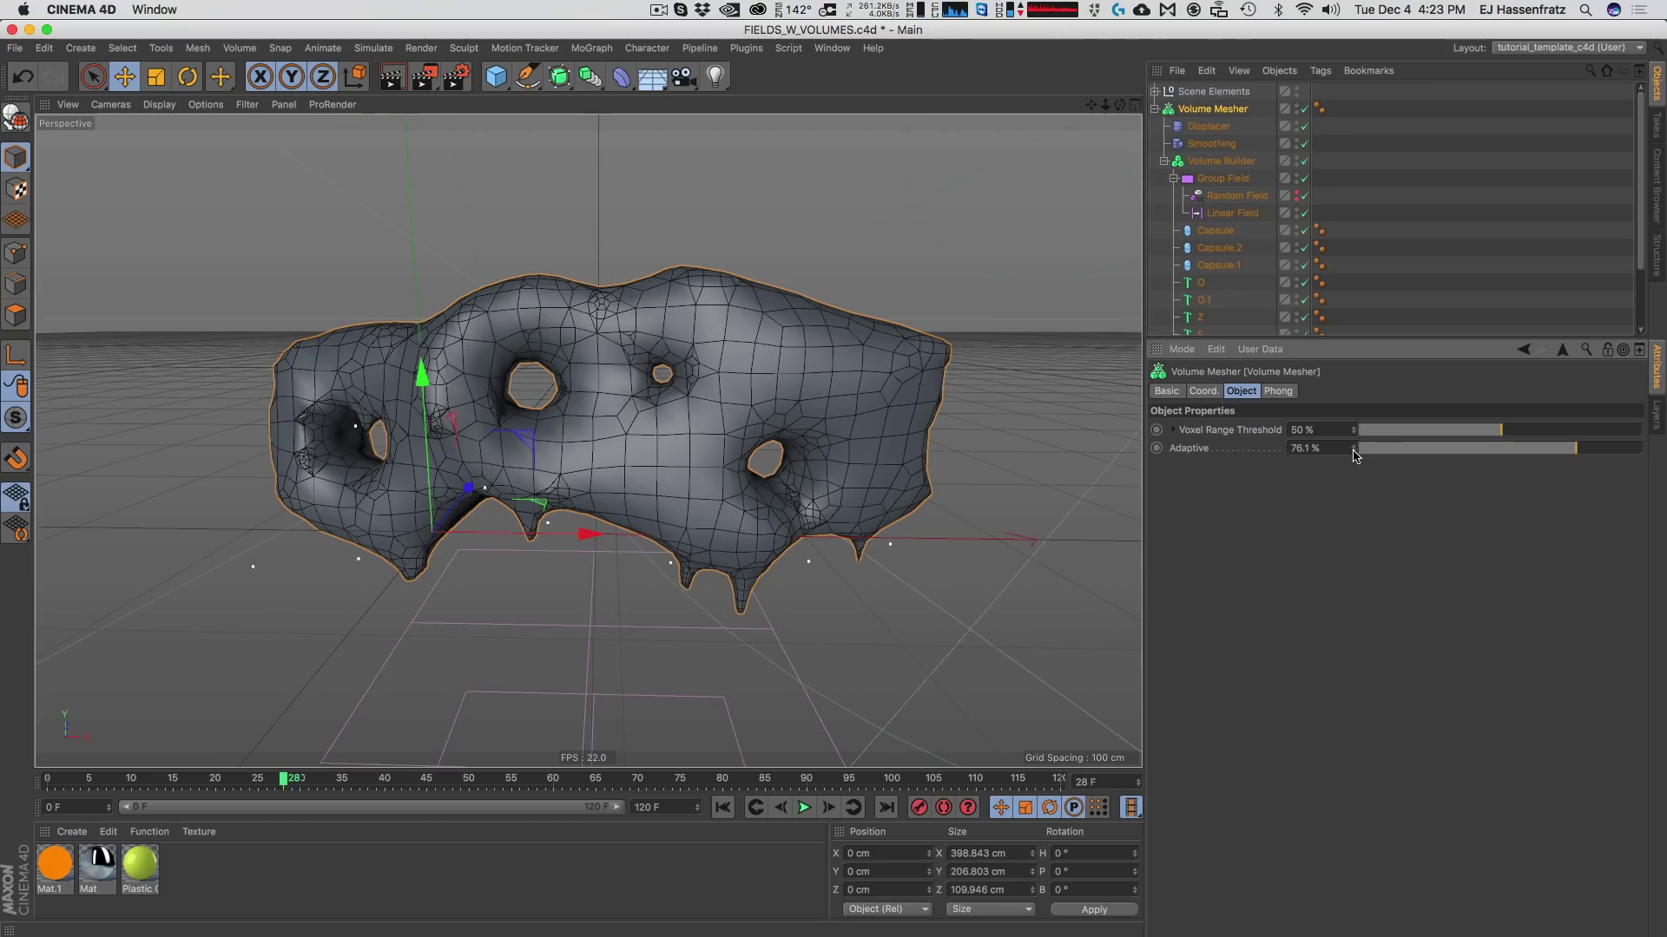
{"action": "left_click", "coordinate": [1357, 449]}
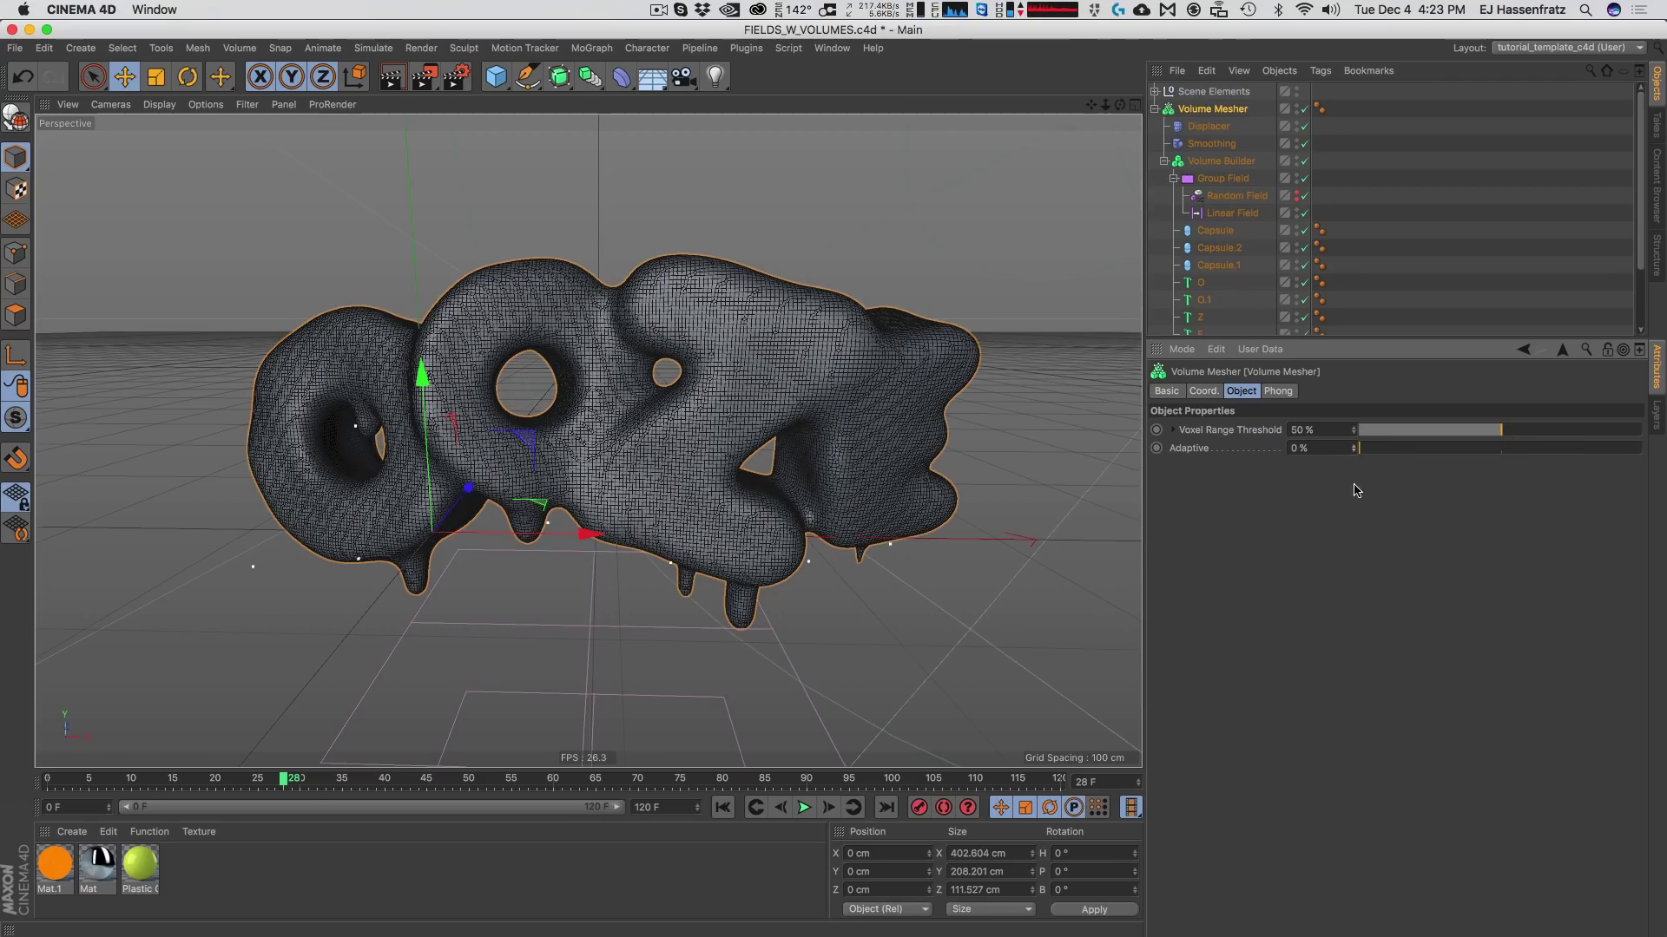
{"action": "left_click", "coordinate": [160, 105]}
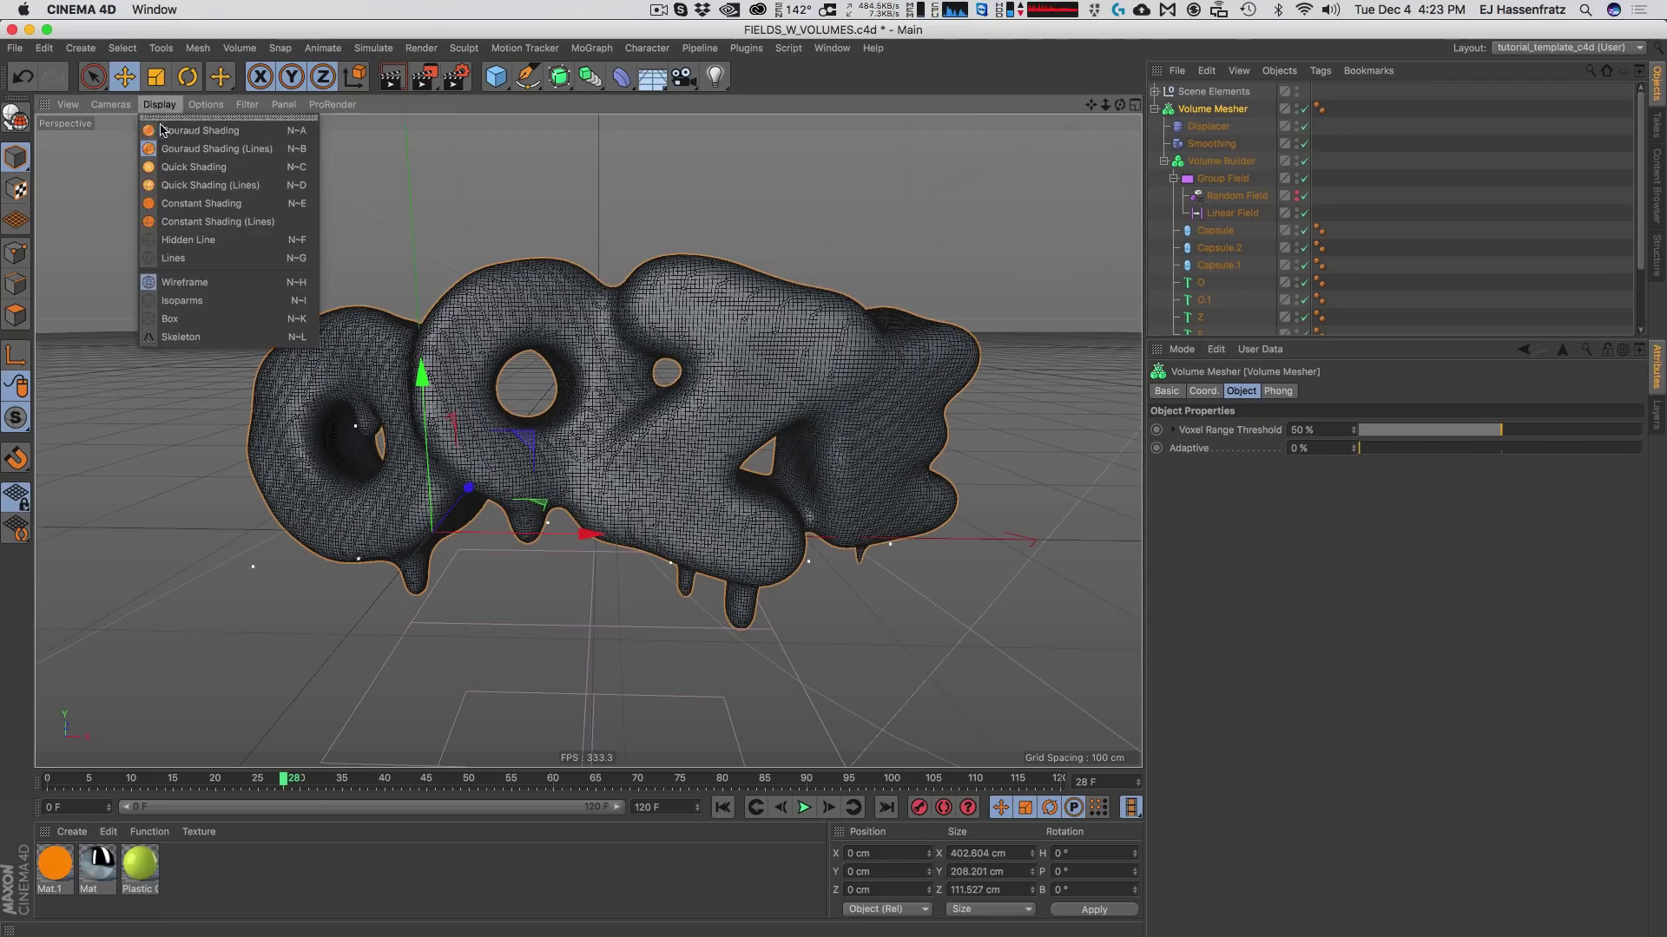
{"action": "left_click", "coordinate": [165, 127]}
Compare Voxel Range Threshold values of 67% and 50% on the Volume Mesher, and set it to 71%.
{"action": "mouse_move", "coordinate": [1504, 431]}
{"action": "left_mouse_down"}
{"action": "mouse_move", "coordinate": [1633, 432]}
{"action": "mouse_move", "coordinate": [1413, 432]}
{"action": "mouse_move", "coordinate": [1534, 448]}
{"action": "left_mouse_up"}
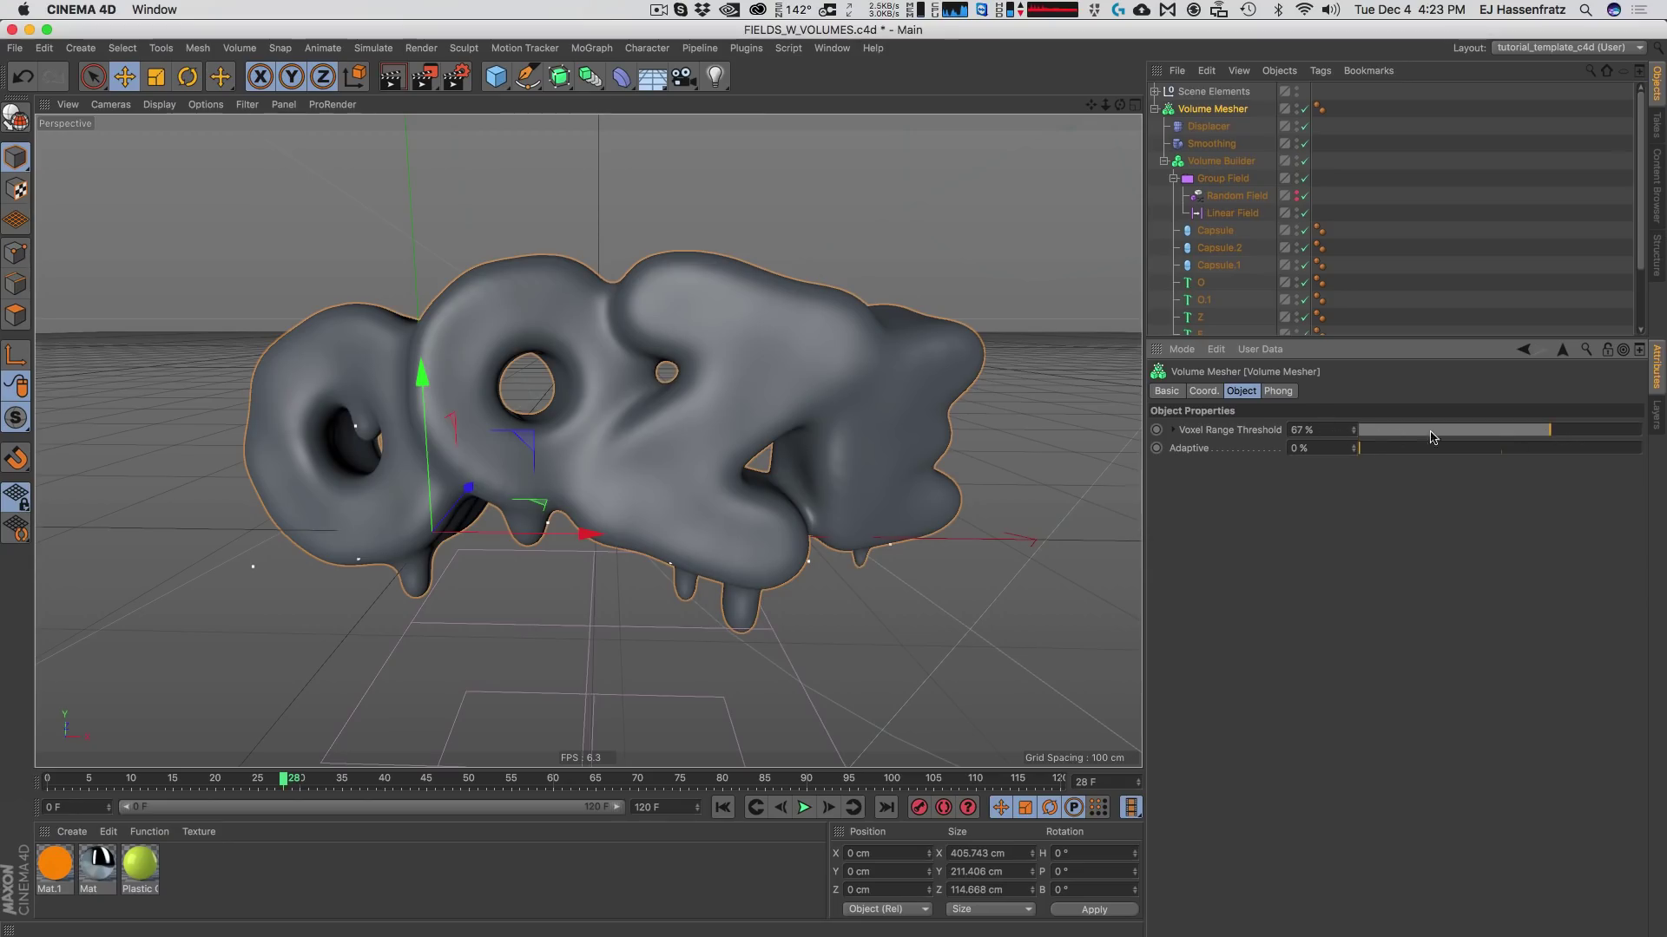
{"action": "left_click", "coordinate": [1501, 438]}
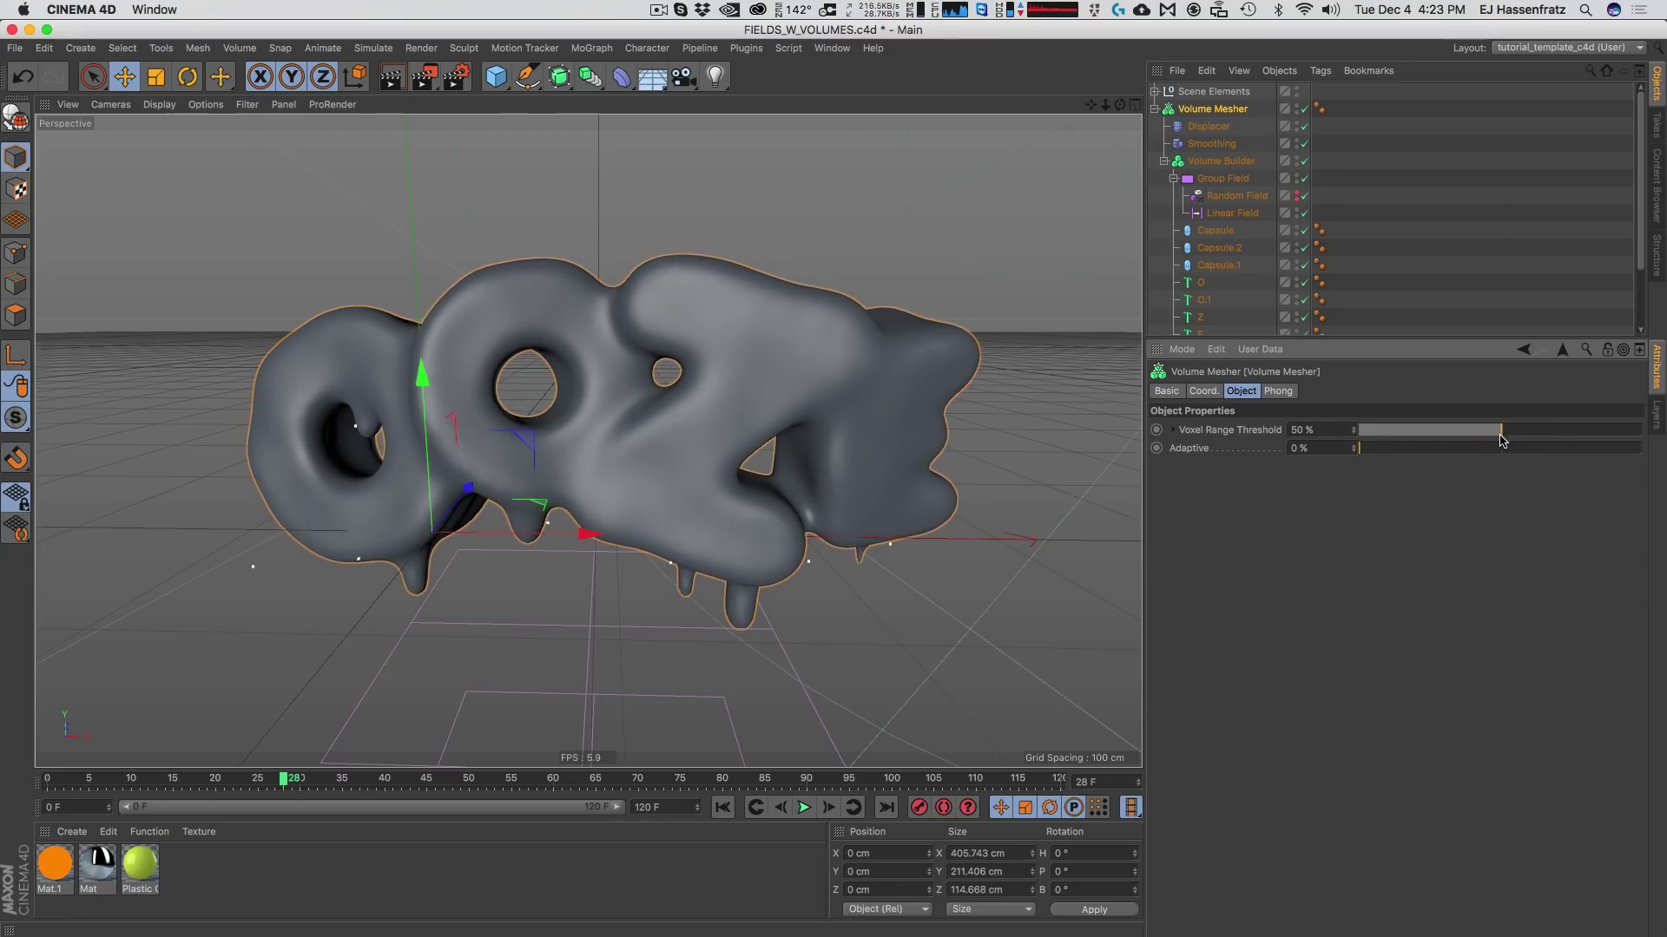
{"action": "left_click", "coordinate": [1560, 439]}
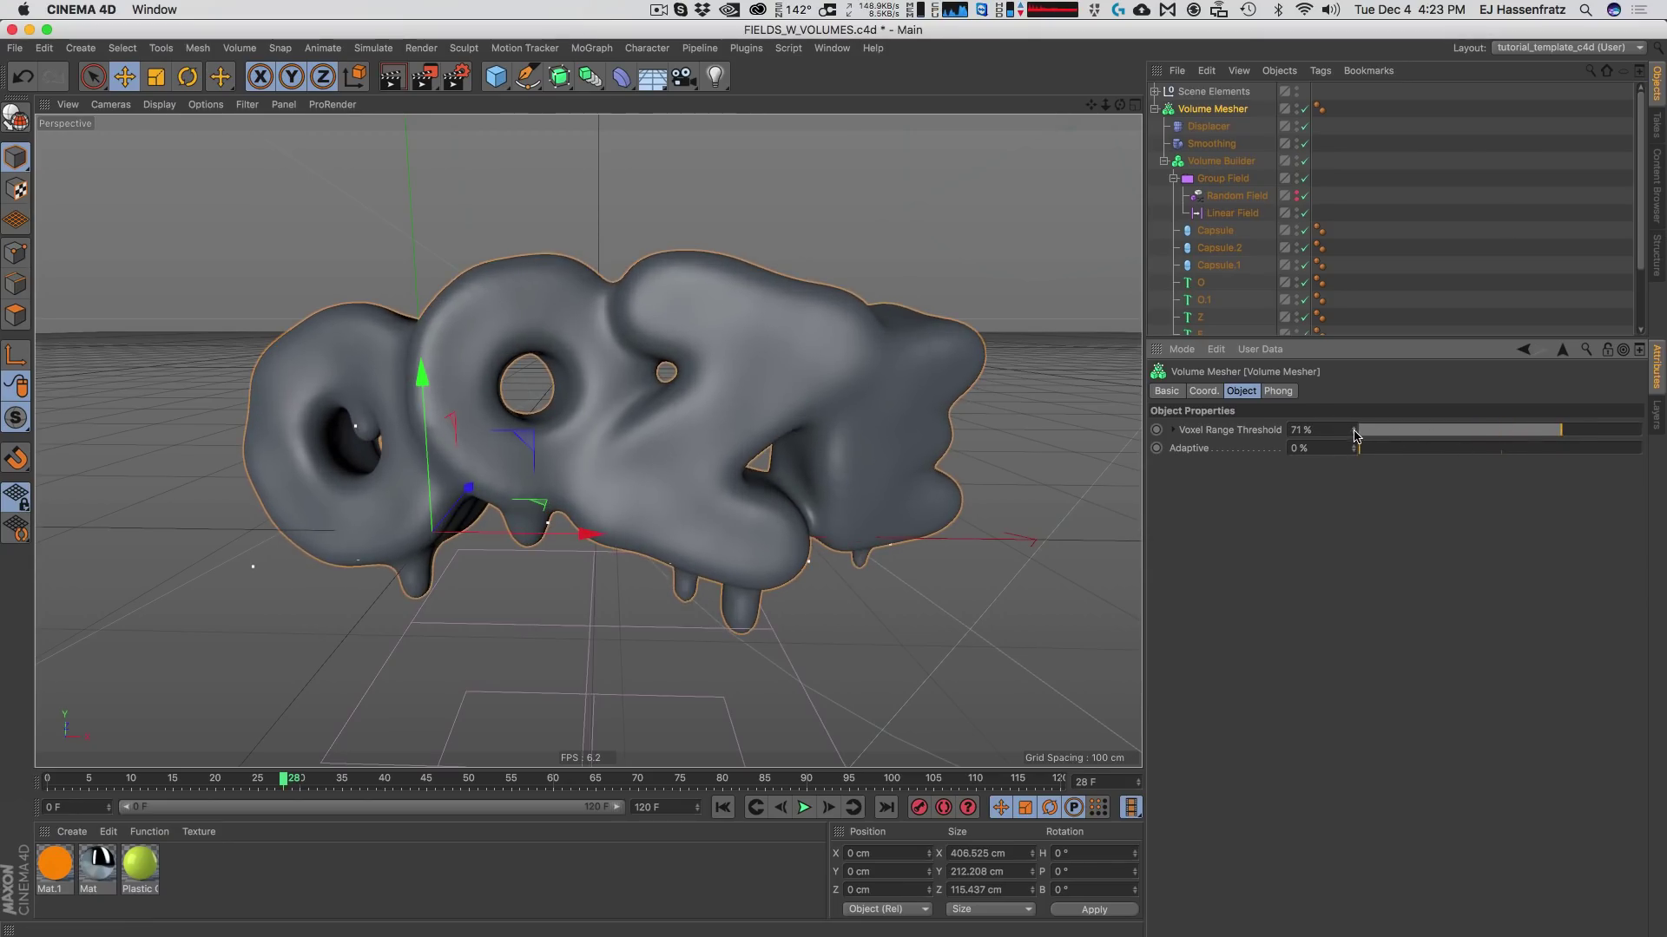
Reset the Volume Mesher's Voxel Range Threshold to its default 50% and move the timeline to frame 30.
{"action": "right_click", "coordinate": [1354, 433]}
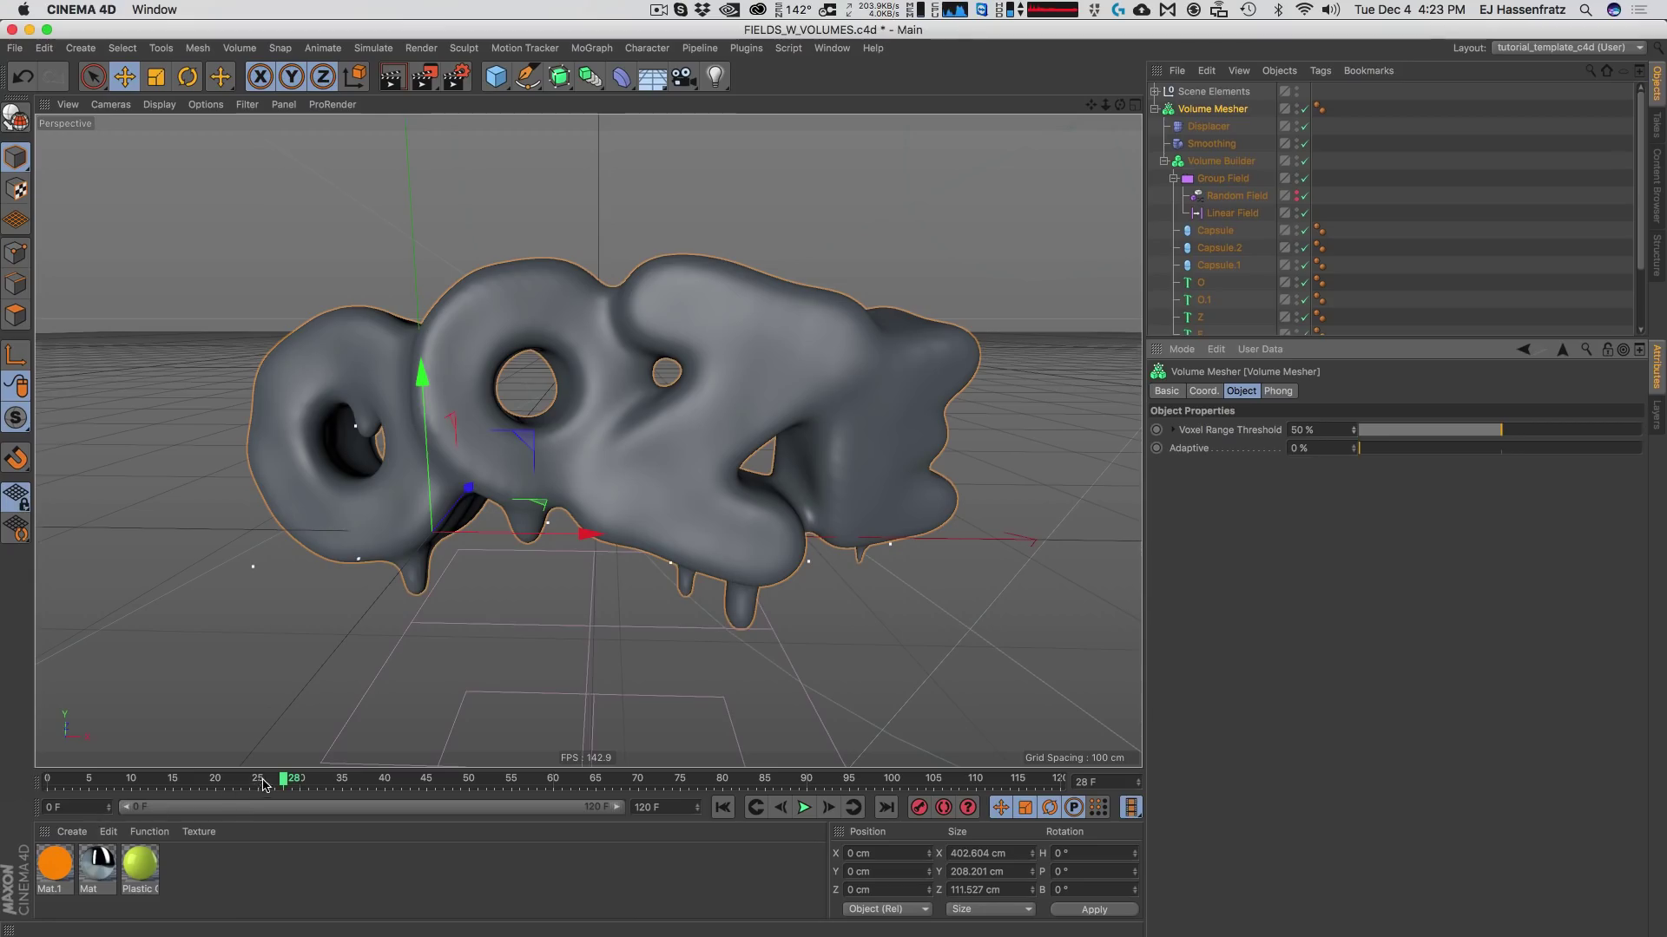
{"action": "left_click_drag", "start_coordinate": [263, 784], "coordinate": [300, 794]}
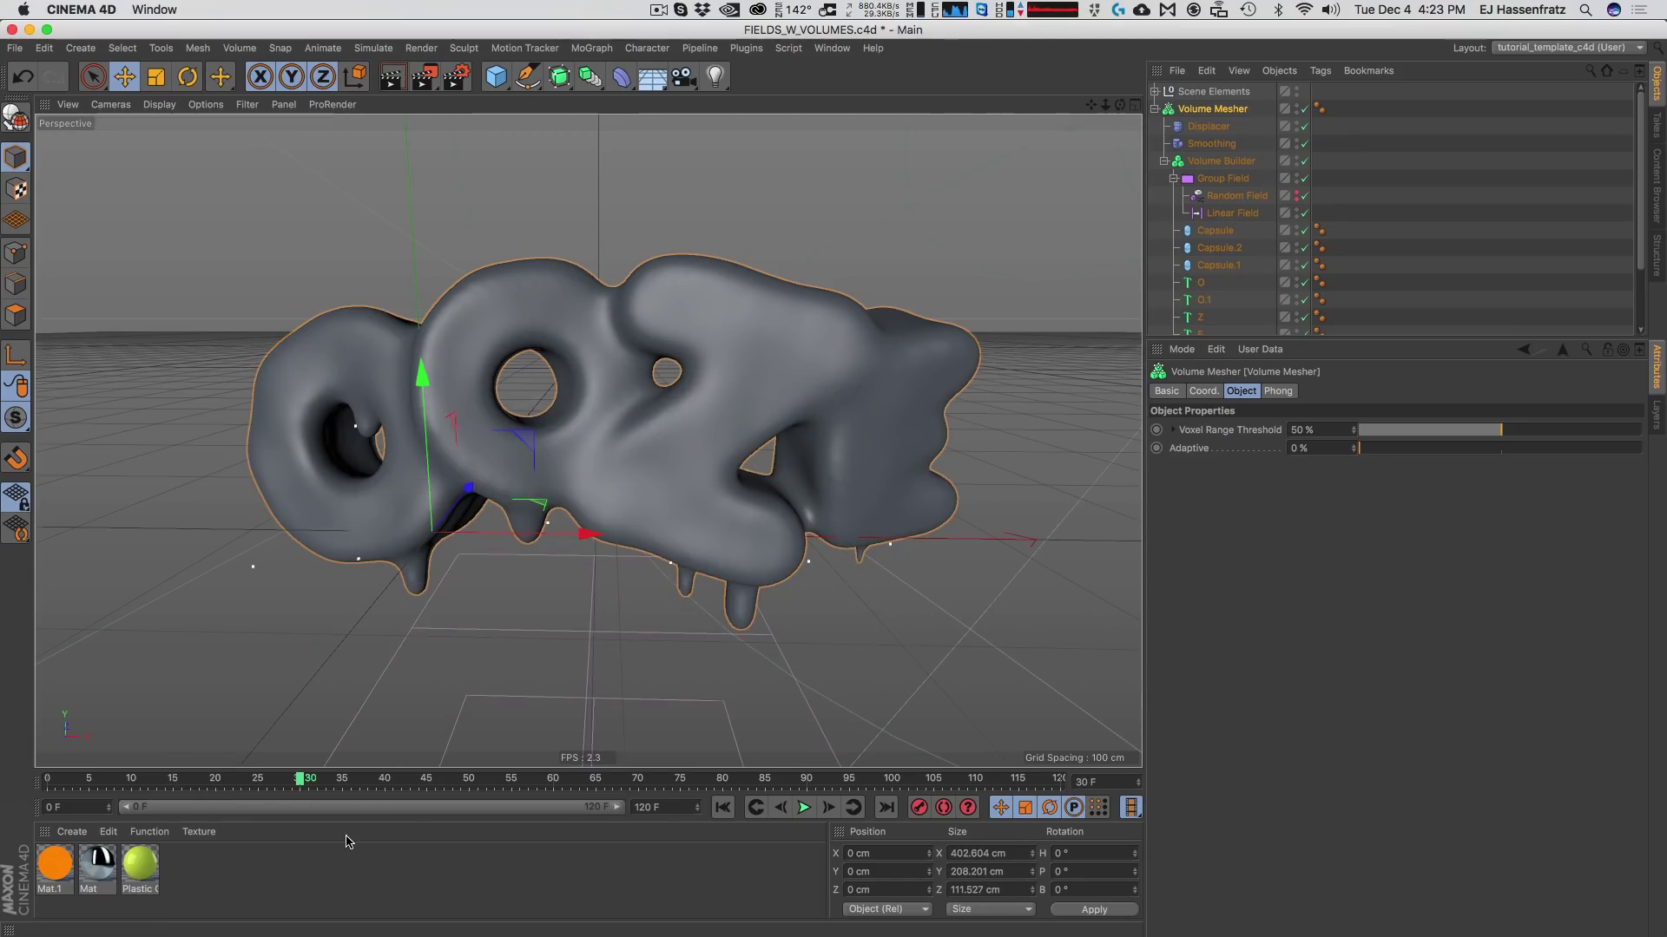
Create a new material and name it "Blobbt Material".
{"action": "double_click", "coordinate": [250, 892]}
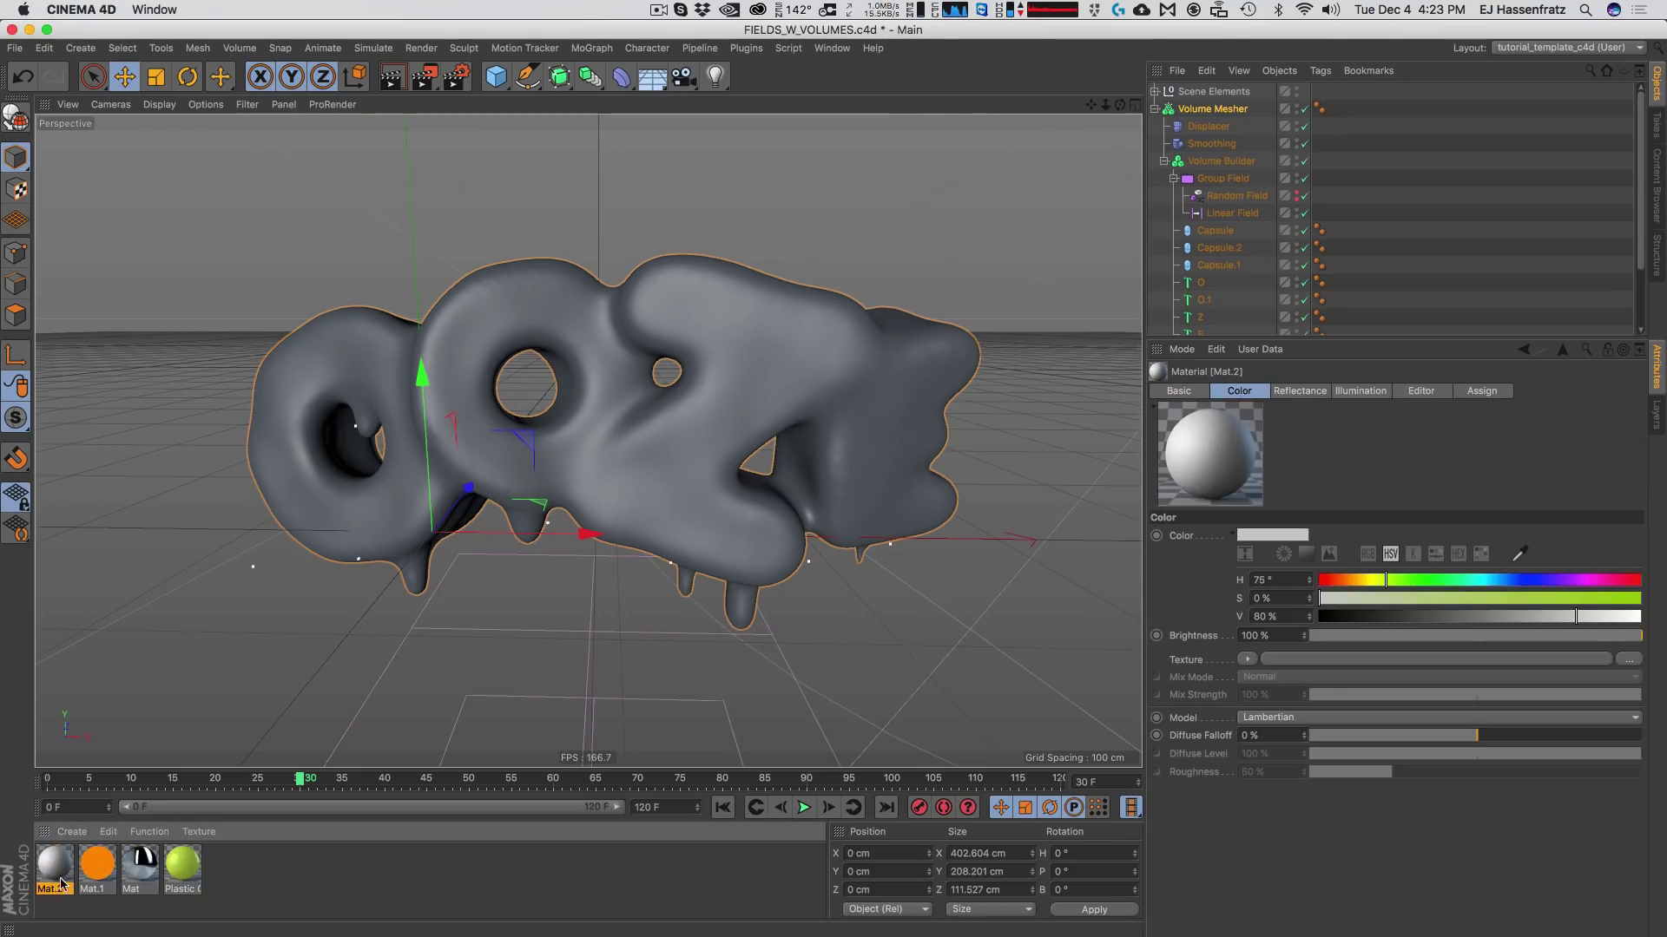
{"action": "double_click", "coordinate": [57, 889]}
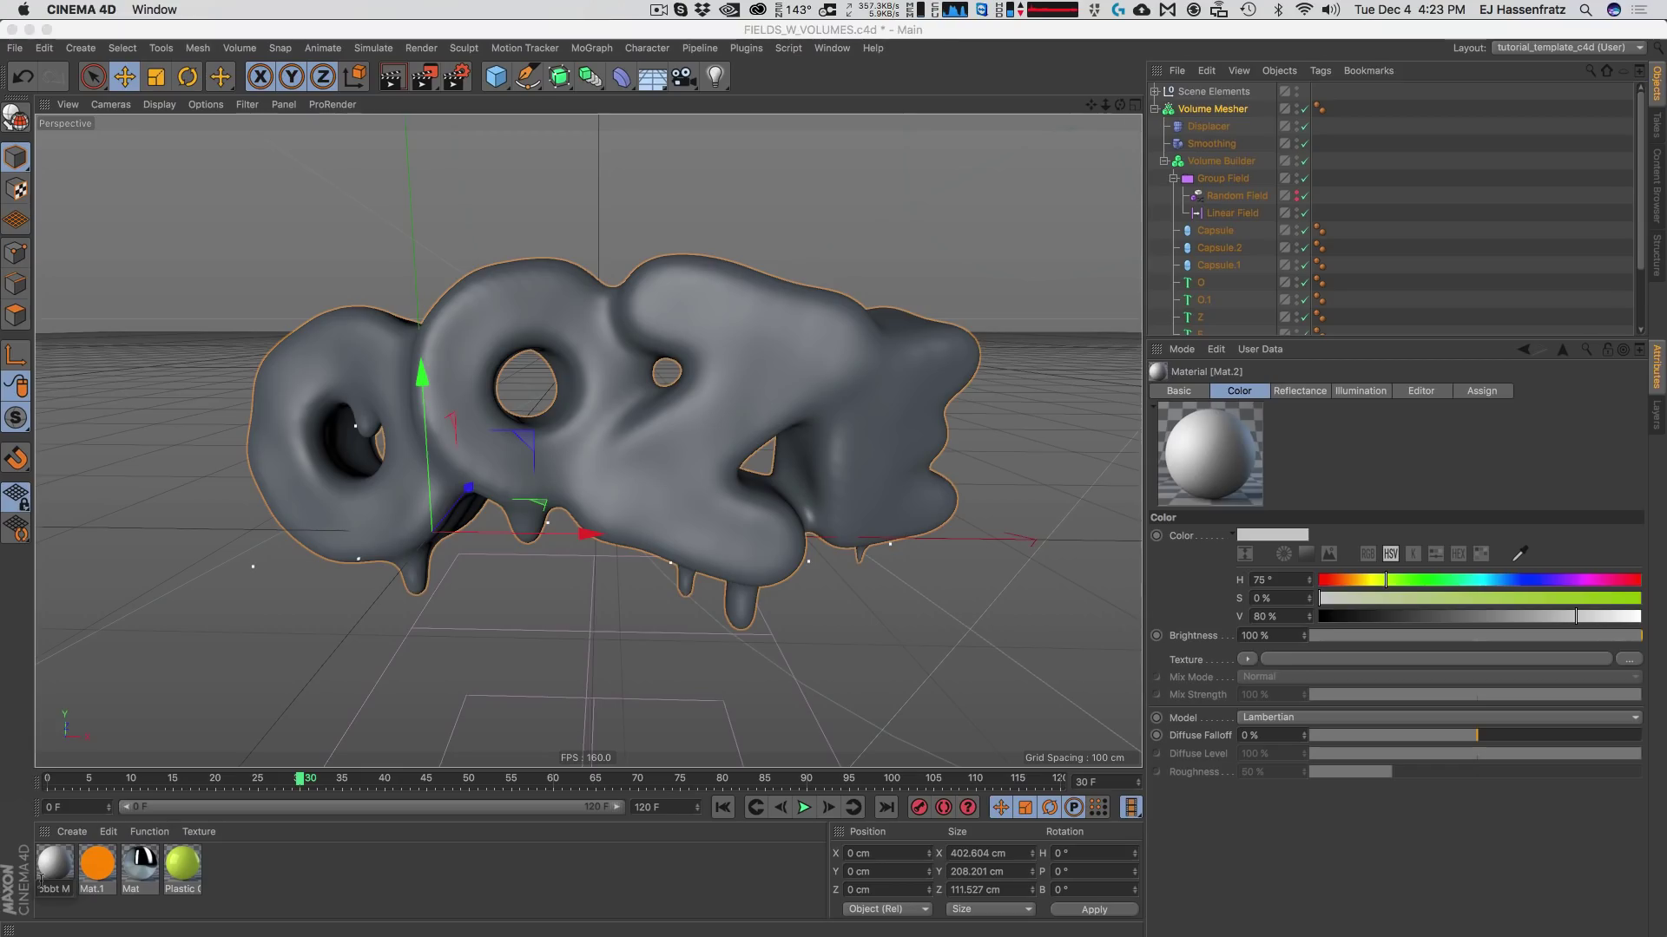
{"action": "type", "text": "Blobbt Material"}
{"action": "key", "text": "Return"}
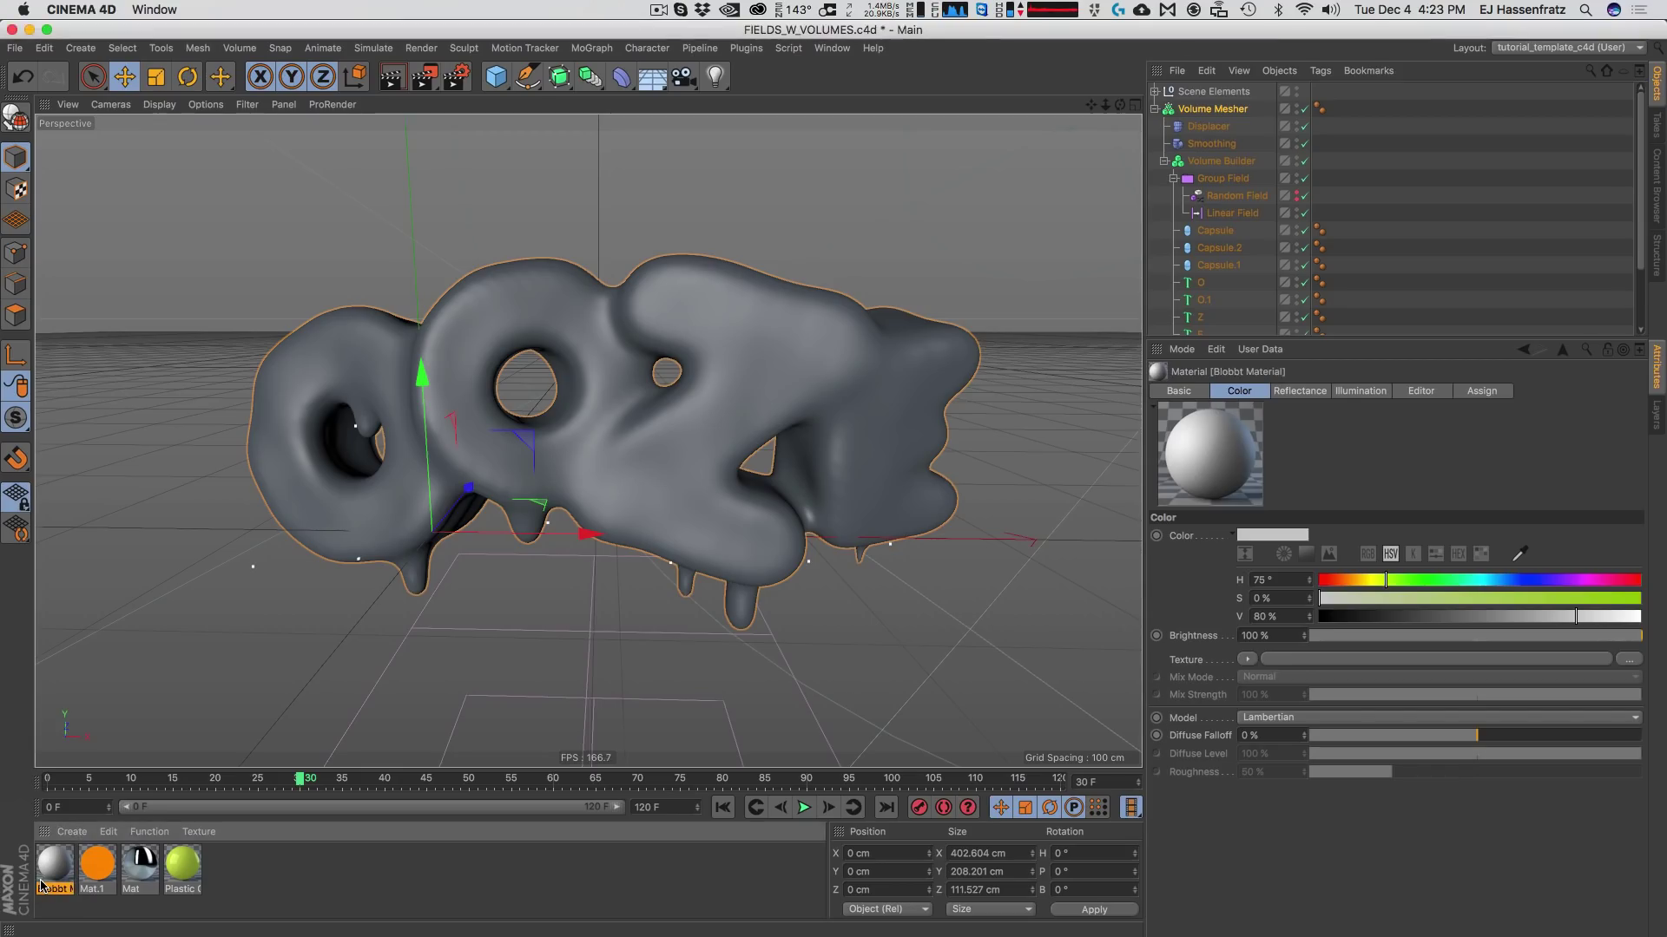
Set Blobbt Material's Color to yellow-green with H 70°, S 66% and V 88%.
{"action": "double_click", "coordinate": [54, 865]}
{"action": "left_click_drag", "start_coordinate": [607, 120], "coordinate": [1150, 151]}
{"action": "left_click", "coordinate": [836, 330]}
{"action": "left_click_drag", "start_coordinate": [1241, 272], "coordinate": [1531, 289]}
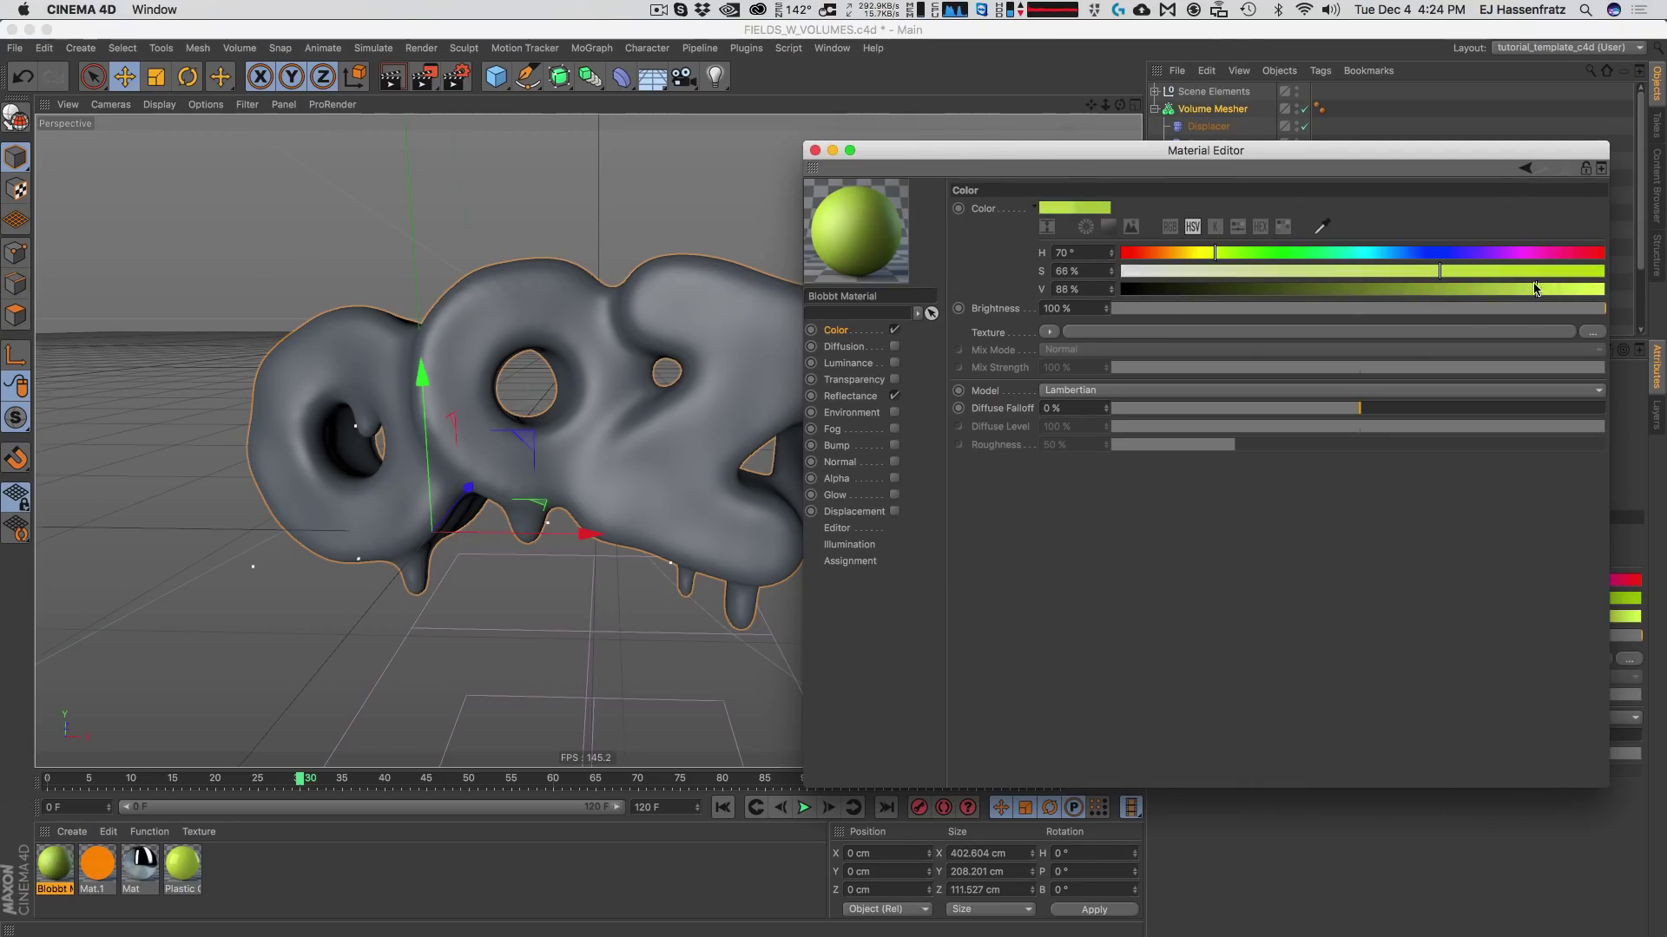
Enable Blobbt Material's Luminance channel and load the Subsurface Scattering effect as its texture.
{"action": "left_click", "coordinate": [893, 363]}
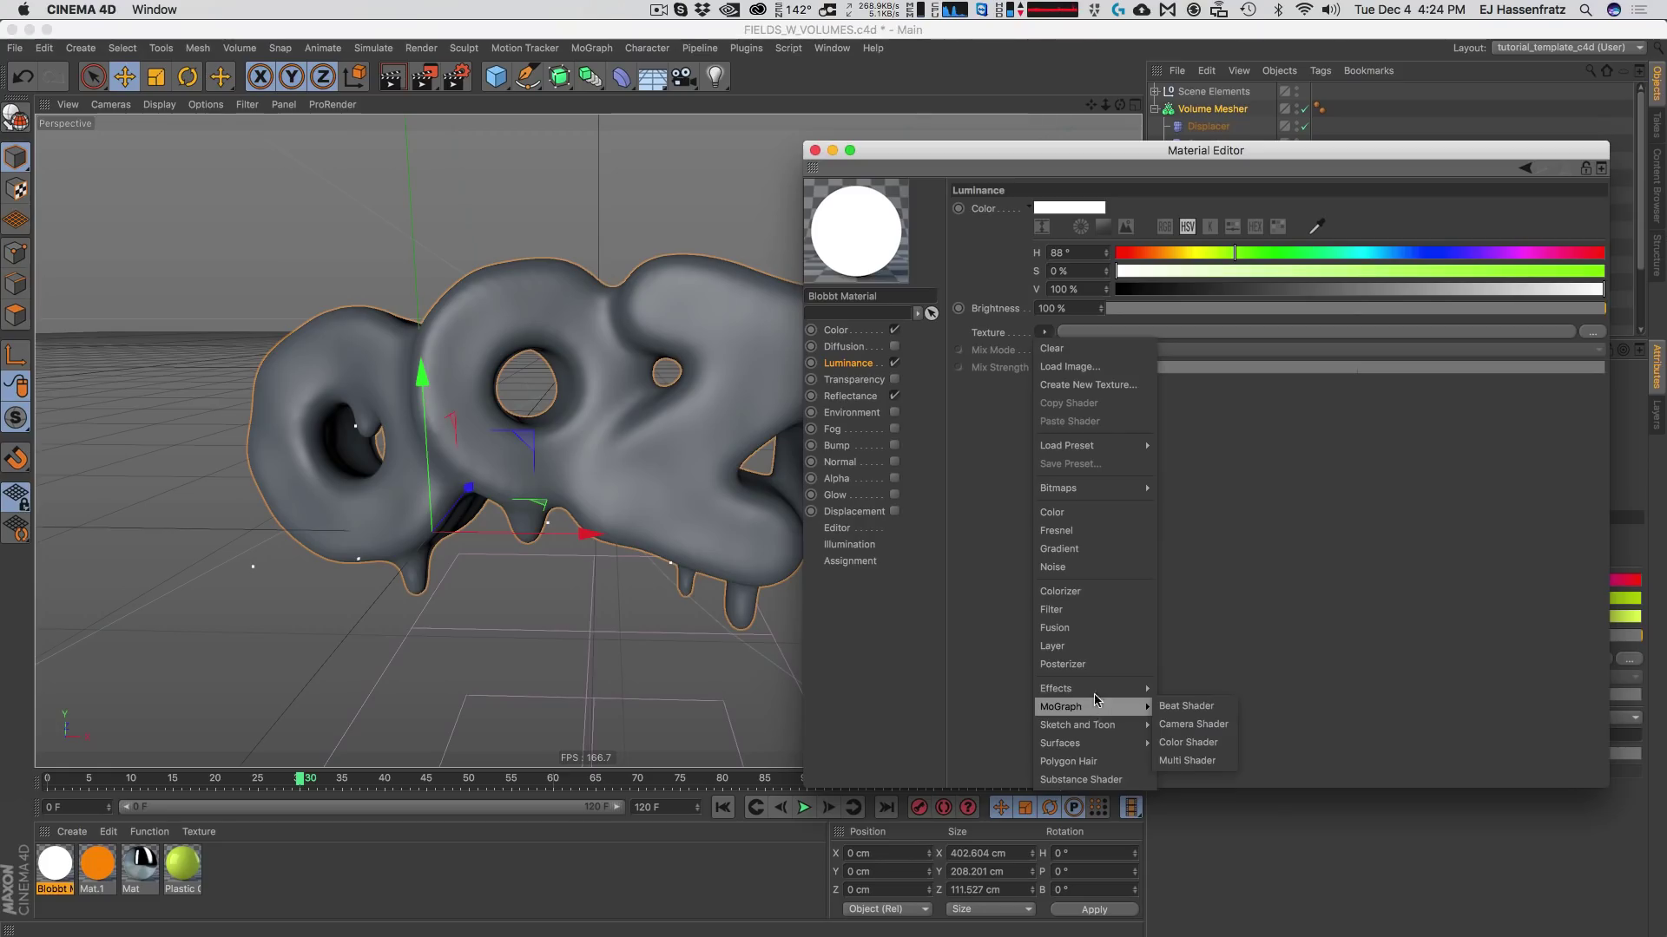
{"action": "mouse_move", "coordinate": [1085, 688]}
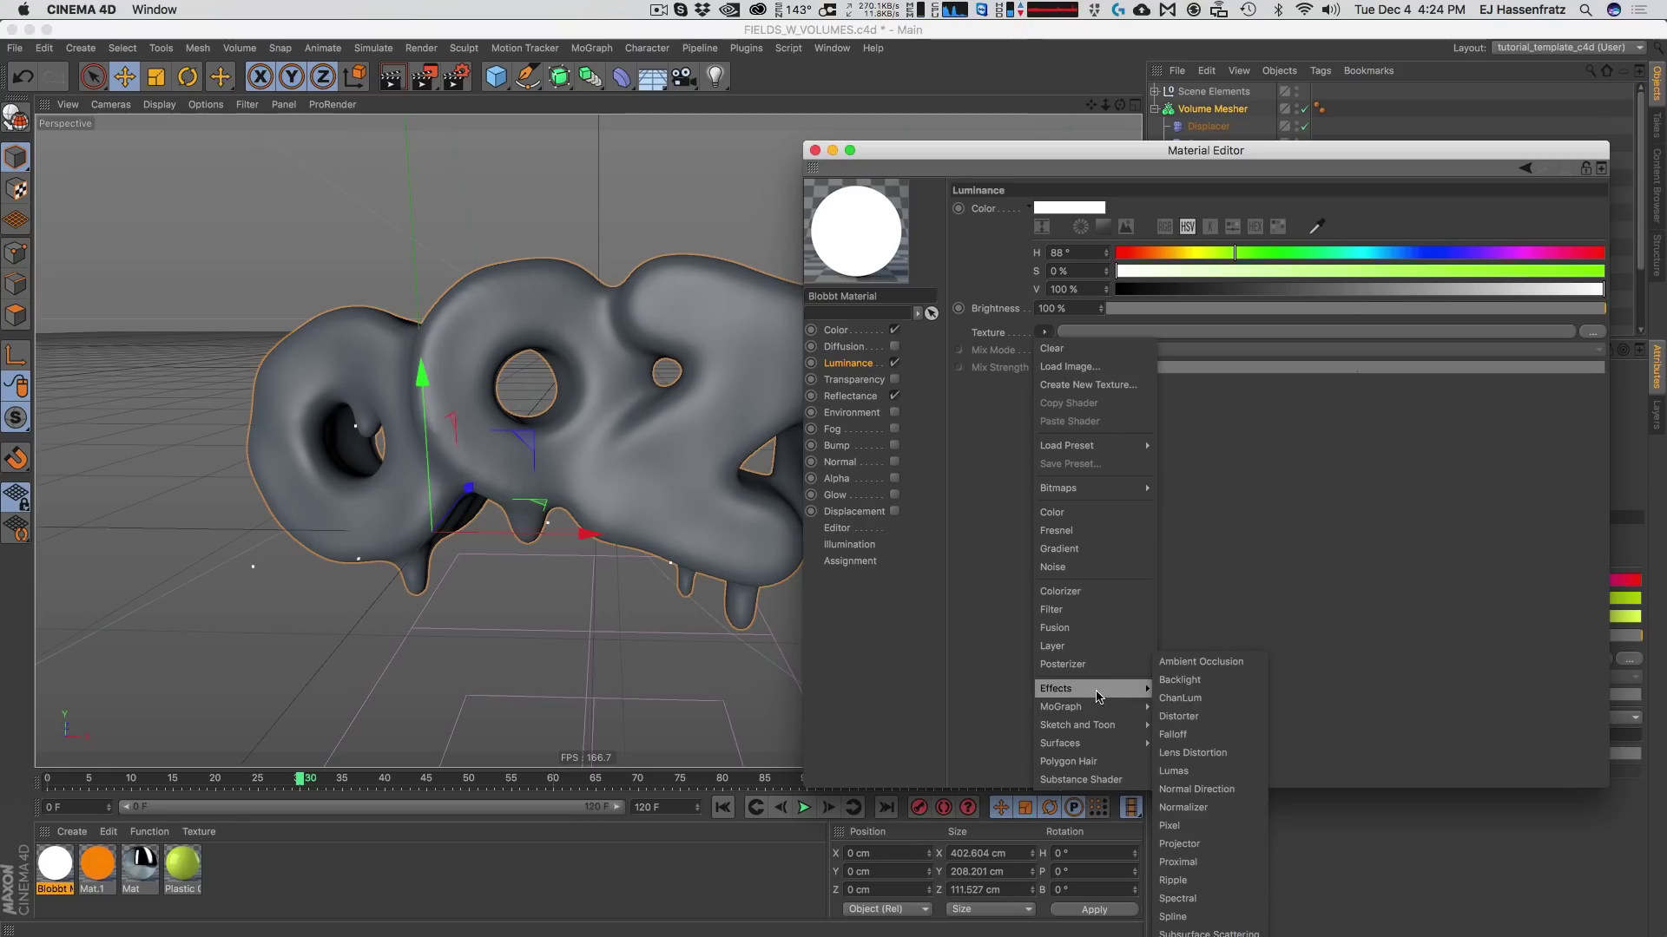
{"action": "left_click", "coordinate": [1208, 933]}
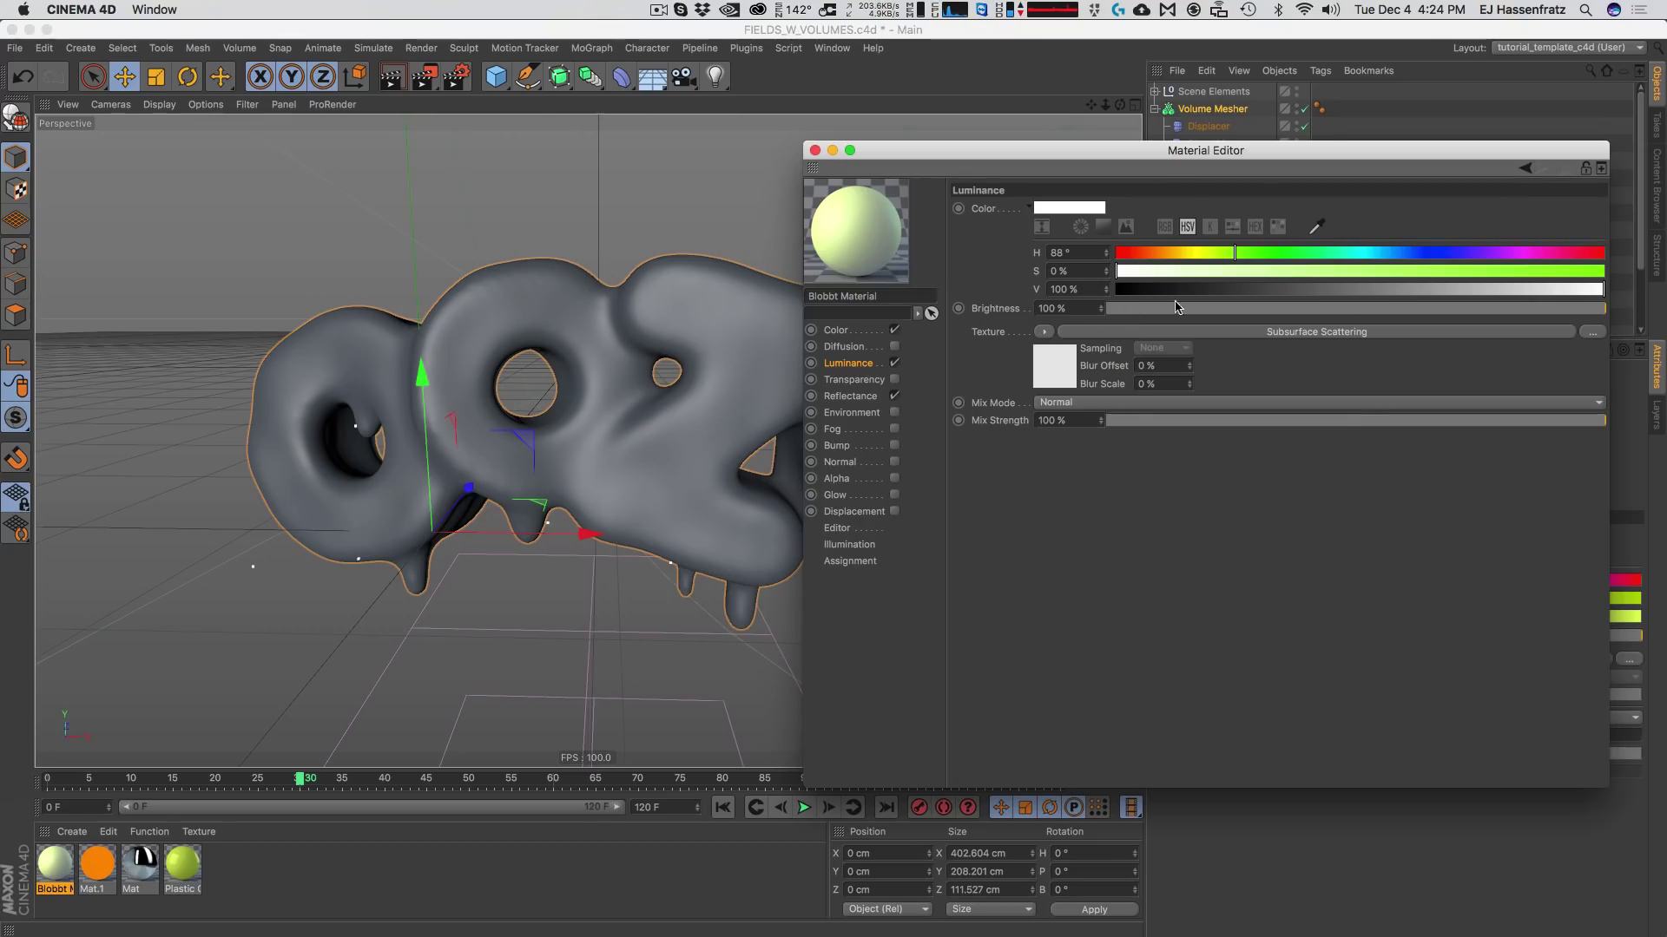
Set the Subsurface Scattering shader's color to green with H 95°, S 64% and V 80%.
{"action": "left_click", "coordinate": [1183, 334]}
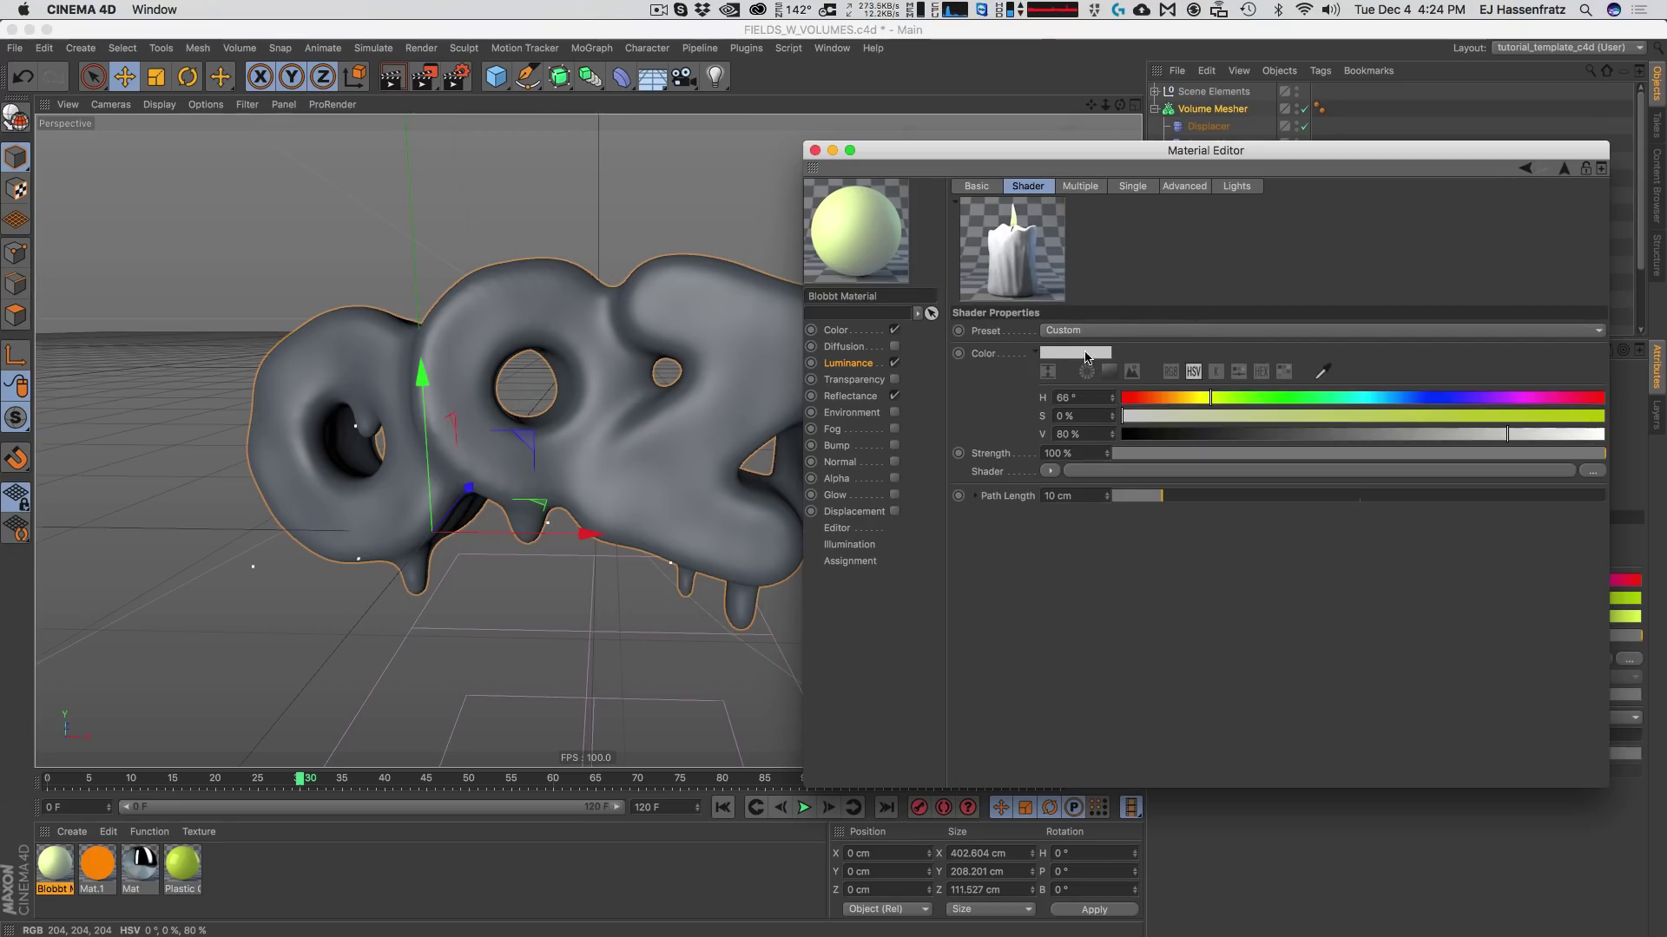
{"action": "left_click", "coordinate": [1300, 397]}
{"action": "left_click", "coordinate": [1400, 416]}
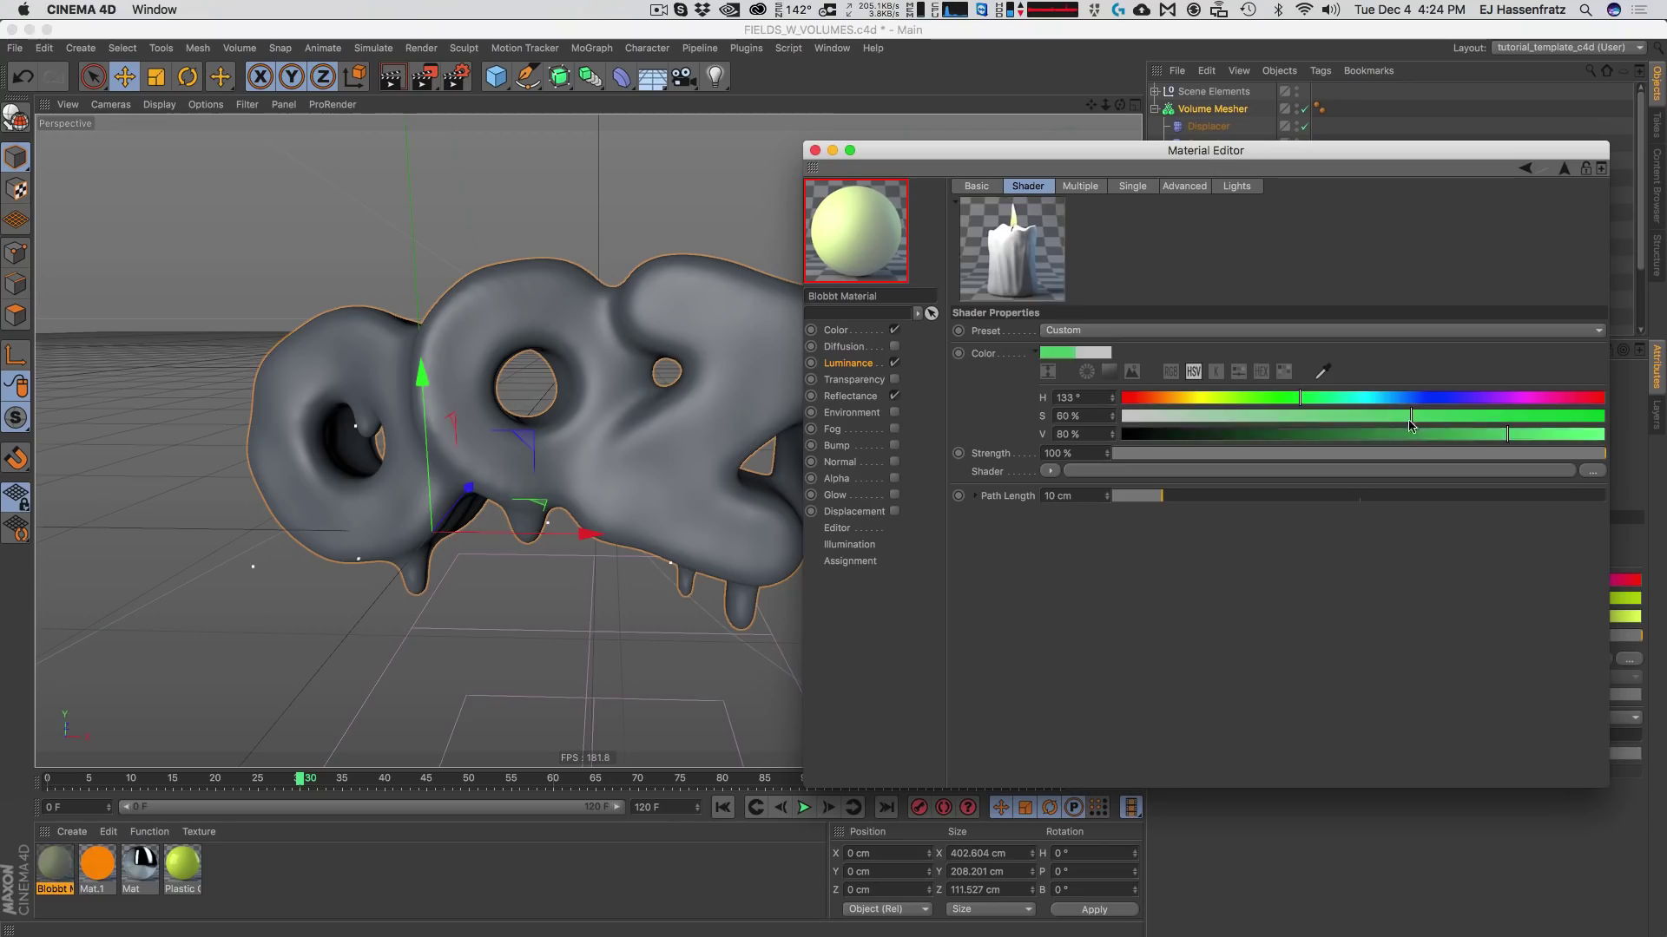
{"action": "left_click", "coordinate": [1260, 397]}
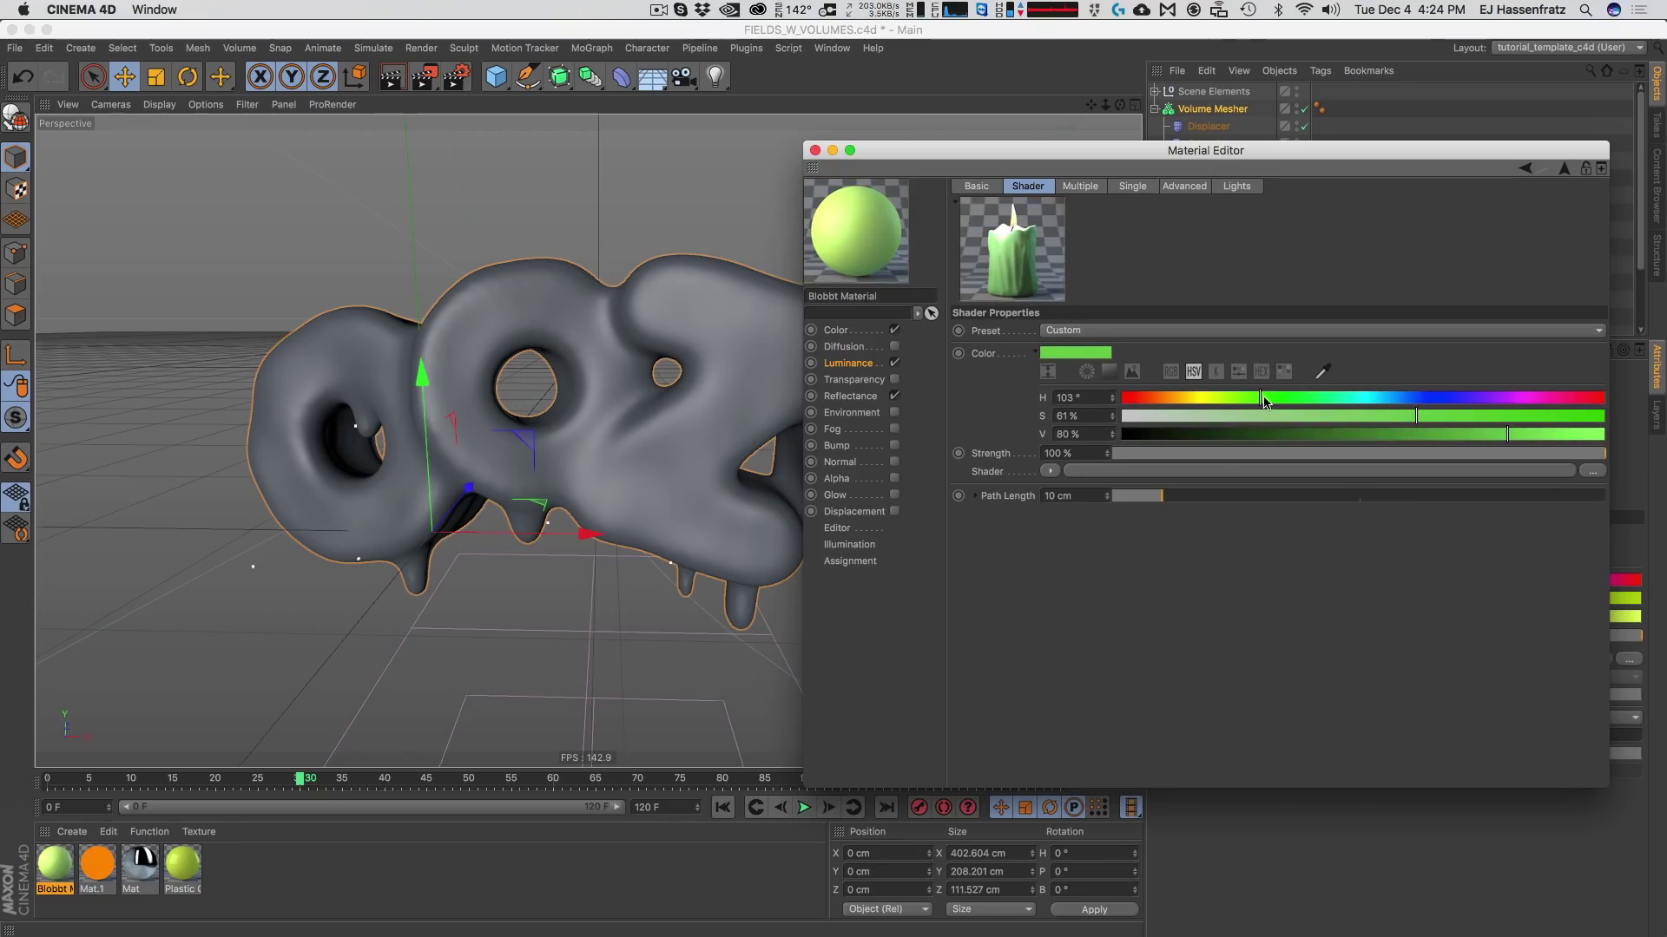
{"action": "left_click", "coordinate": [1430, 417]}
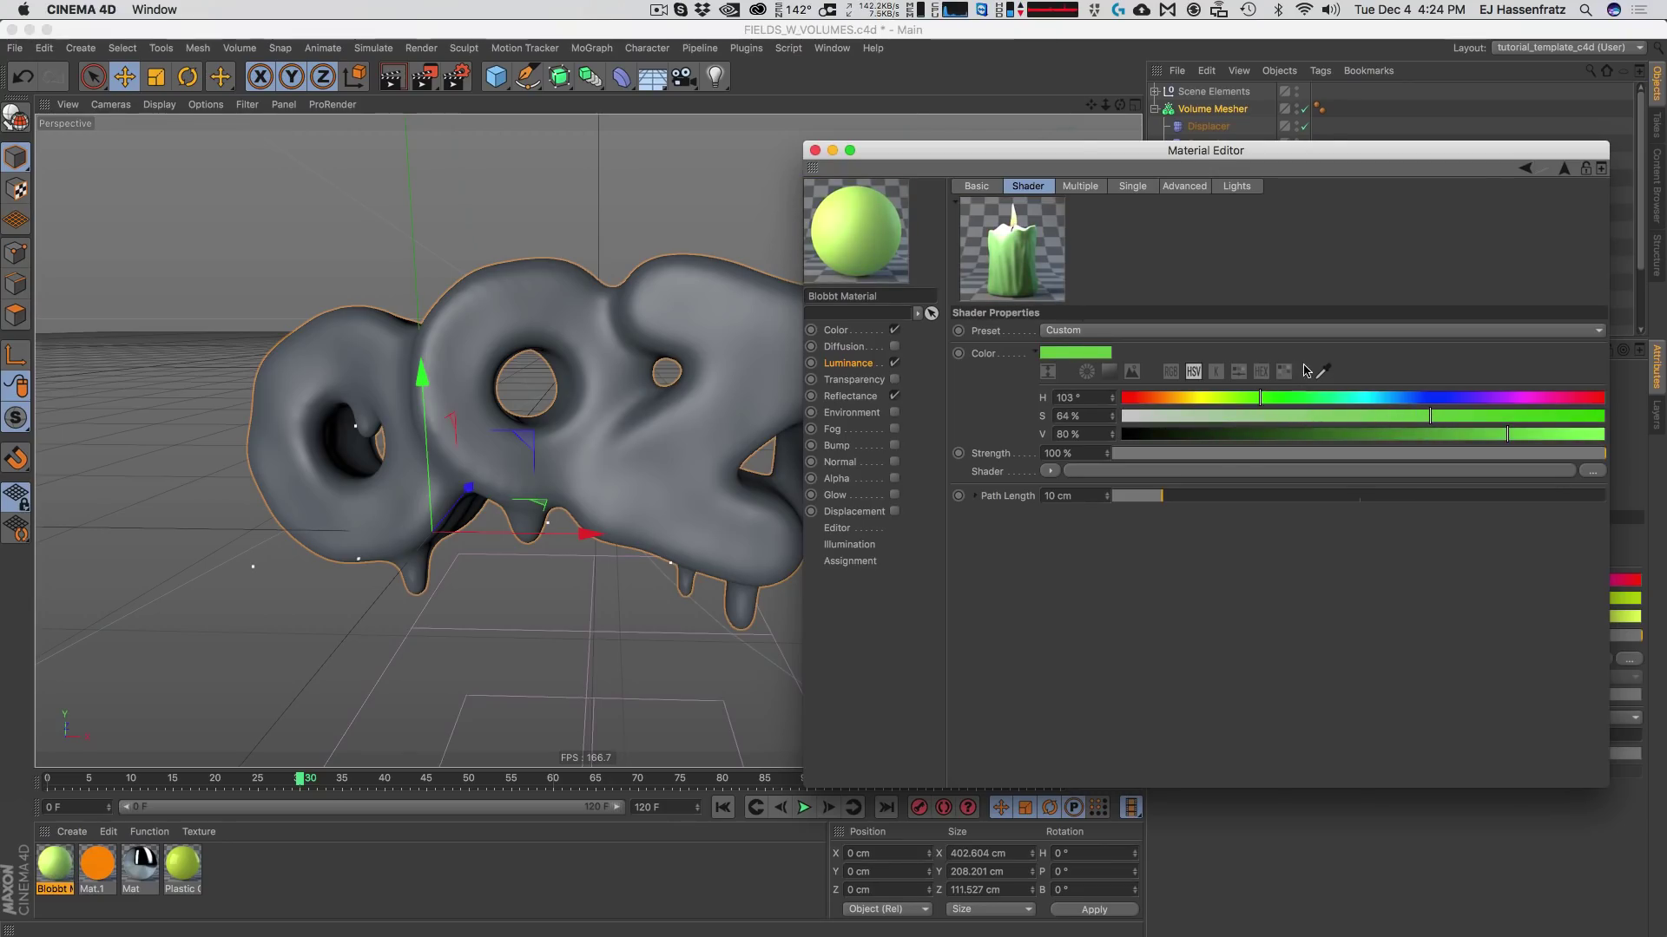
{"action": "left_click", "coordinate": [1253, 397]}
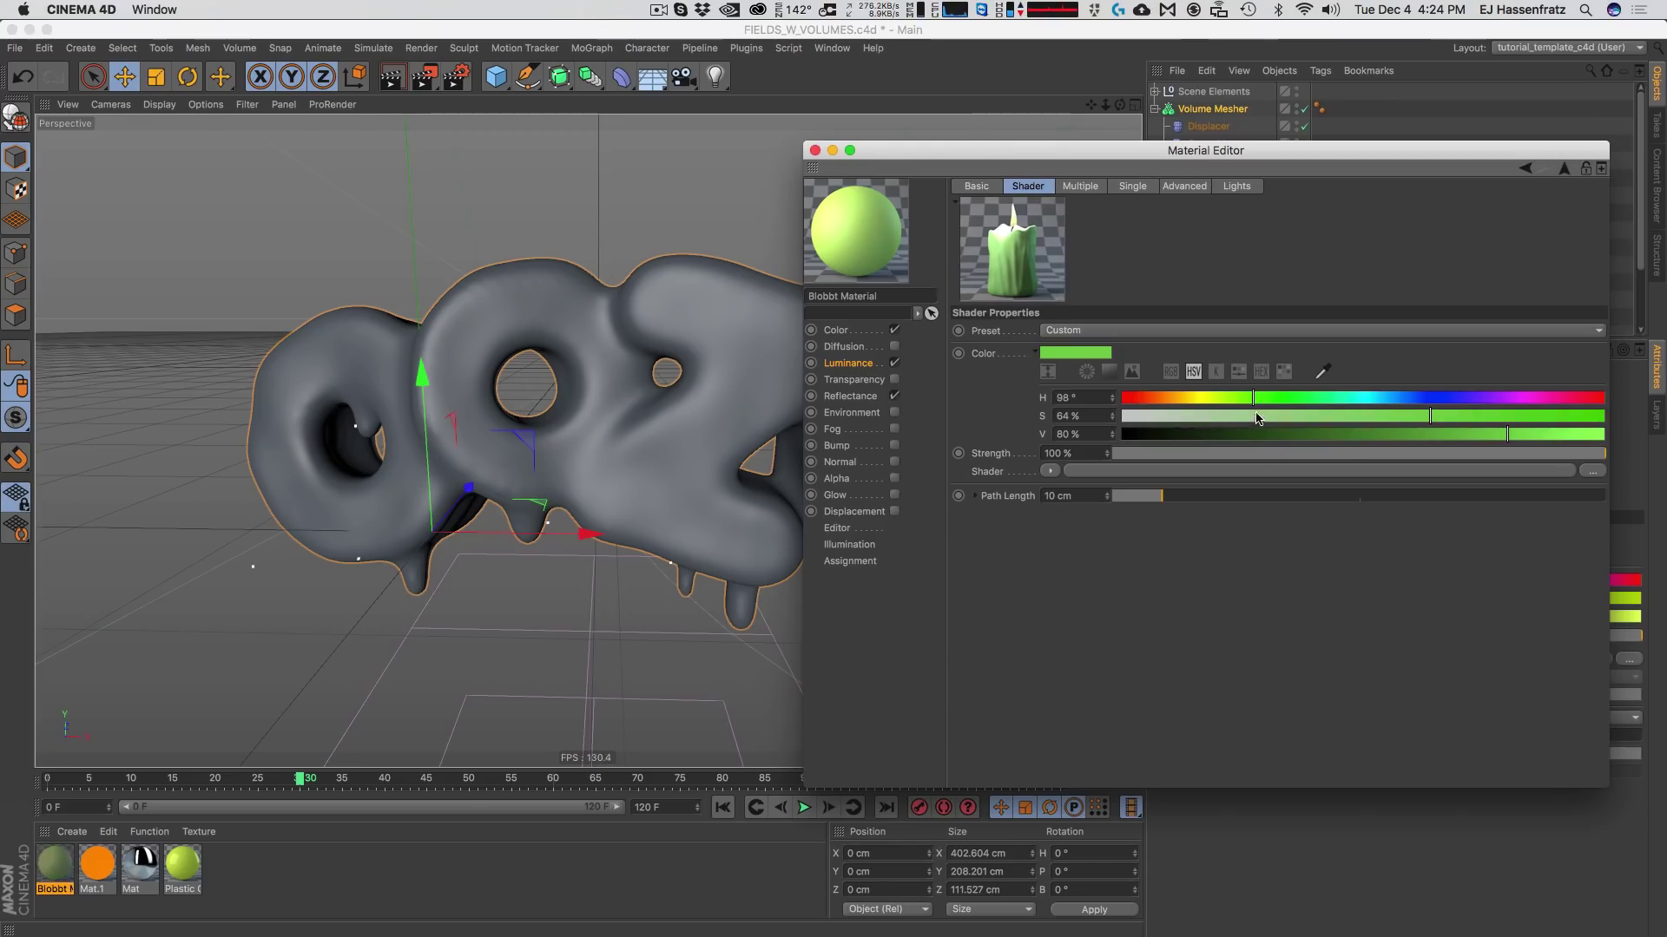
{"action": "left_click", "coordinate": [1261, 397]}
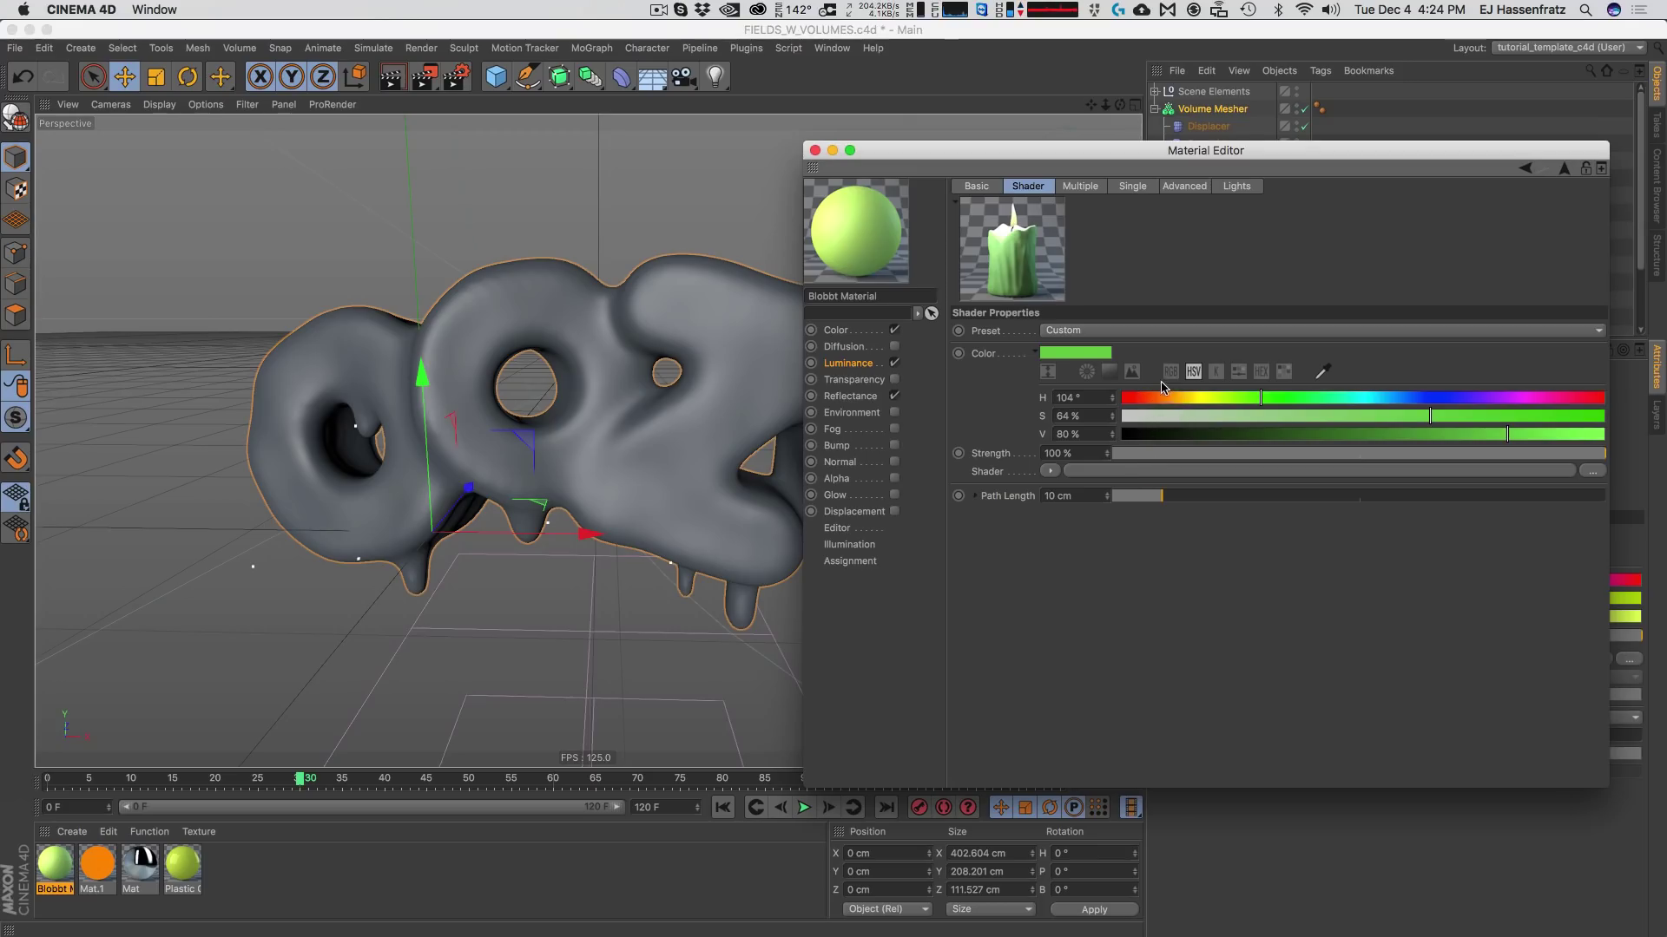
{"action": "left_click", "coordinate": [1250, 397]}
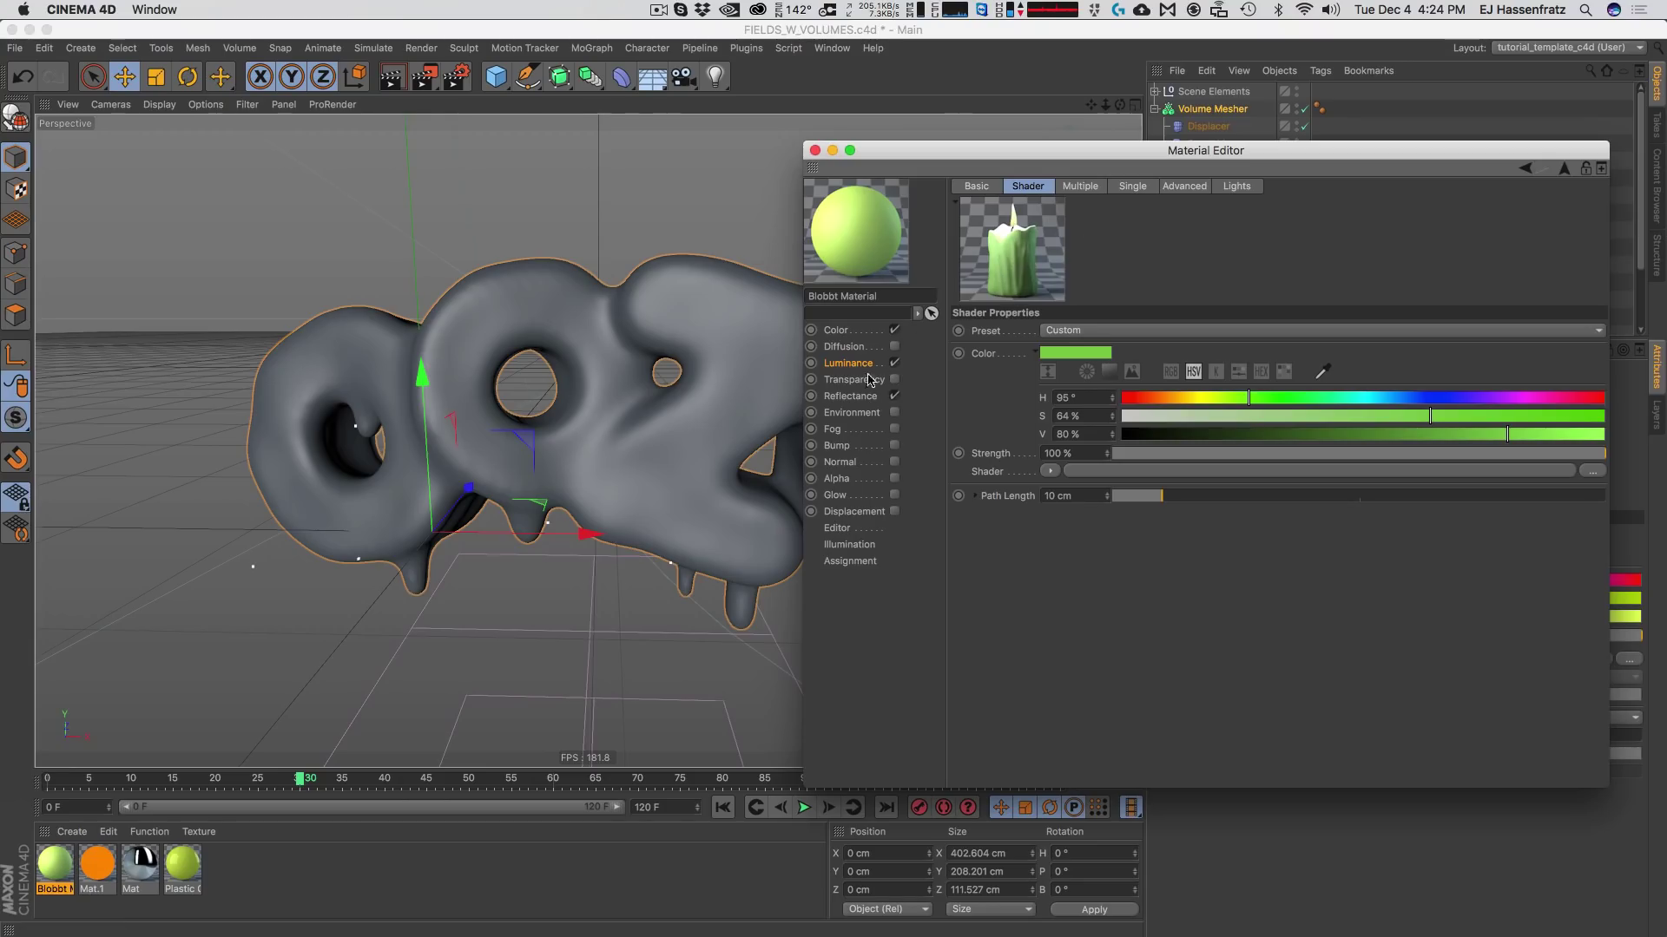
Compare the material preview with the Luminance channel off and on, leaving it enabled.
{"action": "left_click", "coordinate": [894, 364]}
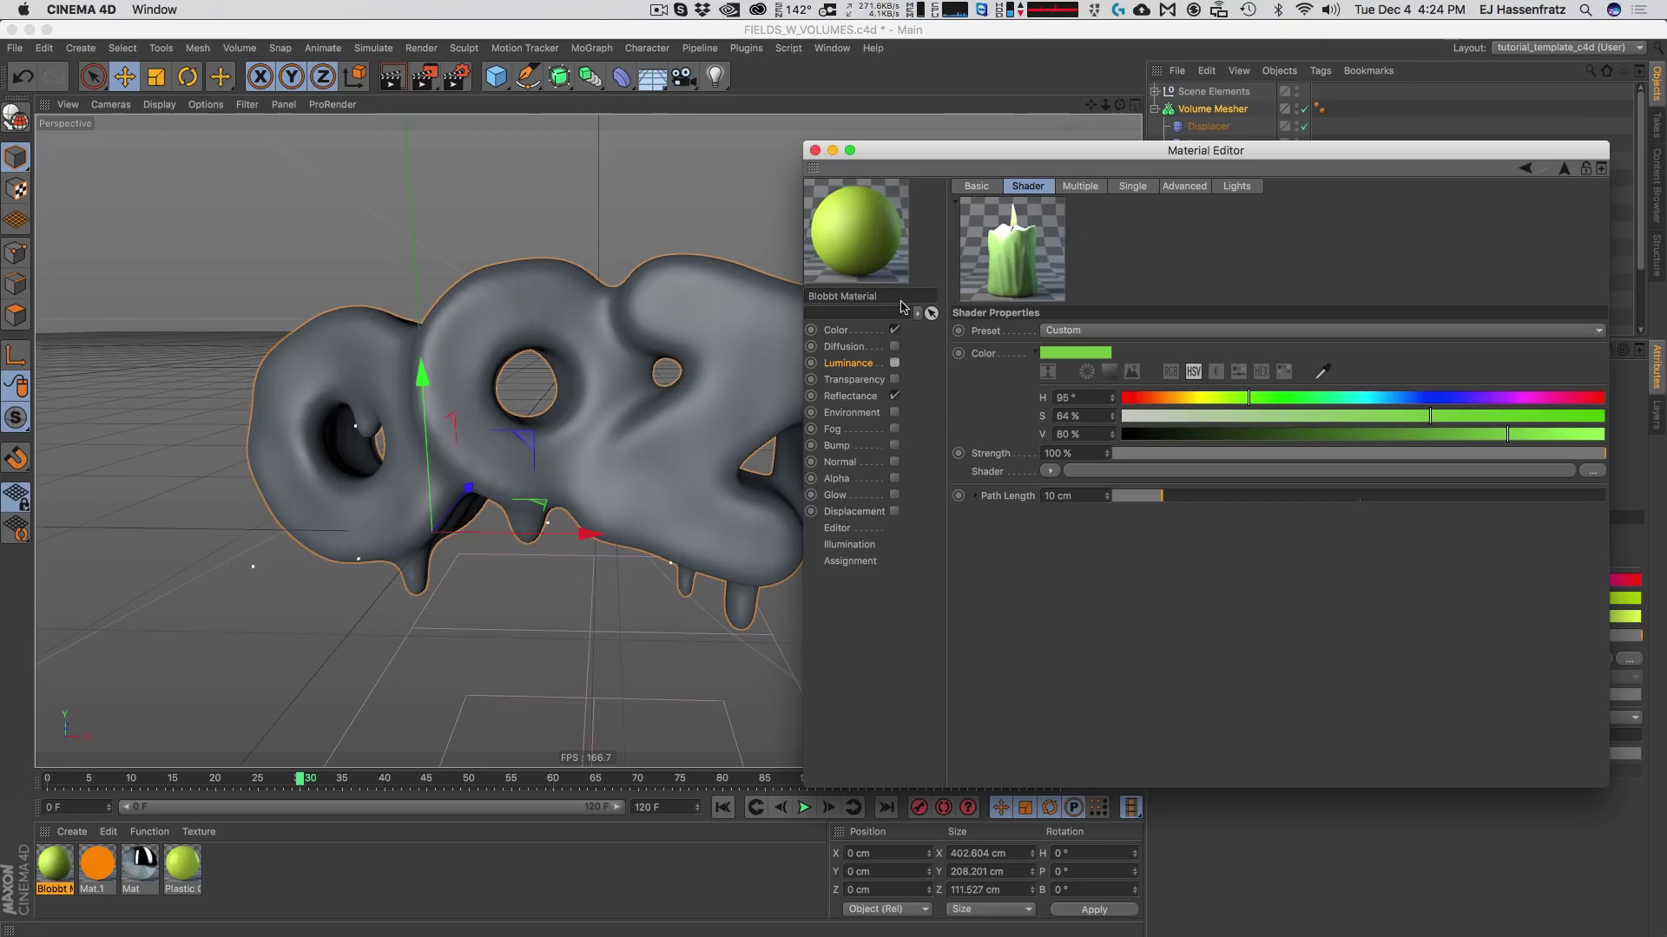
{"action": "left_click", "coordinate": [894, 365]}
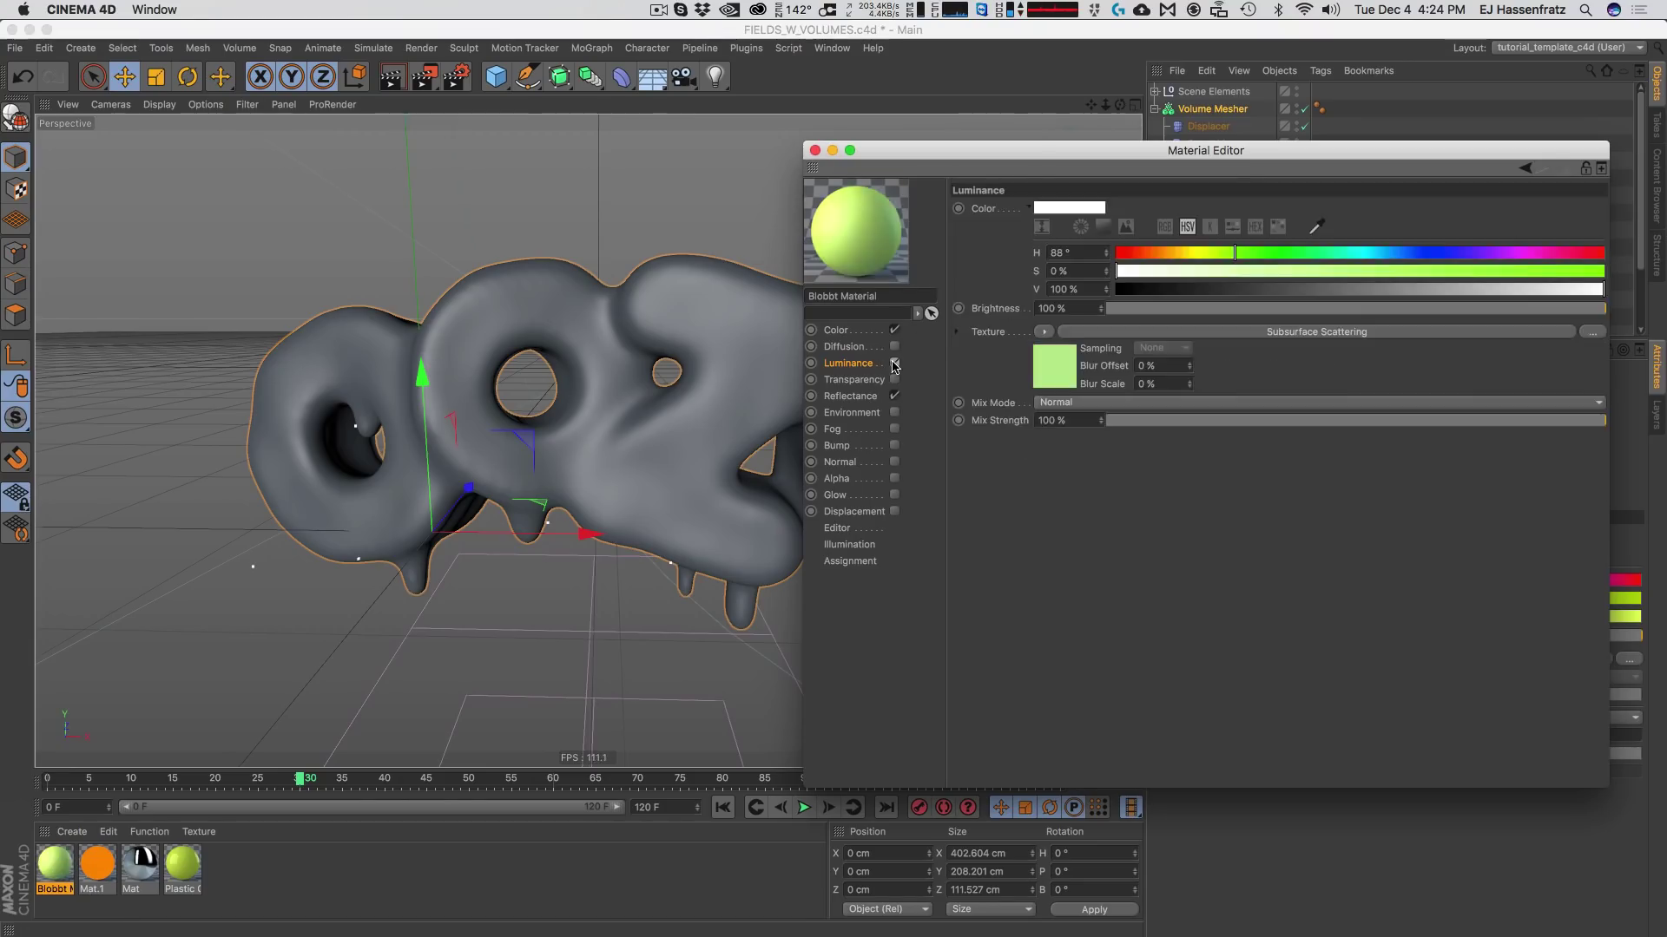
{"action": "left_click", "coordinate": [1079, 335]}
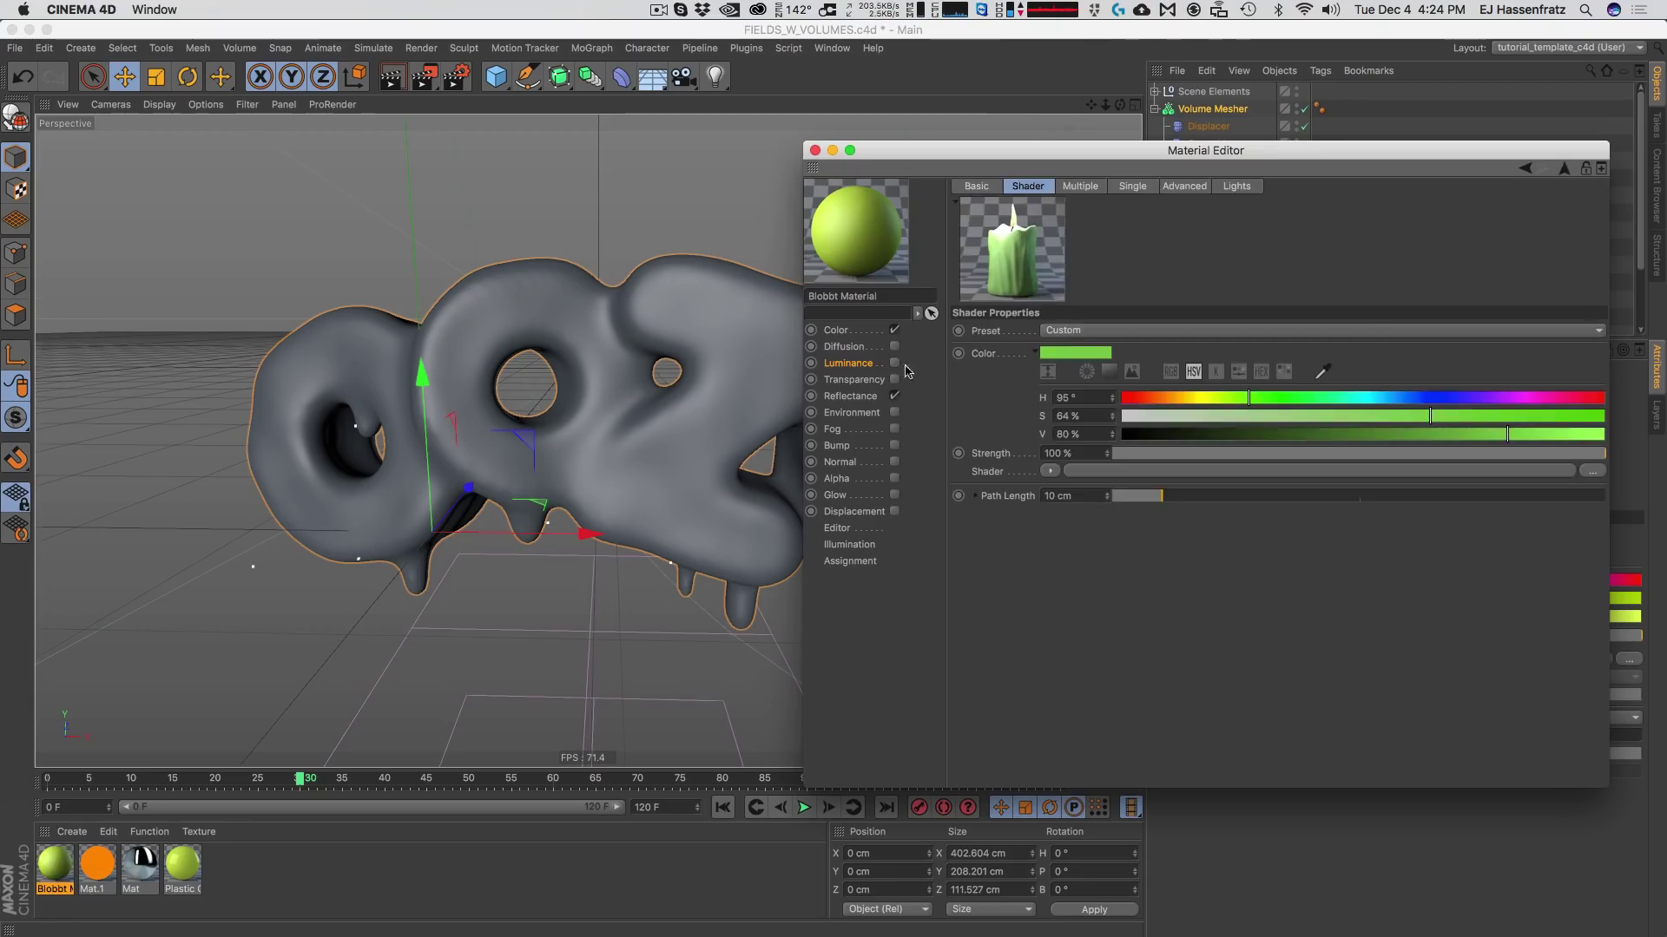
{"action": "left_click", "coordinate": [894, 364]}
Set the Subsurface Scattering shader's Strength to 150% and its Path Length to 2 cm.
{"action": "left_click", "coordinate": [1079, 333]}
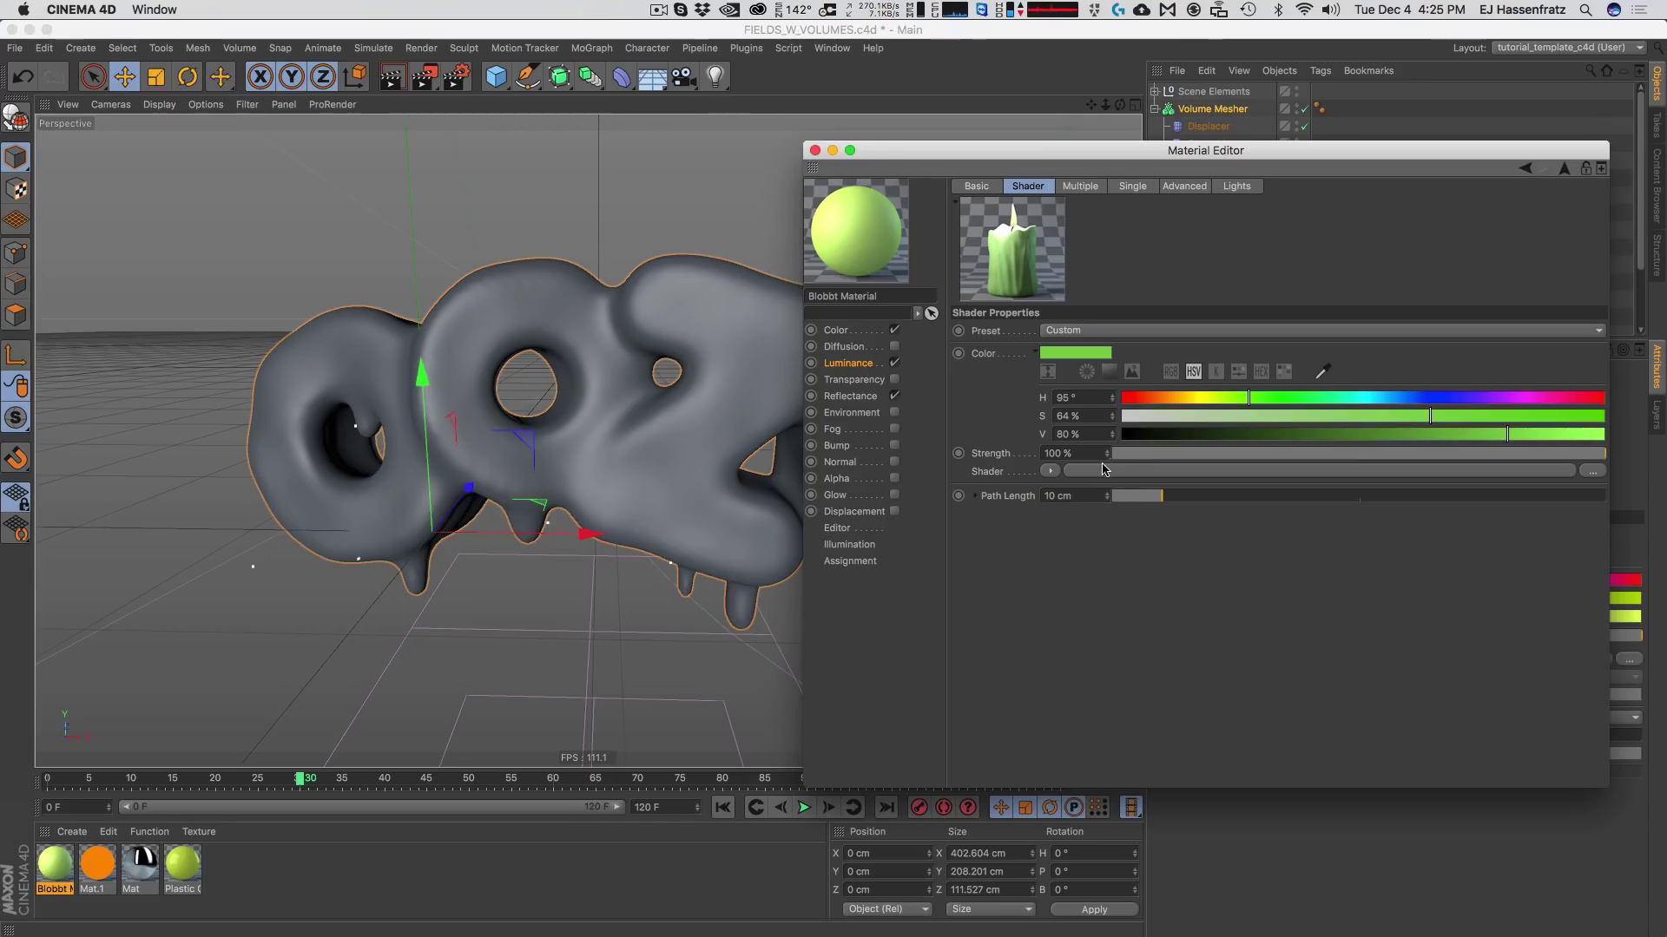
{"action": "left_click_drag", "start_coordinate": [1082, 454], "coordinate": [987, 456]}
{"action": "type", "text": "150"}
{"action": "key", "text": "Return"}
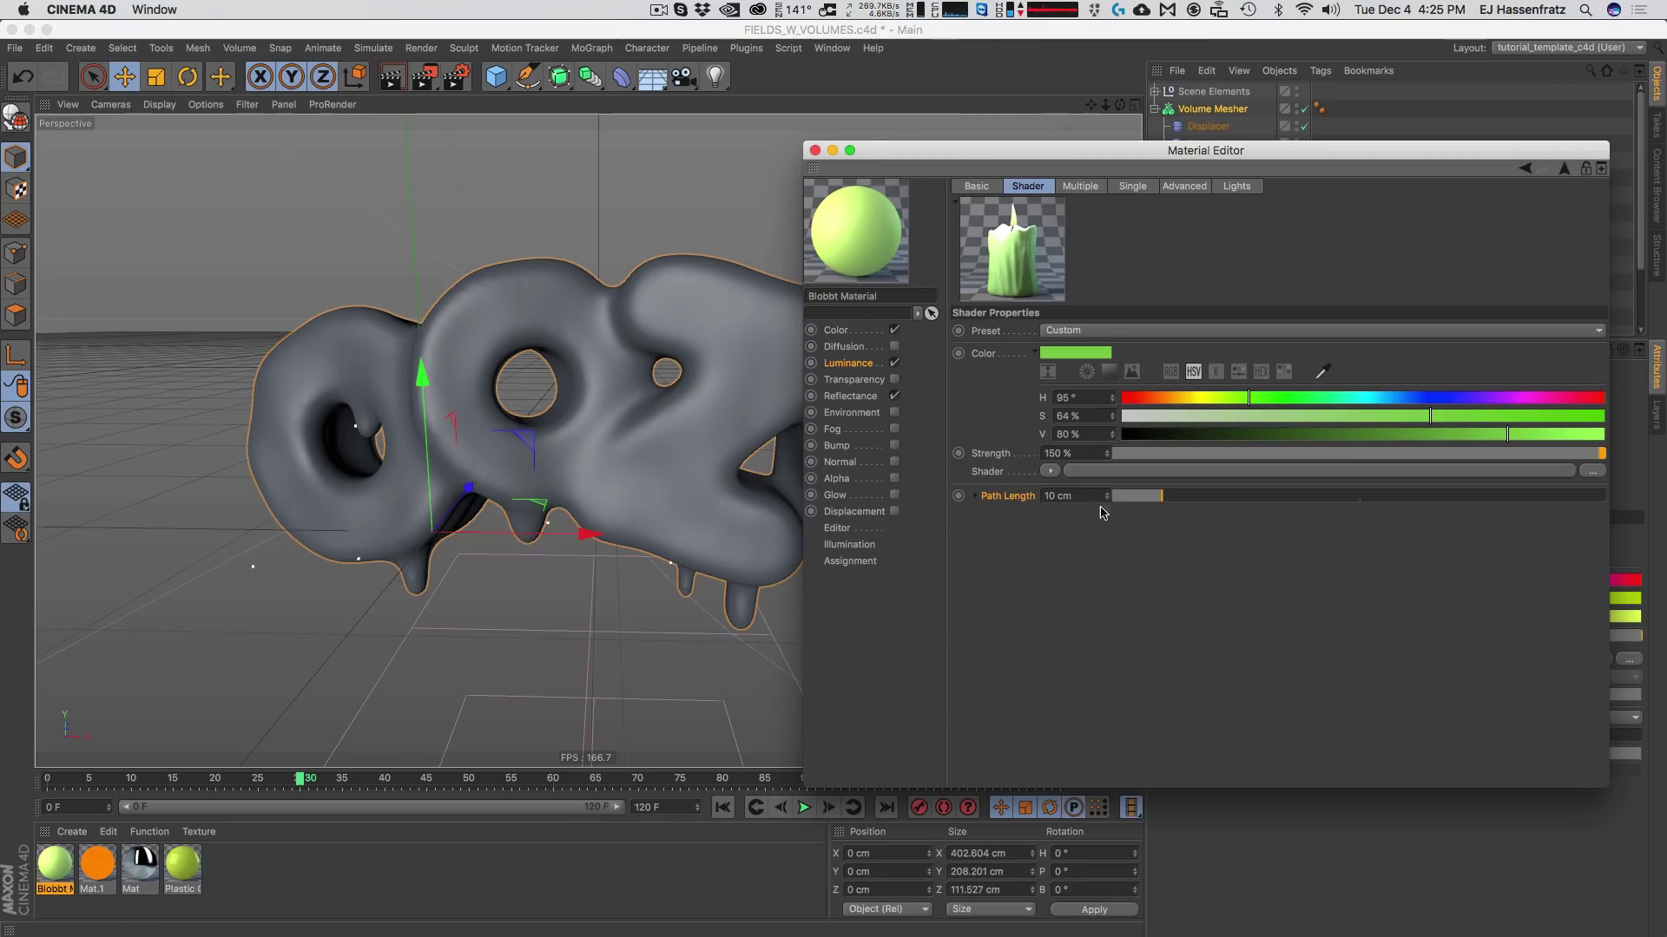
{"action": "left_click", "coordinate": [1125, 496]}
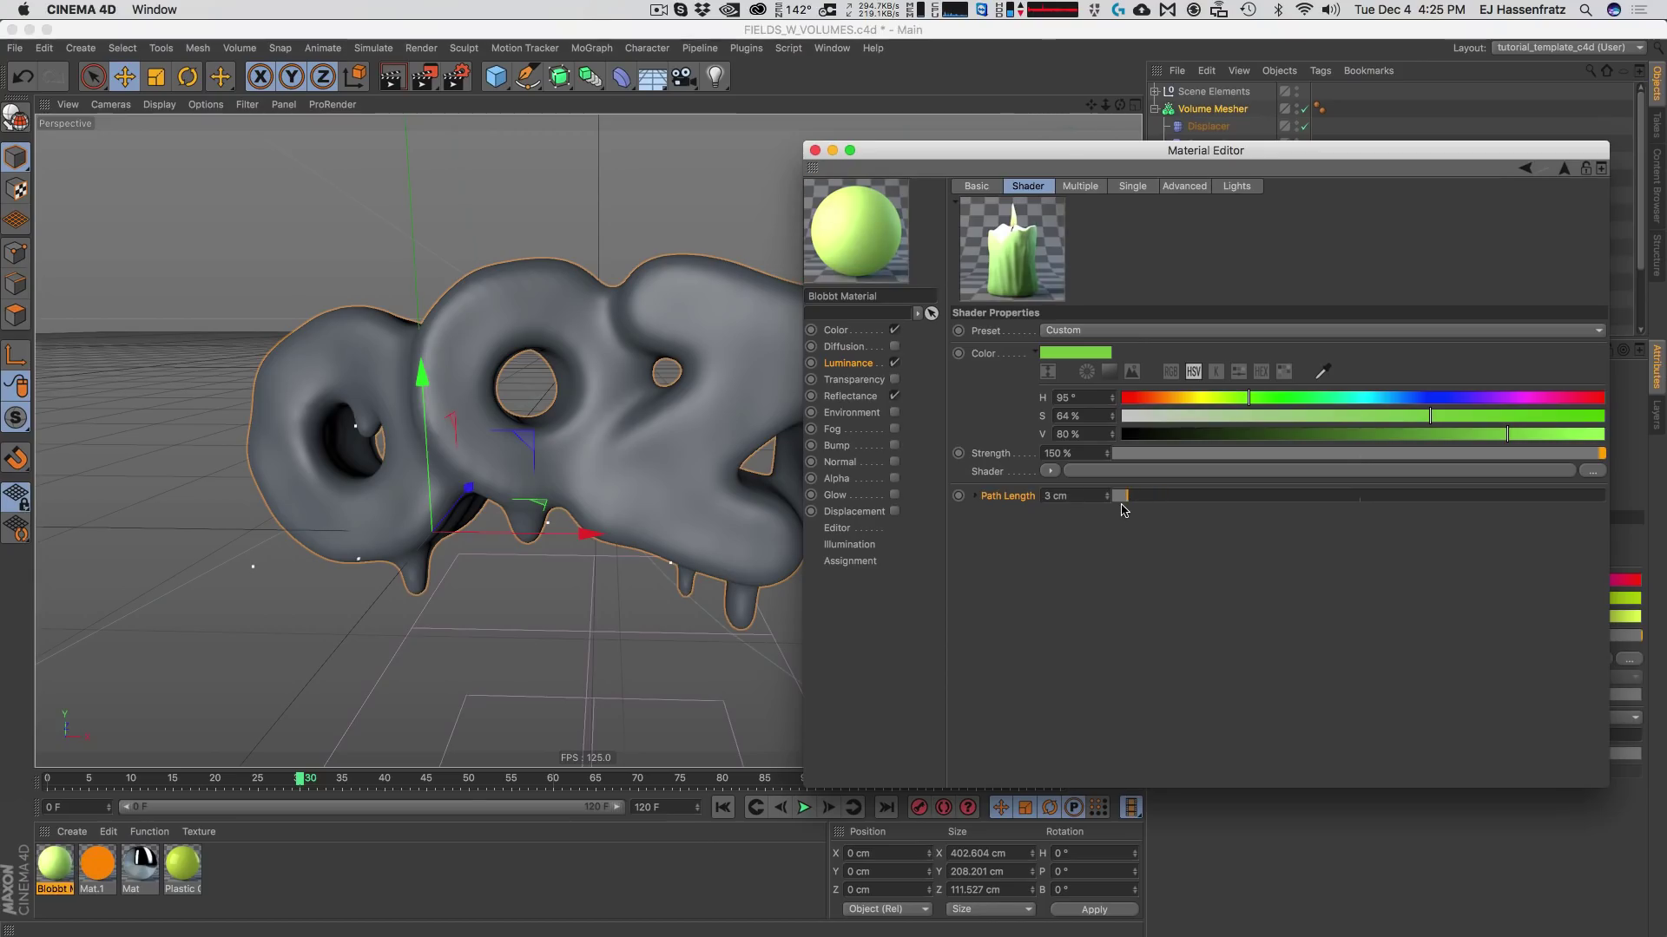
{"action": "left_click_drag", "start_coordinate": [1122, 500], "coordinate": [1106, 505]}
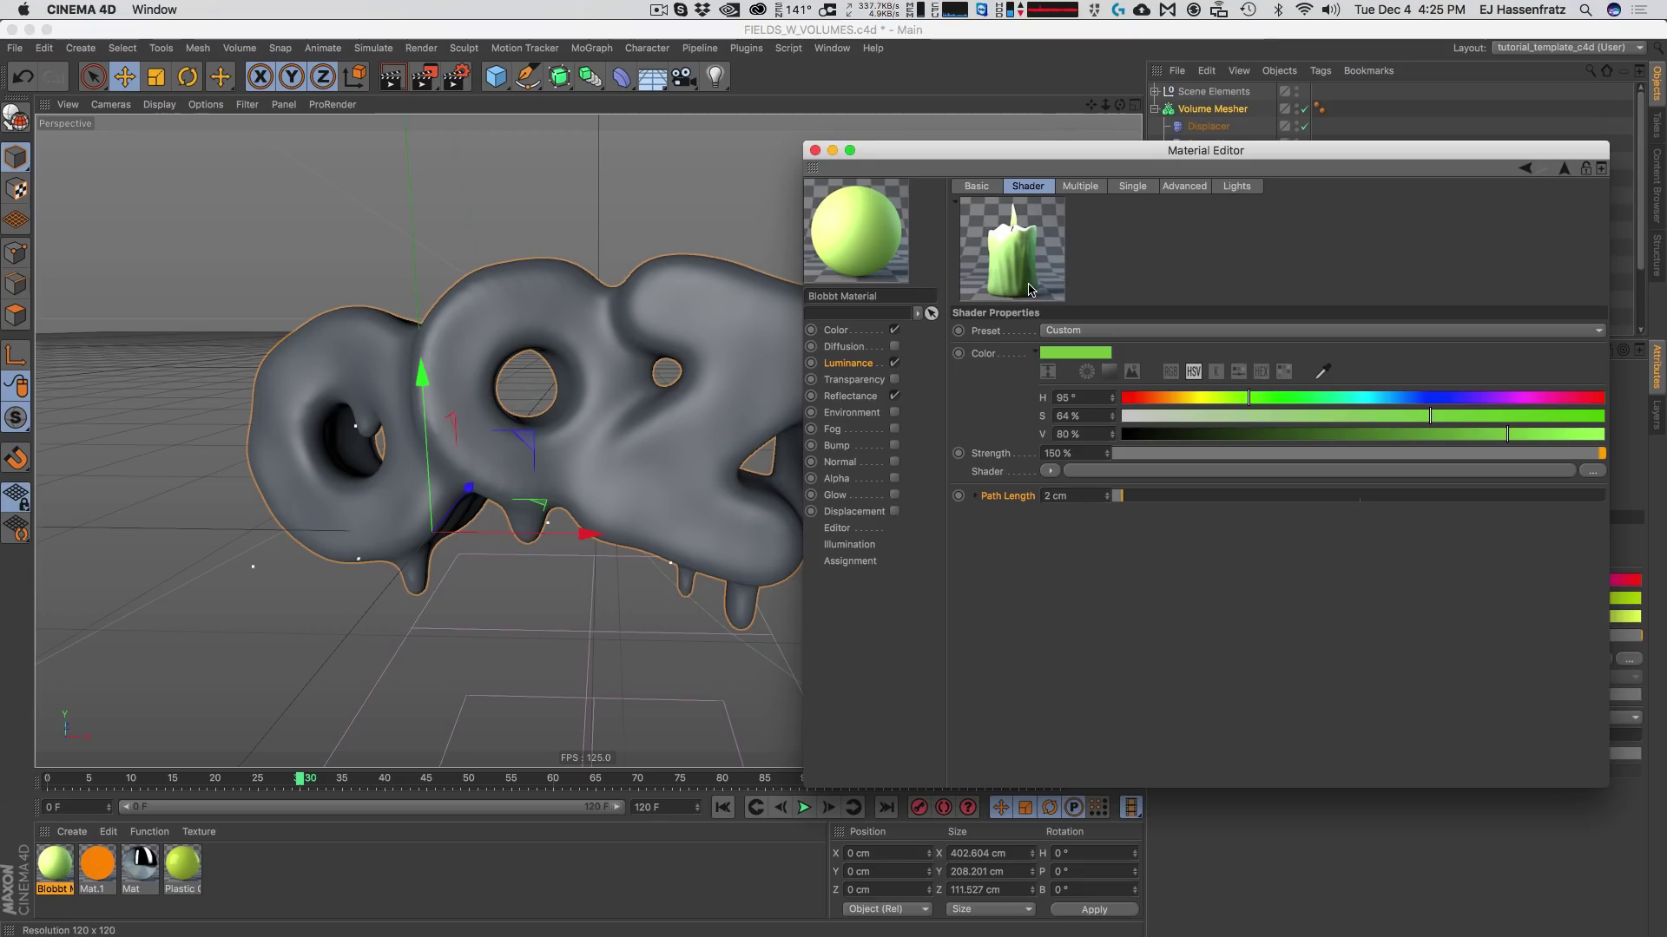
Apply Blobbt Material to the Volume Mesher.
{"action": "left_click_drag", "start_coordinate": [1085, 151], "coordinate": [1223, 346]}
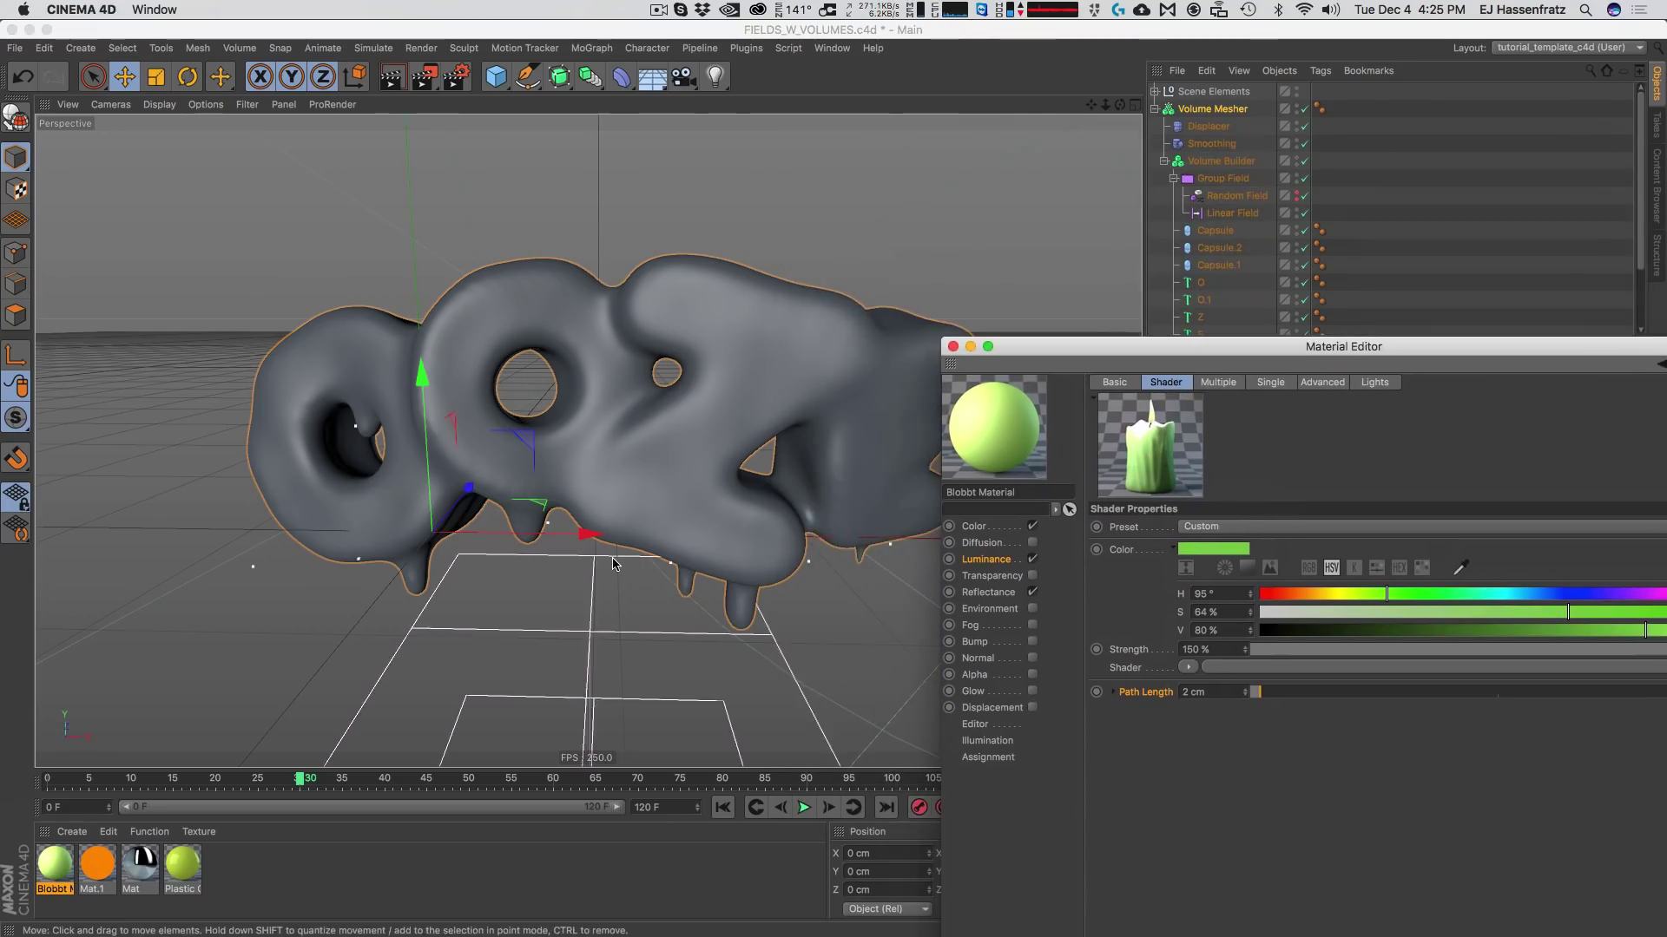
{"action": "left_click_drag", "start_coordinate": [54, 863], "coordinate": [1204, 109]}
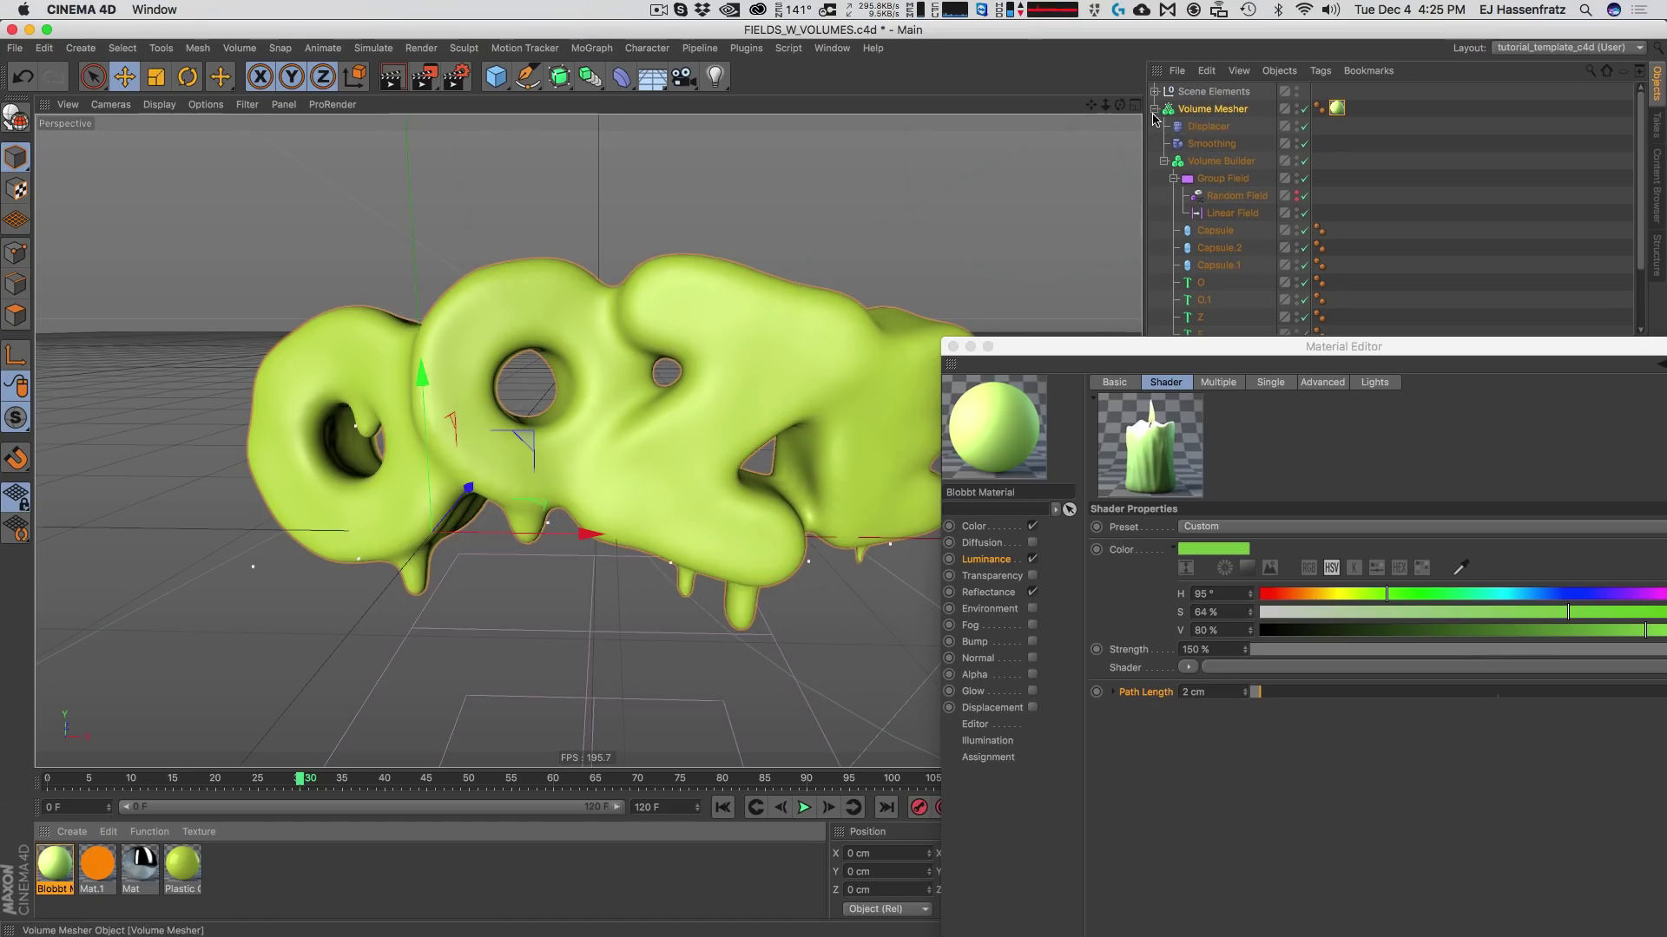
Switch to the four-view layout and render the perspective view to check the material.
{"action": "middle_click", "coordinate": [1124, 129]}
{"action": "left_click_drag", "start_coordinate": [1090, 342], "coordinate": [778, 158]}
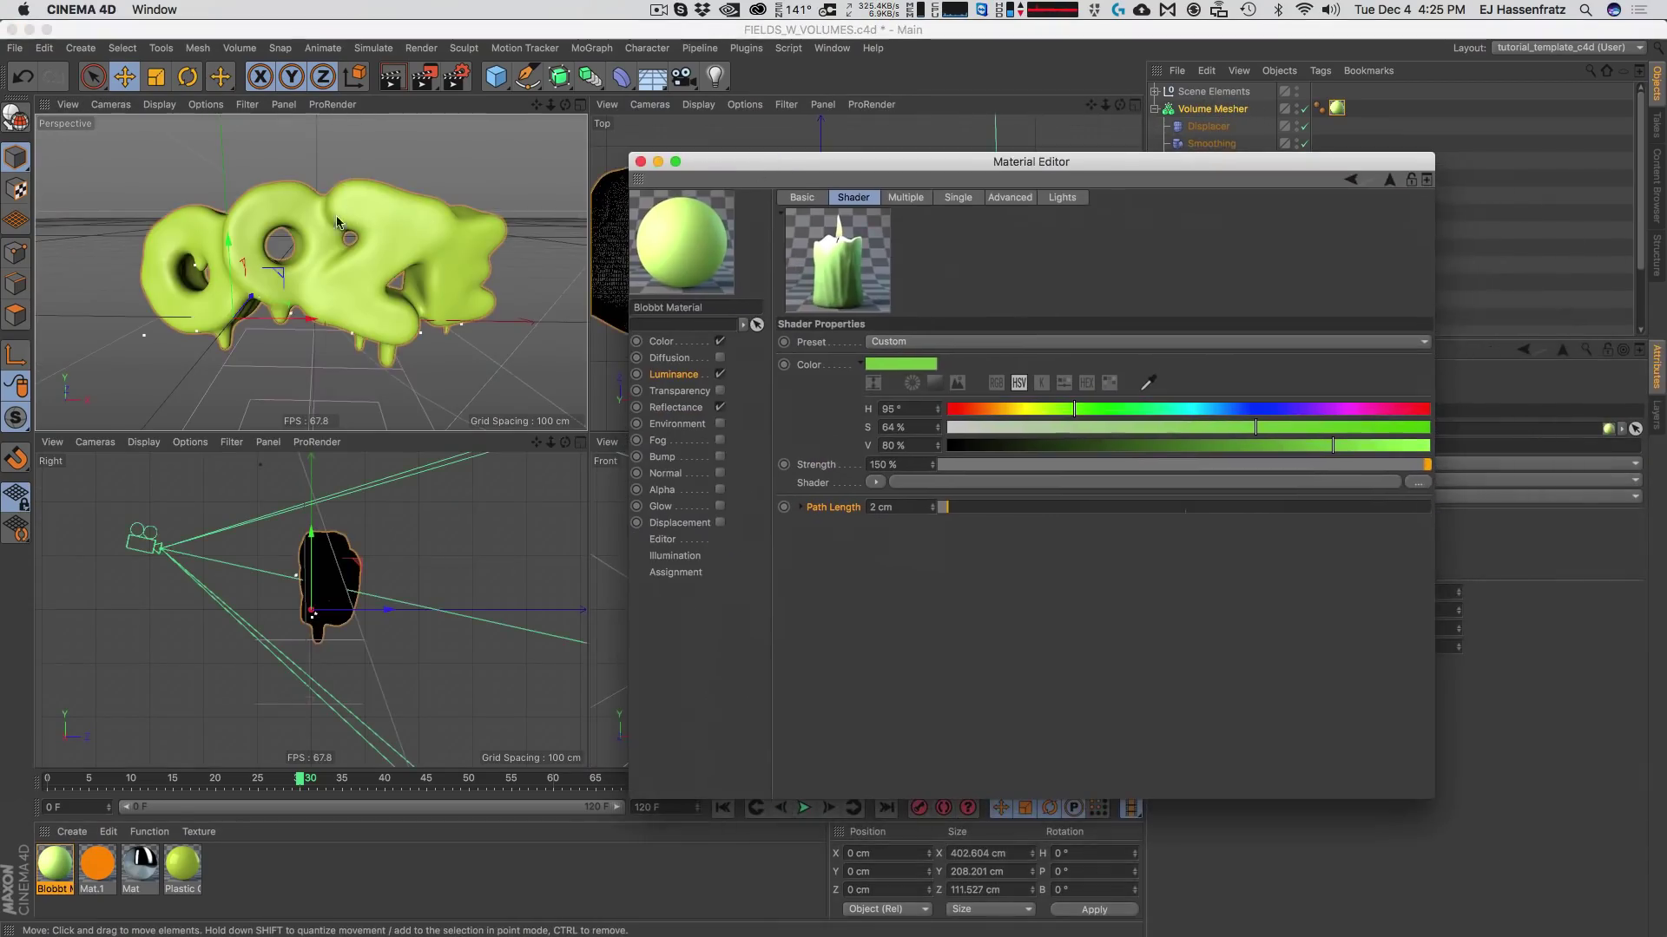
{"action": "left_click", "coordinate": [391, 78]}
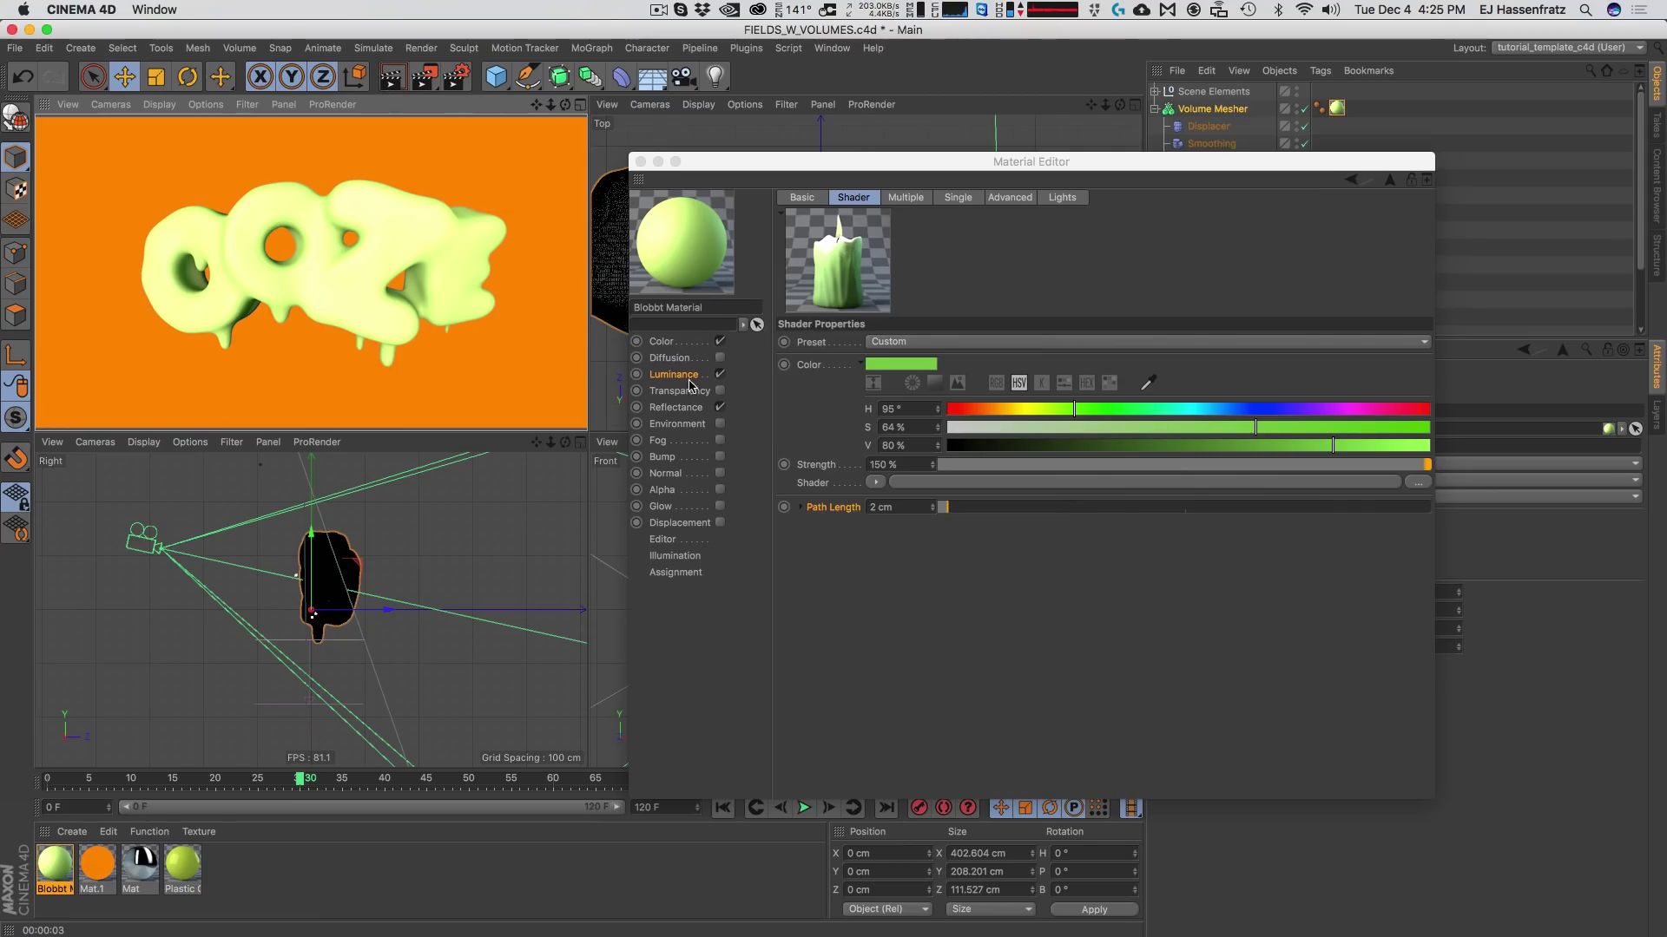
{"action": "left_click_drag", "start_coordinate": [768, 162], "coordinate": [829, 171]}
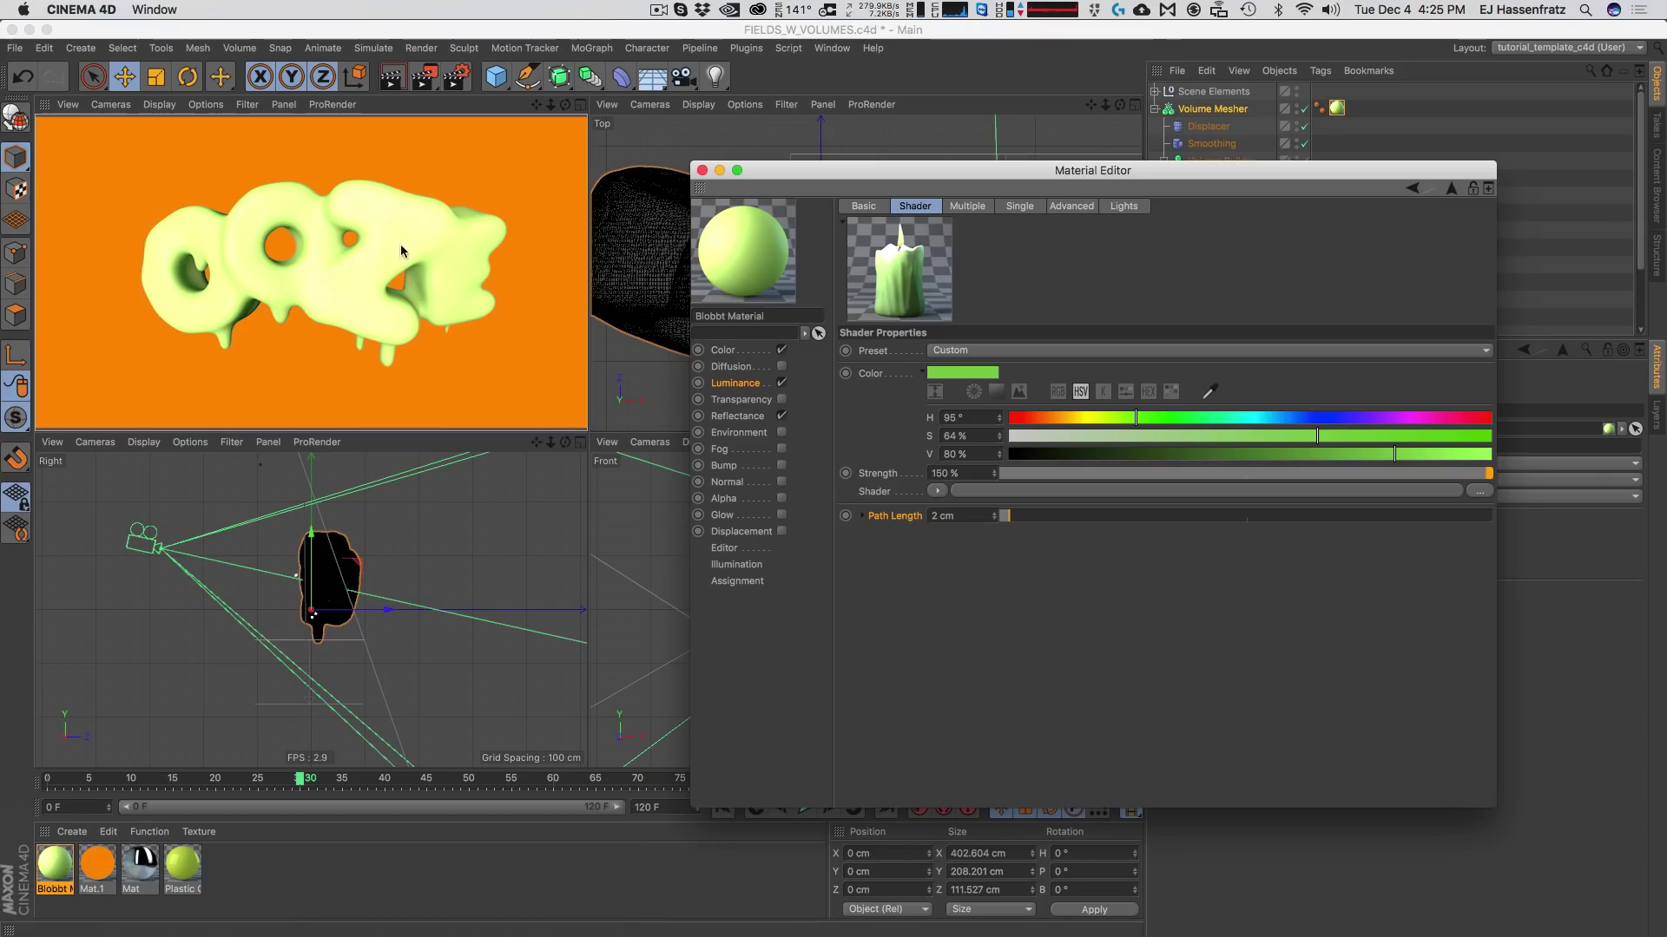
Expand the Scene Elements group and enable the Overhead Light, BKG Light and Side Light.
{"action": "left_click_drag", "start_coordinate": [803, 171], "coordinate": [794, 397]}
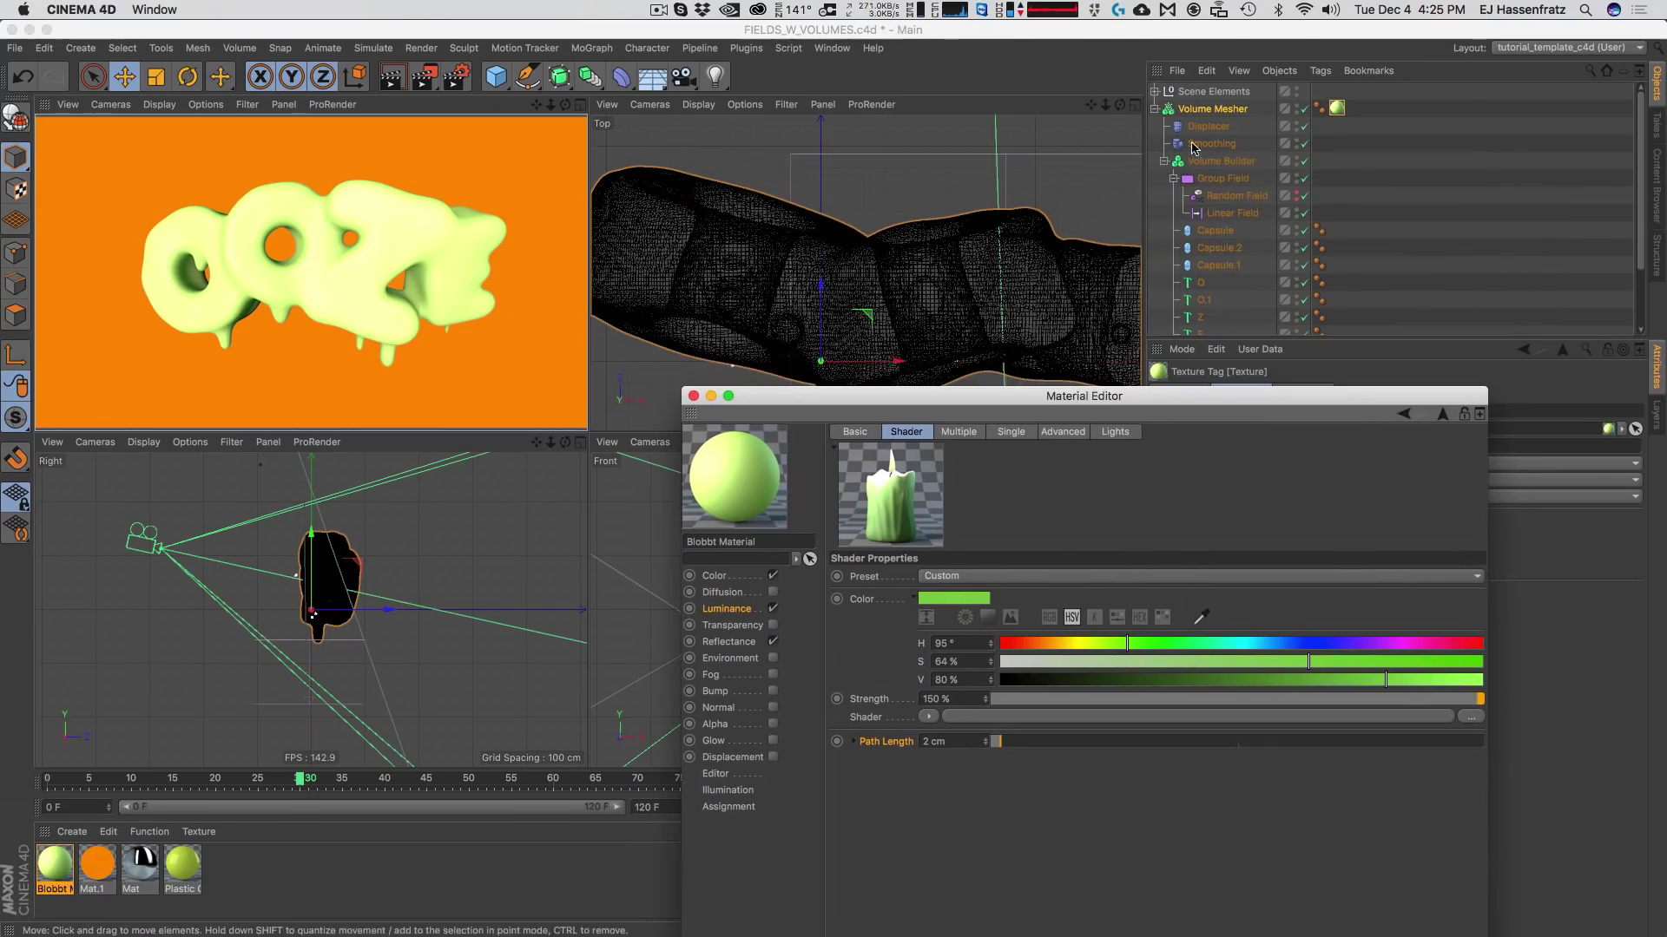
{"action": "left_click", "coordinate": [1155, 91]}
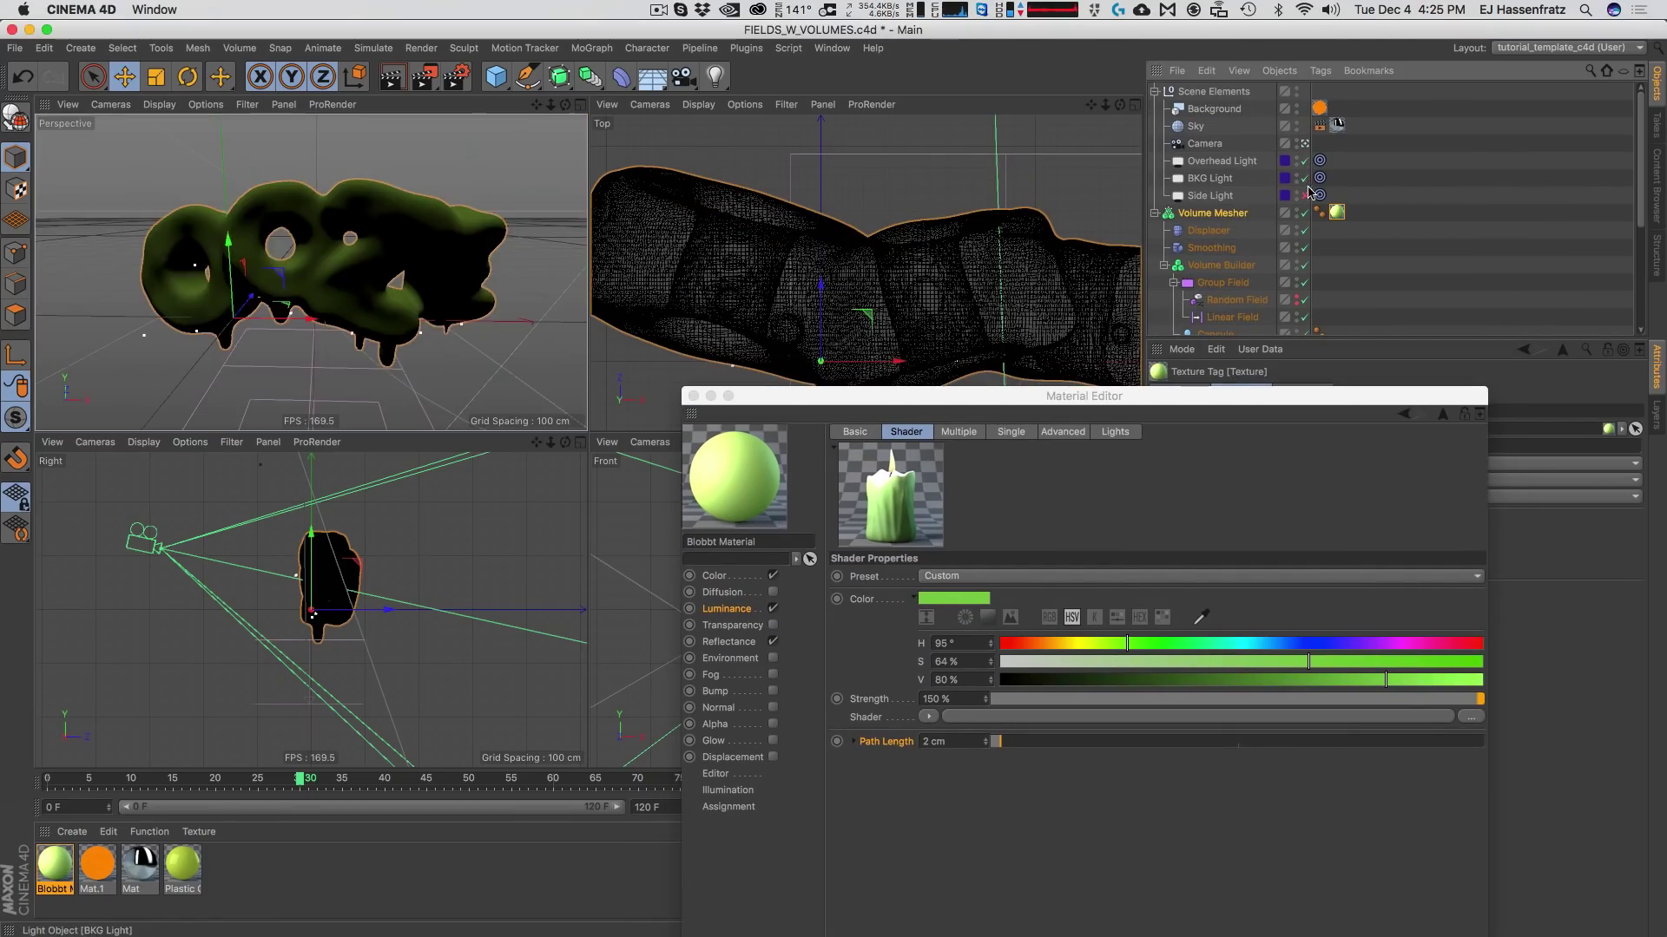
{"action": "left_click", "coordinate": [900, 411]}
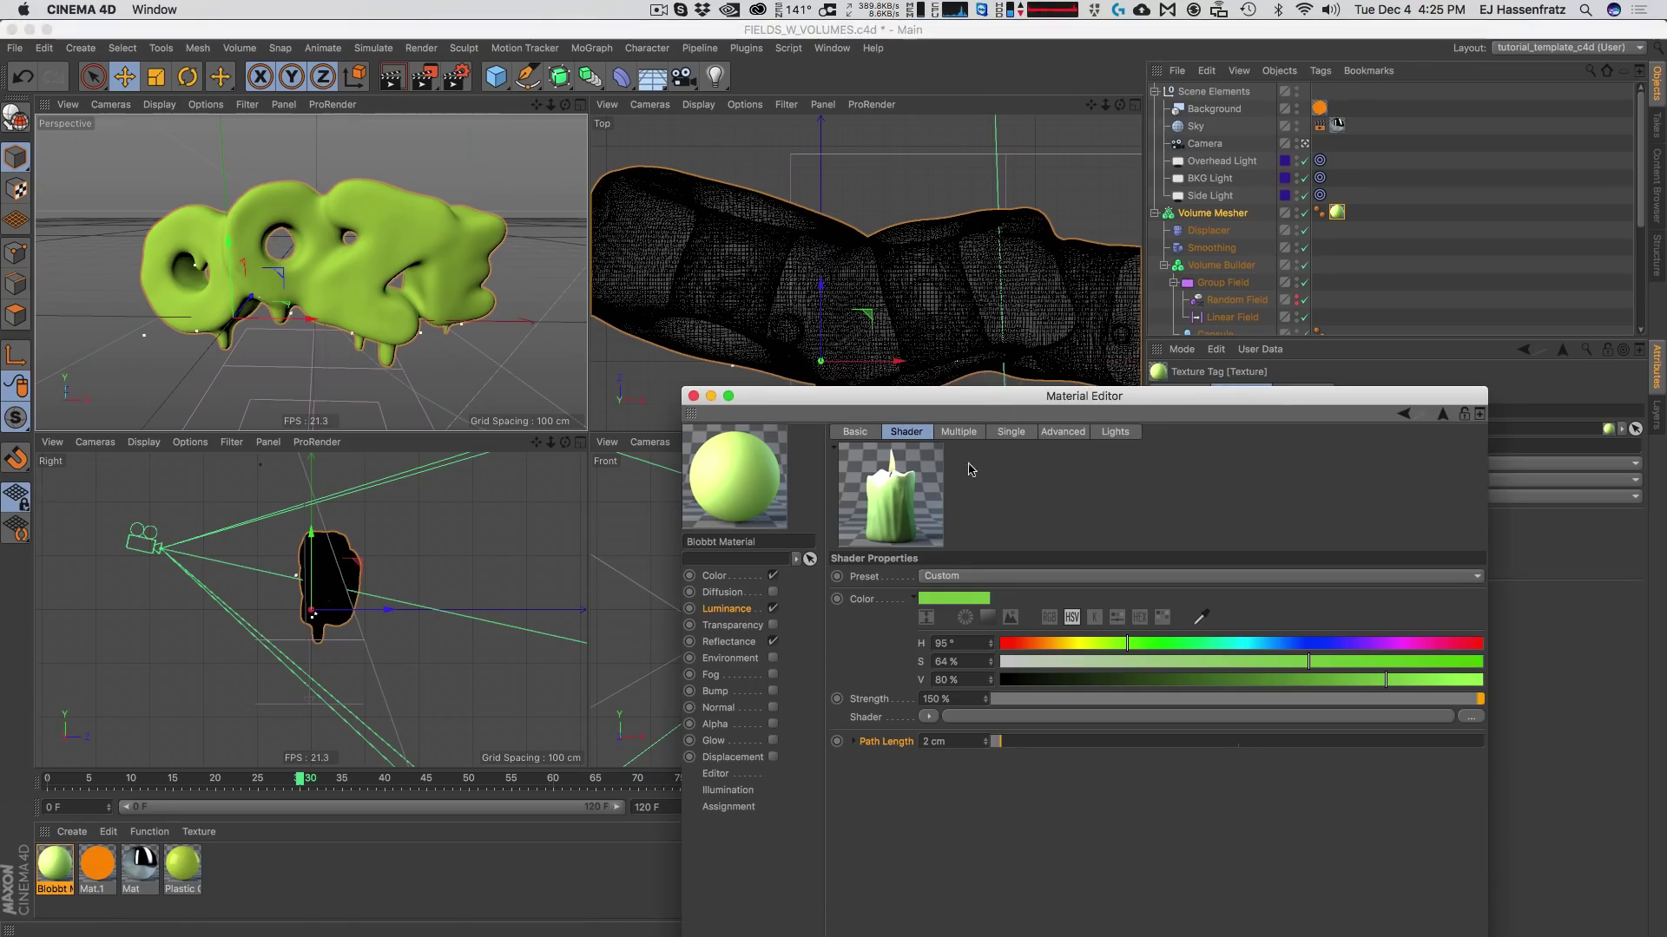
Examine the placement of the Side Light and BKG Light in the Right and Top views, and re-render the perspective view.
{"action": "left_click_drag", "start_coordinate": [550, 444], "coordinate": [325, 584]}
{"action": "left_click", "coordinate": [245, 568]}
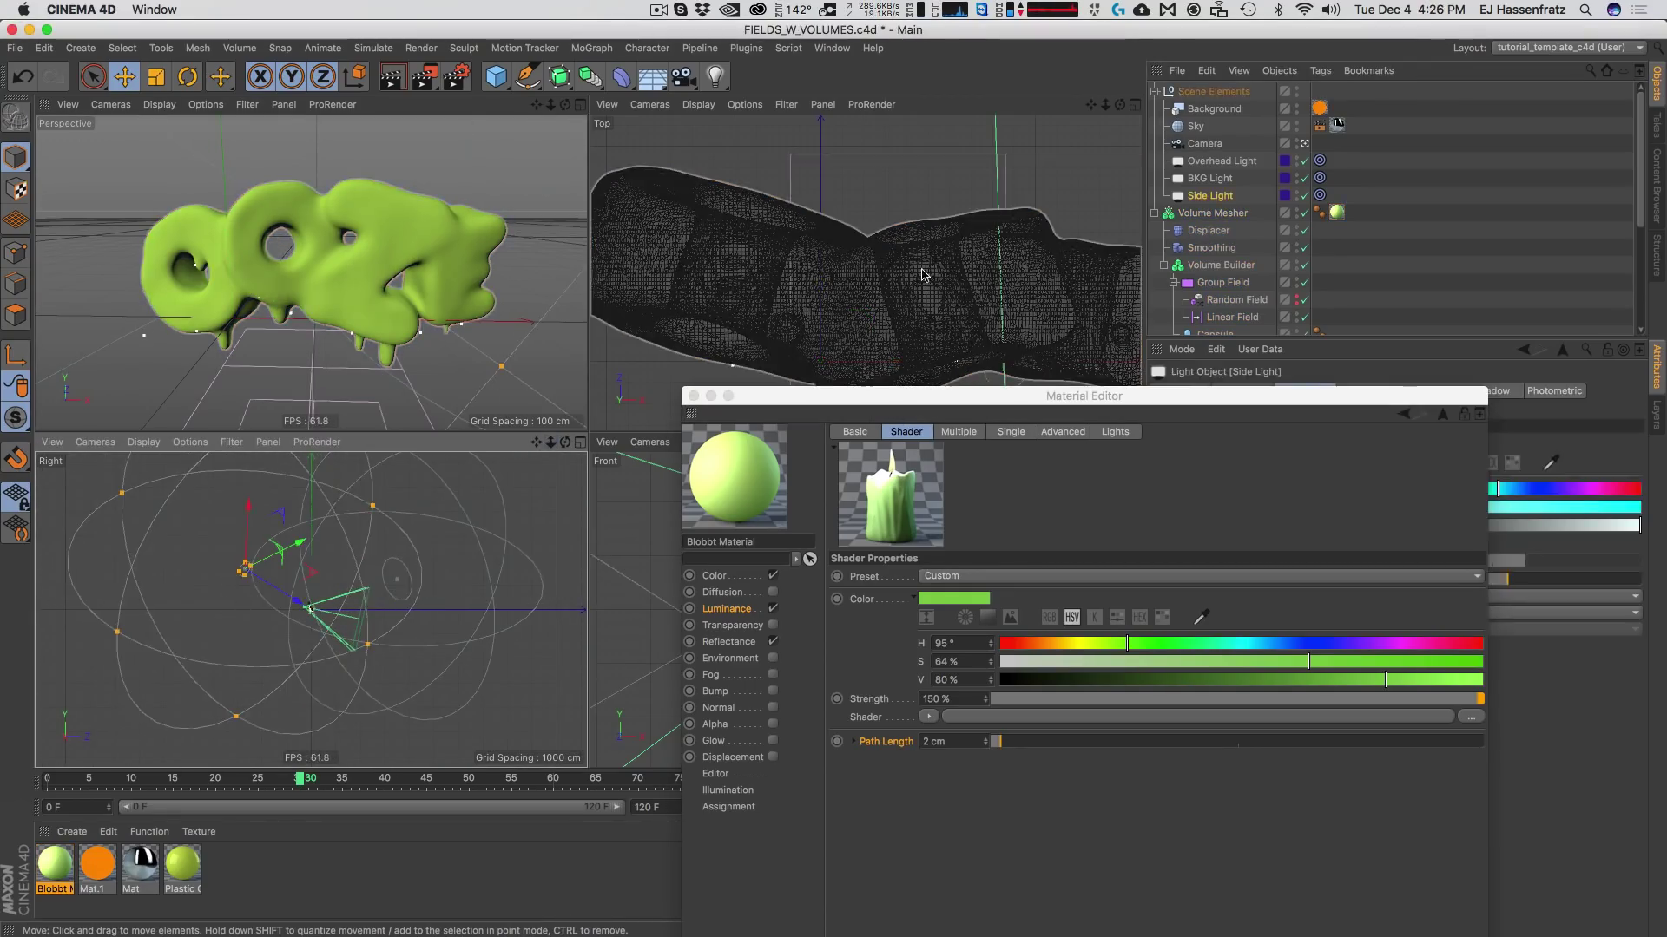
{"action": "left_click", "coordinate": [1210, 178]}
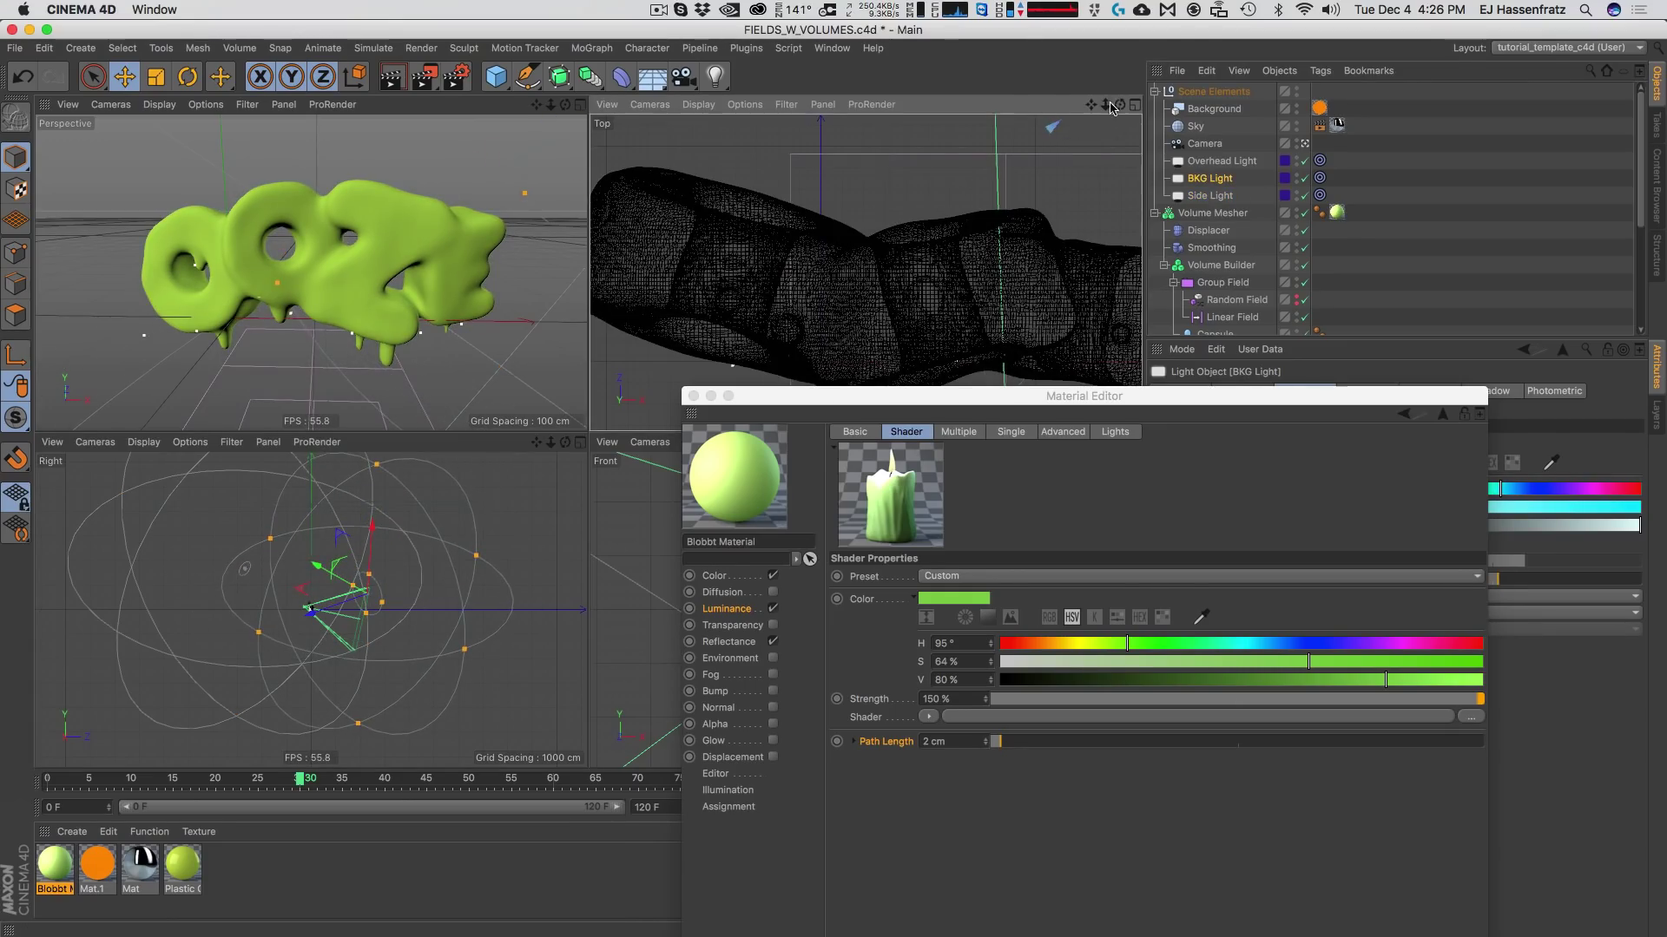
{"action": "scroll", "coordinate": [1003, 219], "scroll_direction": "down", "scroll_amount": 5}
{"action": "scroll", "coordinate": [1002, 219], "scroll_direction": "down", "scroll_amount": 5}
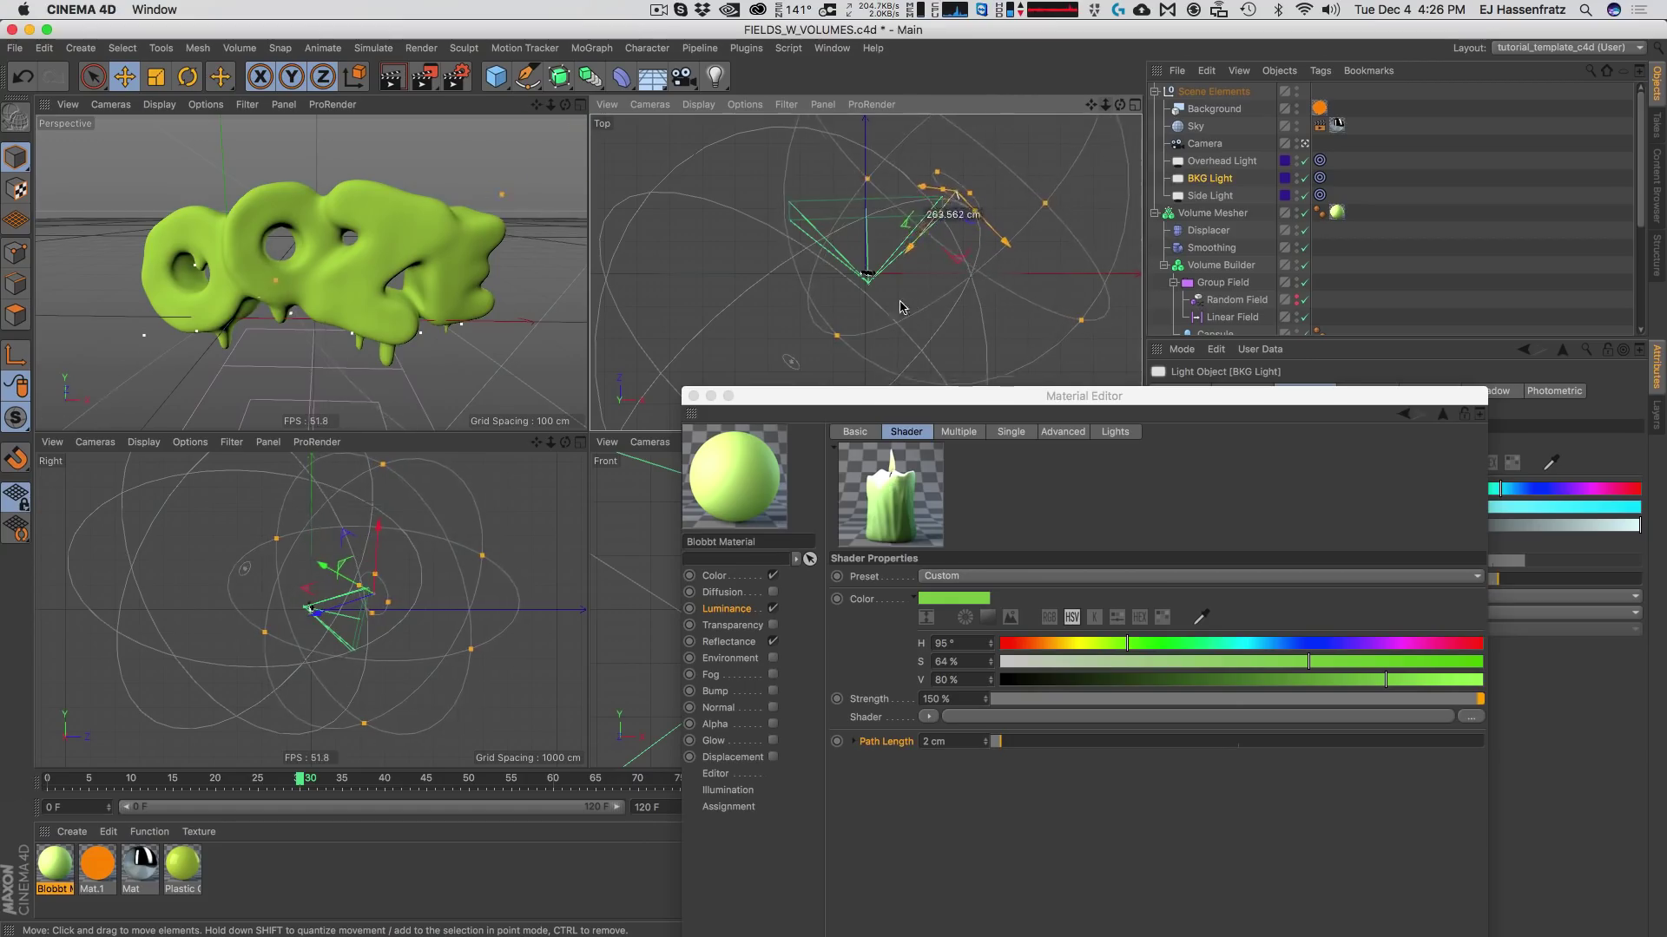
{"action": "left_click_drag", "start_coordinate": [1154, 396], "coordinate": [1183, 249]}
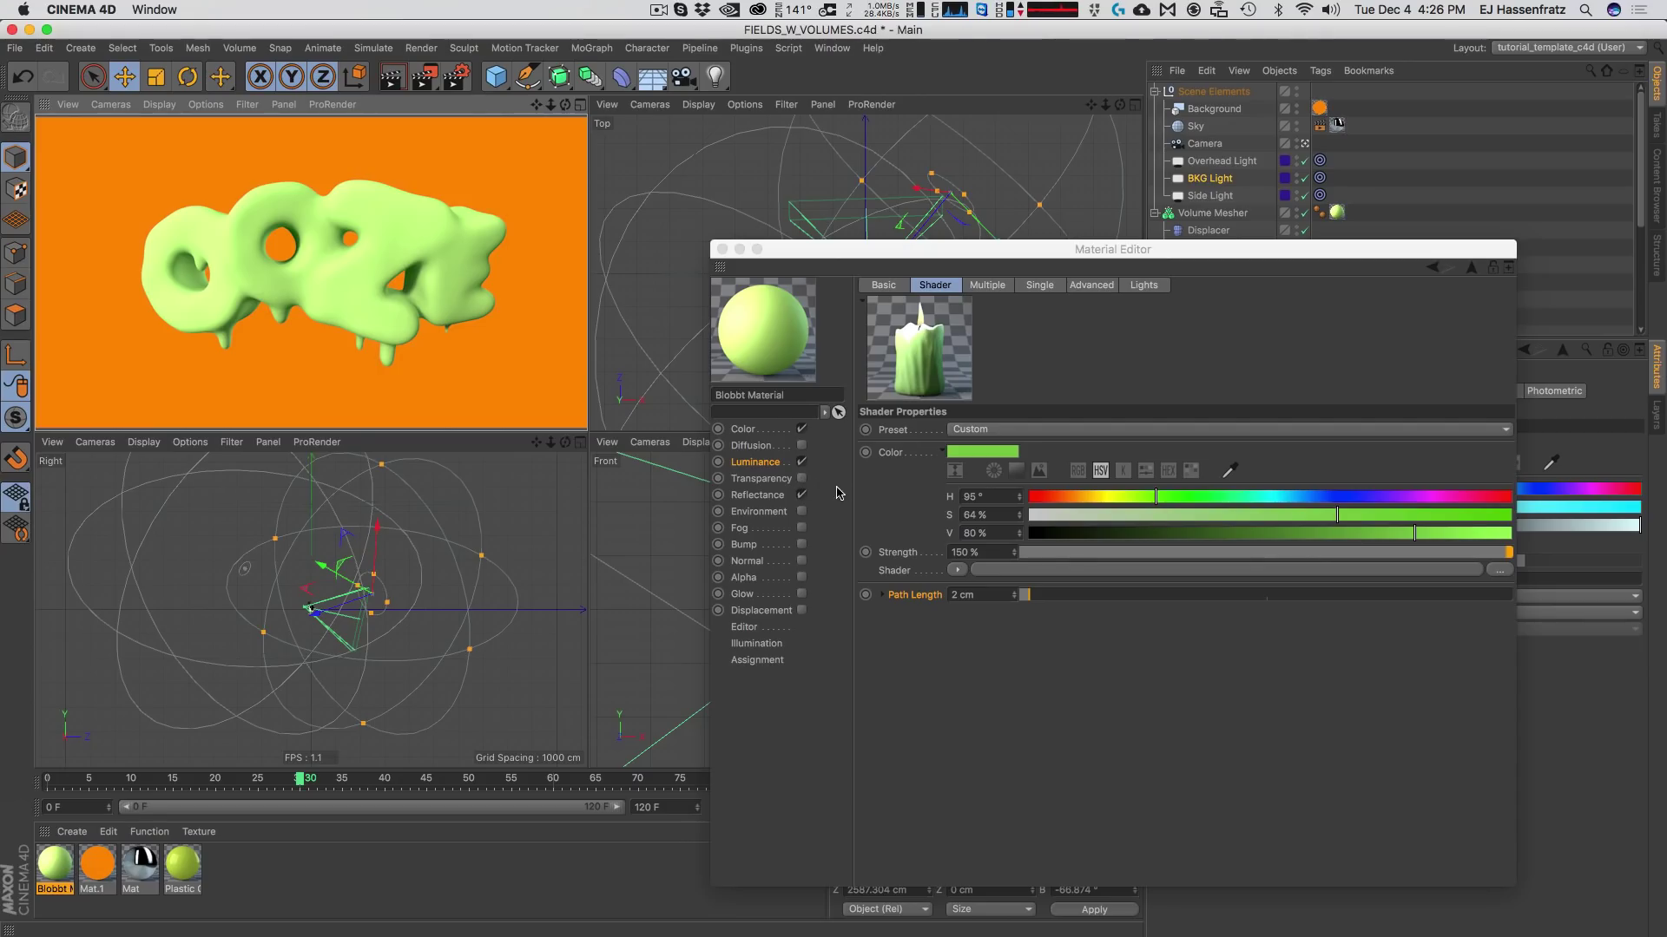
Expand the subsurface shader's Path Length into its colour channels and set Green to 396 %.
{"action": "left_click", "coordinate": [882, 596]}
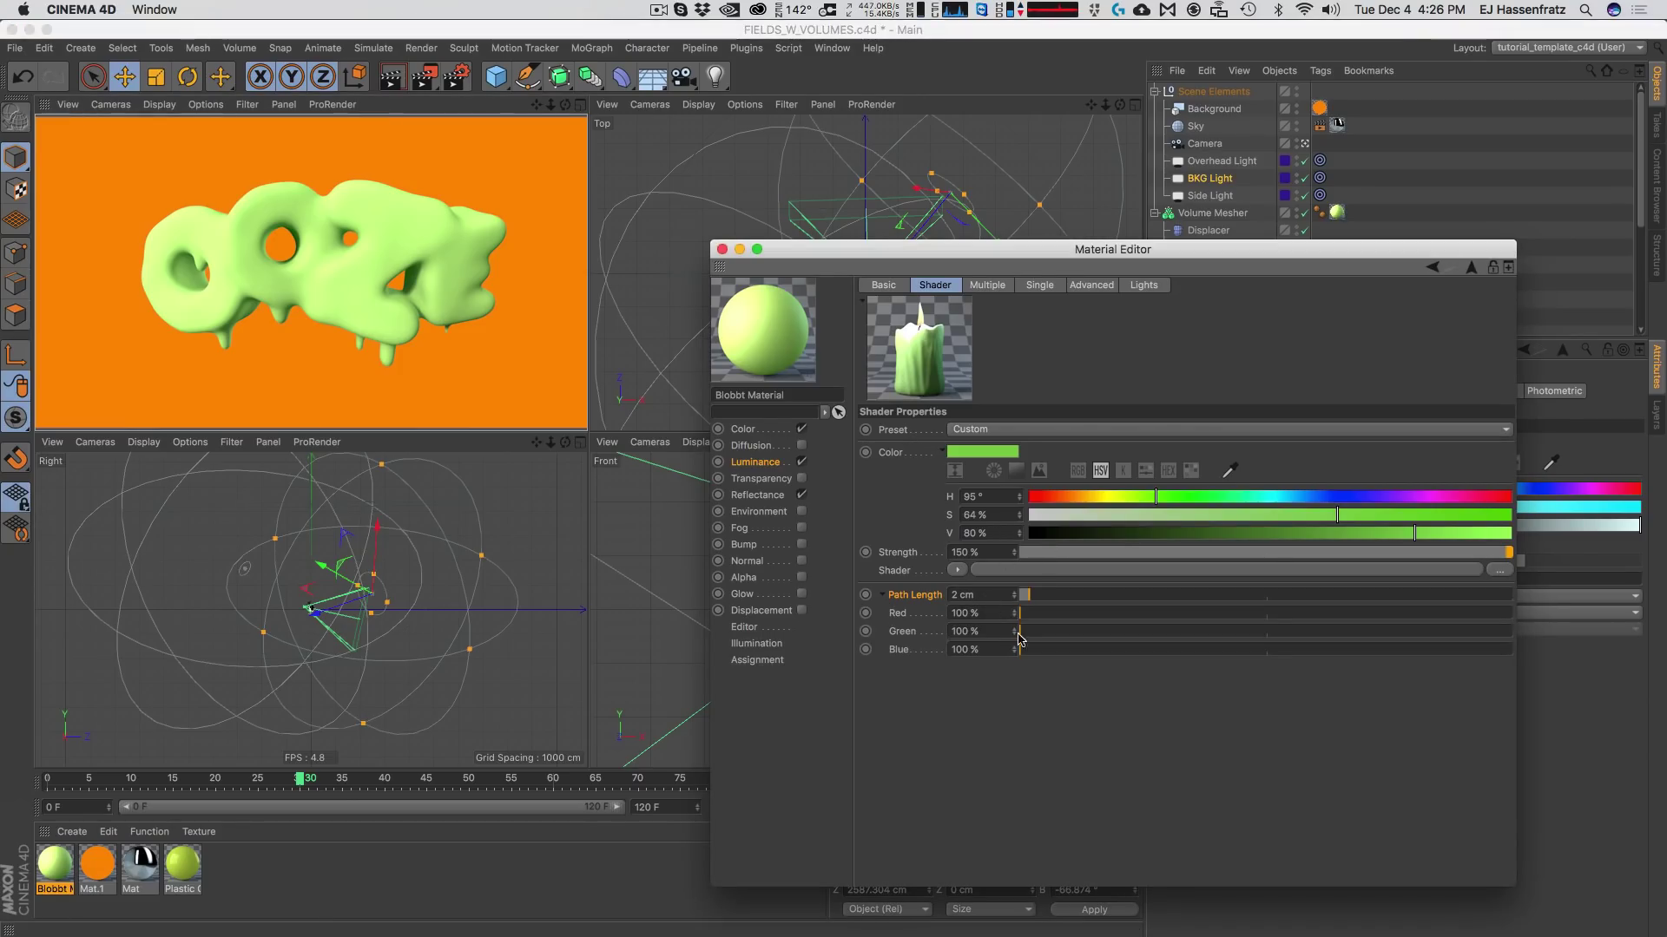
{"action": "left_click", "coordinate": [883, 595]}
{"action": "left_click", "coordinate": [883, 596]}
{"action": "left_click", "coordinate": [902, 615]}
{"action": "left_click_drag", "start_coordinate": [1128, 632], "coordinate": [1163, 636]}
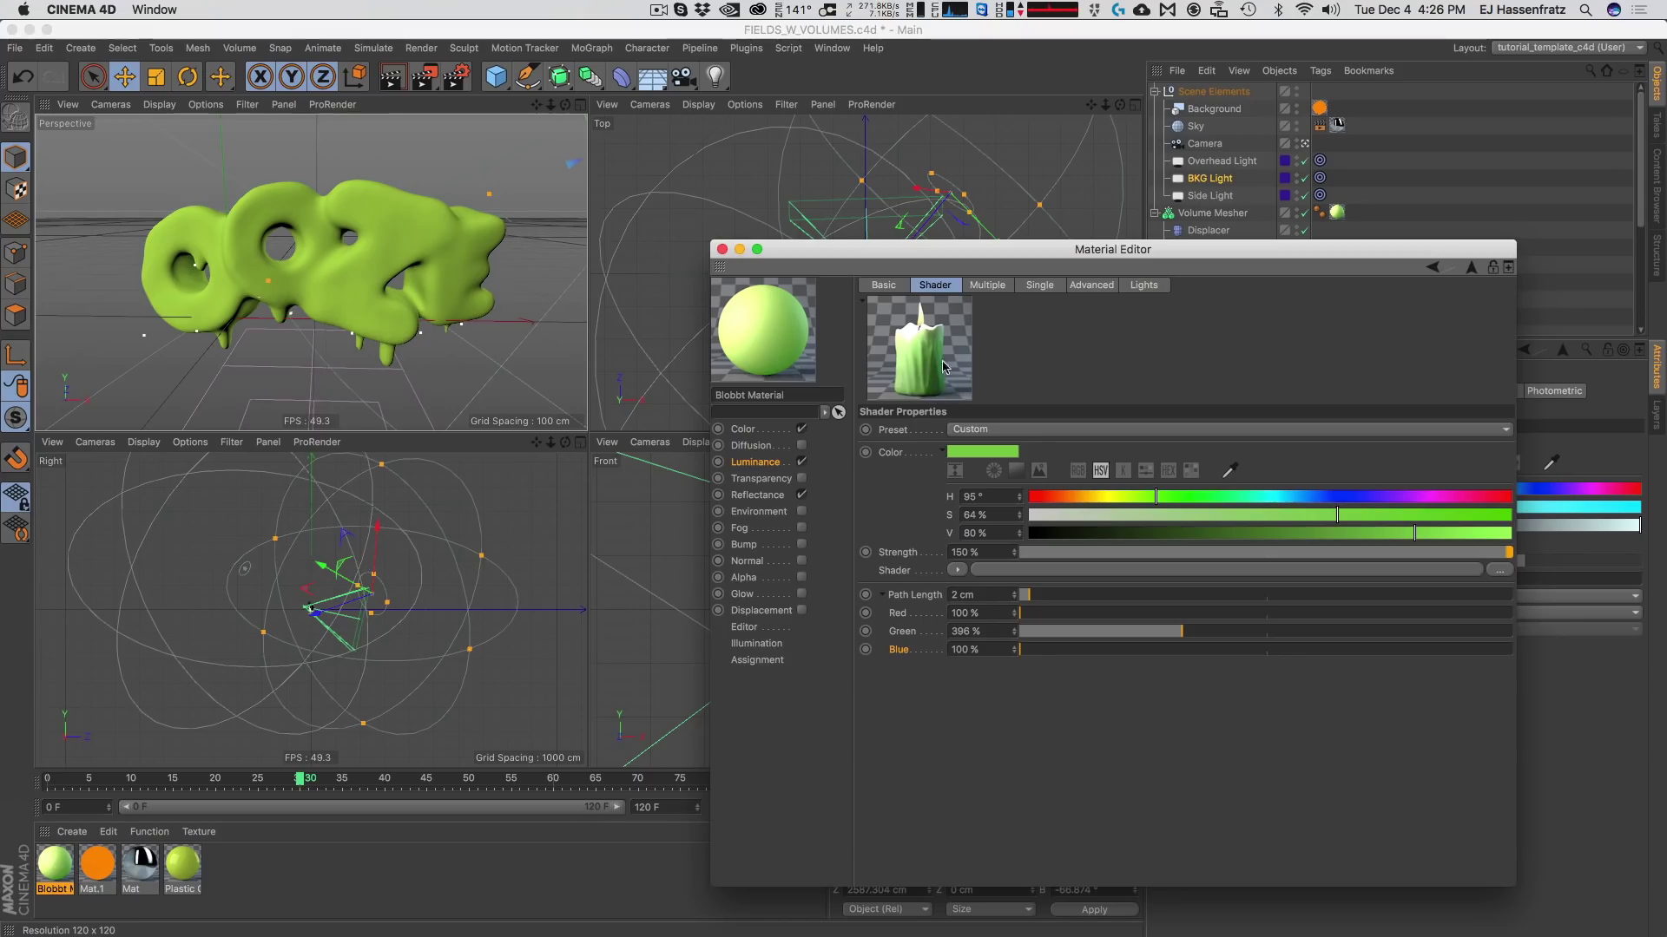
Render the perspective view, and set up an interactive render region that encloses the whole OOZE lettering.
{"action": "left_click", "coordinate": [412, 113]}
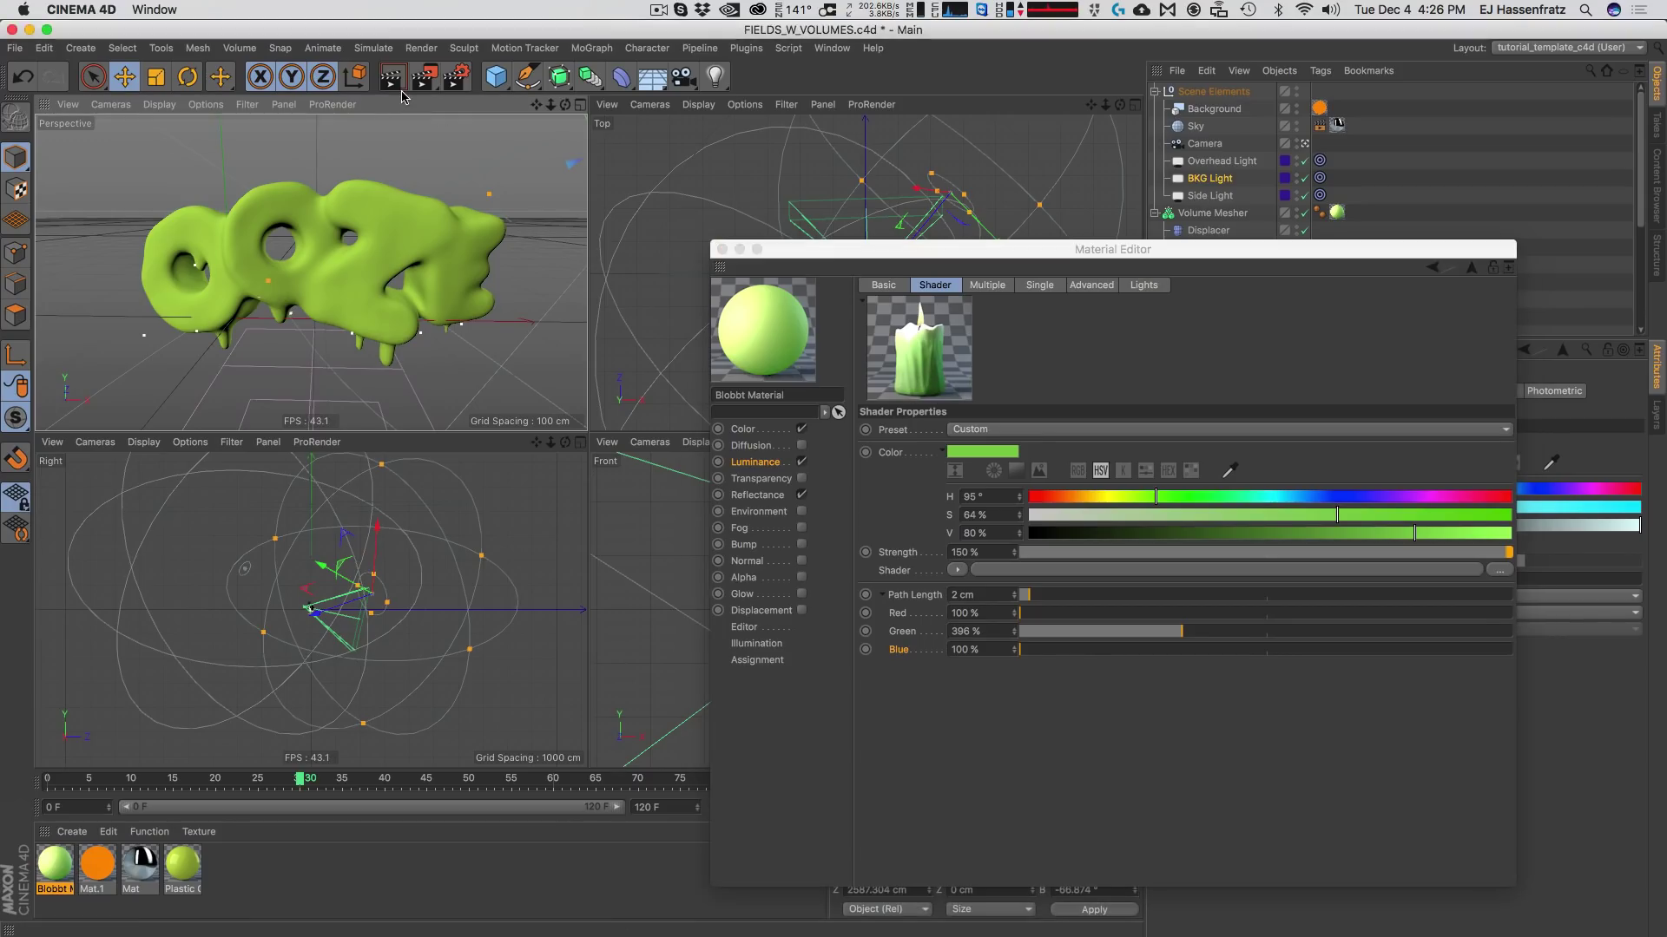
{"action": "left_click", "coordinate": [392, 80]}
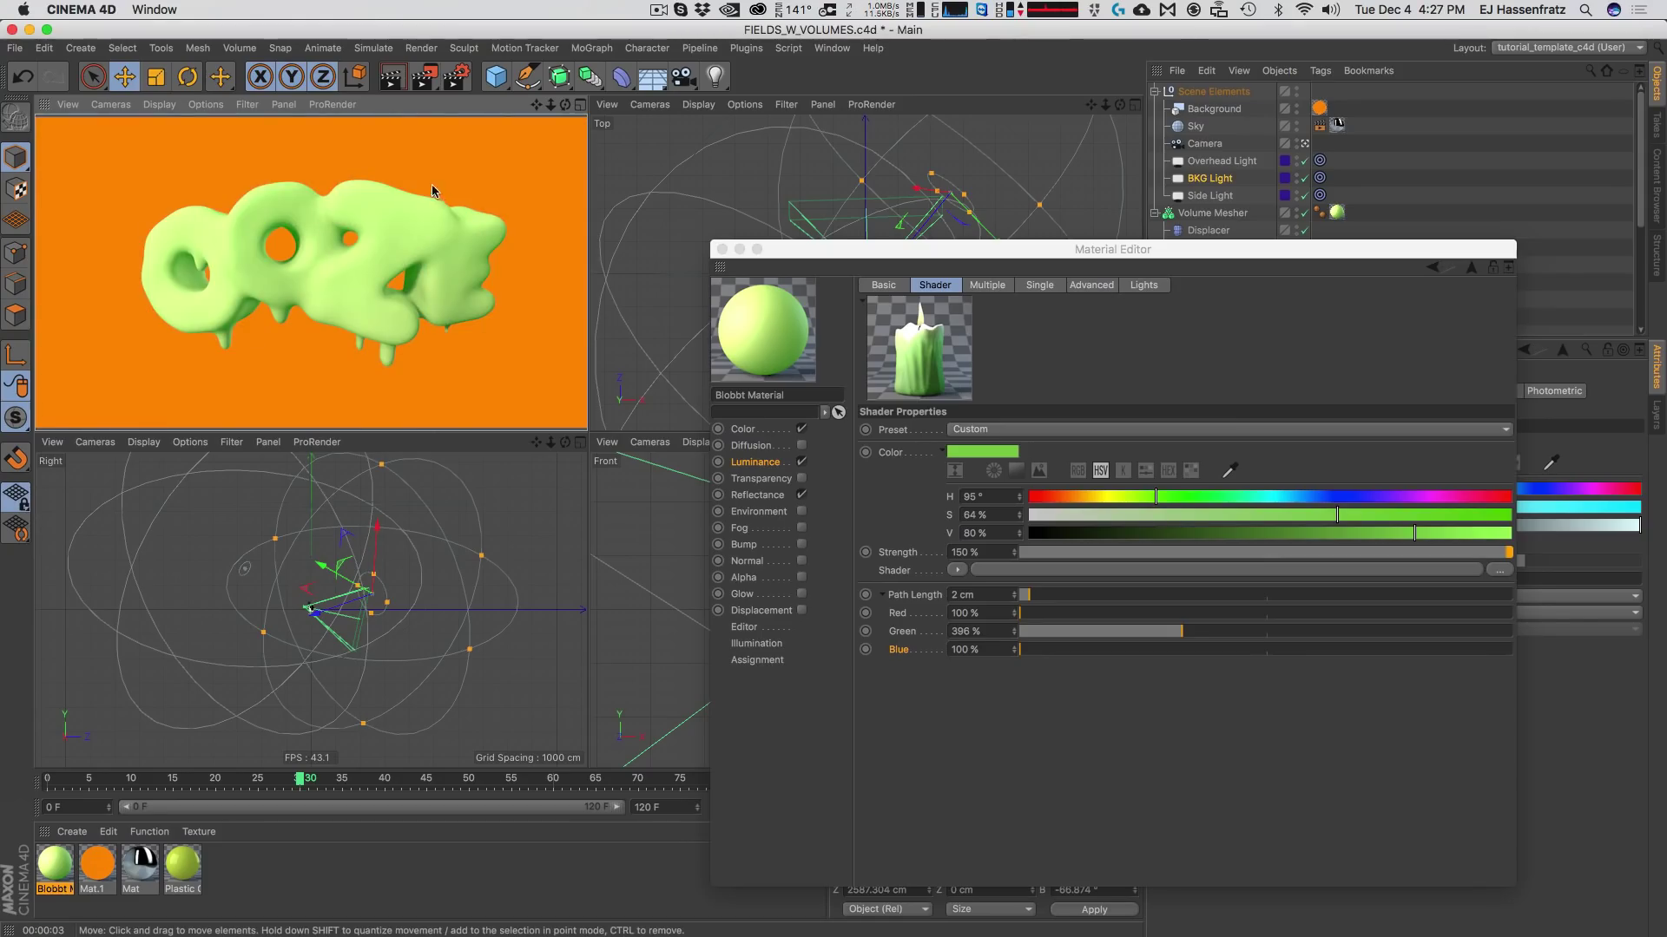
{"action": "left_click_drag", "start_coordinate": [424, 76], "coordinate": [521, 474]}
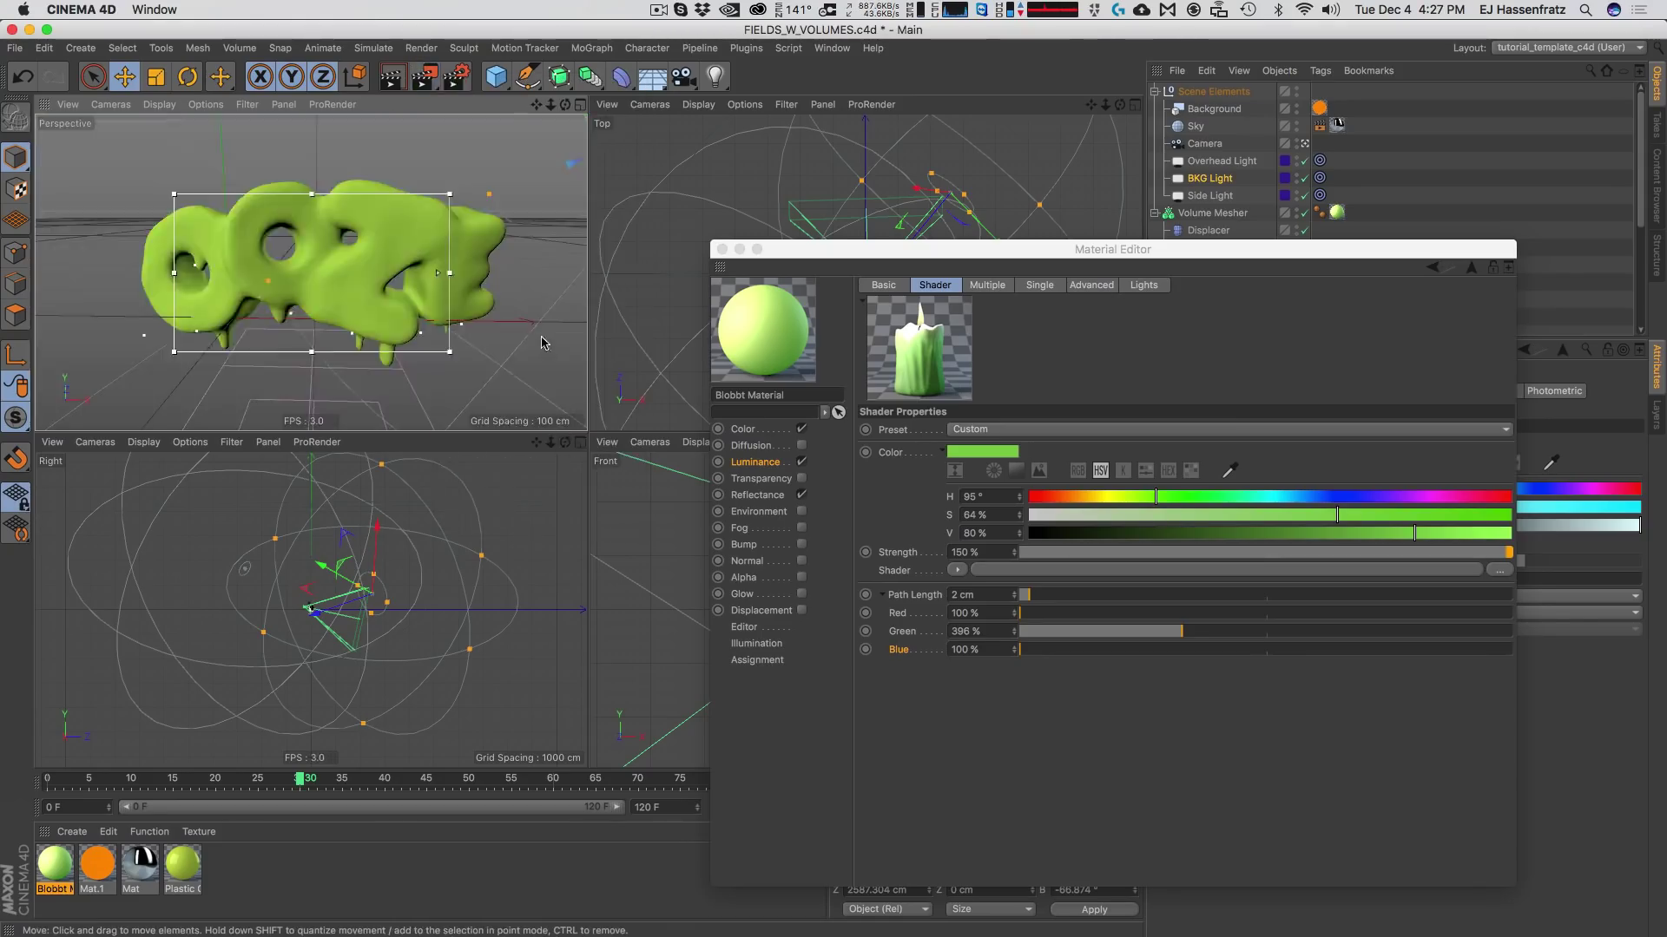
{"action": "left_click_drag", "start_coordinate": [450, 193], "coordinate": [507, 164]}
{"action": "left_click_drag", "start_coordinate": [175, 165], "coordinate": [116, 146]}
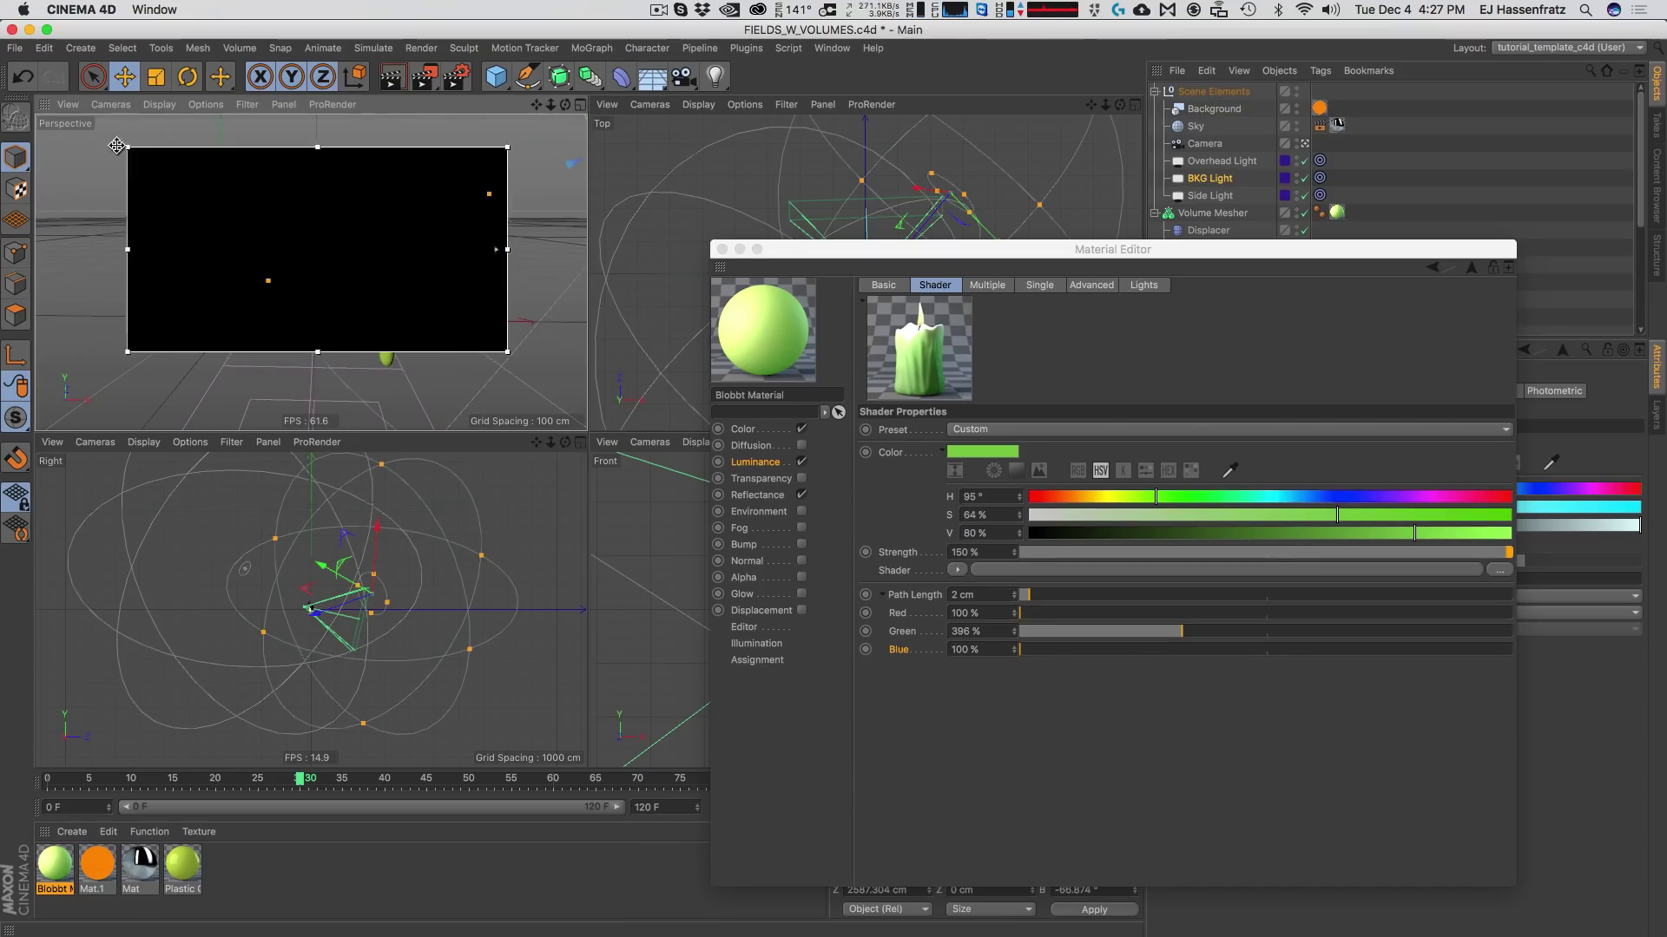
{"action": "left_click_drag", "start_coordinate": [508, 352], "coordinate": [524, 396]}
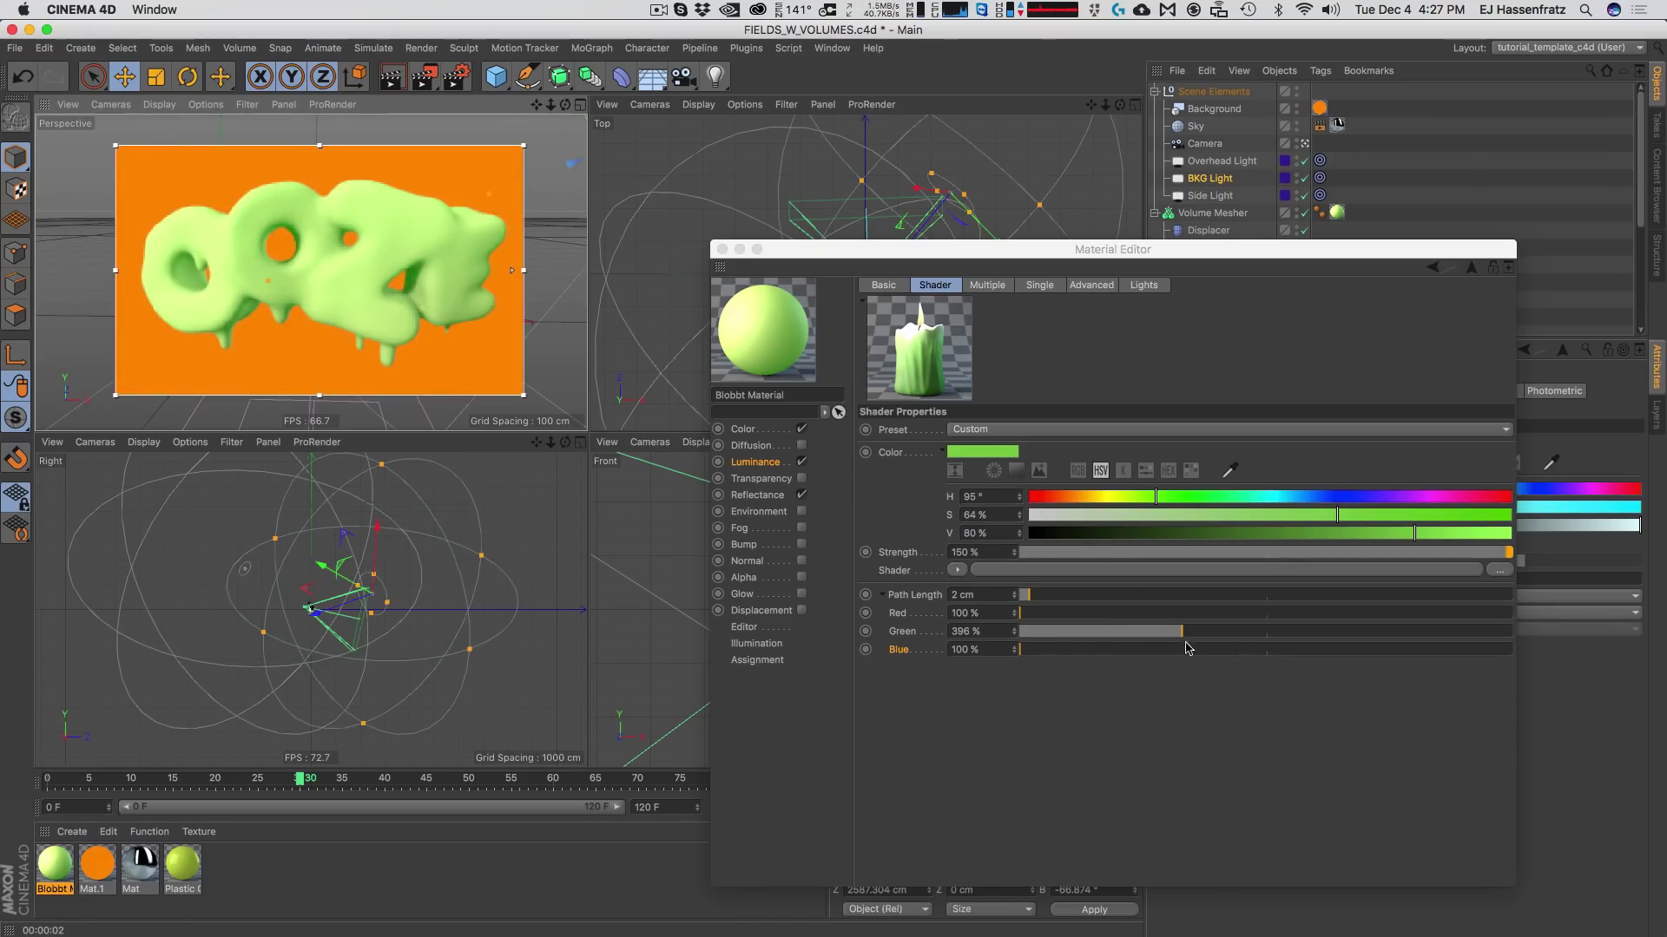
Set the subsurface shader's path length channels to Red 368 %, Green 486 % and Blue 129 %.
{"action": "left_click", "coordinate": [1021, 640]}
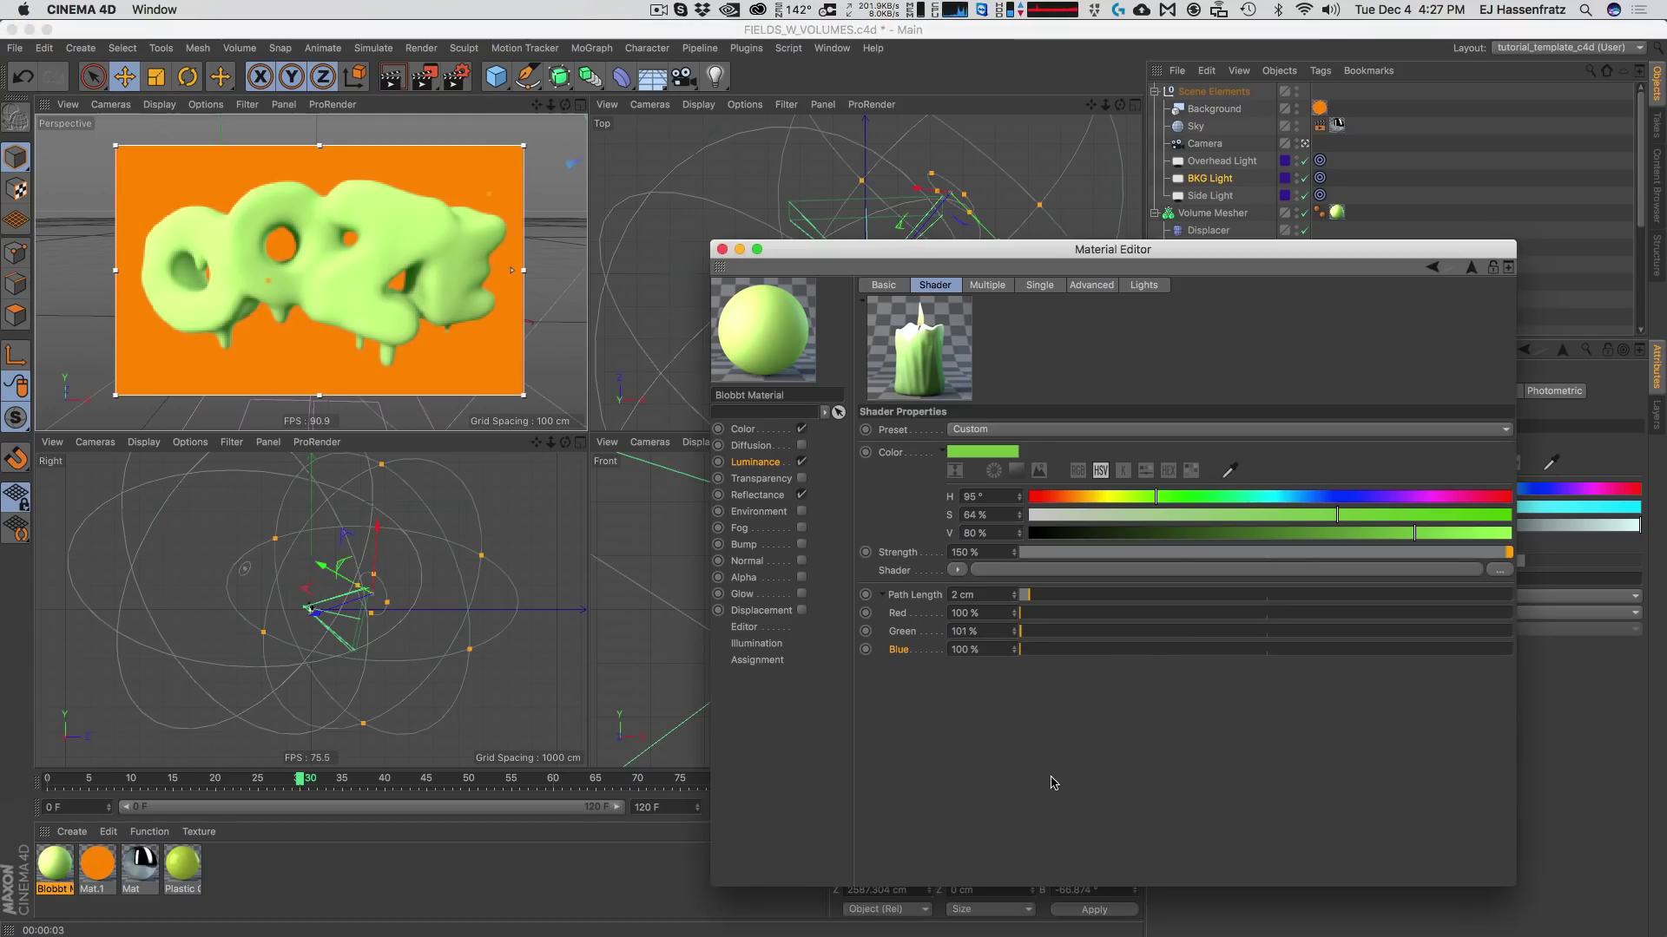
{"action": "left_click", "coordinate": [1175, 633]}
{"action": "left_click", "coordinate": [1050, 651]}
{"action": "left_click", "coordinate": [1052, 613]}
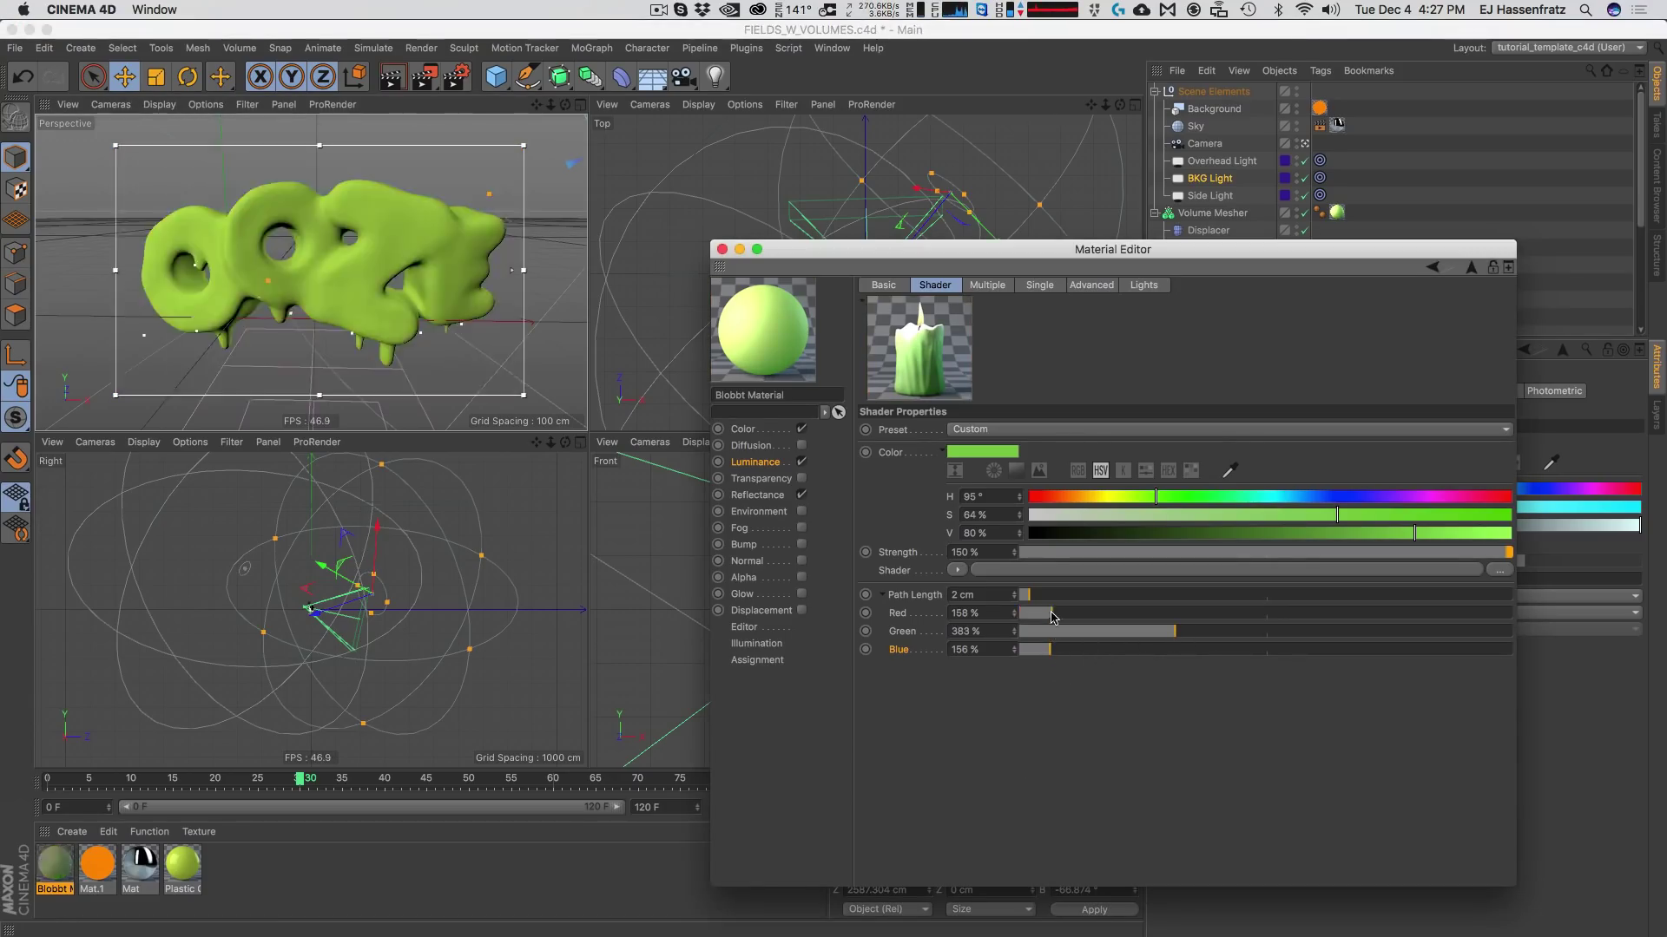
{"action": "left_click", "coordinate": [1128, 614]}
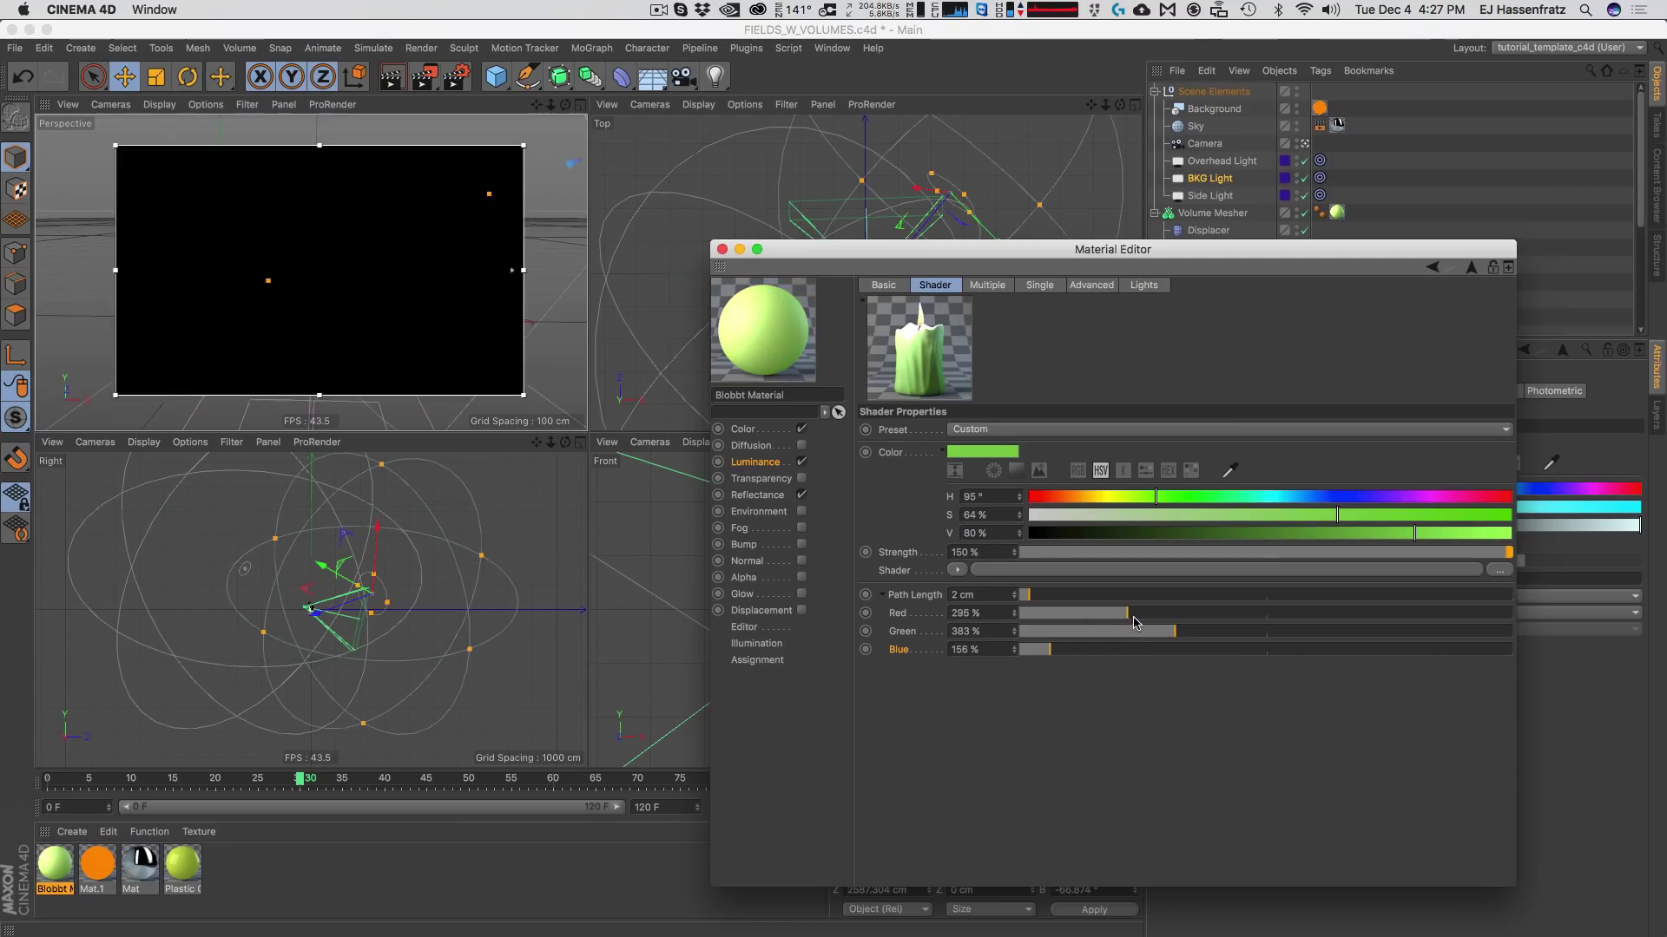
{"action": "left_click", "coordinate": [1140, 614]}
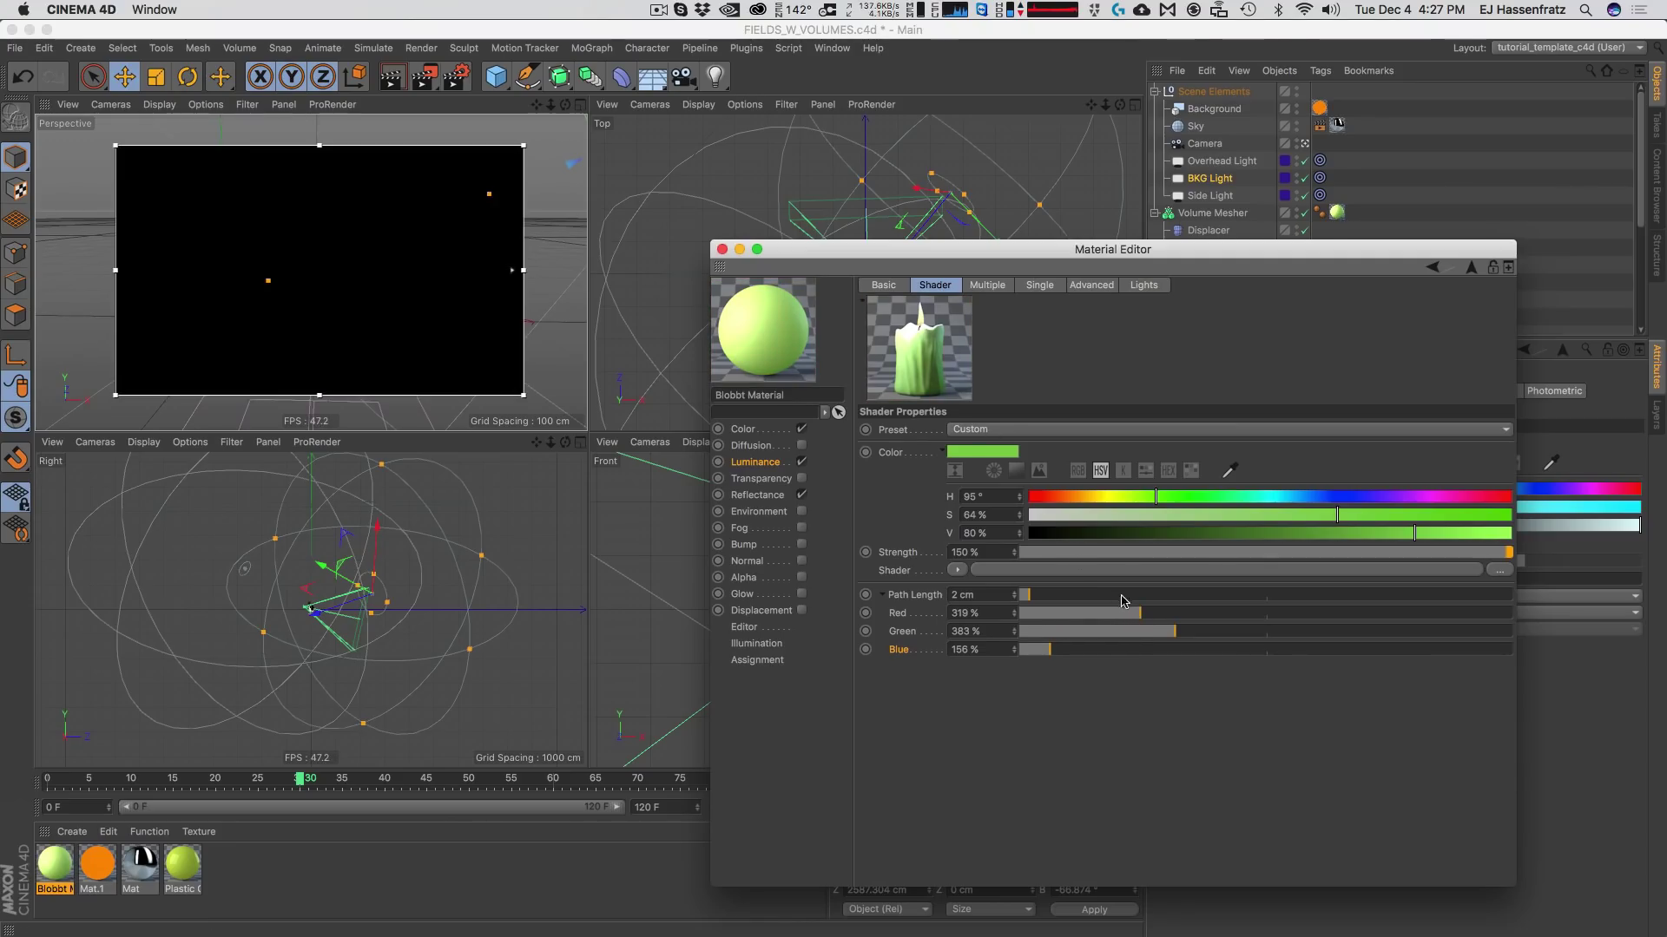
{"action": "left_click", "coordinate": [1201, 614]}
{"action": "left_click", "coordinate": [1166, 615]}
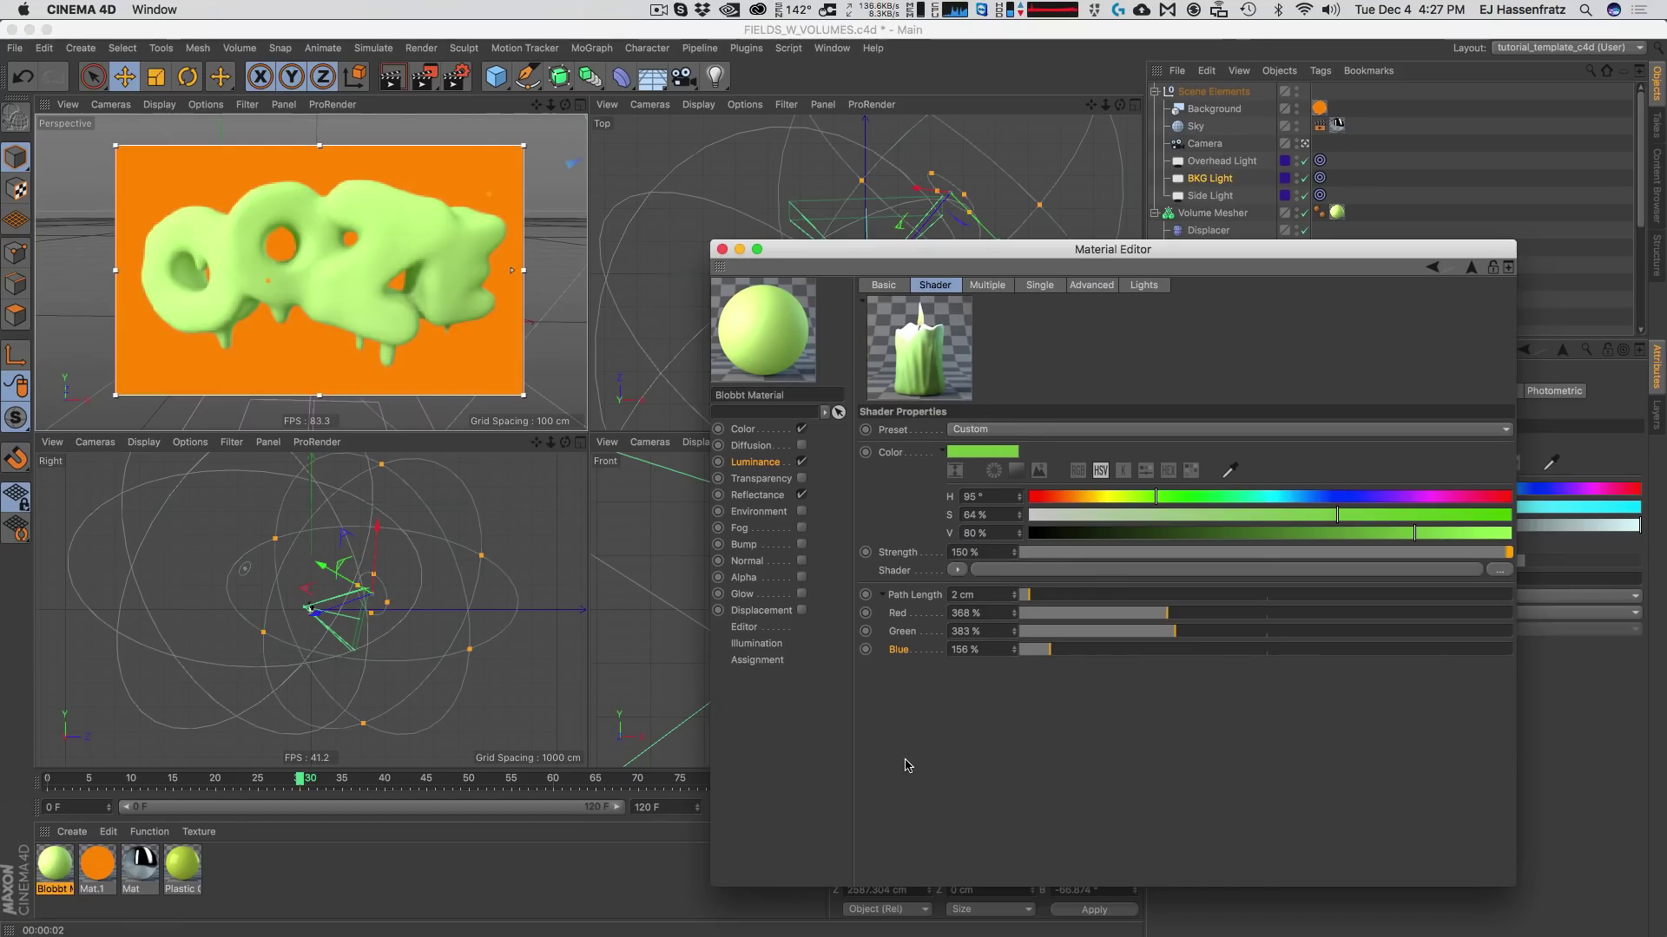
{"action": "left_click", "coordinate": [1035, 649]}
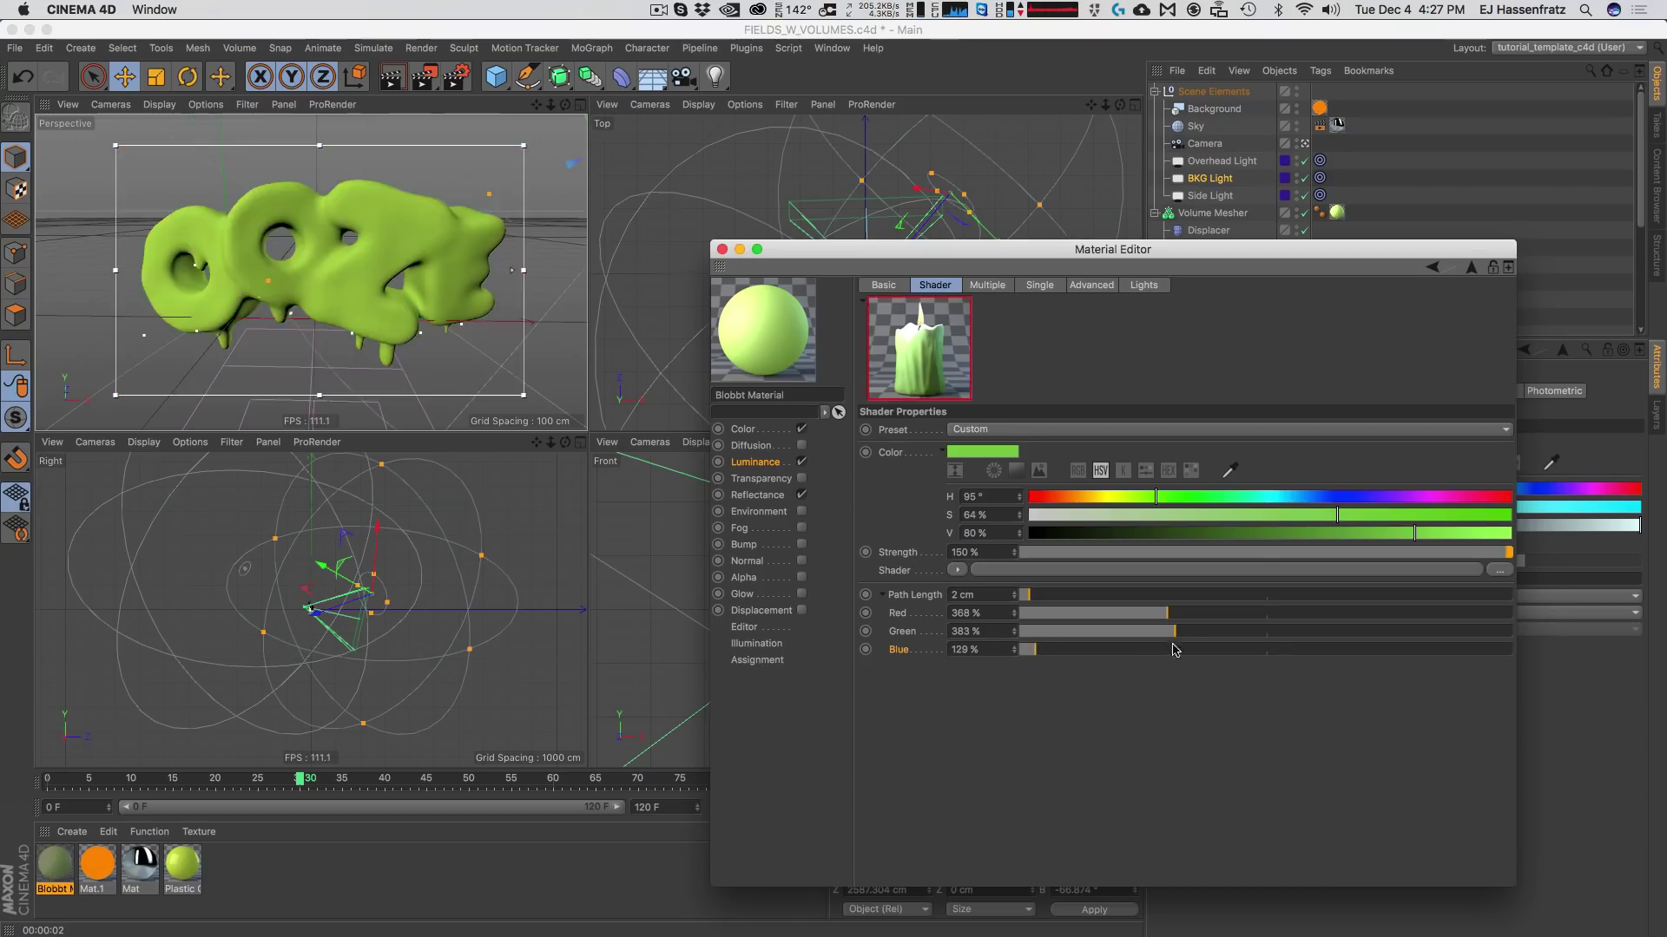
{"action": "left_click_drag", "start_coordinate": [1176, 633], "coordinate": [1231, 638]}
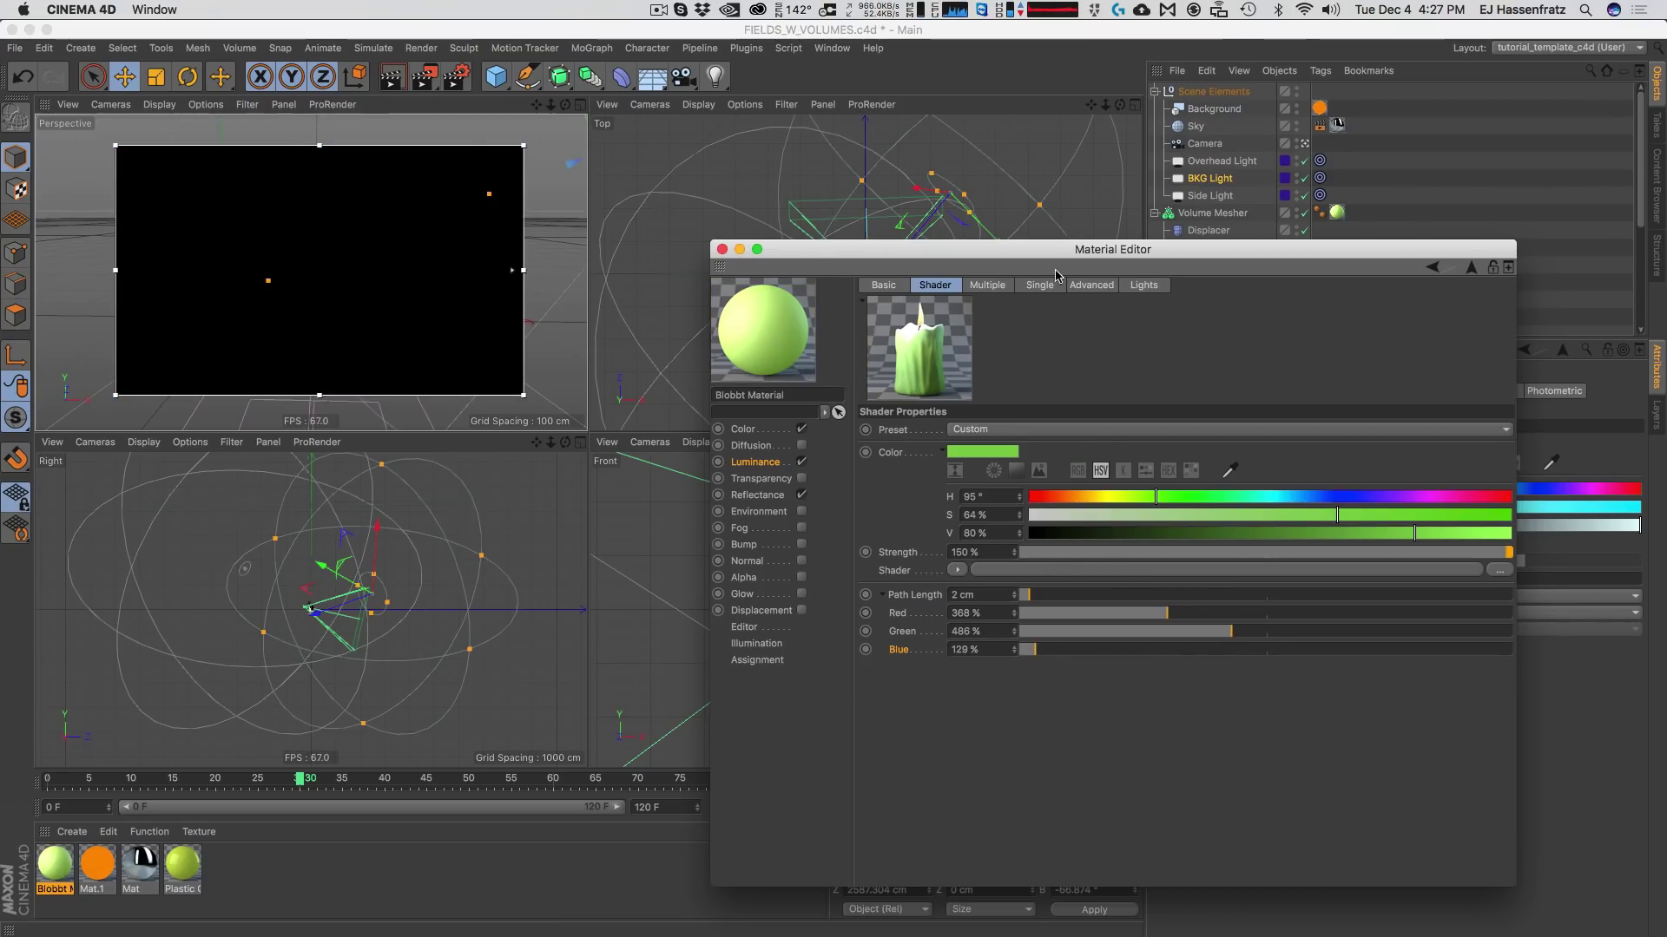
Enable Fast Evaluation for the subsurface shader's multiple diffuse scattering.
{"action": "left_click", "coordinate": [1005, 286]}
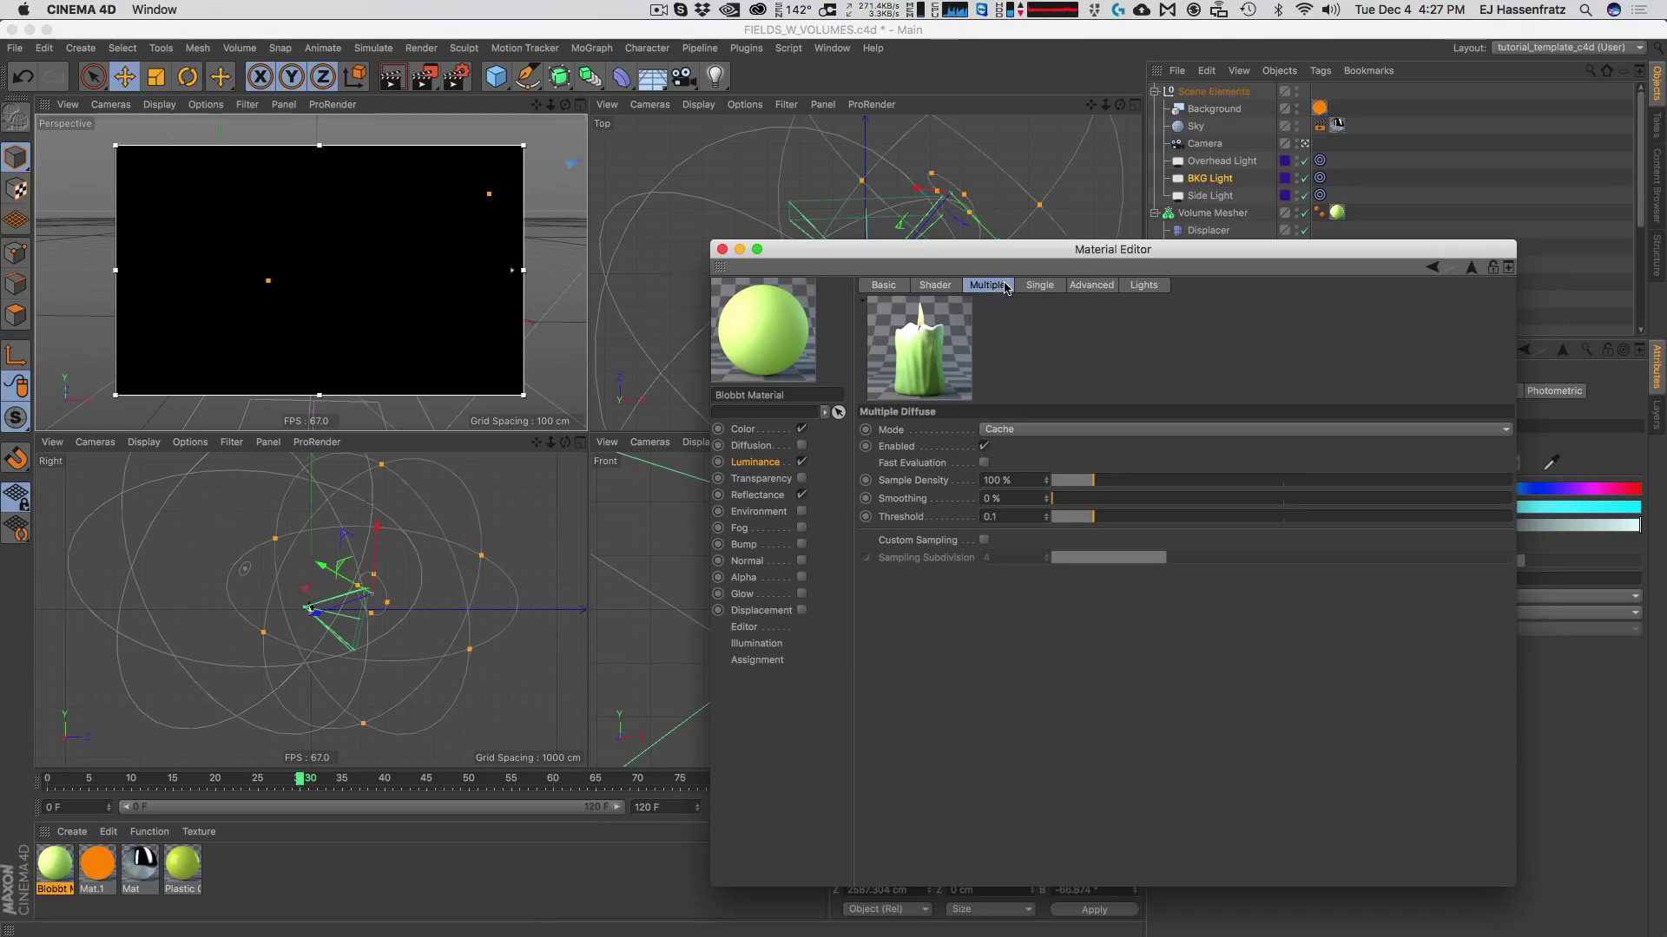
{"action": "left_click", "coordinate": [983, 462]}
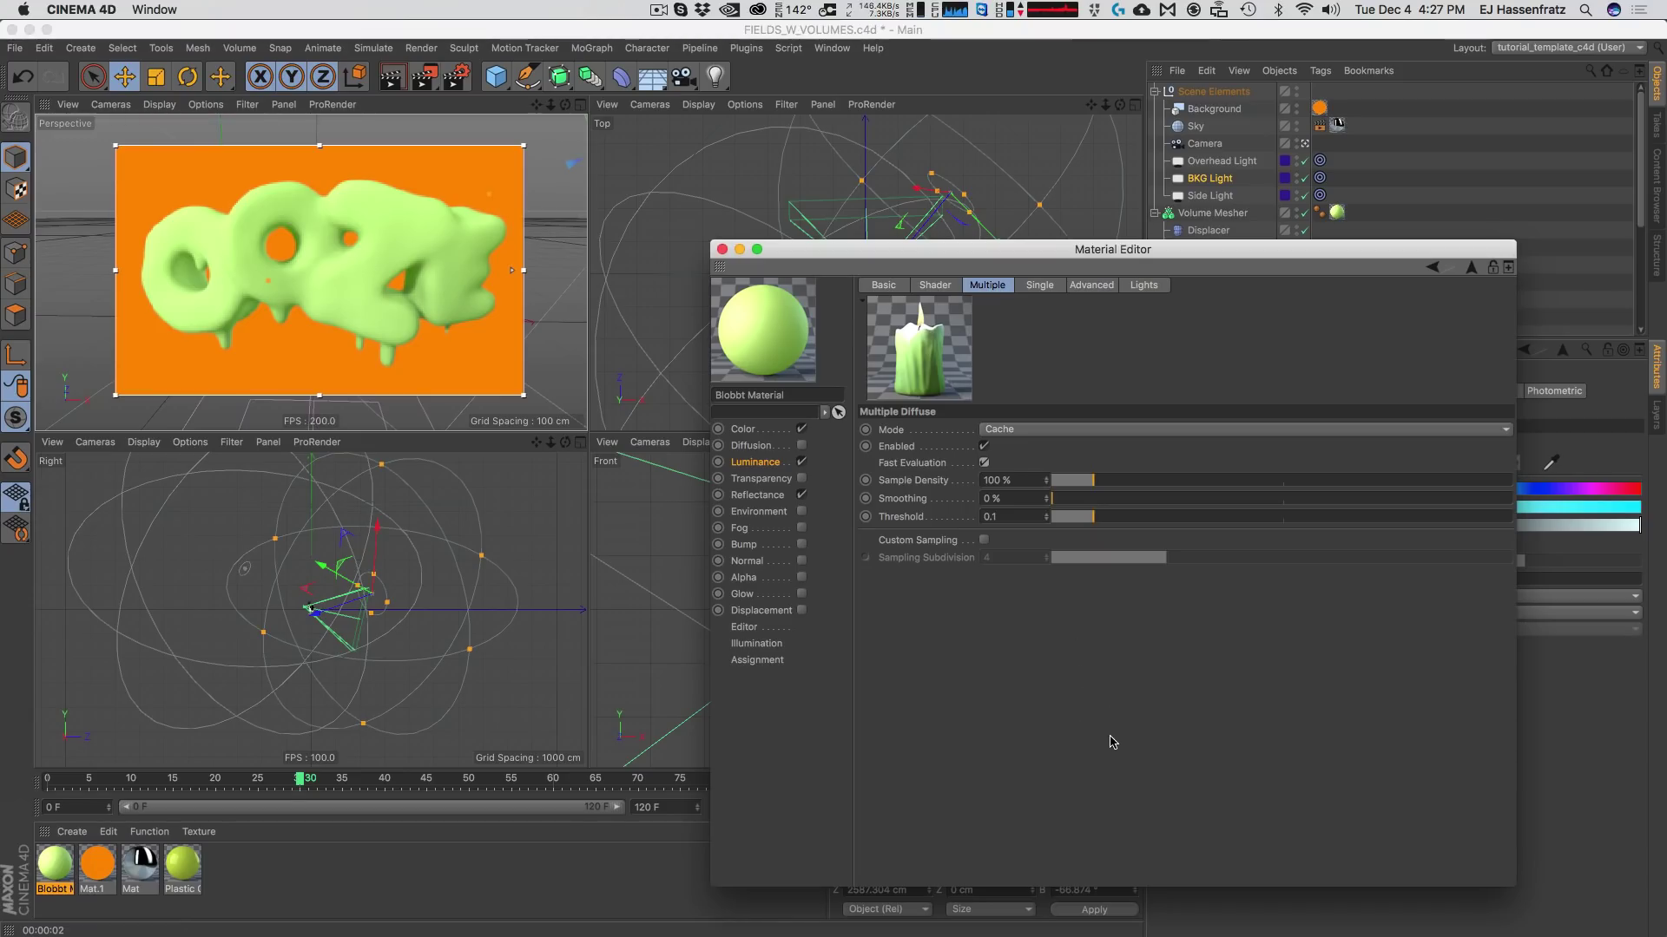
{"action": "left_click", "coordinate": [925, 463]}
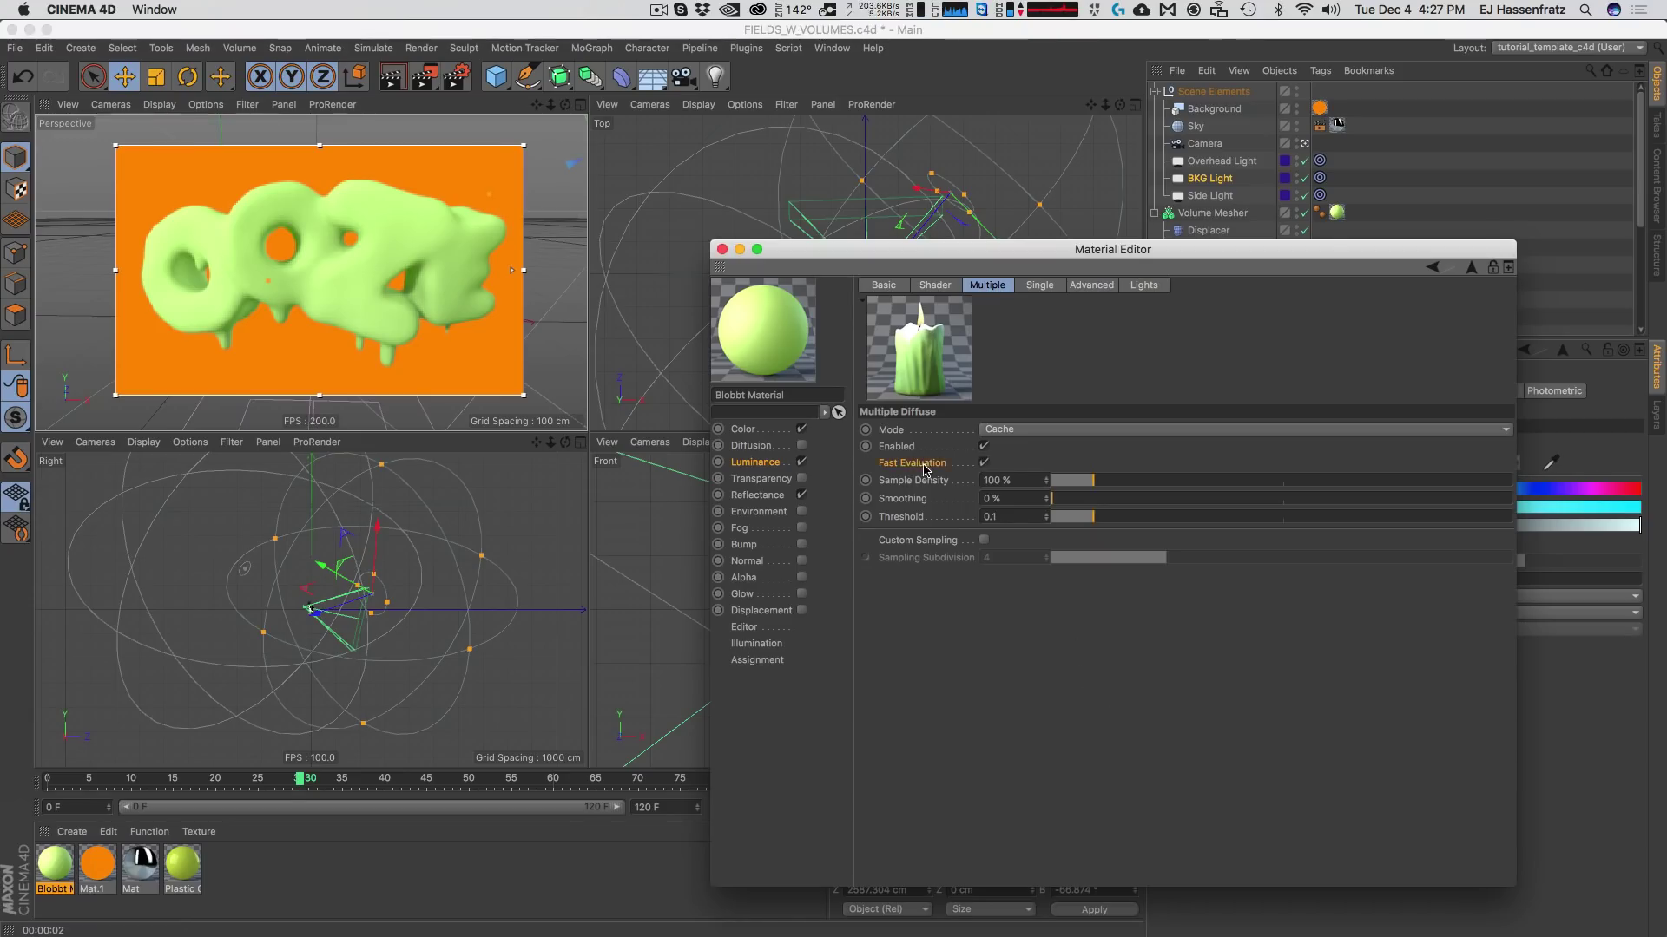
Set the Green path length channel of the subsurface shader to 453 %.
{"action": "left_click", "coordinate": [955, 284]}
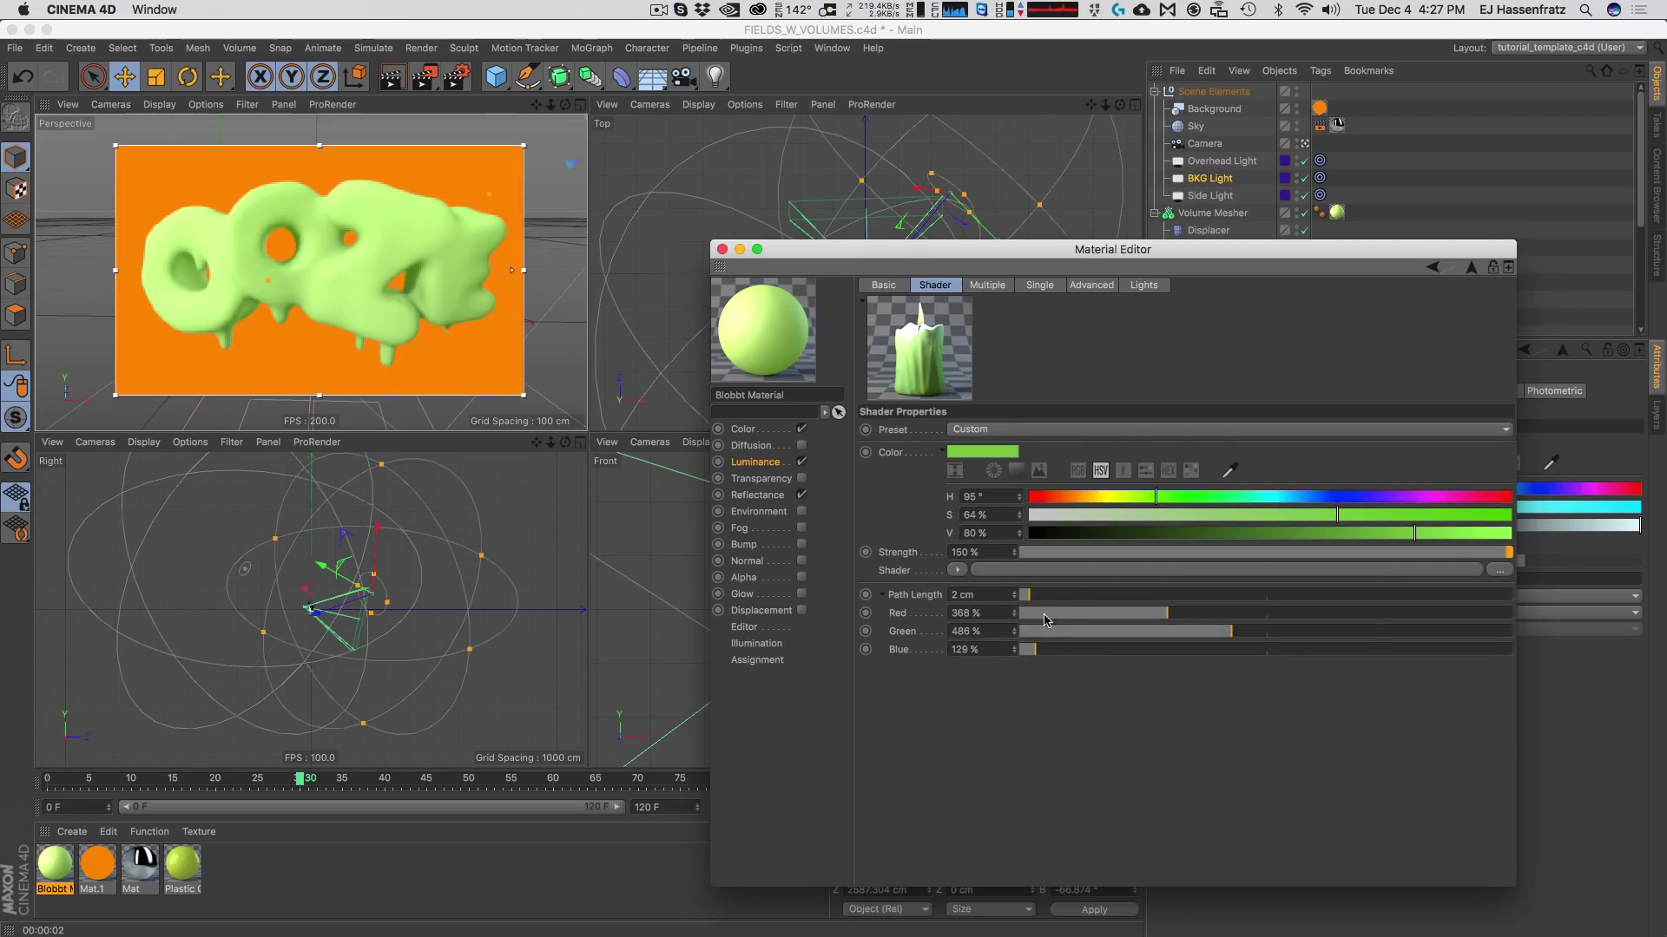
{"action": "left_click_drag", "start_coordinate": [1245, 632], "coordinate": [1267, 634]}
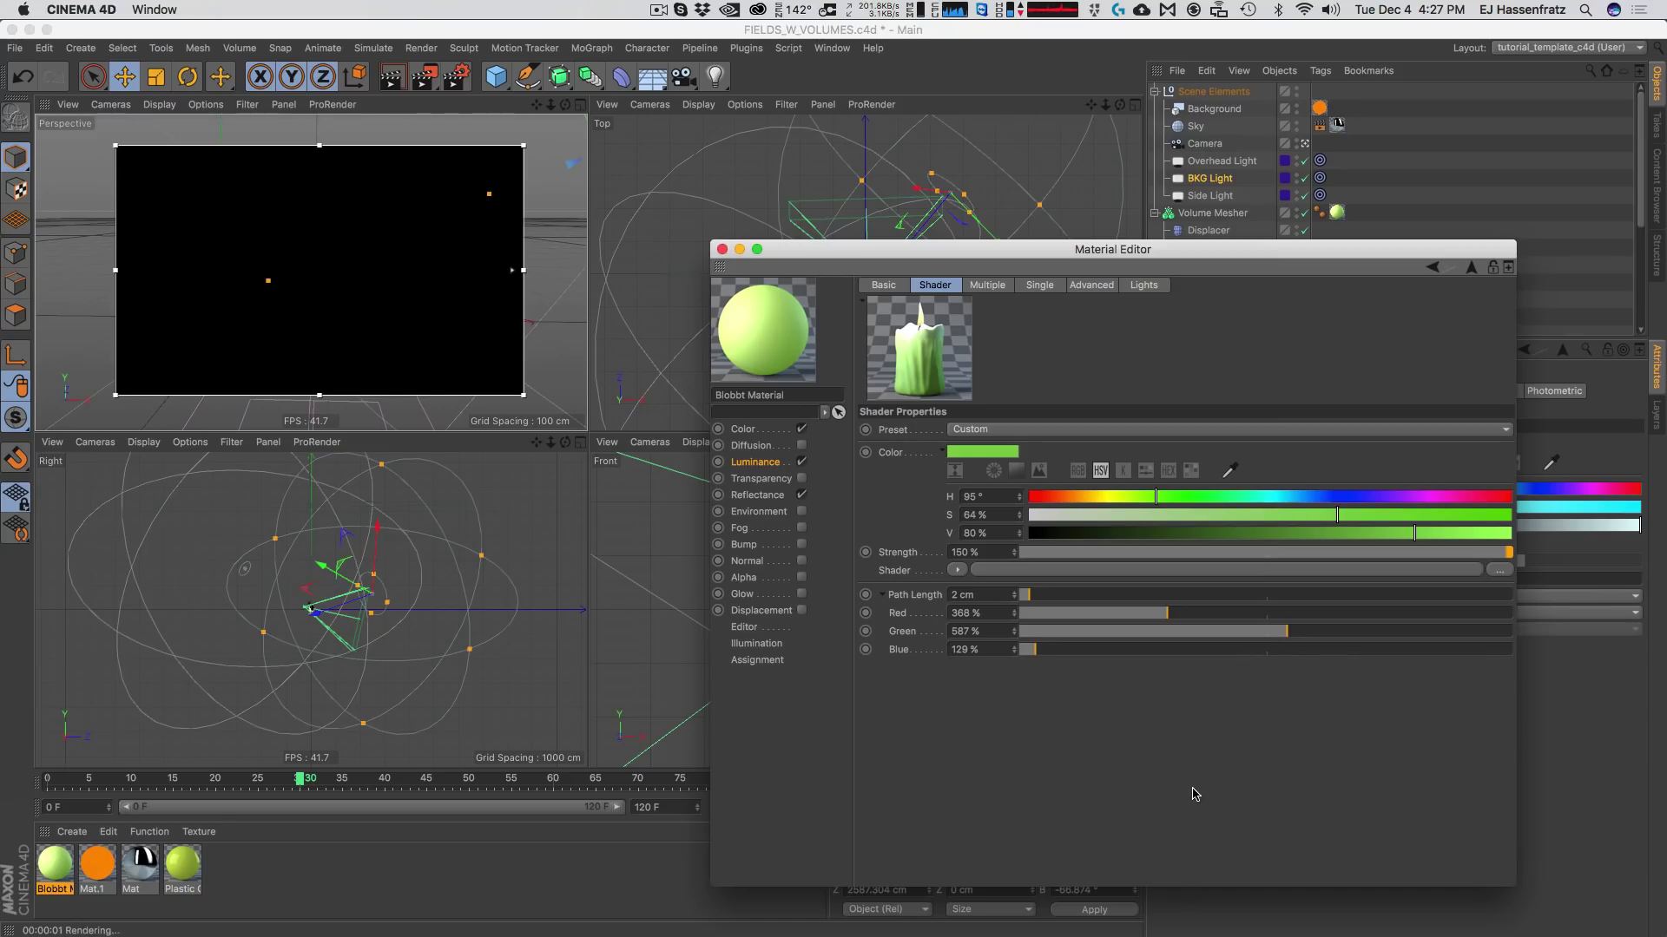
{"action": "left_click", "coordinate": [1213, 632]}
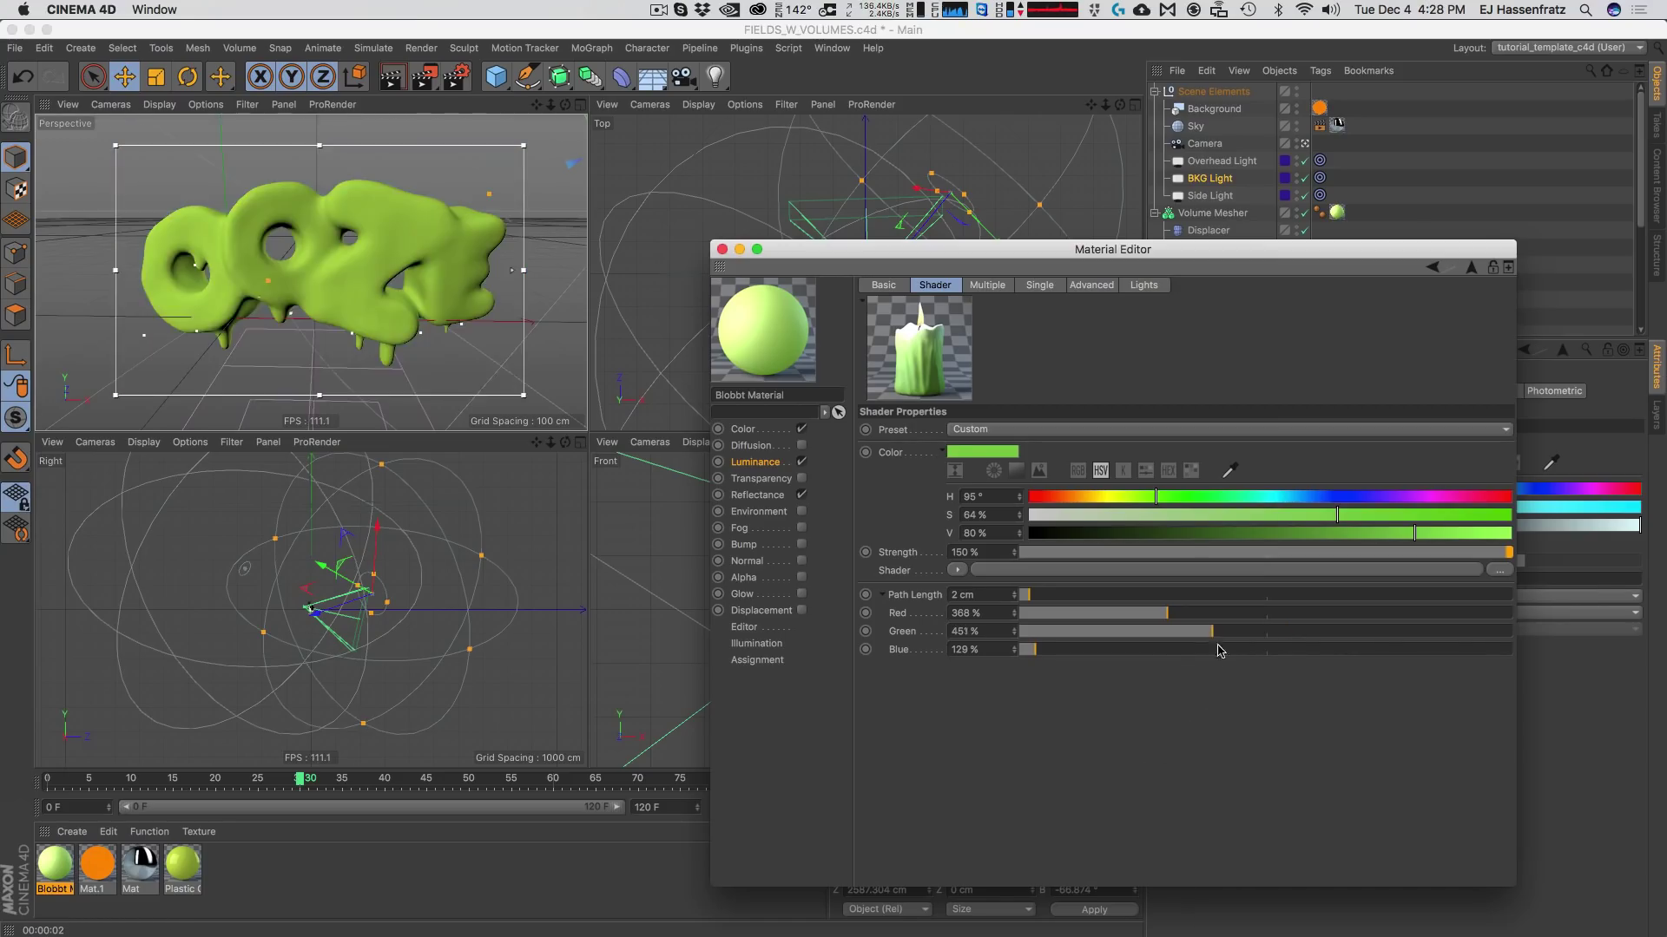
{"action": "left_click", "coordinate": [1038, 285]}
{"action": "left_click", "coordinate": [1073, 285]}
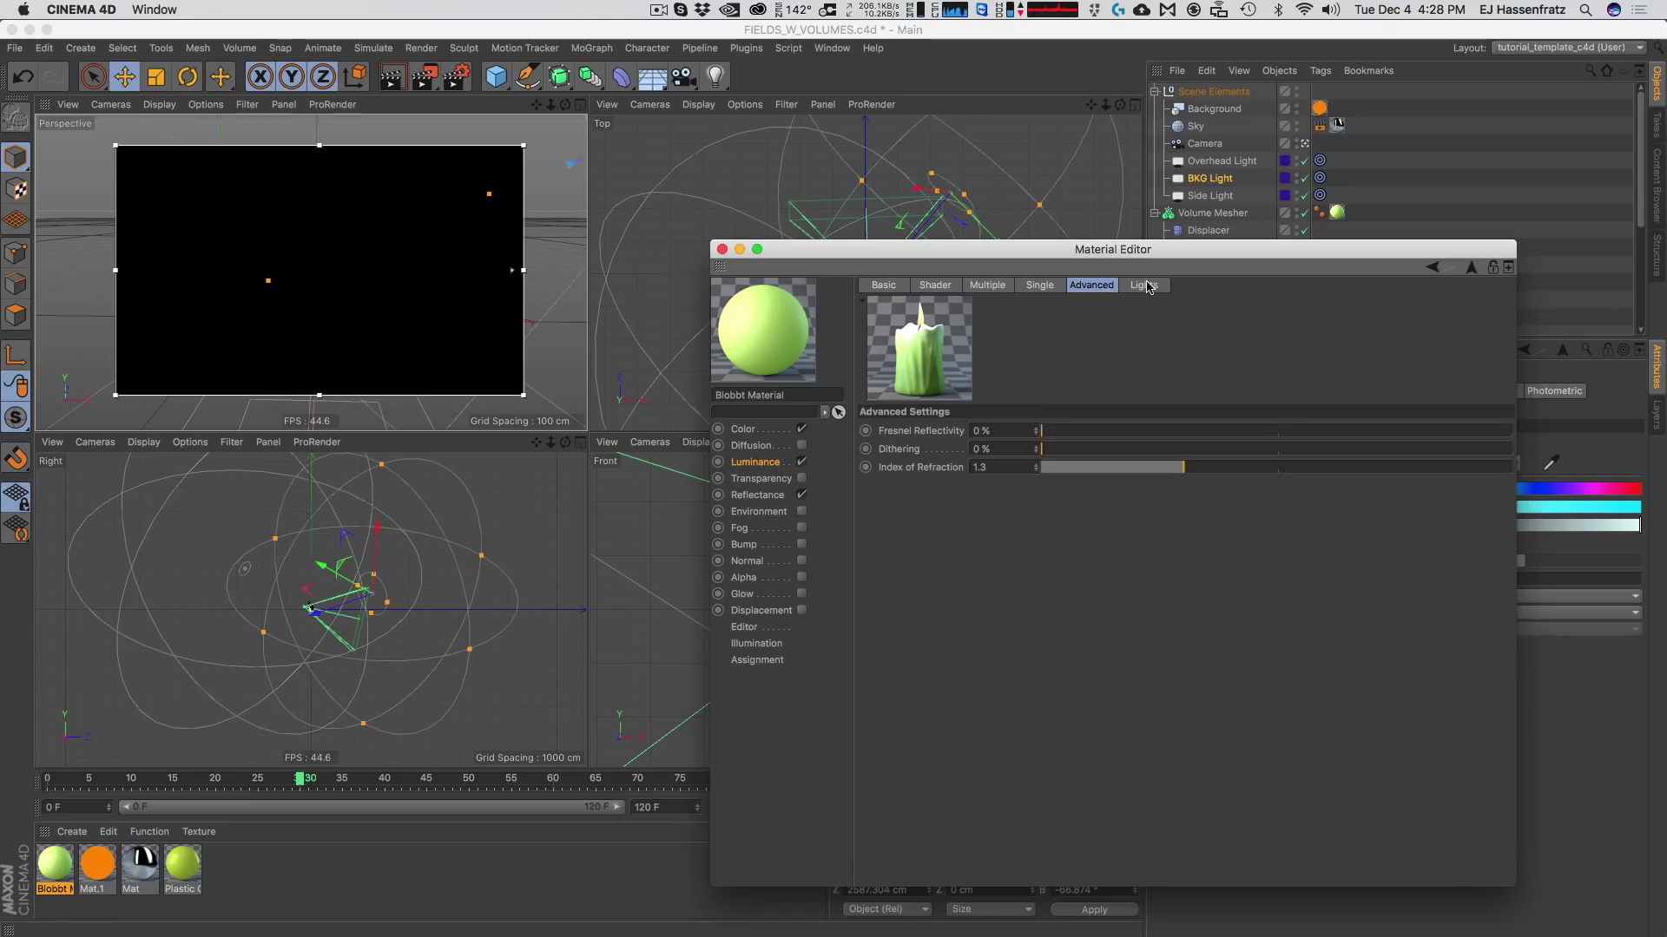
{"action": "left_click", "coordinate": [1144, 286]}
{"action": "left_click", "coordinate": [1059, 286]}
Set the subsurface shader's Strength to 200 %.
{"action": "left_click", "coordinate": [935, 286]}
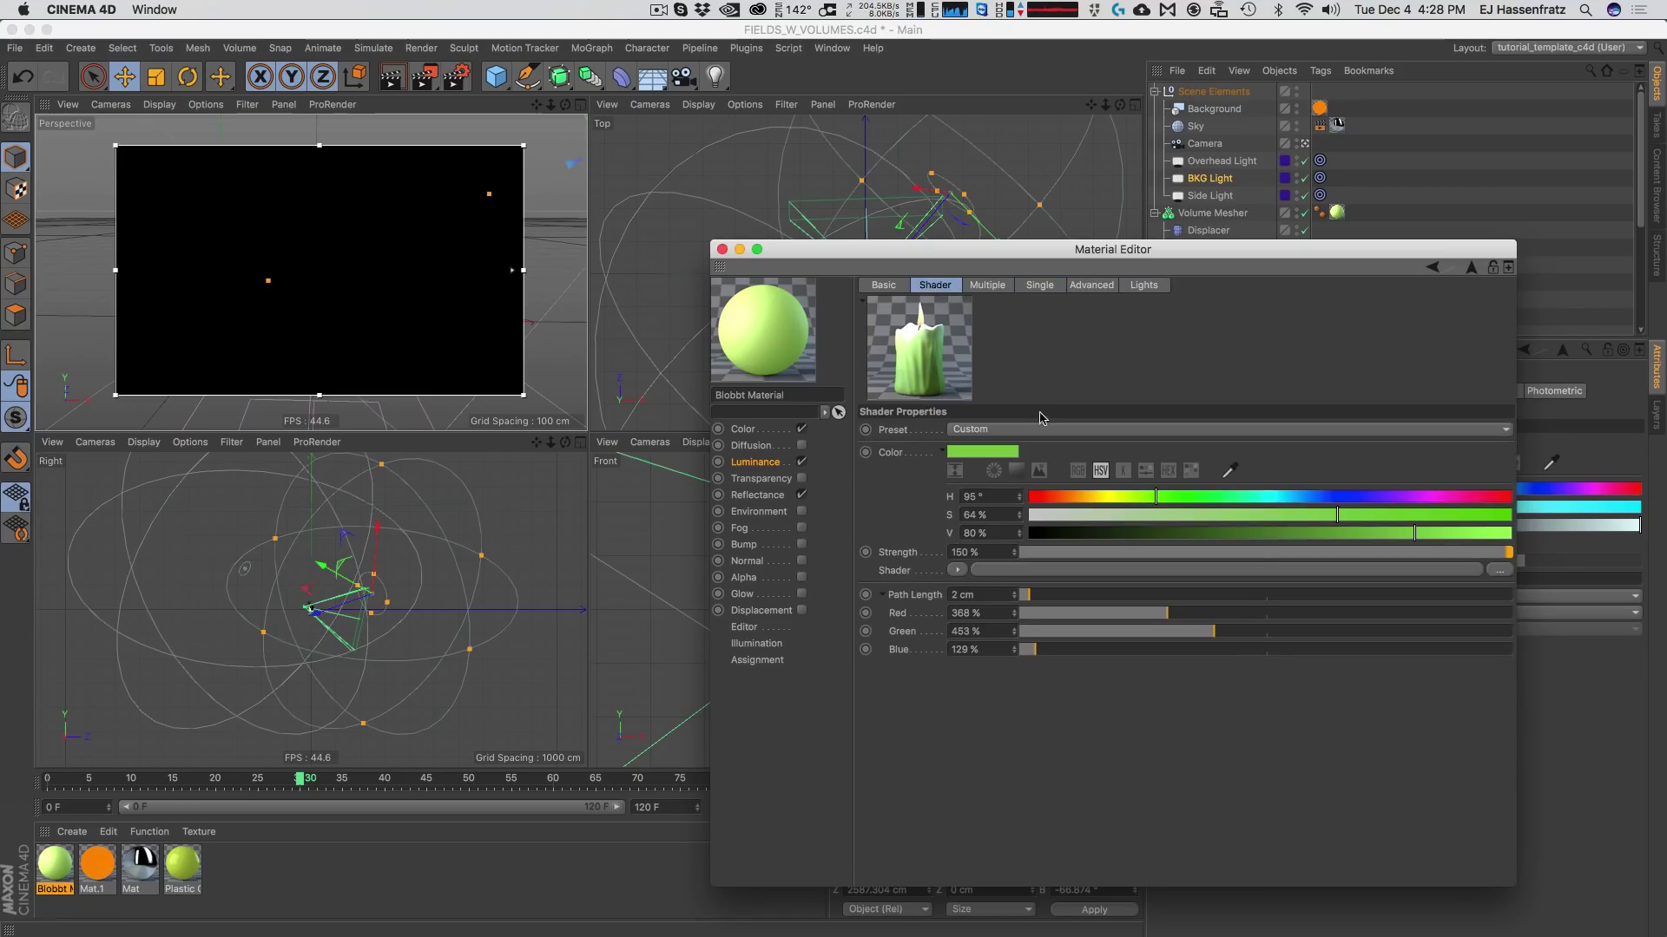
{"action": "left_click", "coordinate": [993, 553]}
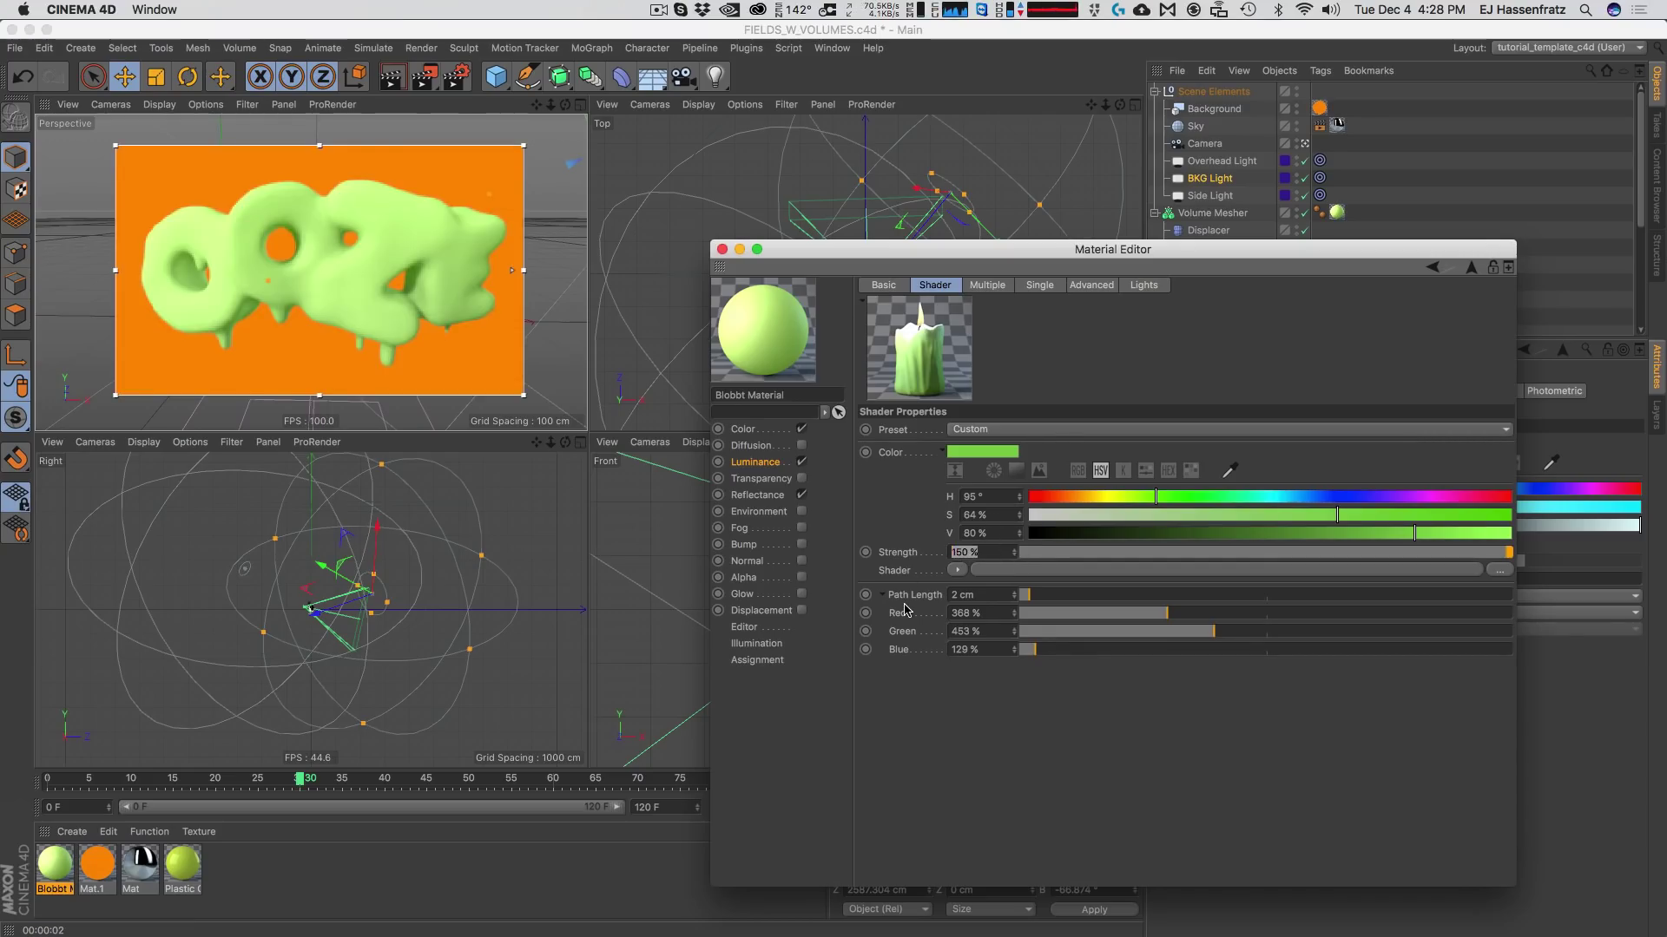
{"action": "type", "text": "200"}
{"action": "key", "text": "Return"}
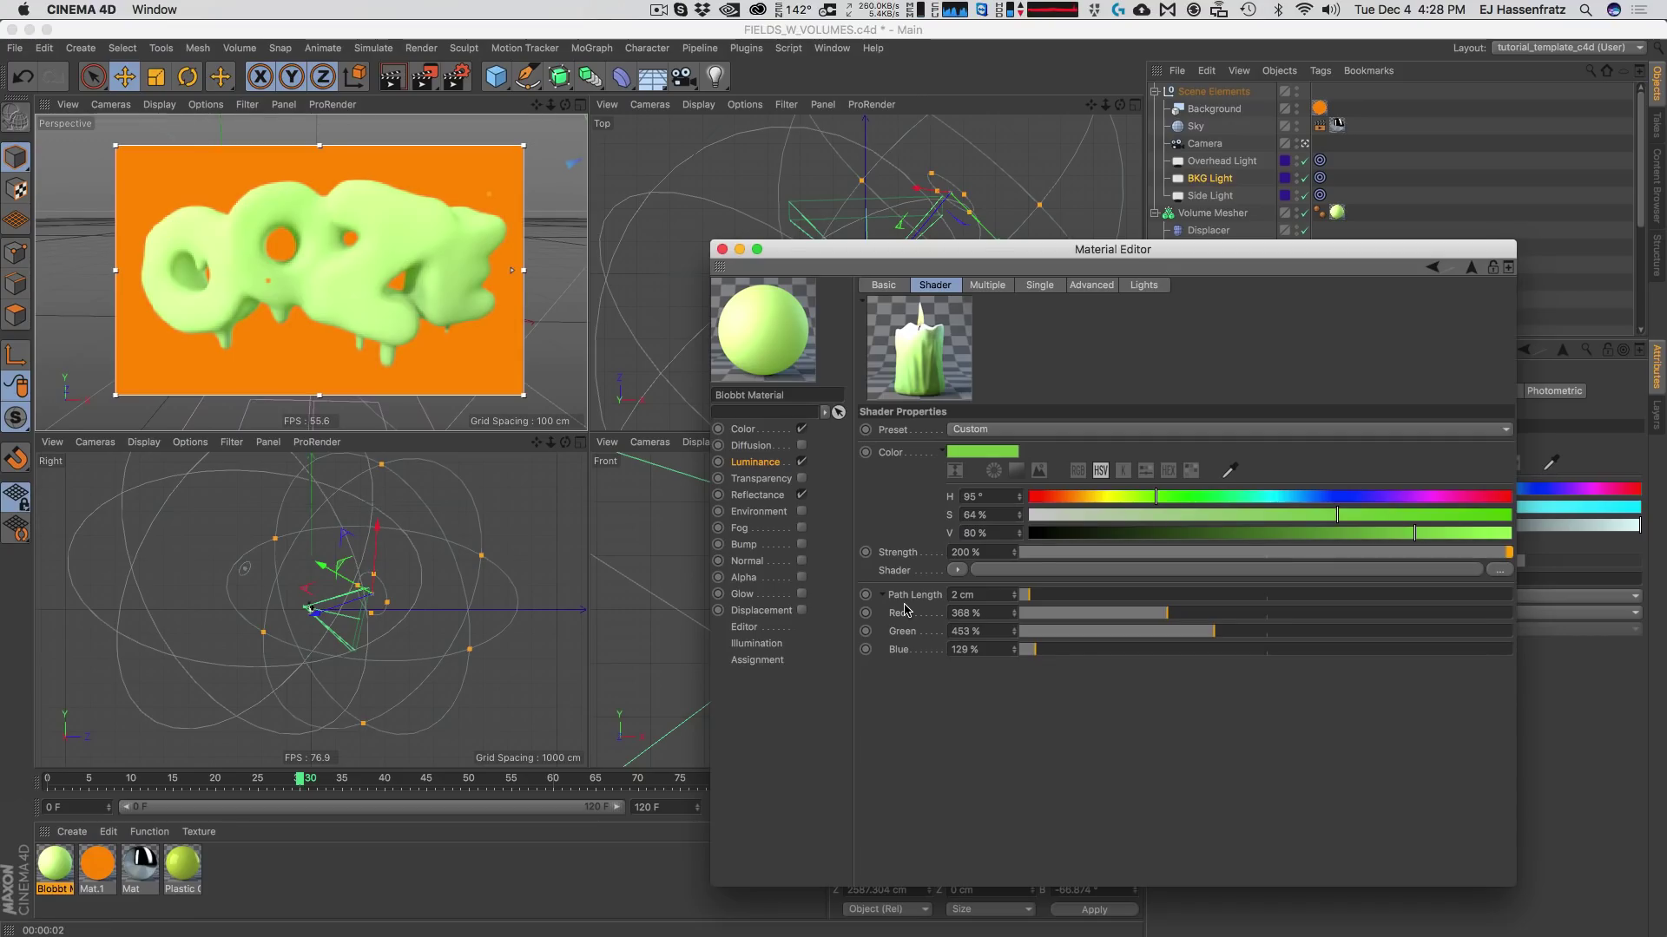
Set the subsurface shader's Path Length to 8 cm and its Strength to 150 %.
{"action": "left_click", "coordinate": [1059, 595]}
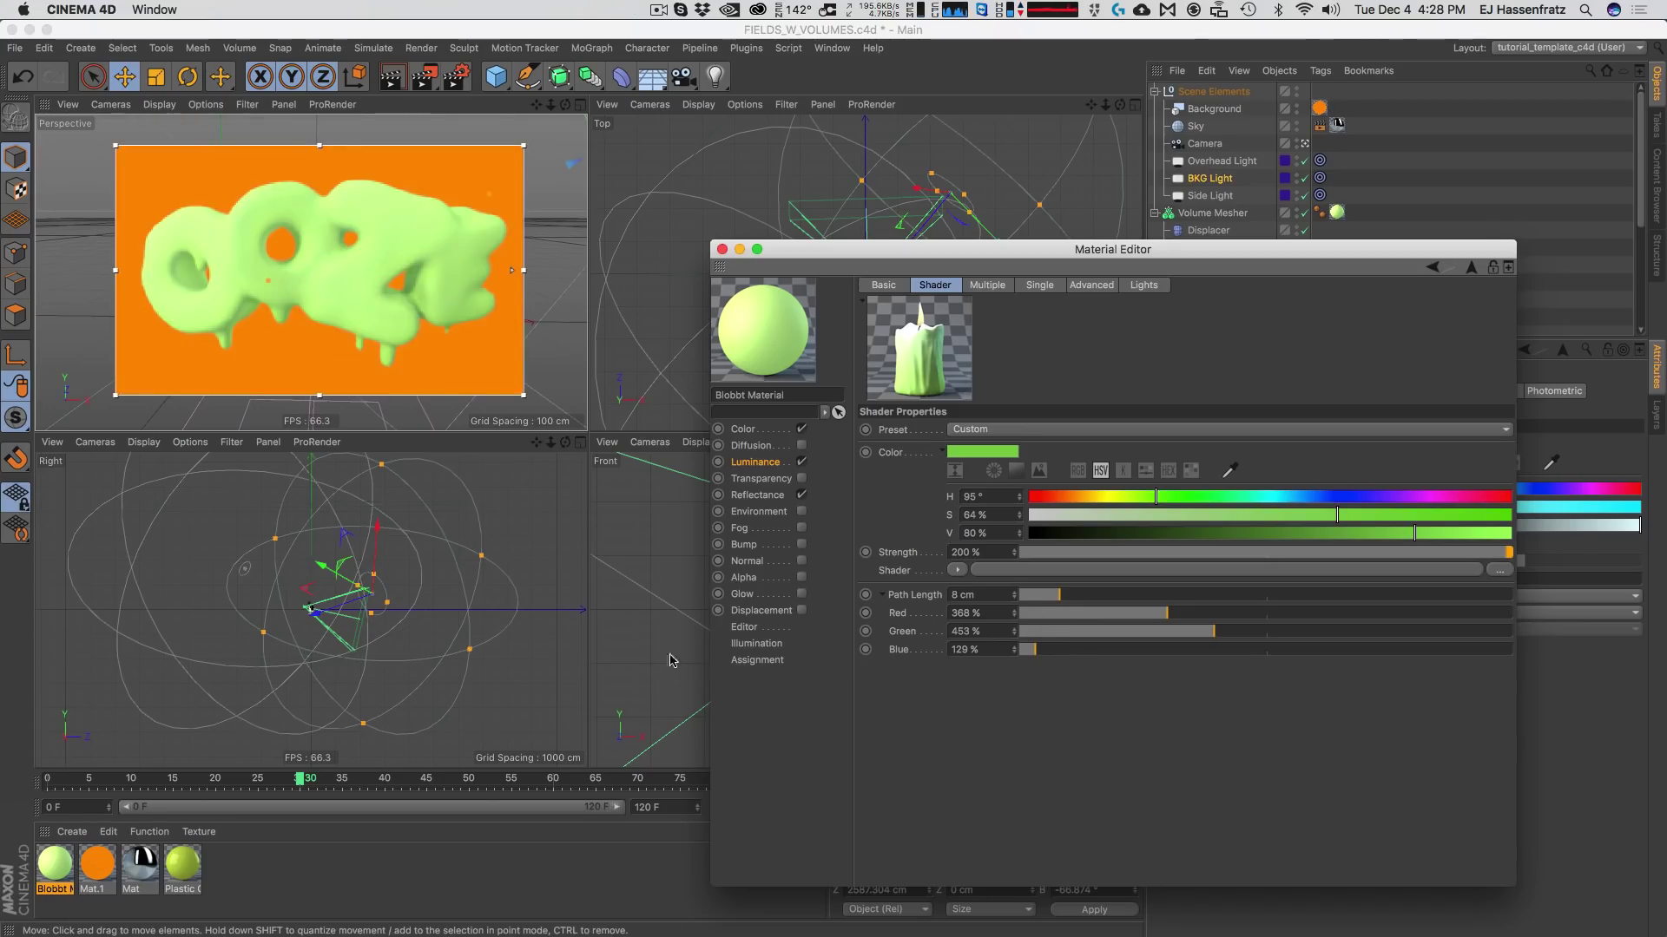
{"action": "left_click_drag", "start_coordinate": [982, 553], "coordinate": [629, 606]}
{"action": "type", "text": "150"}
{"action": "key", "text": "Return"}
Replace Blobbt Material's Default Specular layer with a Beckmann reflectance layer at 60 % layer opacity.
{"action": "left_click", "coordinate": [755, 494]}
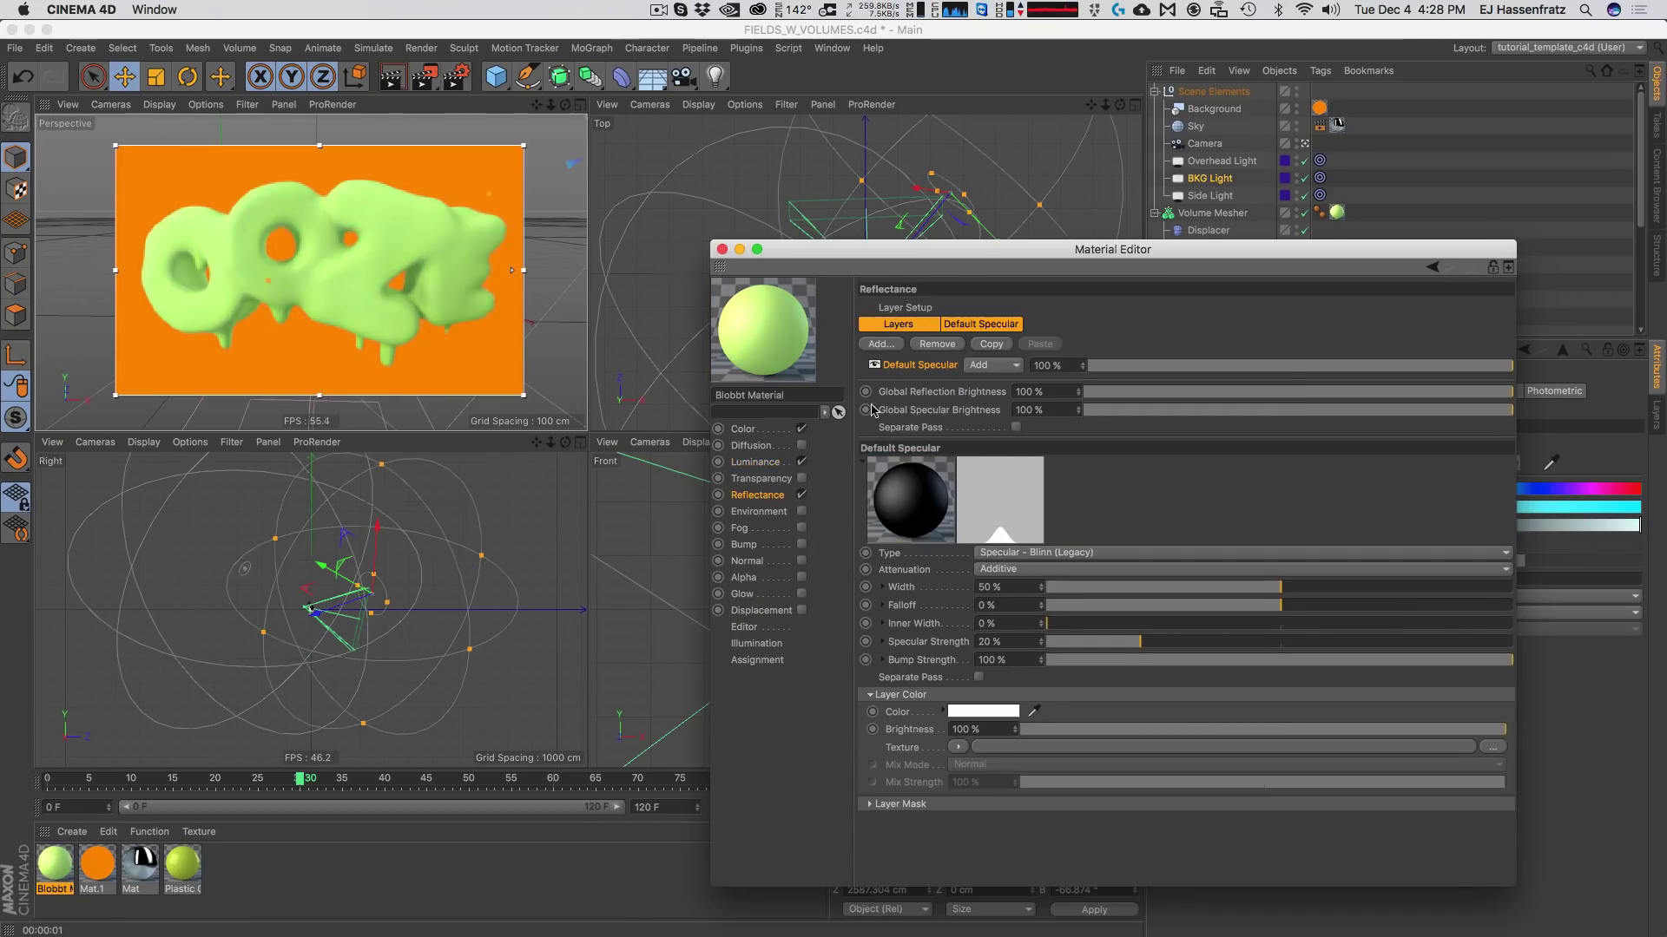
{"action": "left_click", "coordinate": [935, 352]}
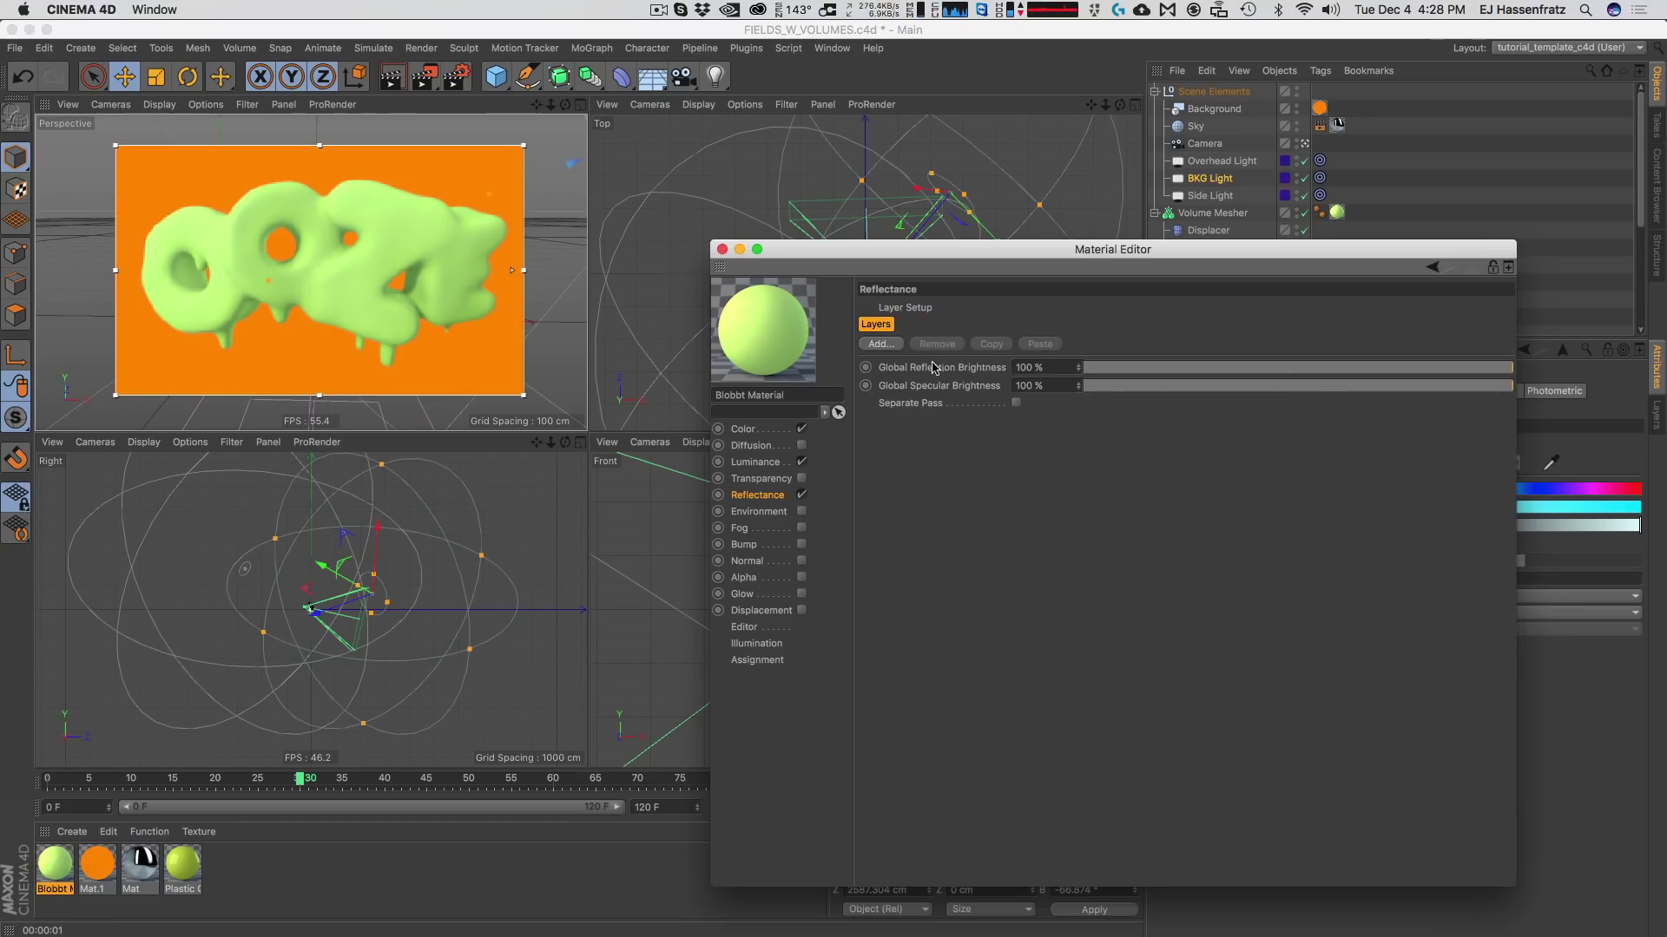
{"action": "left_click", "coordinate": [882, 344]}
{"action": "left_click", "coordinate": [969, 348]}
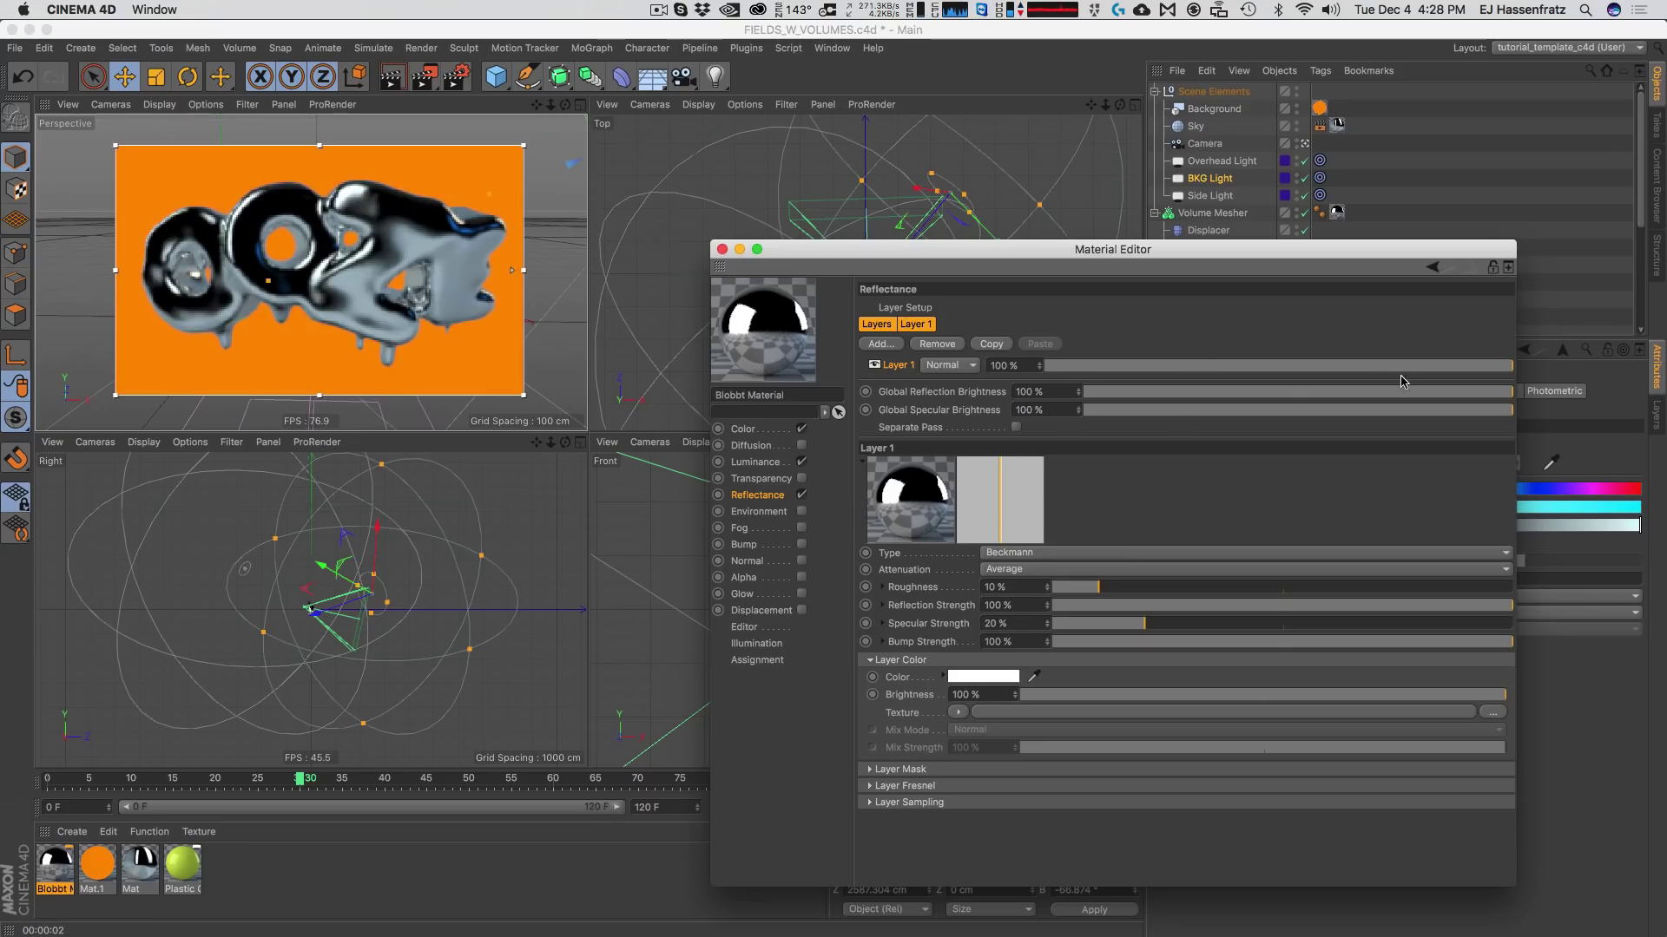
{"action": "left_click_drag", "start_coordinate": [1458, 368], "coordinate": [1320, 370]}
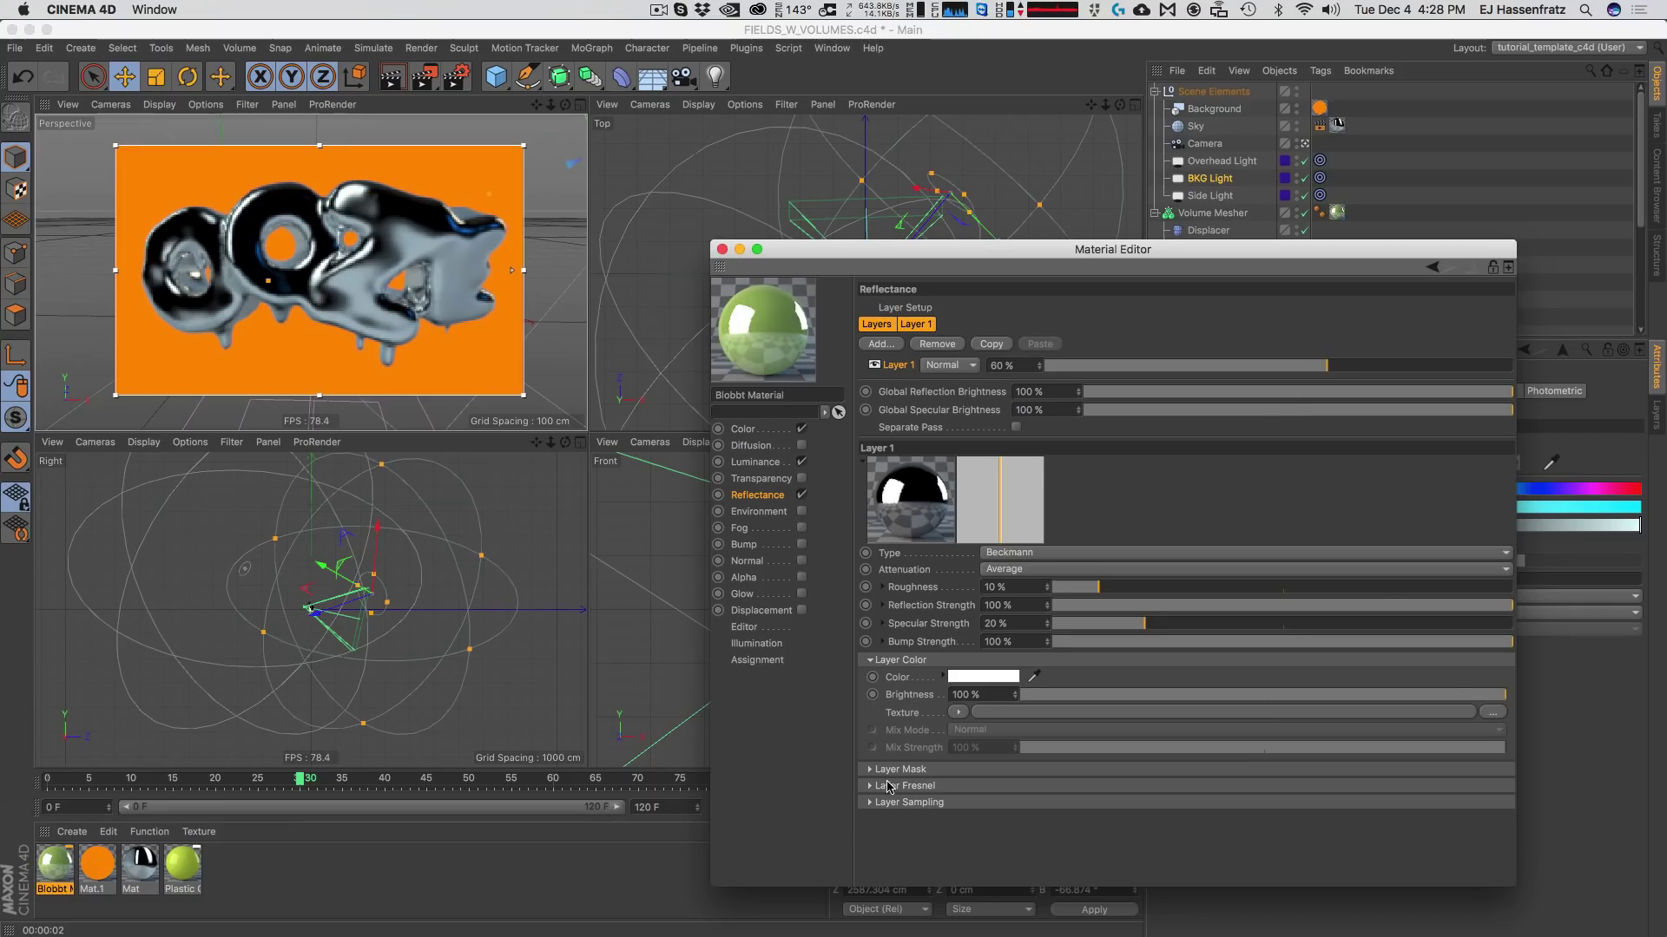
Set the Beckmann layer's Fresnel to Dielectric with the PET preset.
{"action": "left_click", "coordinate": [1069, 786]}
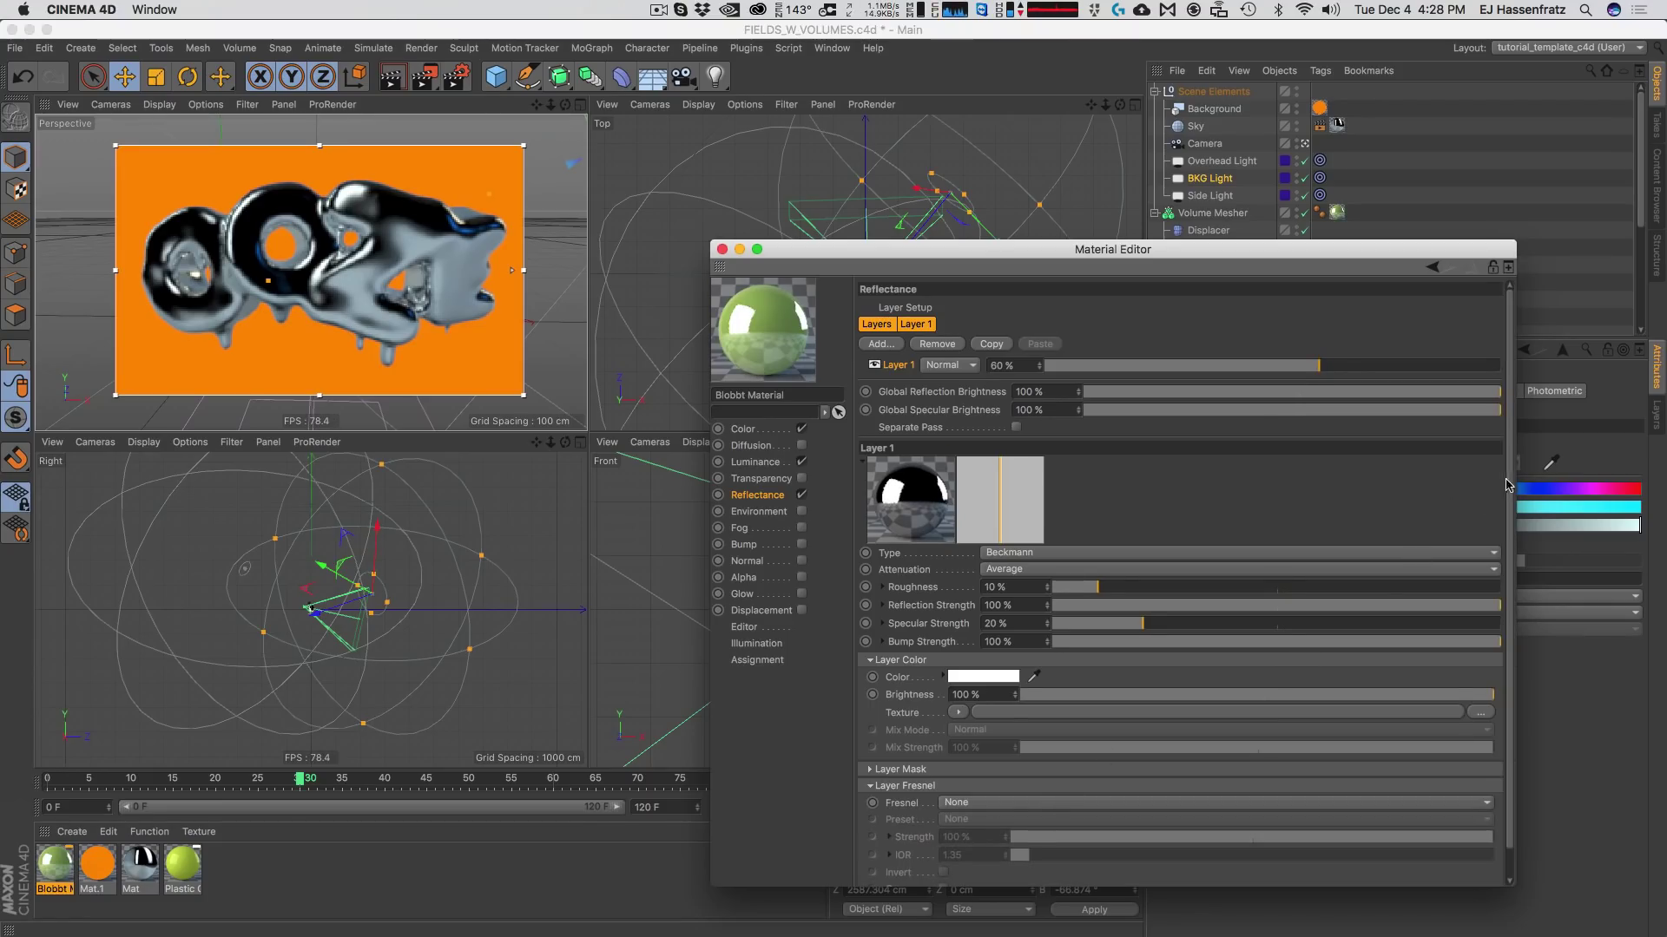
{"action": "scroll", "coordinate": [1493, 538], "scroll_direction": "down", "scroll_amount": 2}
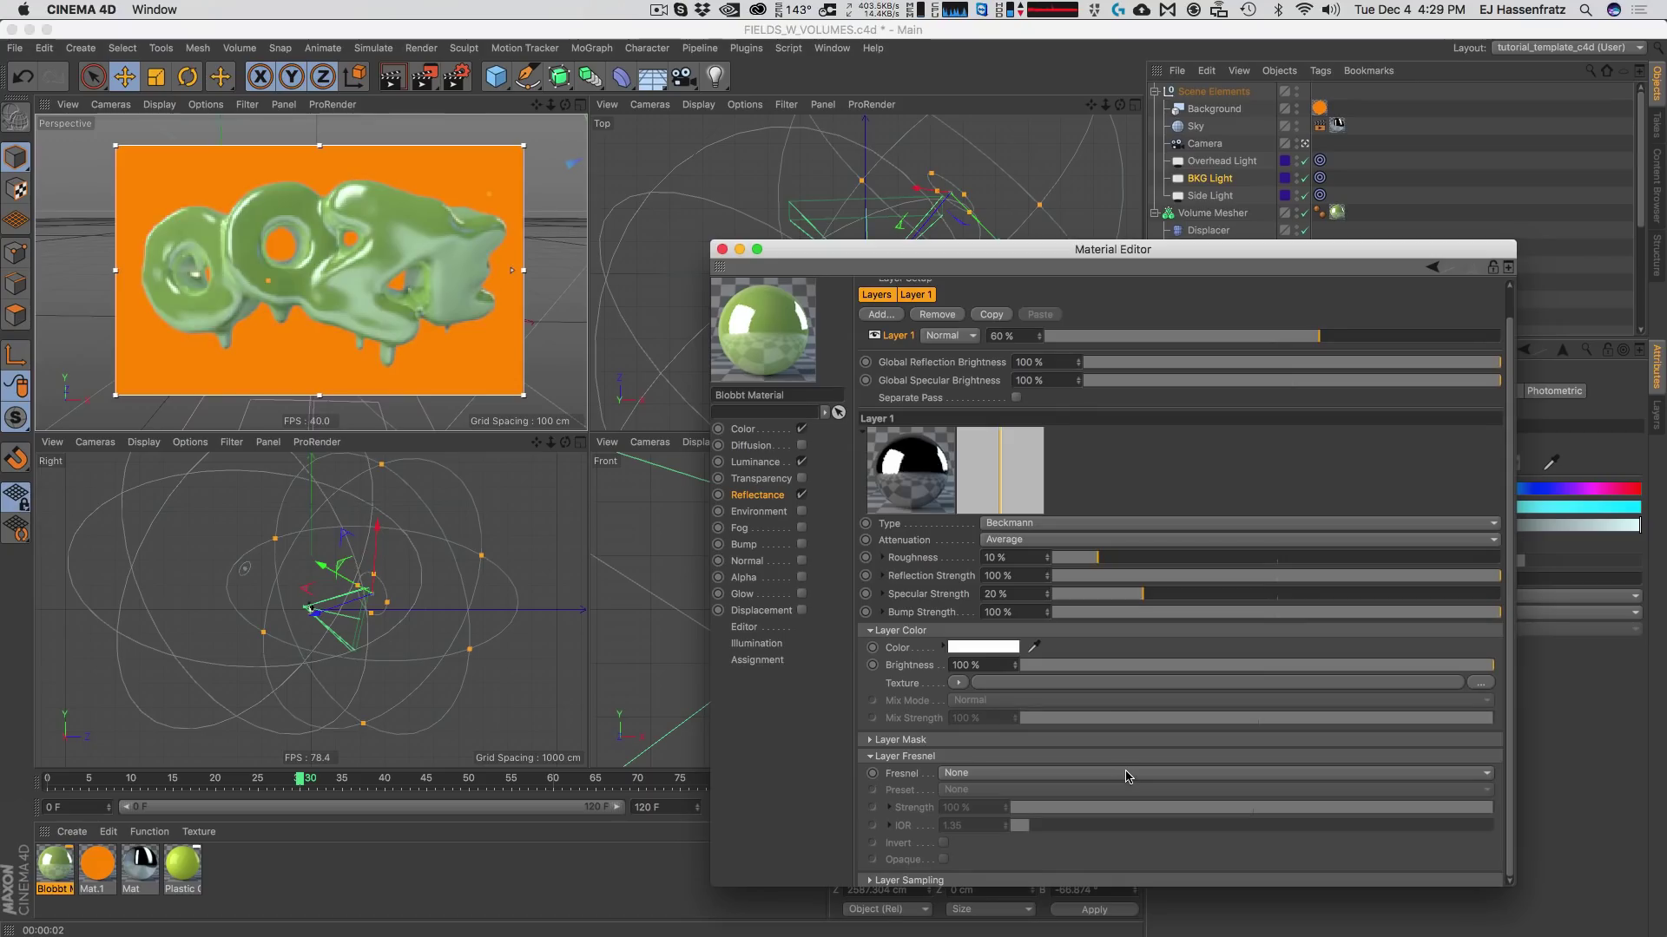
{"action": "left_click", "coordinate": [988, 777]}
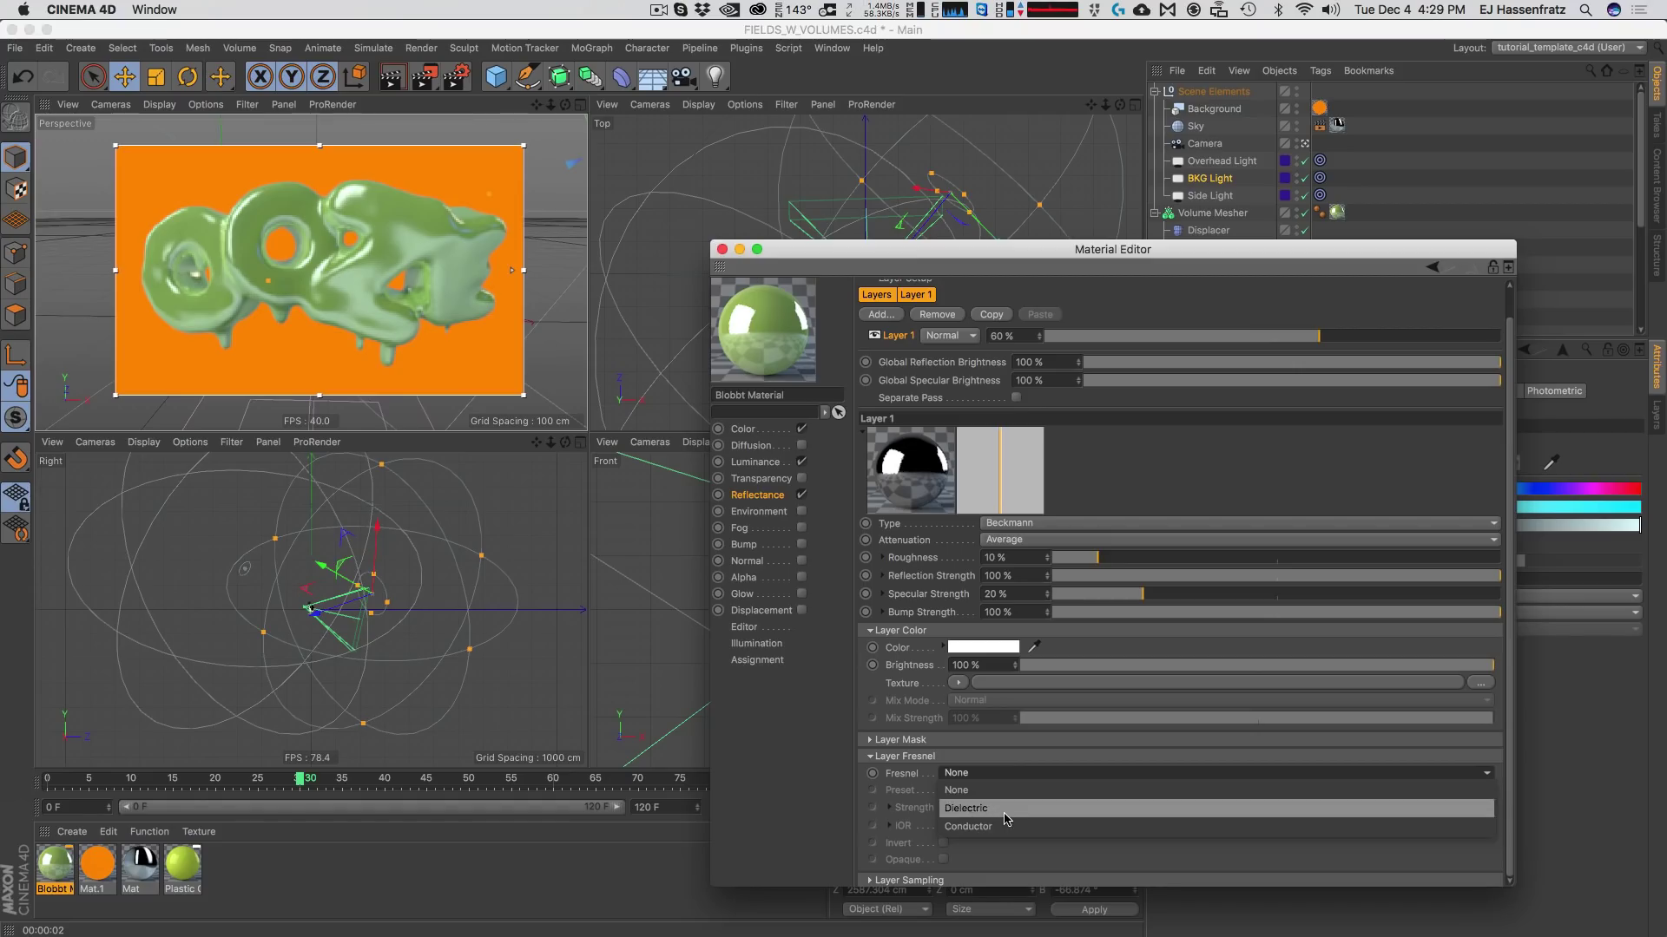
{"action": "left_click", "coordinate": [1005, 819]}
{"action": "left_click", "coordinate": [1008, 791]}
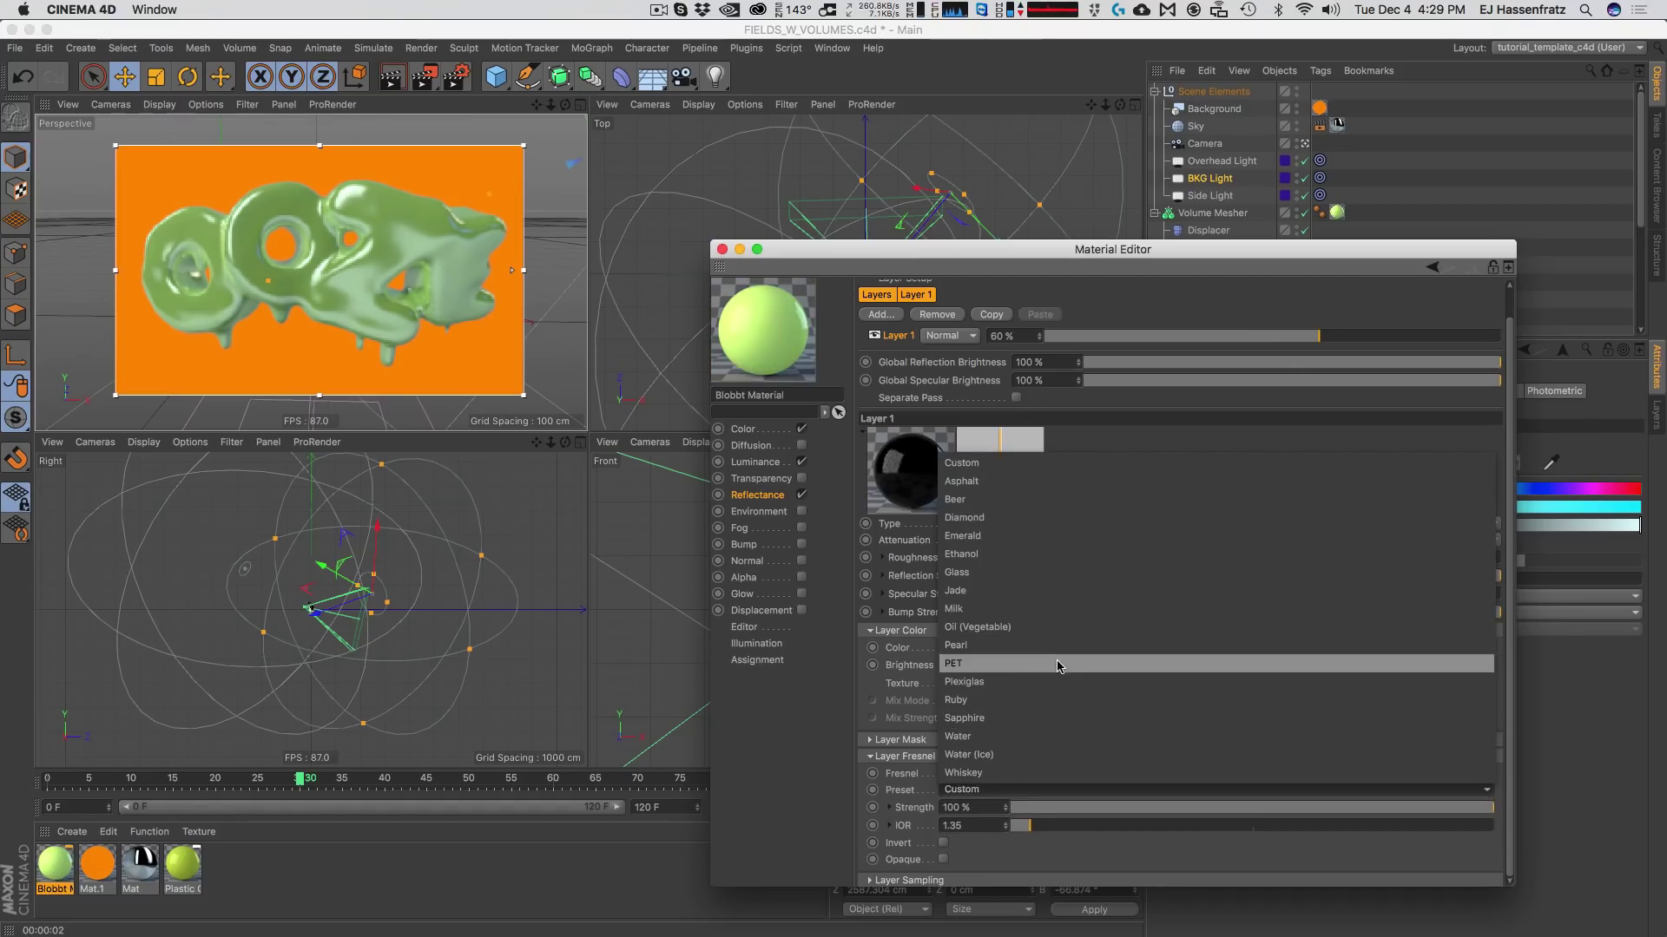
{"action": "left_click", "coordinate": [1006, 663]}
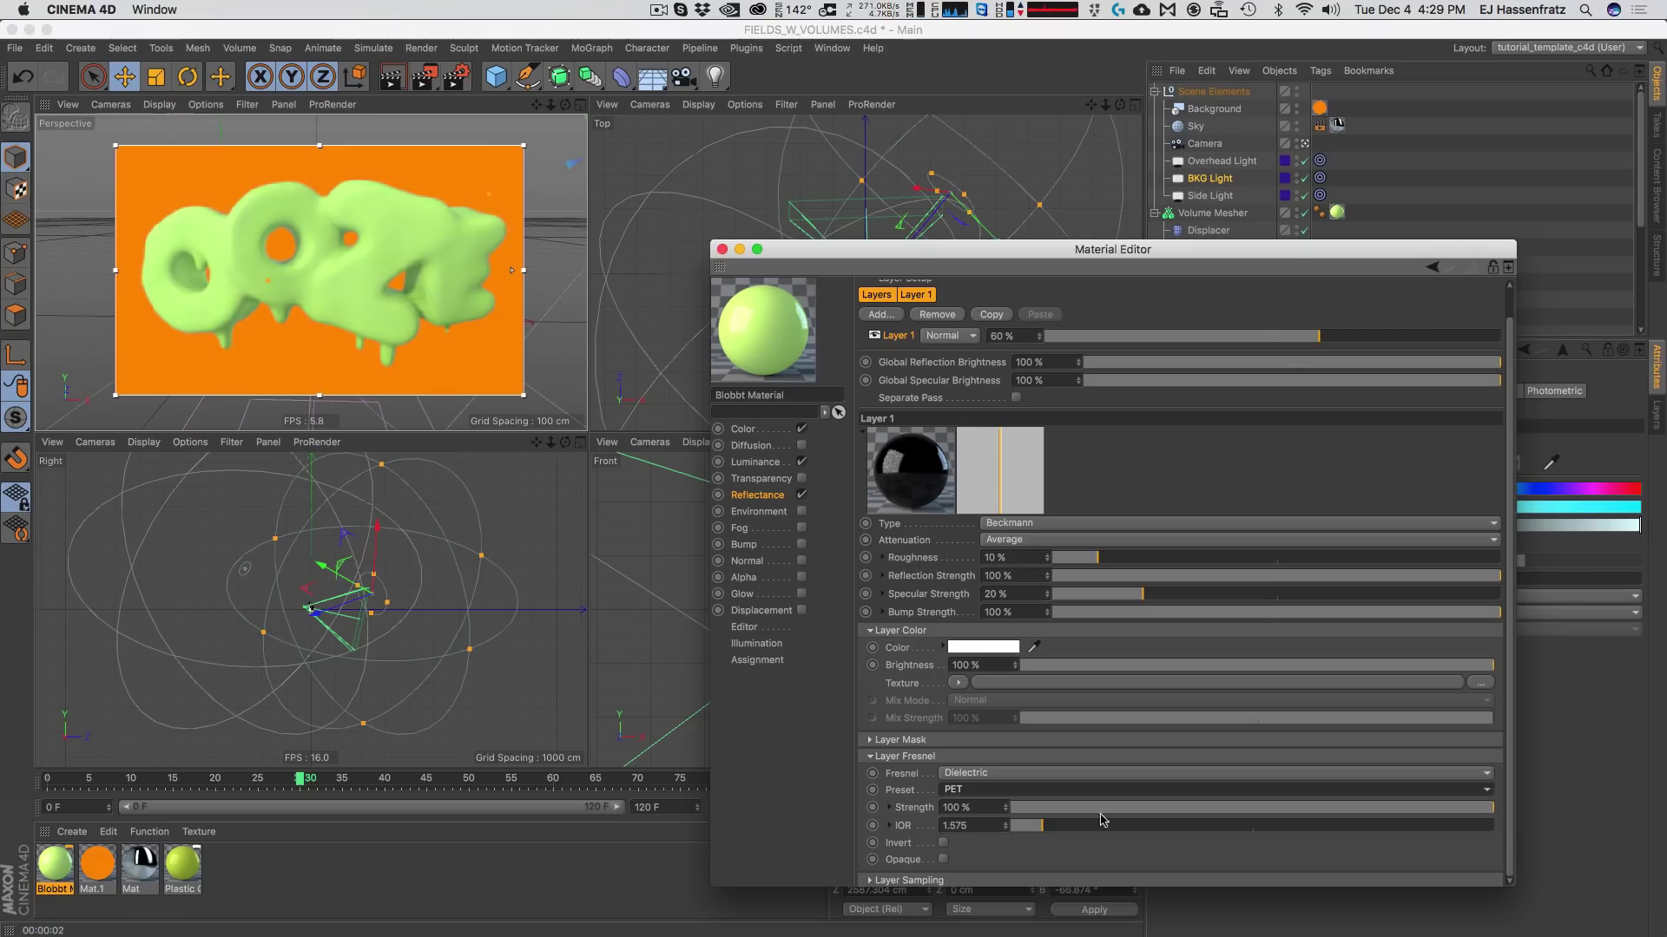
Tint the Beckmann layer's color pale yellow-green with H 73°, S 30 % and V 100 %.
{"action": "left_click", "coordinate": [972, 648]}
{"action": "left_click", "coordinate": [926, 644]}
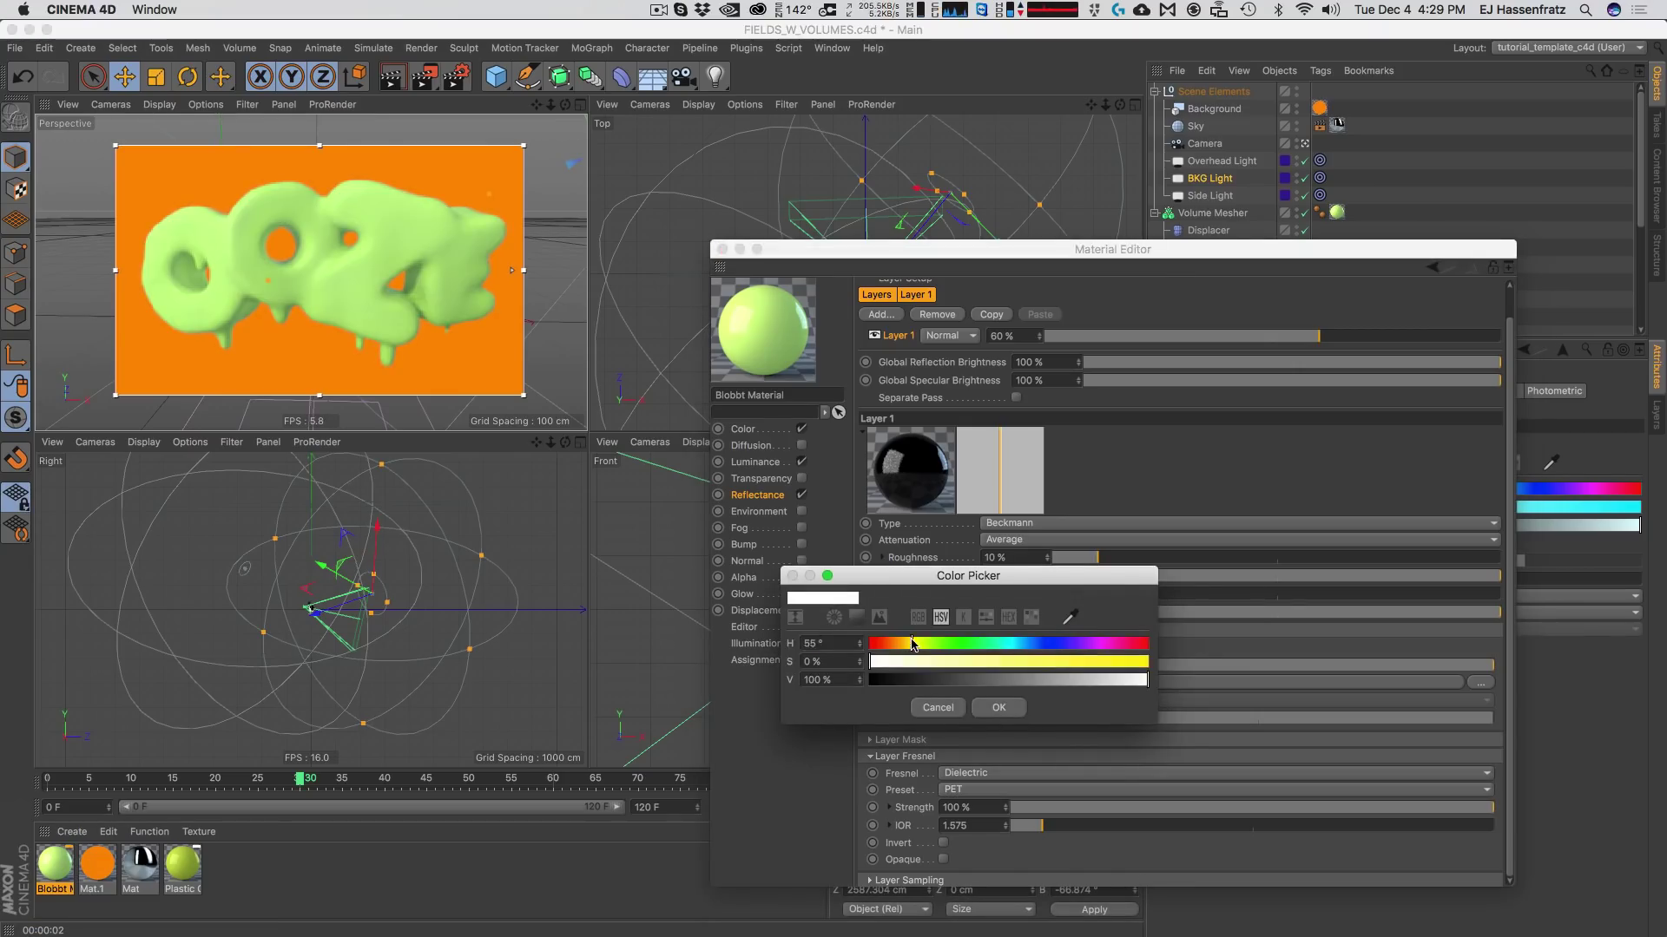
{"action": "left_click_drag", "start_coordinate": [913, 661], "coordinate": [957, 663]}
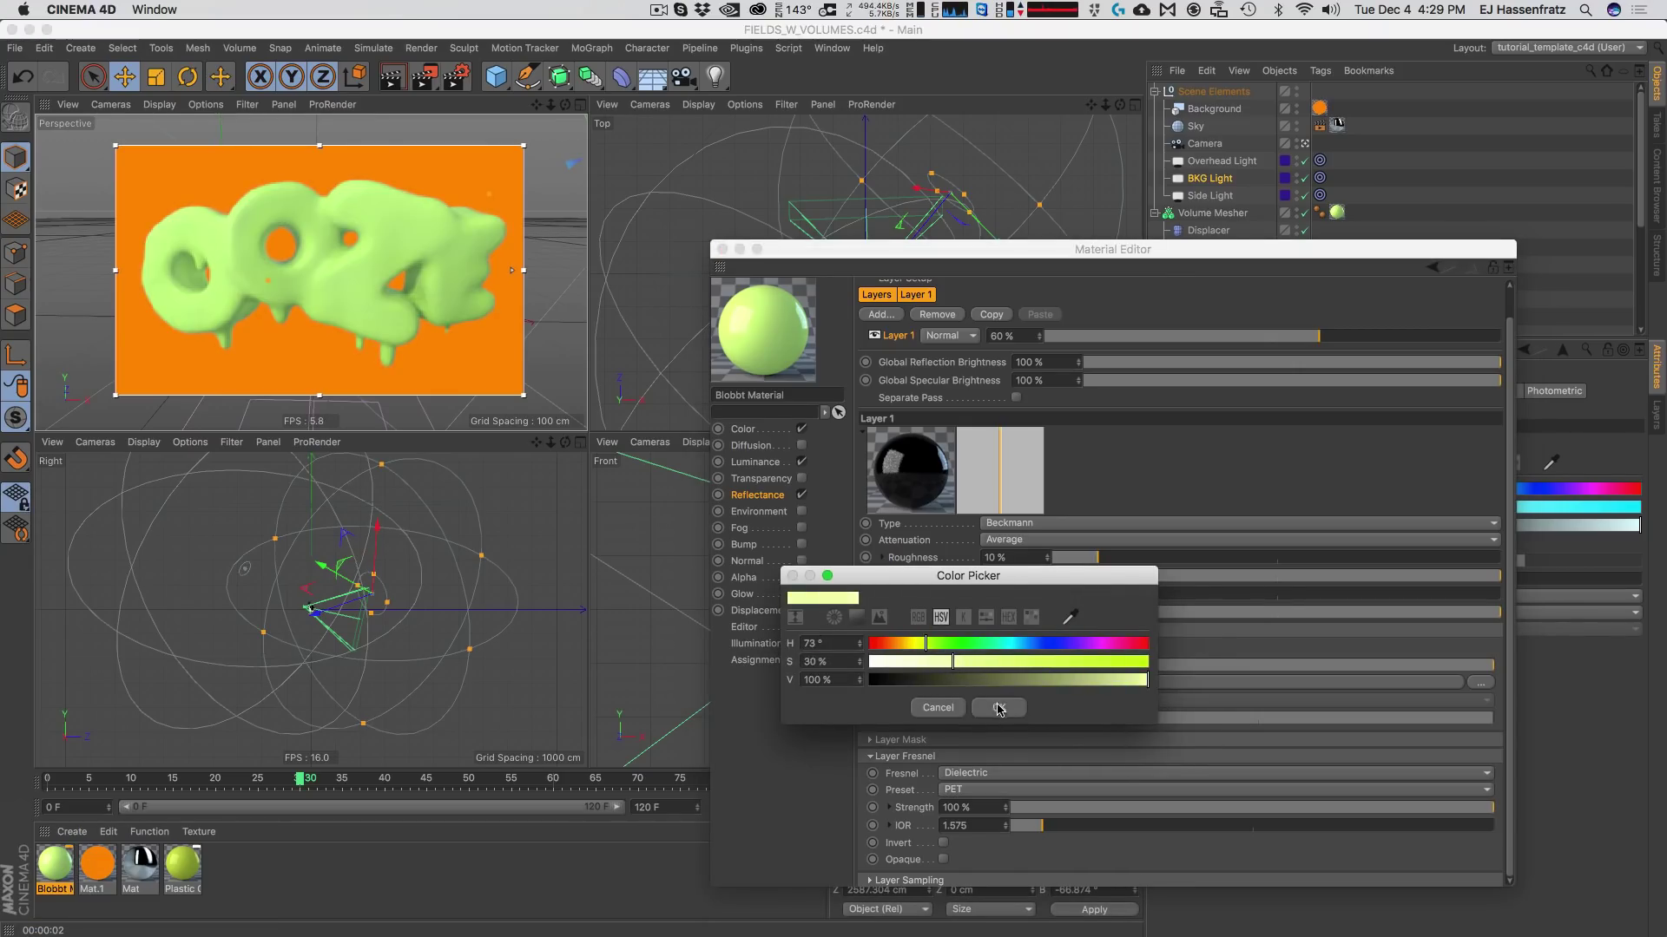
{"action": "left_click", "coordinate": [998, 707]}
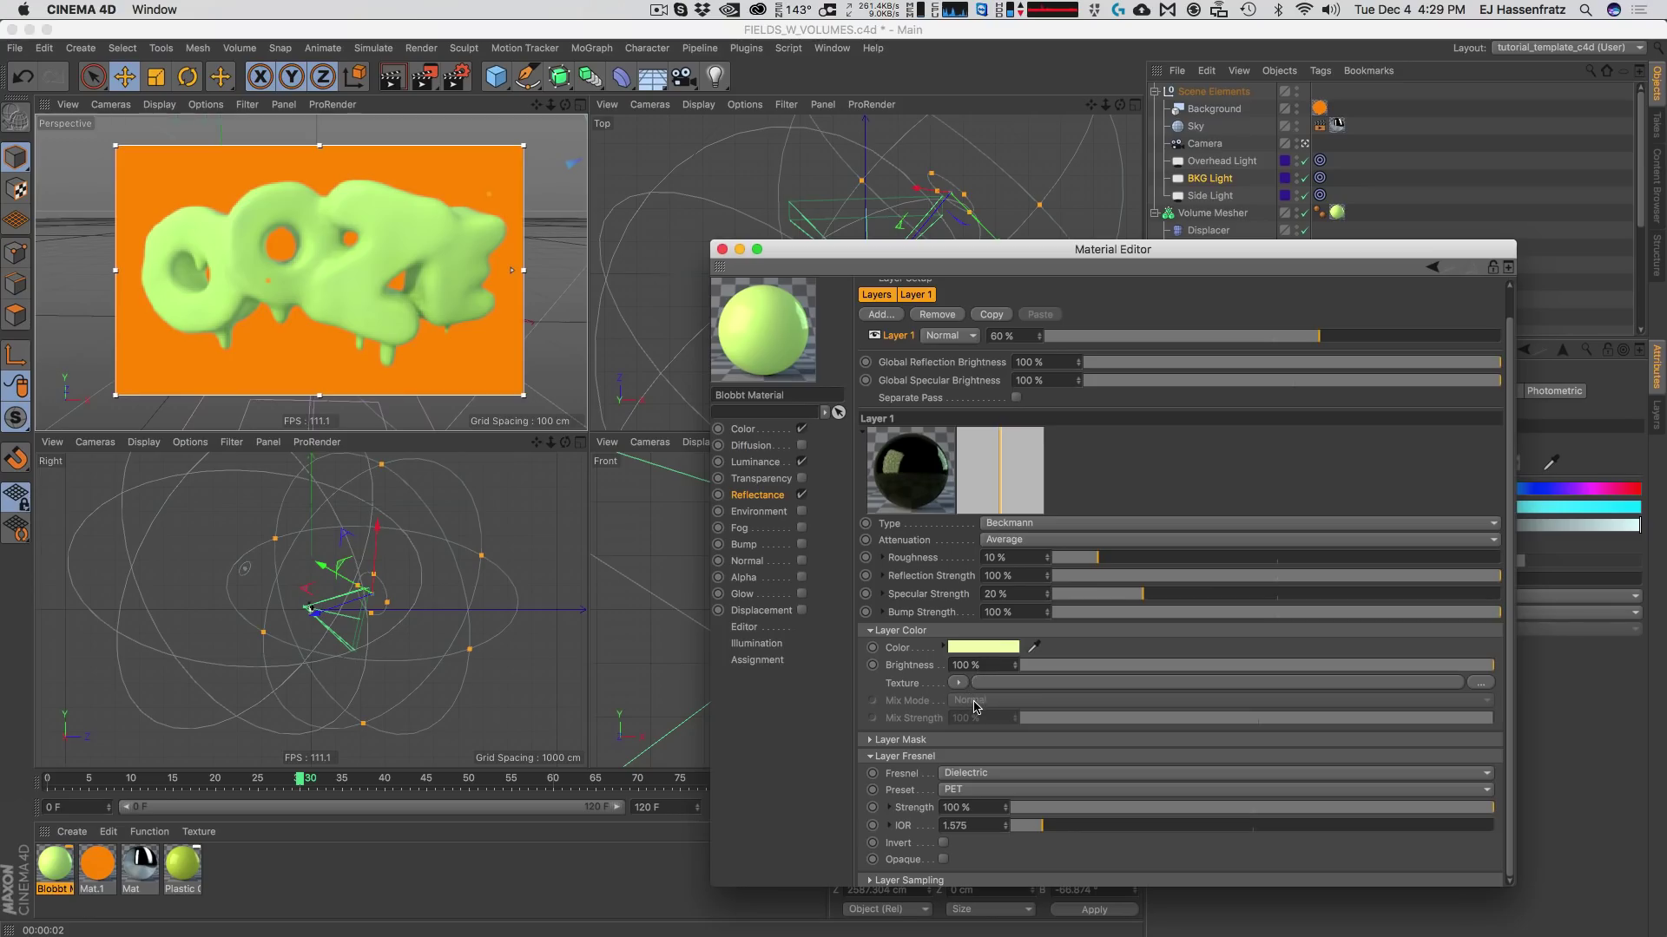
Raise the interactive render region's quality to maximum and set the Beckmann layer's color to H 54°, S 44 % and V 100 %.
{"action": "left_click", "coordinate": [512, 265]}
{"action": "left_click_drag", "start_coordinate": [507, 146], "coordinate": [509, 142]}
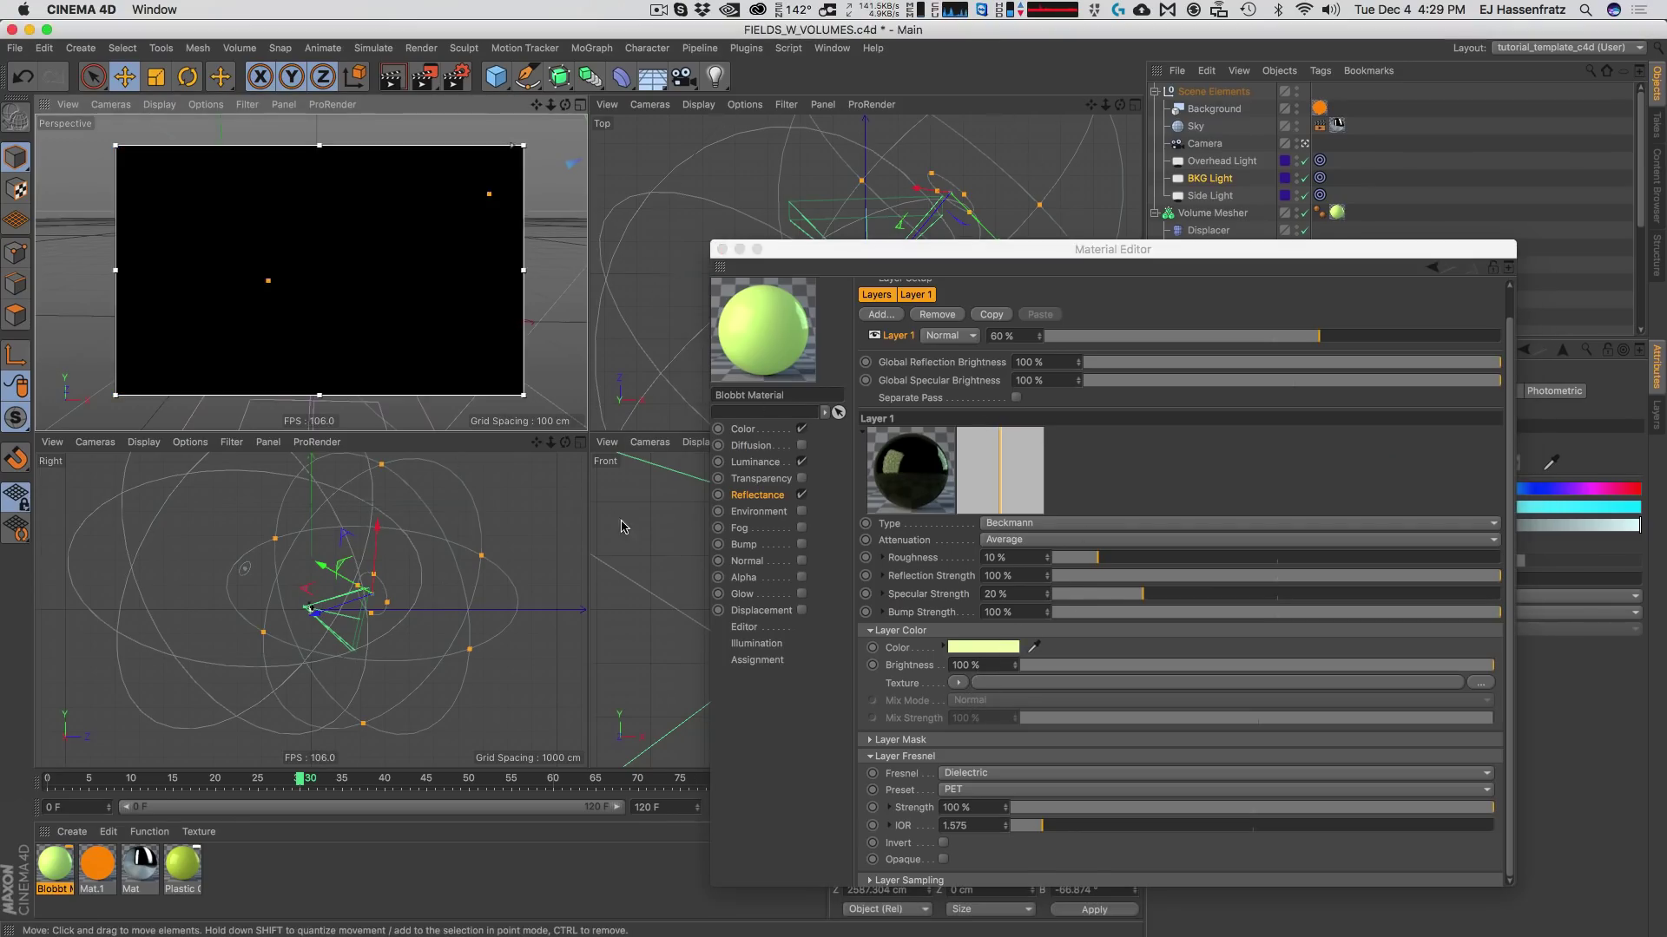
{"action": "left_click", "coordinate": [1006, 647]}
{"action": "left_click", "coordinate": [955, 646]}
{"action": "left_click_drag", "start_coordinate": [954, 648], "coordinate": [952, 647]}
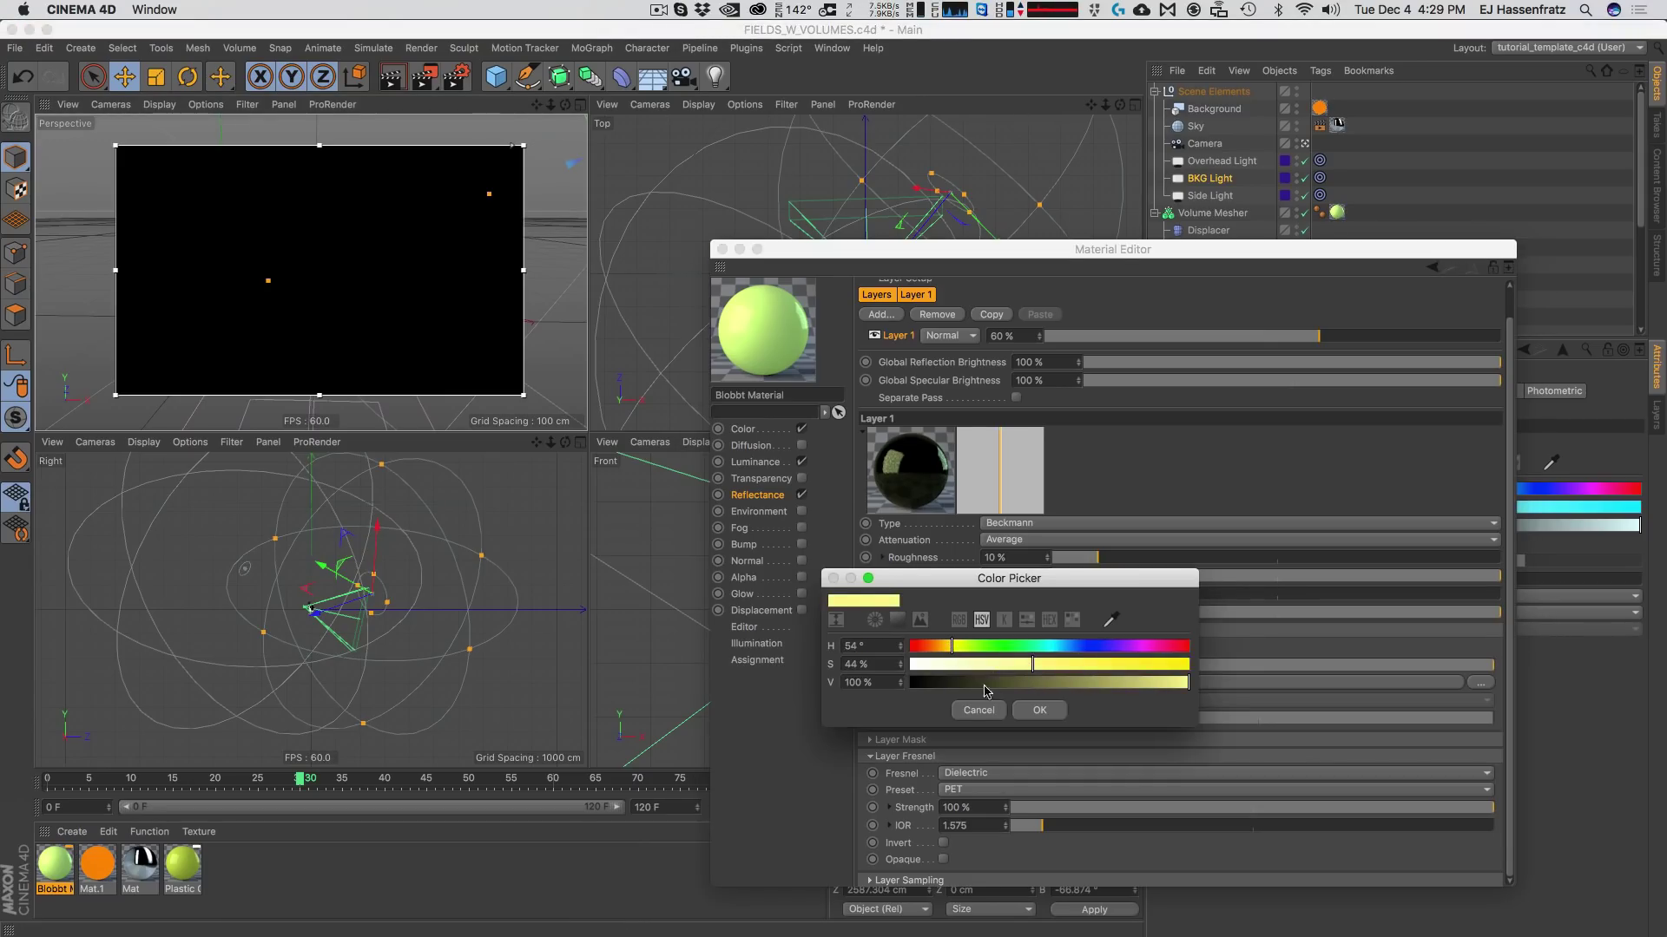
{"action": "left_click", "coordinate": [1039, 711]}
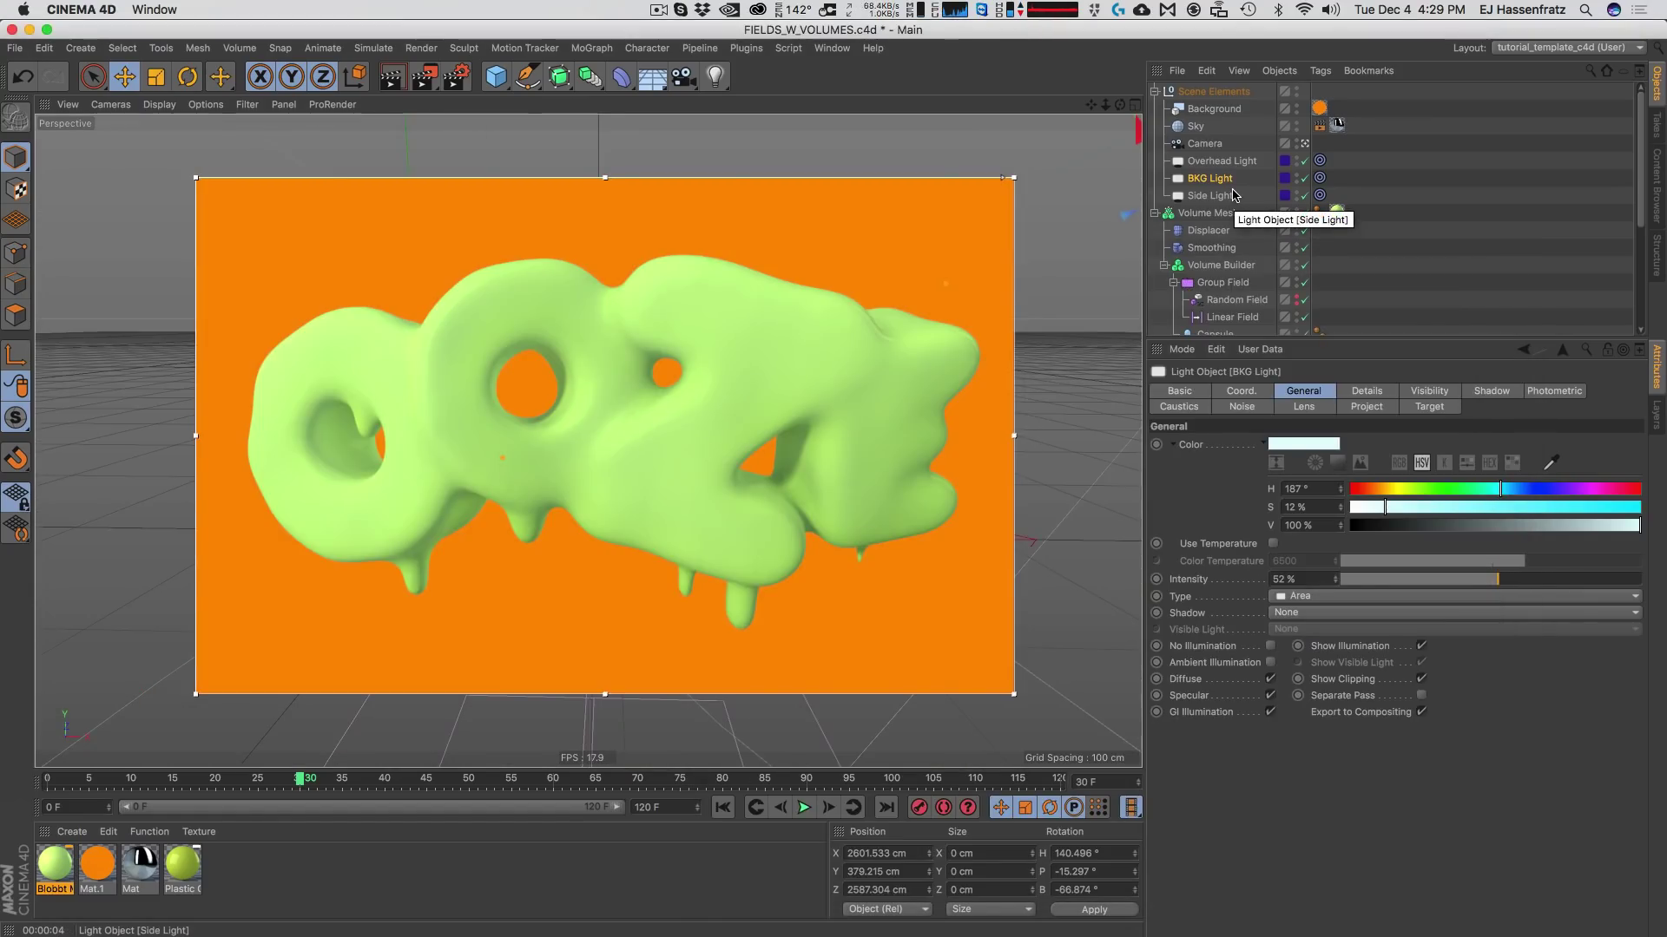
Check the individual lights' effect on the lettering by disabling BKG Light and Side Light, and re-enable Side Light.
{"action": "left_click_drag", "start_coordinate": [1303, 160], "coordinate": [1294, 211]}
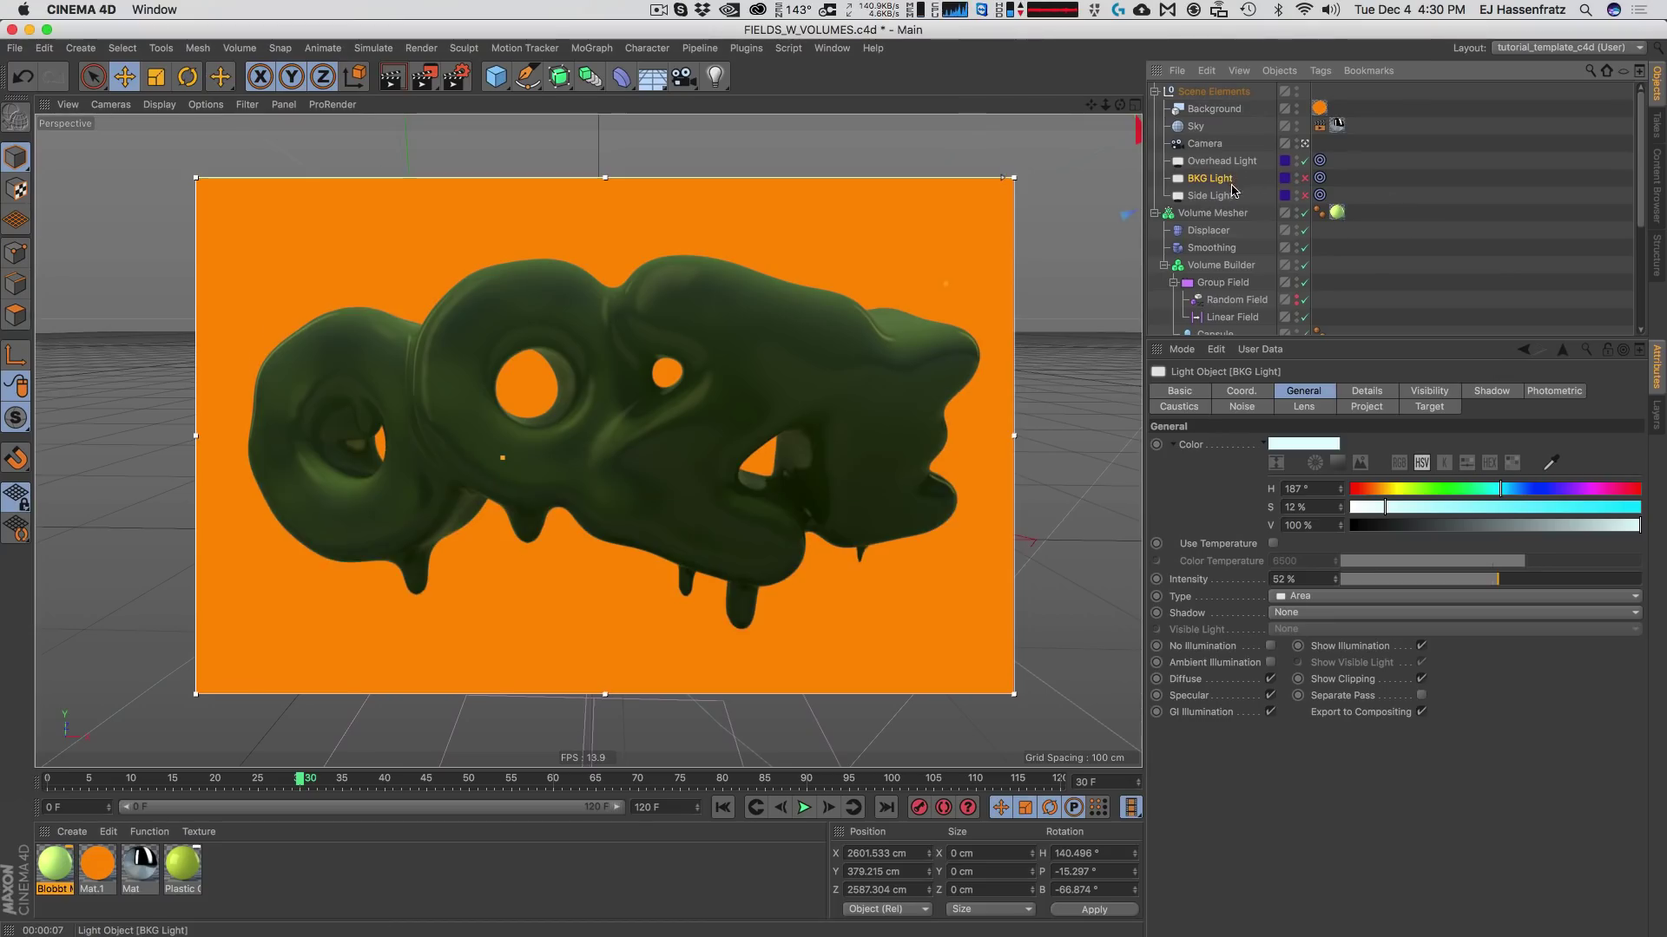
{"action": "left_click", "coordinate": [1304, 195]}
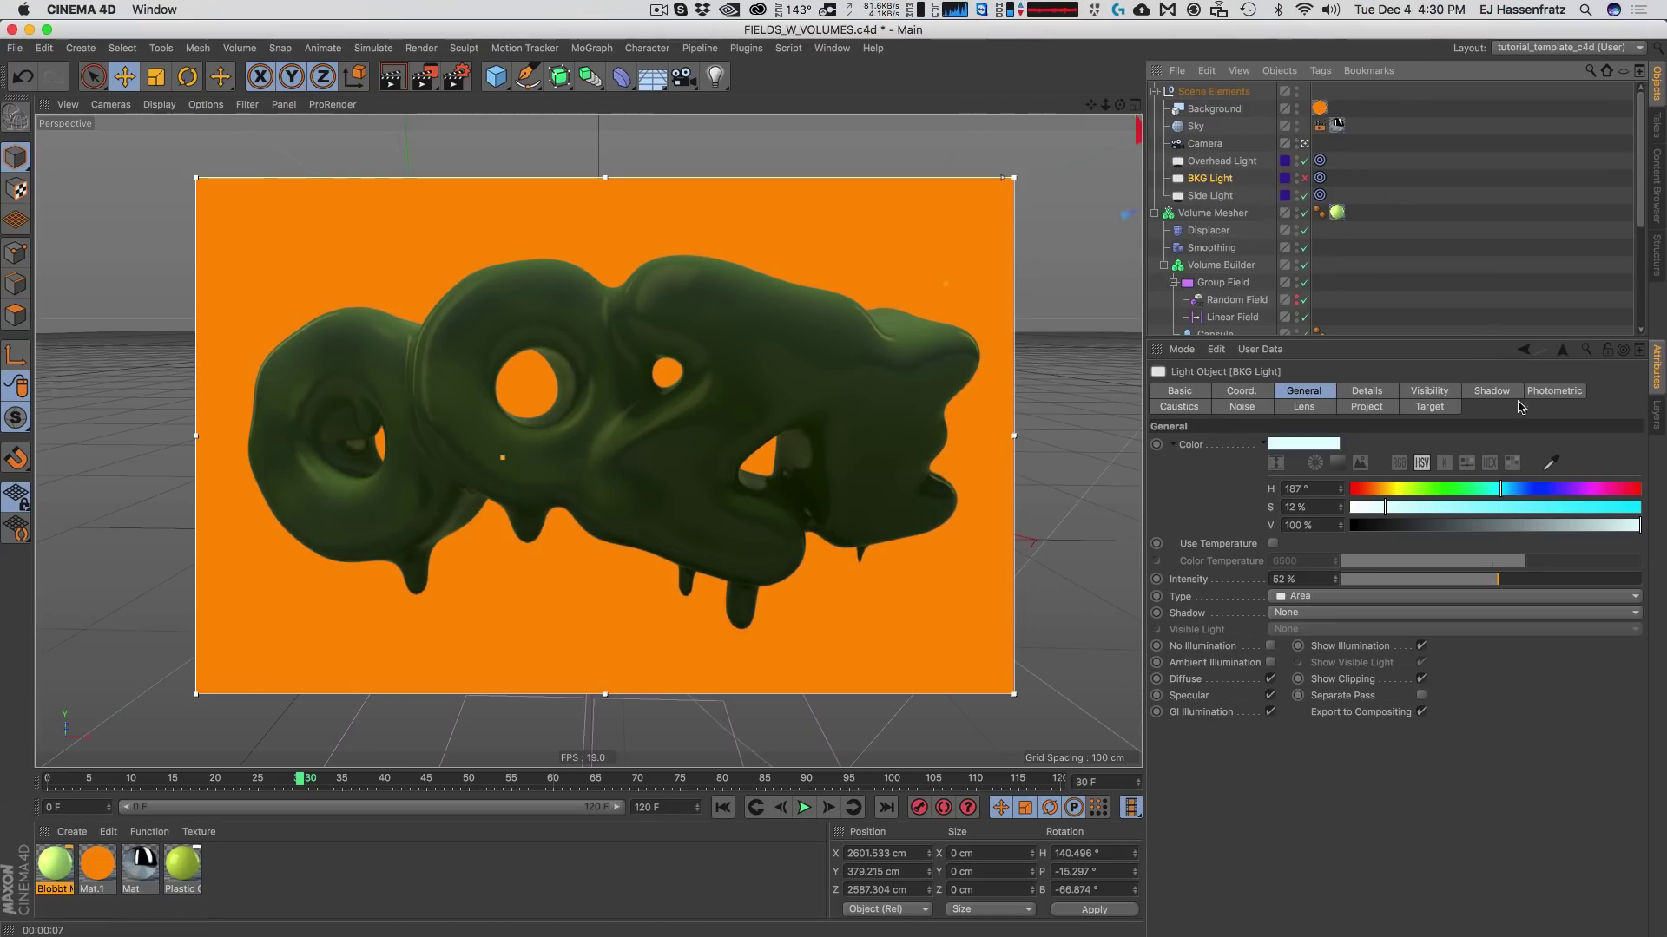